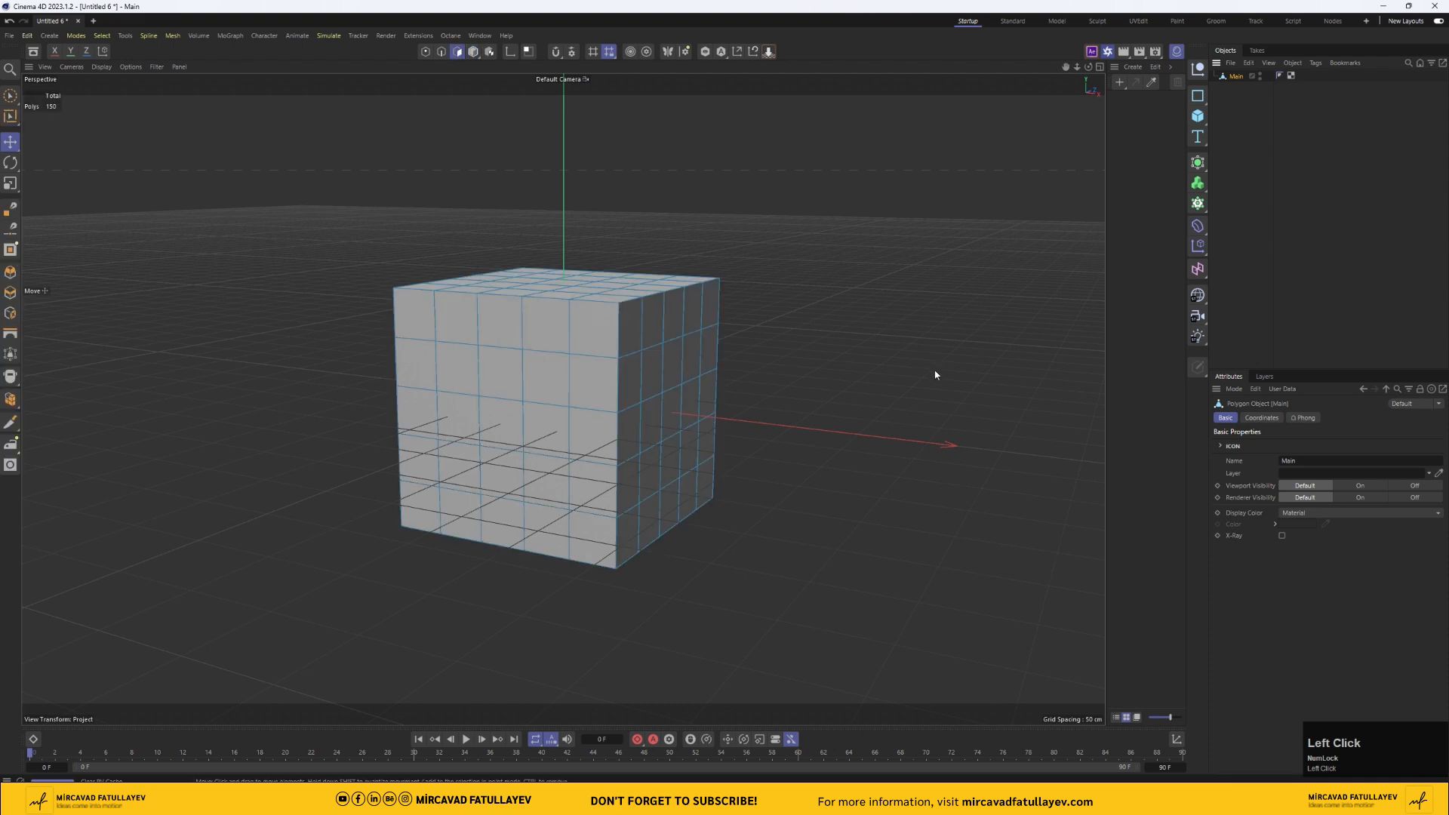
# - Select the centre polygon on one side of the cube and two diagonally opposite inner polygons on the adjacent side
pyautogui.keyDown('alt'); pyautogui.moveTo(935, 374); pyautogui.dragTo(867, 367); pyautogui.keyUp('alt')
pyautogui.click(591, 417)
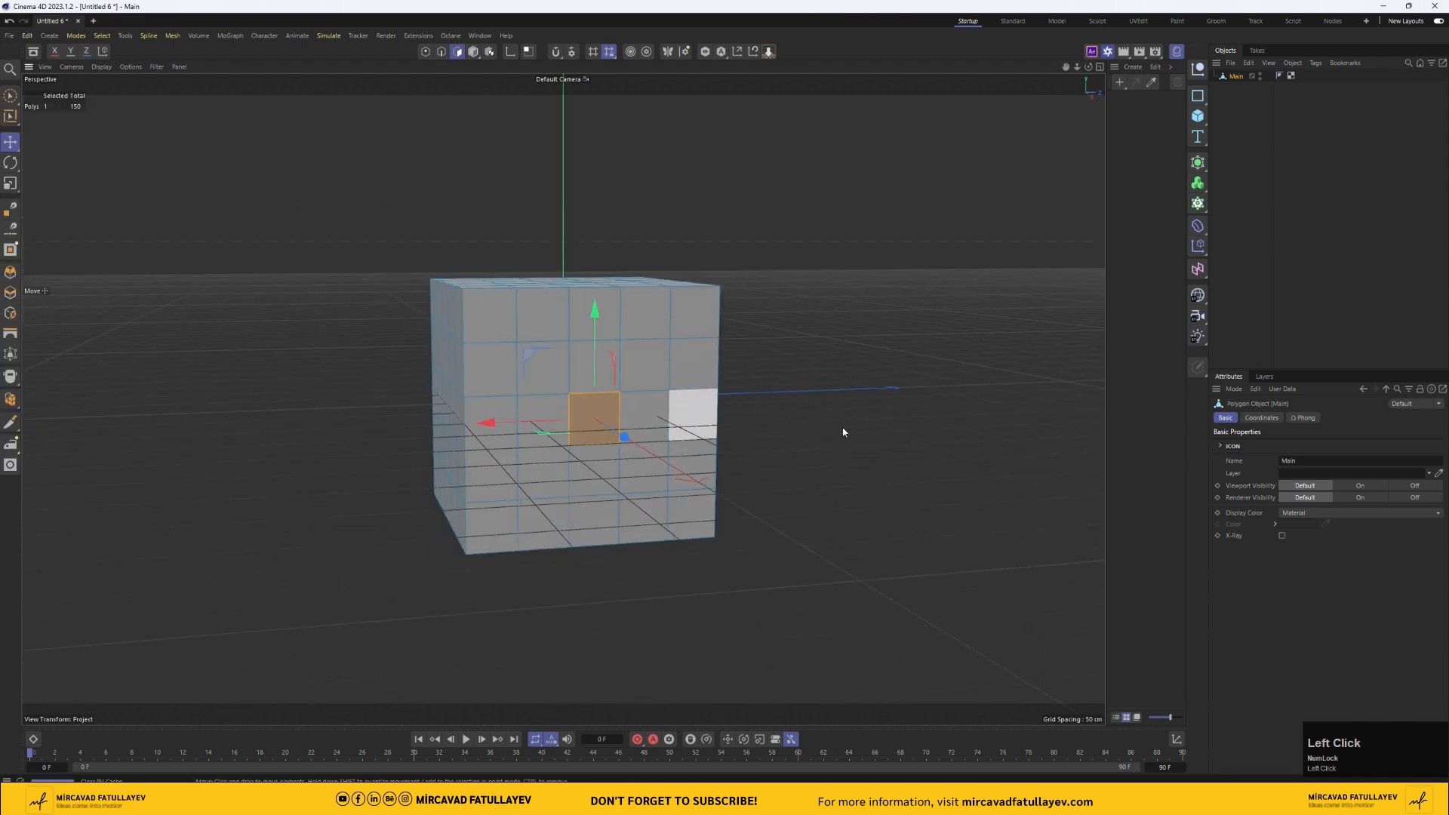
pyautogui.keyDown('alt'); pyautogui.moveTo(844, 430); pyautogui.dragTo(737, 430); pyautogui.keyUp('alt')
pyautogui.keyDown('shift'); pyautogui.click(504, 368); pyautogui.keyUp('shift')
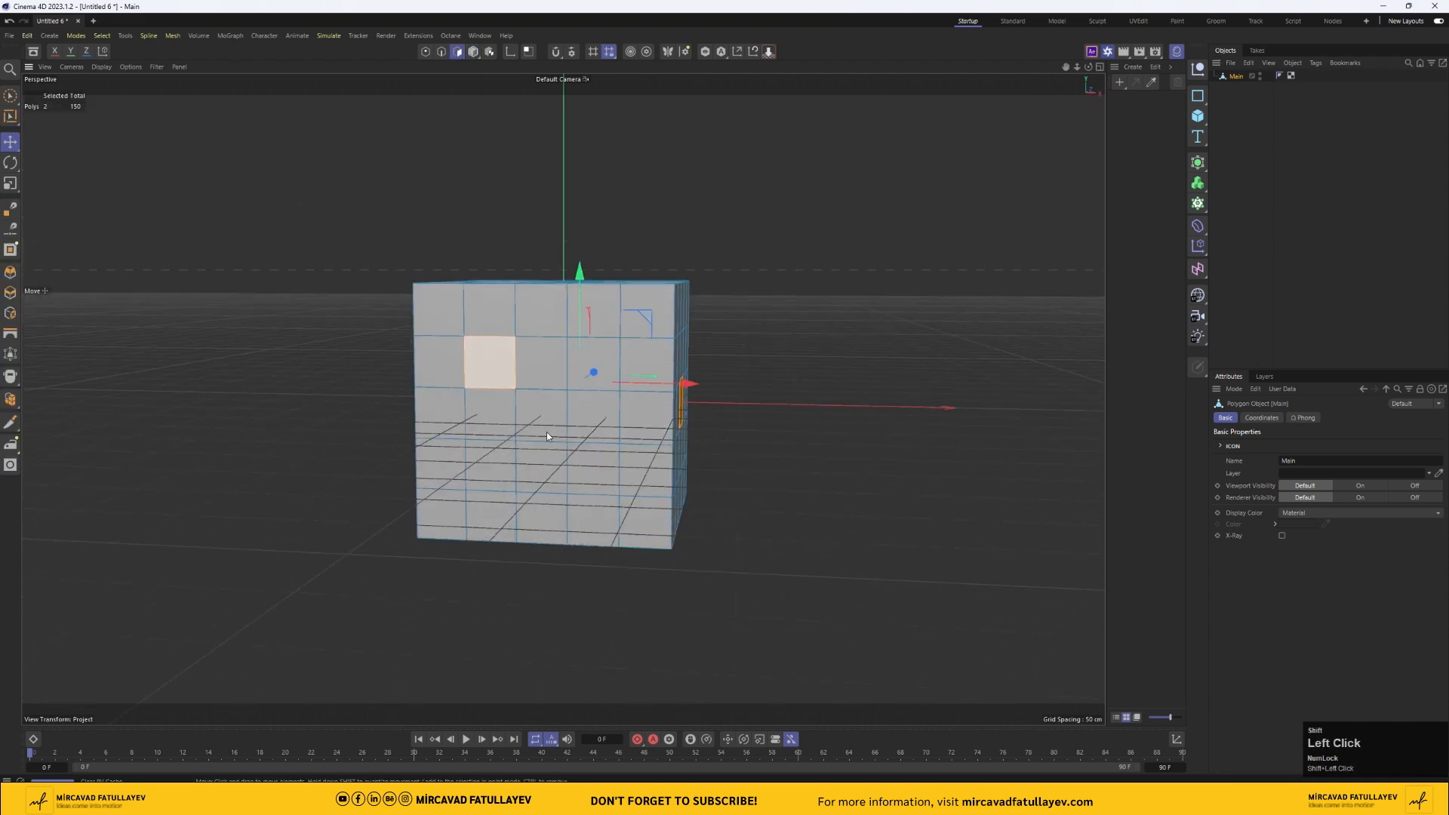
pyautogui.keyDown('shift'); pyautogui.click(588, 466); pyautogui.keyUp('shift')
# - Add three diagonal polygons on the next side of the cube to the selection, forming the dice's three pattern
pyautogui.keyDown('alt'); pyautogui.moveTo(757, 456); pyautogui.dragTo(466, 381); pyautogui.keyUp('alt')
pyautogui.keyDown('shift'); pyautogui.click(476, 366); pyautogui.keyUp('shift')
pyautogui.keyDown('shift'); pyautogui.click(548, 430); pyautogui.keyUp('shift')
pyautogui.keyDown('shift'); pyautogui.click(593, 462); pyautogui.keyUp('shift')
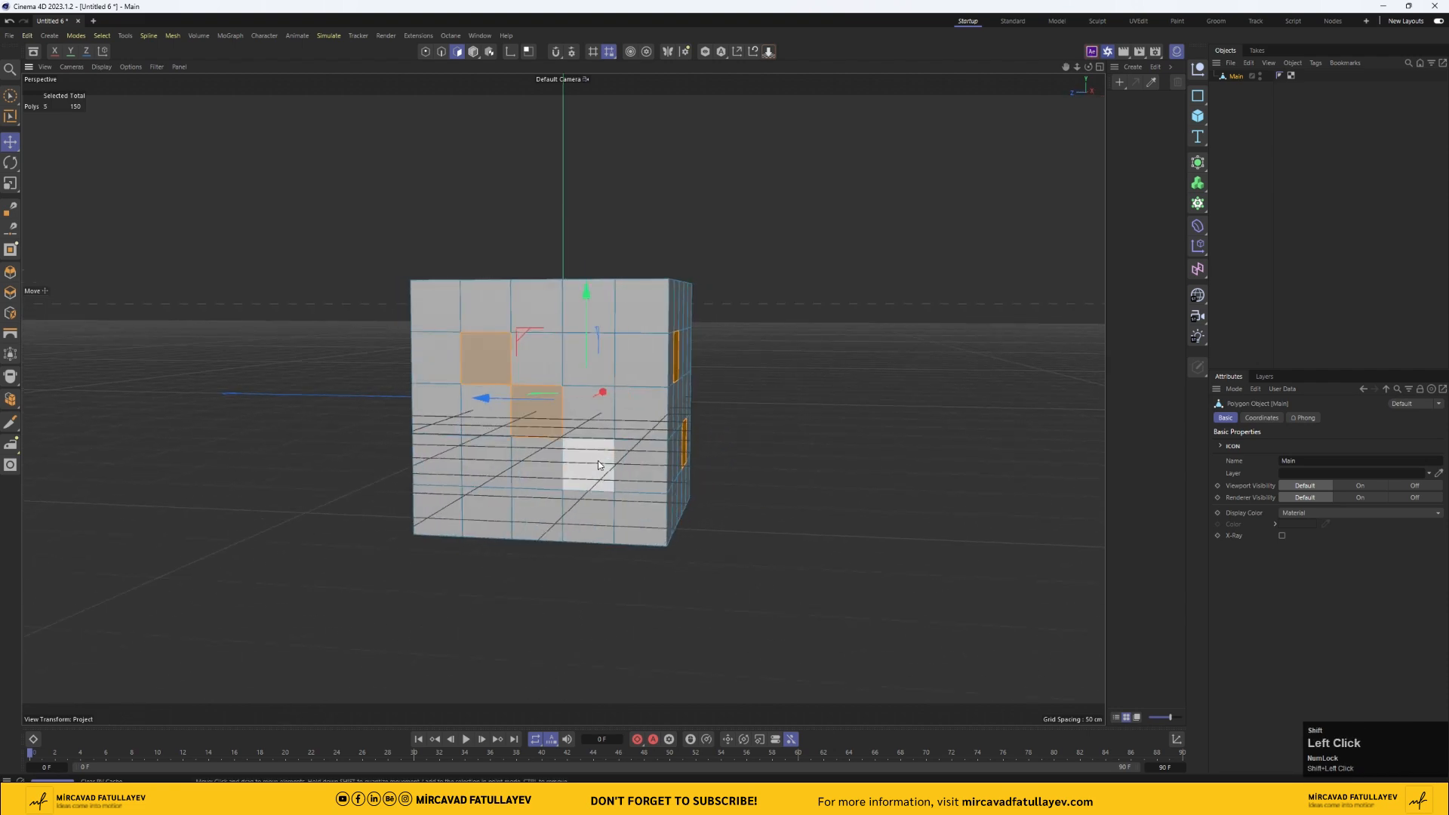
# - Add the four inner corner polygons on the remaining side of the cube to the selection for the four pattern
pyautogui.keyDown('alt'); pyautogui.moveTo(802, 456); pyautogui.dragTo(963, 450); pyautogui.keyUp('alt')
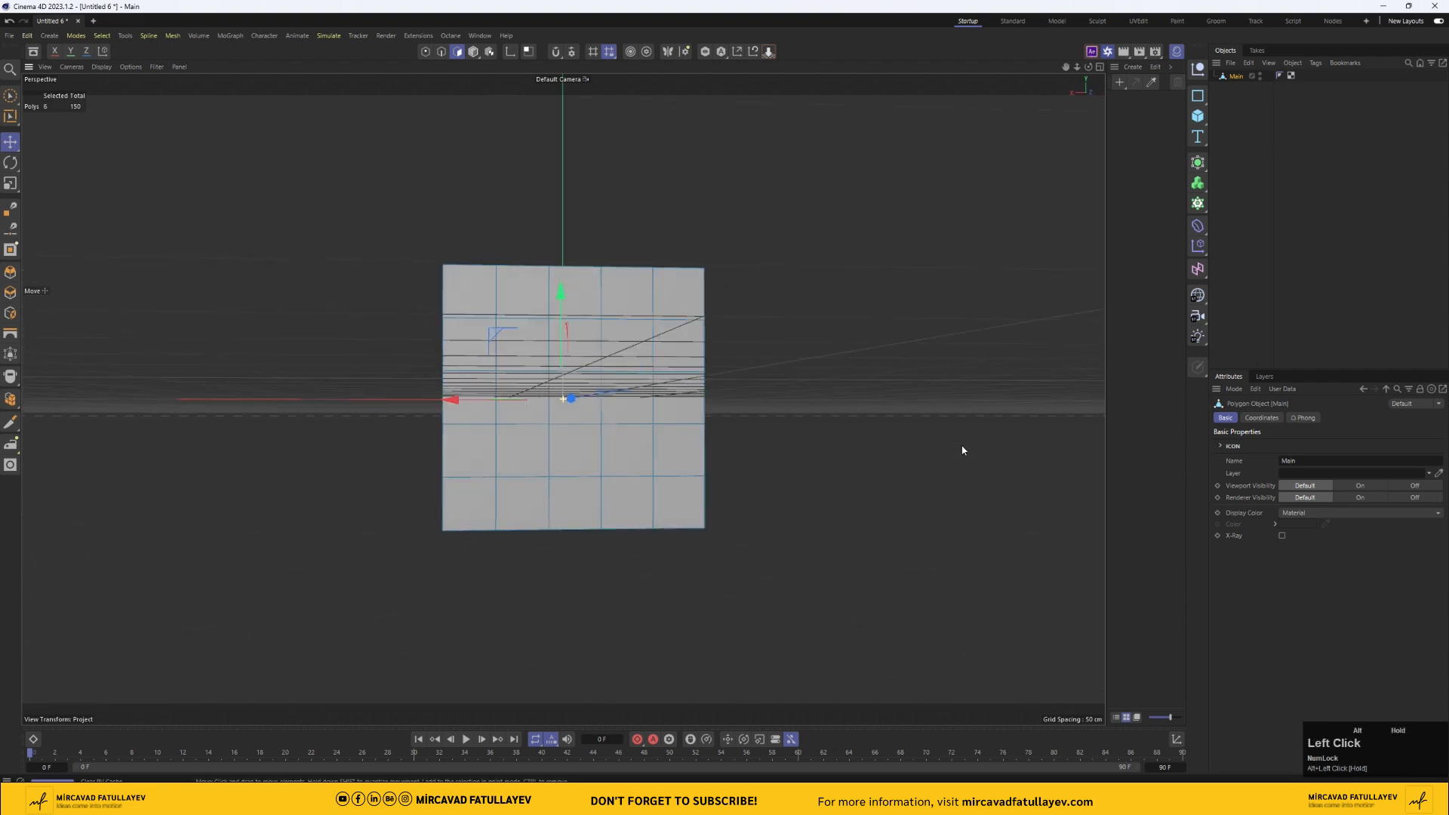
pyautogui.keyDown('shift'); pyautogui.click(533, 350); pyautogui.keyUp('shift')
pyautogui.keyDown('shift'); pyautogui.click(616, 354); pyautogui.keyUp('shift')
pyautogui.keyDown('shift'); pyautogui.click(616, 443); pyautogui.keyUp('shift')
pyautogui.keyDown('shift'); pyautogui.click(538, 451); pyautogui.keyUp('shift')
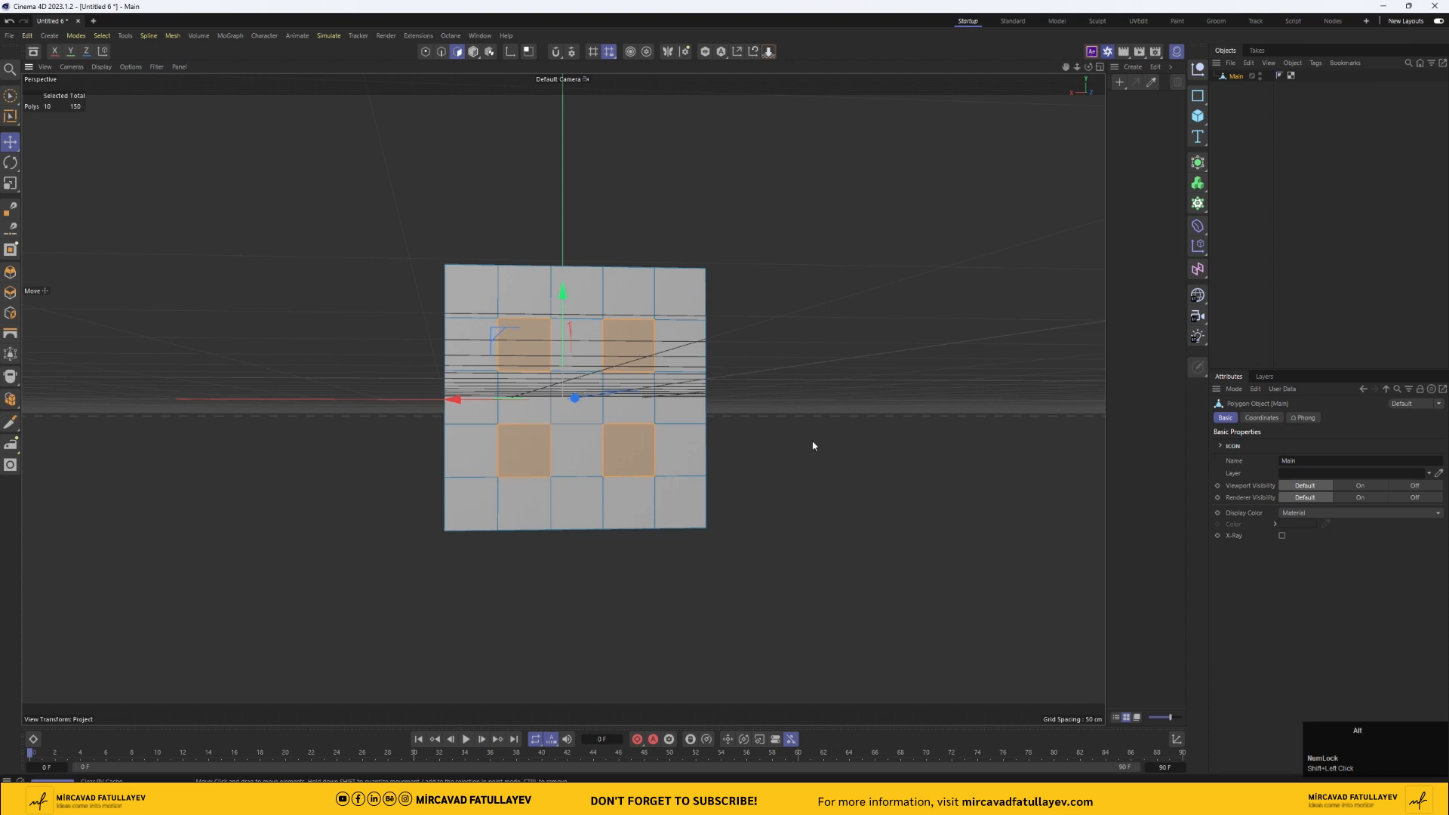
# - Add six polygons in two parallel rows of three on the cube's top face to the selection
pyautogui.keyDown('alt'); pyautogui.moveTo(812, 446); pyautogui.dragTo(819, 528); pyautogui.keyUp('alt')
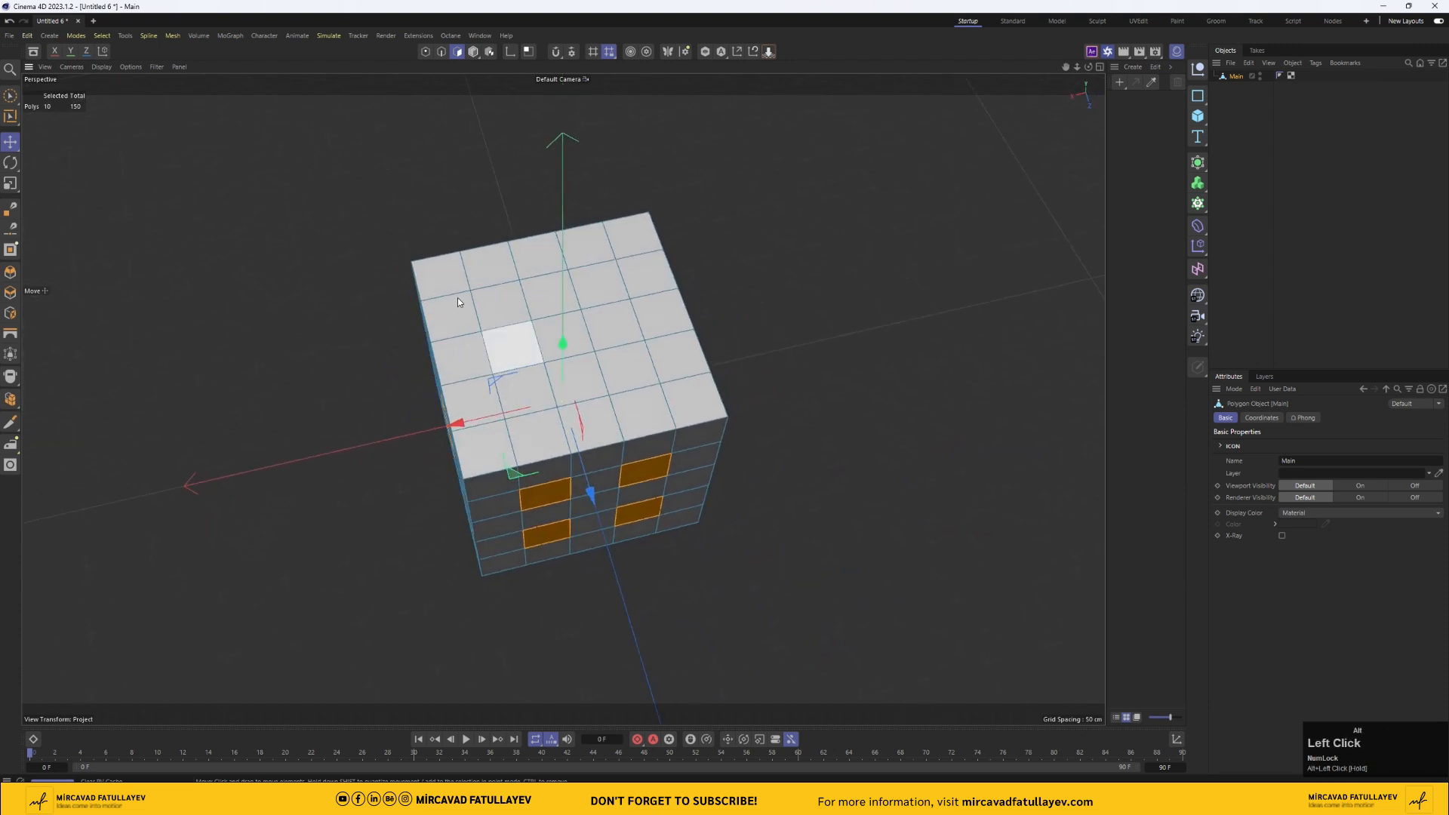
pyautogui.keyDown('shift'); pyautogui.click(511, 344); pyautogui.keyUp('shift')
pyautogui.keyDown('shift'); pyautogui.click(487, 303); pyautogui.keyUp('shift')
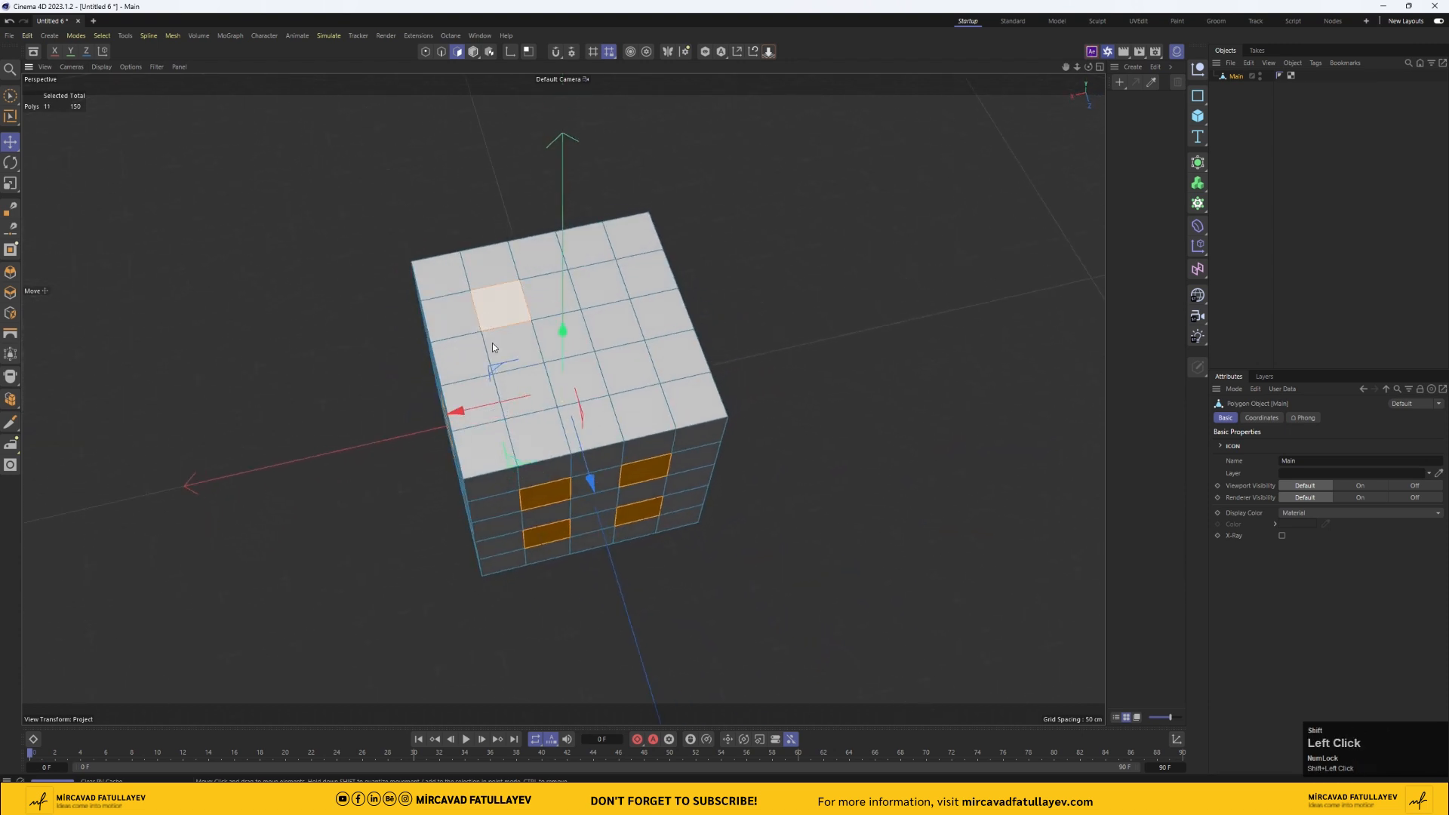
pyautogui.keyDown('shift'); pyautogui.click(525, 390); pyautogui.keyUp('shift')
pyautogui.keyDown('shift'); pyautogui.click(626, 372); pyautogui.keyUp('shift')
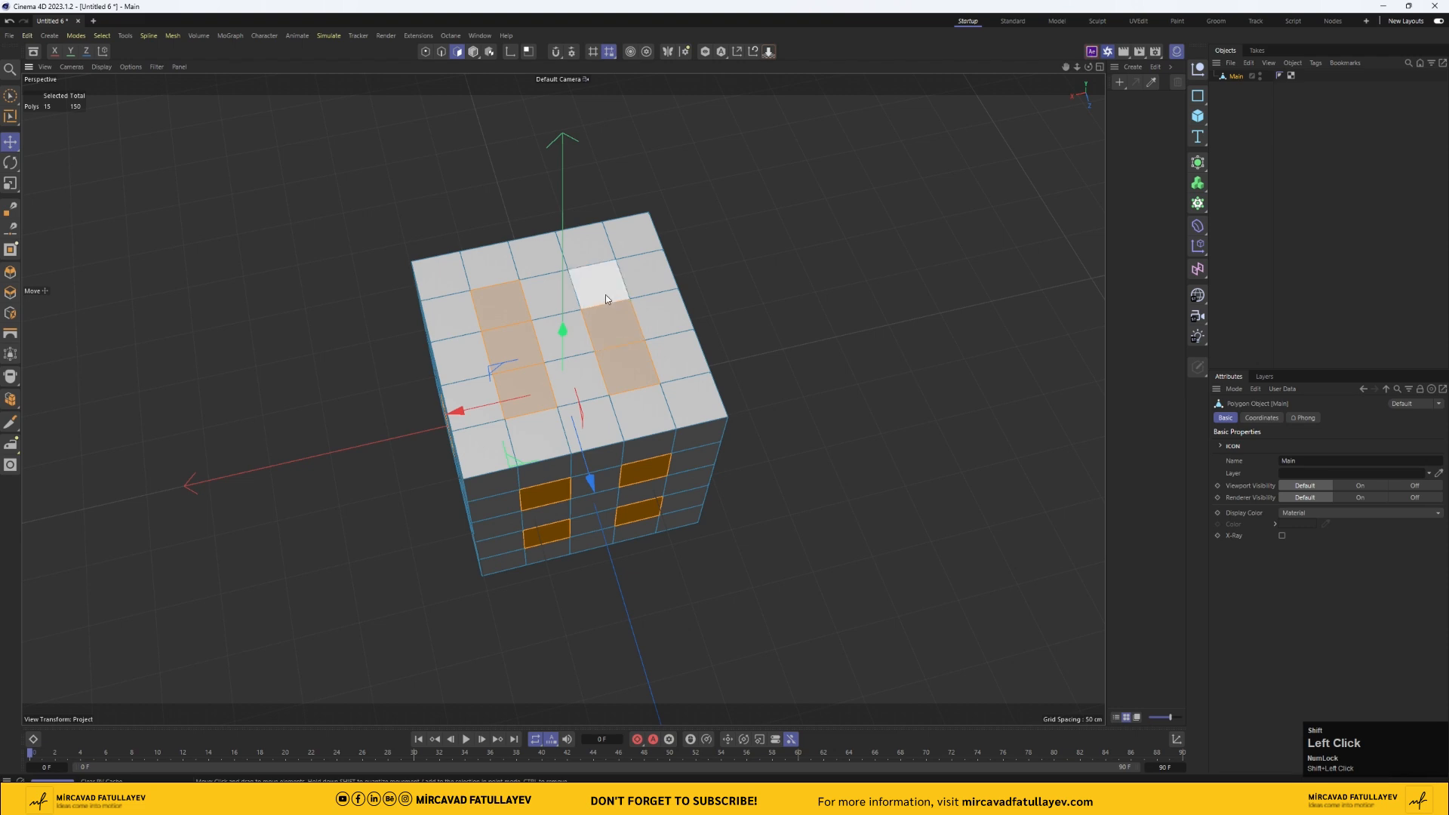
pyautogui.keyDown('shift'); pyautogui.click(608, 317); pyautogui.keyUp('shift')
# - Add the centre and four inner corner polygons on the cube's underside to the selection for the five pattern
pyautogui.keyDown('alt'); pyautogui.moveTo(776, 478); pyautogui.dragTo(759, 283); pyautogui.keyUp('alt')
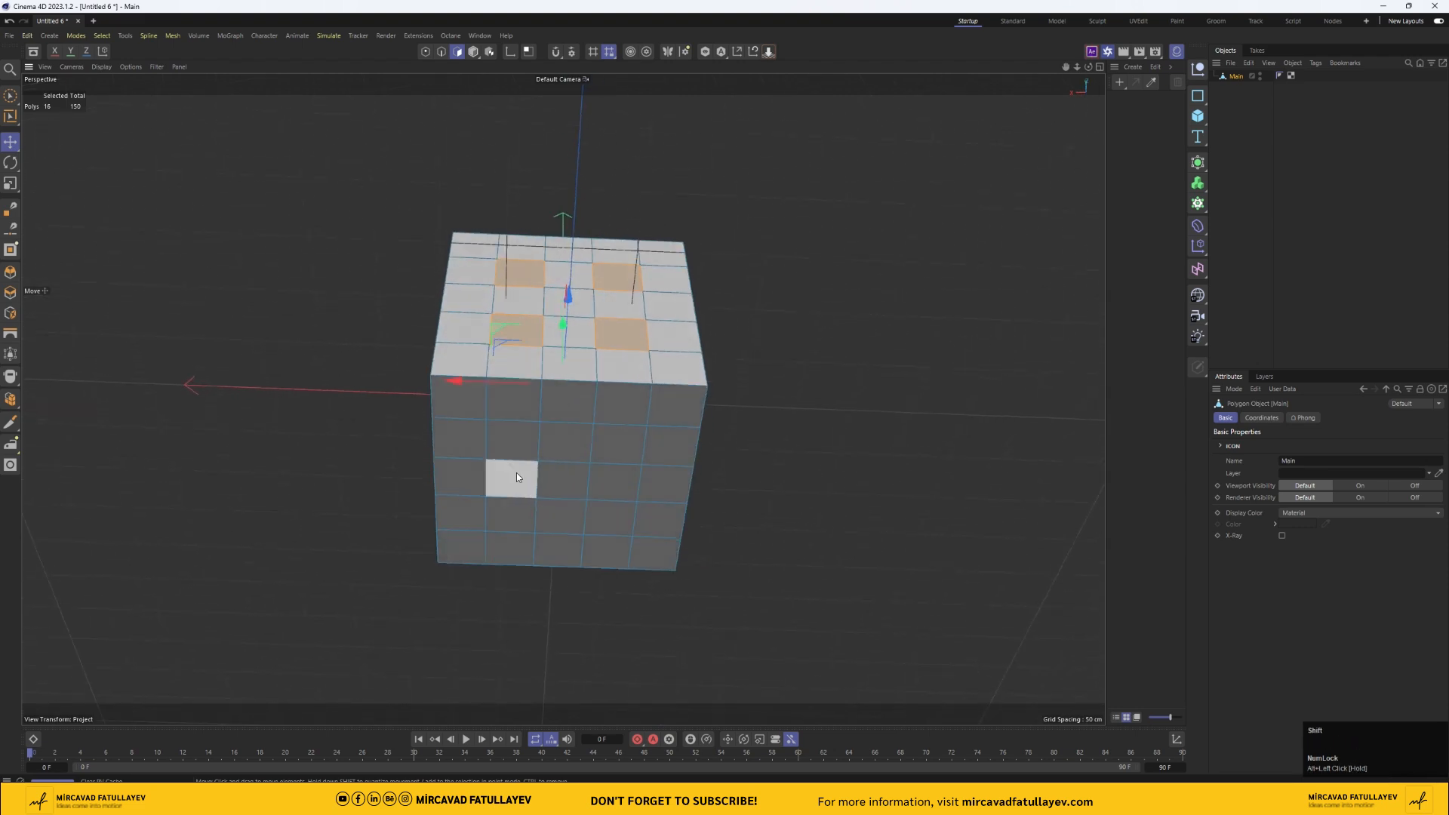
pyautogui.keyDown('shift'); pyautogui.click(508, 448); pyautogui.keyUp('shift')
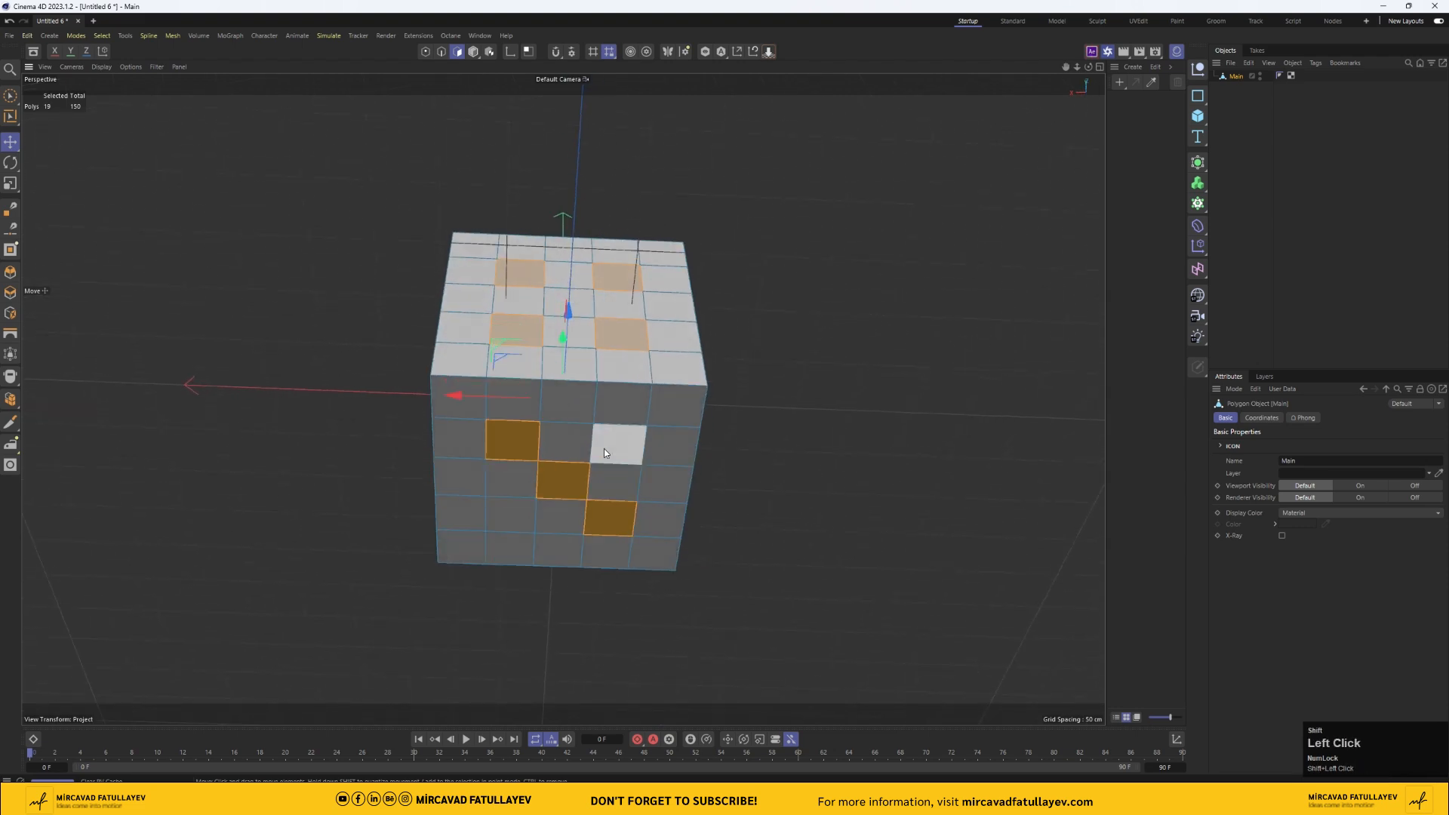
pyautogui.keyDown('shift'); pyautogui.click(515, 516); pyautogui.keyUp('shift')
pyautogui.keyDown('alt'); pyautogui.moveTo(882, 443); pyautogui.dragTo(818, 495); pyautogui.keyUp('alt')
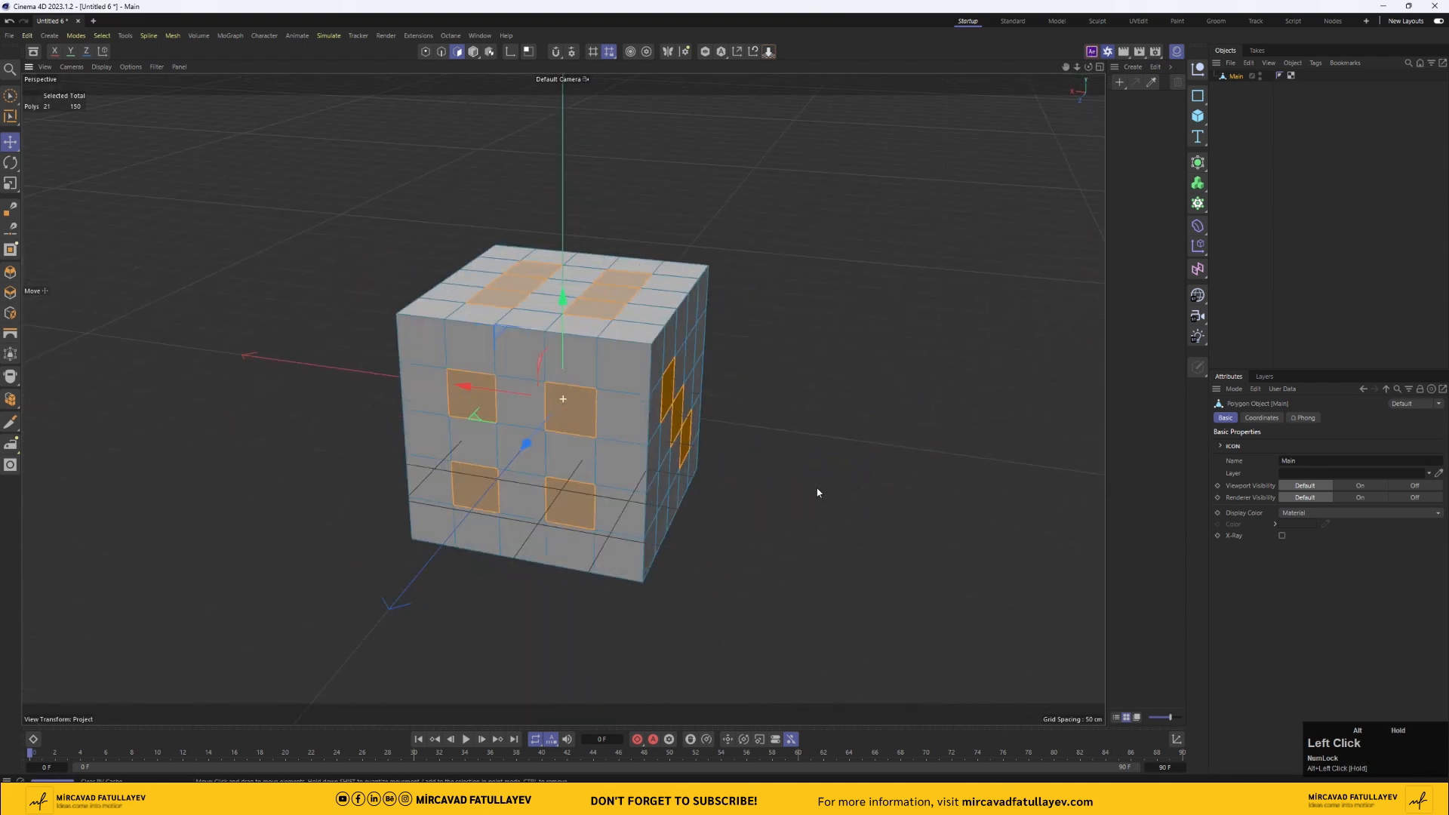
# - Store the selected polygons as a polygon selection tag and hide the Main cube
pyautogui.click(110, 38)
pyautogui.click(150, 422)
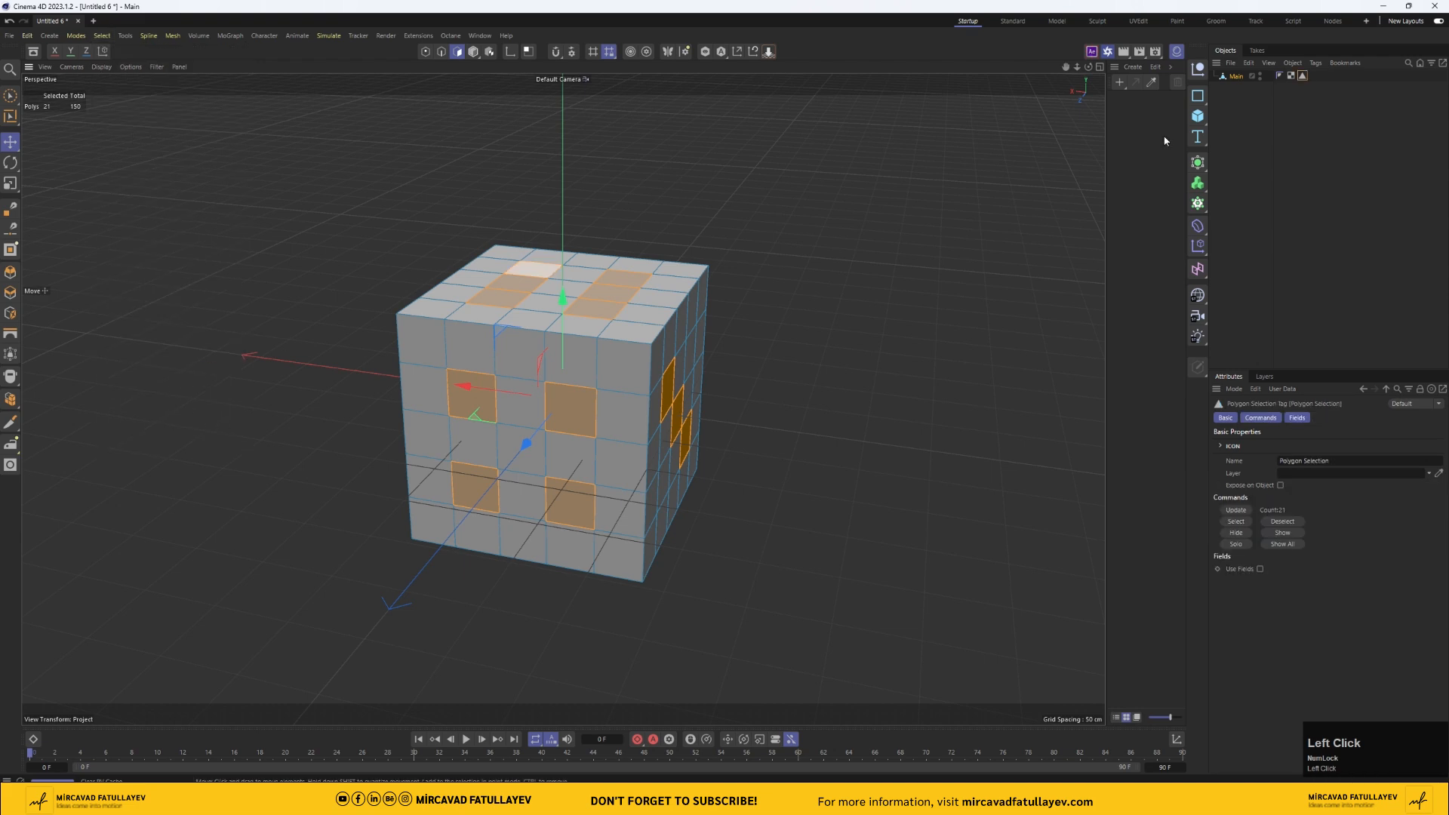
pyautogui.click(1250, 137)
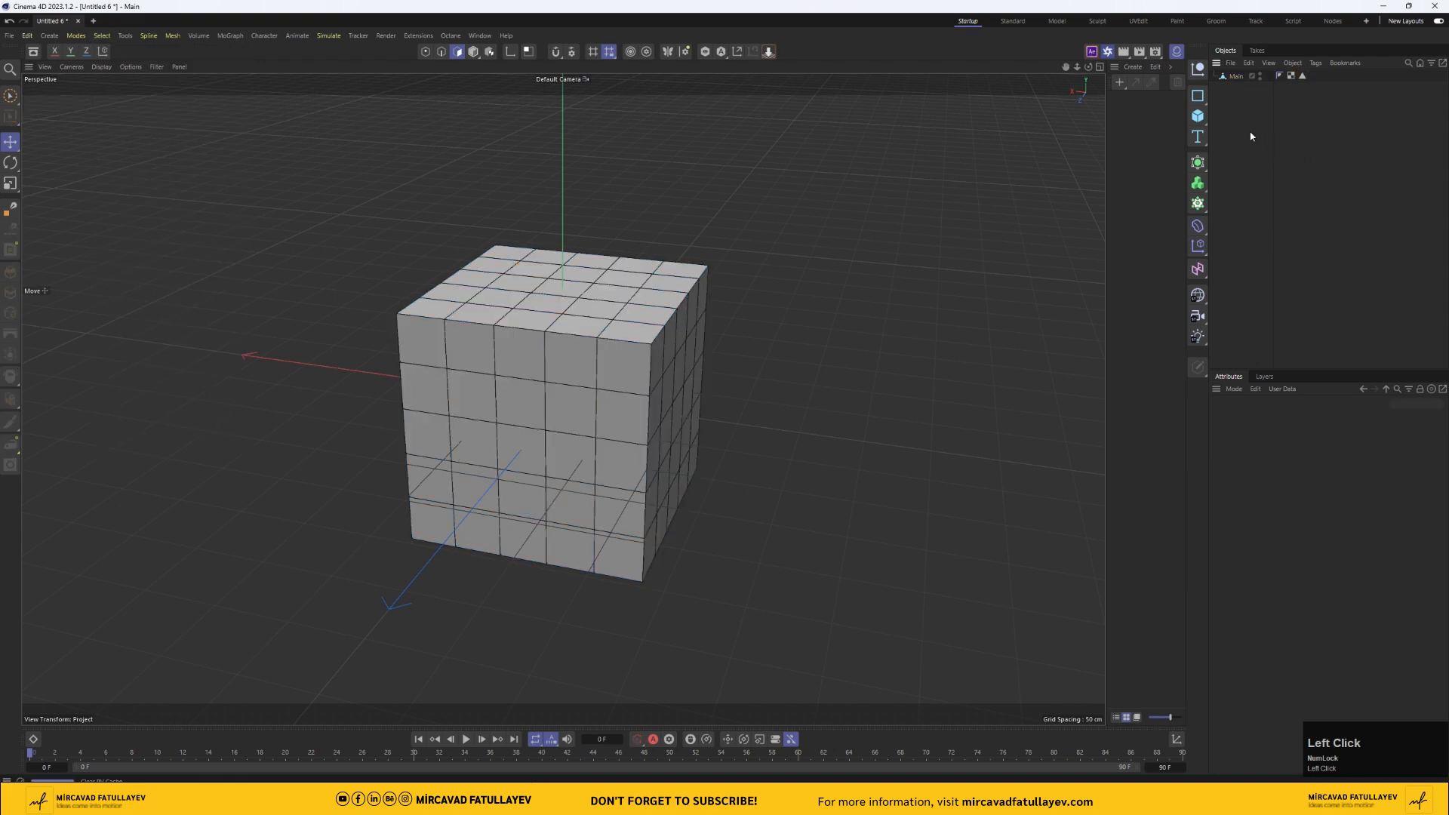
pyautogui.keyDown('alt'); pyautogui.click(1260, 76); pyautogui.keyUp('alt')
# - Add a sphere primitive and rename it Dot
pyautogui.moveTo(1199, 130); pyautogui.dragTo(1207, 126)
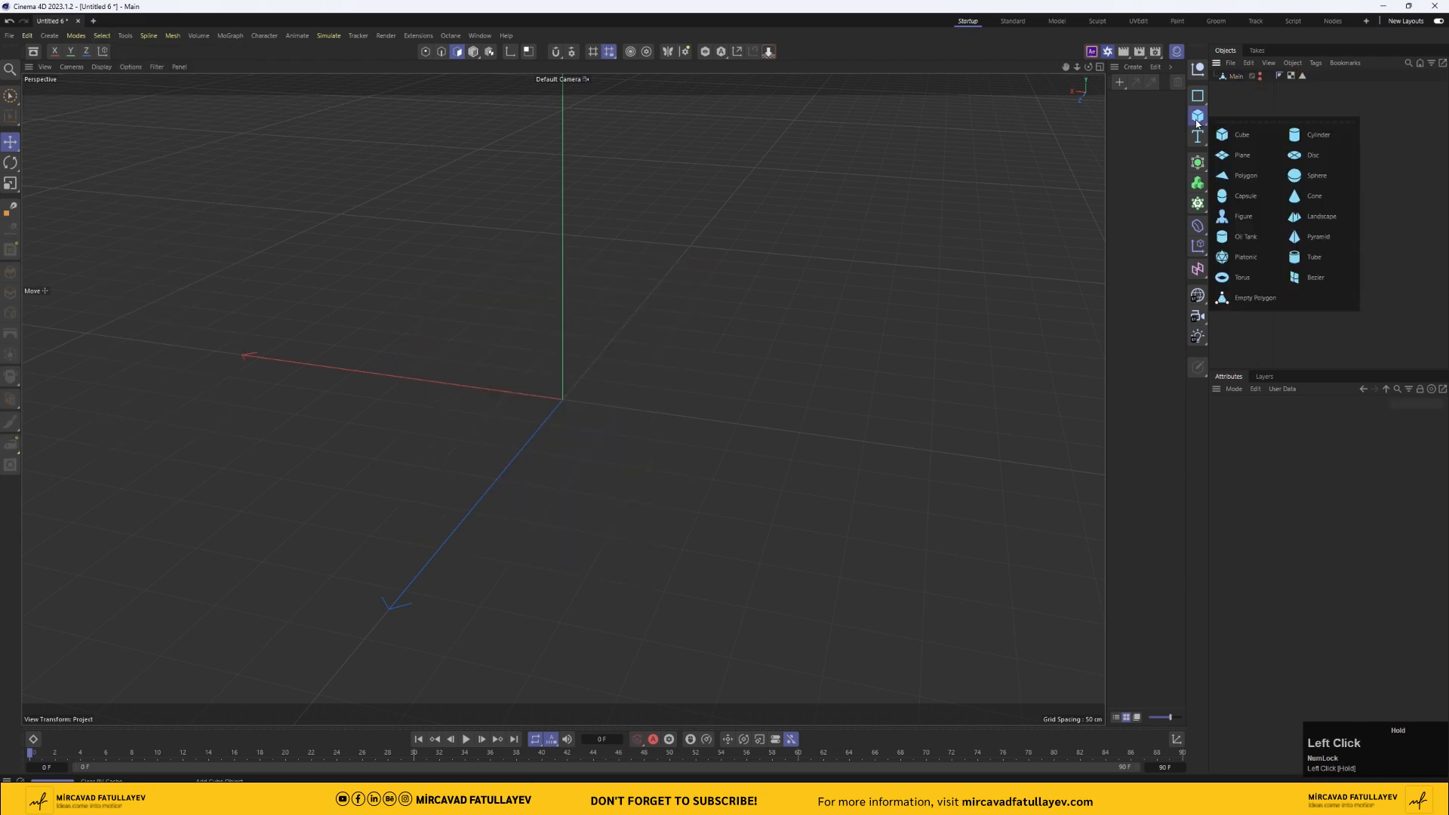
pyautogui.click(1313, 177)
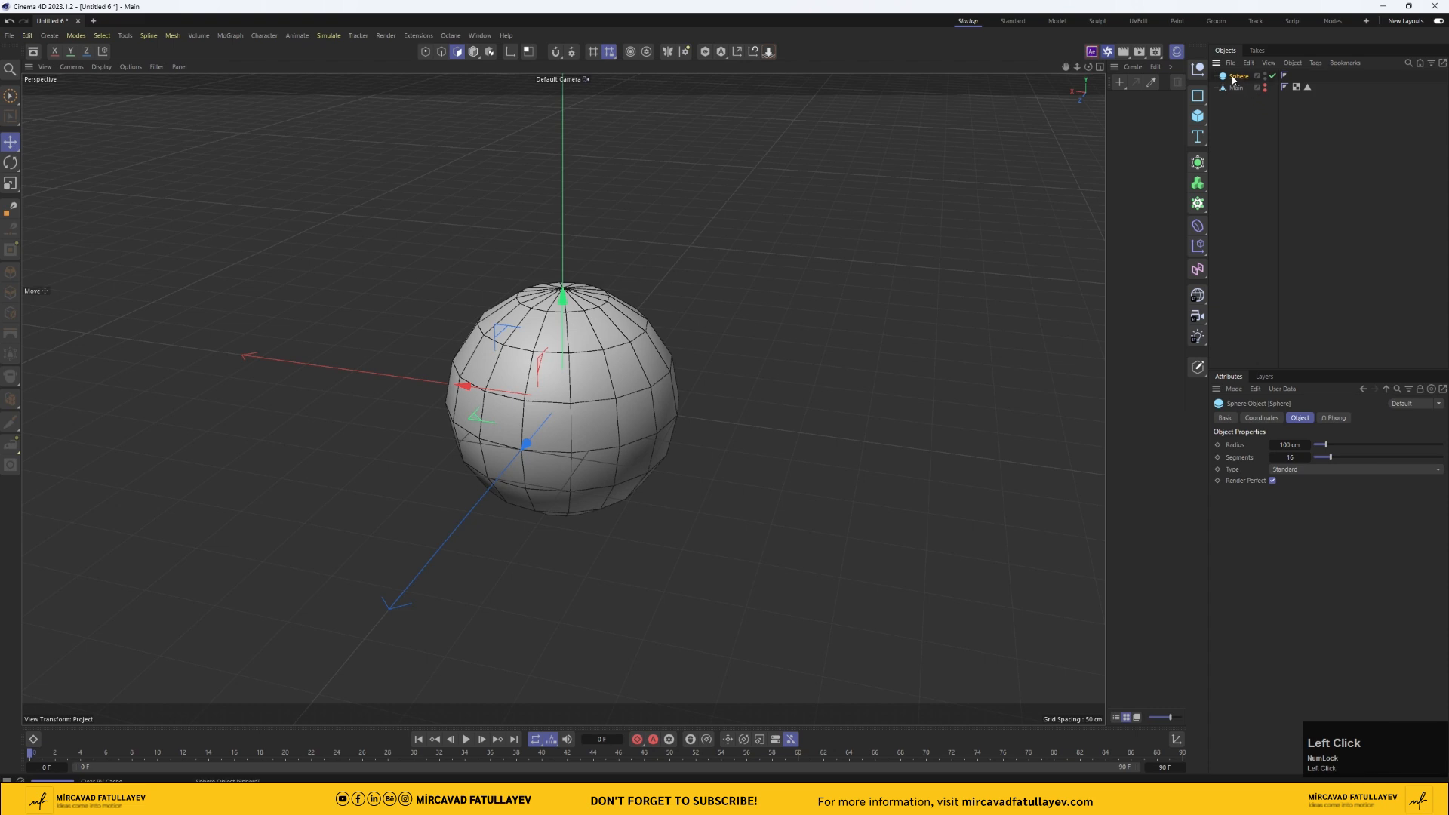
pyautogui.doubleClick(1233, 78)
pyautogui.write('Dot')
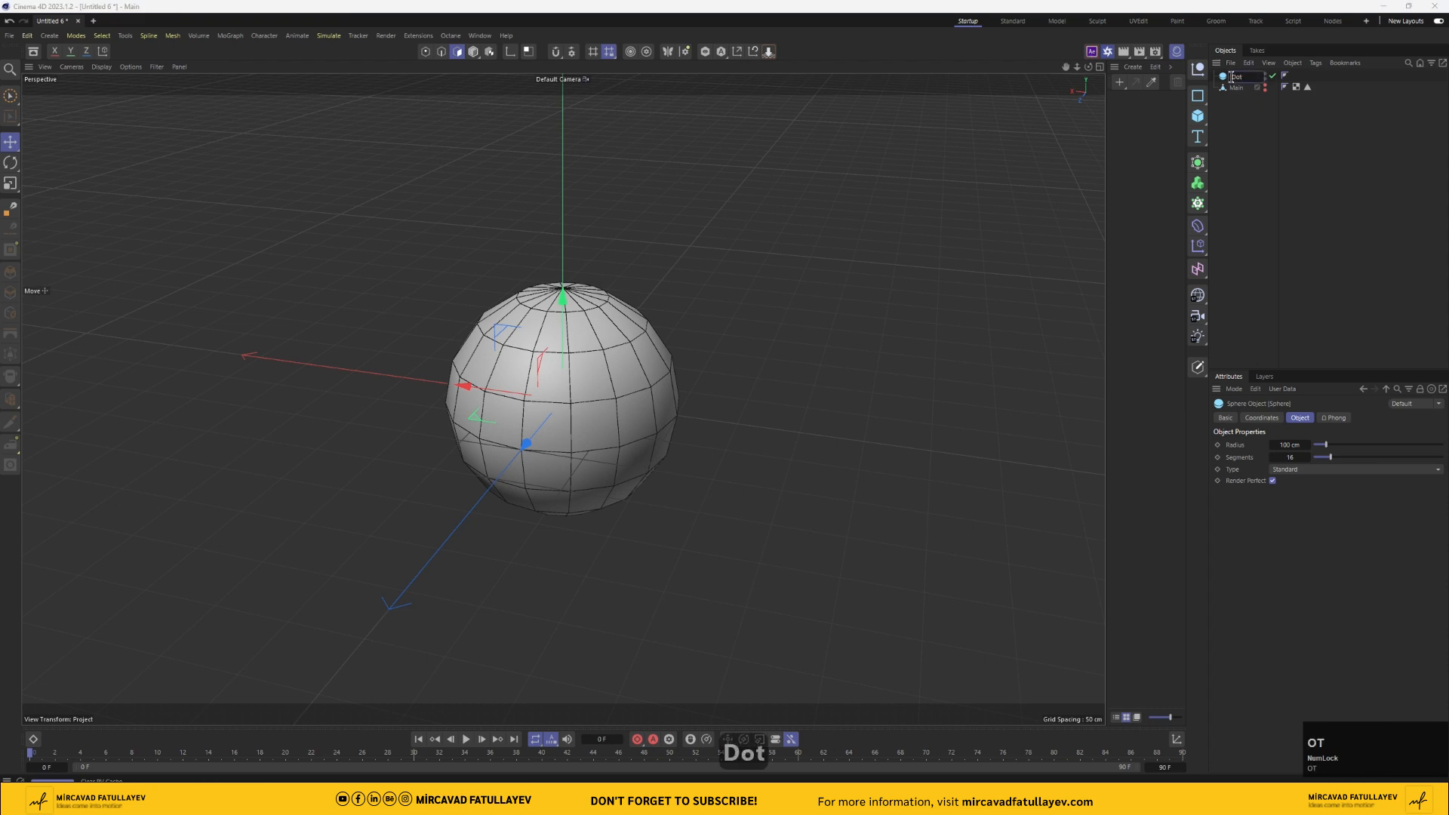
pyautogui.click(1245, 162)
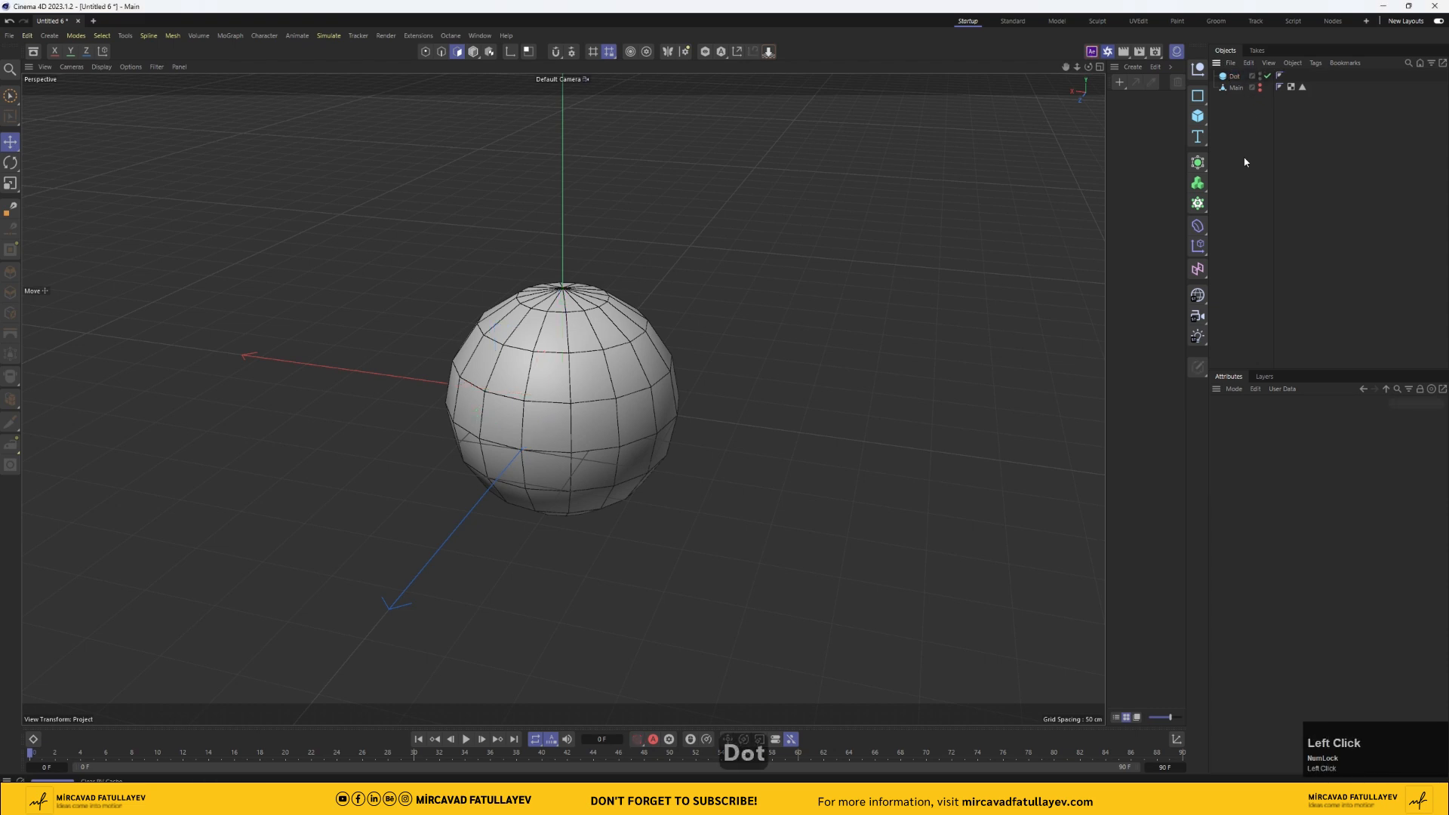
# - Create a Cloner, make the Dot sphere its child, and switch the Cloner off
pyautogui.click(1197, 207)
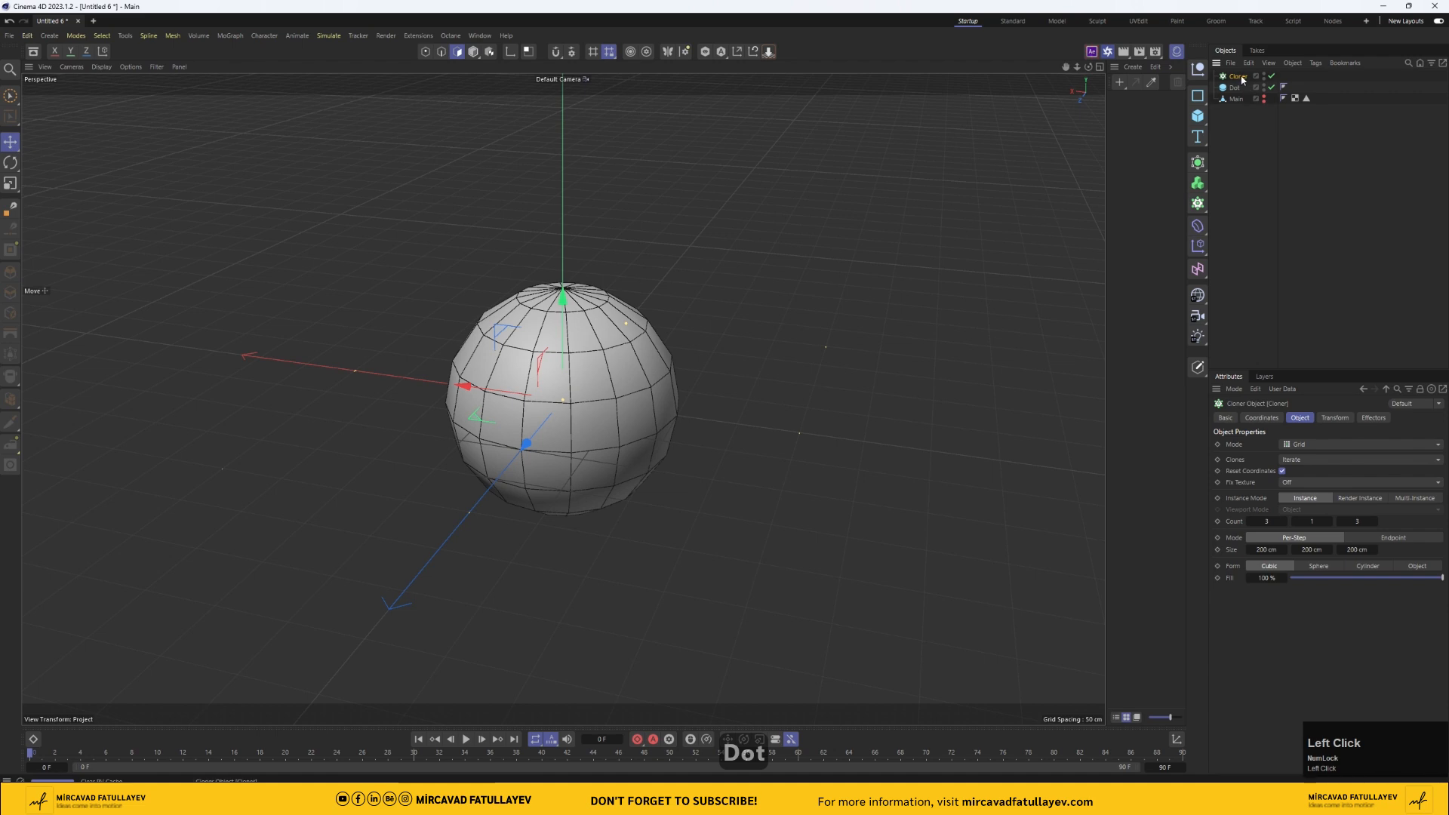
pyautogui.moveTo(1242, 78); pyautogui.dragTo(1242, 78)
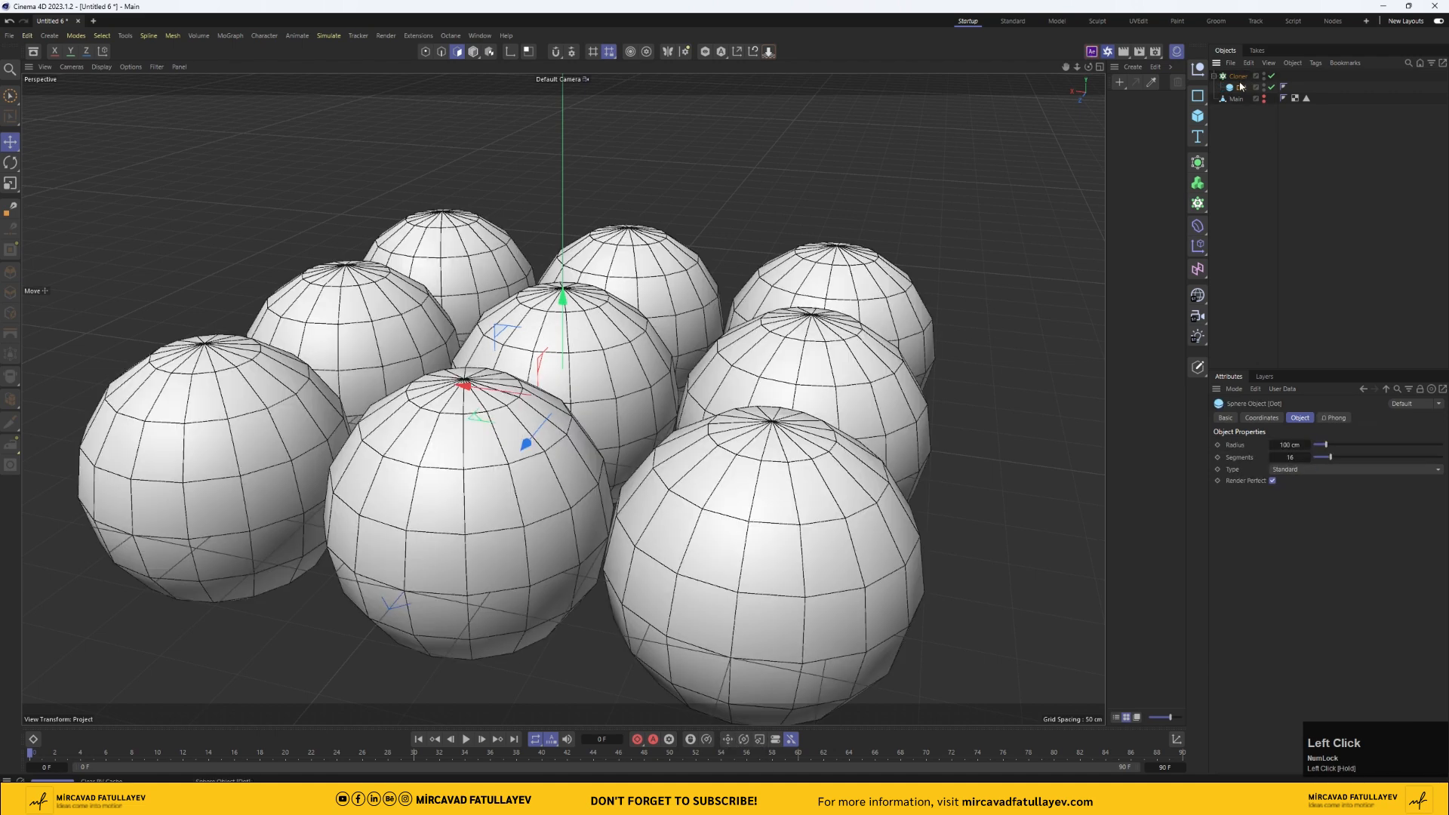
pyautogui.click(1270, 76)
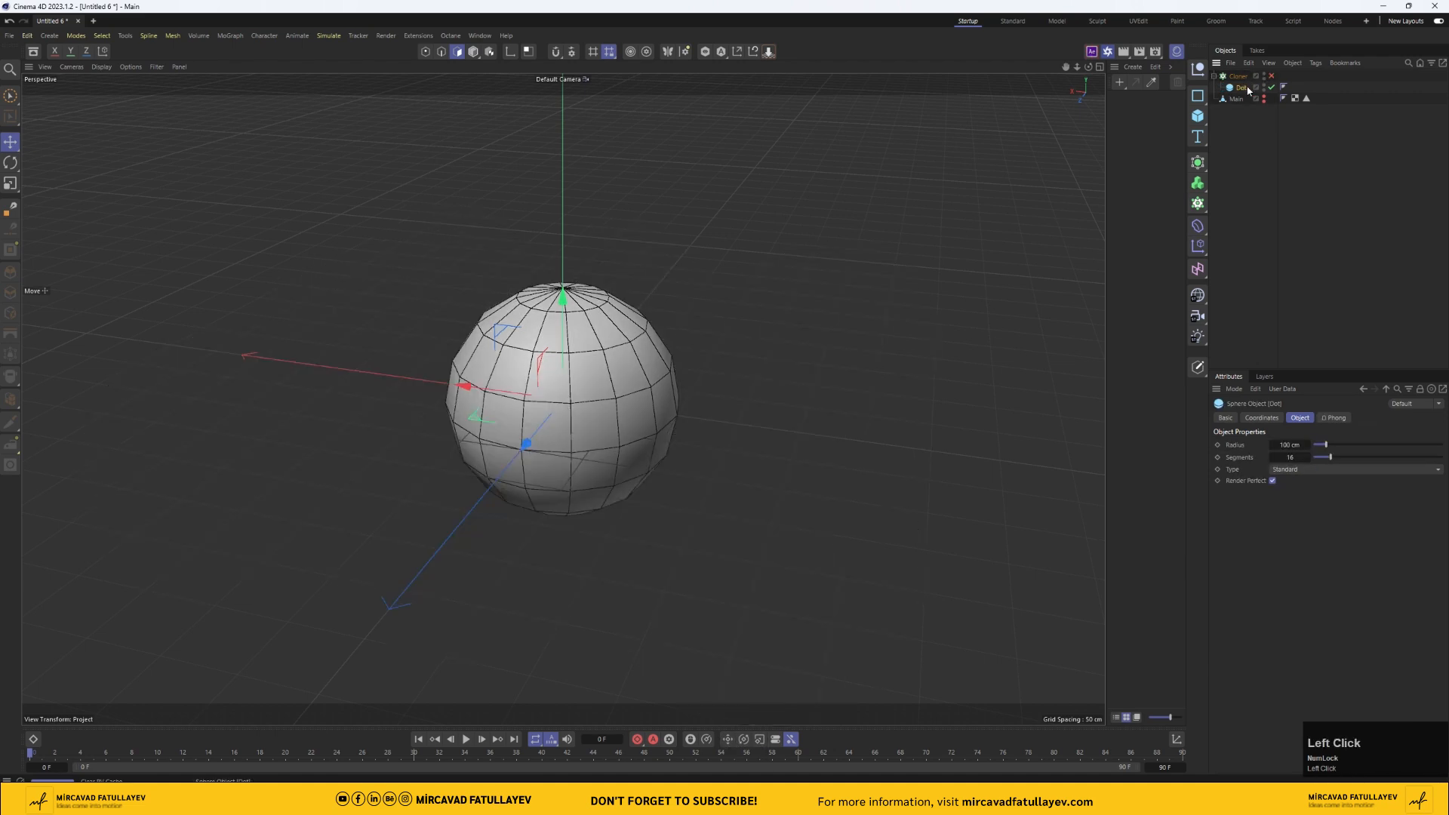
# - Set the Dot sphere to 36 segments and a 20 cm radius, and switch the Cloner back on
pyautogui.doubleClick(1288, 456)
pyautogui.write('36')
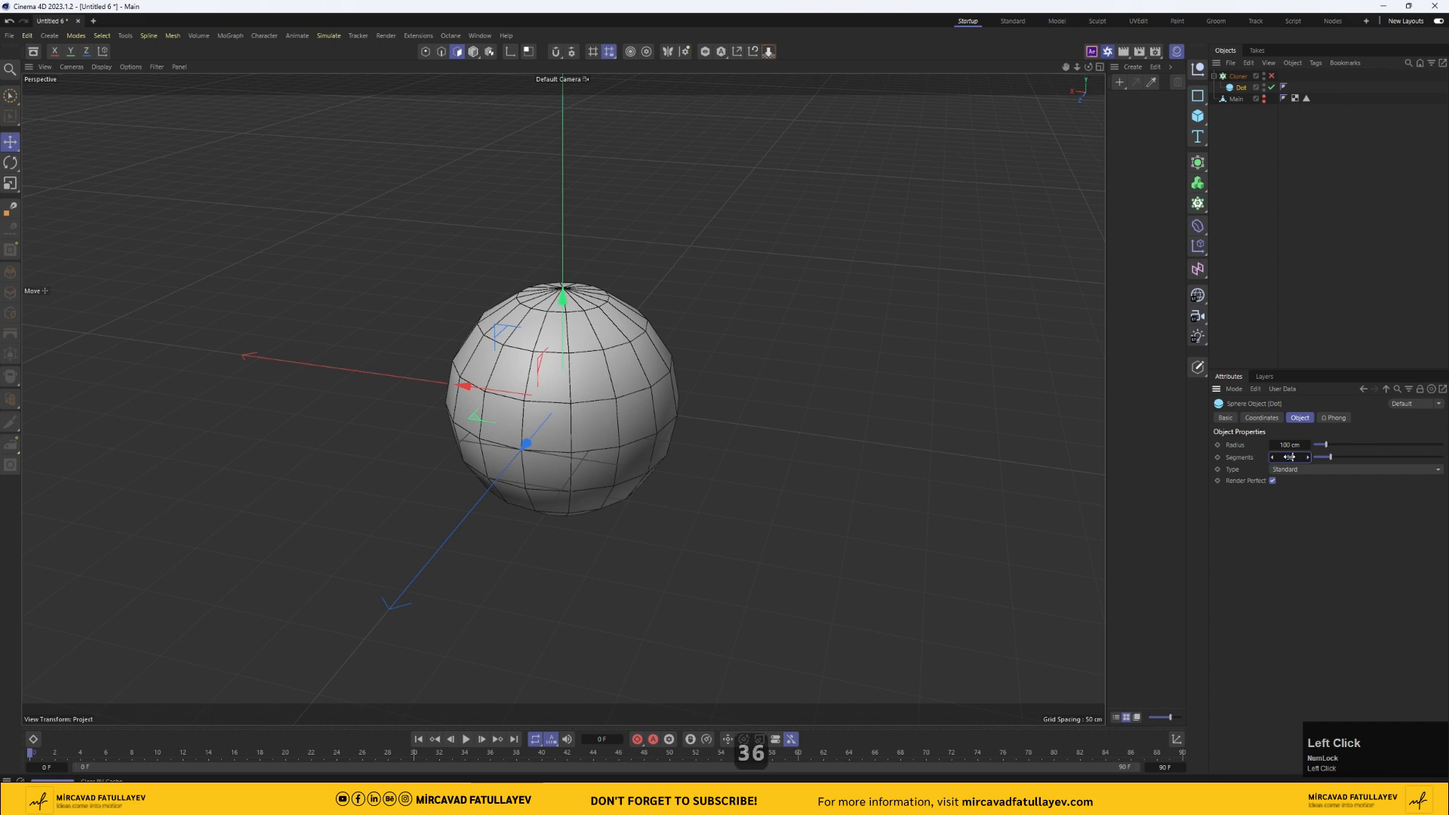
pyautogui.press('Return')
pyautogui.write('20')
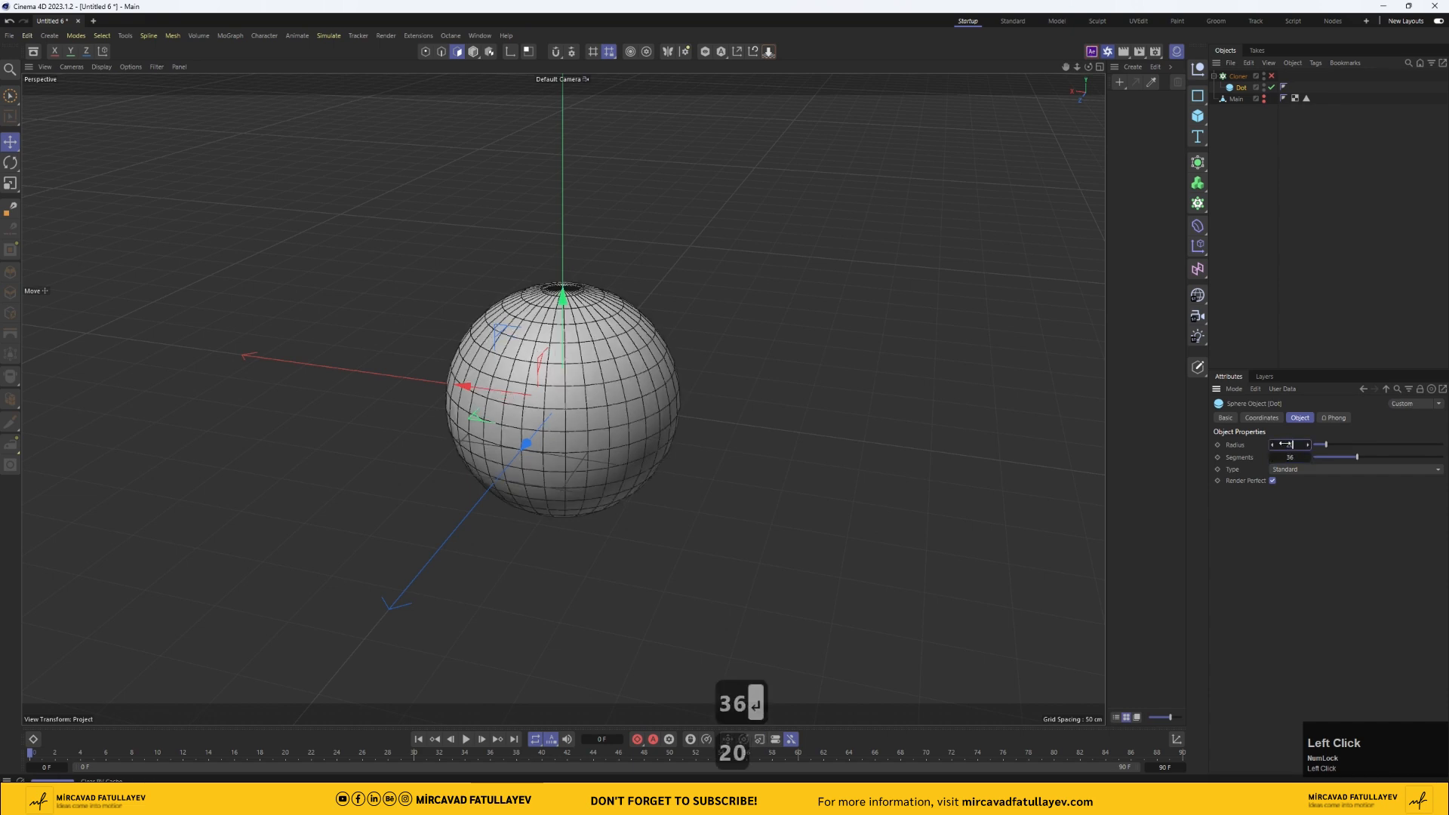
pyautogui.press('Return')
pyautogui.click(1270, 76)
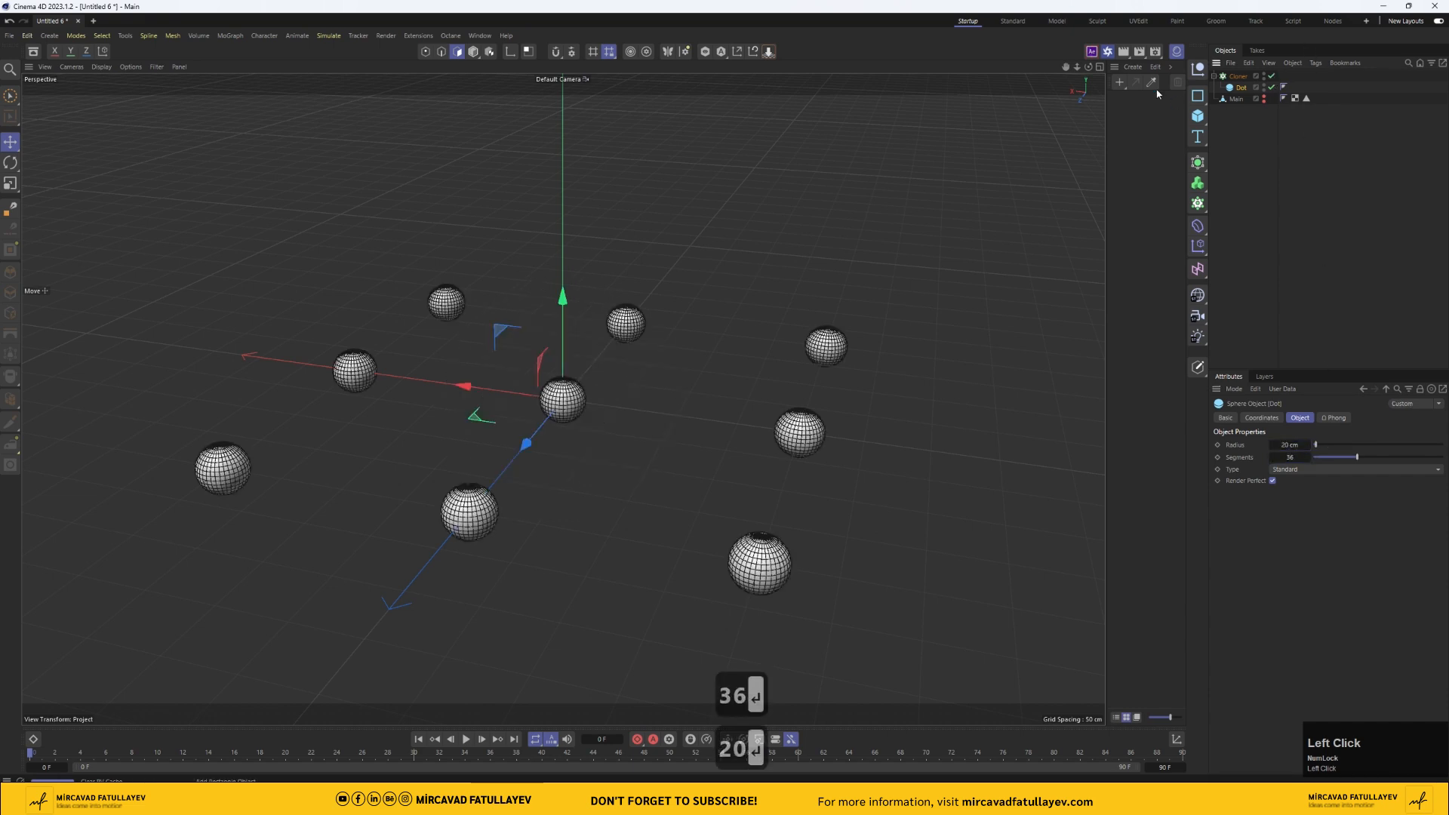
# - Set the Cloner to Object mode and assign the Main cube as its source object
pyautogui.moveTo(1088, 67); pyautogui.dragTo(1081, 9)
pyautogui.click(1236, 77)
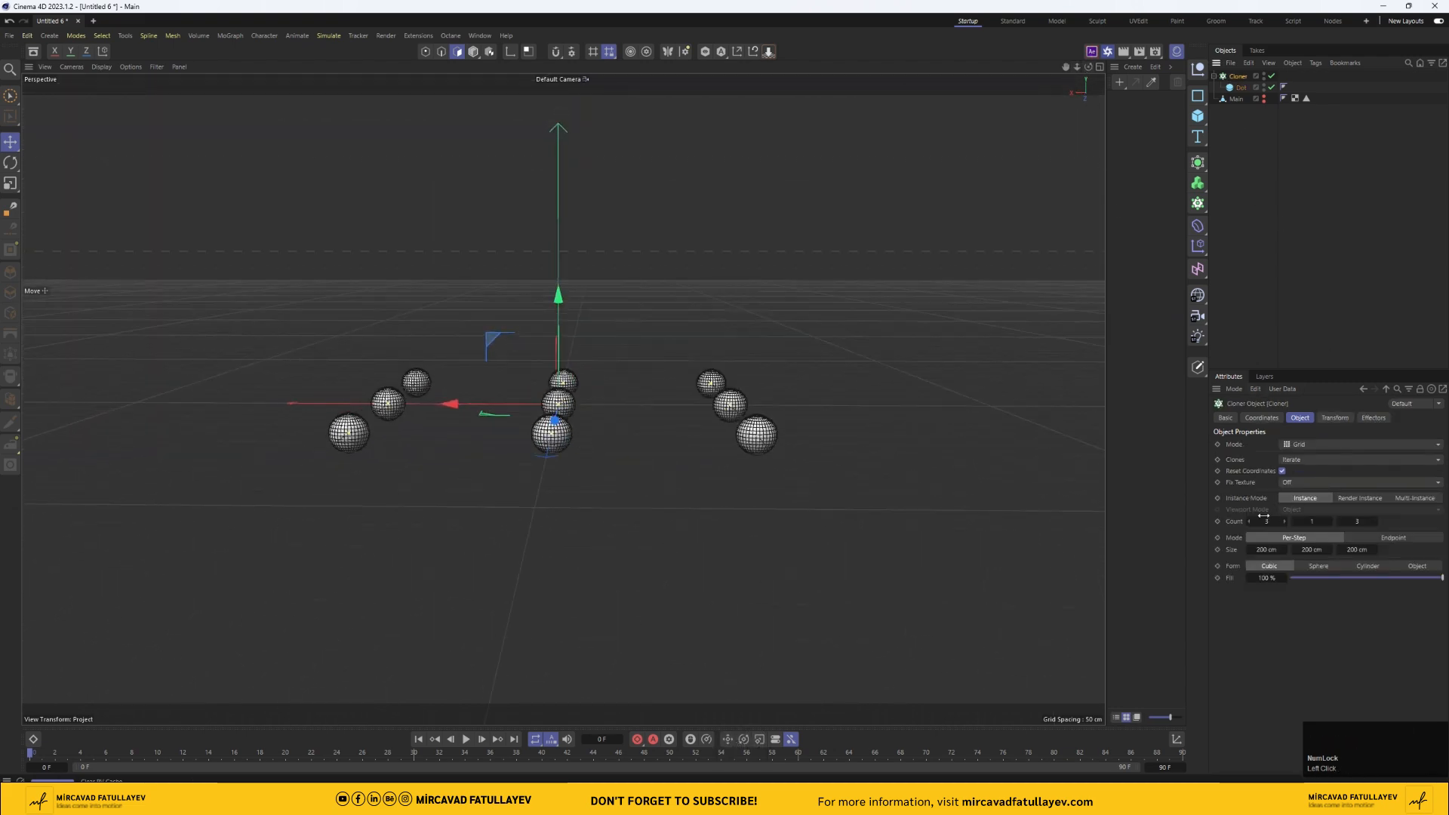
pyautogui.click(1328, 444)
pyautogui.click(1302, 453)
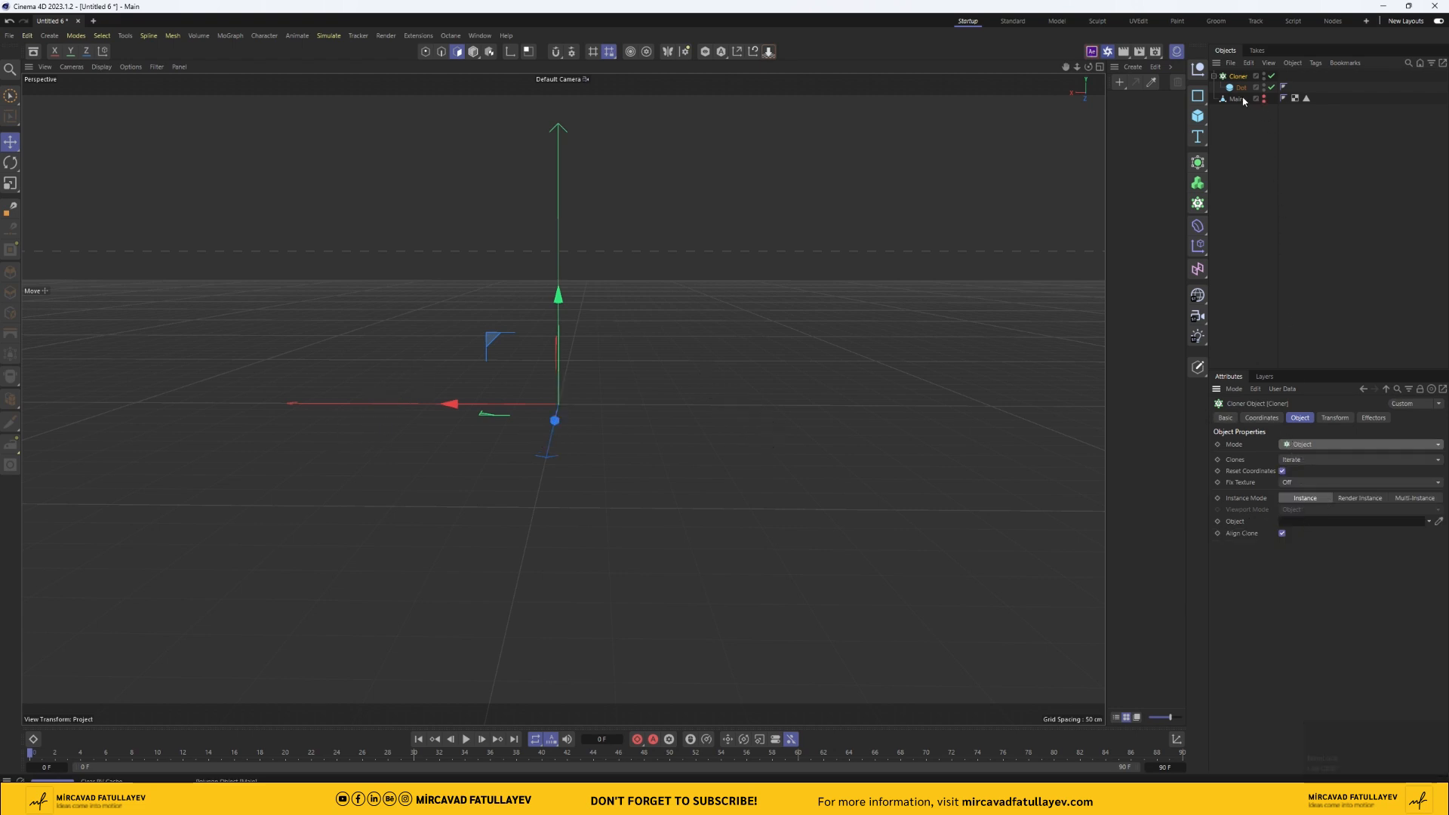
pyautogui.moveTo(1236, 99); pyautogui.dragTo(1335, 414)
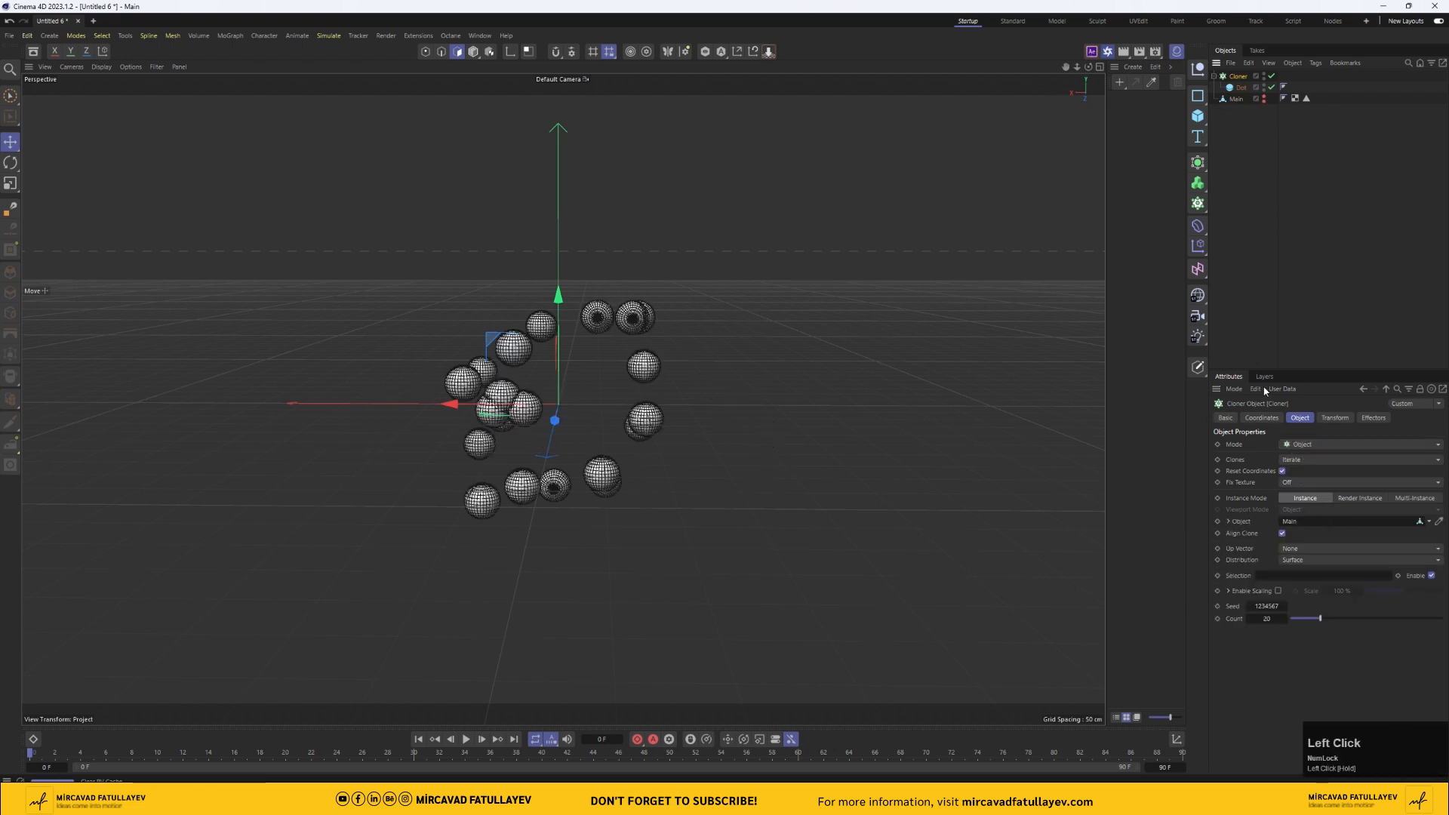
# - Limit the Cloner to Main's stored polygon selection and set its distribution to Polygon Center
pyautogui.moveTo(1088, 66); pyautogui.dragTo(563, 398)
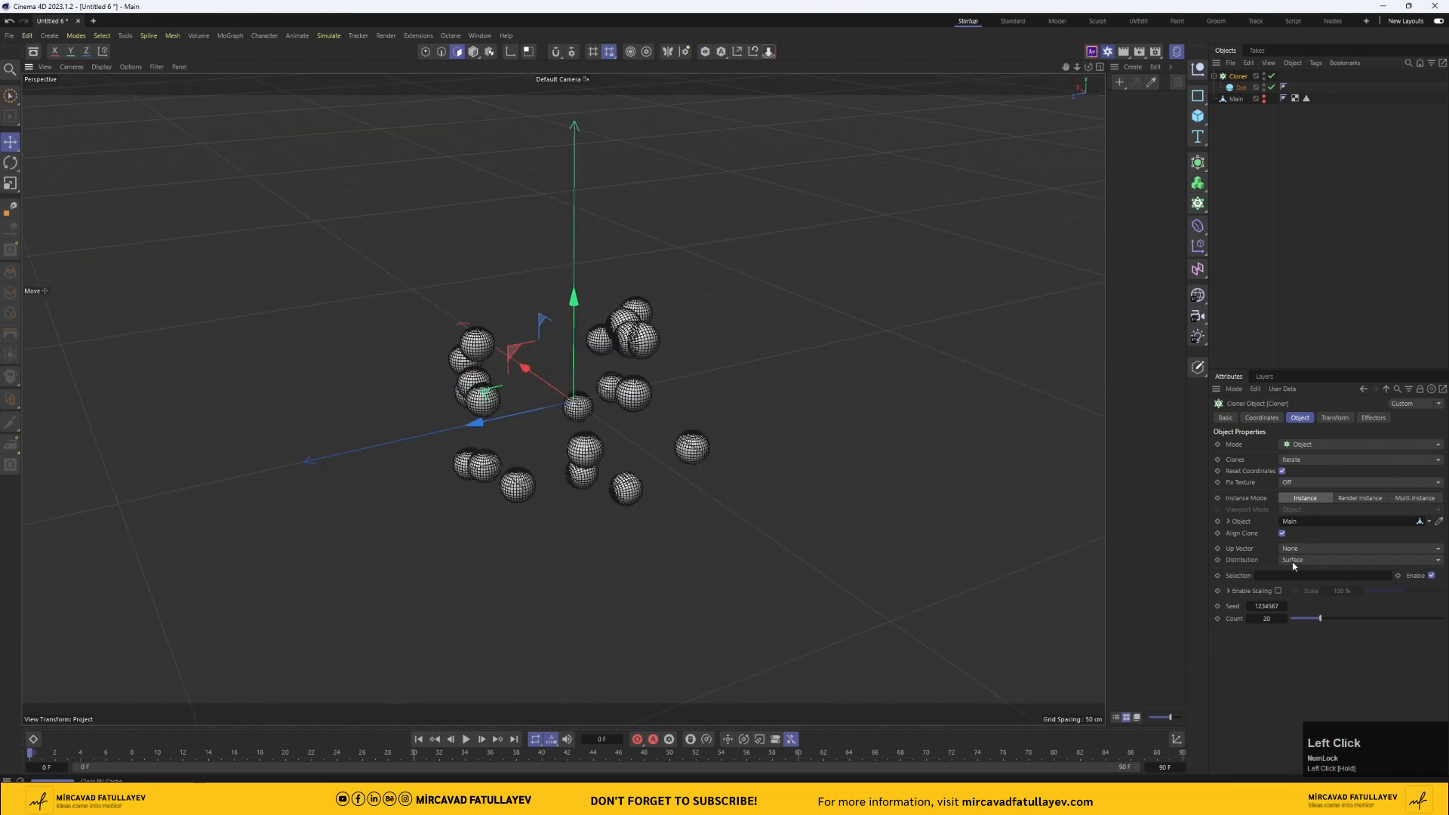
pyautogui.moveTo(1306, 98); pyautogui.dragTo(1325, 214)
pyautogui.moveTo(1279, 579); pyautogui.dragTo(1277, 575)
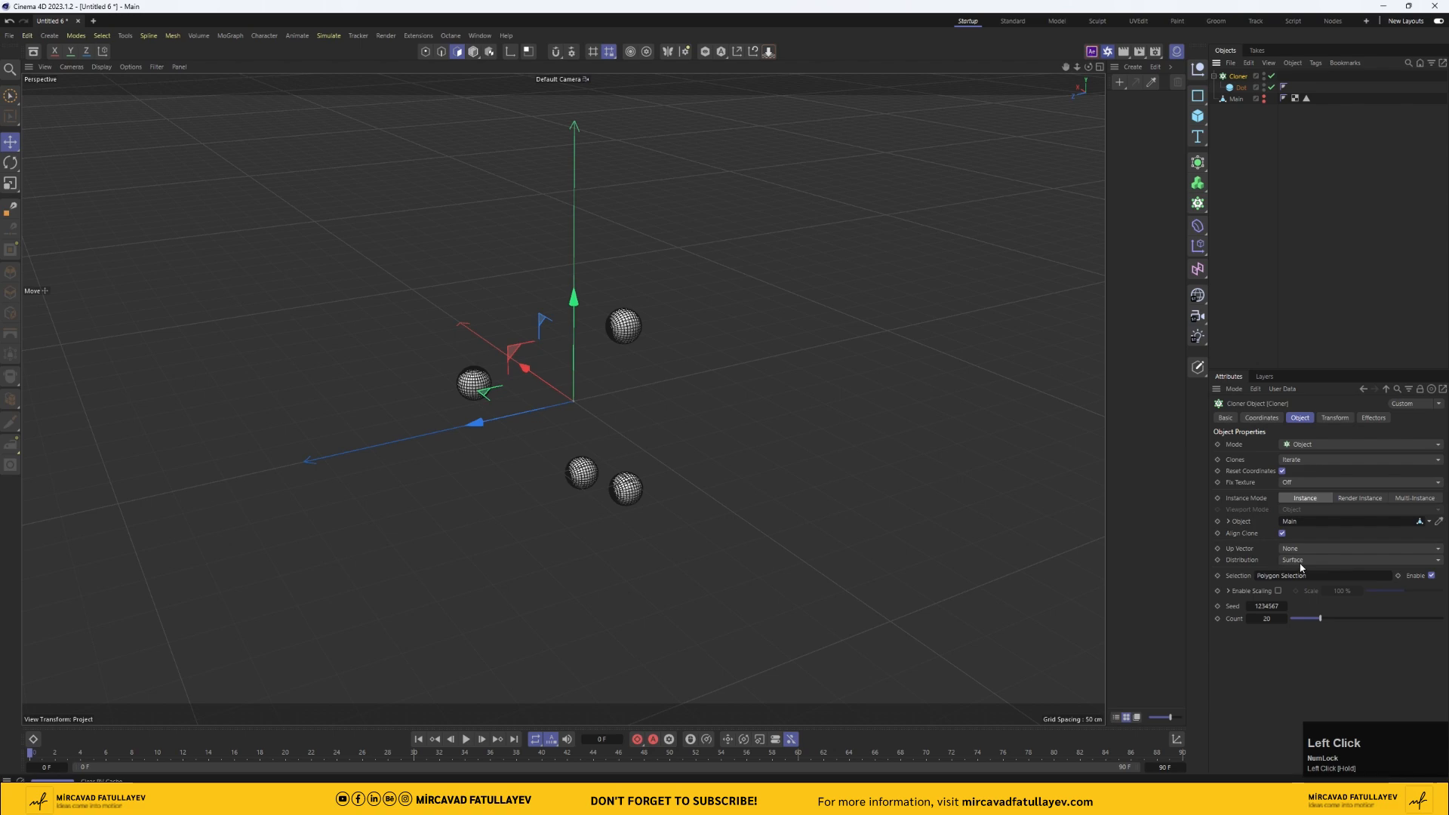
pyautogui.click(1300, 567)
pyautogui.click(1322, 597)
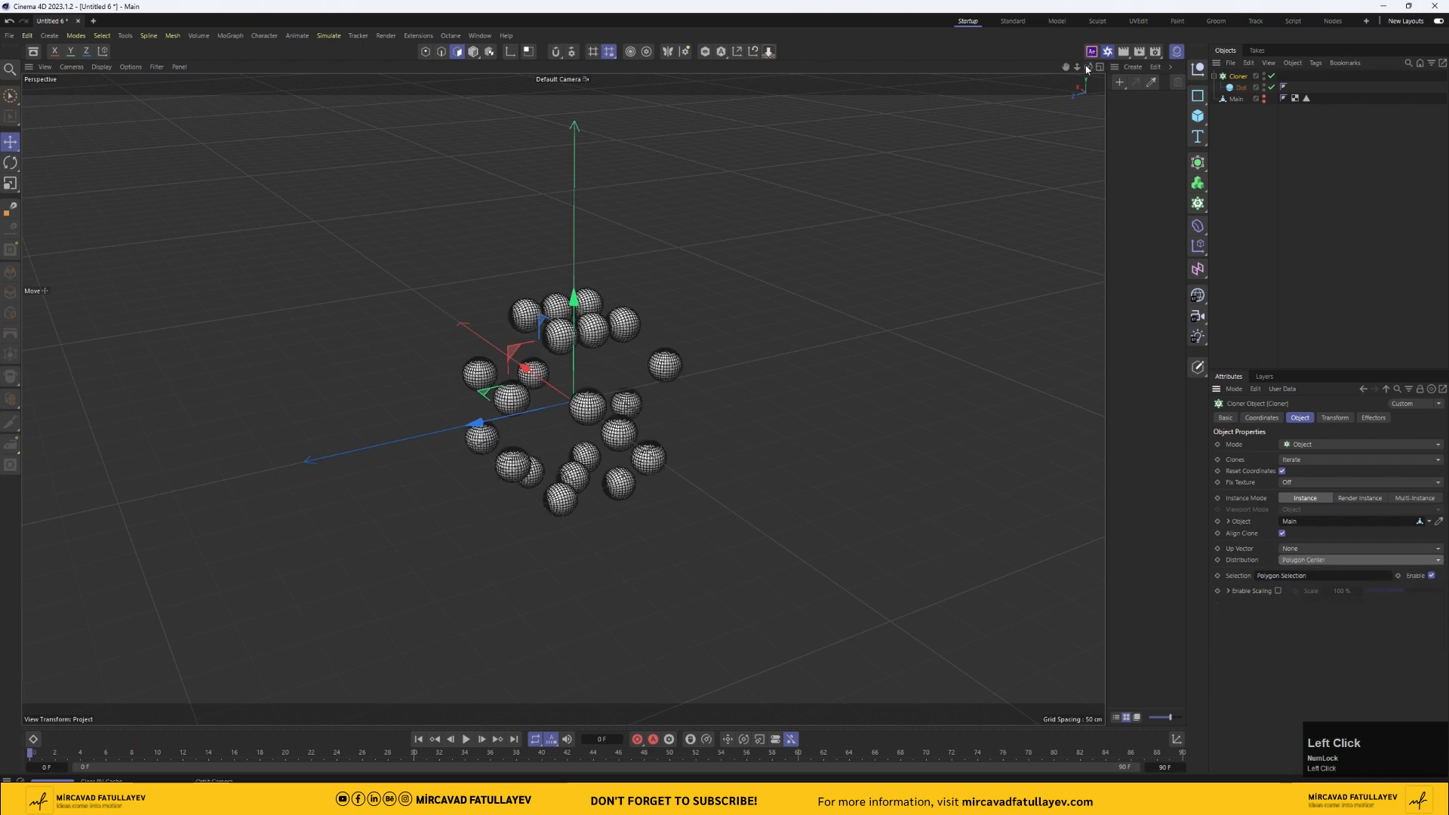
# - Make the Main cube visible again and inspect the cloned spheres on its faces
pyautogui.moveTo(1087, 70); pyautogui.dragTo(1190, 68)
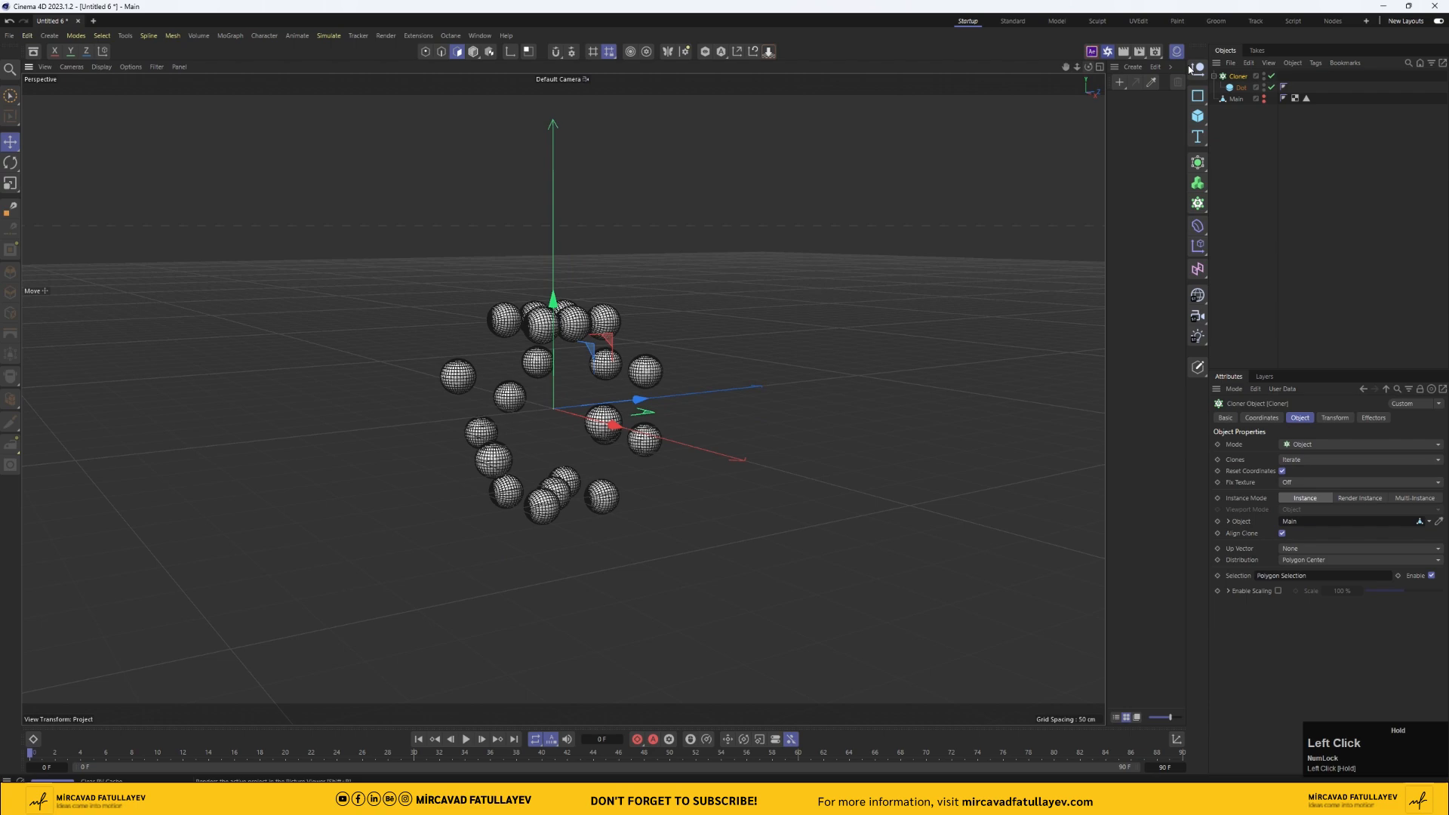
pyautogui.keyDown('alt'); pyautogui.click(1265, 99); pyautogui.keyUp('alt')
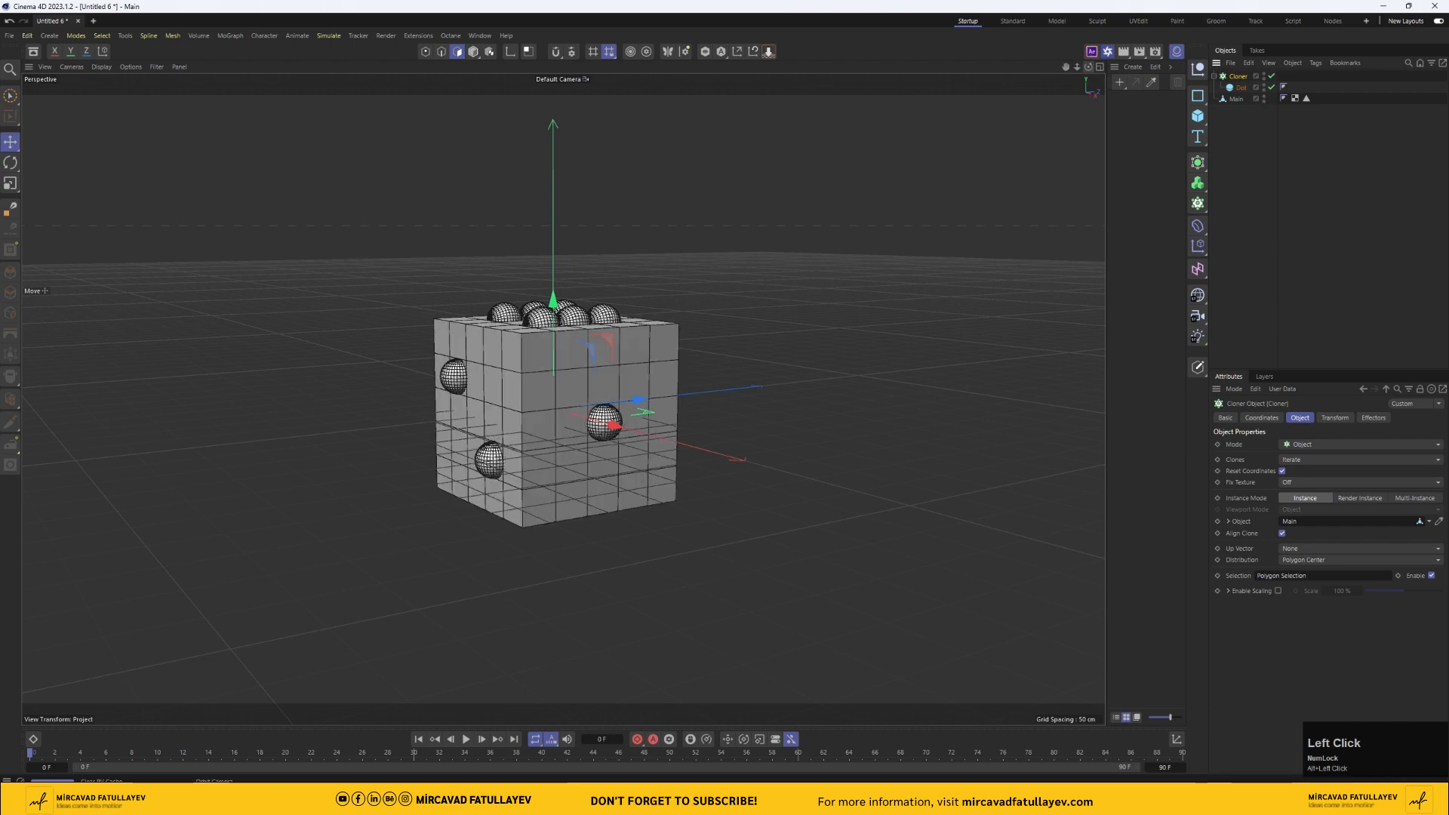
pyautogui.moveTo(1087, 66)
pyautogui.mouseDown()
pyautogui.moveTo(724, 8)
pyautogui.moveTo(788, 106)
pyautogui.moveTo(830, 83)
pyautogui.moveTo(1092, 71)
pyautogui.mouseUp()
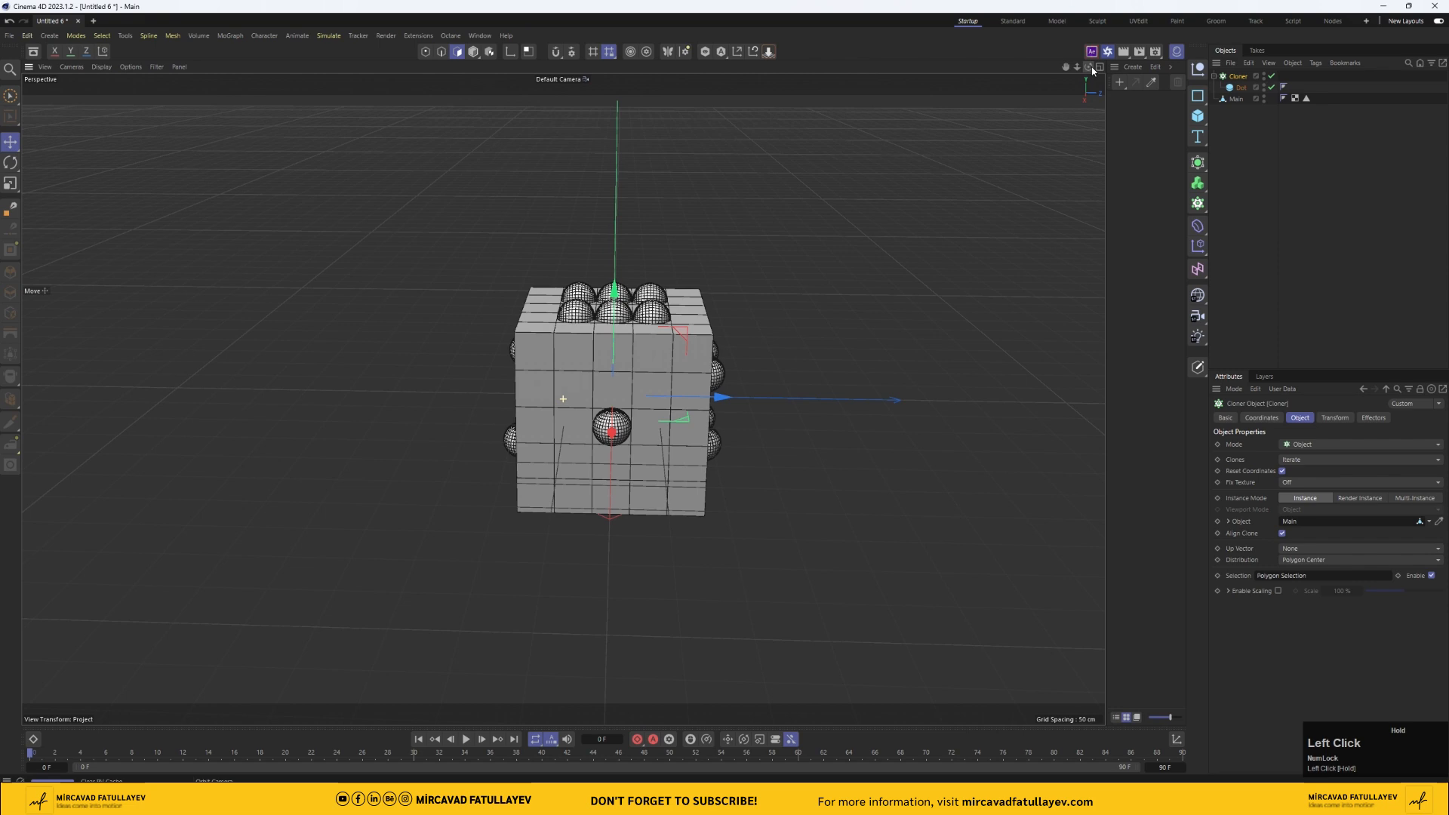
# - Add a Boole generator to the scene
pyautogui.click(1237, 163)
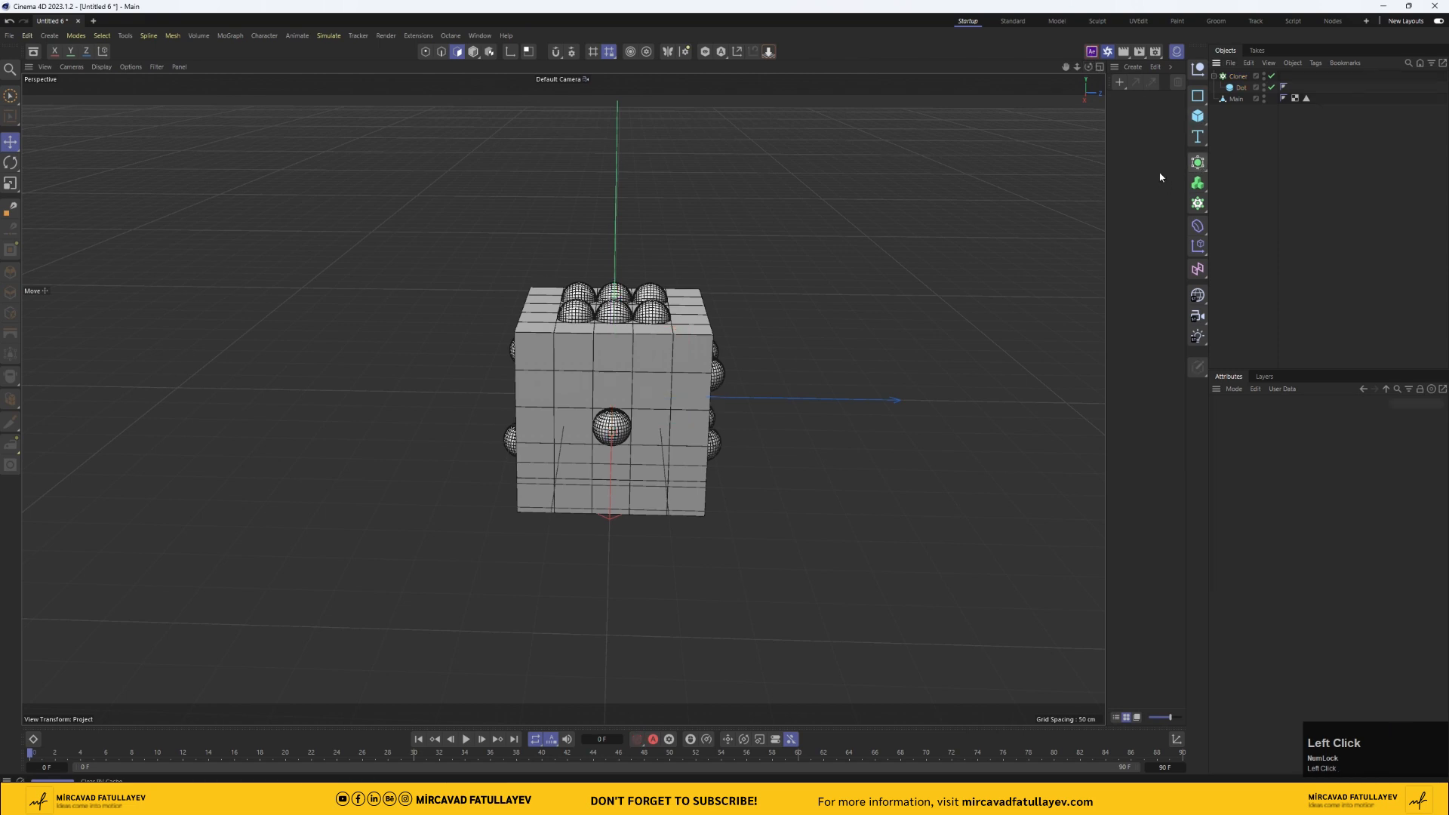
pyautogui.click(1199, 168)
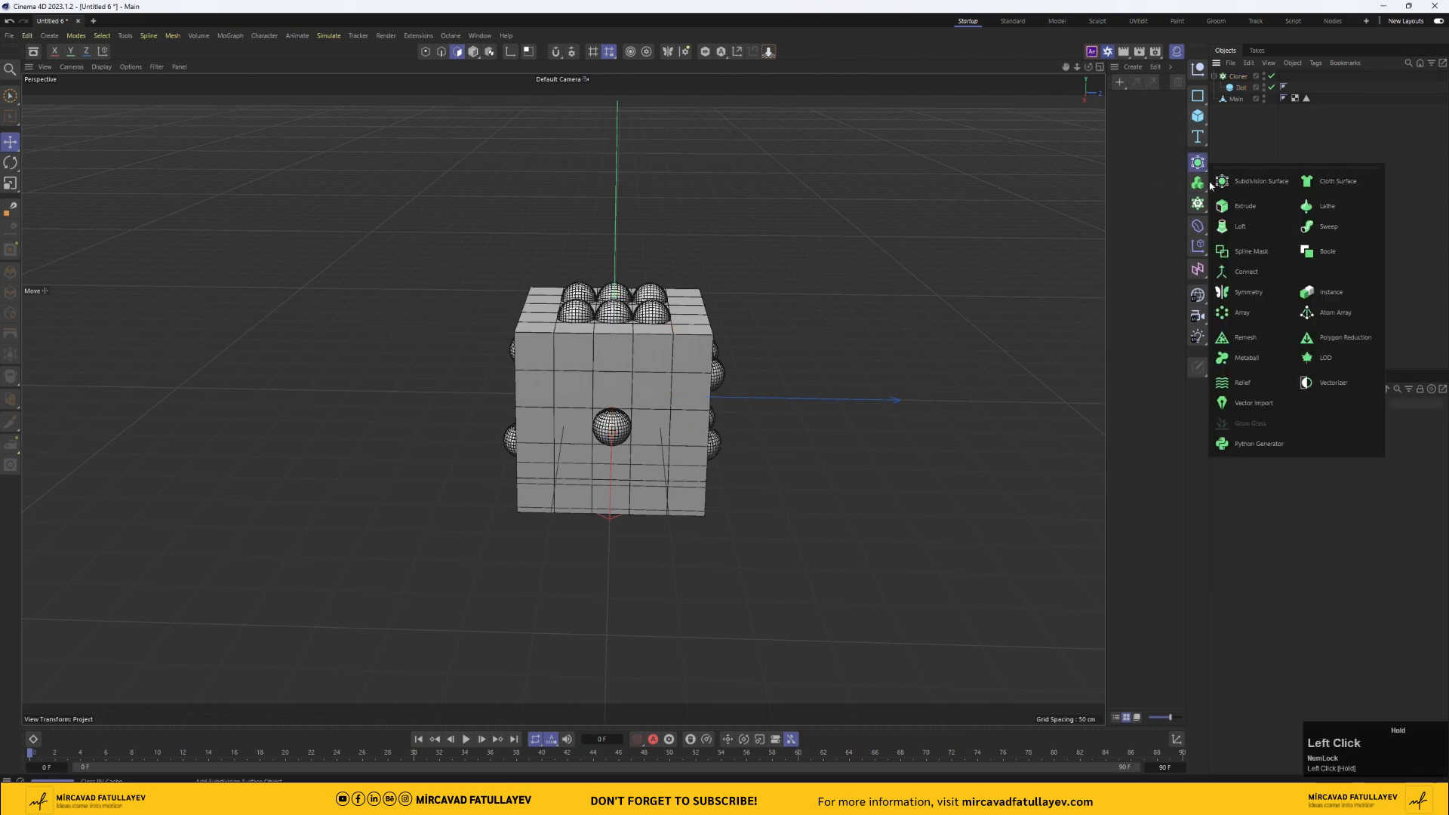
pyautogui.moveTo(1210, 186); pyautogui.dragTo(1327, 251)
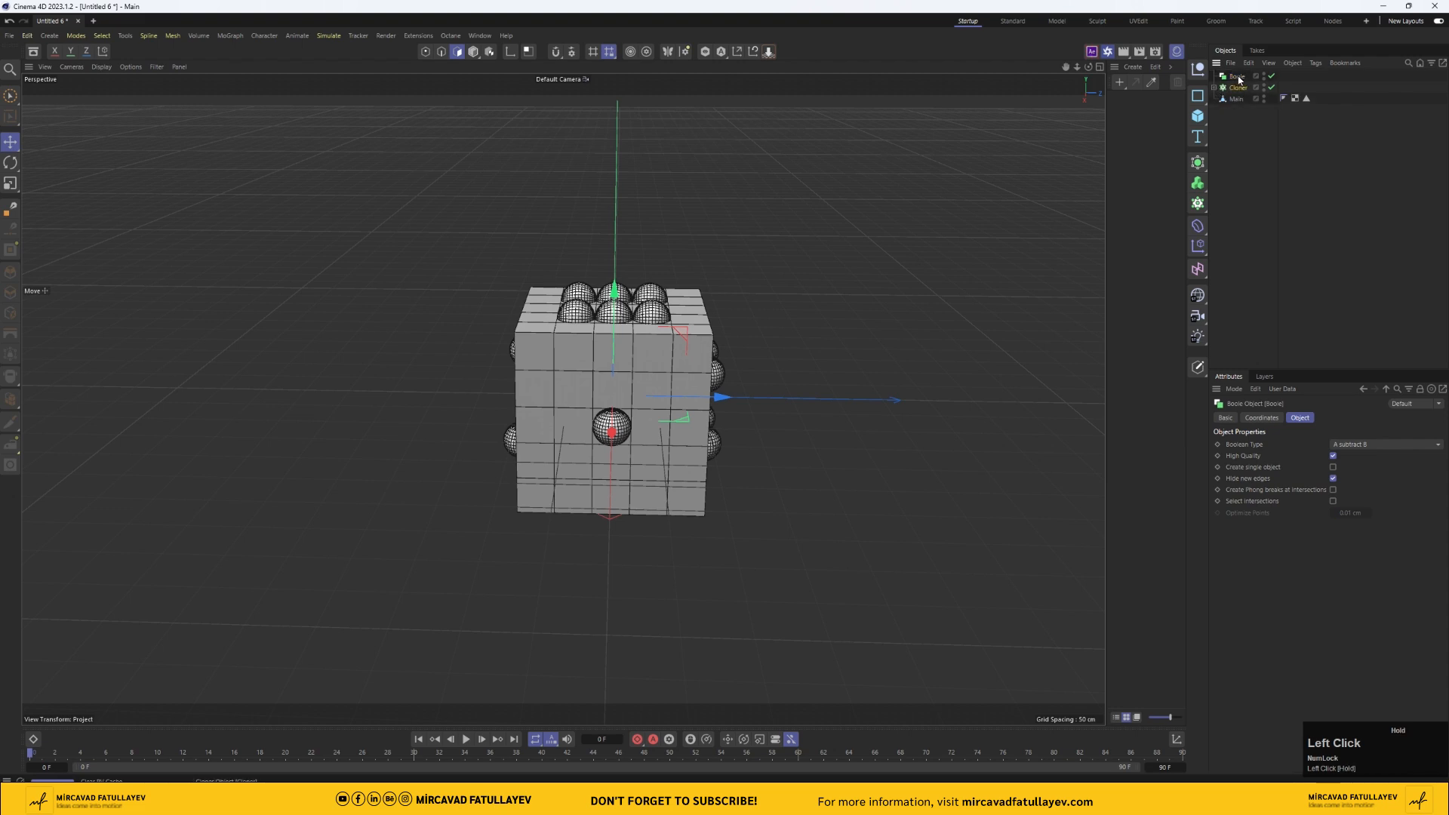
# - Nest the Cloner and the Main cube under the Boole, with Main above the Cloner, so the spheres are subtracted
pyautogui.moveTo(1238, 78); pyautogui.dragTo(1232, 99)
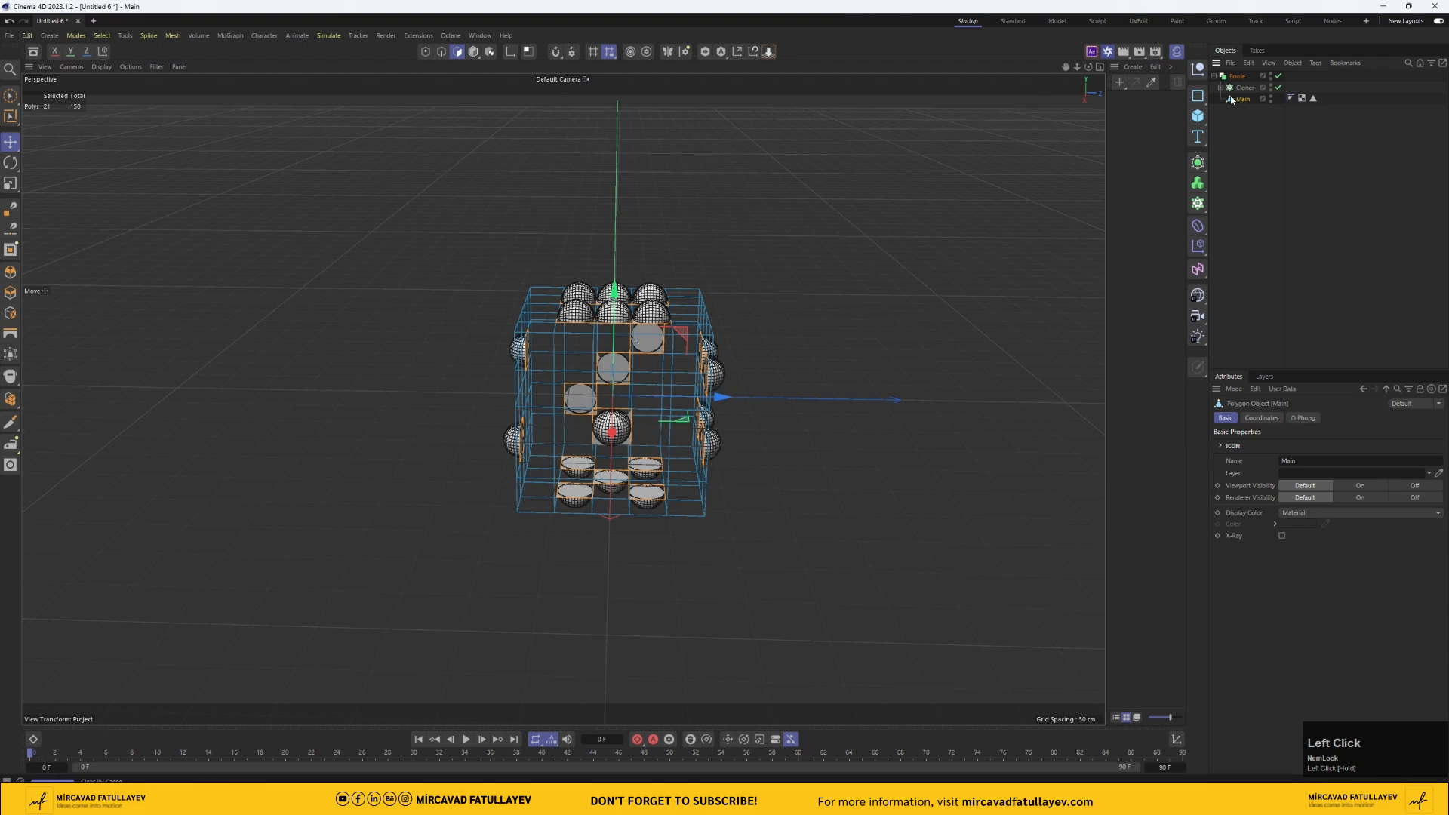
pyautogui.click(1244, 98)
pyautogui.scroll(2, 773, 246)
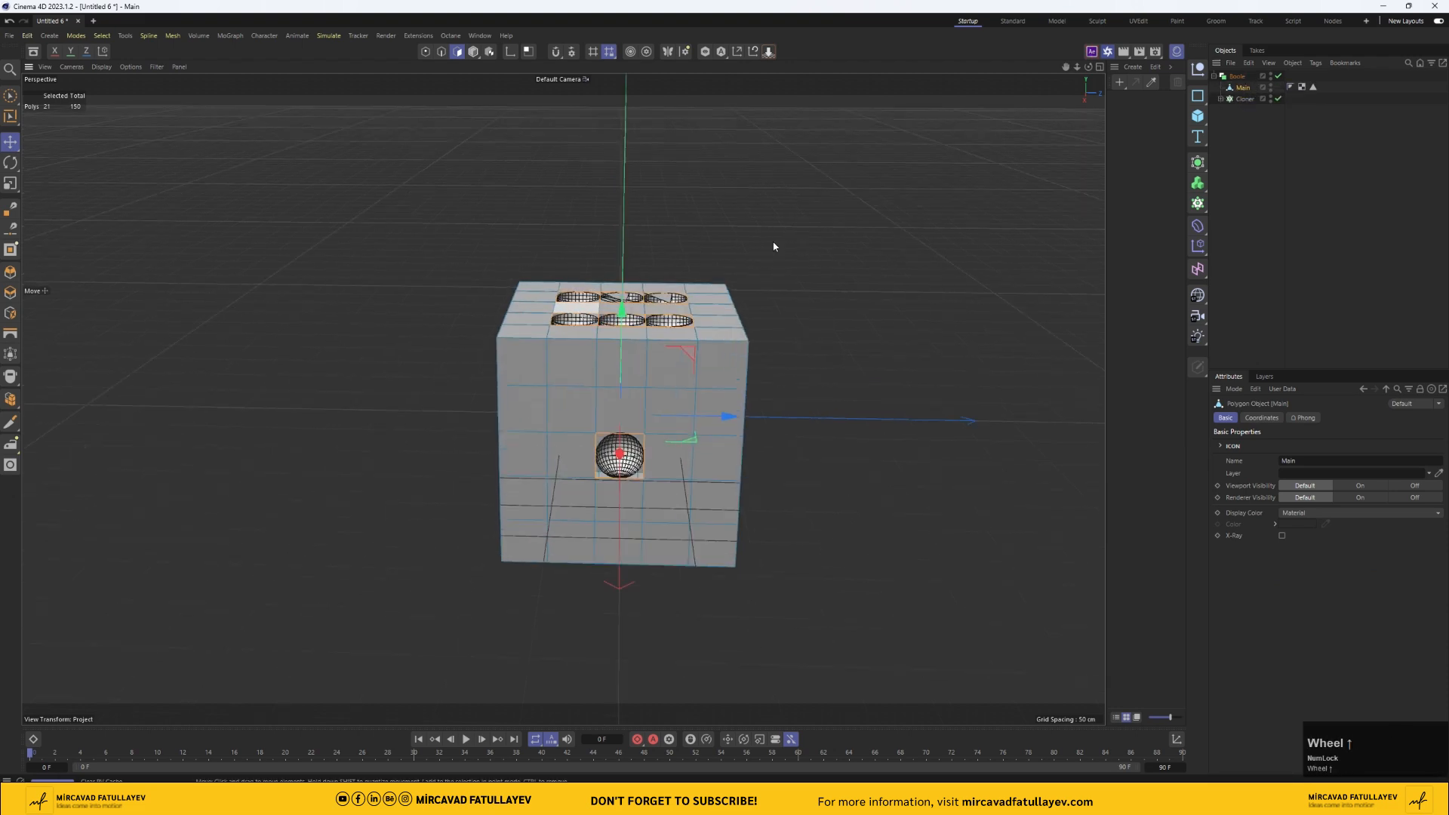
pyautogui.moveTo(1088, 67); pyautogui.dragTo(973, 144)
pyautogui.moveTo(1052, 275); pyautogui.dragTo(1031, 227)
pyautogui.keyDown('alt'); pyautogui.moveTo(985, 290); pyautogui.dragTo(967, 314); pyautogui.keyUp('alt')
# - Set the radius of the cloned Dot sphere to 18 cm
pyautogui.click(1220, 98)
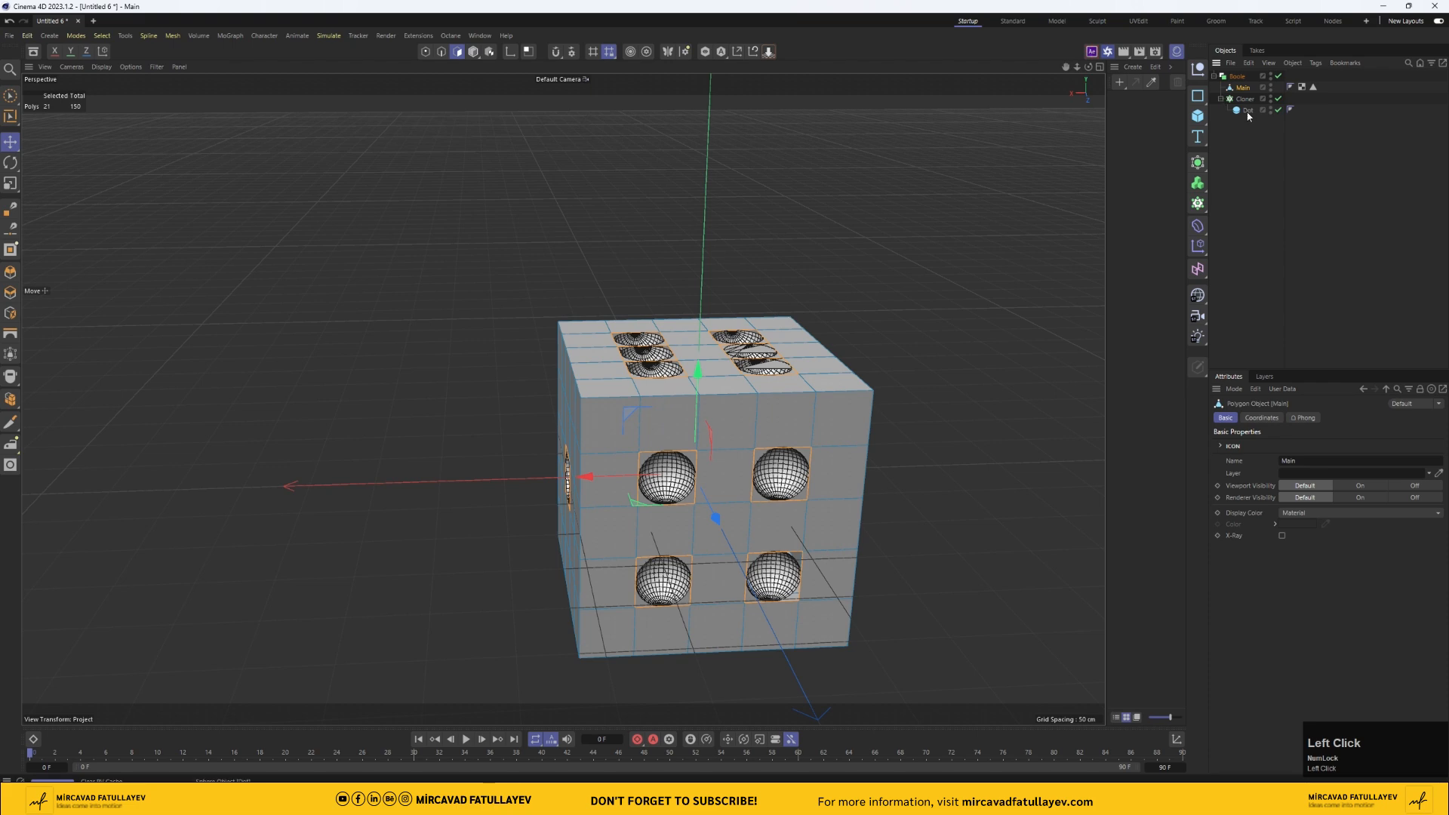
pyautogui.click(1247, 111)
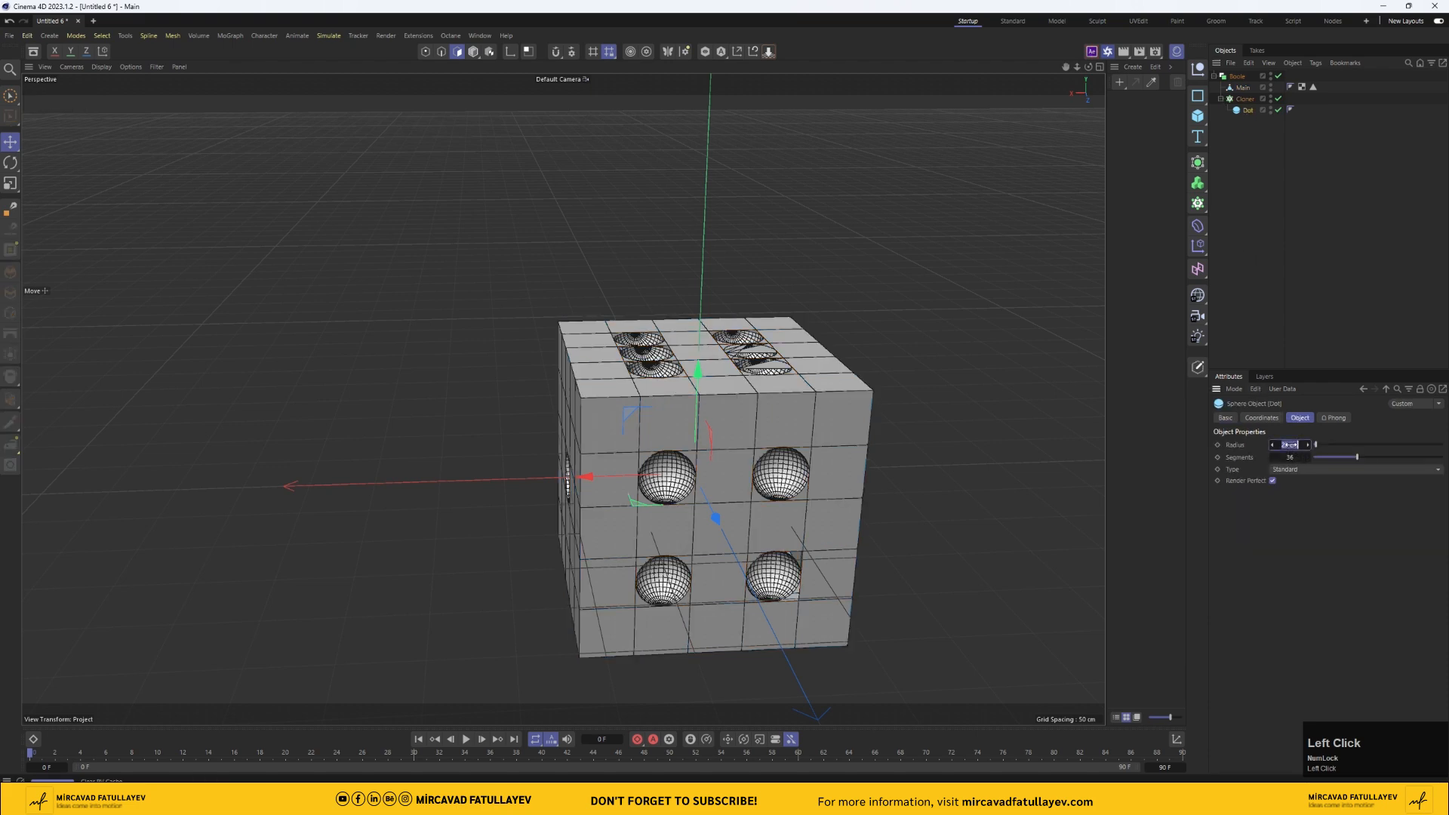
pyautogui.press('Return')
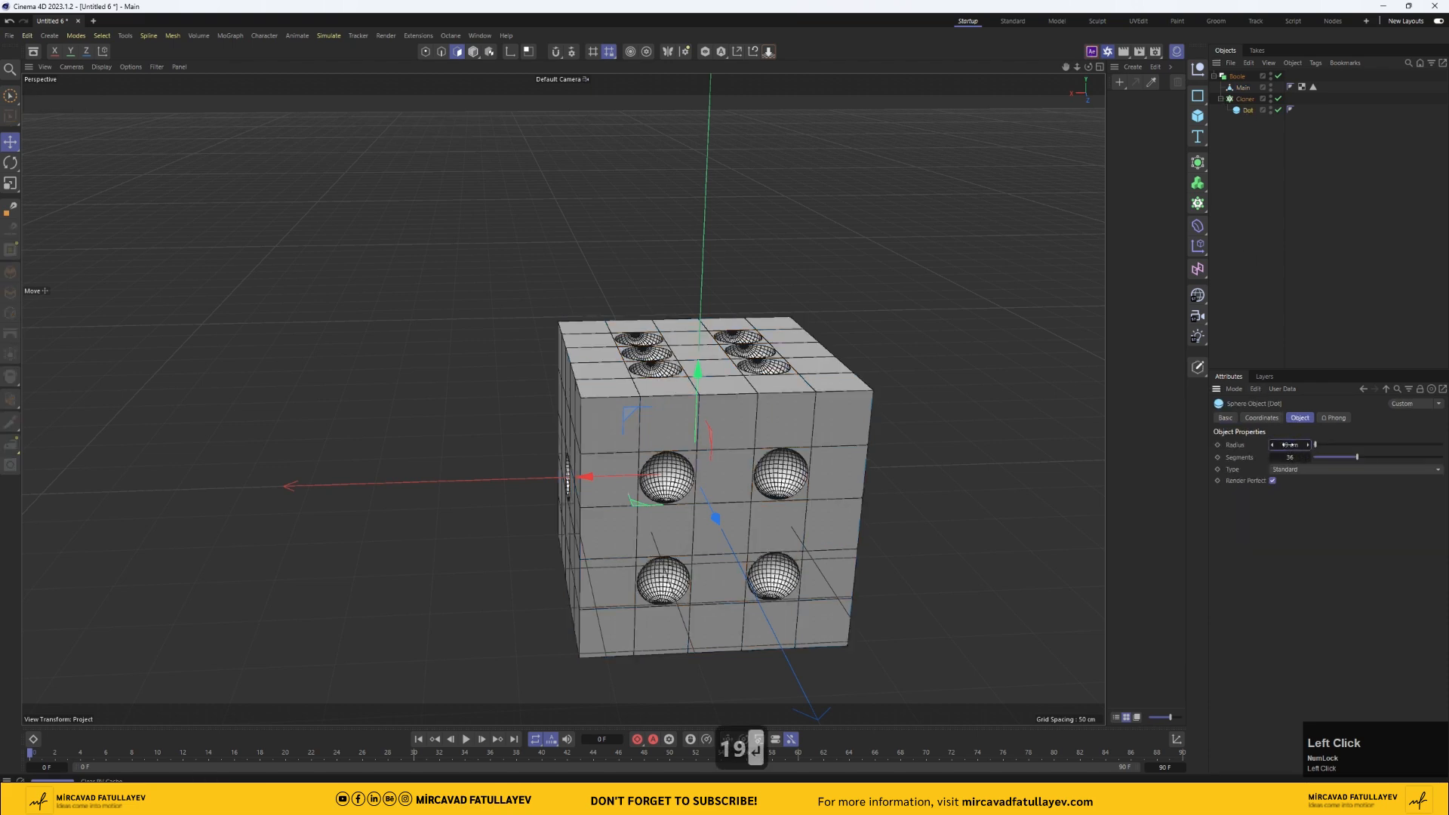
pyautogui.click(1283, 445)
pyautogui.write('1')
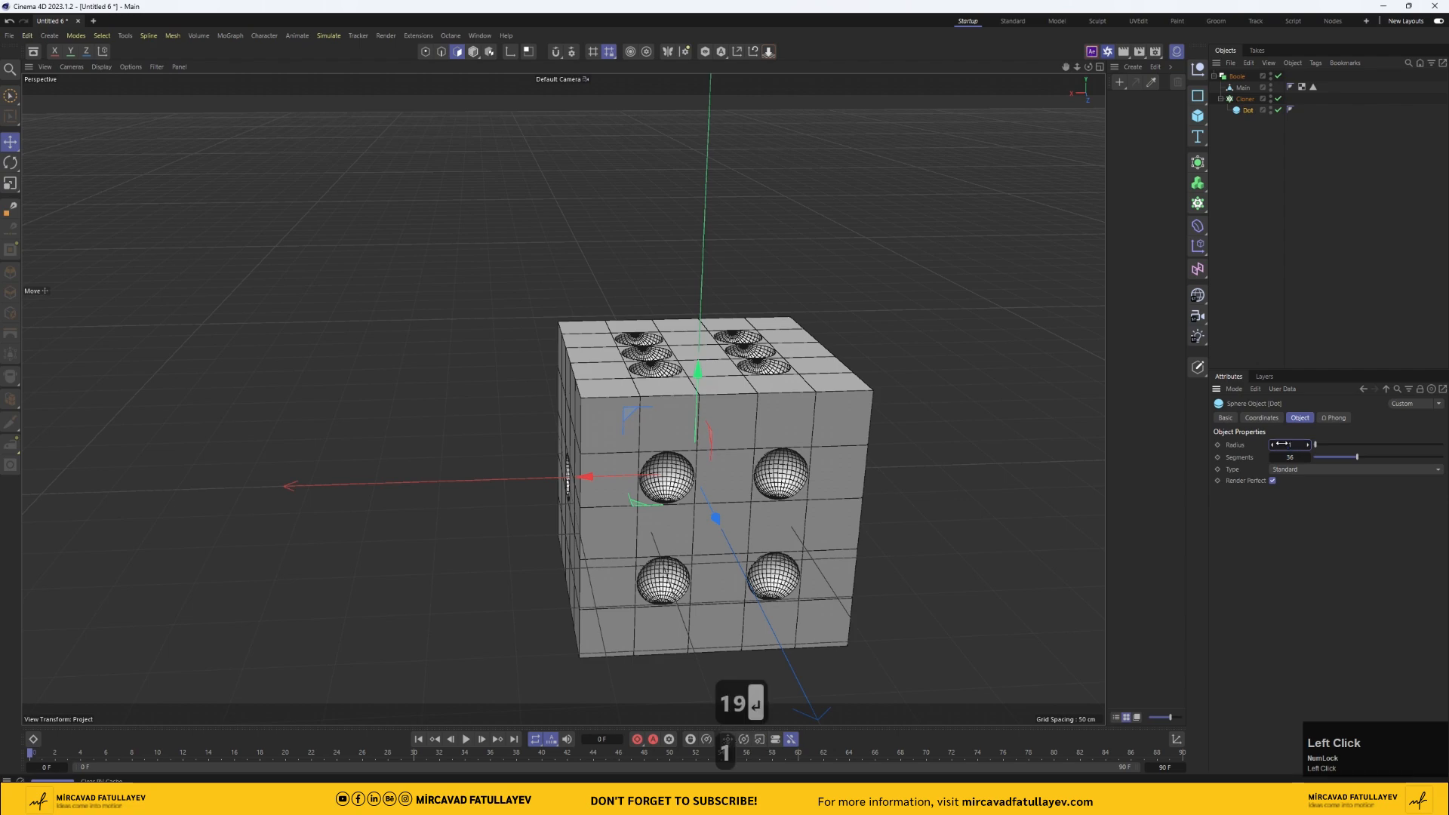
pyautogui.write('8')
pyautogui.press('Return')
pyautogui.keyDown('alt'); pyautogui.moveTo(971, 314); pyautogui.dragTo(1101, 151); pyautogui.keyUp('alt')
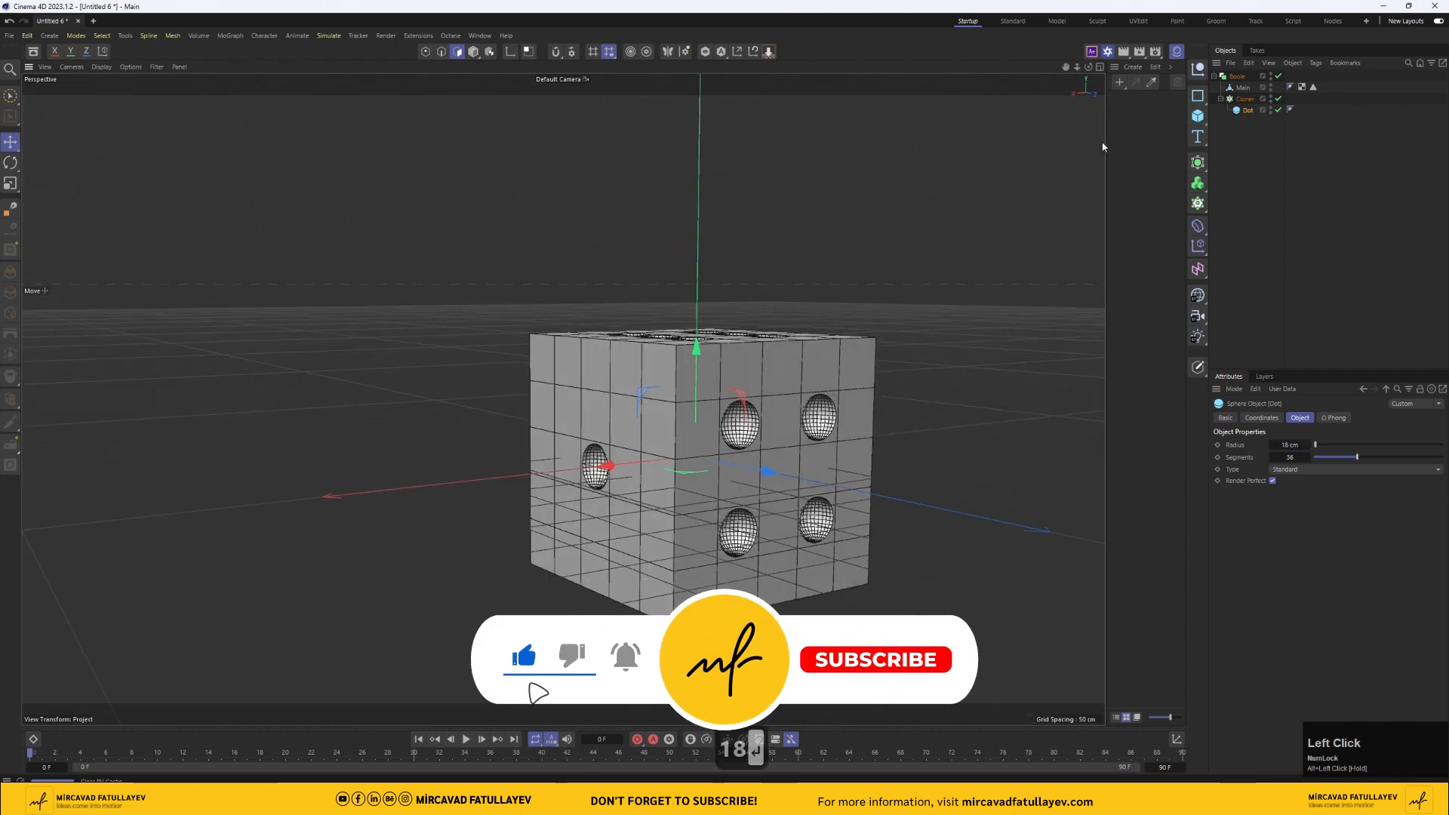
# - Create a new material and set its color to pure white with V at 100%
pyautogui.click(1176, 52)
pyautogui.click(1176, 52)
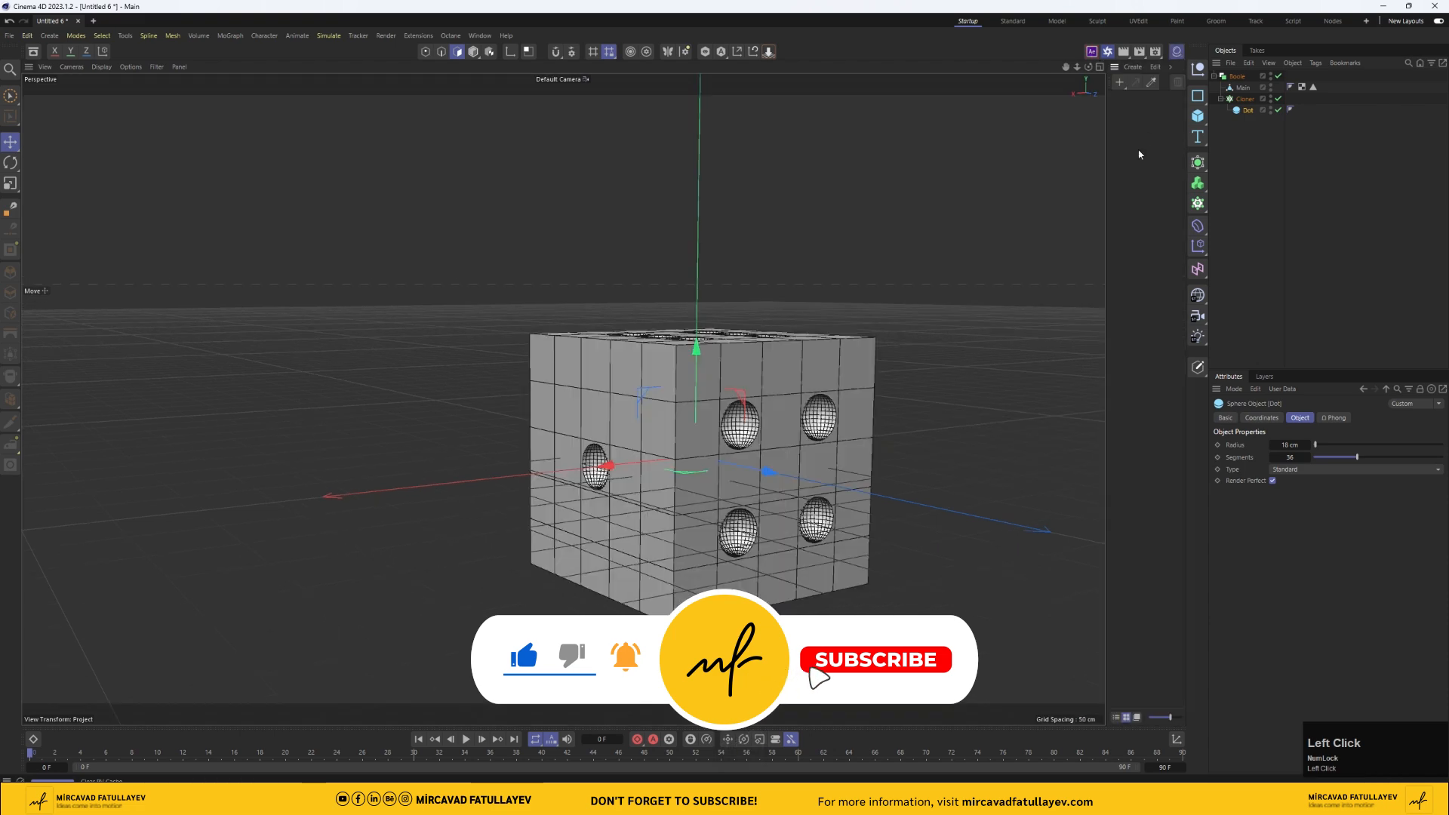
pyautogui.doubleClick(1140, 155)
pyautogui.doubleClick(1126, 114)
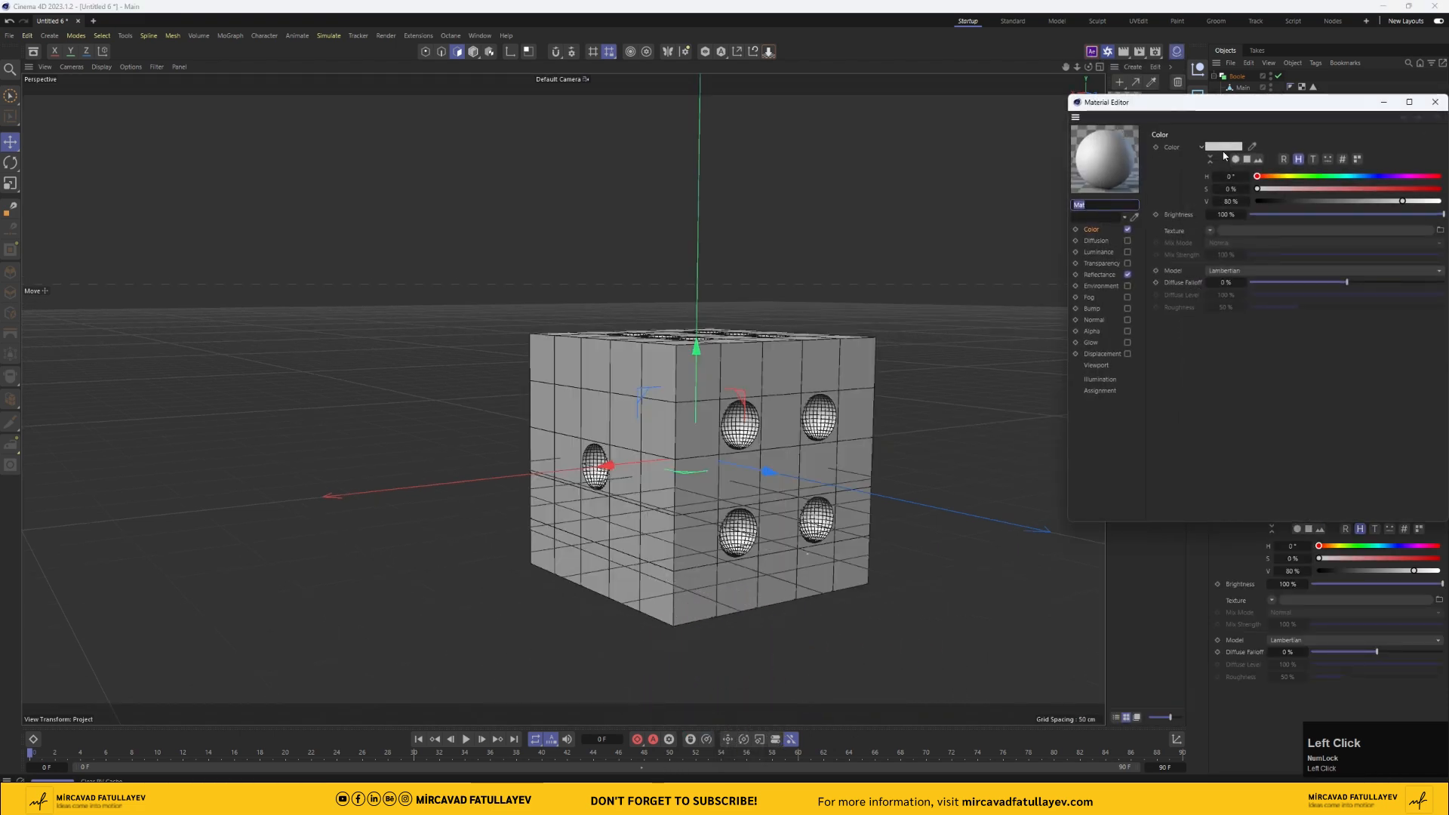
pyautogui.moveTo(1406, 202); pyautogui.dragTo(1441, 202)
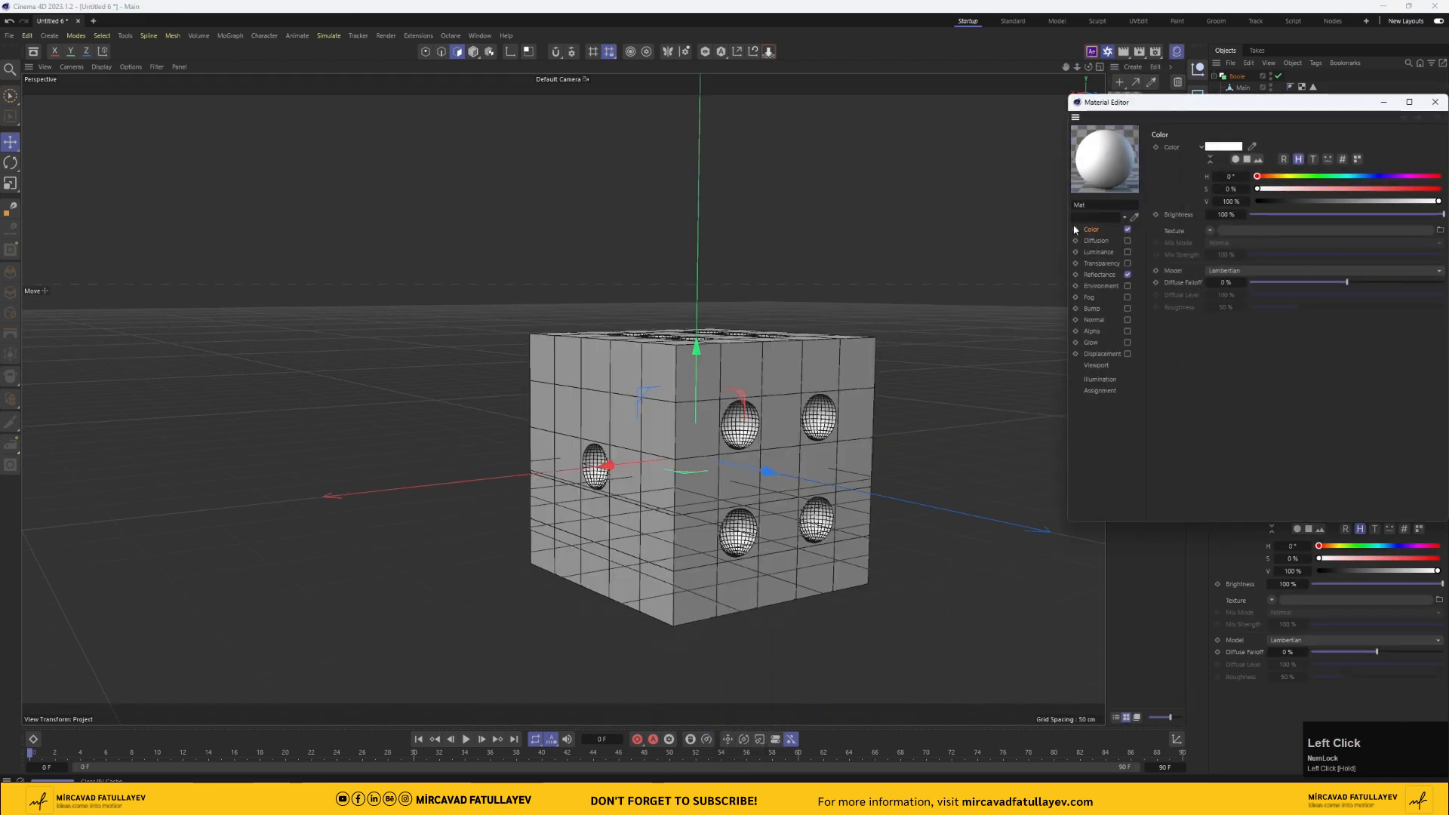
pyautogui.click(1434, 102)
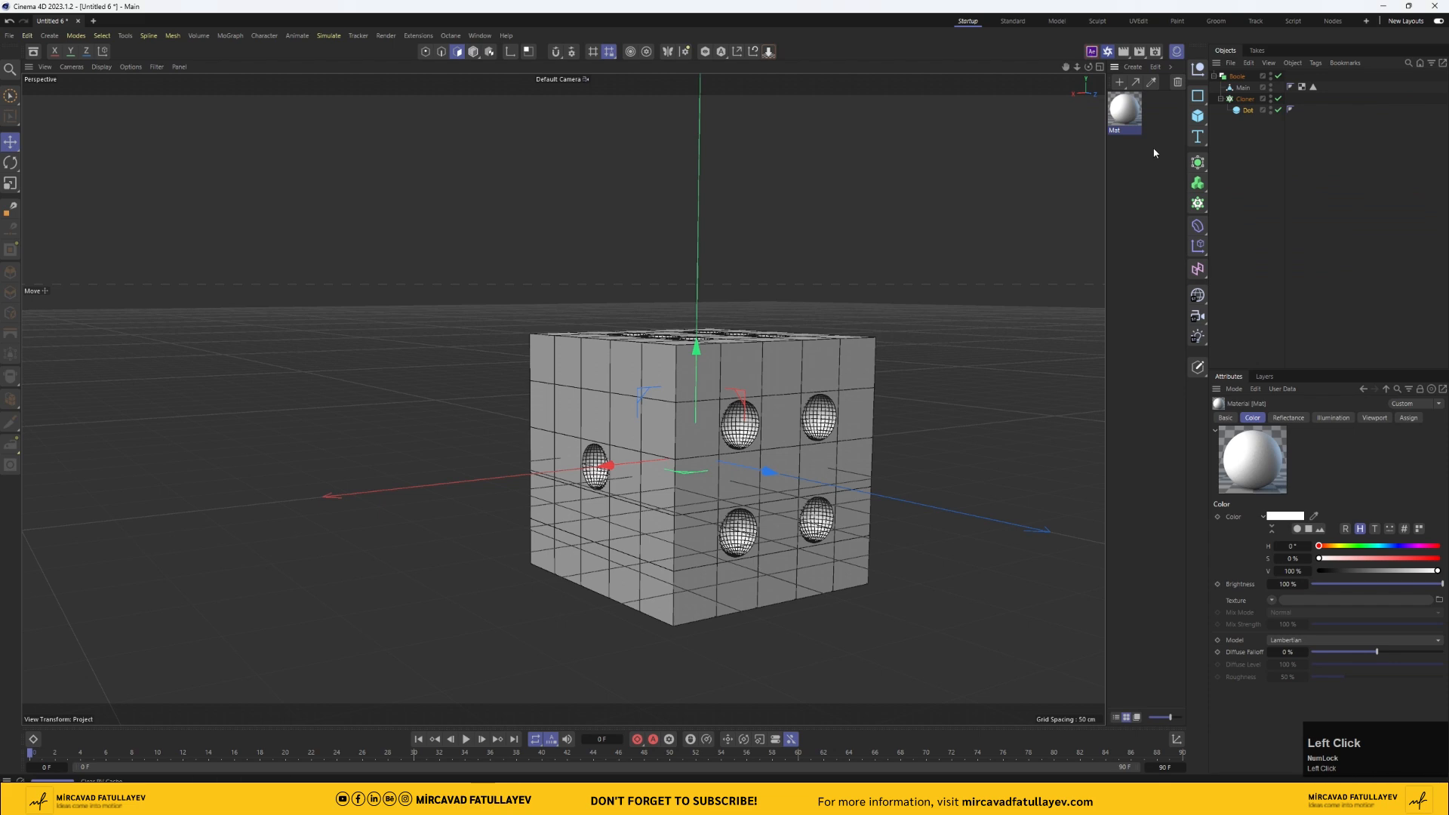
# - Create a second material and set its color to black
pyautogui.doubleClick(1151, 108)
pyautogui.doubleClick(1131, 110)
pyautogui.moveTo(1406, 203); pyautogui.dragTo(1255, 203)
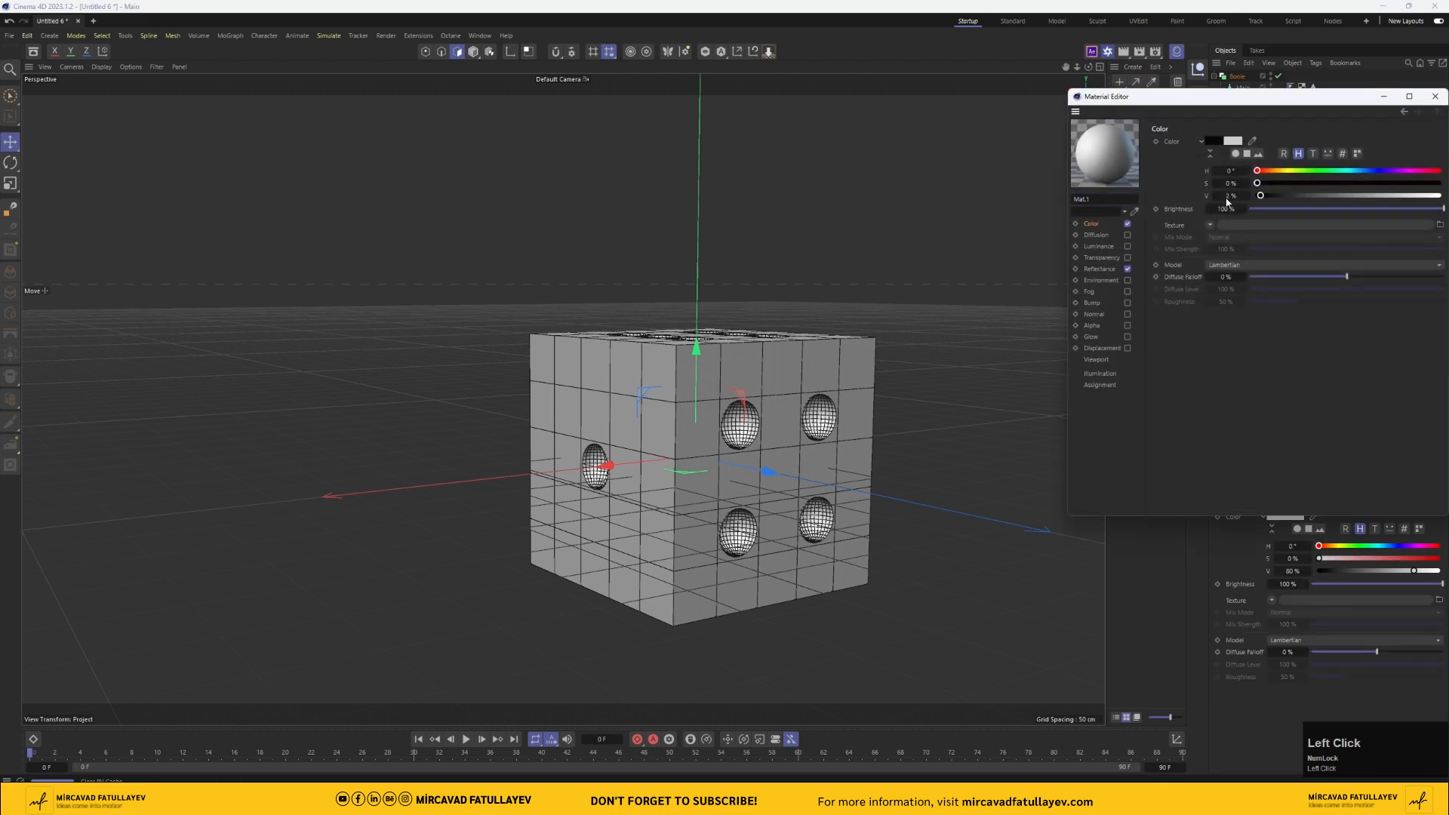
pyautogui.click(1434, 102)
pyautogui.click(1141, 191)
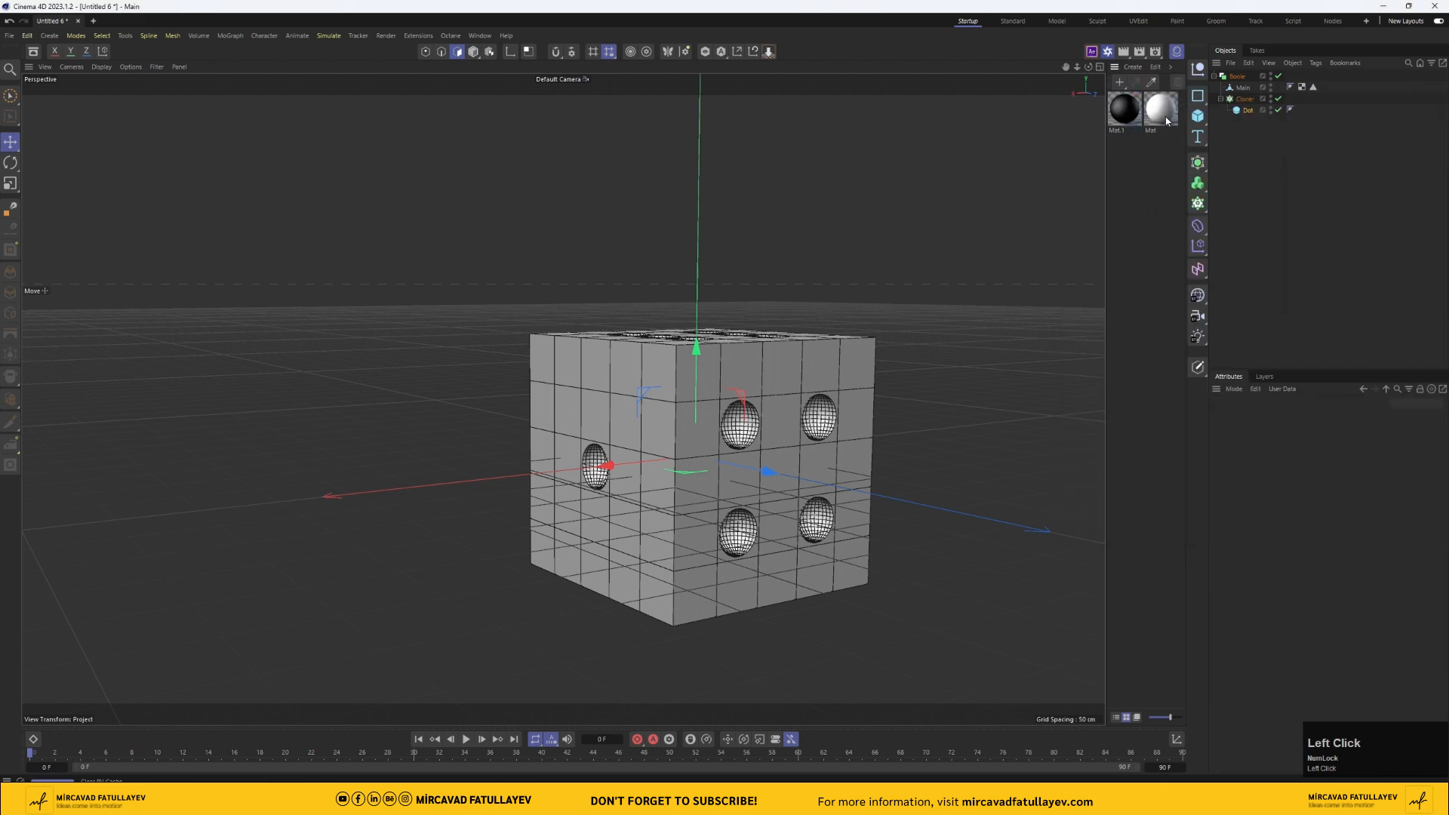
# - Assign the white material to the Main cube and the black material to the Dot sphere
pyautogui.moveTo(1253, 99); pyautogui.dragTo(1245, 89)
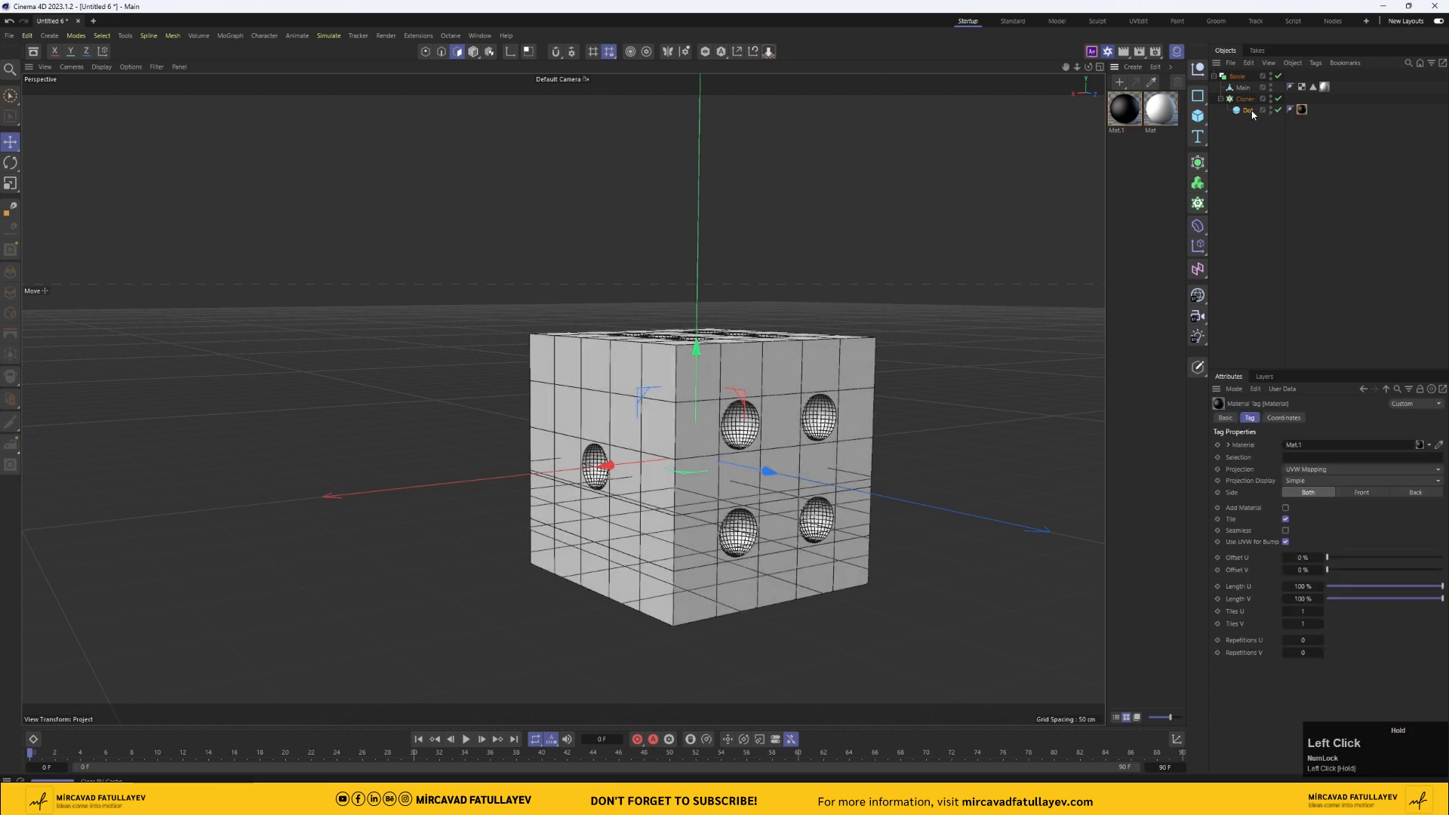
pyautogui.keyDown('alt'); pyautogui.moveTo(987, 293); pyautogui.dragTo(1041, 301); pyautogui.keyUp('alt')
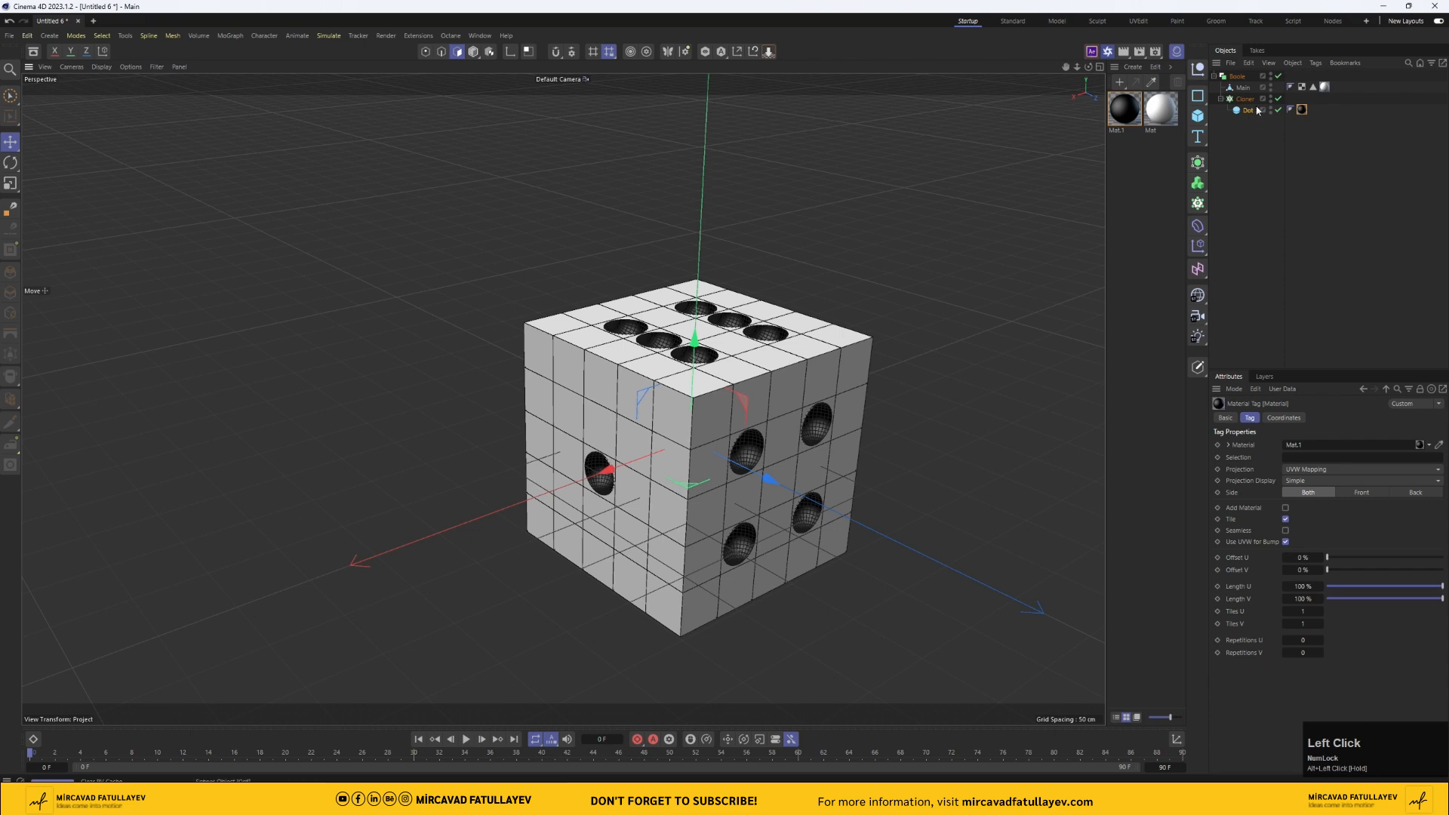
# - Place the Main cube inside a Subdivision Surface to round the dice's edges
pyautogui.click(1242, 89)
pyautogui.keyDown('alt'); pyautogui.click(1198, 163); pyautogui.keyUp('alt')
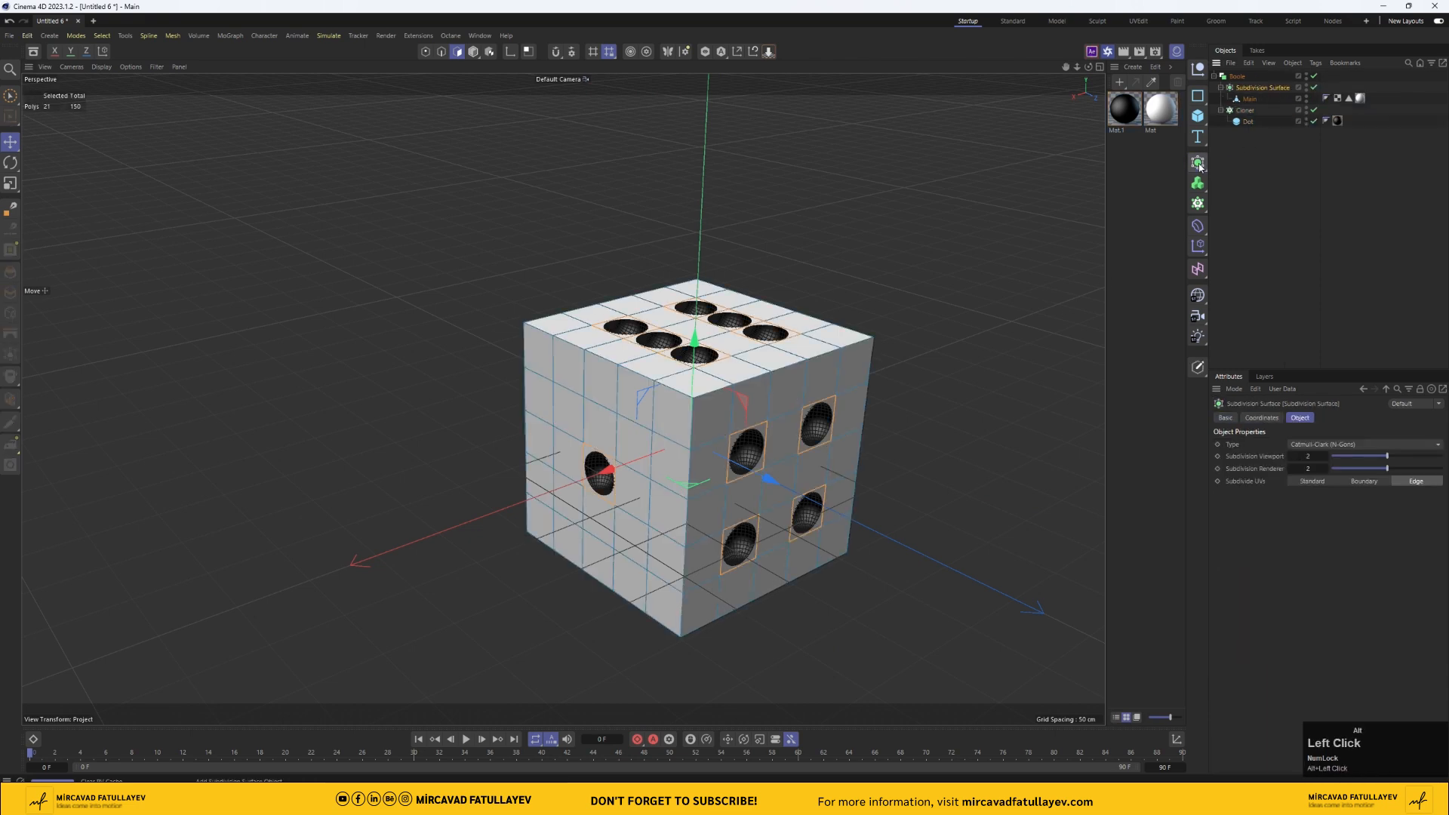
pyautogui.keyDown('alt'); pyautogui.moveTo(953, 307); pyautogui.dragTo(1002, 275); pyautogui.keyUp('alt')
pyautogui.hotkey('ctrl', 'z')
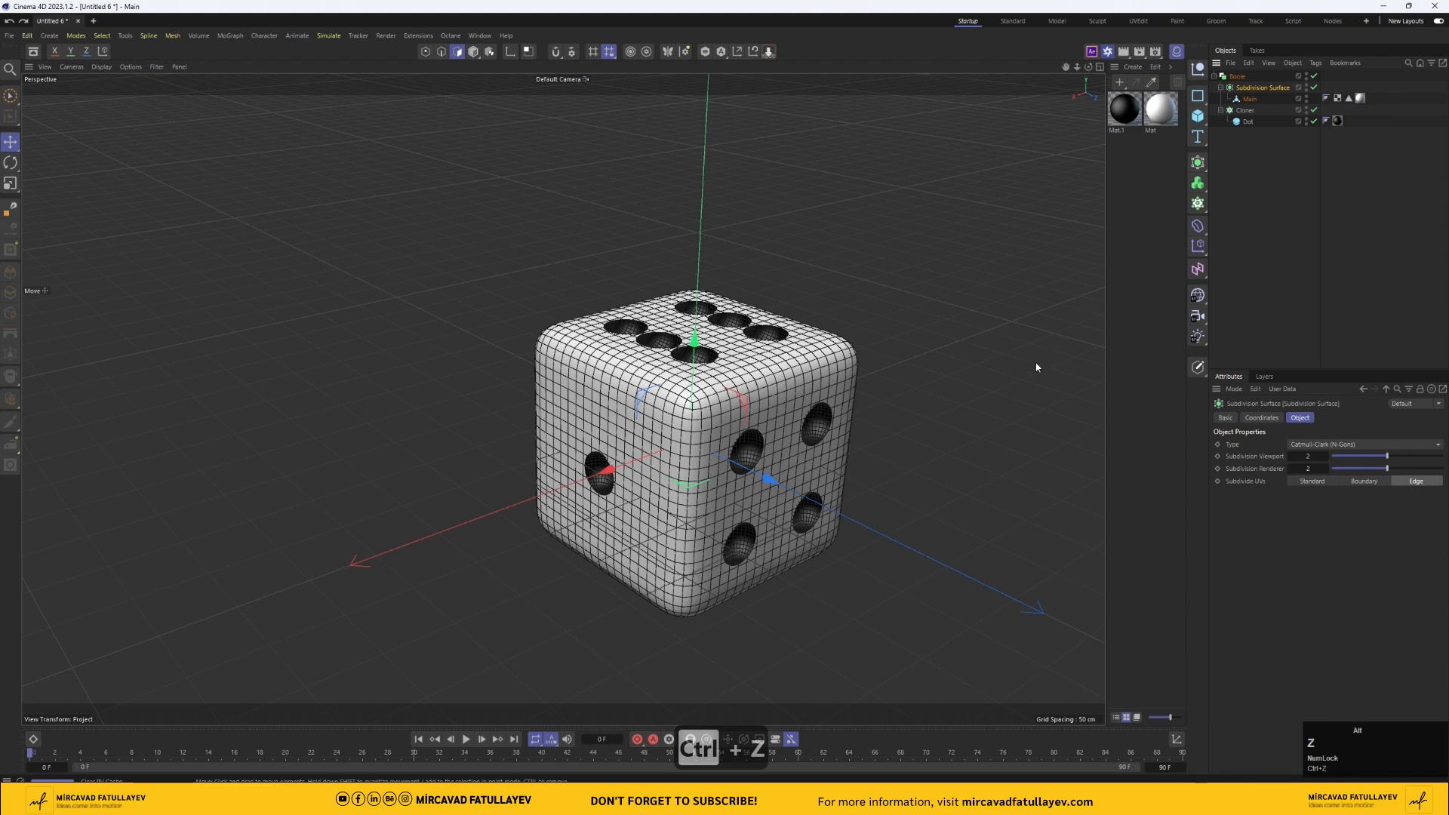
pyautogui.keyDown('alt'); pyautogui.moveTo(1052, 353); pyautogui.dragTo(1038, 389); pyautogui.keyUp('alt')
# - Select the Boole with all its children and merge them into one object with Connect Objects + Delete
pyautogui.click(1214, 76)
pyautogui.click(1230, 76)
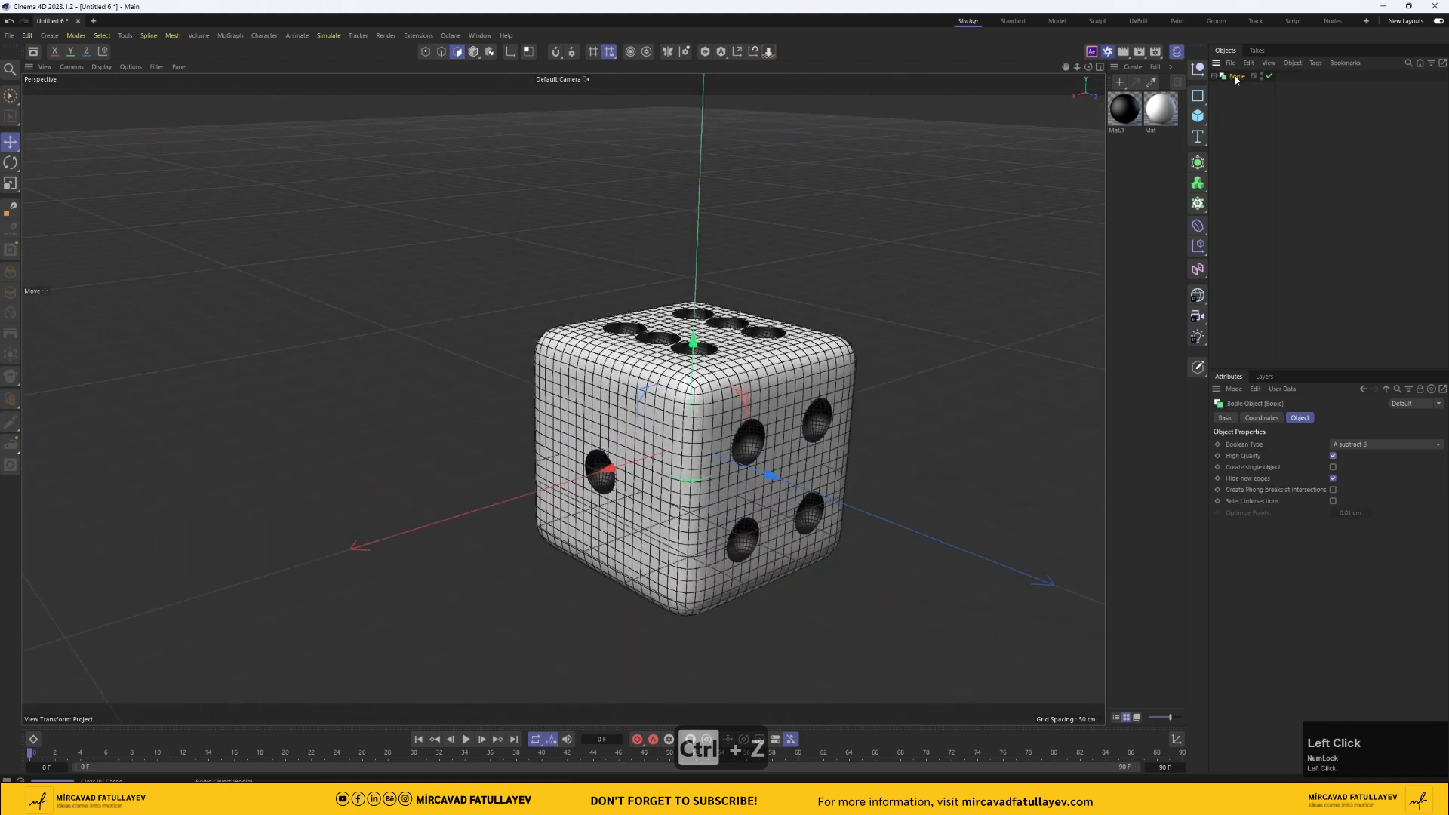
pyautogui.rightClick(1234, 76)
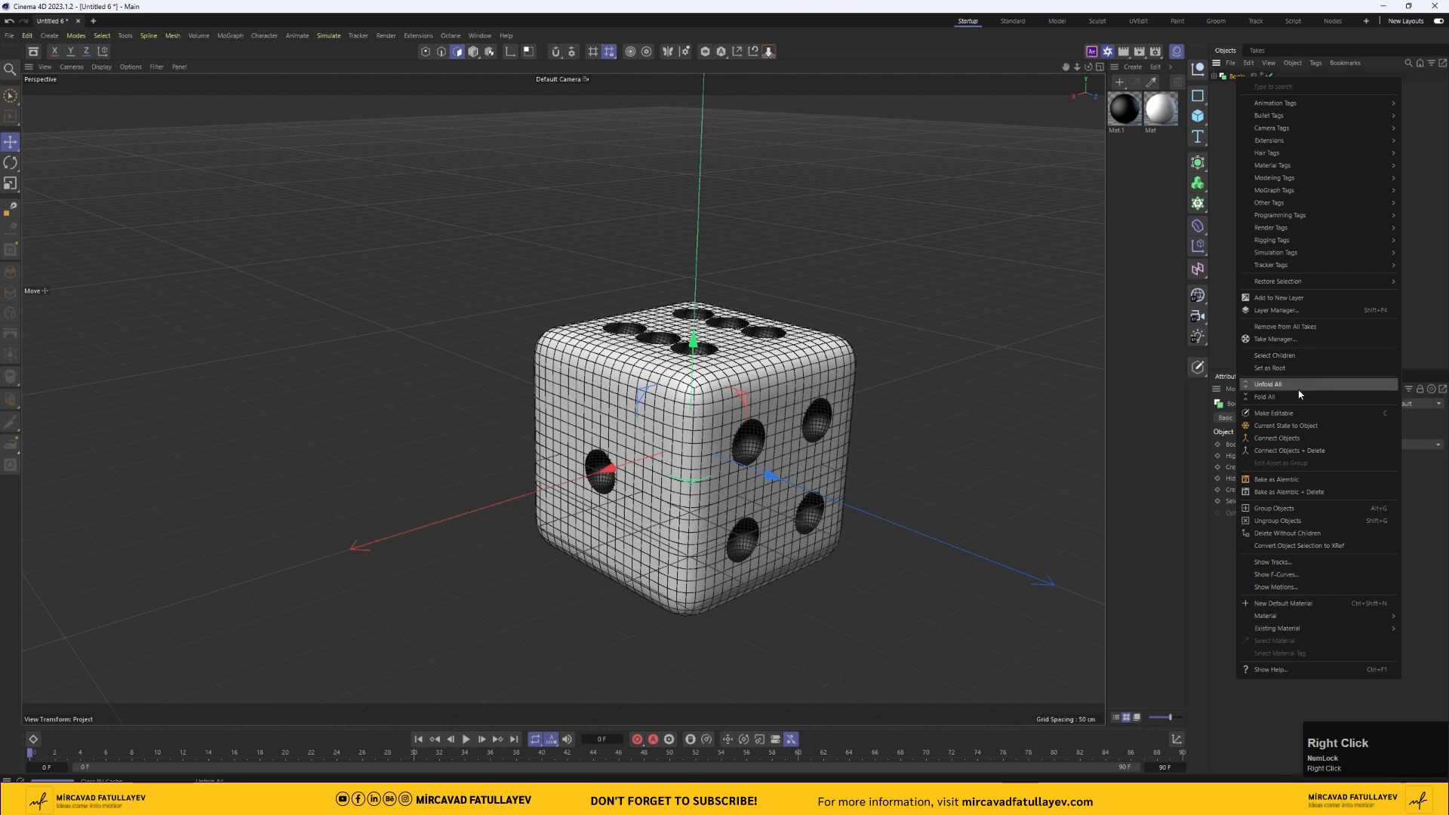
pyautogui.click(1305, 355)
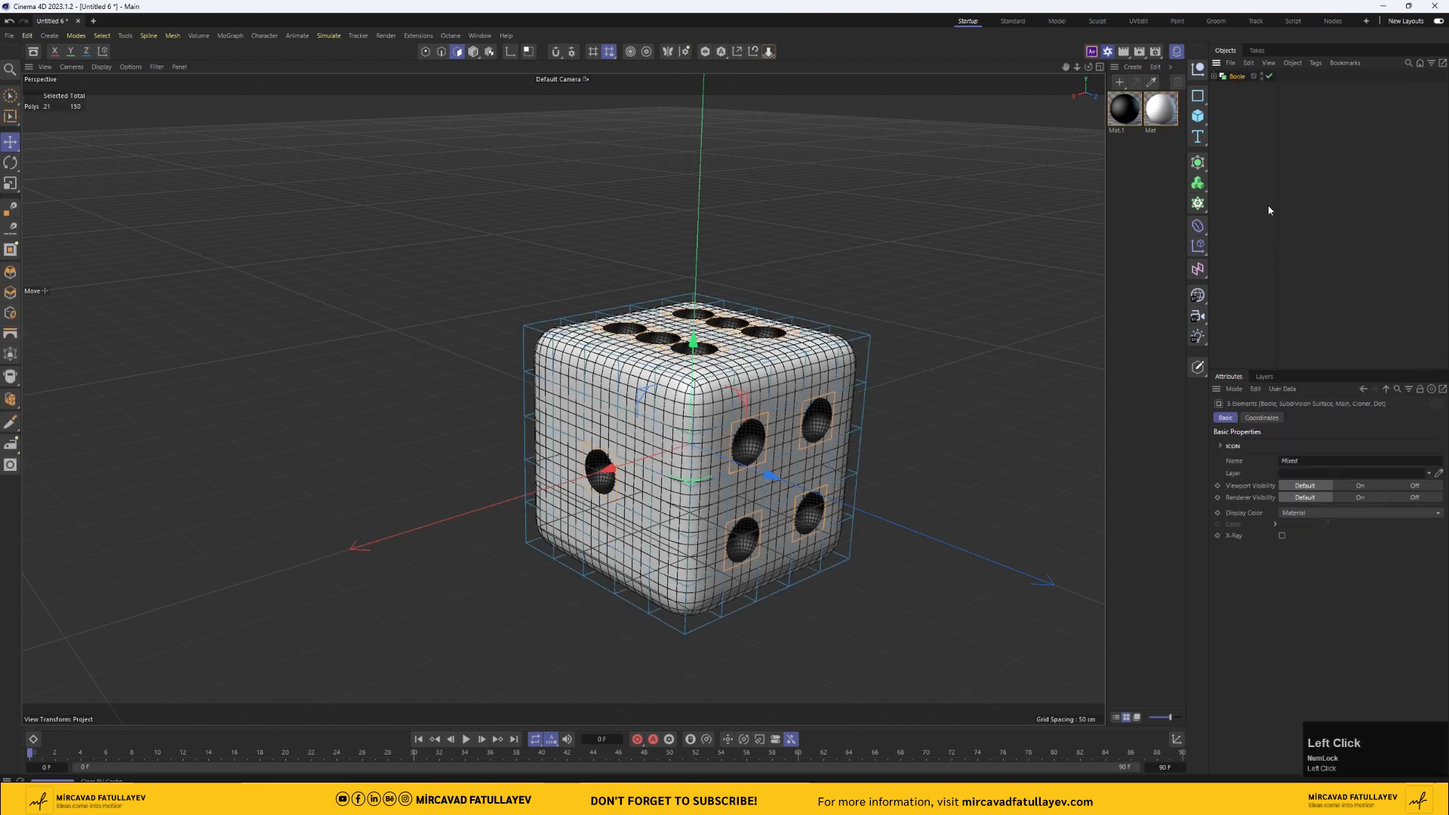
pyautogui.rightClick(1234, 81)
pyautogui.click(1305, 448)
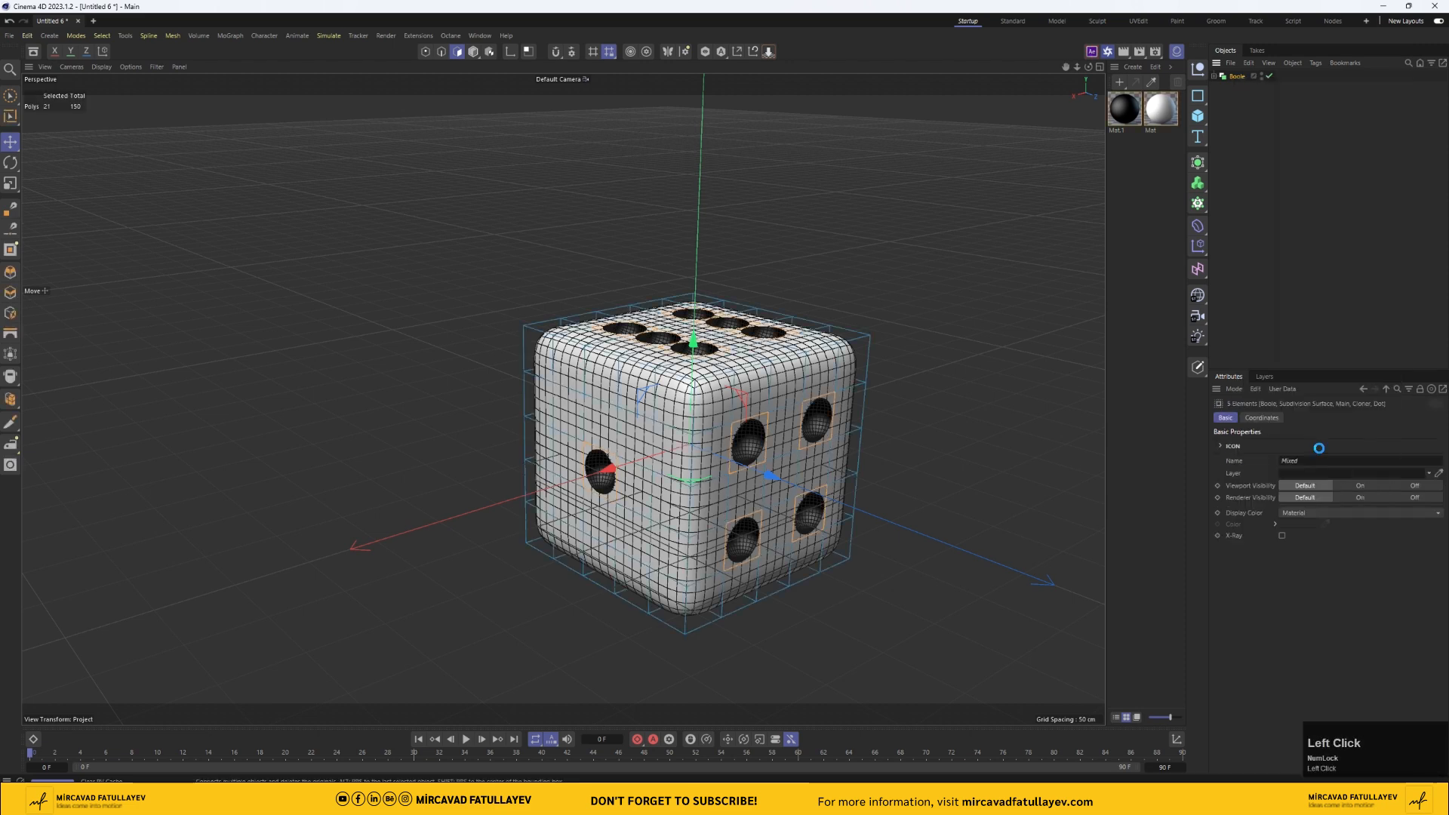
pyautogui.click(1243, 142)
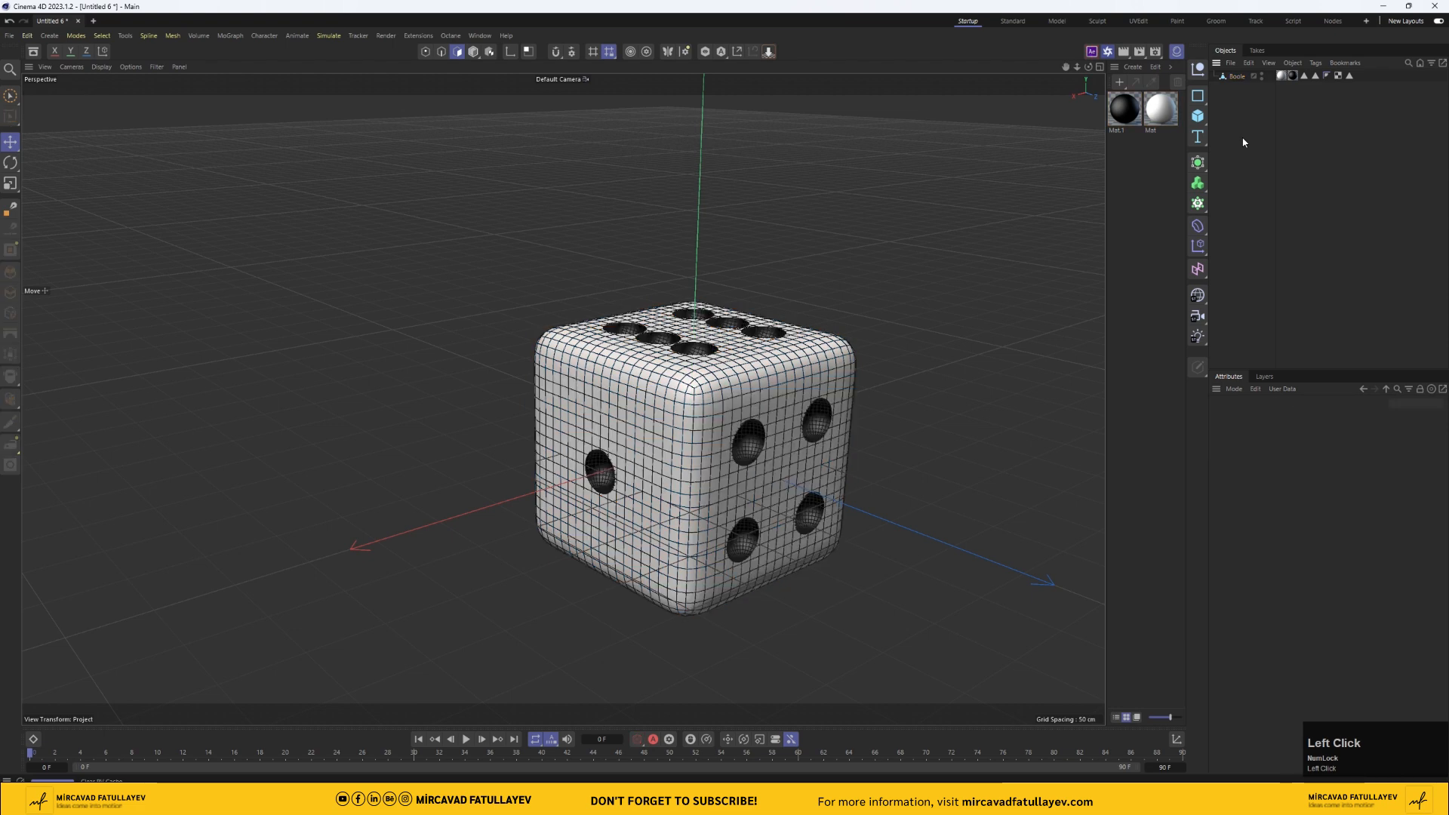
# - Delete the black and white materials and hide the merged Boole object
pyautogui.moveTo(1133, 110); pyautogui.dragTo(1119, 99)
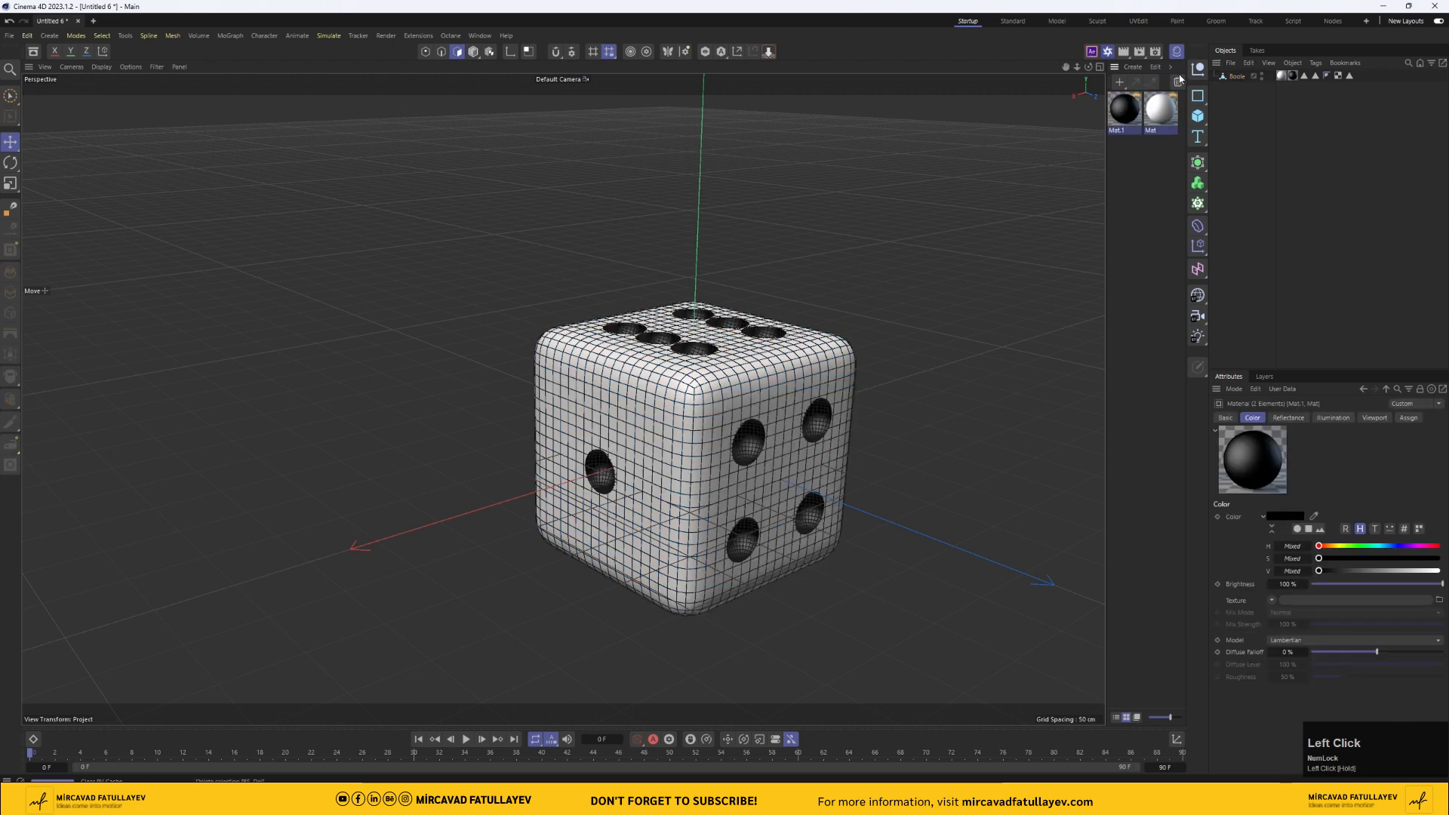
pyautogui.click(1178, 83)
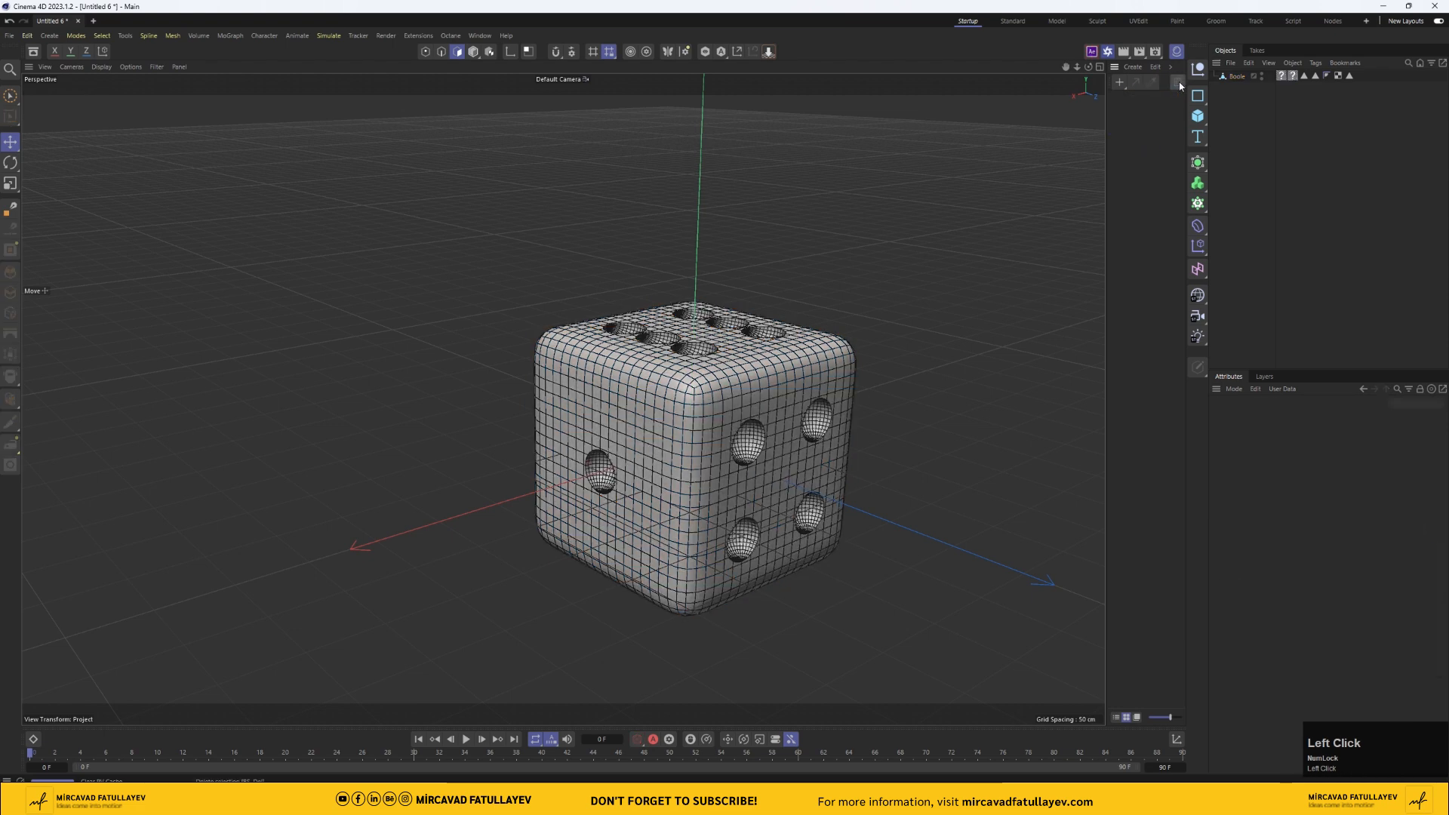
pyautogui.keyDown('alt'); pyautogui.click(1261, 76); pyautogui.keyUp('alt')
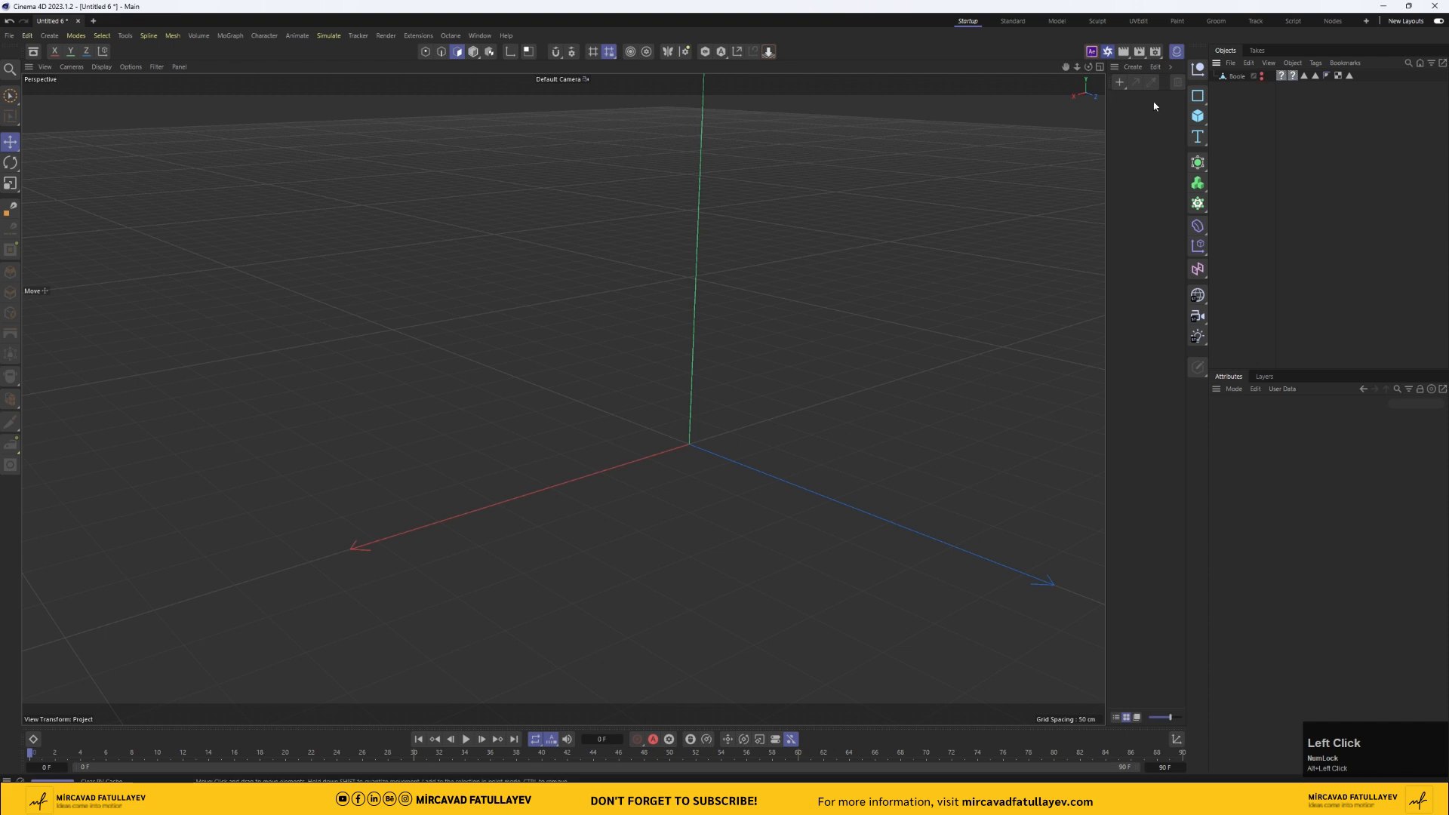
# - Add a Plane object to the scene and rename it Floor
pyautogui.moveTo(1200, 123); pyautogui.dragTo(1238, 154)
pyautogui.doubleClick(1242, 76)
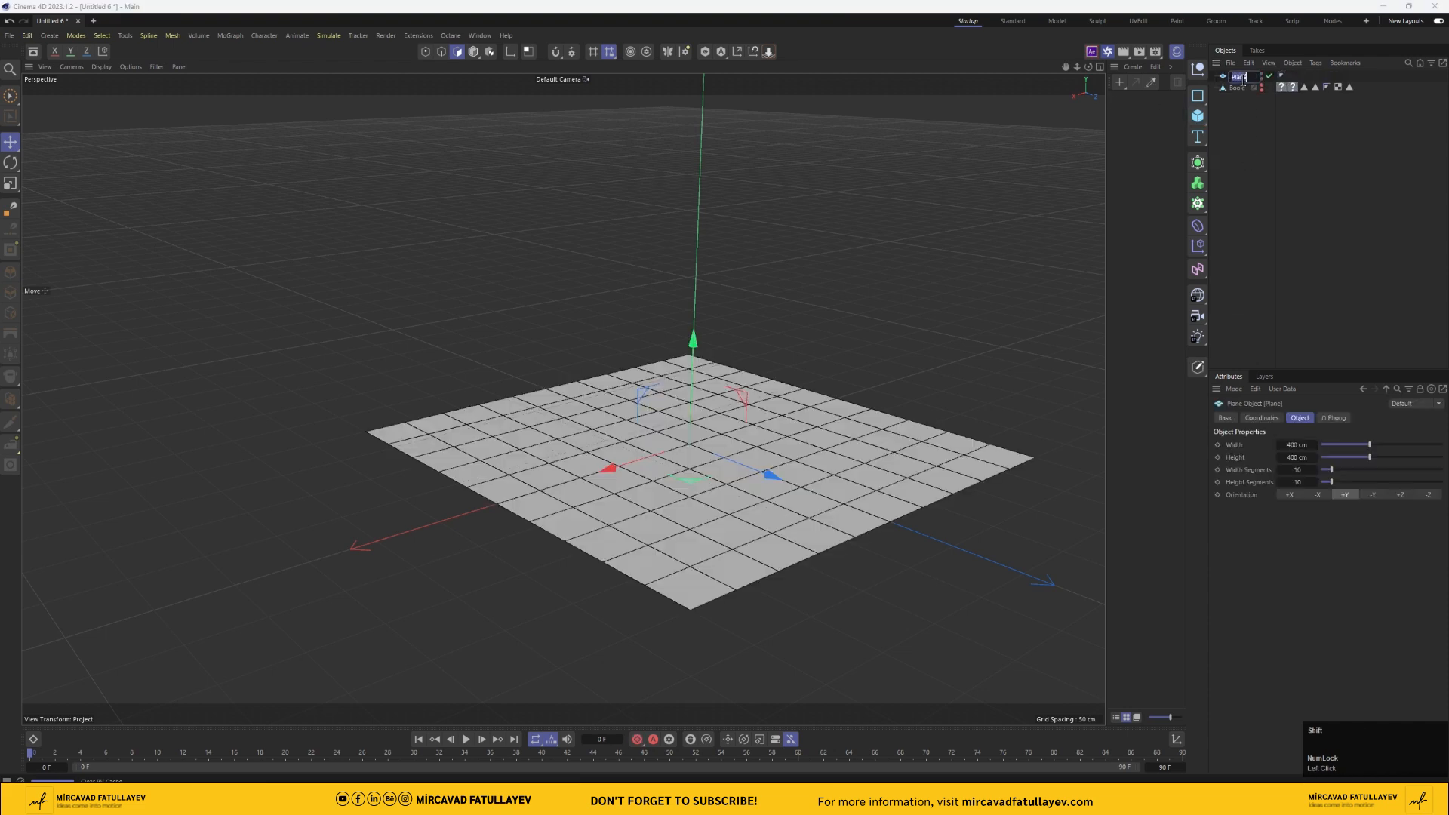
pyautogui.write('Floor')
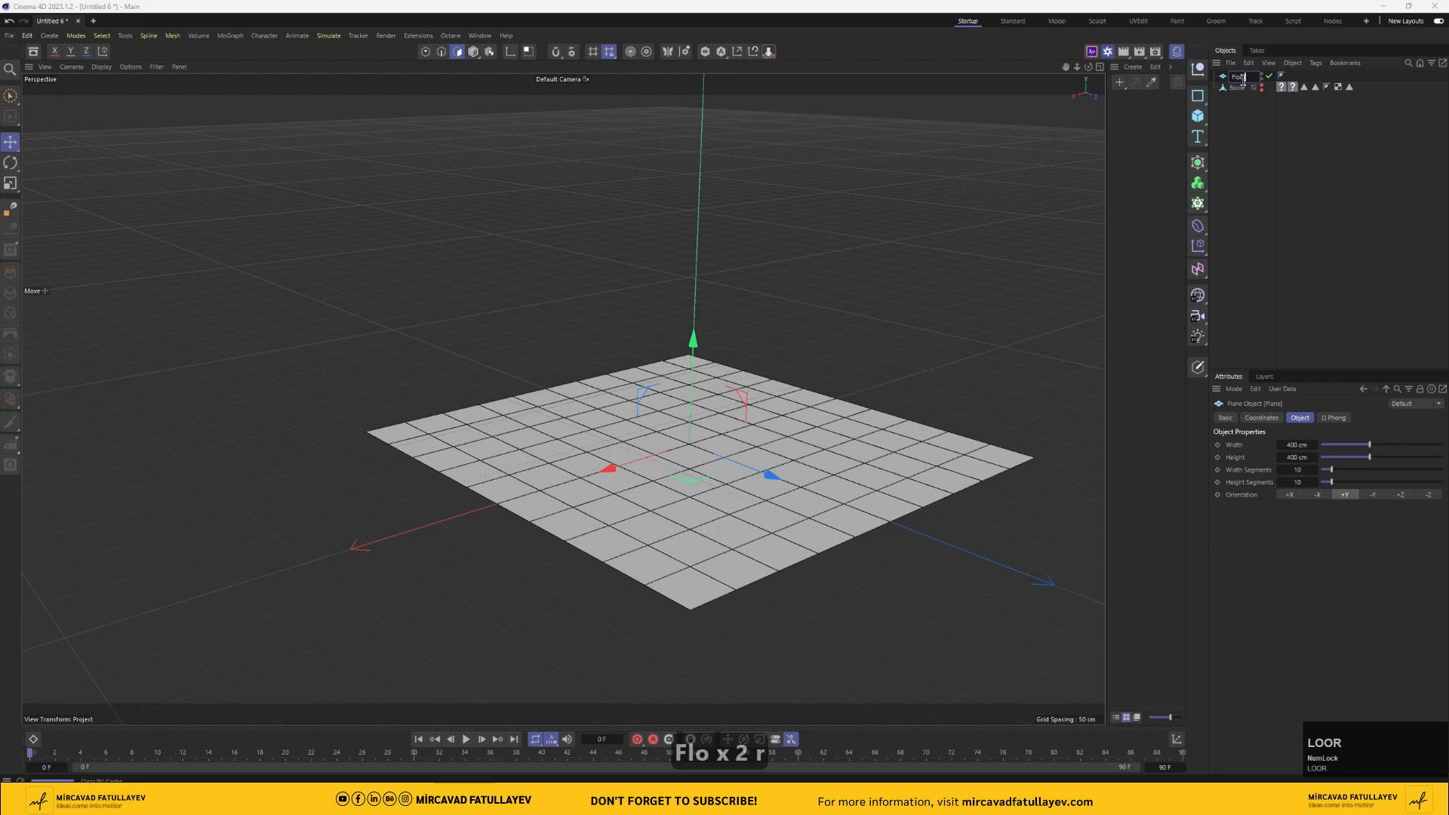
pyautogui.press('Return')
# - Set the Floor plane's width and height to 6000 cm each
pyautogui.click(1293, 444)
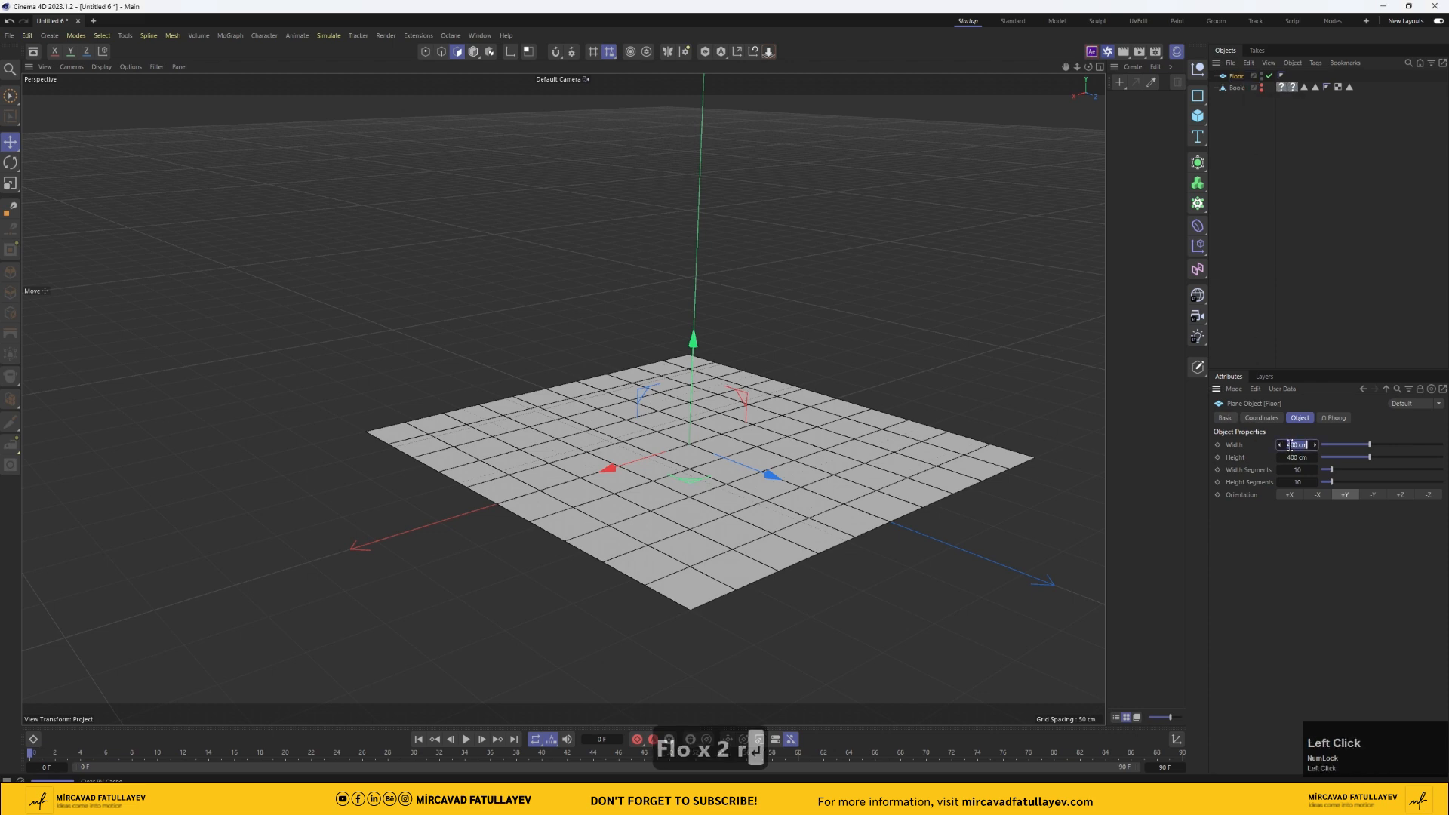
pyautogui.write('6')
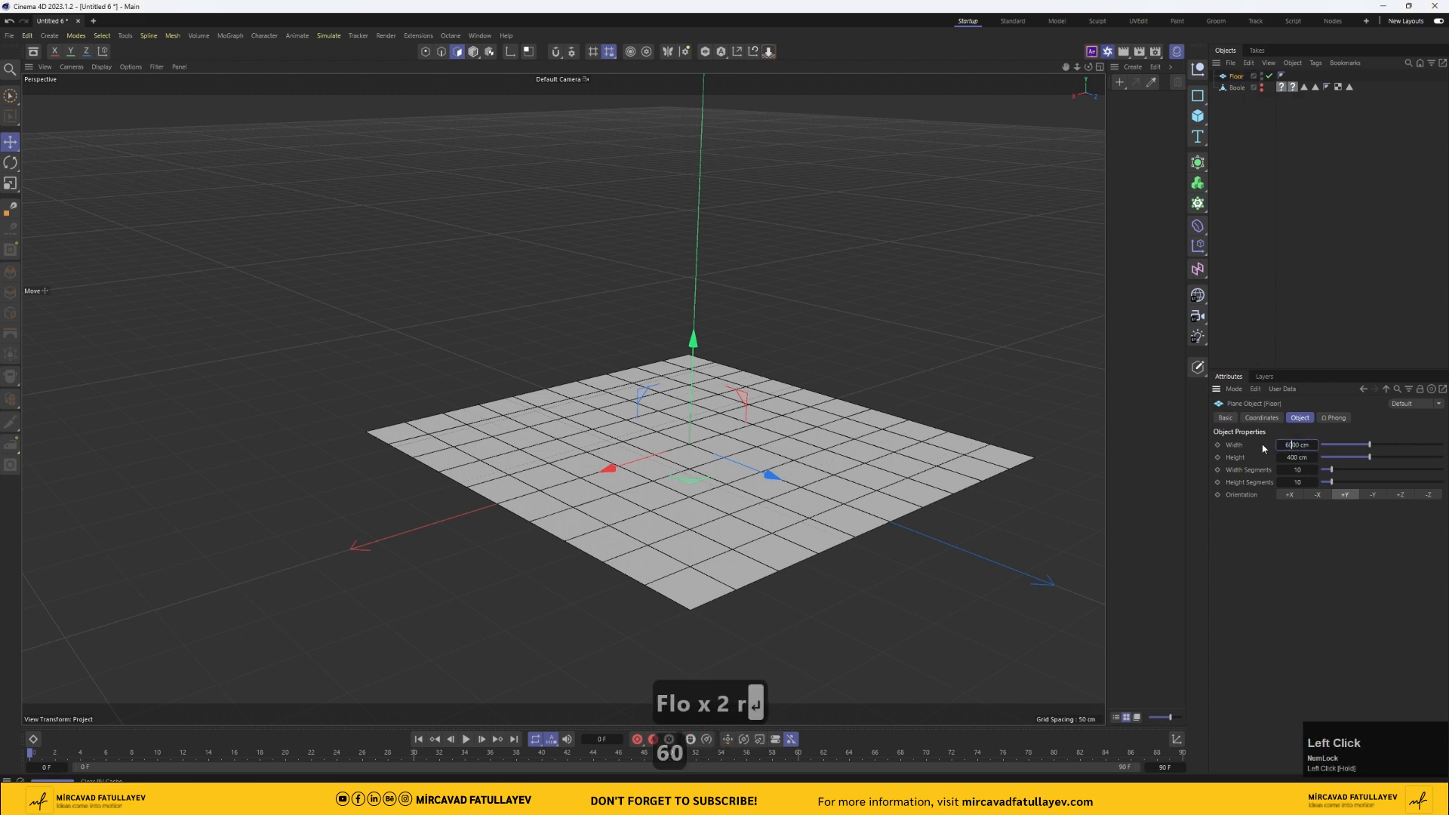
pyautogui.write('0')
pyautogui.hotkey('ctrl', 'a')
pyautogui.hotkey('ctrl', 'c')
pyautogui.click(1295, 458)
pyautogui.hotkey('ctrl', 'v')
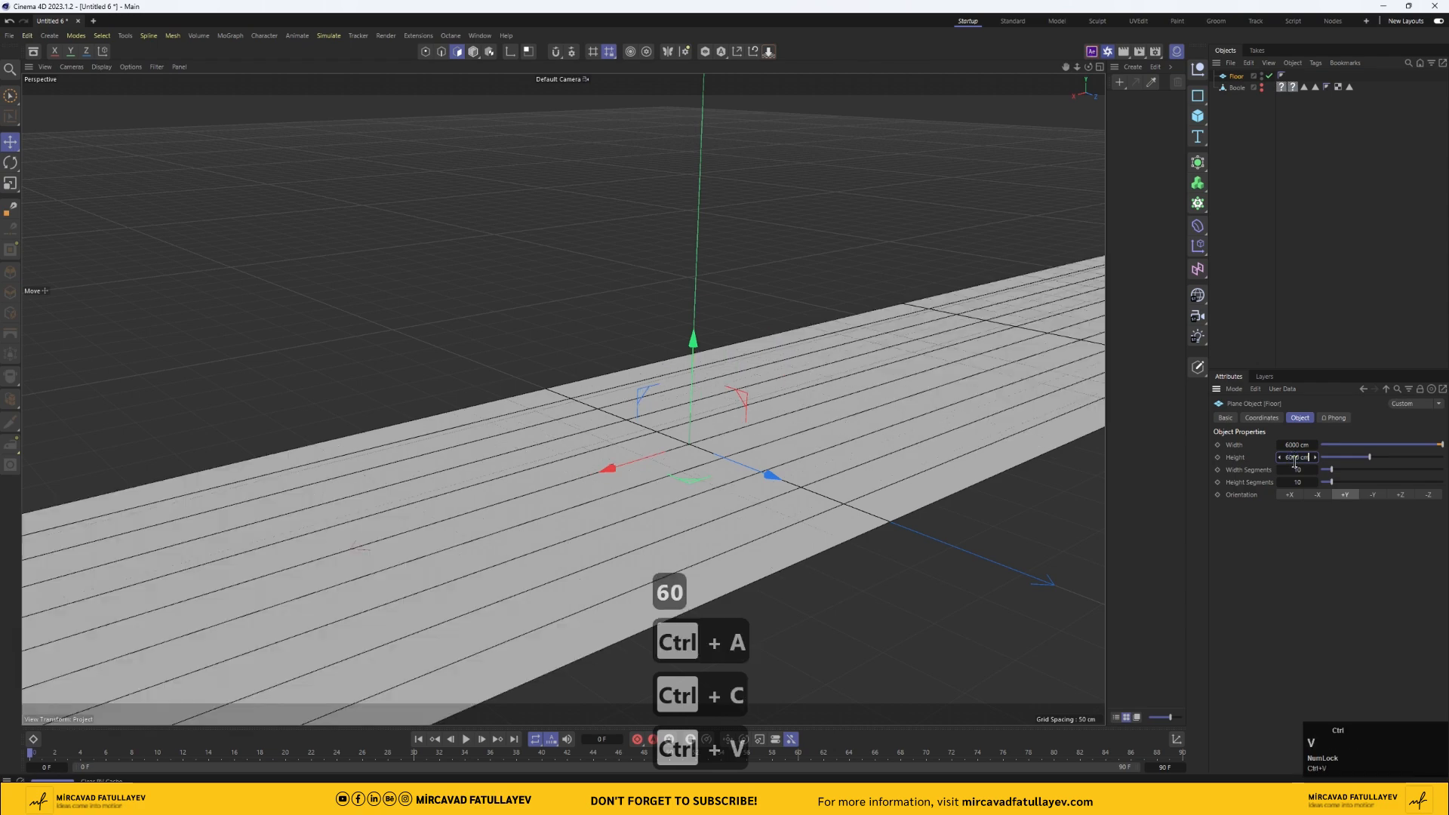
pyautogui.click(1301, 567)
pyautogui.moveTo(1077, 67); pyautogui.dragTo(1063, 69)
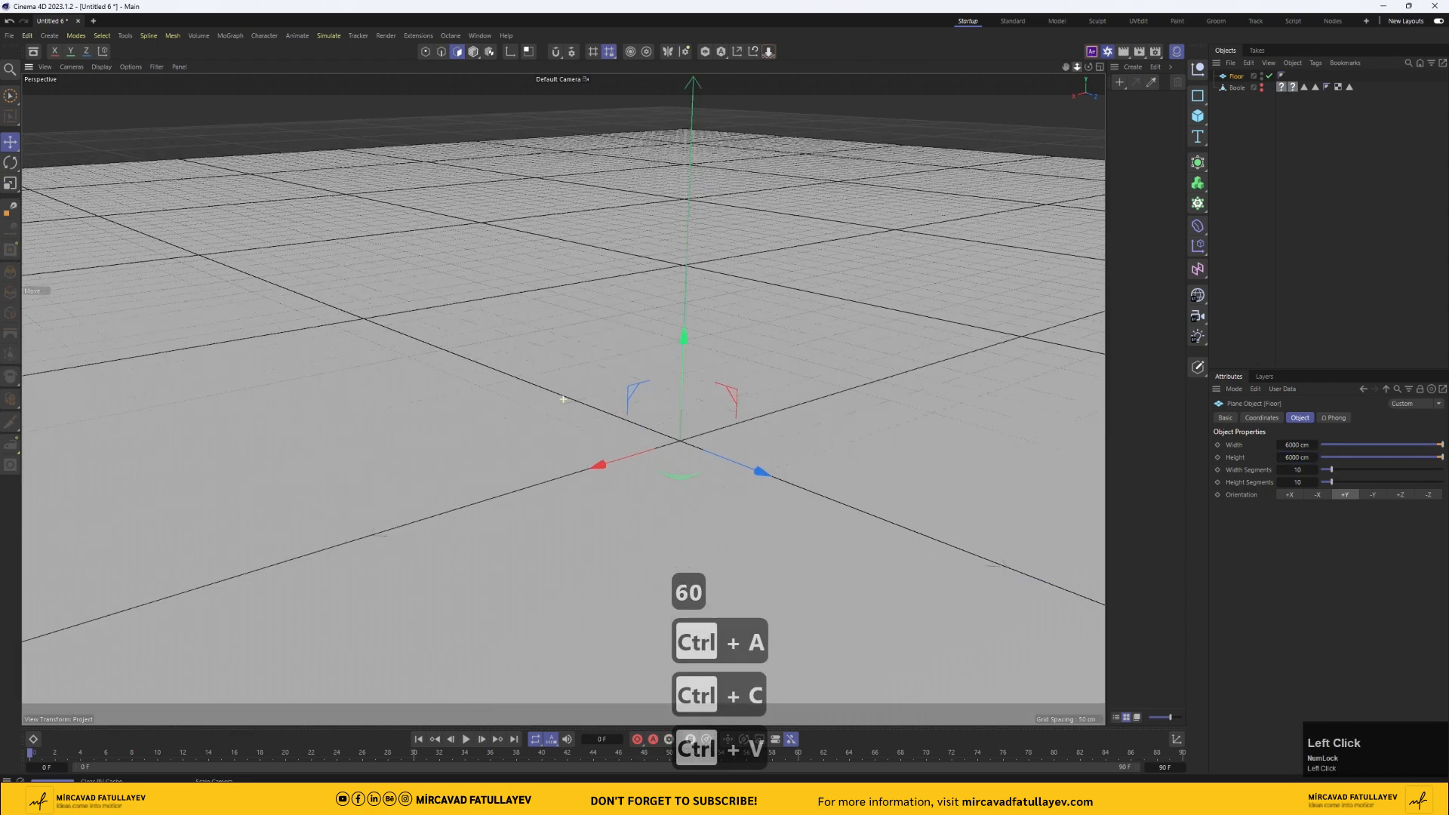
pyautogui.scroll(-10, 563, 399)
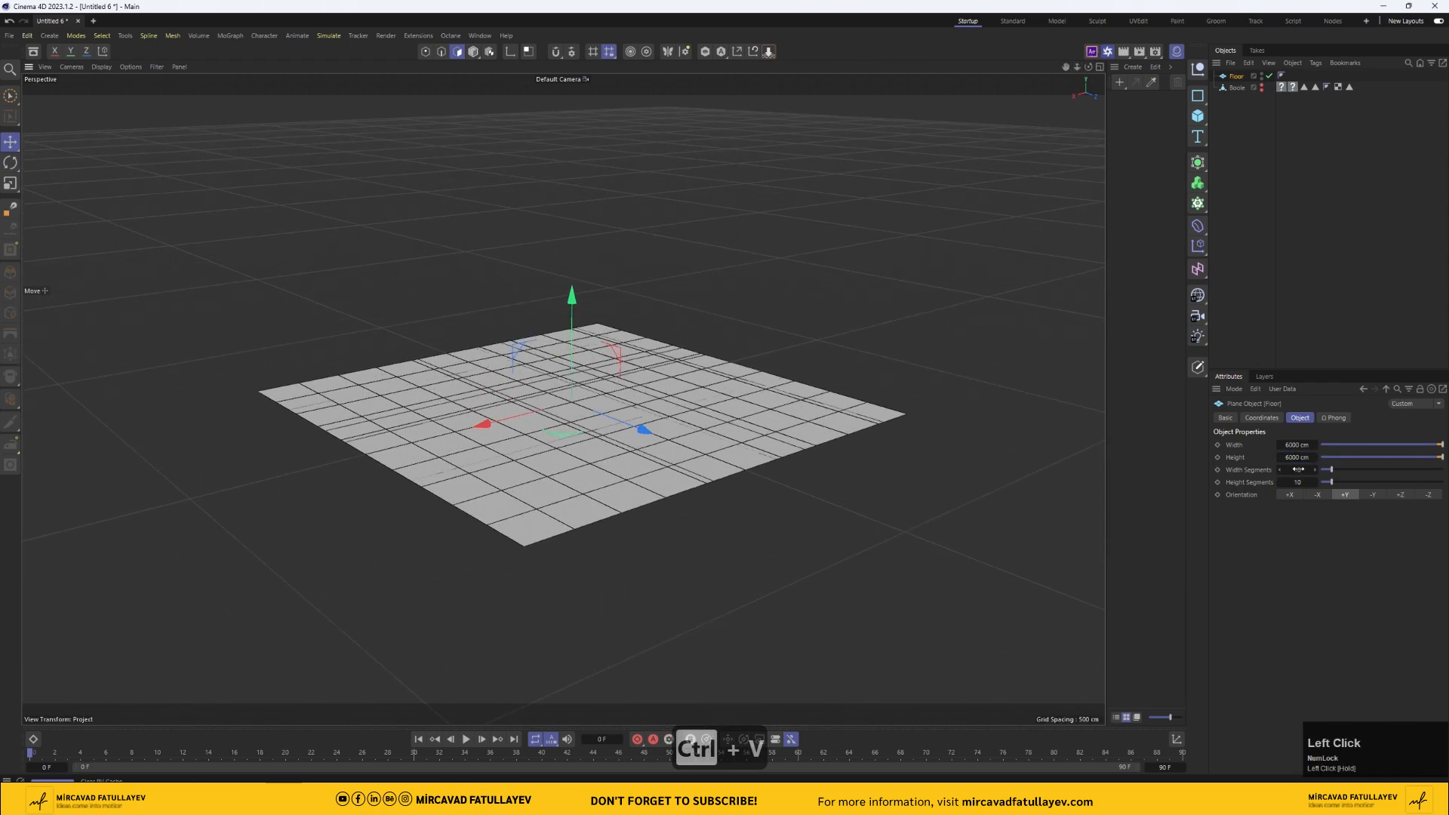
# - Set the Floor plane's width segments and height segments to 100 each
pyautogui.click(1298, 469)
pyautogui.write('100')
pyautogui.press('Tab')
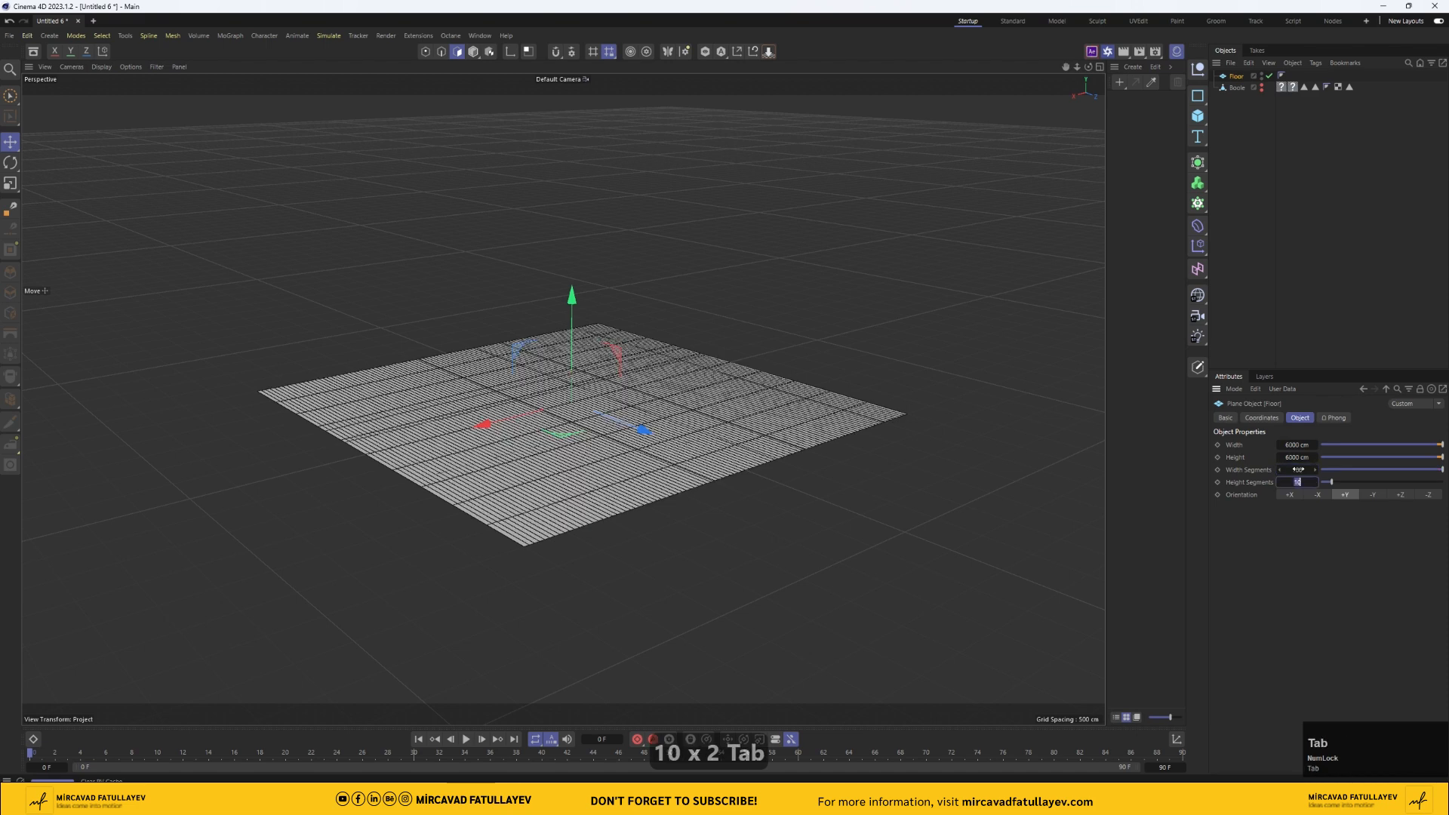
pyautogui.write('100')
pyautogui.press('Return')
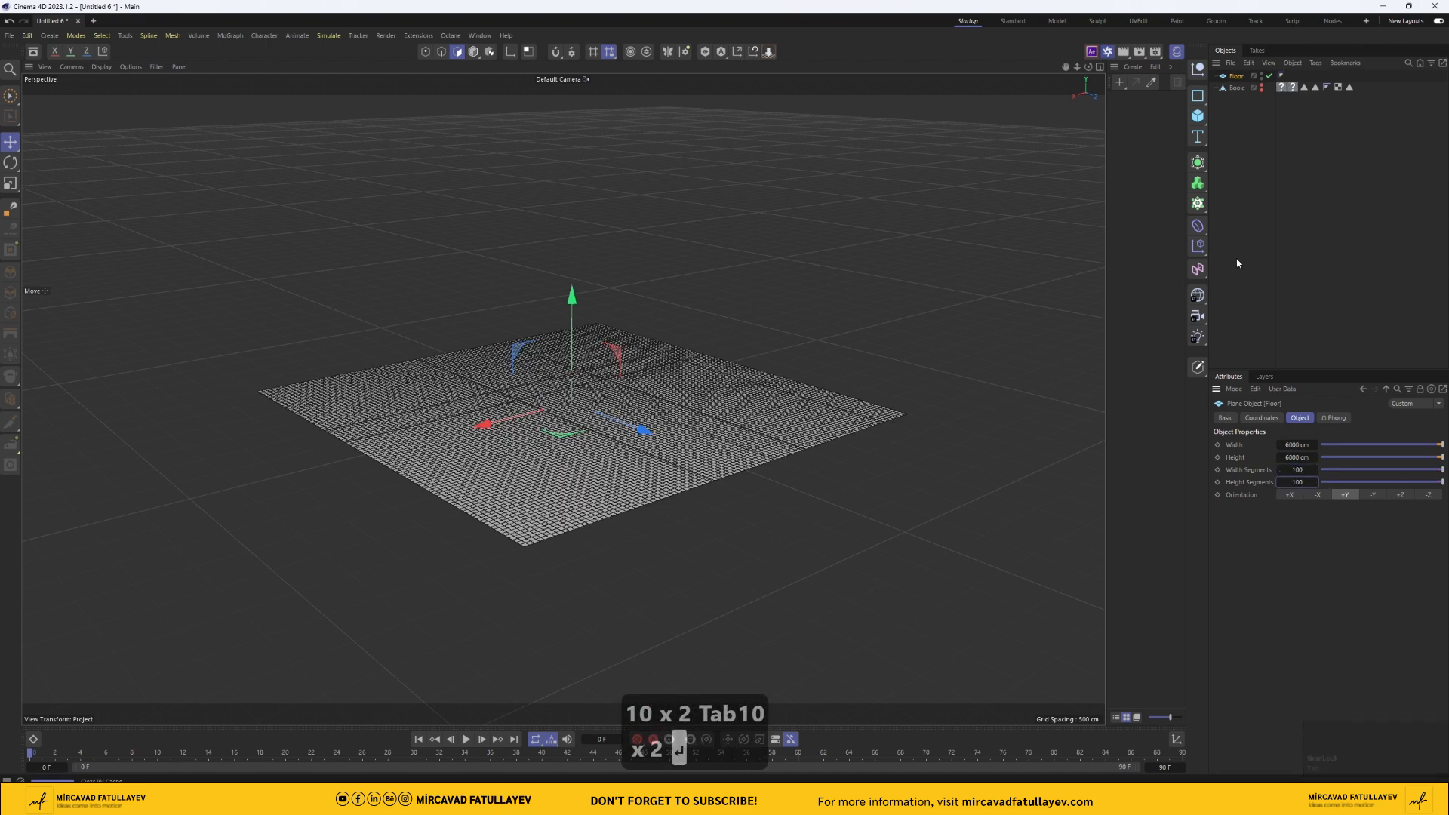
# - Add a Bend deformer as a child of the Floor plane and set its size to 600 cm in X and 200 cm in Y
pyautogui.keyDown('shift'); pyautogui.click(1197, 225); pyautogui.keyUp('shift')
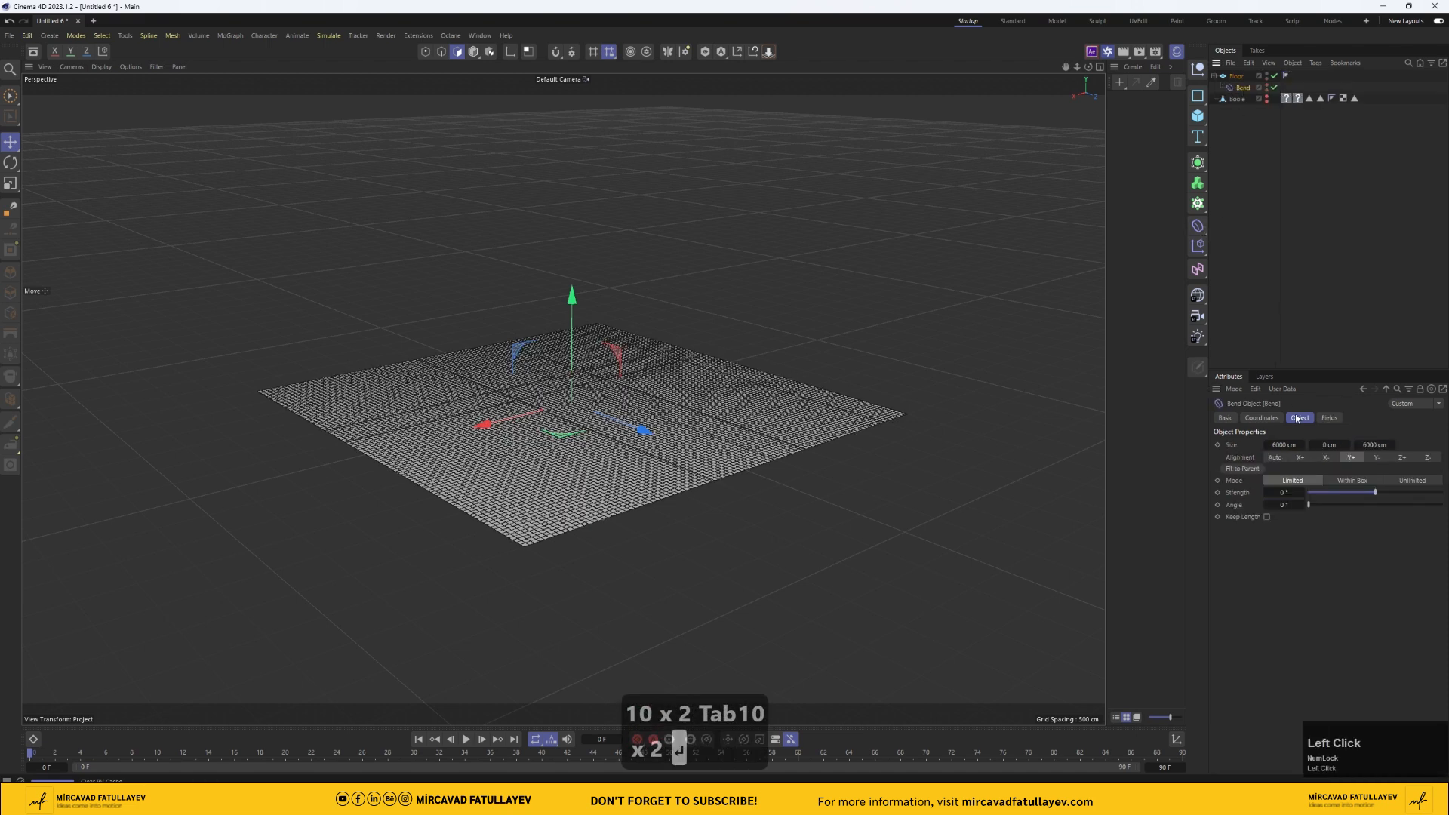
pyautogui.click(1286, 445)
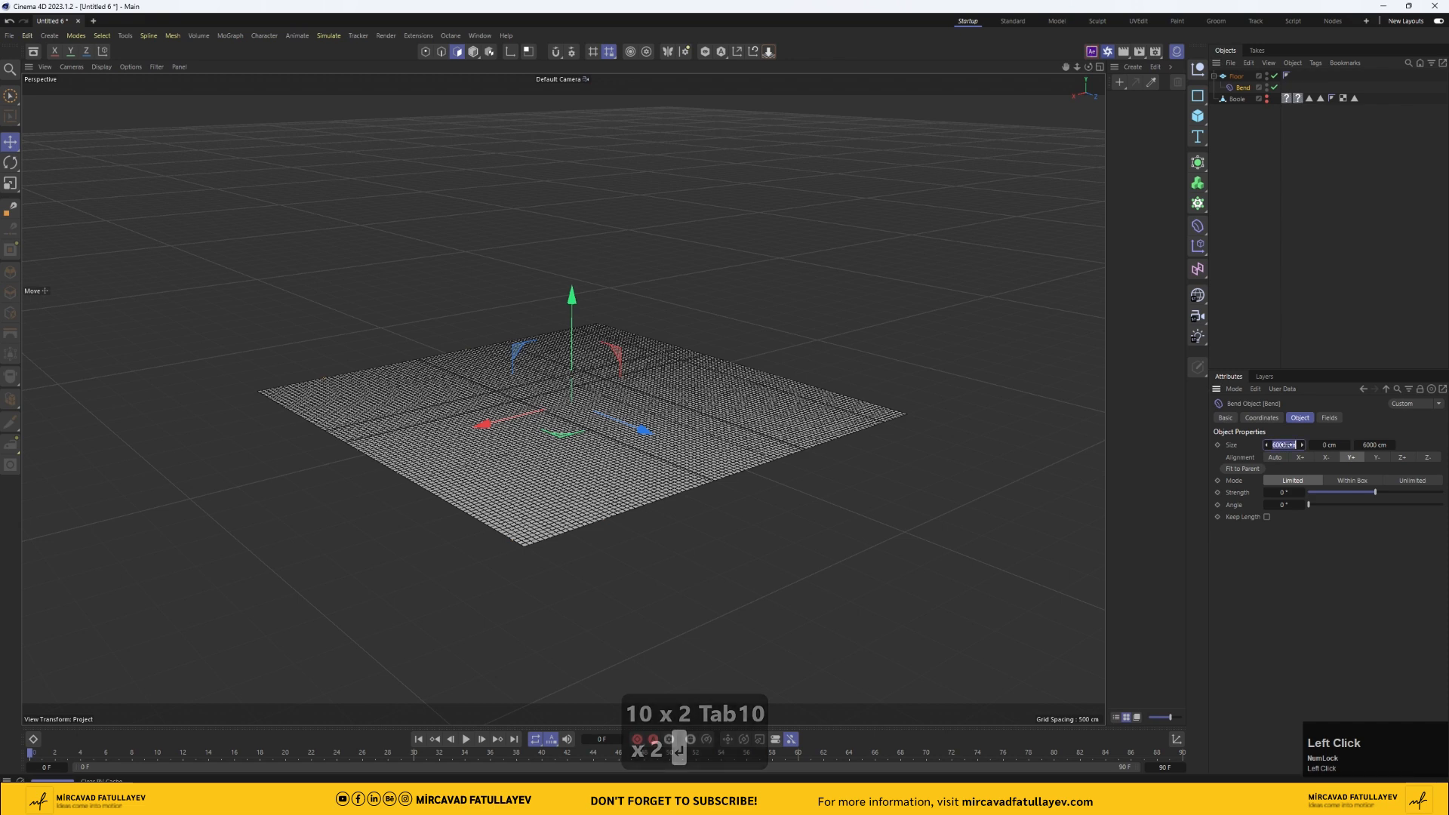
pyautogui.write('200')
pyautogui.press('Return')
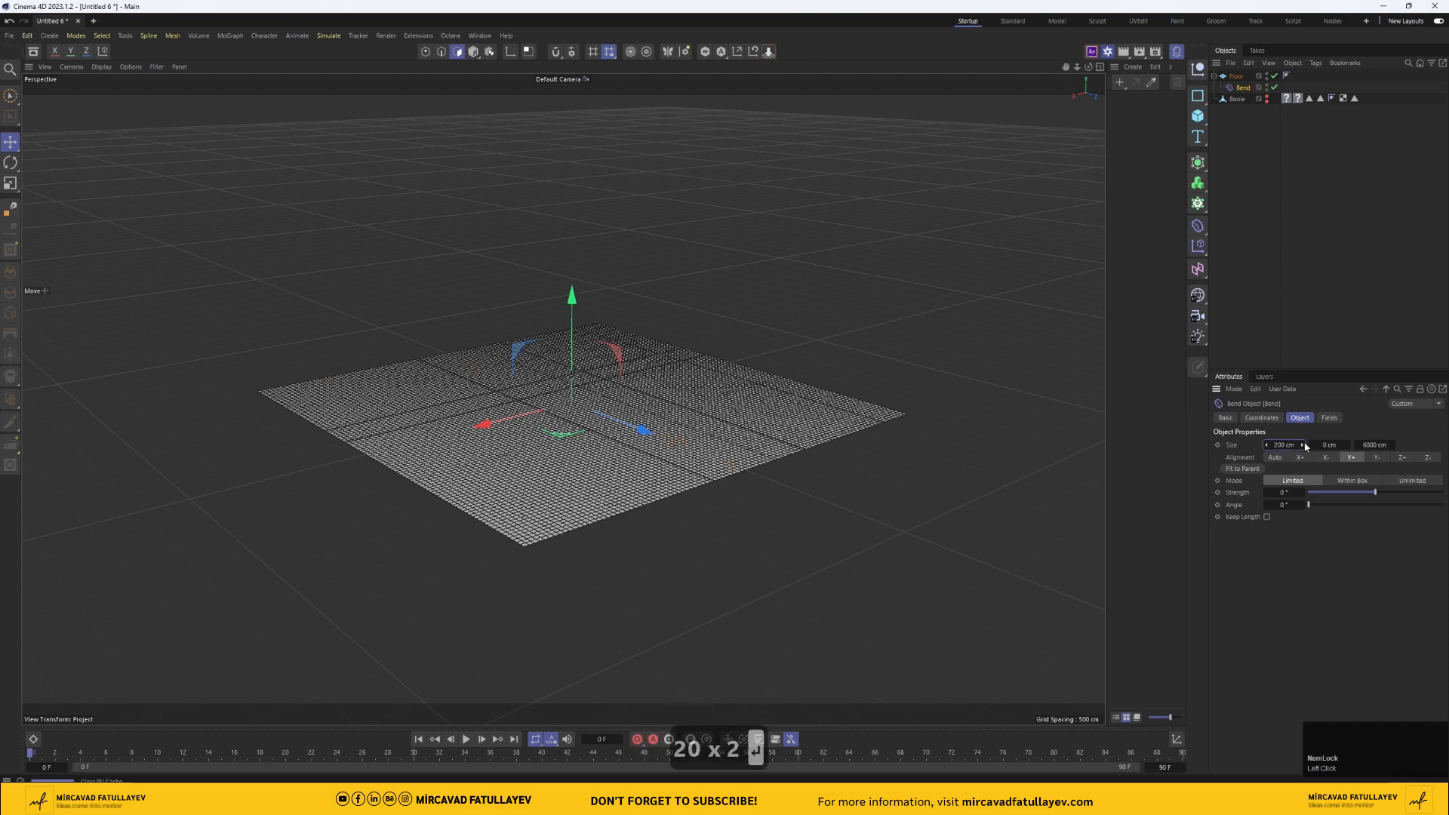
pyautogui.click(1320, 445)
pyautogui.write('200')
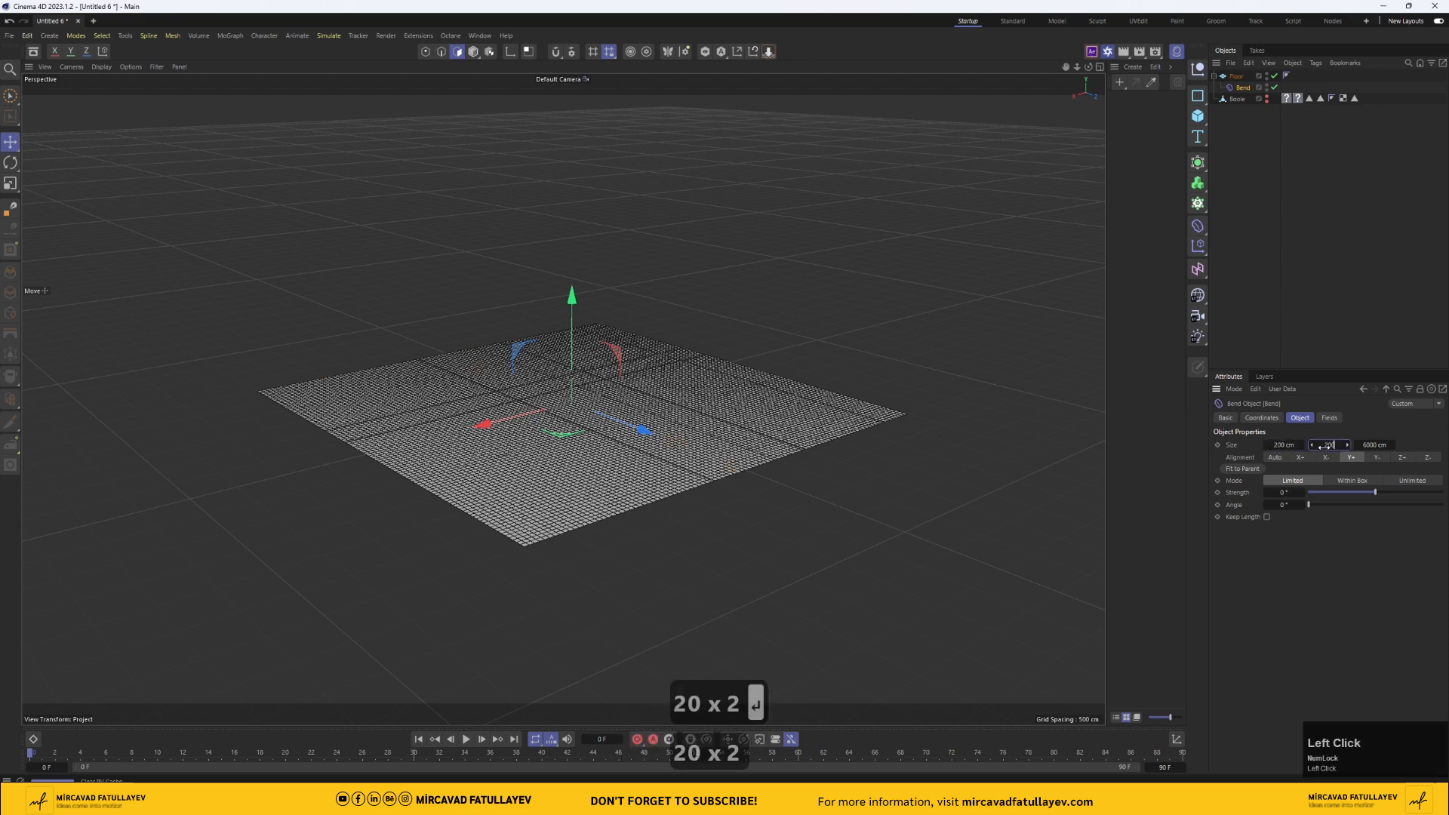
pyautogui.press('Return')
pyautogui.click(1281, 445)
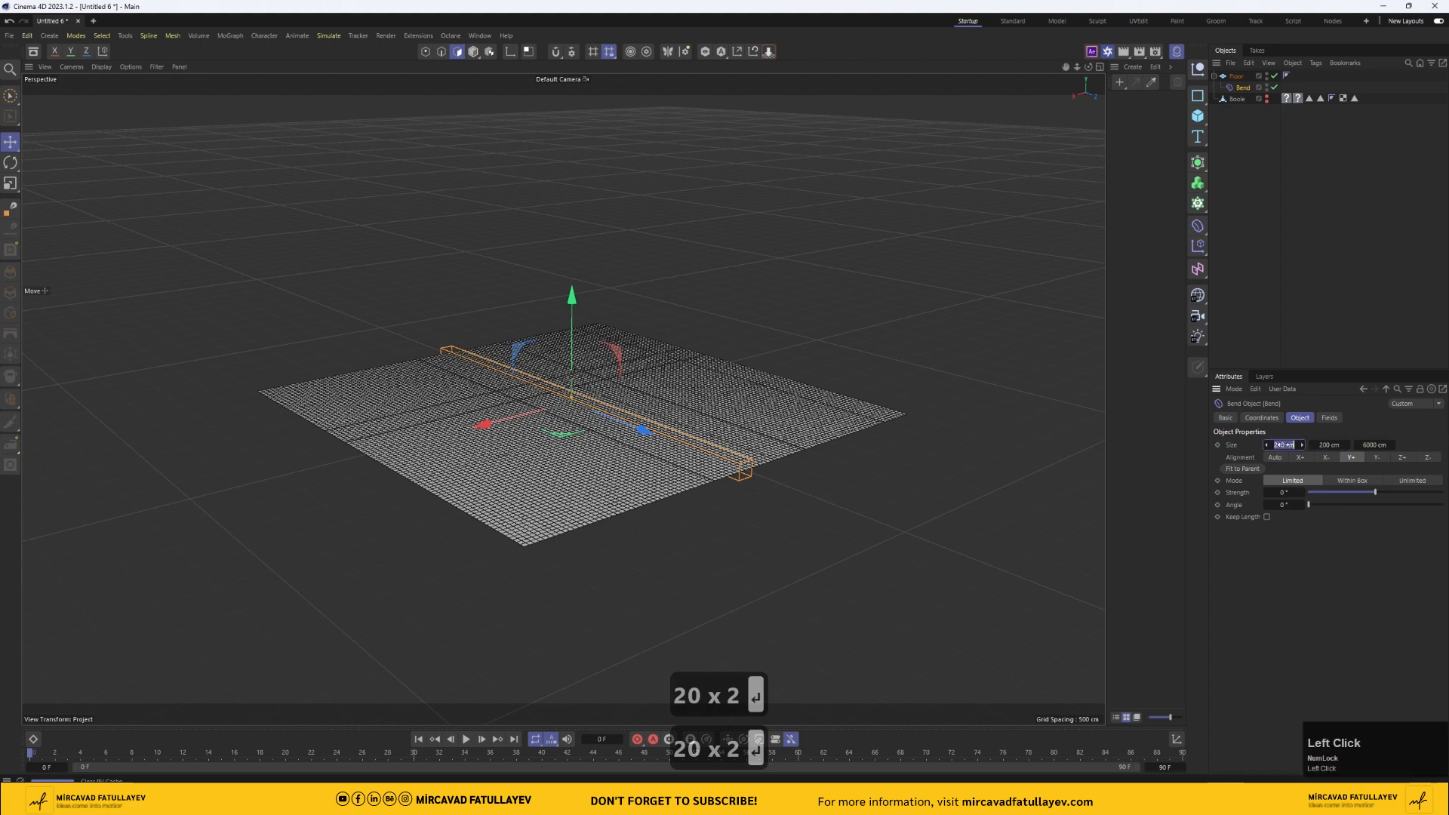
pyautogui.write('600')
pyautogui.press('Return')
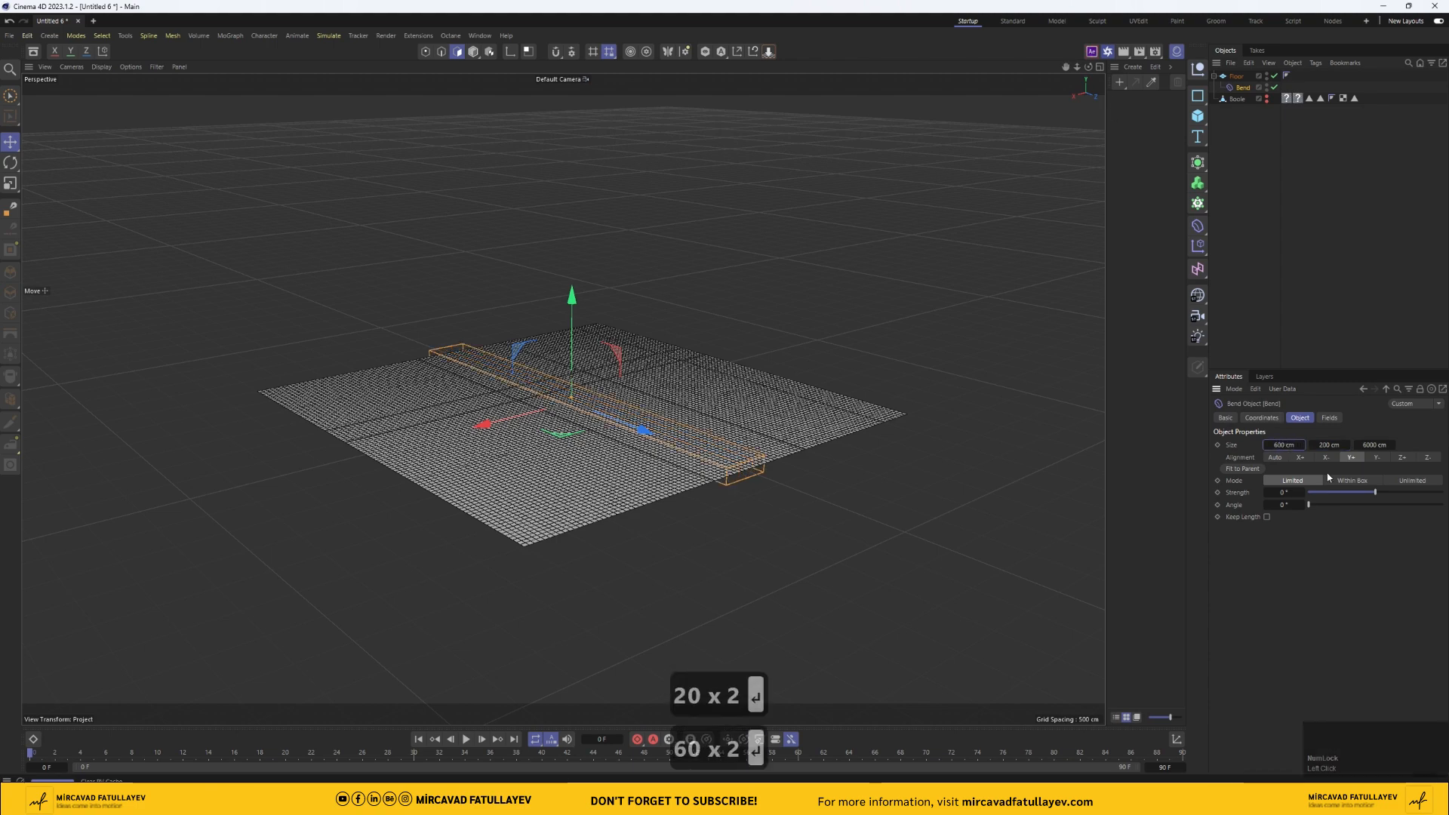
# - Give the Bend deformer a strength of about 53° and set its heading and bank rotation to 90° each
pyautogui.moveTo(1376, 494); pyautogui.dragTo(1386, 493)
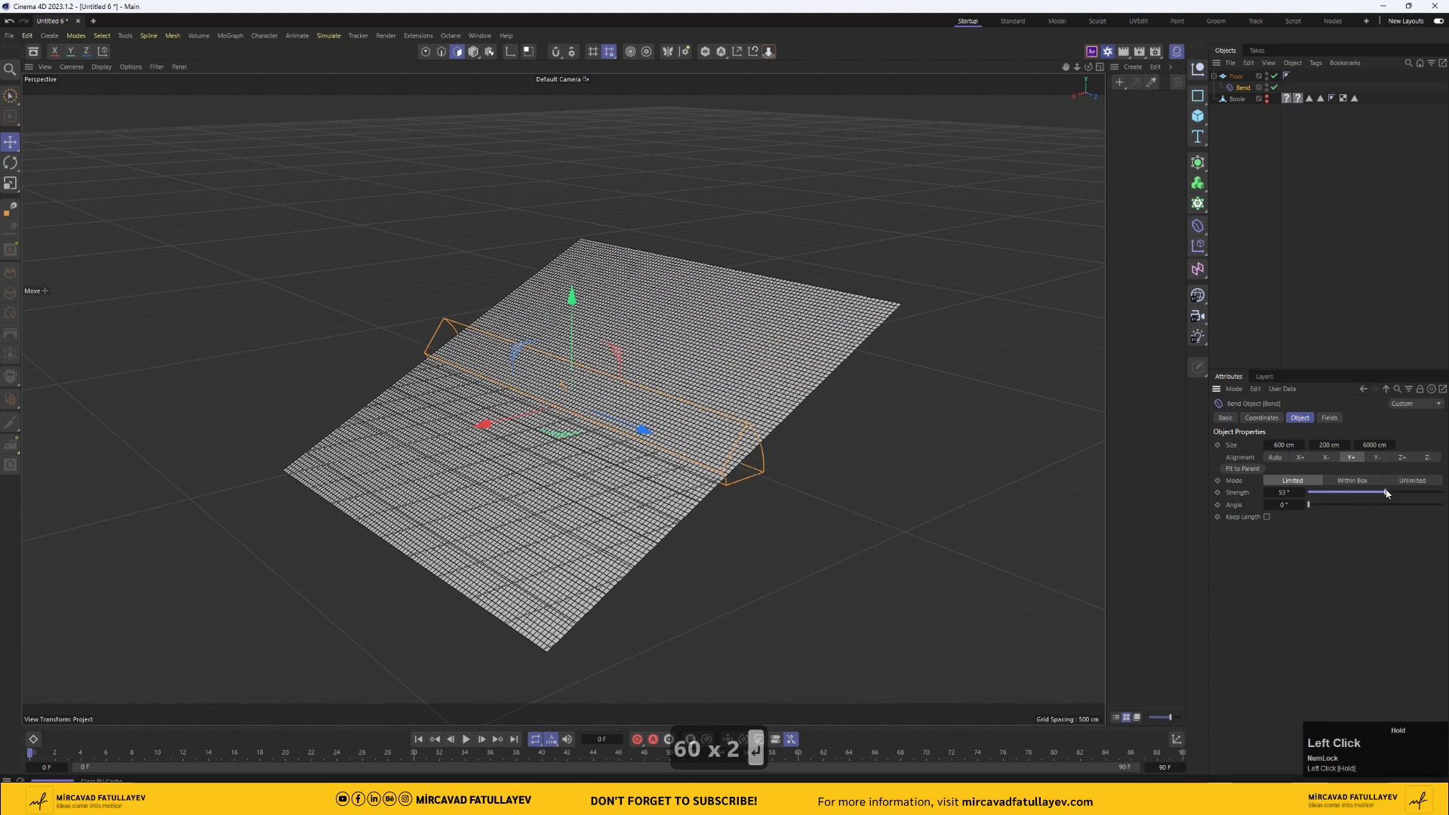
pyautogui.click(1278, 419)
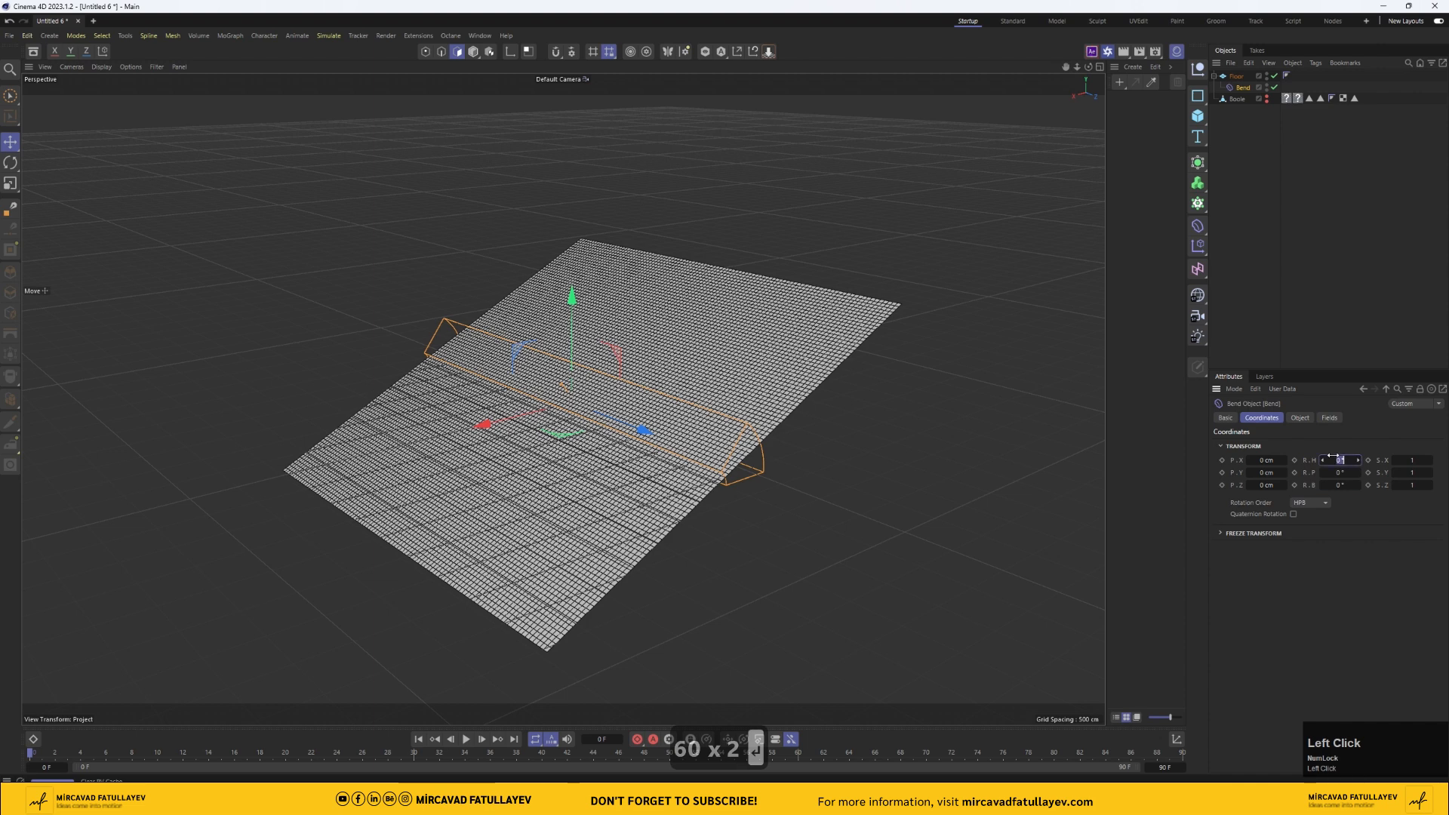
pyautogui.write('90')
pyautogui.press('Return')
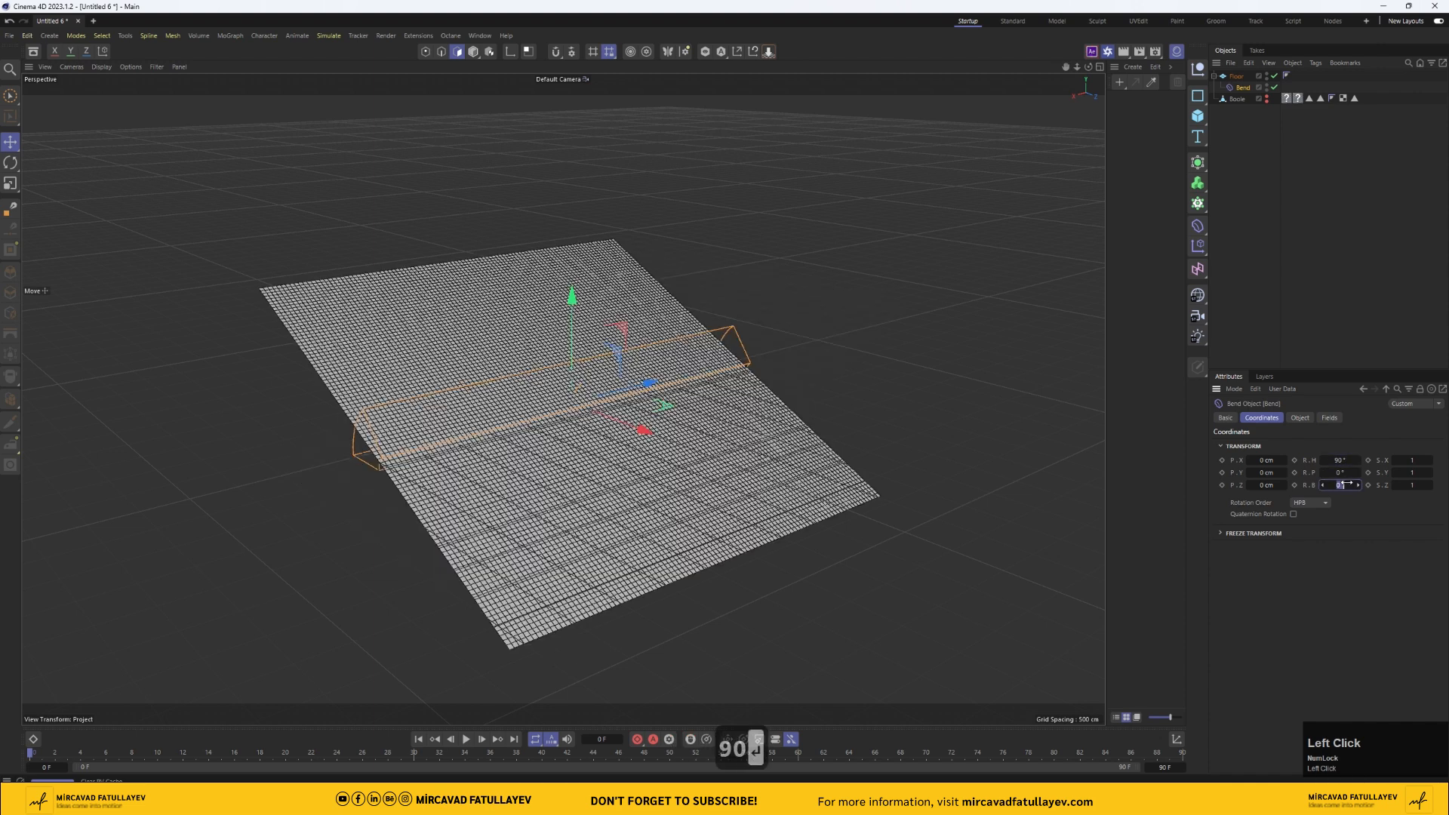
pyautogui.write('90')
pyautogui.press('Return')
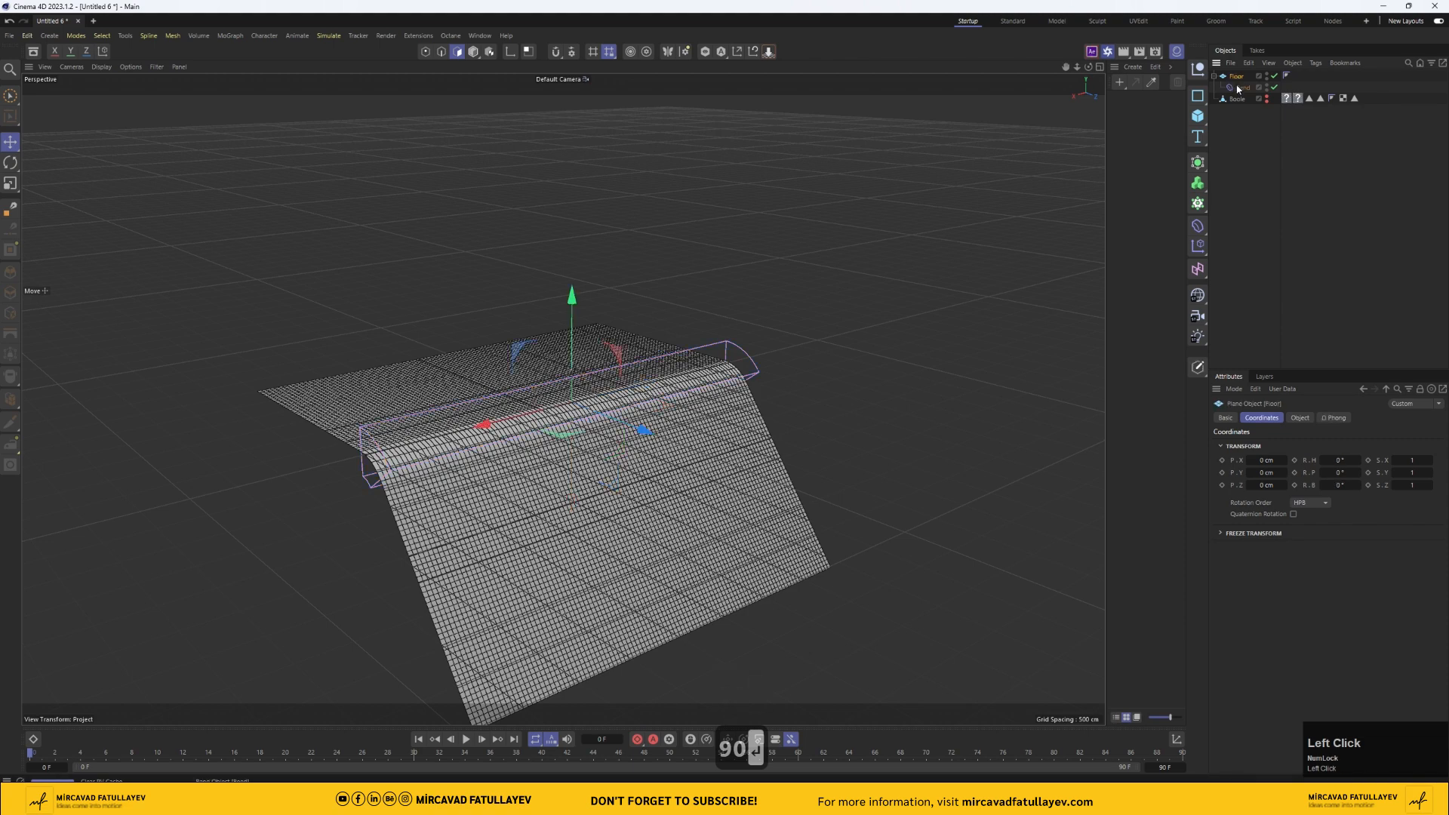
# - Set the Bend deformer's strength to -90° so the floor curves up into a vertical wall
pyautogui.click(1297, 417)
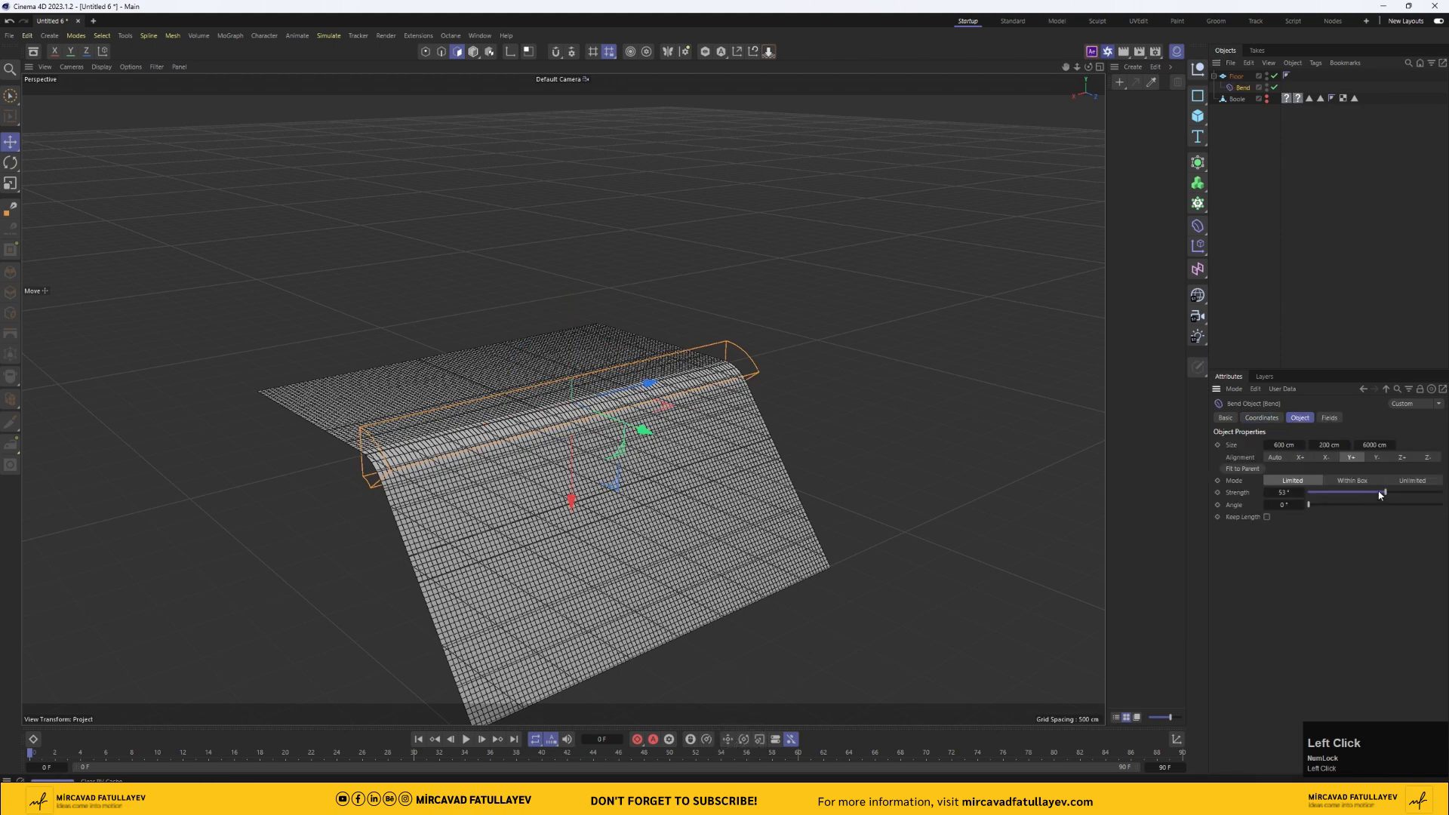
pyautogui.moveTo(1384, 492); pyautogui.dragTo(1329, 504)
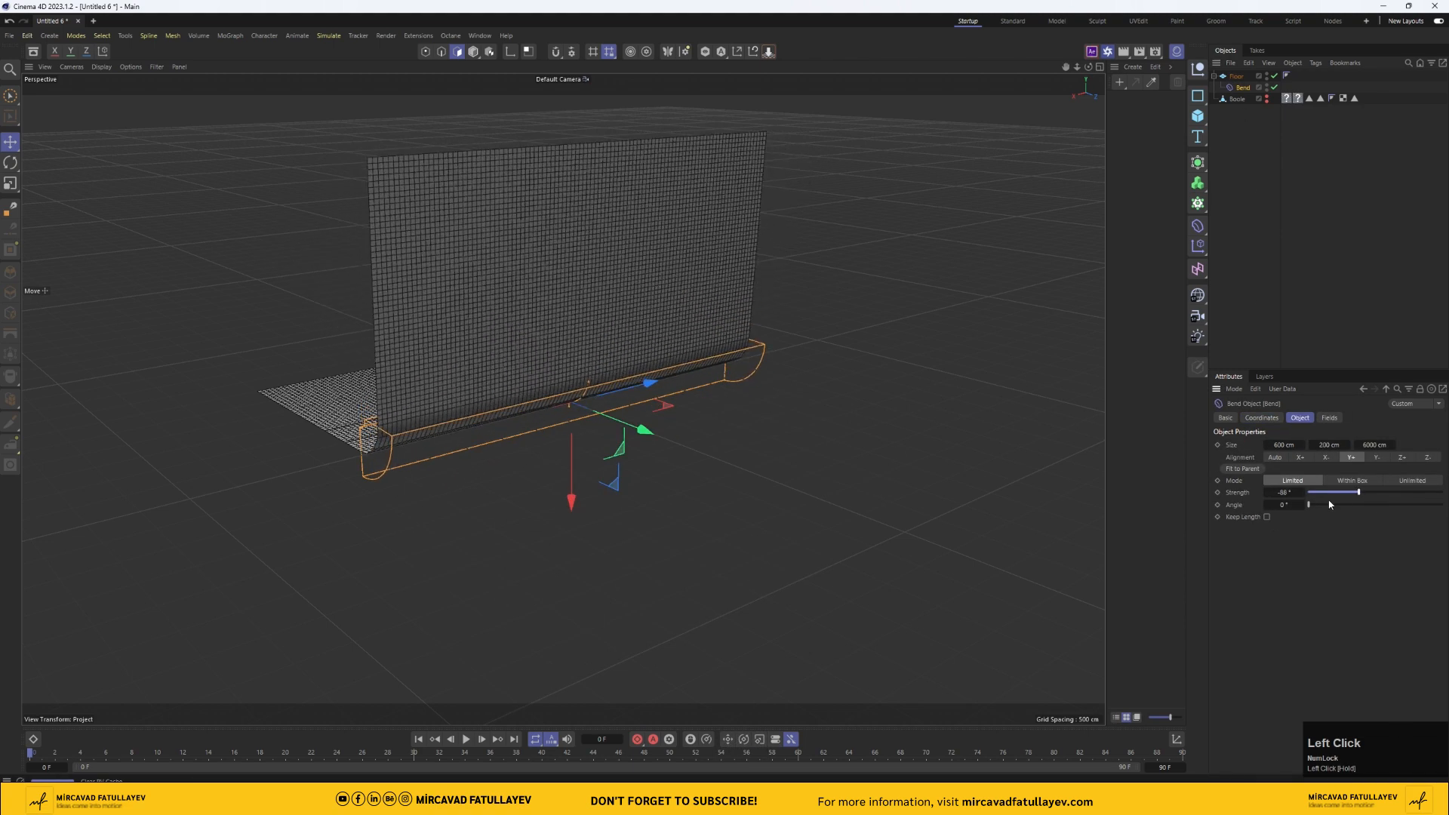
pyautogui.write('-90')
pyautogui.press('Return')
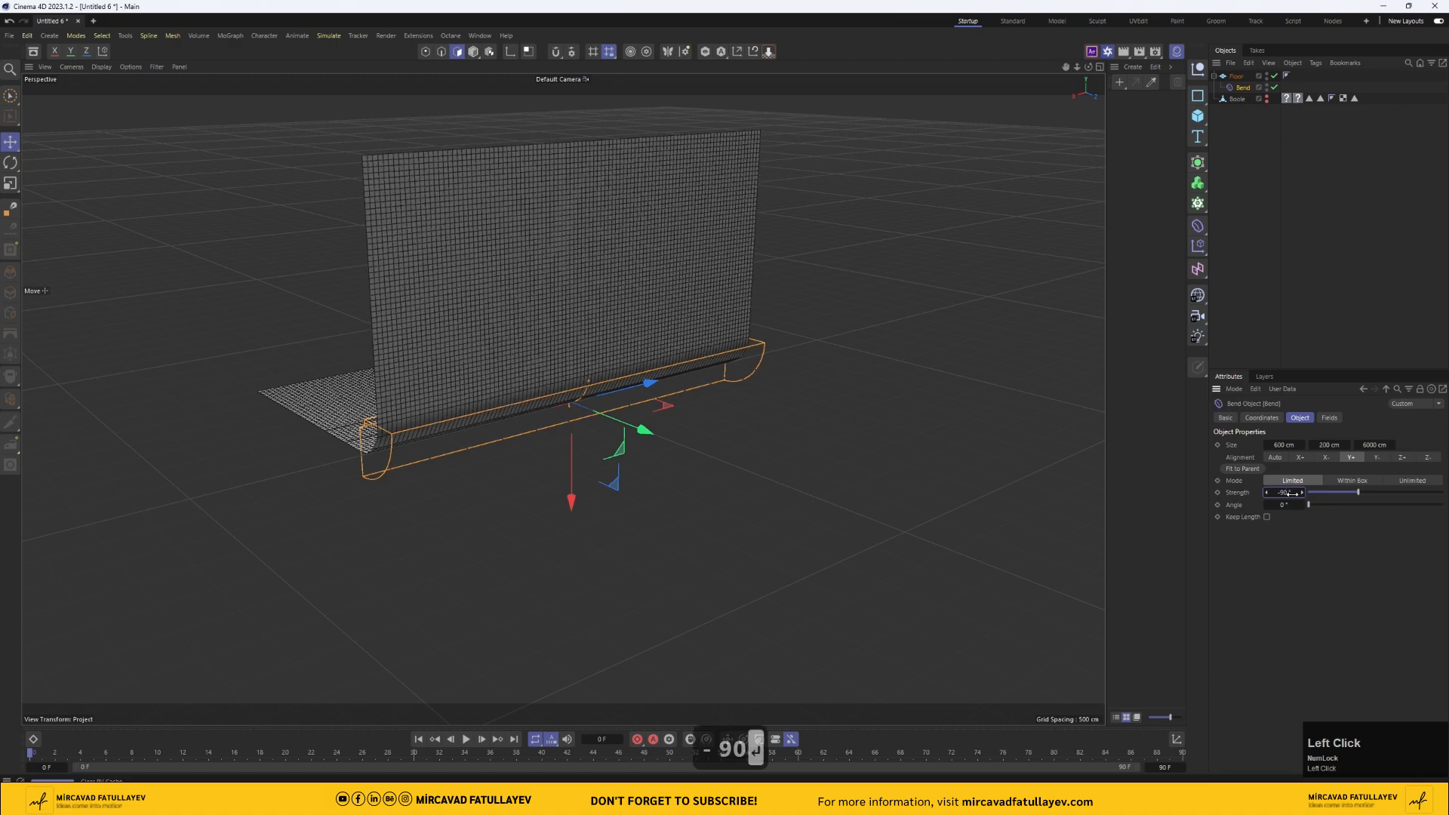
# - Unhide the merged dice object and move the Bend deformer farther back along its Y axis, away from the dice
pyautogui.keyDown('alt'); pyautogui.click(1267, 99); pyautogui.keyUp('alt')
pyautogui.moveTo(1089, 70); pyautogui.dragTo(1089, 70)
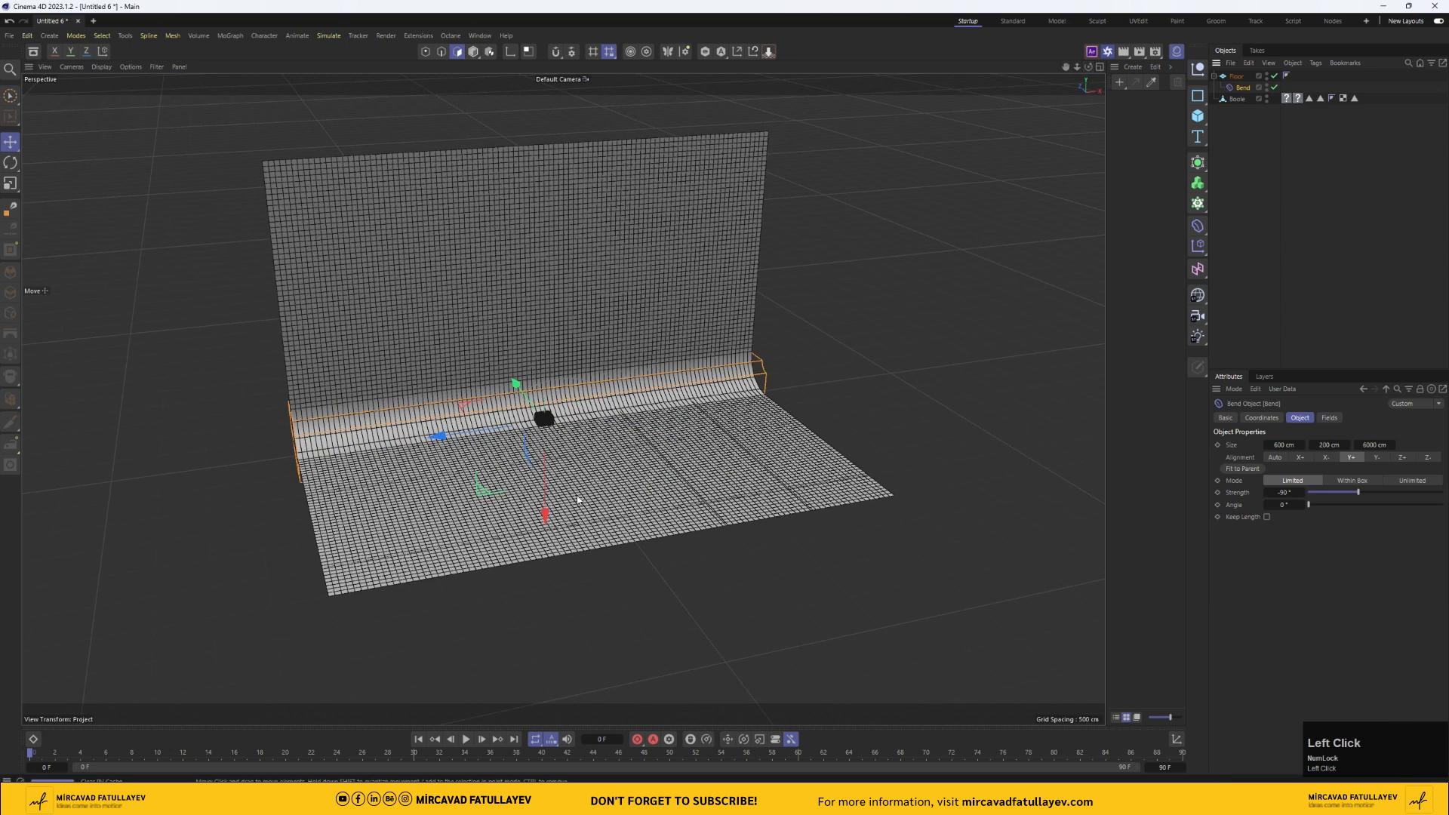
pyautogui.moveTo(517, 381); pyautogui.dragTo(507, 355)
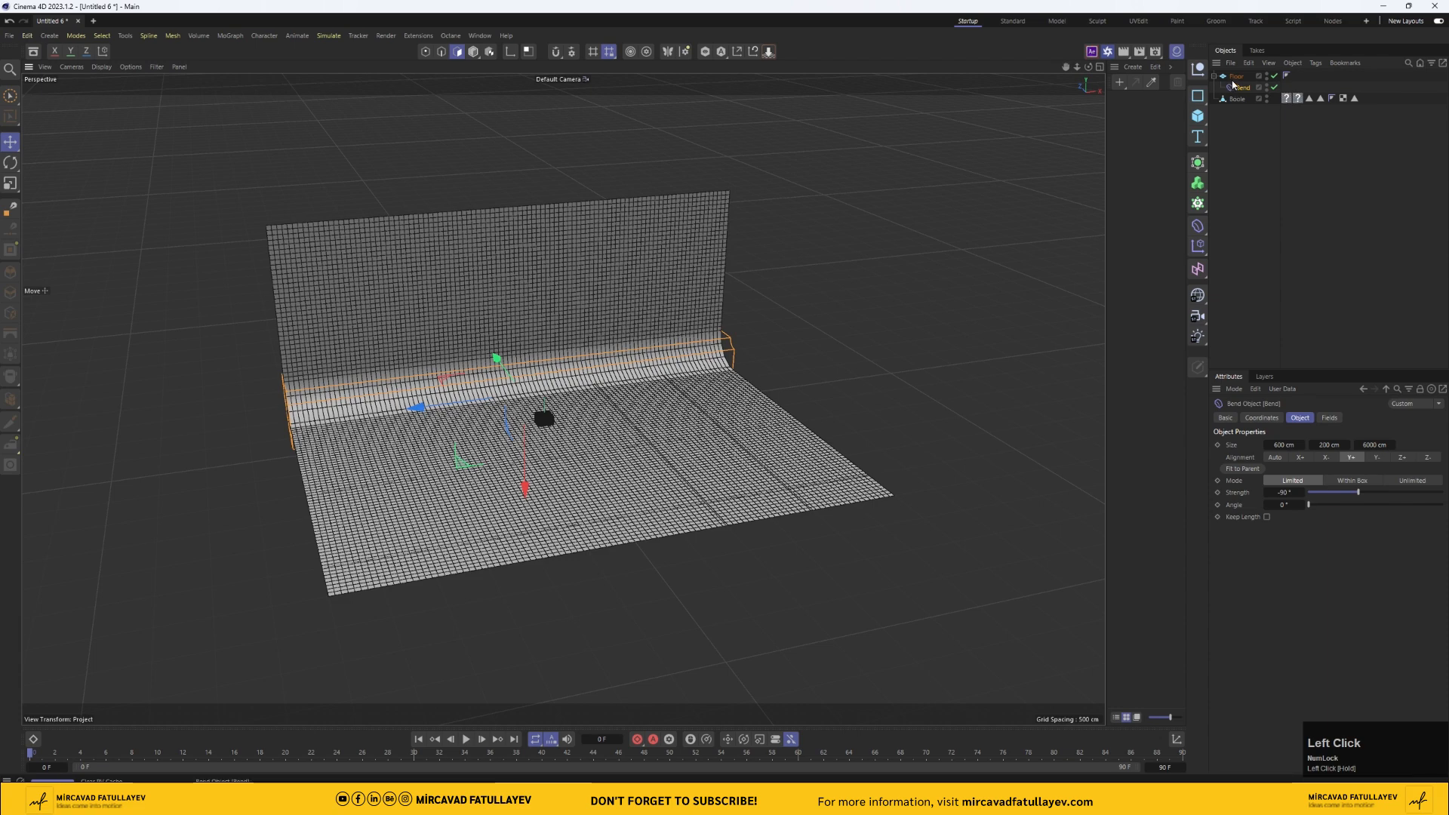
pyautogui.moveTo(1088, 67); pyautogui.dragTo(1167, 81)
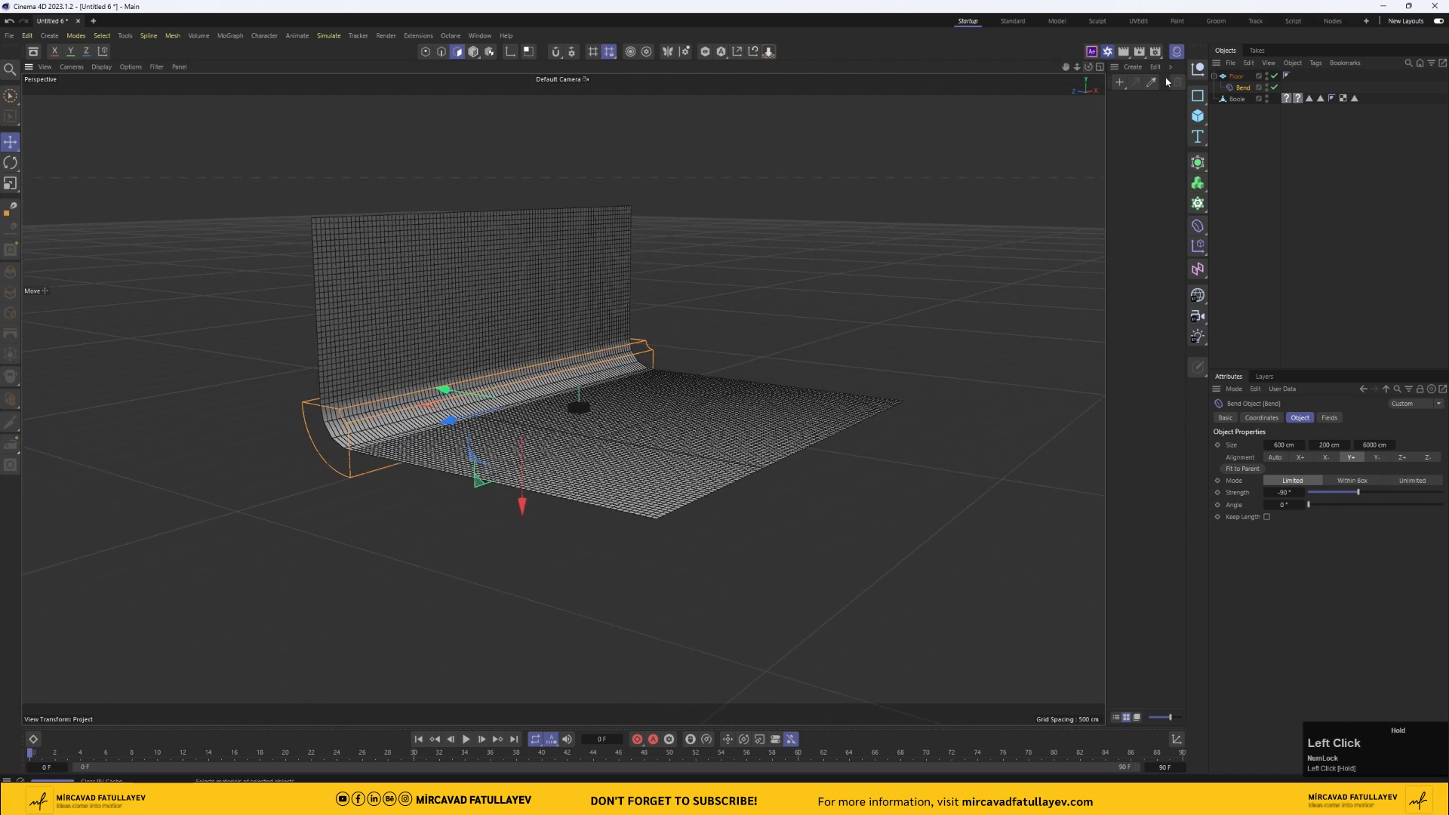
# - Set the Floor plane's width segments and height segments to 50 each
pyautogui.click(1225, 77)
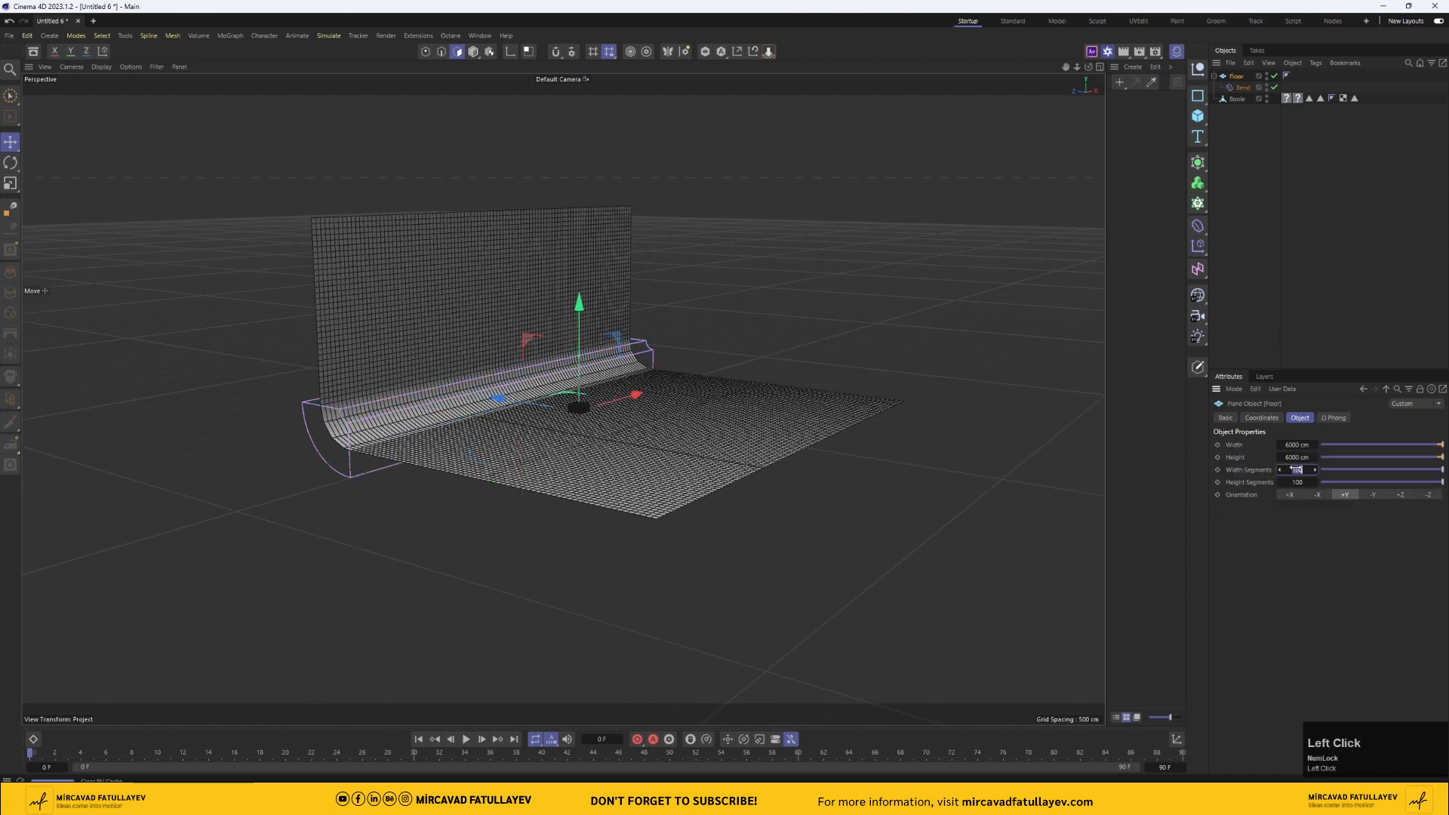
pyautogui.click(1295, 469)
pyautogui.write('50')
pyautogui.press('Tab')
pyautogui.write('50')
pyautogui.press('Return')
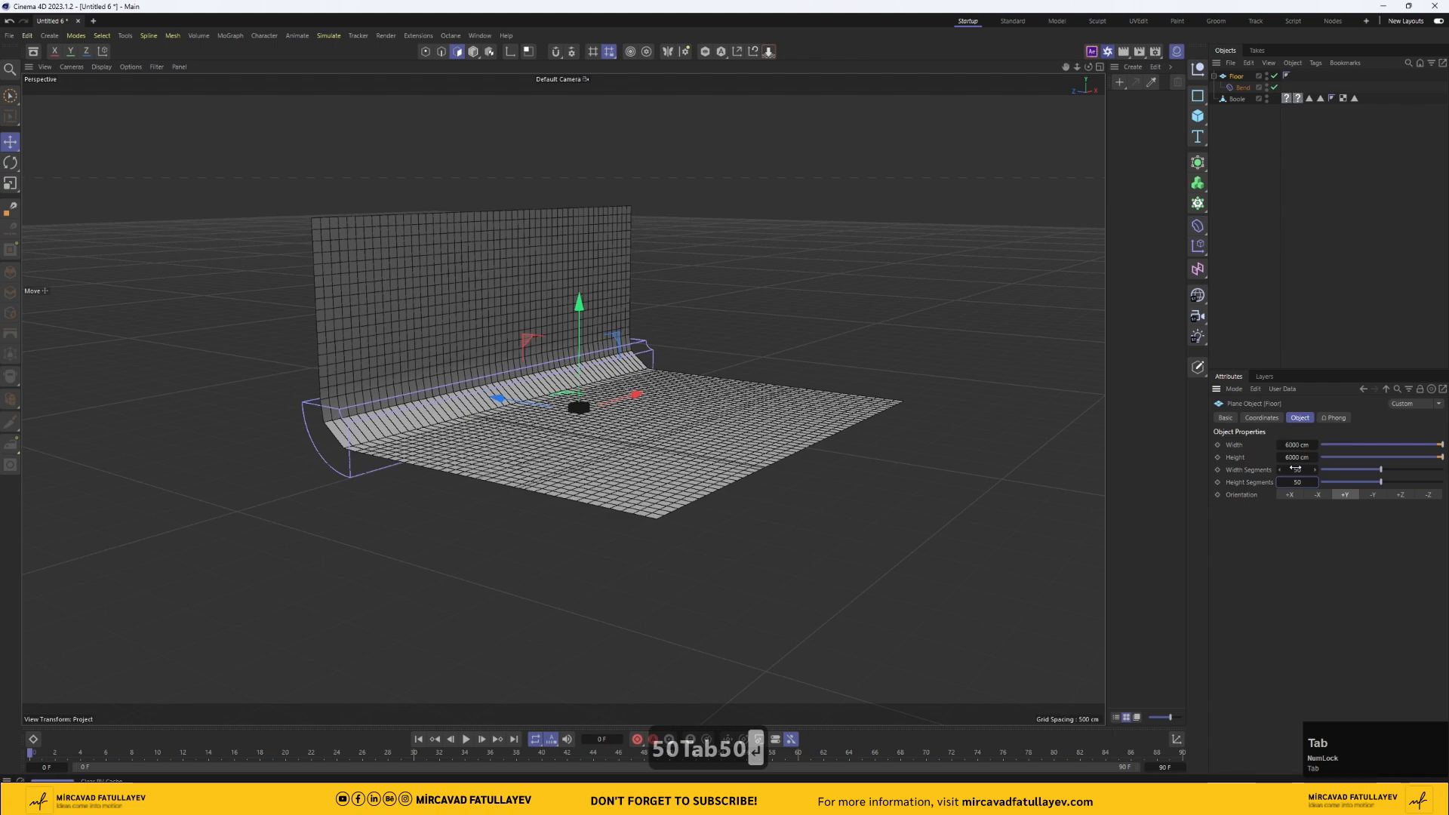
# - Raise the Floor plane's width segments to 66 and set its height segments to 100
pyautogui.click(1297, 470)
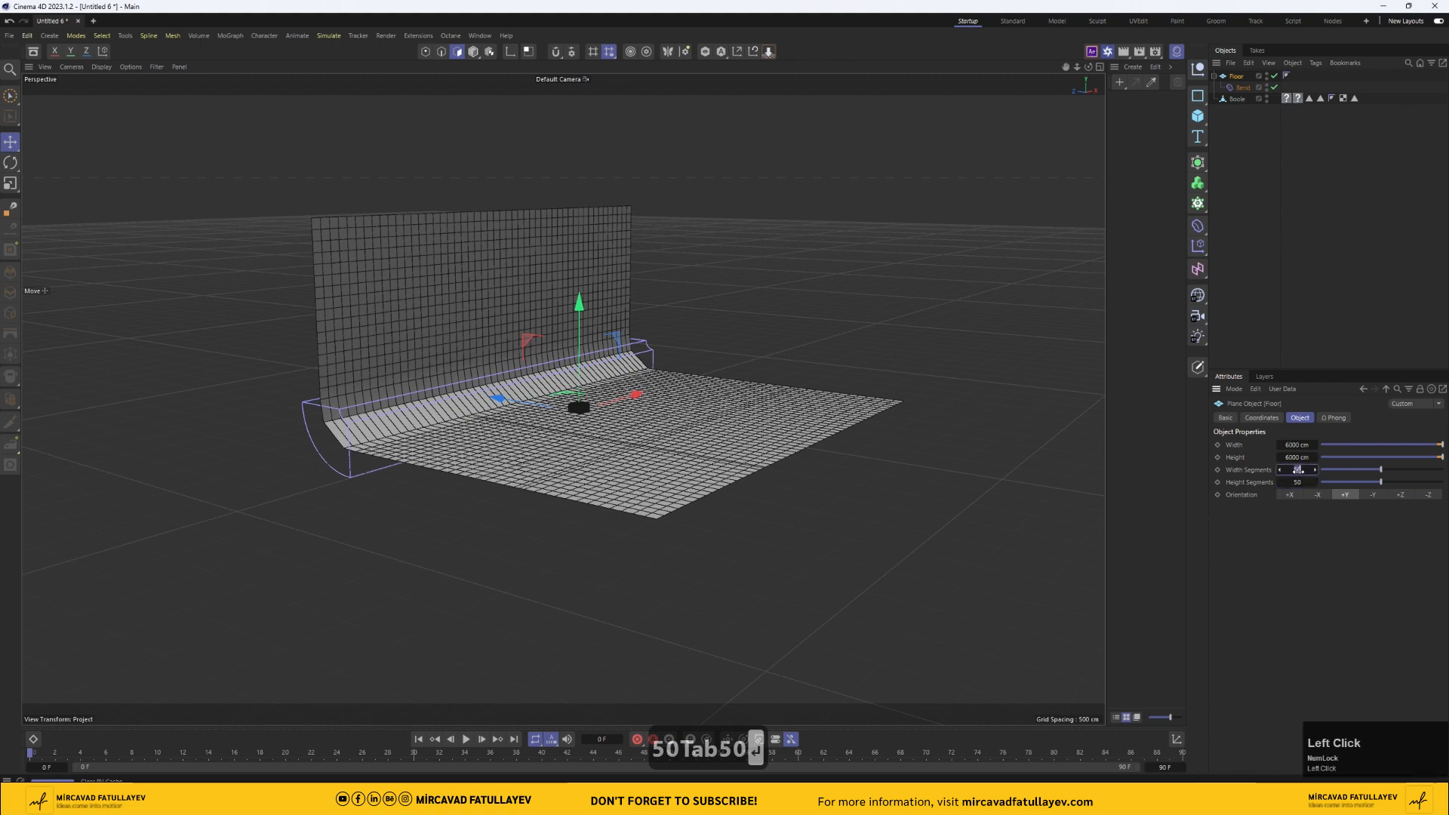
pyautogui.moveTo(1384, 470); pyautogui.dragTo(1419, 483)
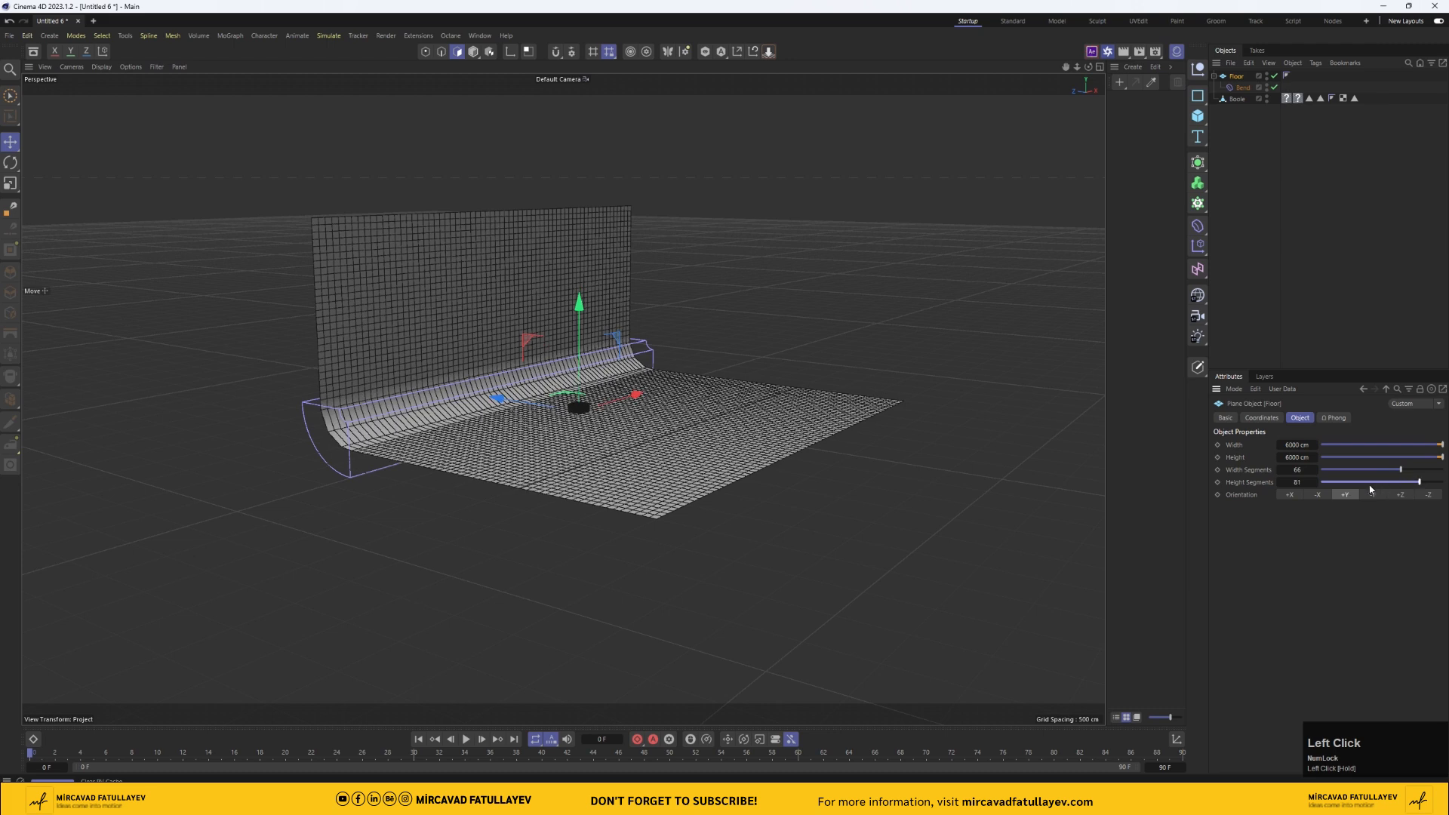
pyautogui.write('100')
pyautogui.press('Return')
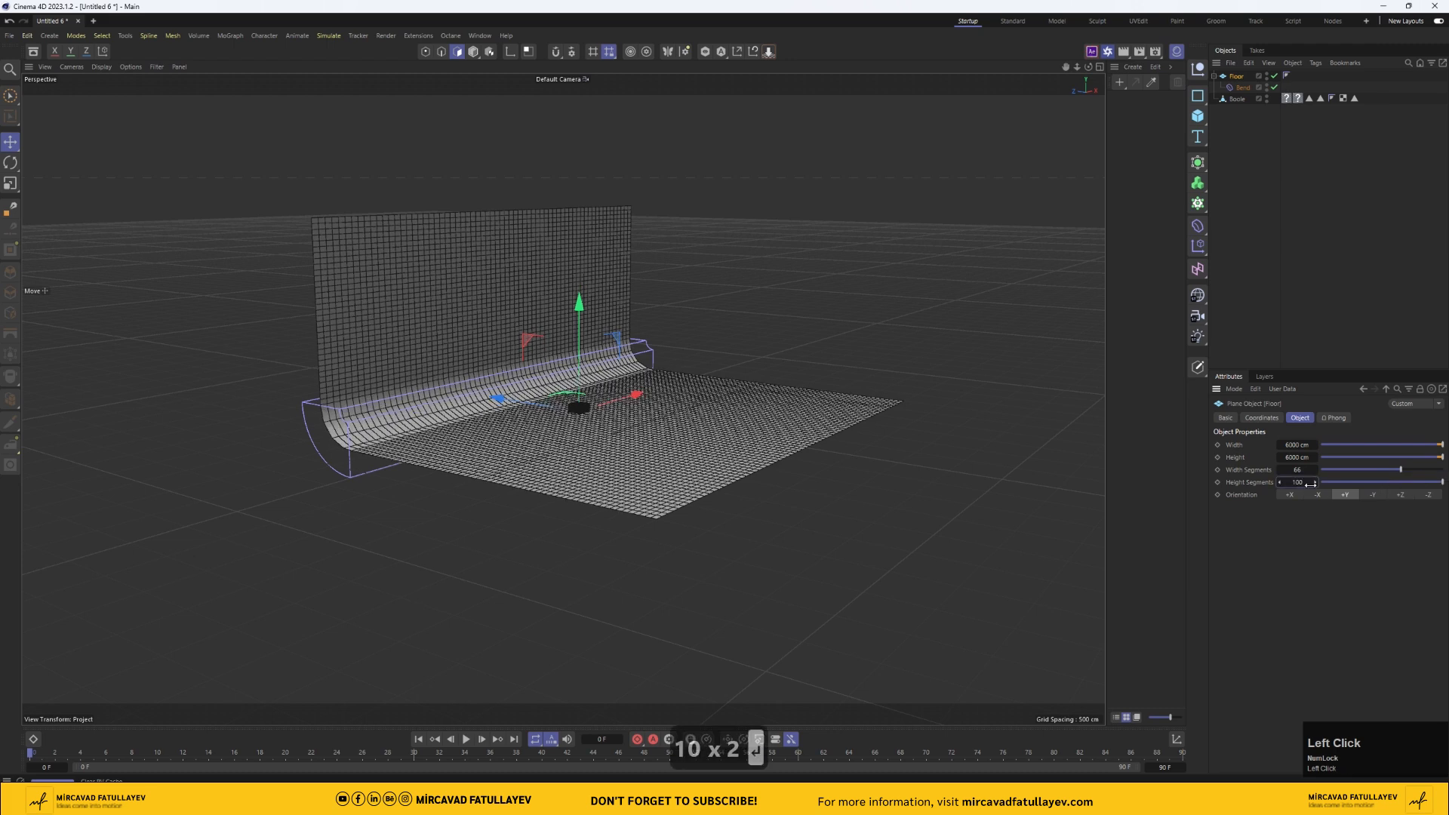
# - Lower the Floor plane's width segments gradually, trying 50 and 10 before setting 1
pyautogui.click(1298, 469)
pyautogui.write('50')
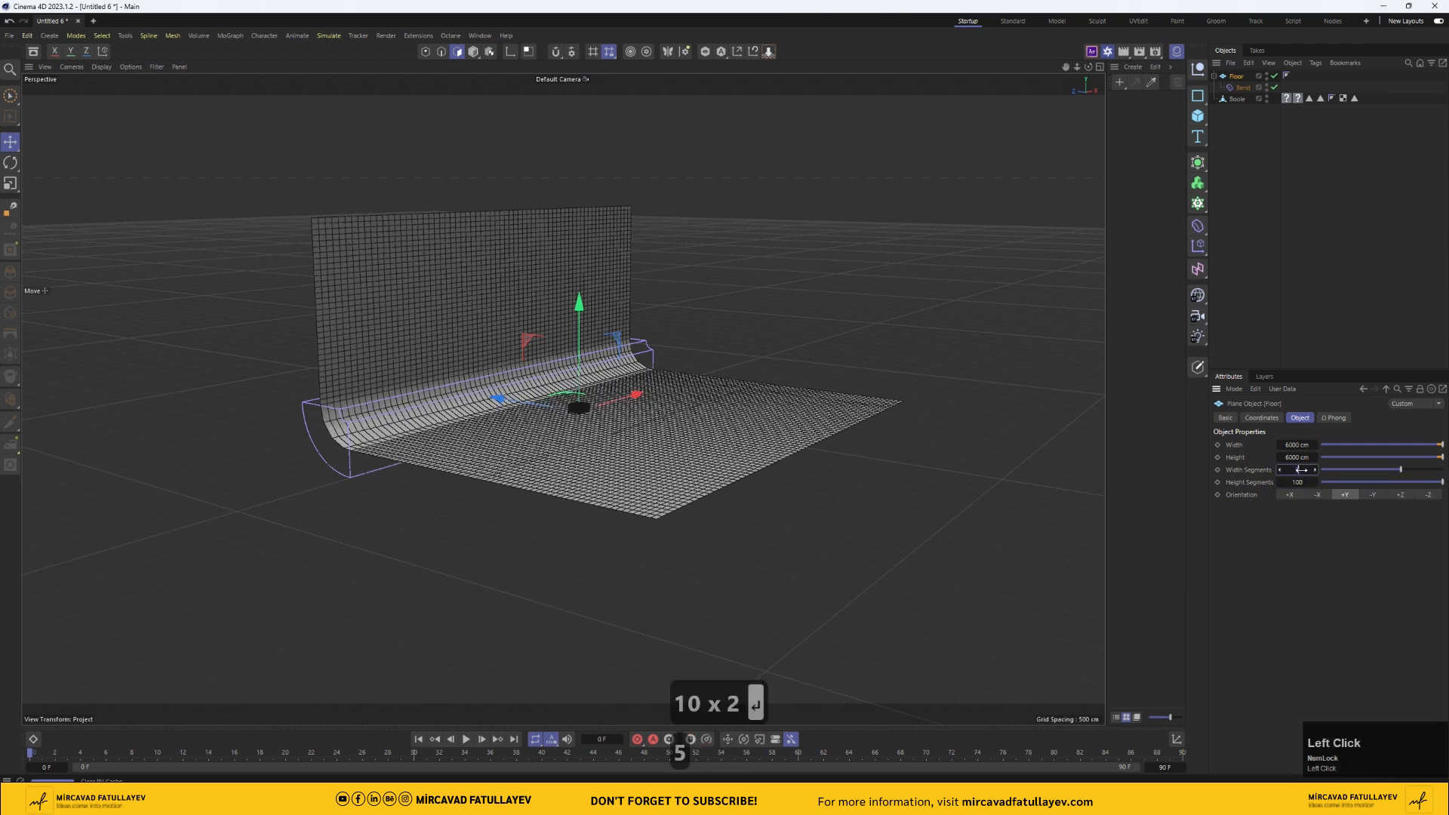
pyautogui.press('Return')
pyautogui.click(1298, 470)
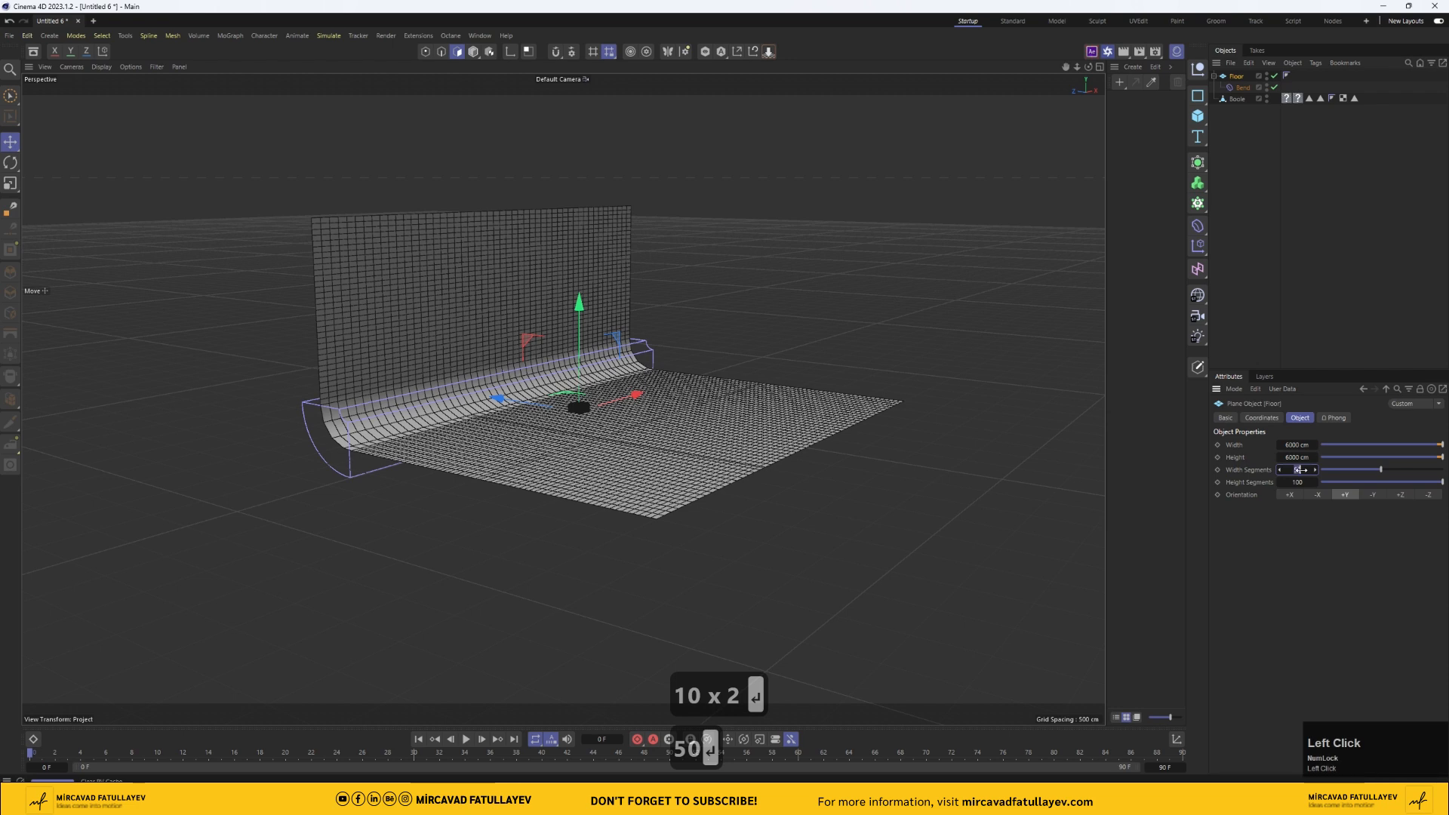
pyautogui.write('10')
pyautogui.press('Return')
pyautogui.scroll(3, 559, 388)
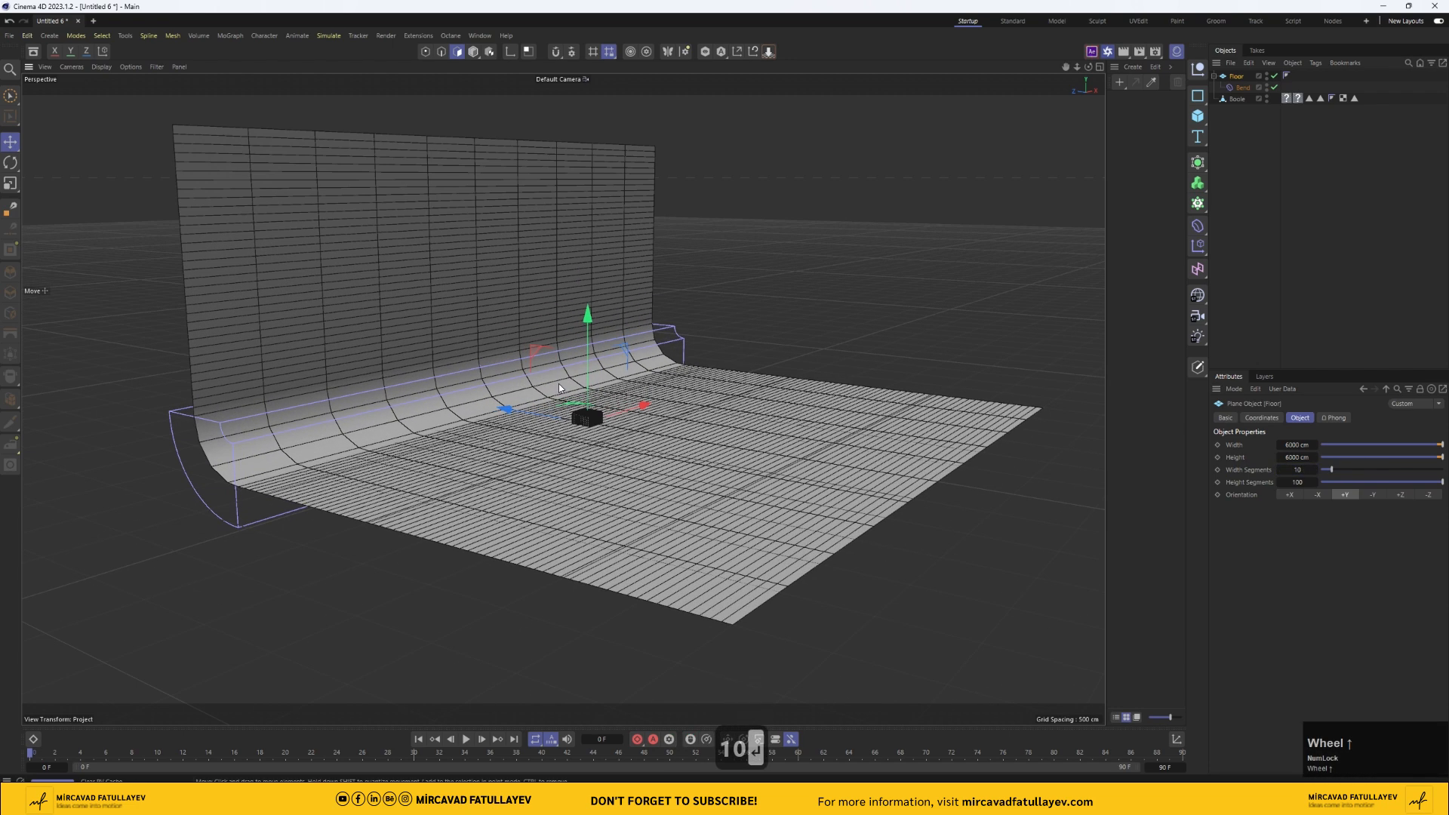
pyautogui.click(1292, 468)
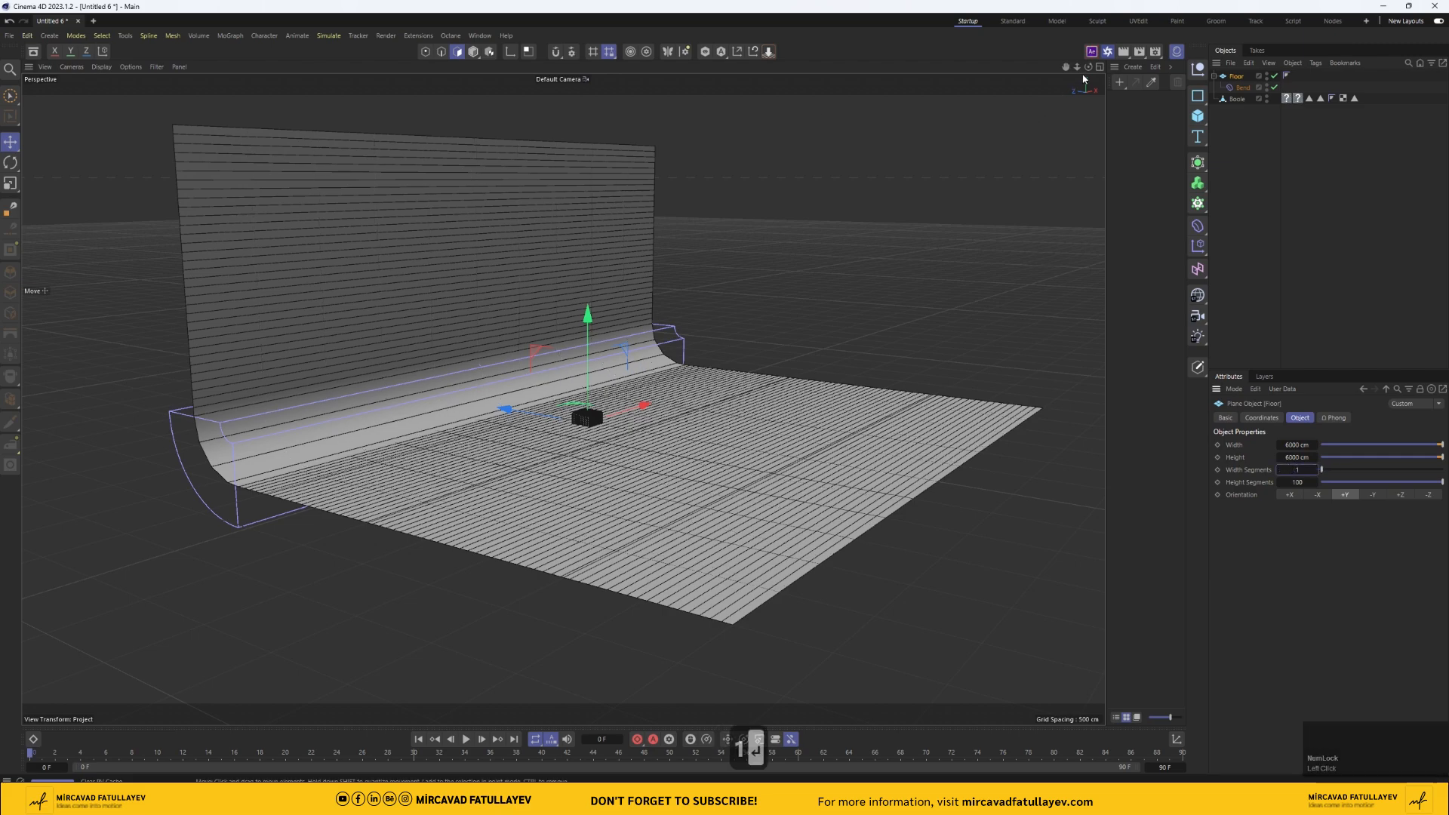
# - Switch to Model mode and select the merged dice object
pyautogui.moveTo(1088, 68); pyautogui.dragTo(1036, 70)
pyautogui.click(1239, 99)
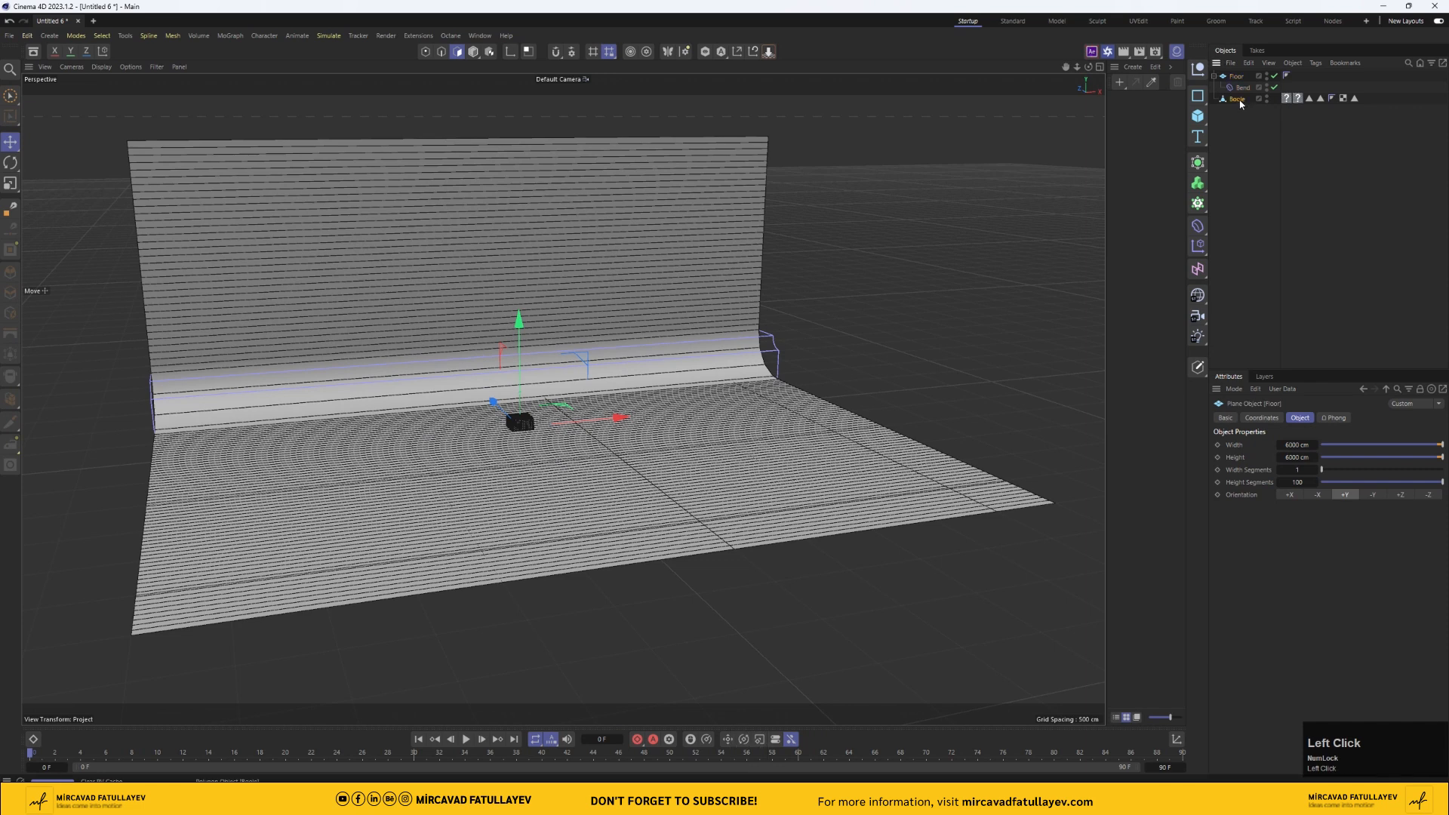
pyautogui.click(474, 51)
pyautogui.click(1241, 139)
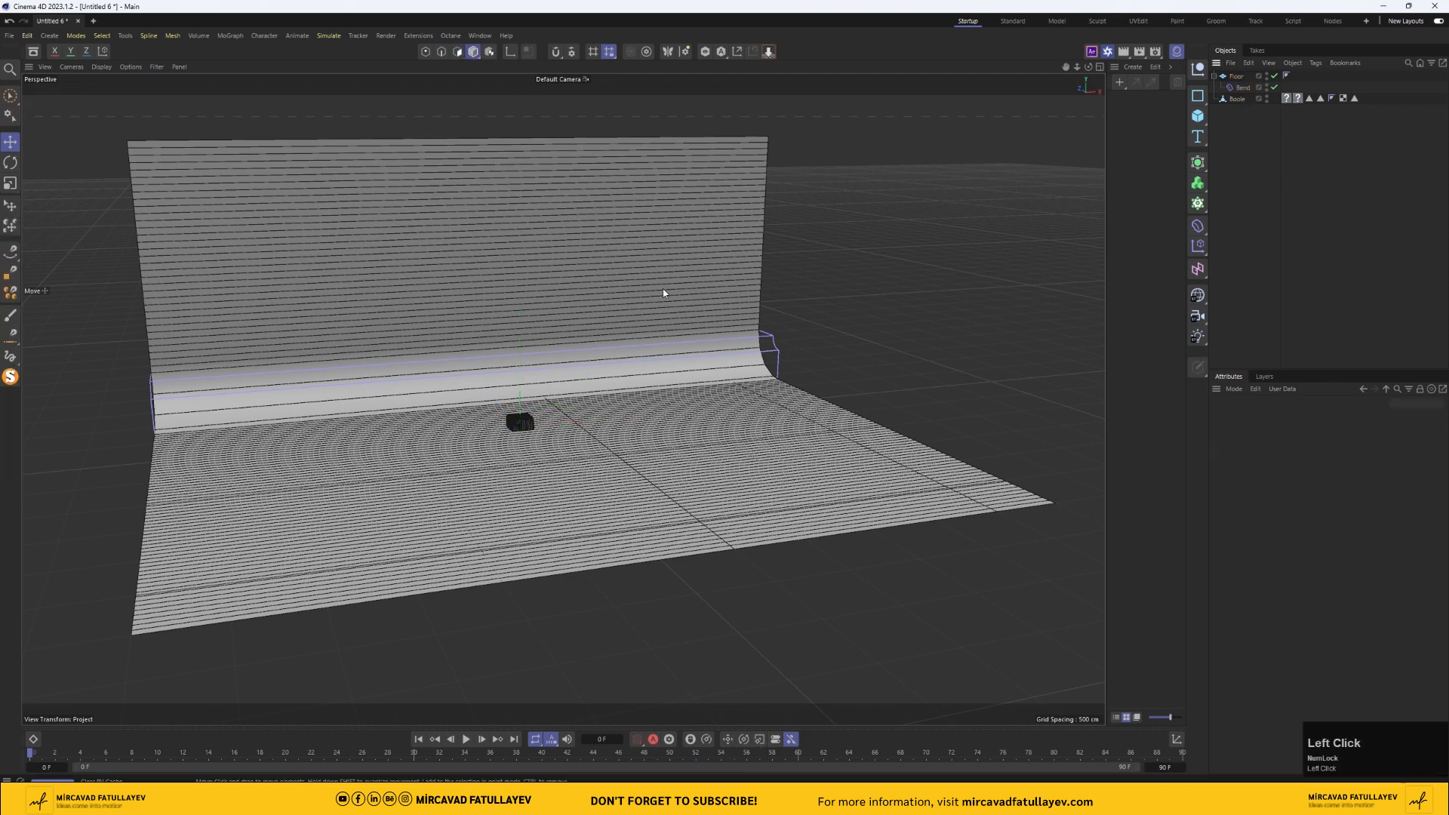
pyautogui.click(1236, 99)
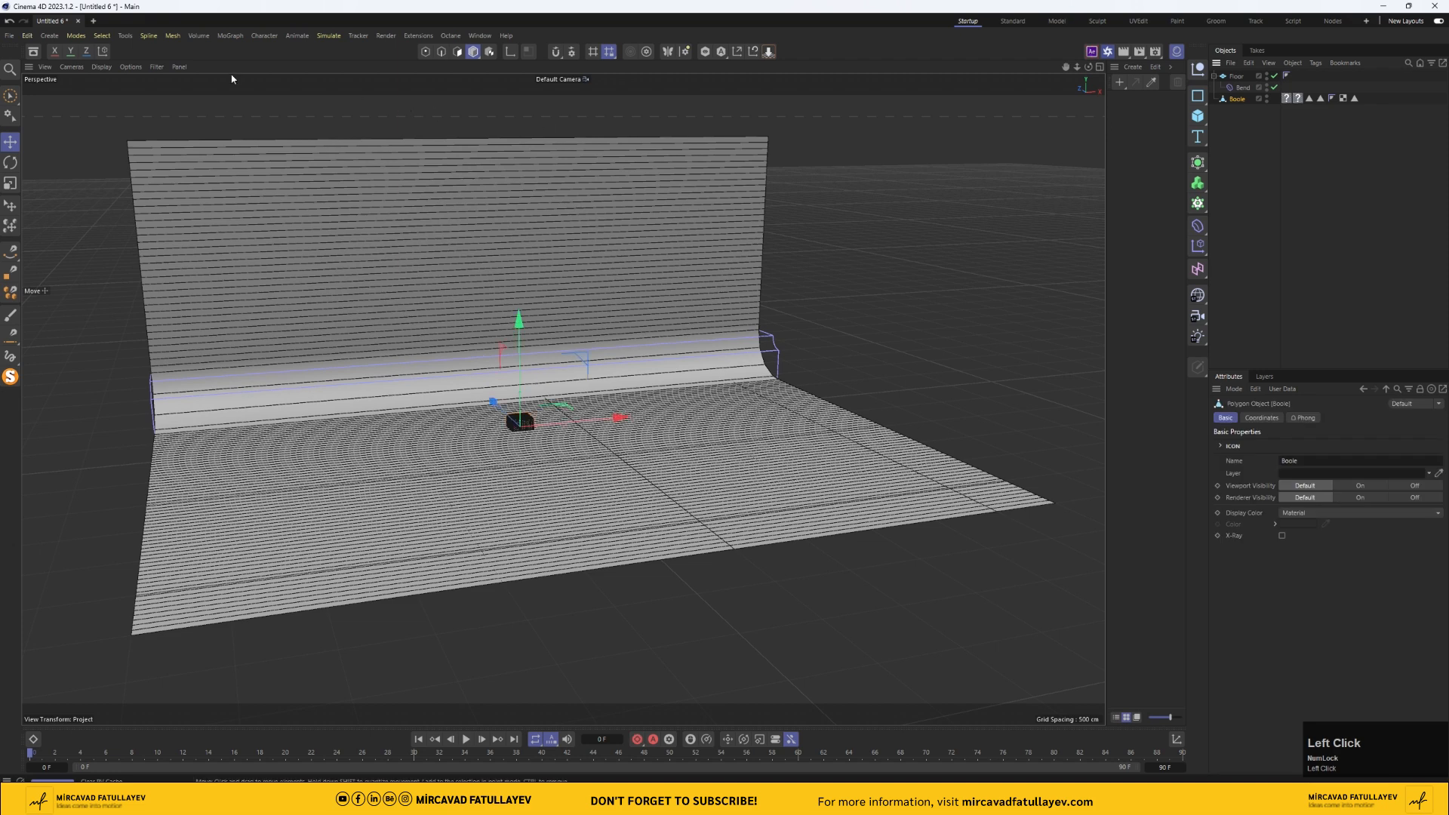
# - Display the viewport shaded without mesh lines and raise the dice along Y well above the floor
pyautogui.click(101, 67)
pyautogui.click(113, 80)
pyautogui.scroll(5, 549, 432)
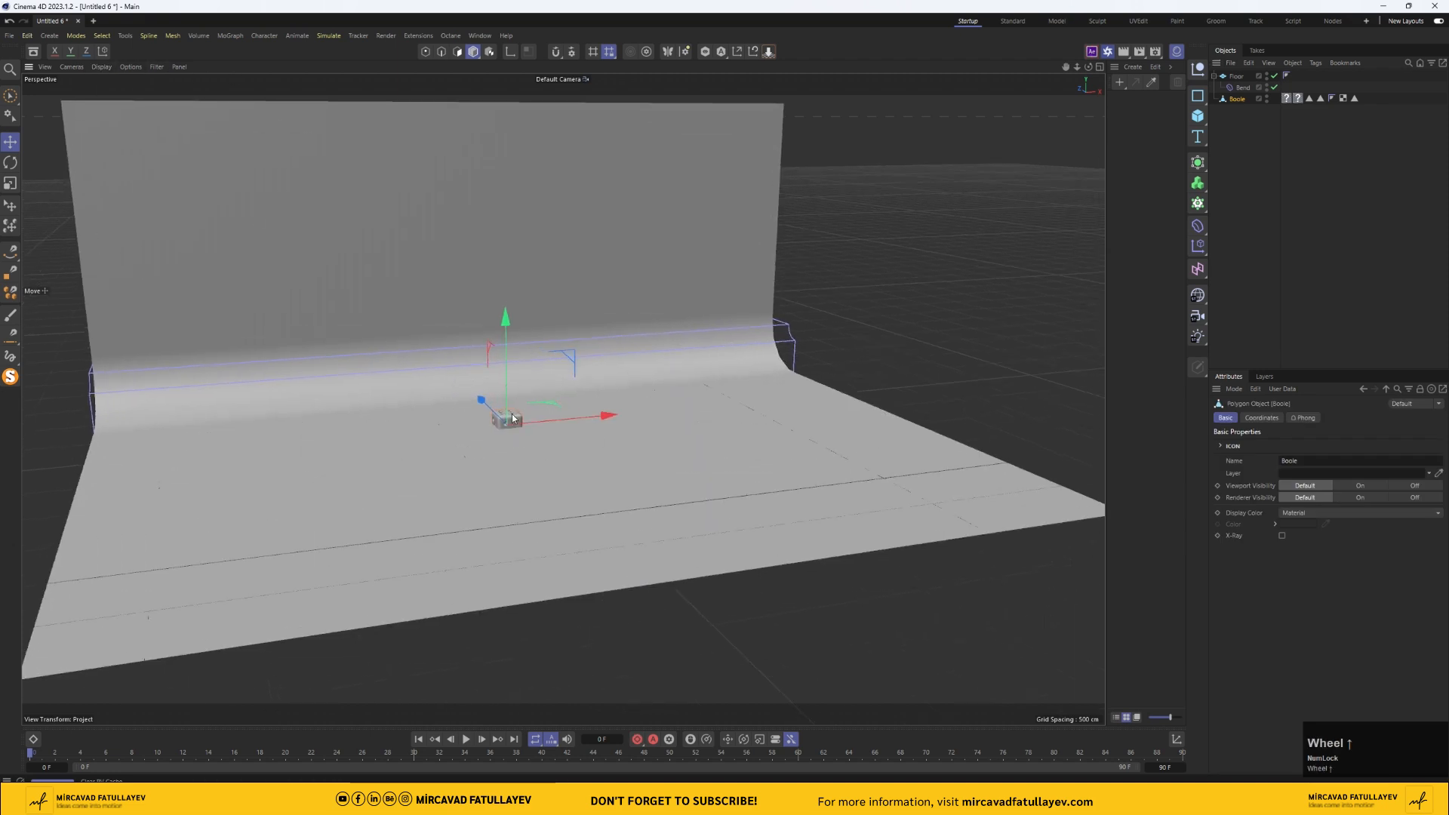
pyautogui.moveTo(503, 314); pyautogui.dragTo(500, 161)
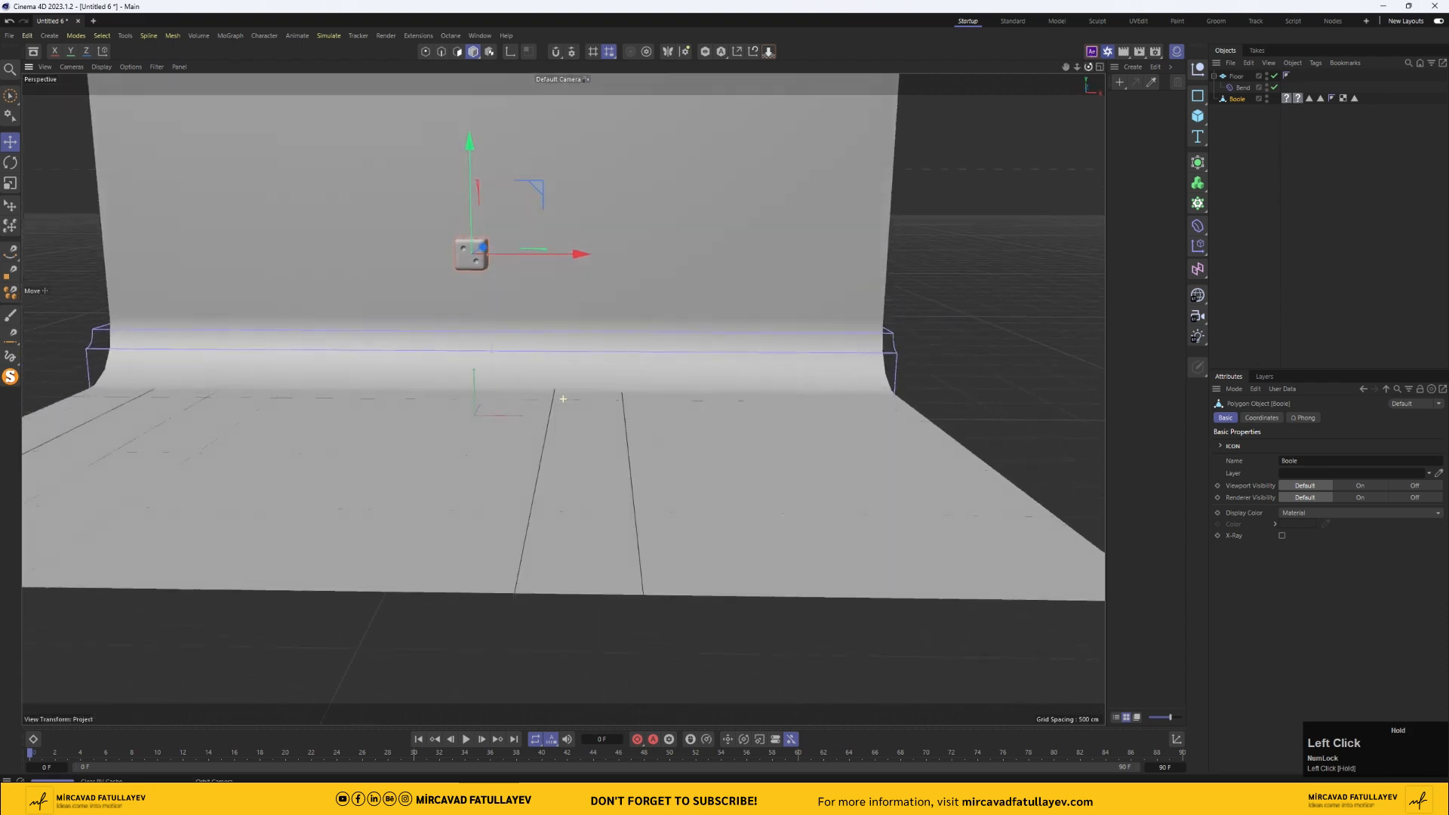
# - Place the dice in a grid Cloner, set the vertical count to 2, and widen the spacing between clones, with 257 cm in X
pyautogui.keyDown('alt'); pyautogui.click(1197, 204); pyautogui.keyUp('alt')
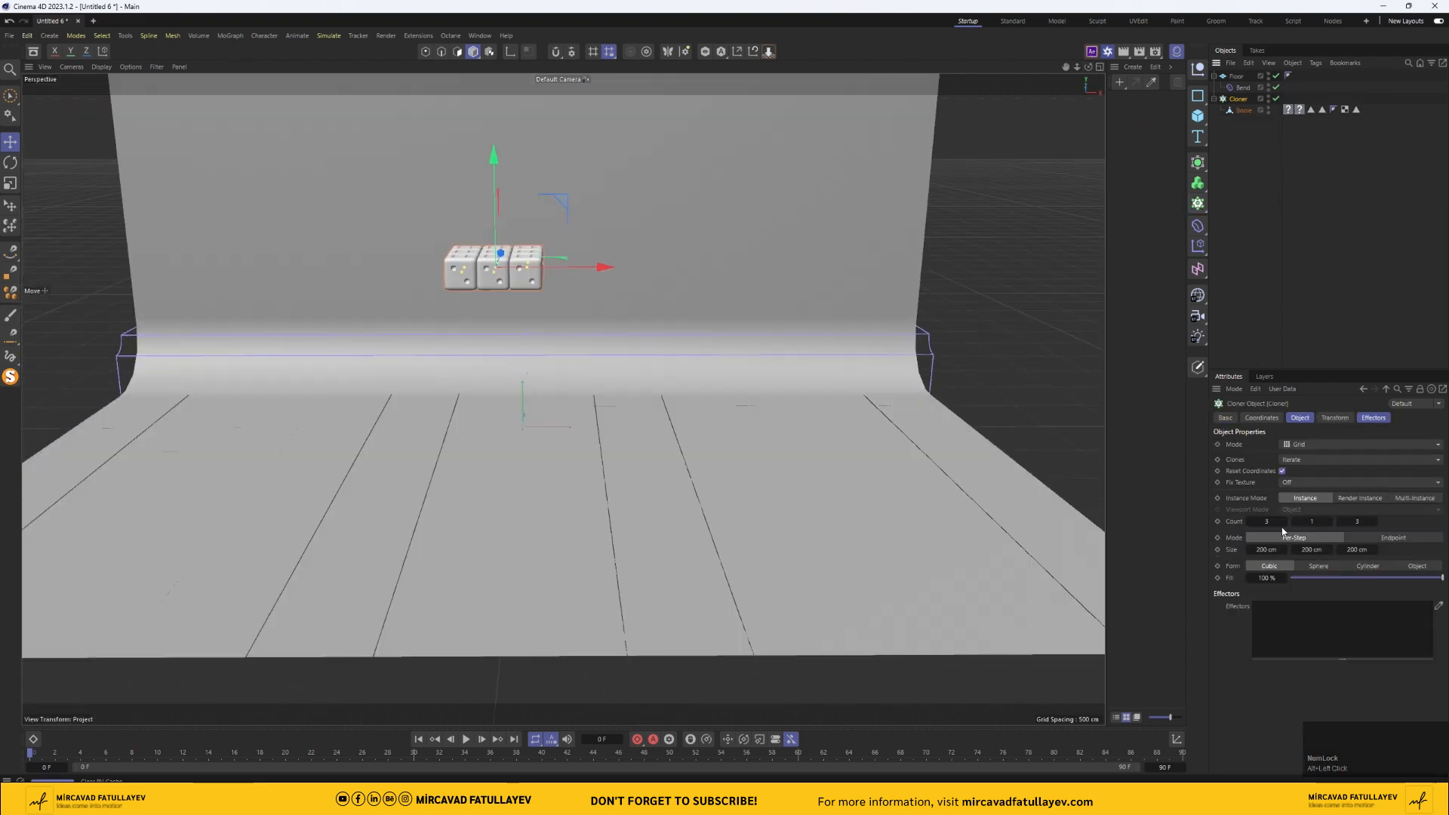
pyautogui.click(1330, 522)
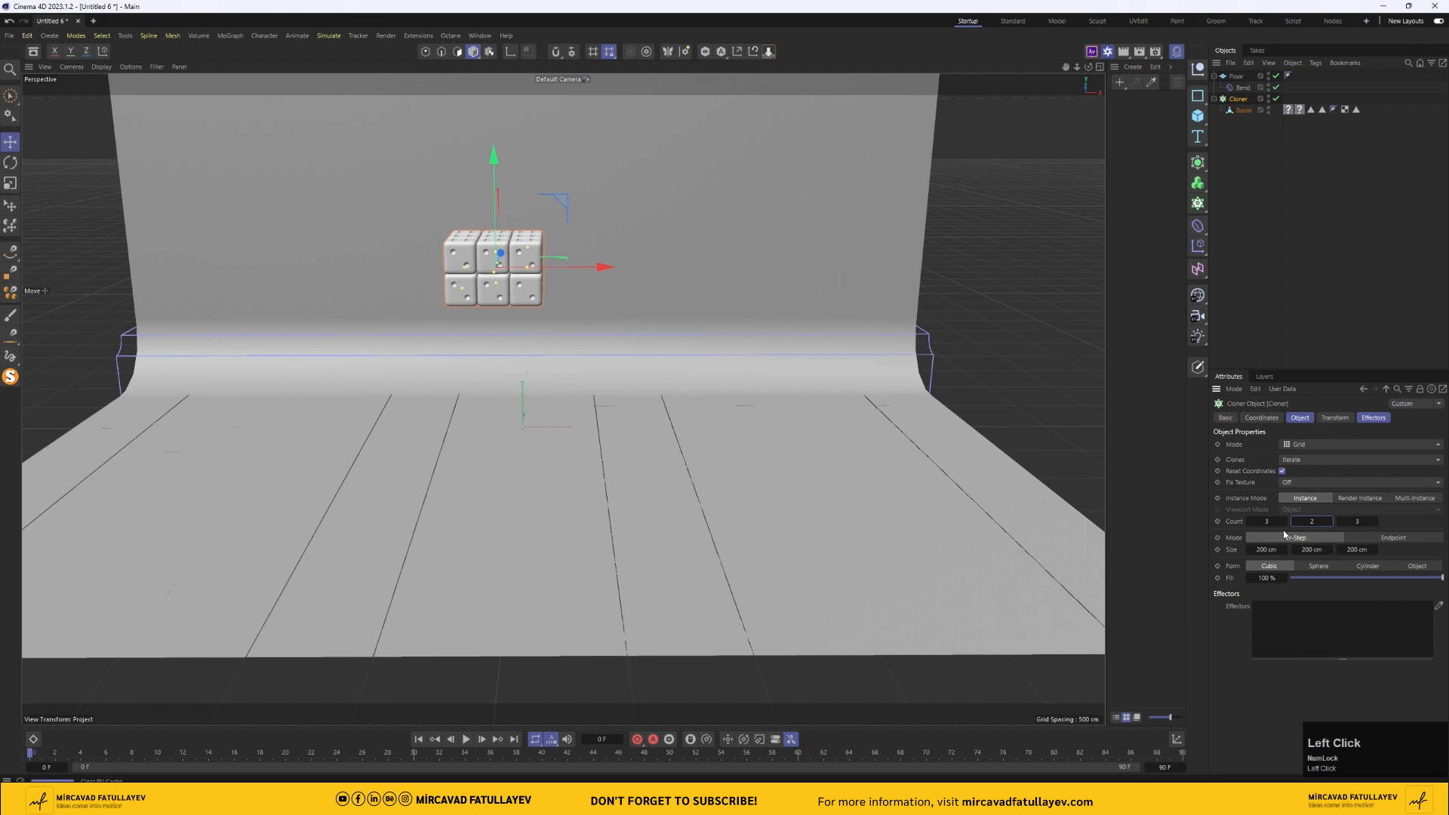
pyautogui.moveTo(1285, 550); pyautogui.dragTo(1422, 549)
pyautogui.moveTo(1088, 66); pyautogui.dragTo(950, 89)
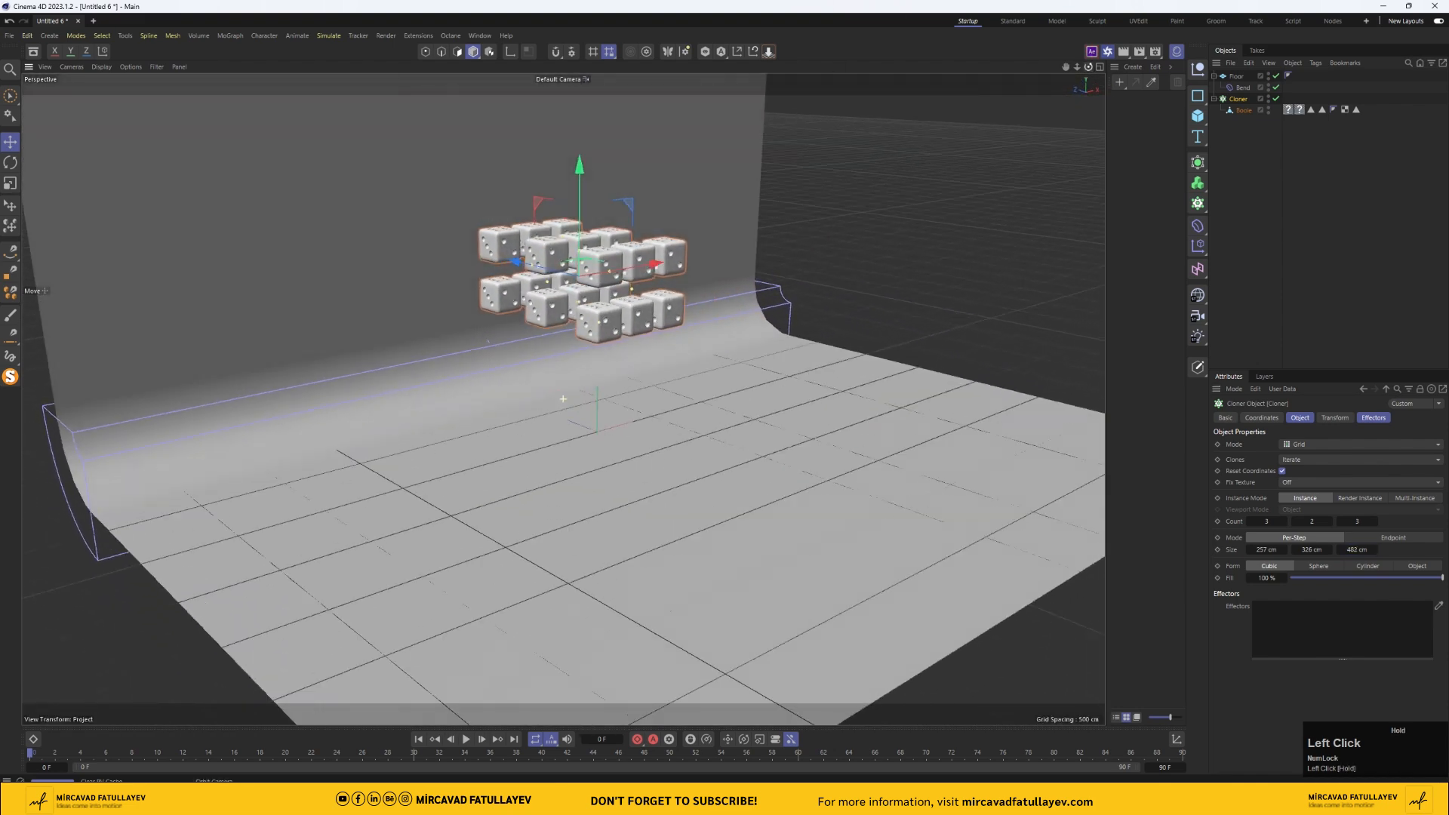
# - Set the Cloner's grid count to 1 × 5 × 1 with a 383 cm vertical size, and change its mode to Linear
pyautogui.moveTo(1331, 557)
pyautogui.mouseDown()
pyautogui.moveTo(1317, 506)
pyautogui.moveTo(1296, 532)
pyautogui.moveTo(1297, 487)
pyautogui.moveTo(1296, 551)
pyautogui.moveTo(1297, 535)
pyautogui.moveTo(1251, 537)
pyautogui.moveTo(1337, 539)
pyautogui.mouseUp()
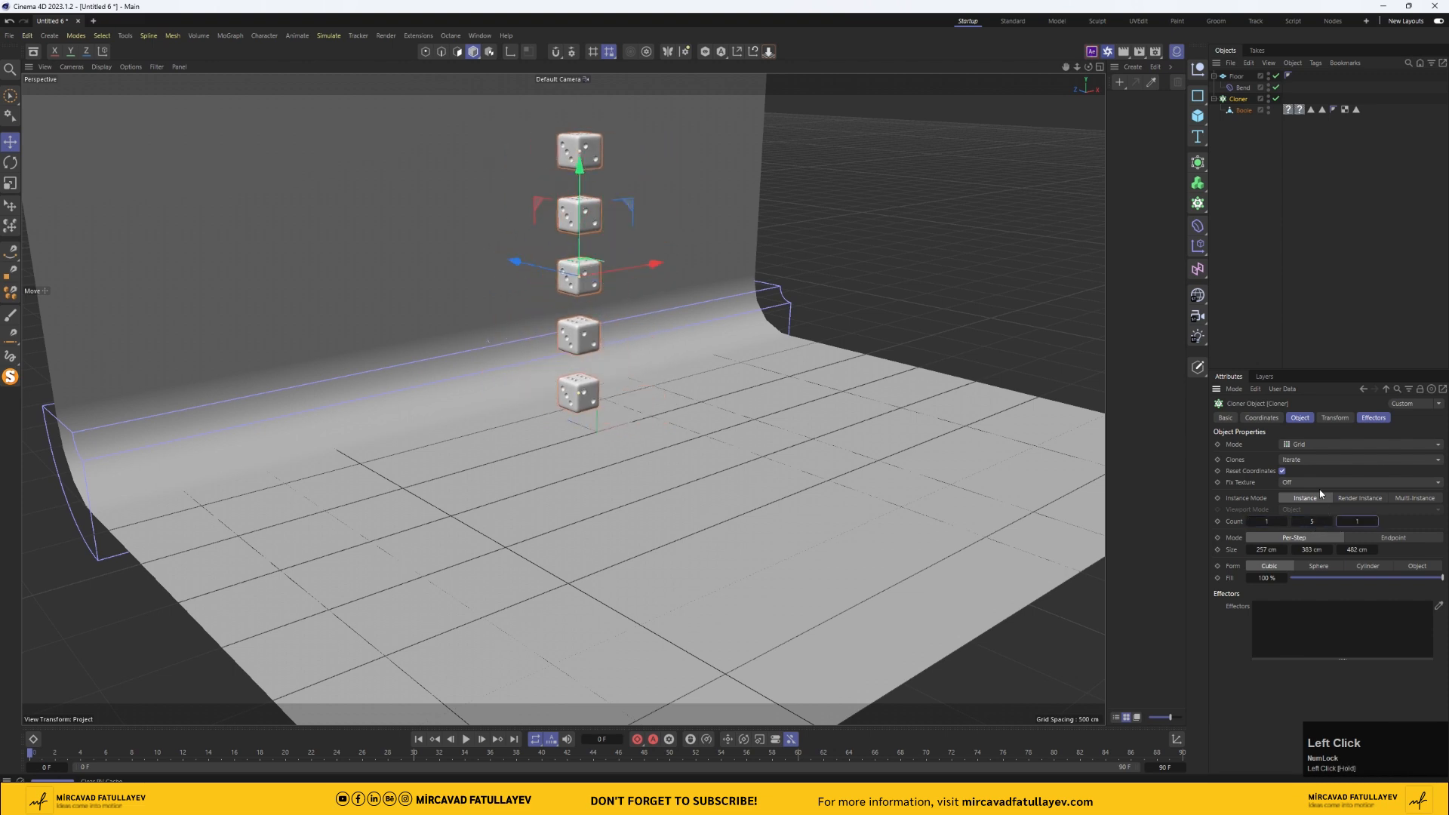
pyautogui.click(1302, 446)
pyautogui.click(1291, 457)
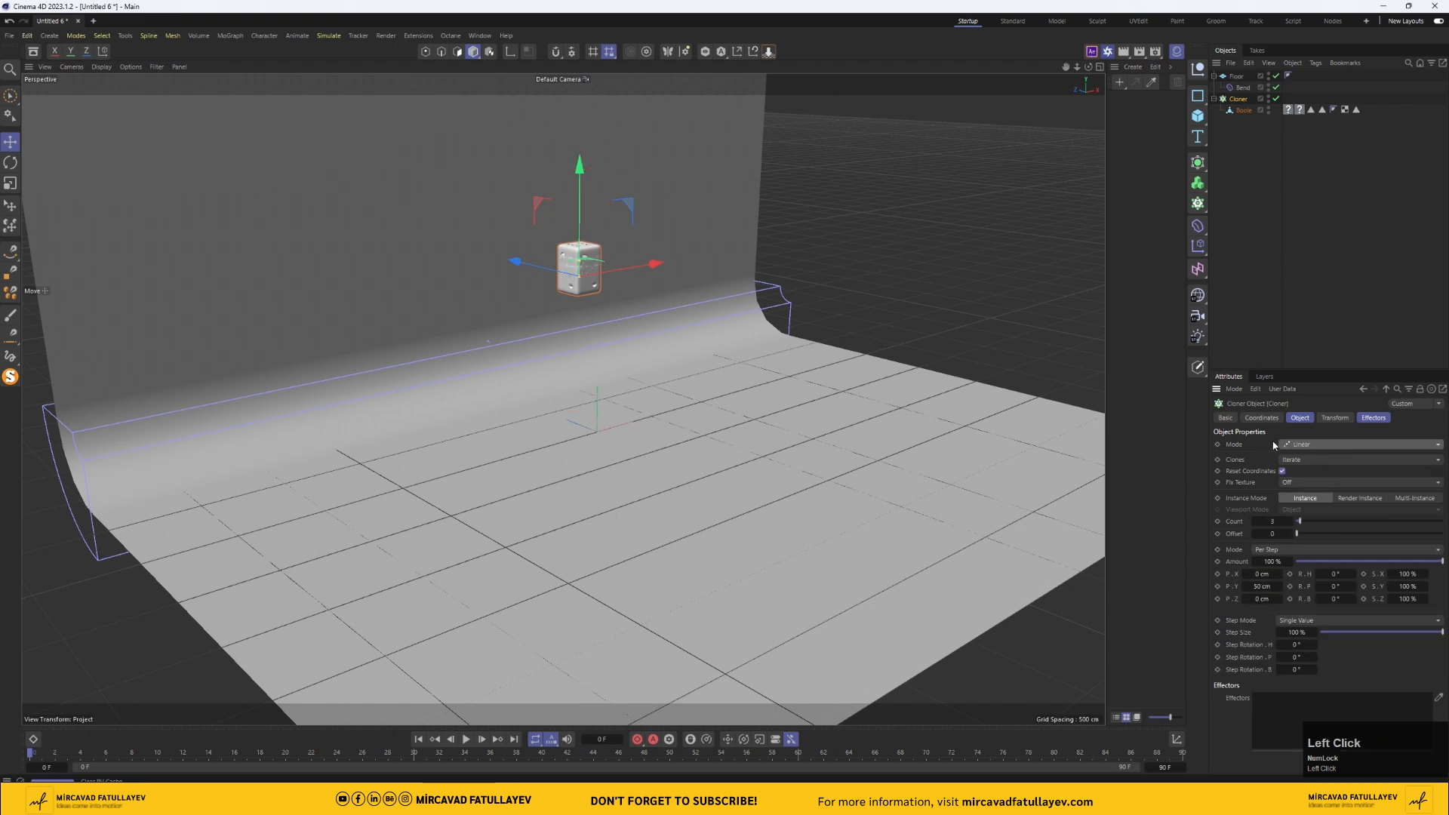
# - Set the linear Cloner's count to 9 and its per-step Y offset to 214 cm
pyautogui.moveTo(1278, 587); pyautogui.dragTo(1283, 586)
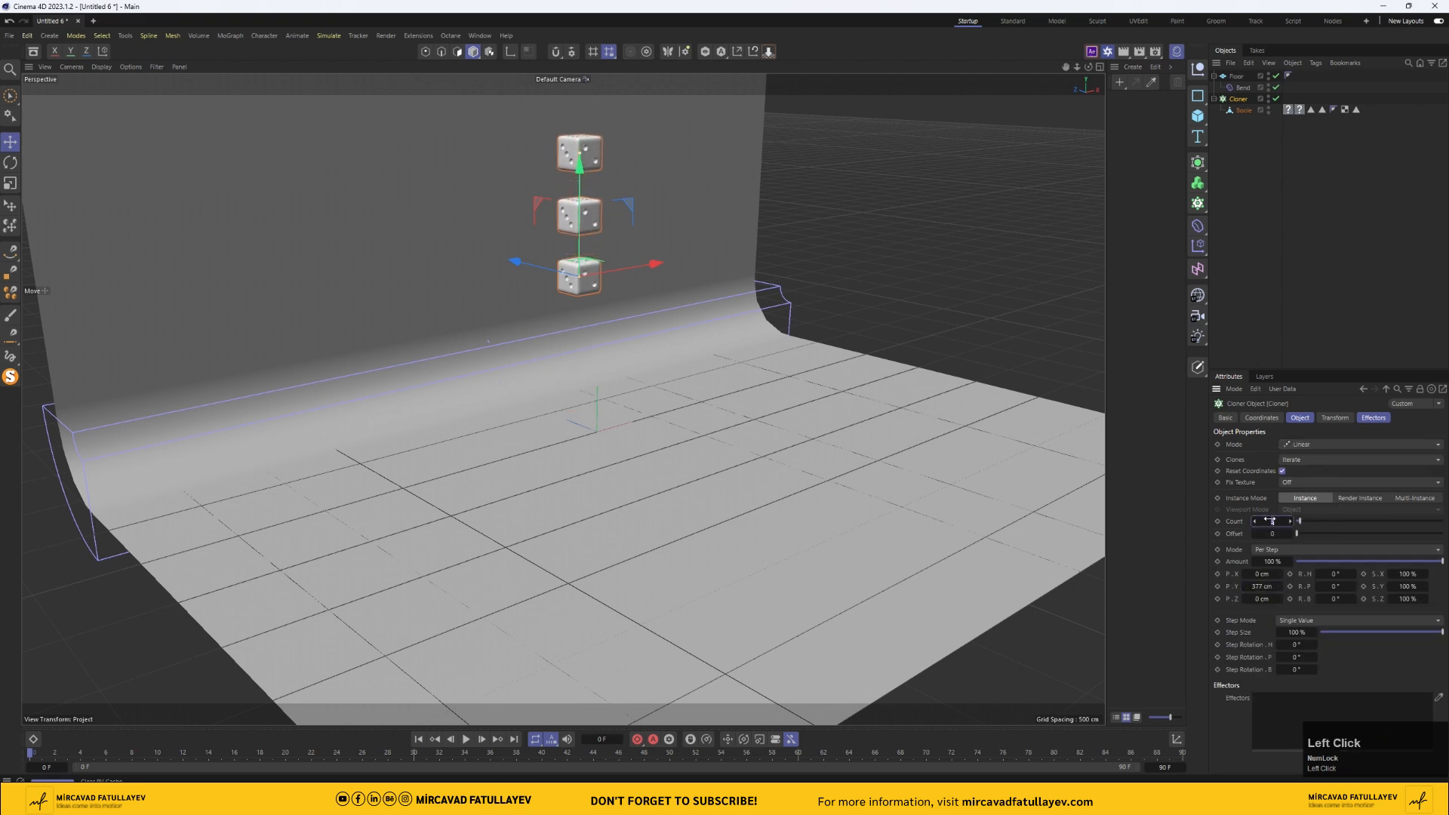
pyautogui.write('6')
pyautogui.press('Return')
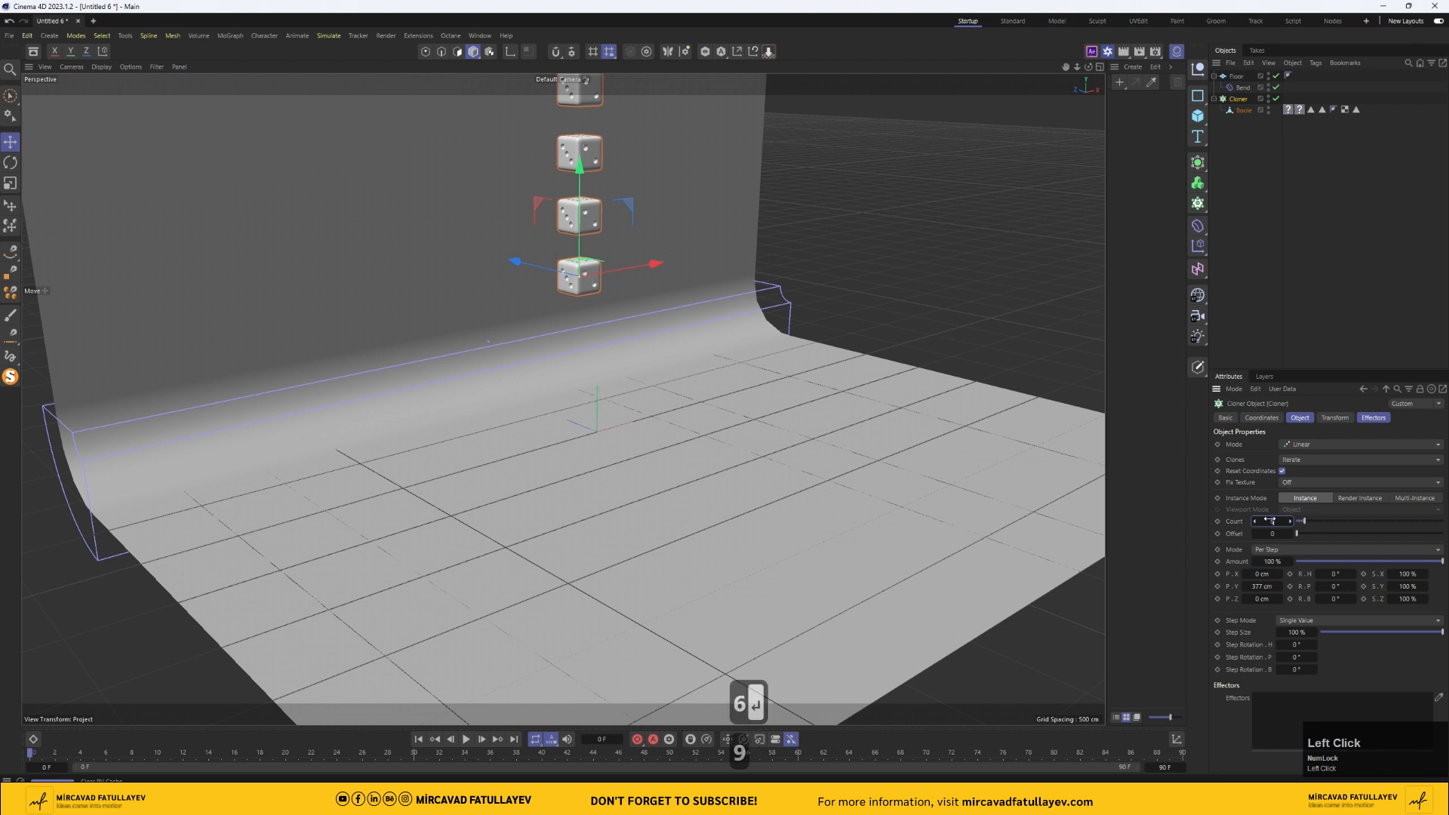
pyautogui.write('9')
pyautogui.press('Return')
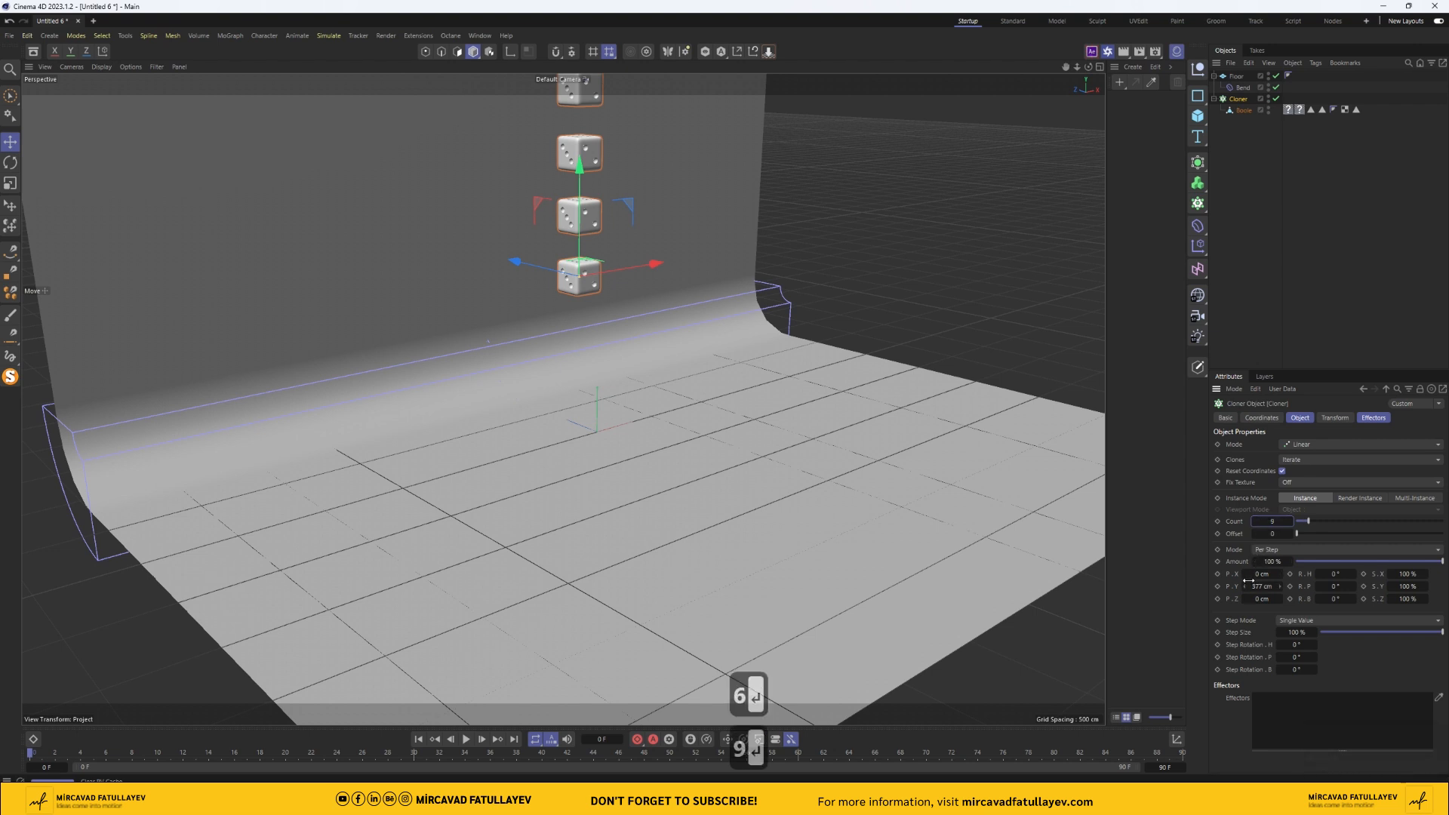
pyautogui.moveTo(1246, 589); pyautogui.dragTo(720, 206)
# - Add a Random effector to the dice Cloner and set its Y position variation to 0 cm
pyautogui.click(230, 35)
pyautogui.moveTo(259, 59)
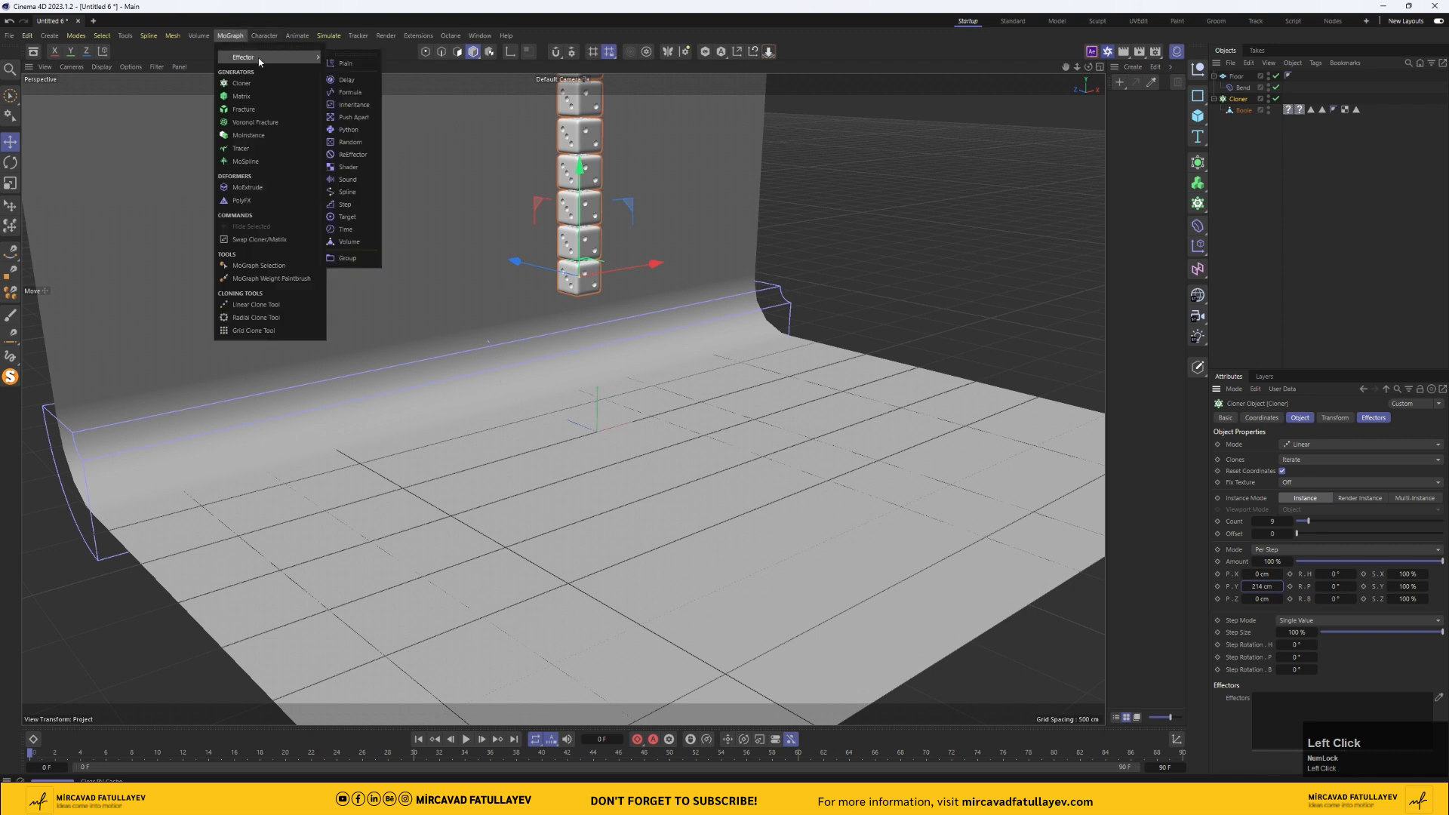
pyautogui.click(351, 141)
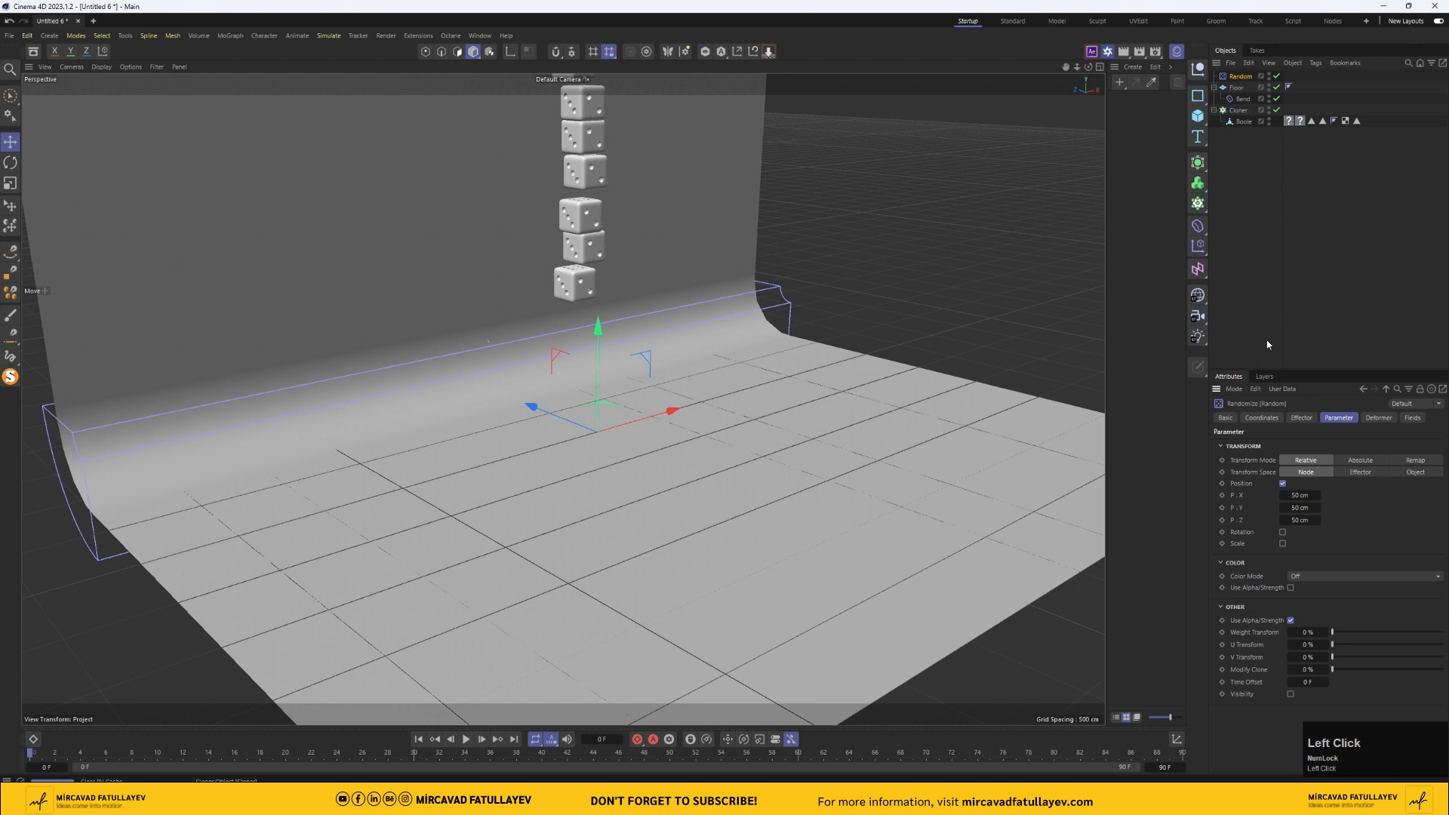
pyautogui.moveTo(1322, 507); pyautogui.dragTo(1305, 507)
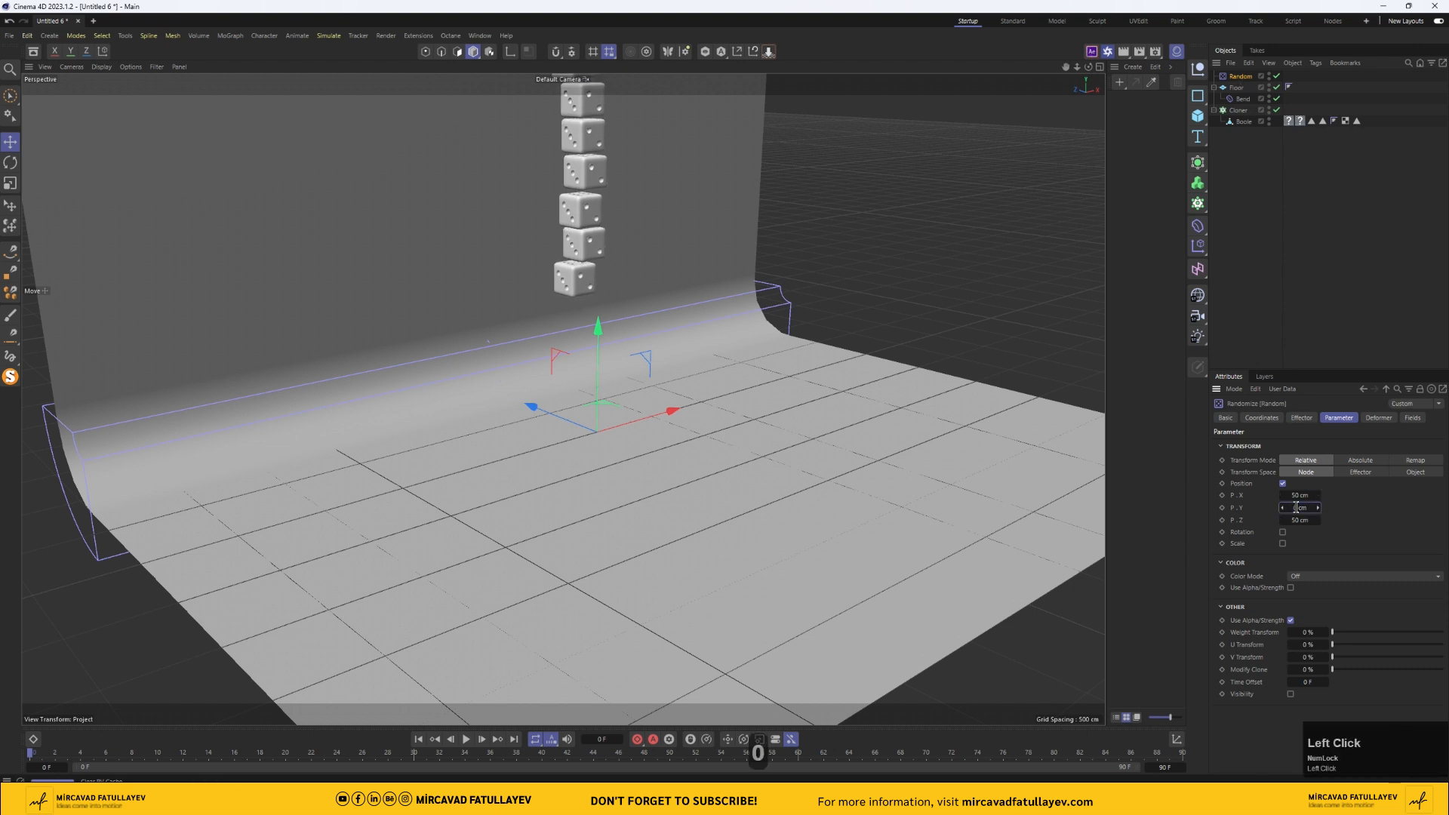
pyautogui.press('Return')
# - Scatter the dice horizontally by raising the Random effector's position variation to 478 cm in X and widening it in Z
pyautogui.moveTo(1318, 495); pyautogui.dragTo(1351, 519)
pyautogui.moveTo(1087, 68); pyautogui.dragTo(1119, 257)
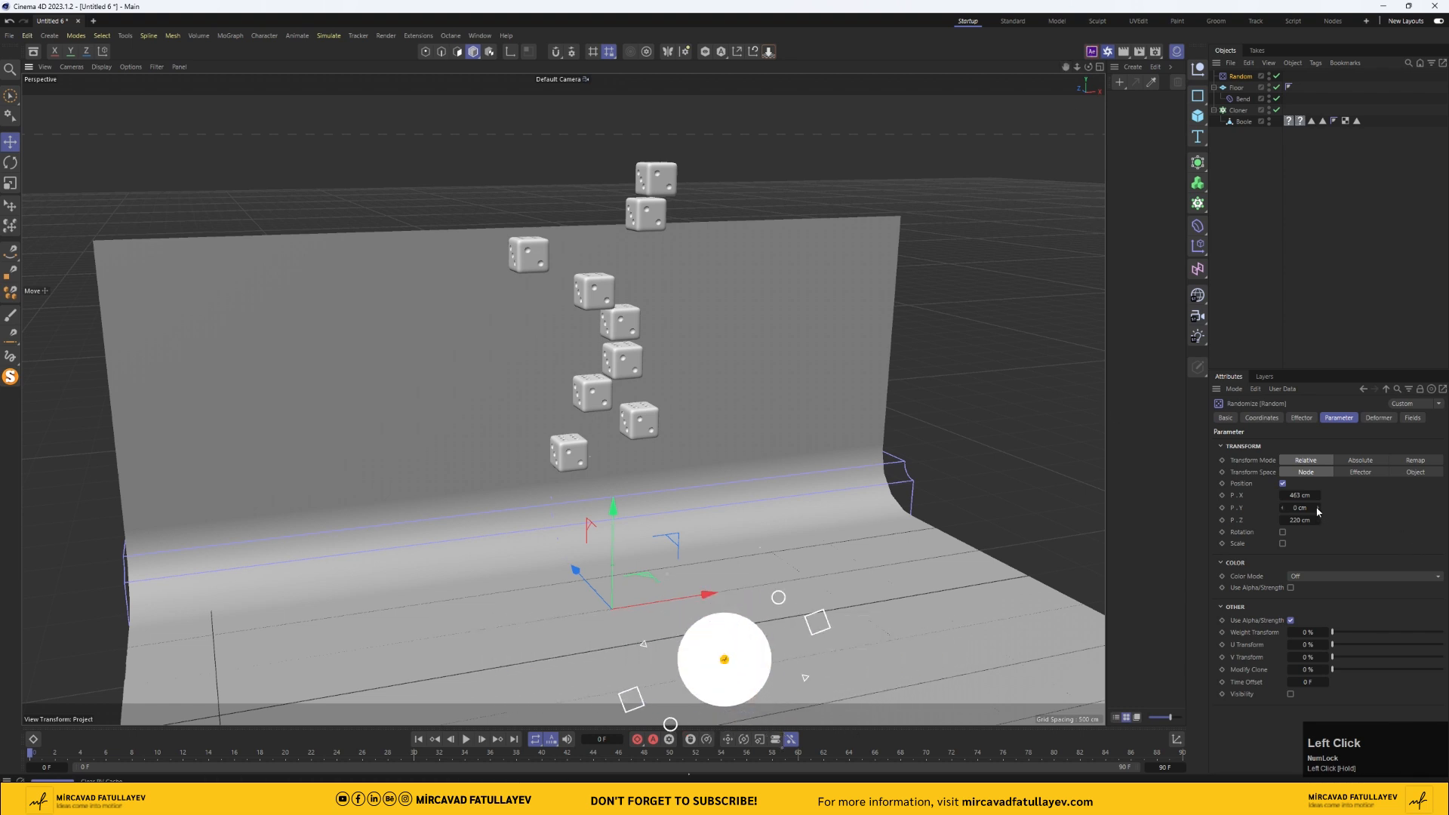
pyautogui.moveTo(1317, 495); pyautogui.dragTo(1318, 522)
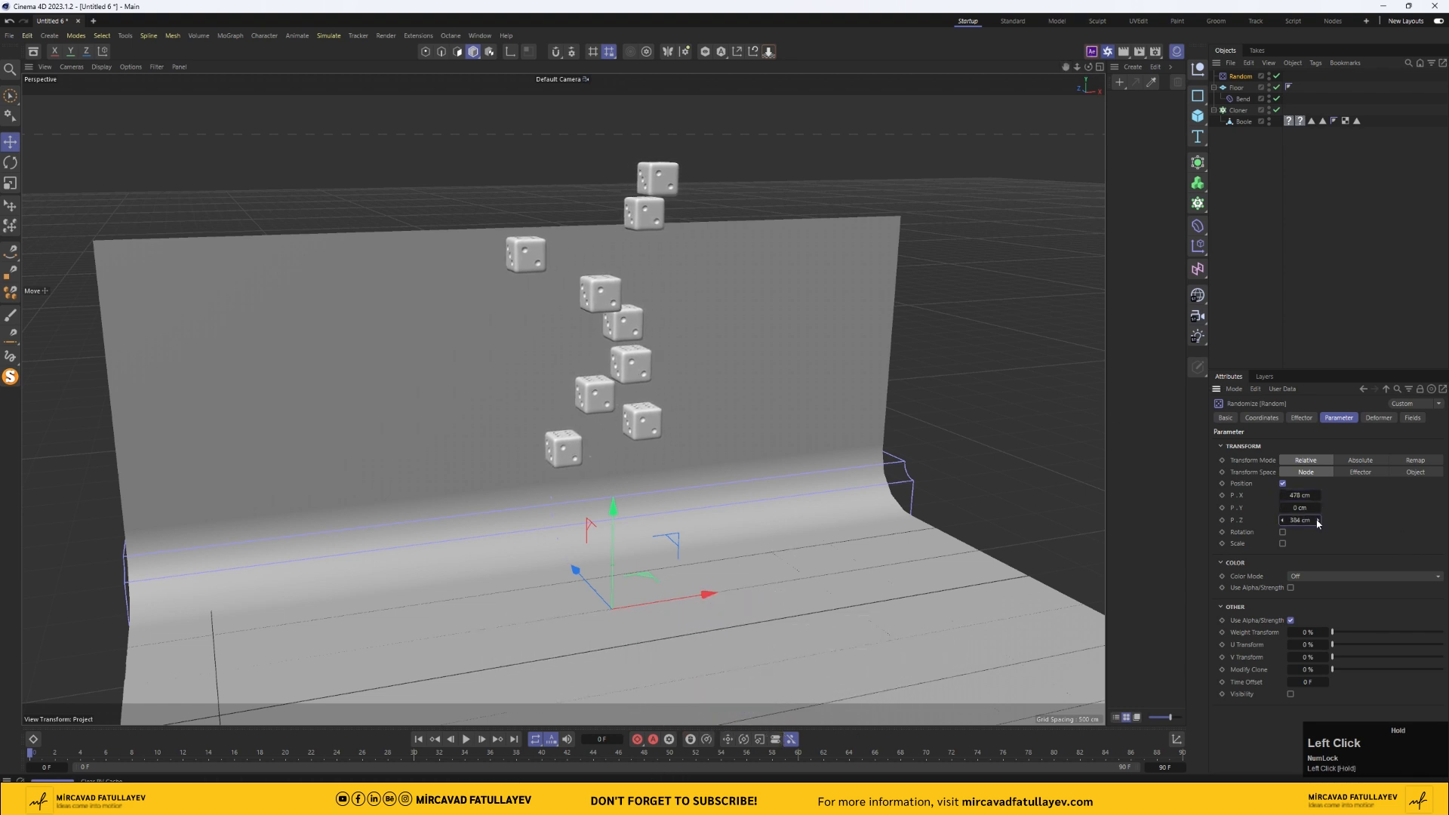
# - Make the Cloner editable and lower its two topmost dice along Y, closer to the other dice
pyautogui.click(1245, 111)
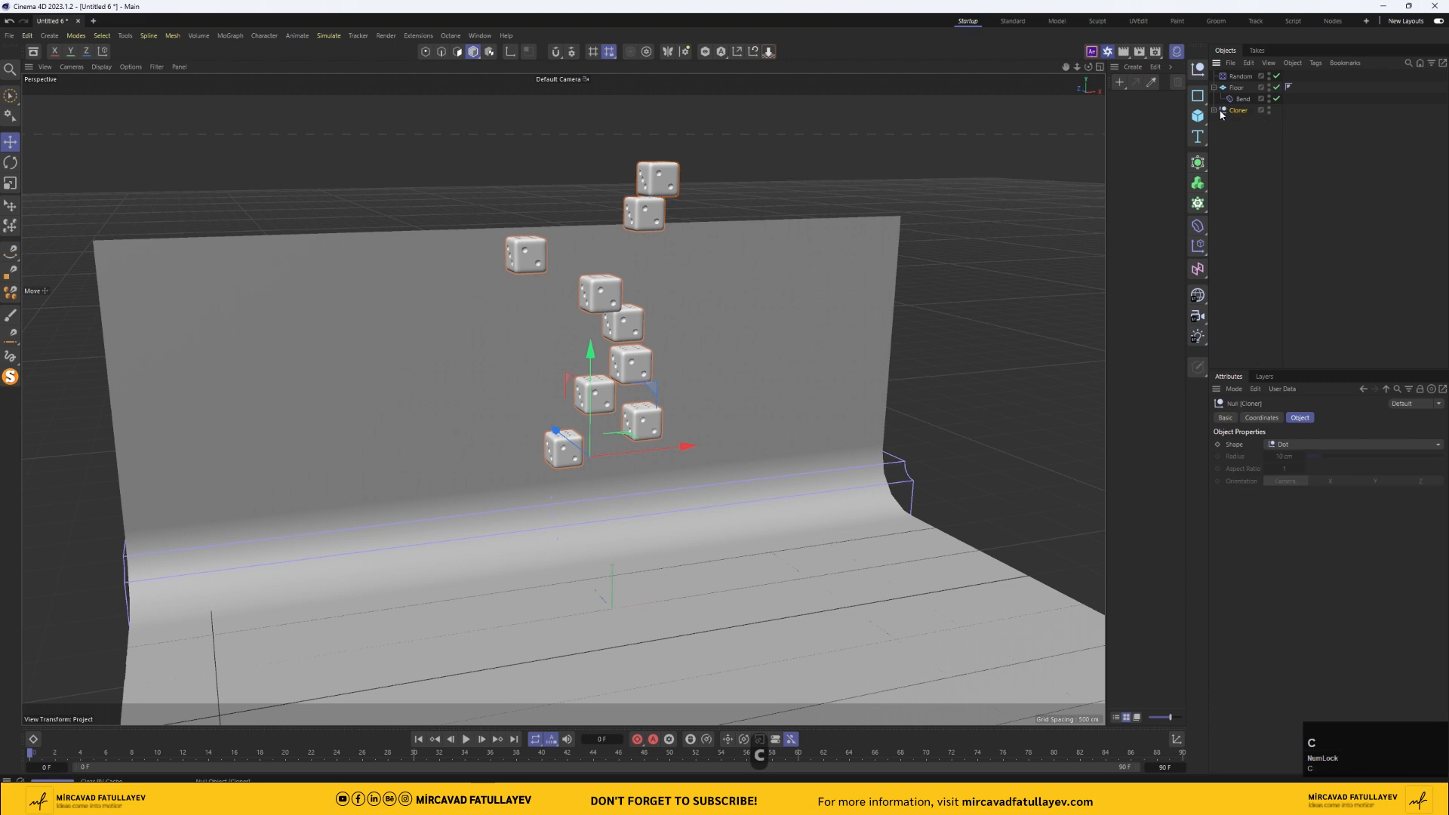
pyautogui.press('c')
pyautogui.click(667, 179)
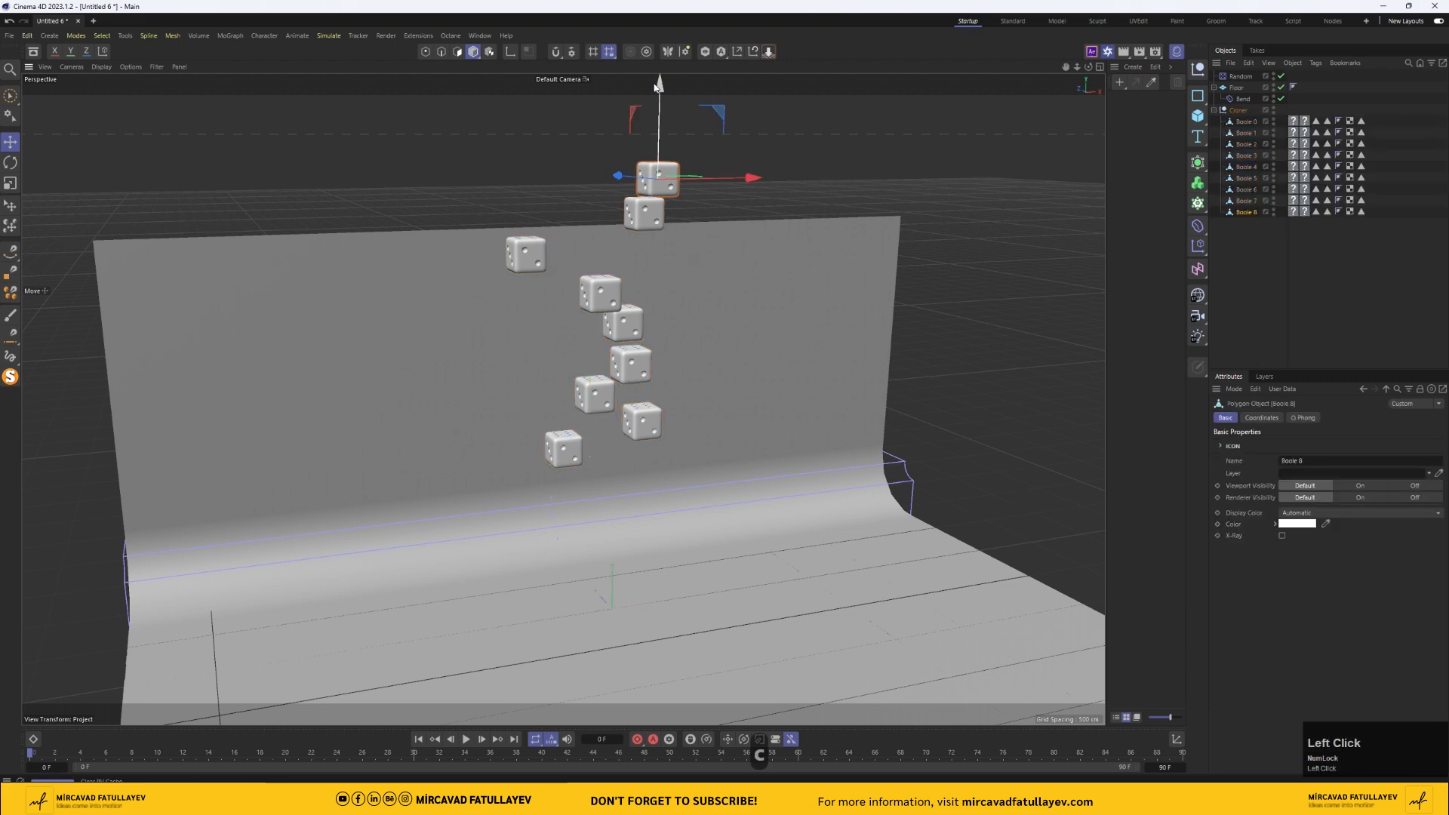
pyautogui.moveTo(679, 231); pyautogui.dragTo(694, 199)
pyautogui.click(641, 214)
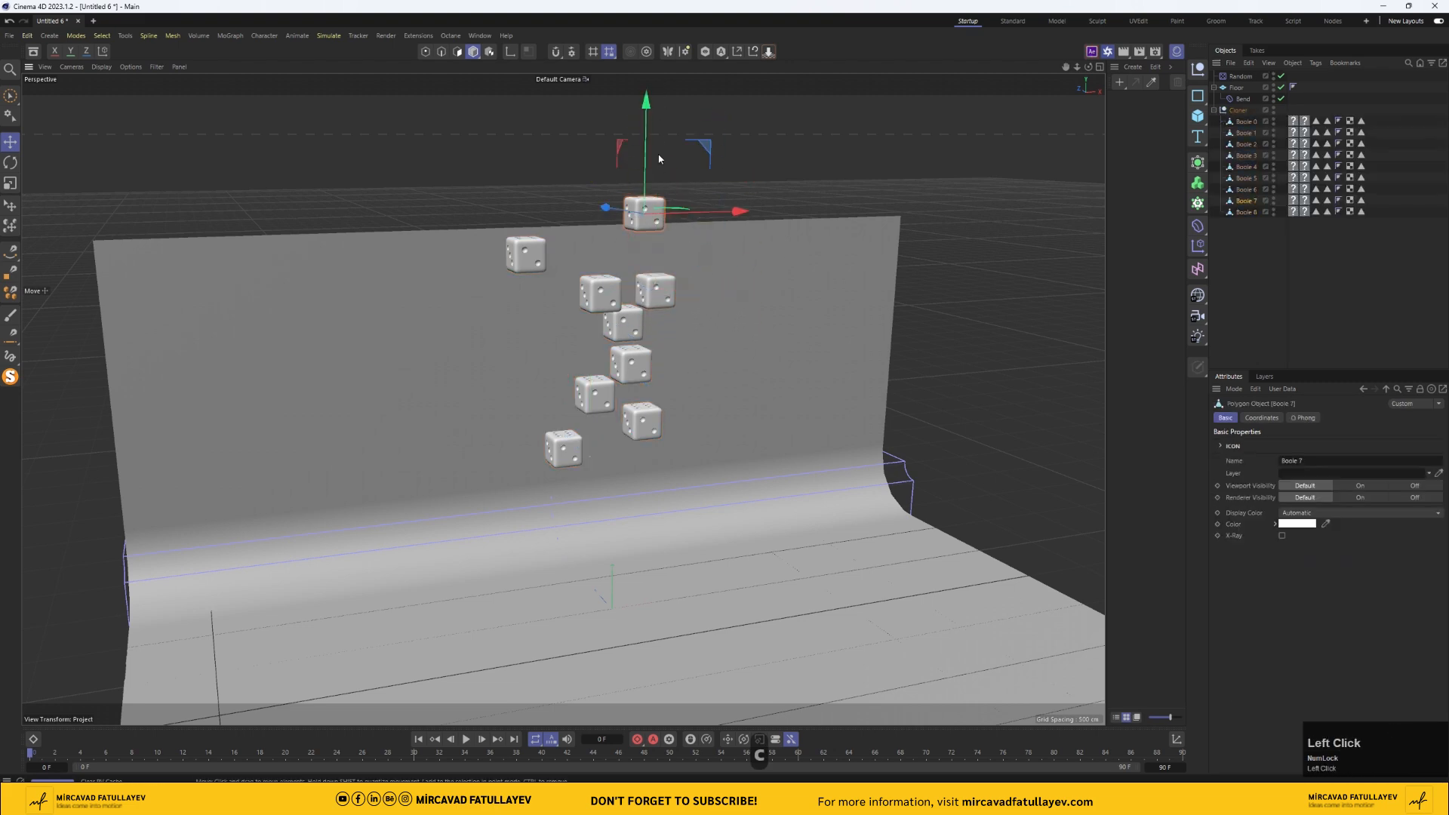
pyautogui.moveTo(646, 153); pyautogui.dragTo(648, 189)
# - Lower the outlying dice Boole 6 along Y and shift it along X towards the rest of the group
pyautogui.moveTo(1088, 67); pyautogui.dragTo(1063, 50)
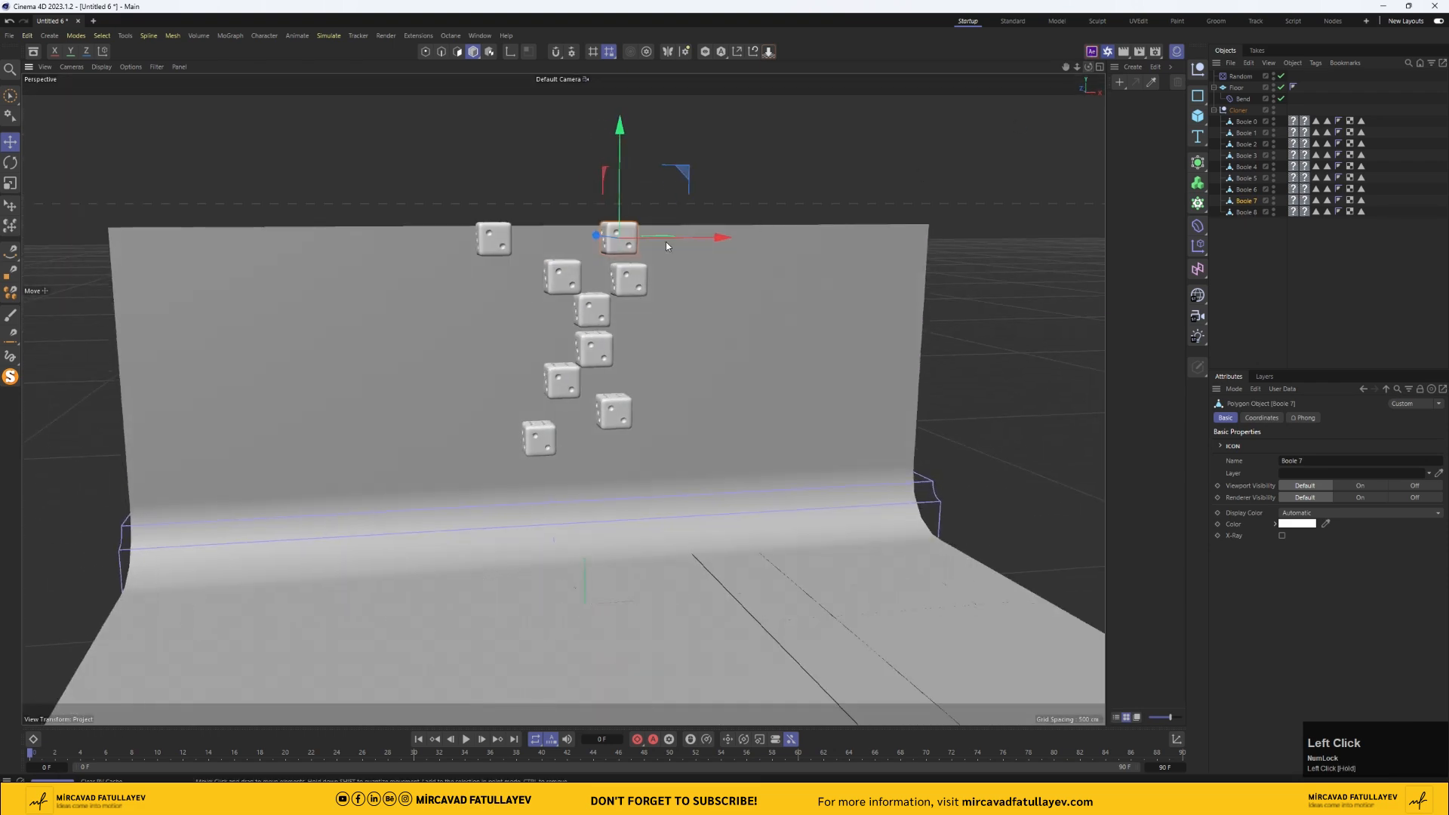
pyautogui.click(501, 243)
pyautogui.moveTo(495, 184); pyautogui.dragTo(535, 297)
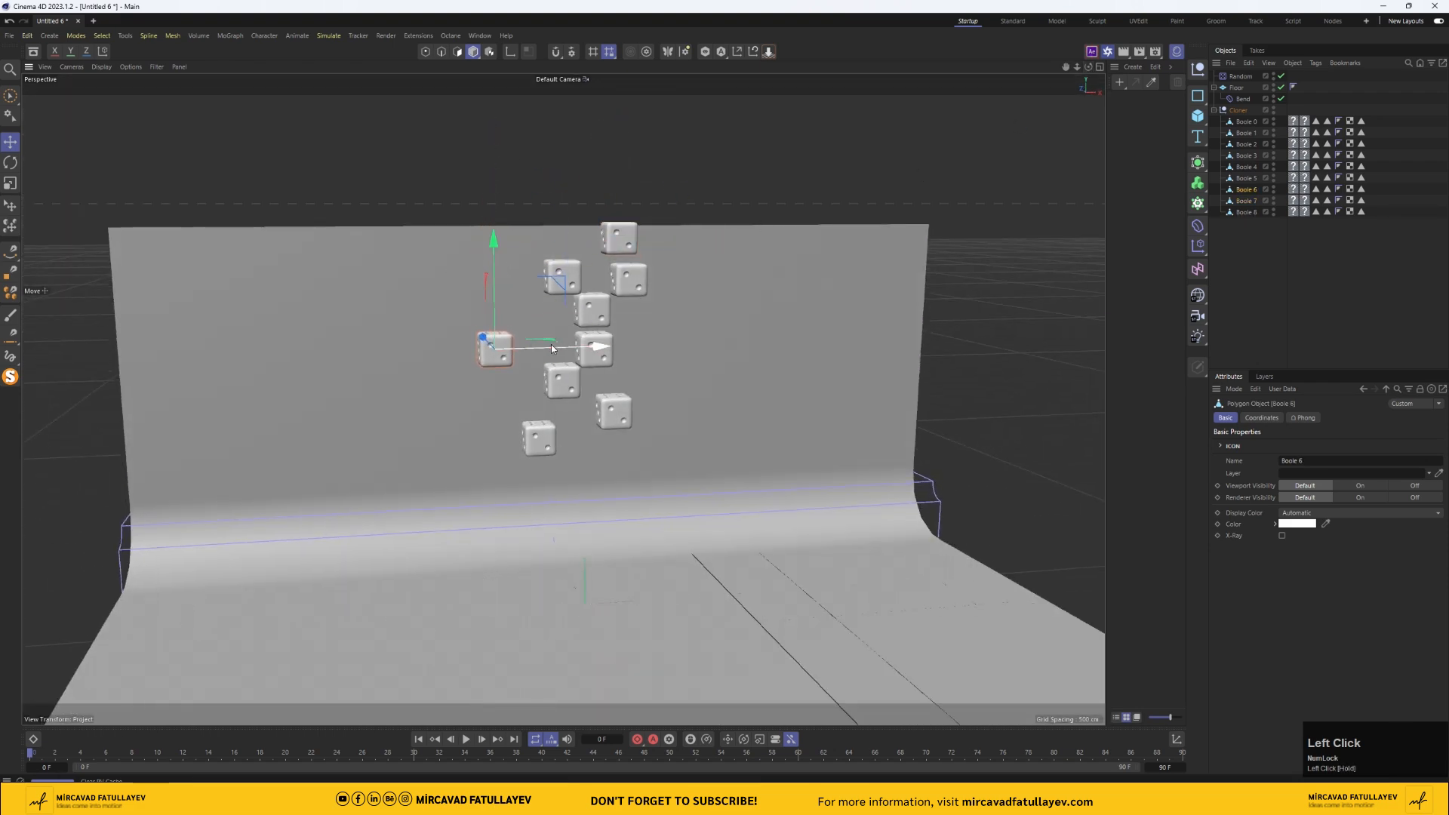
pyautogui.moveTo(552, 349); pyautogui.dragTo(596, 333)
pyautogui.moveTo(540, 252); pyautogui.dragTo(540, 233)
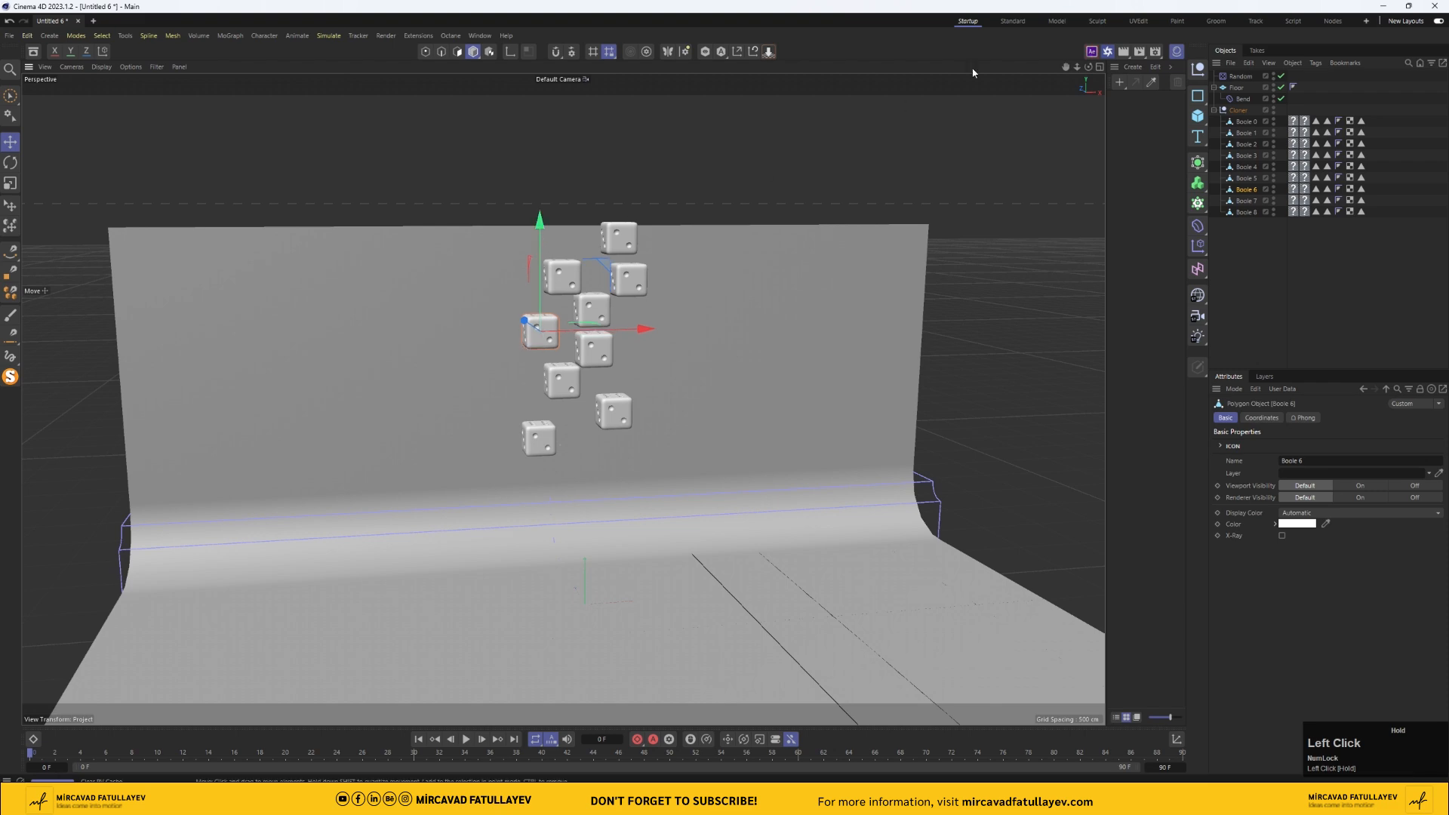
# - Give the Floor a Bullet Collider Body tag and set its collision shape to Static Mesh
pyautogui.moveTo(1088, 66); pyautogui.dragTo(1015, 47)
pyautogui.click(1241, 97)
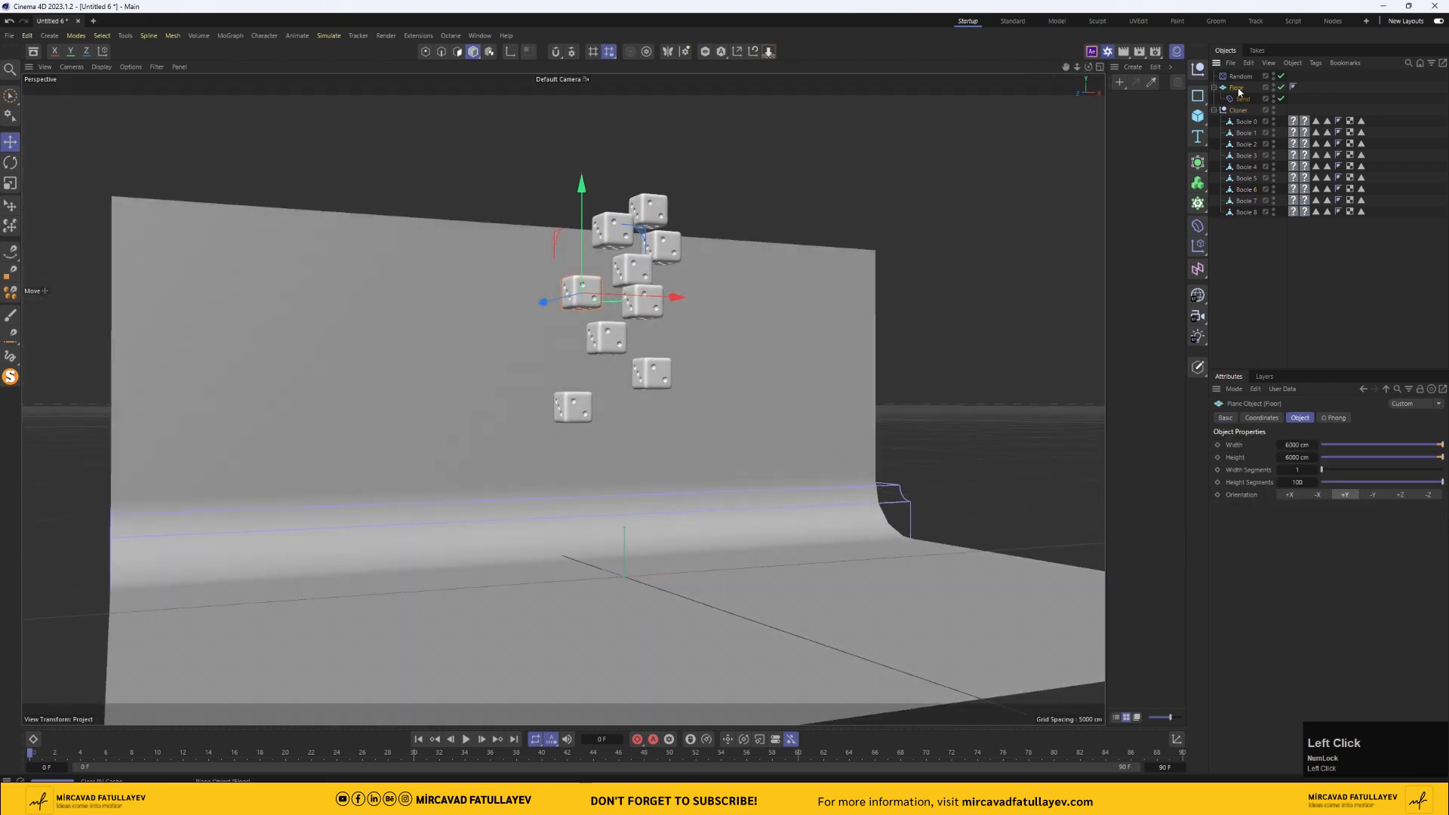
pyautogui.rightClick(1241, 97)
pyautogui.moveTo(1293, 134)
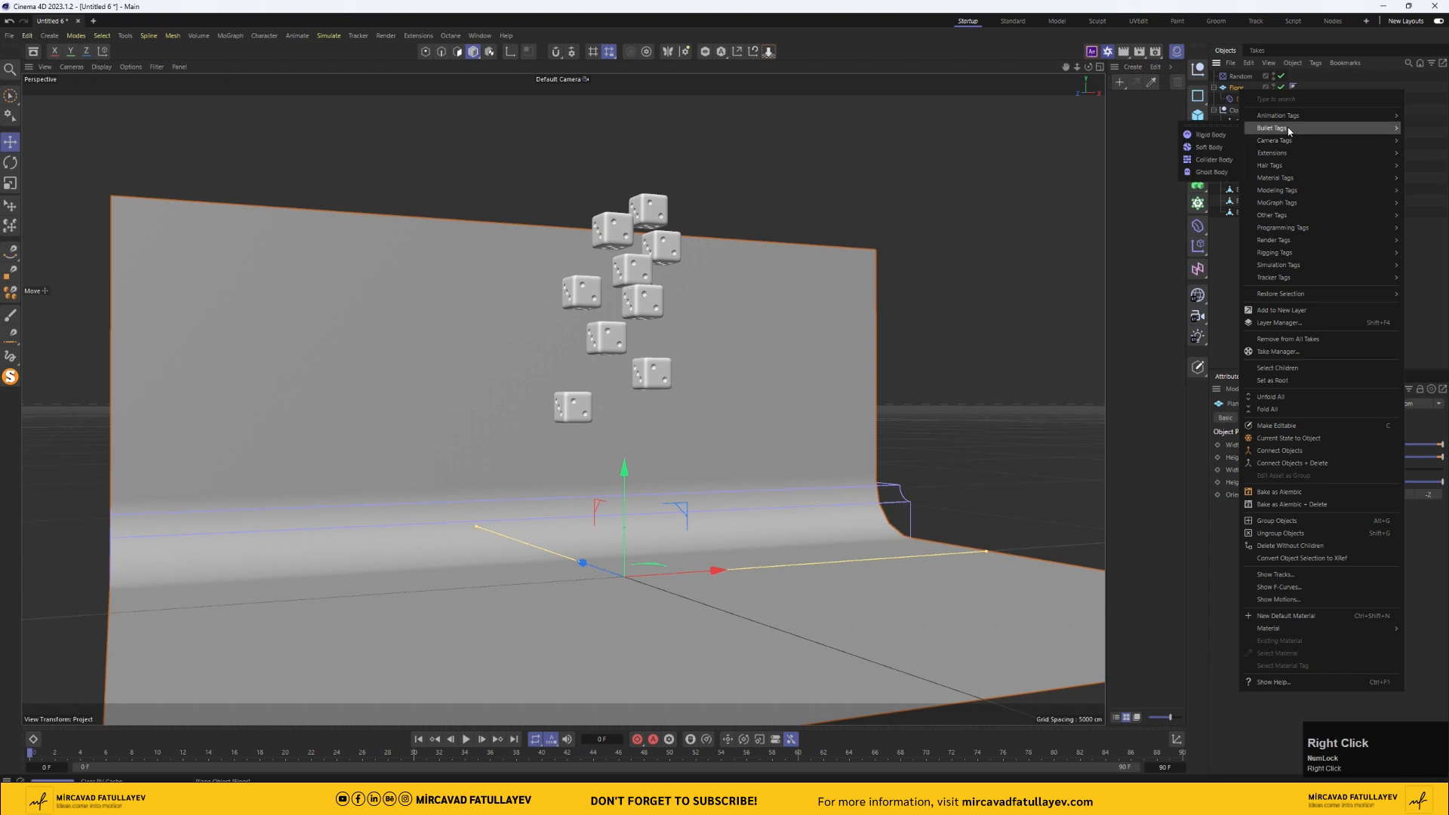
pyautogui.click(1218, 160)
pyautogui.click(1295, 417)
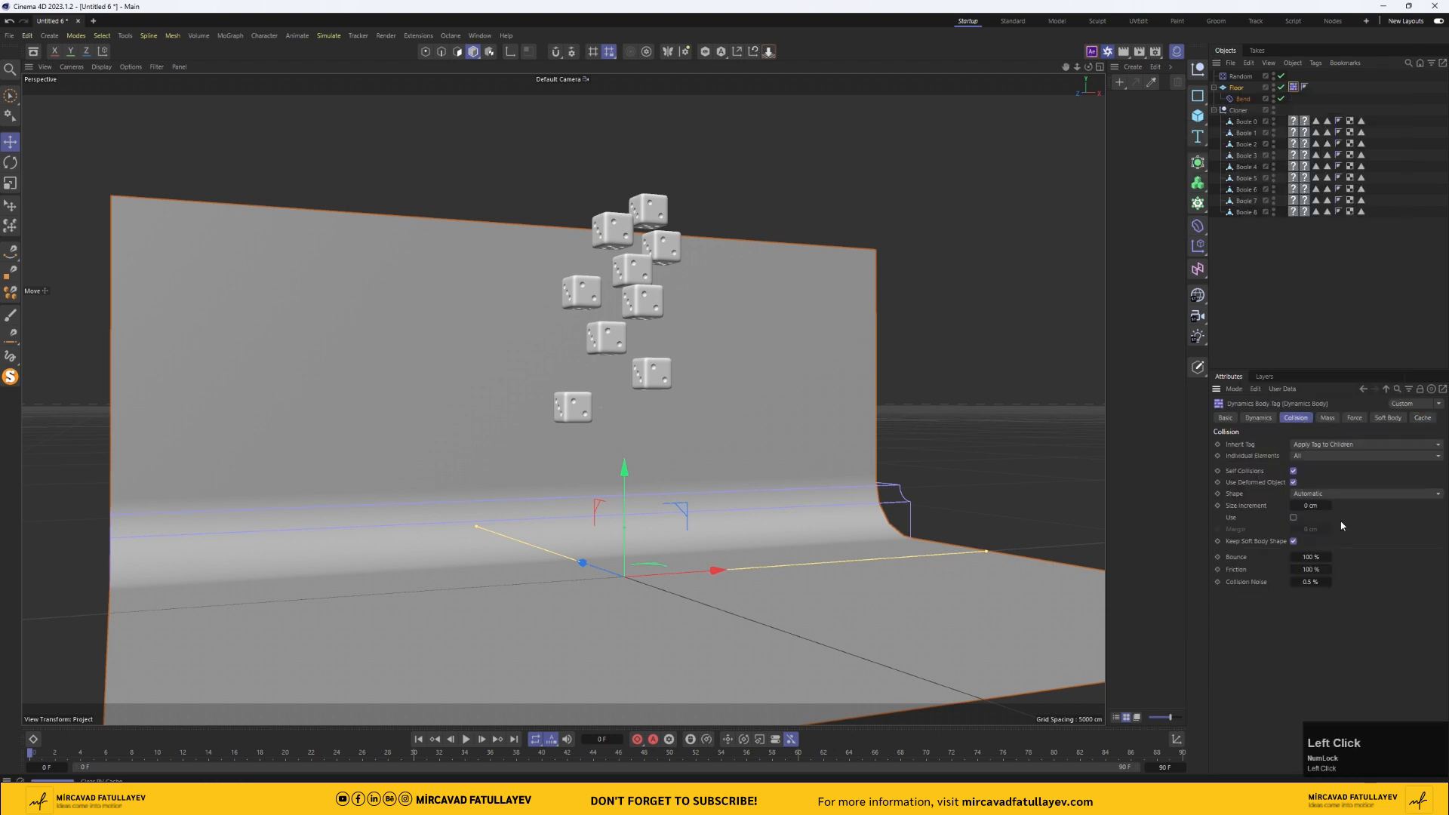
pyautogui.click(1350, 494)
pyautogui.click(1350, 612)
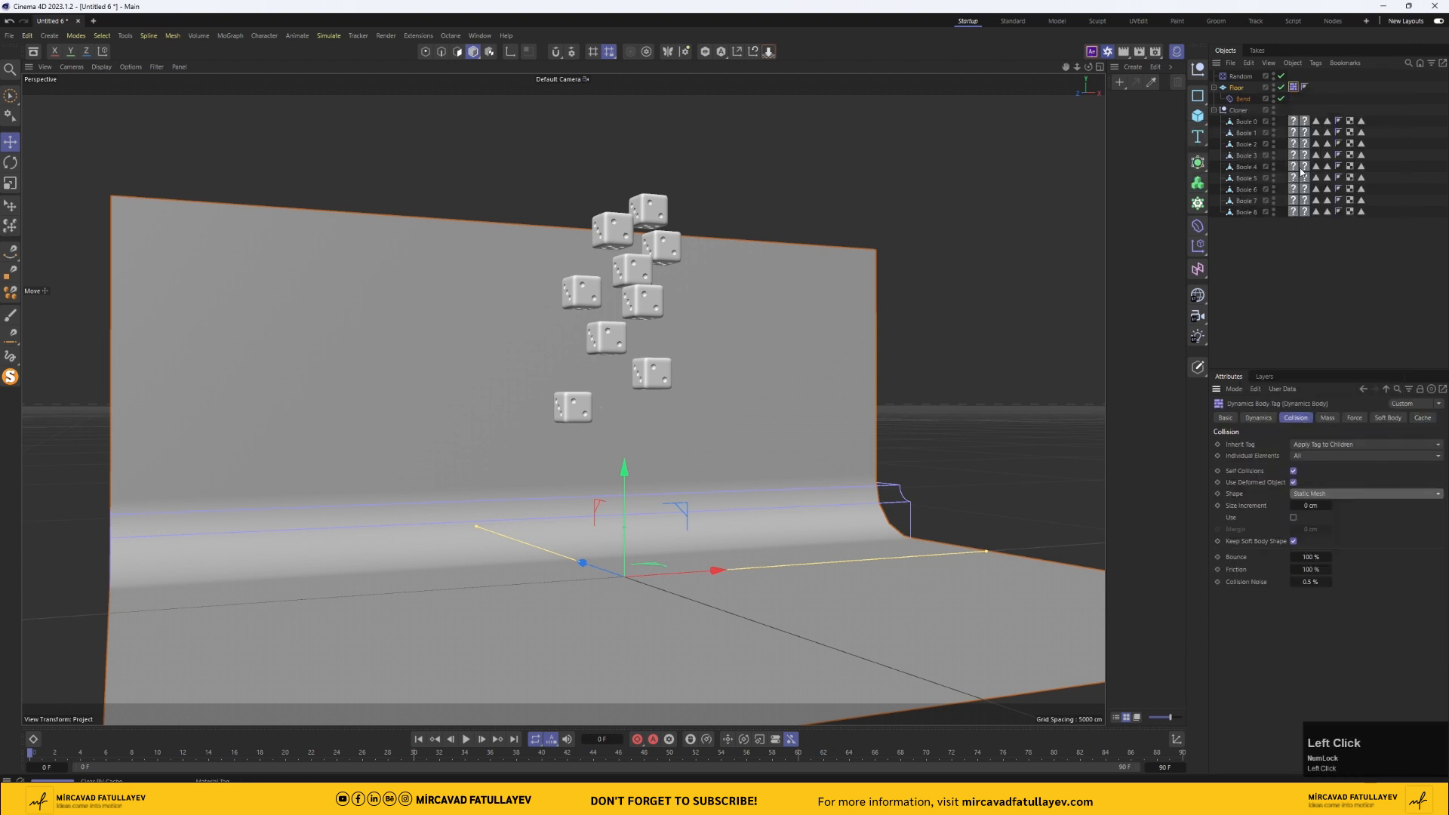
# - Add a Bullet Rigid Body tag to all nine dice, Boole 0 through Boole 8
pyautogui.click(1246, 123)
pyautogui.keyDown('shift'); pyautogui.click(1242, 212); pyautogui.keyUp('shift')
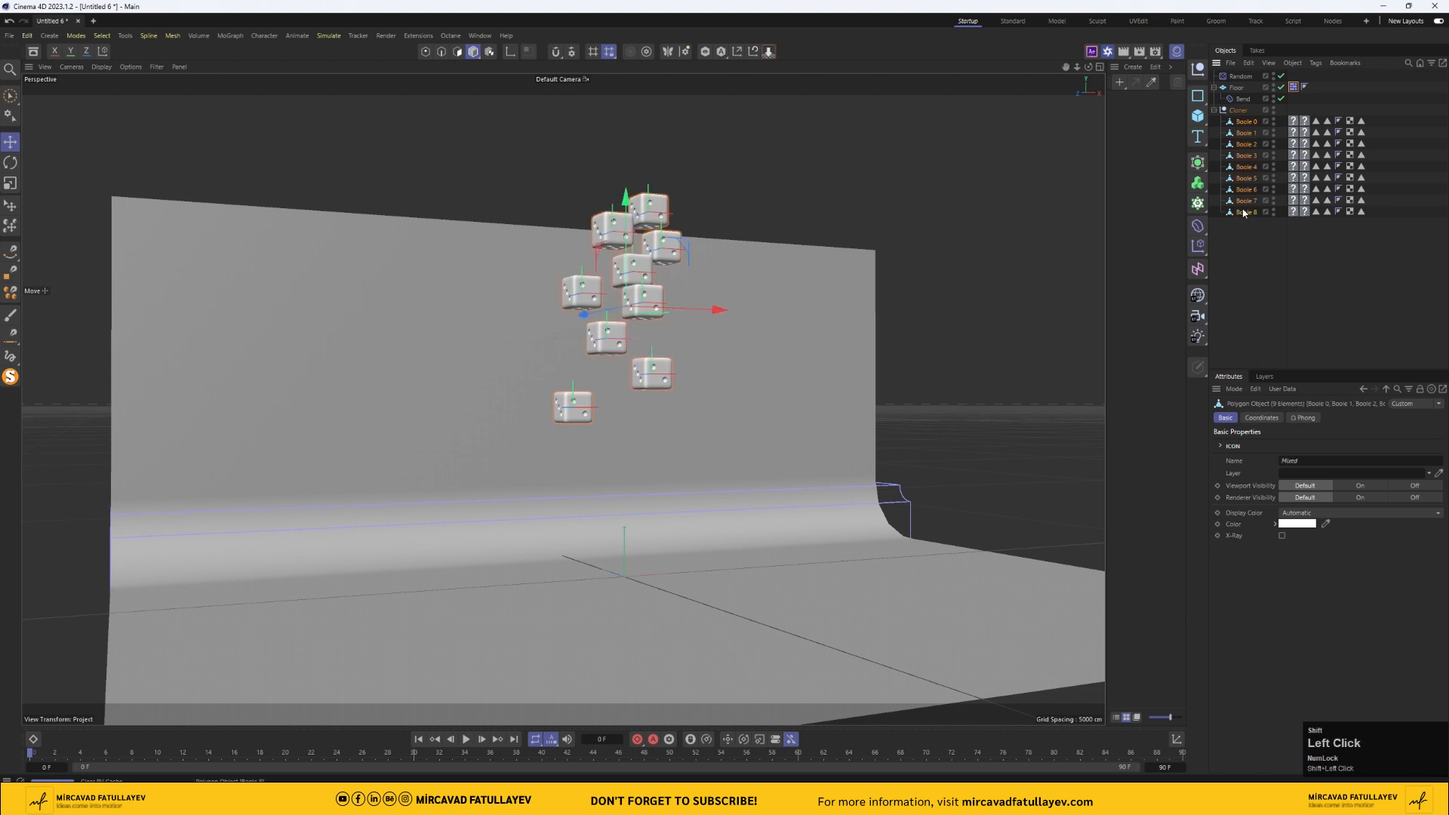
pyautogui.rightClick(1243, 213)
pyautogui.moveTo(1314, 224)
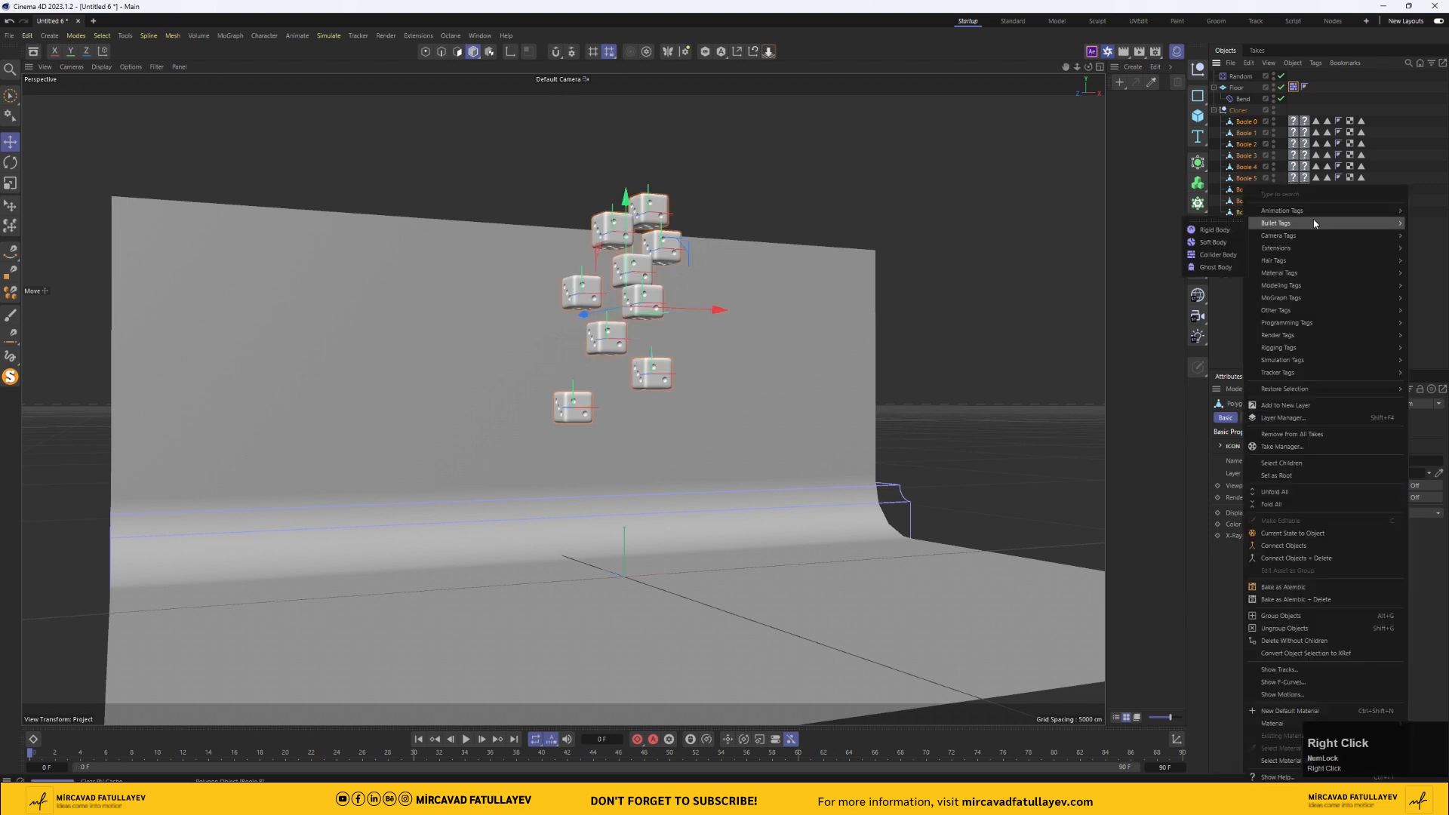
pyautogui.click(1222, 242)
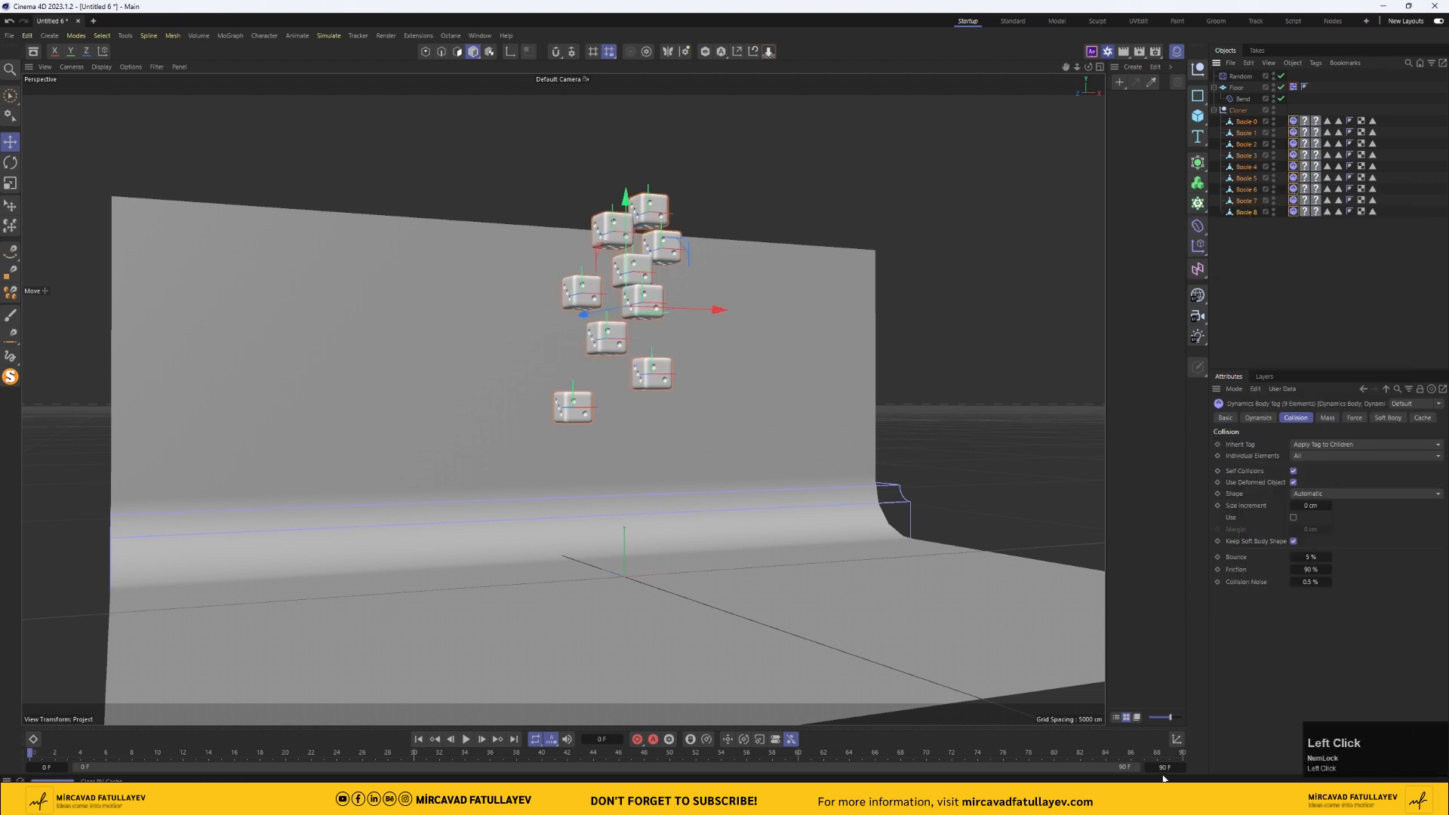
# - Set the project's end frame to 150 and play the dice simulation from the start
pyautogui.write('50')
pyautogui.press('Return')
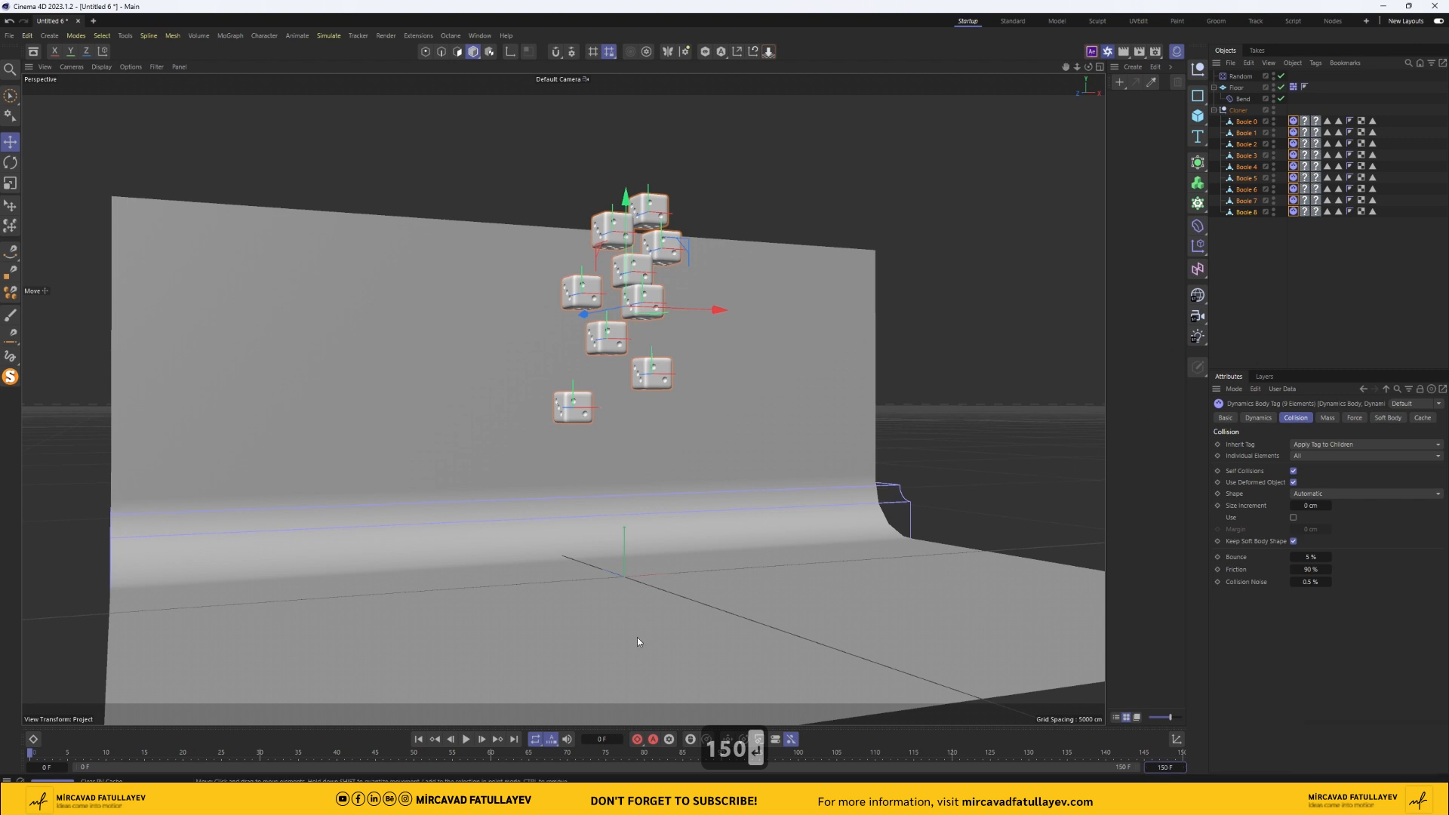
pyautogui.click(427, 738)
pyautogui.click(464, 739)
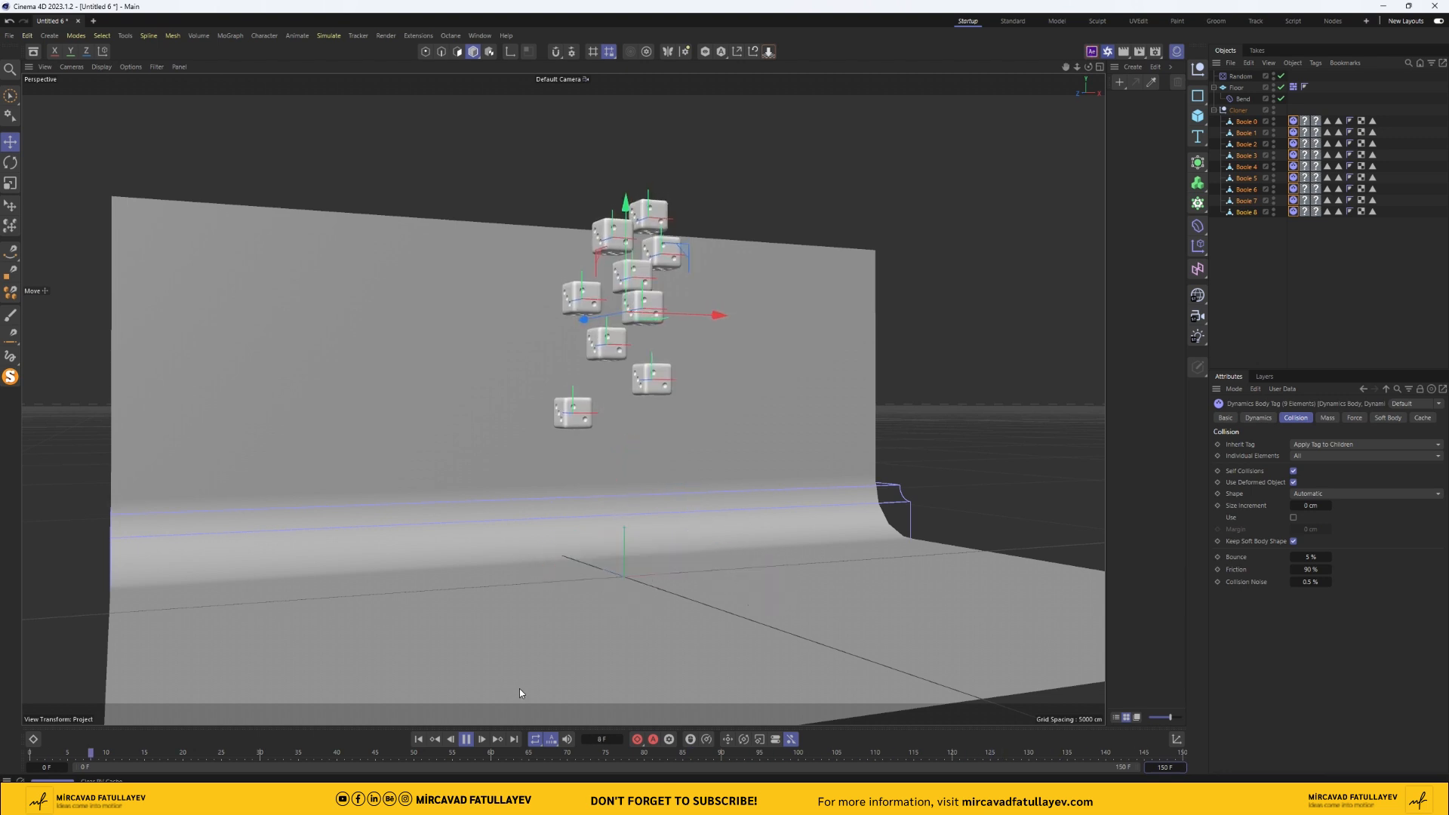
# - Extend the project's end frame to 250, let the dice simulation play, and stop playback
pyautogui.click(1153, 766)
pyautogui.write('250')
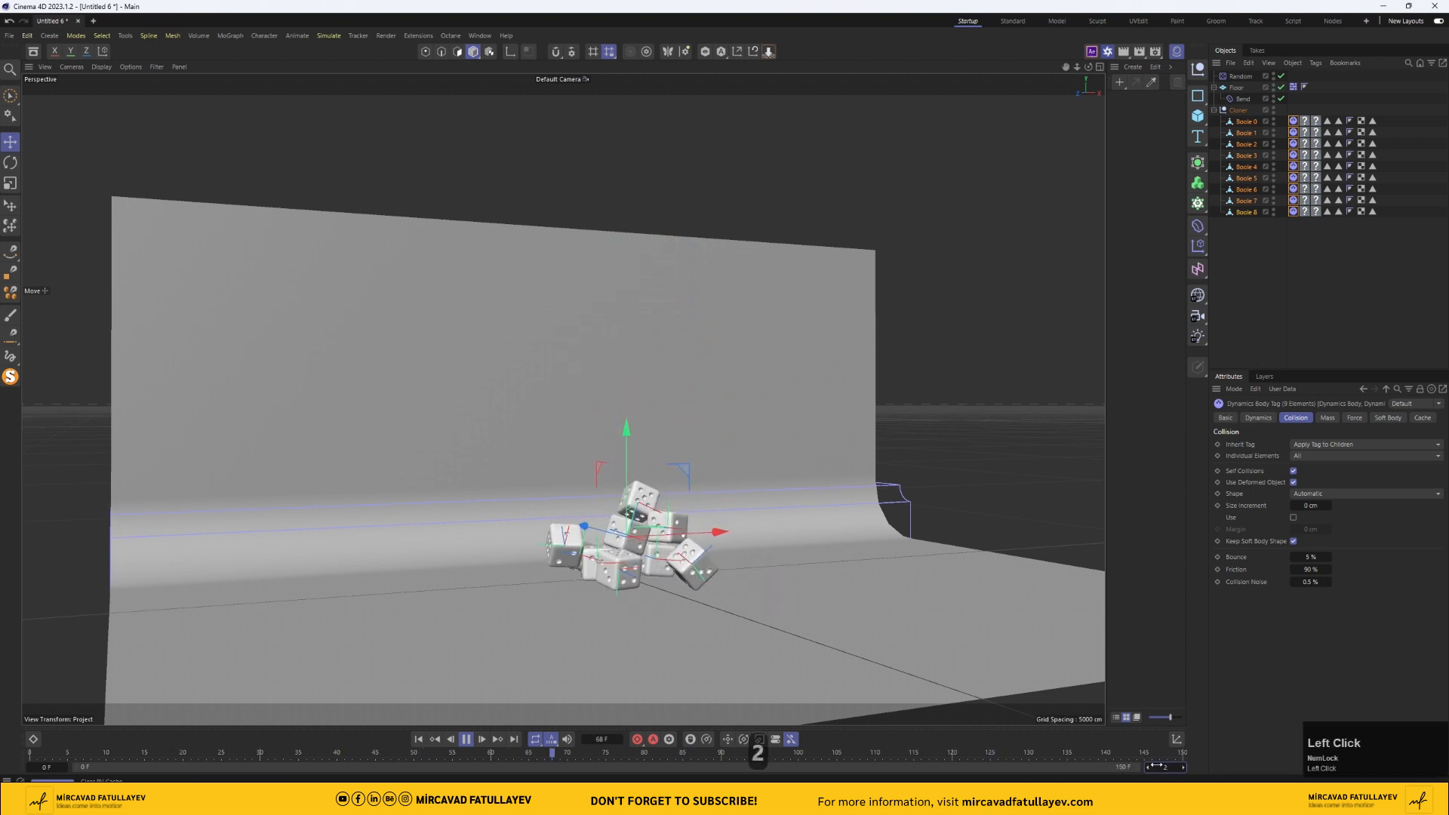
pyautogui.press('Return')
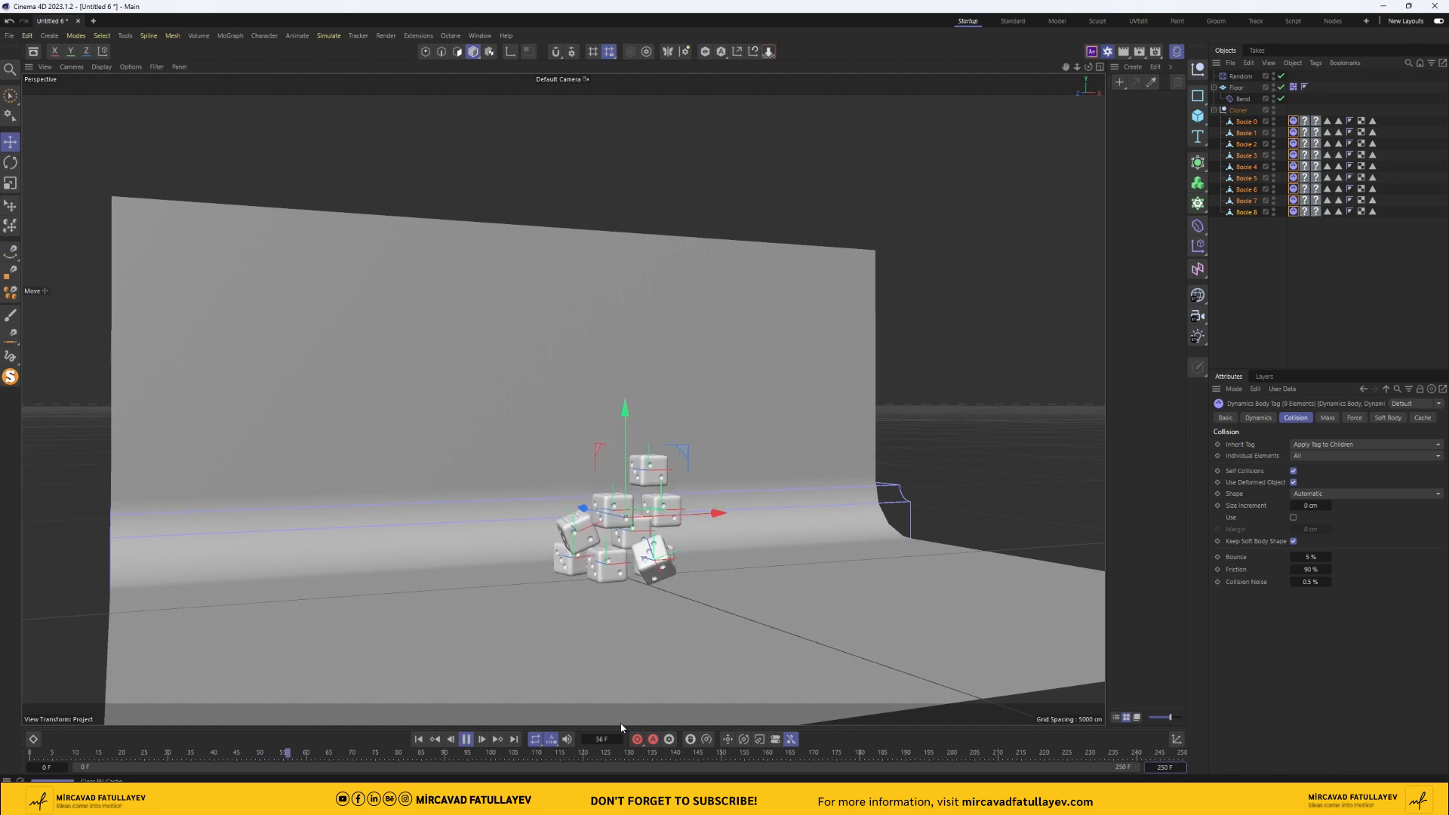
pyautogui.click(467, 739)
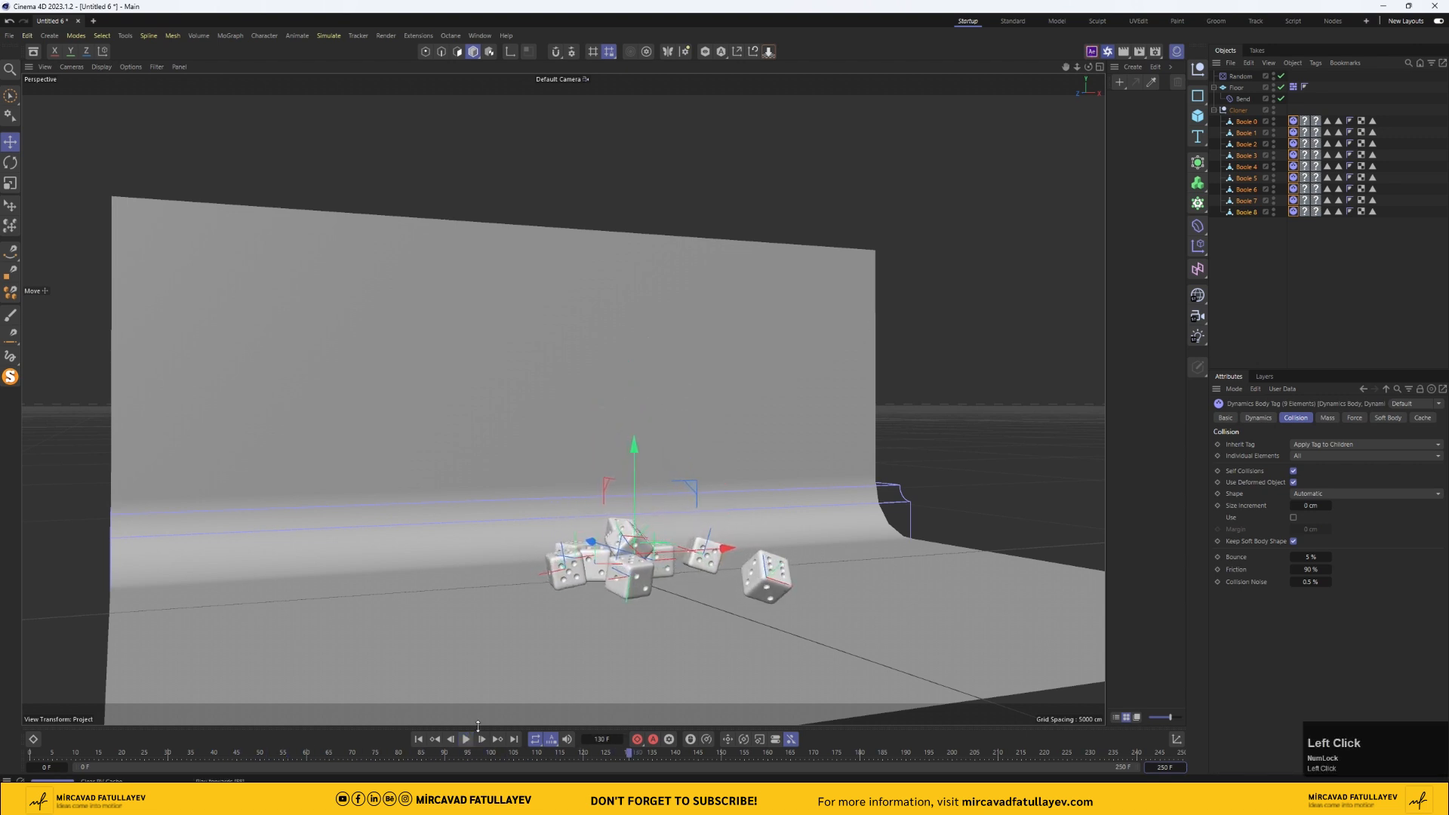
# - Bake all dynamics caches from a dice's body tag and move the timeline to frame 190 with the floor viewed frontally
pyautogui.click(1293, 121)
pyautogui.click(1420, 417)
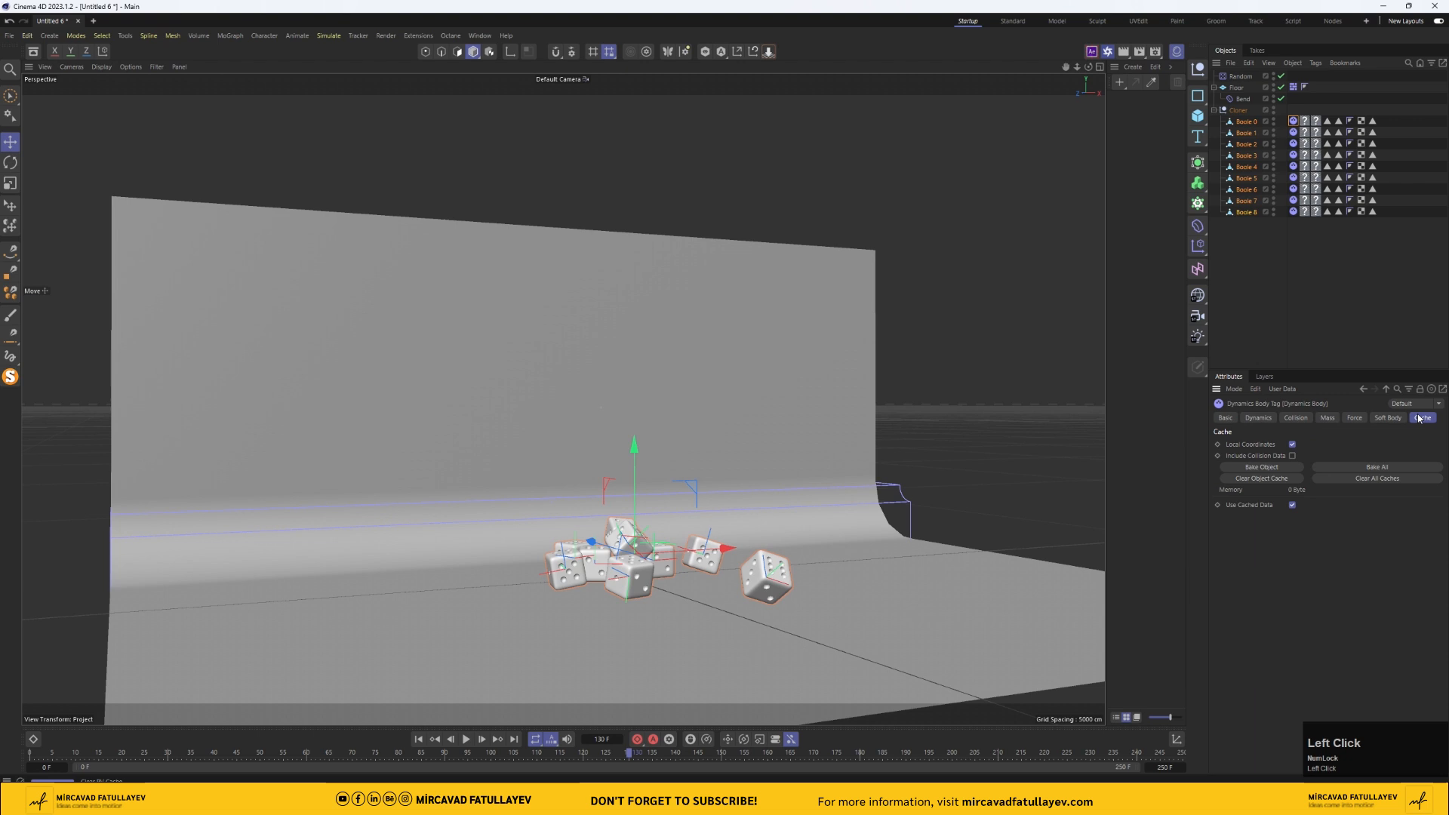
pyautogui.click(1370, 468)
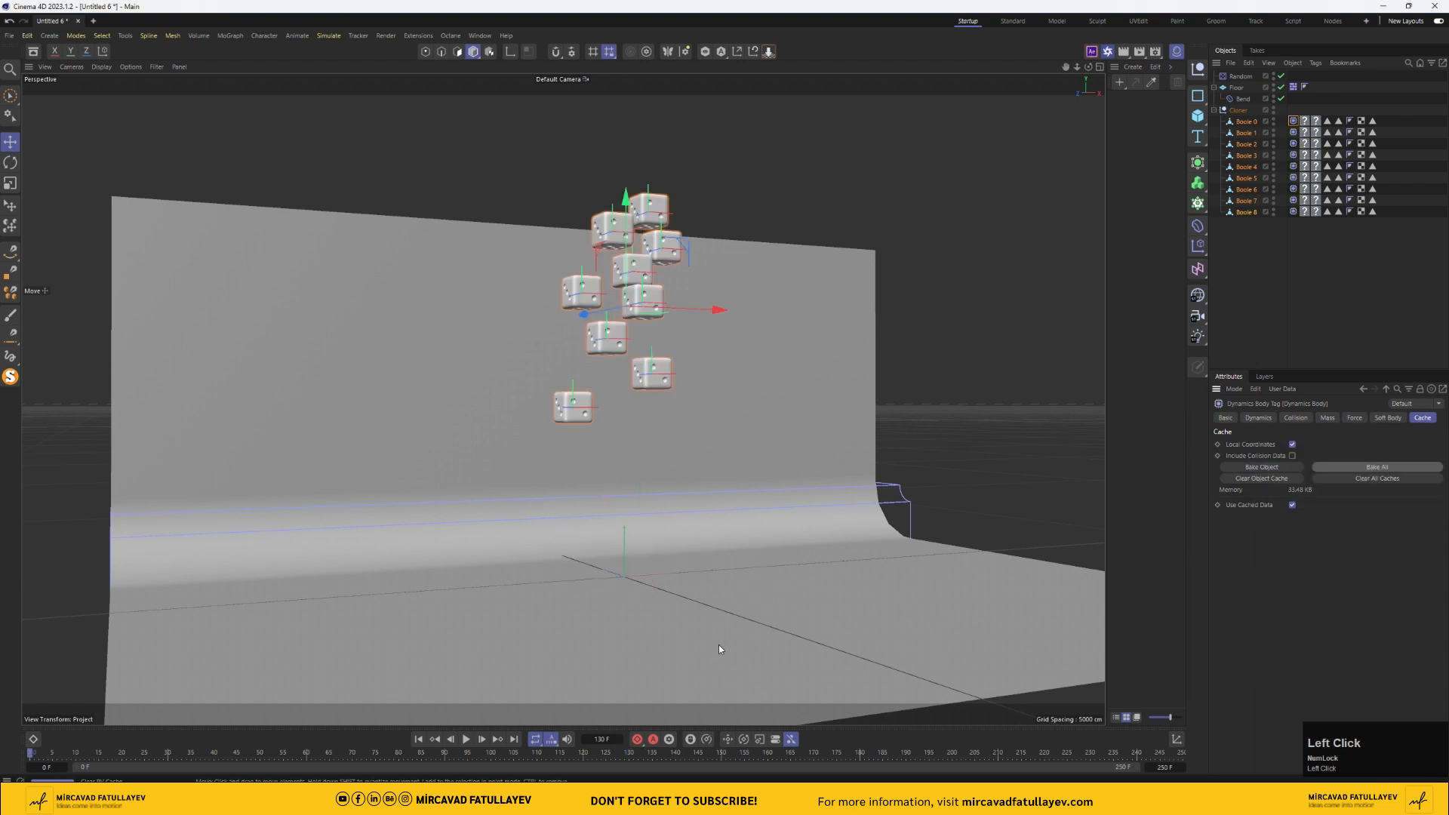
pyautogui.moveTo(302, 755); pyautogui.dragTo(905, 757)
pyautogui.keyDown('alt'); pyautogui.moveTo(513, 392); pyautogui.dragTo(562, 399); pyautogui.keyUp('alt')
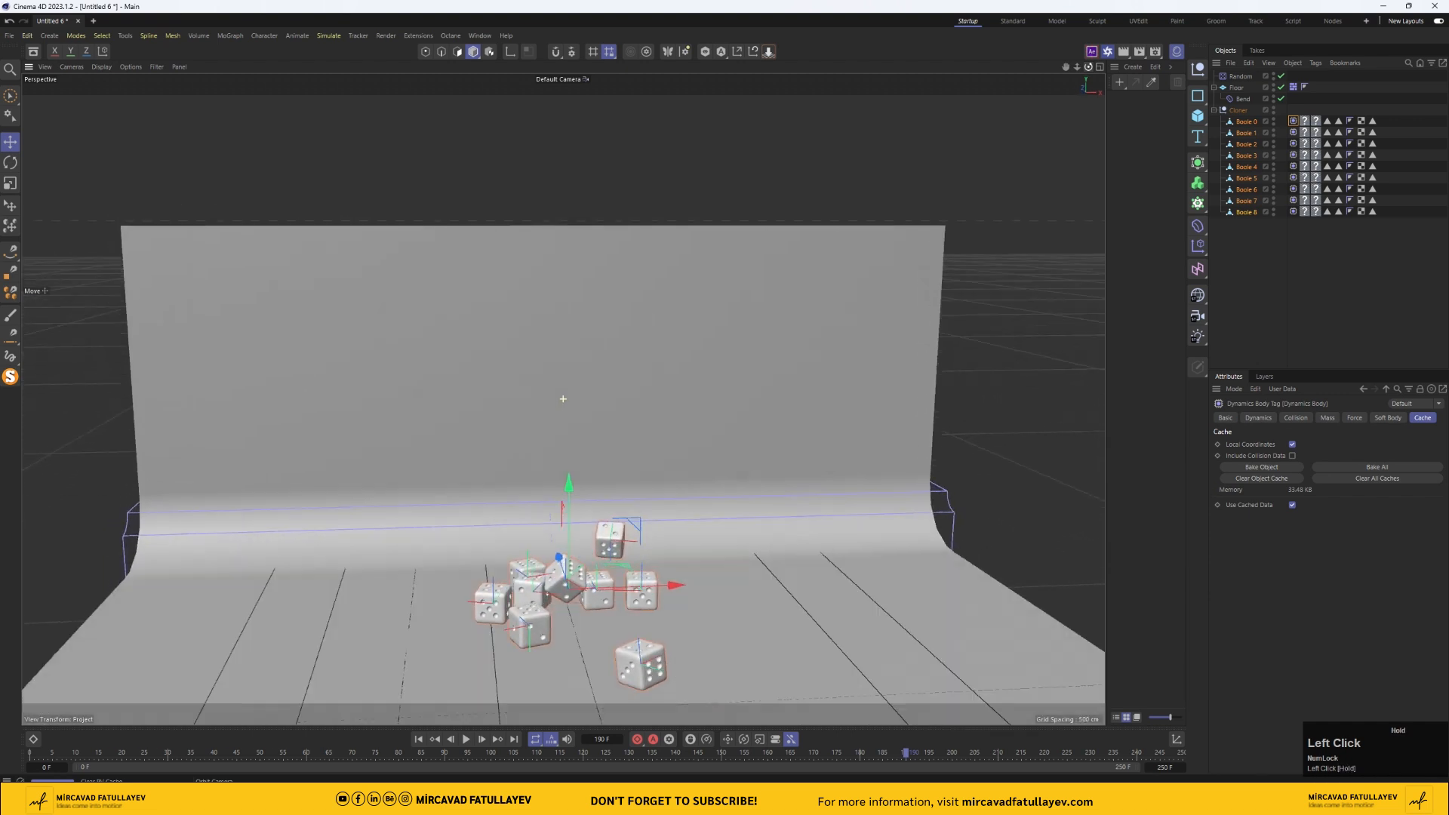
# - Set the render output size to 1920 × 1080 pixels
pyautogui.click(1155, 51)
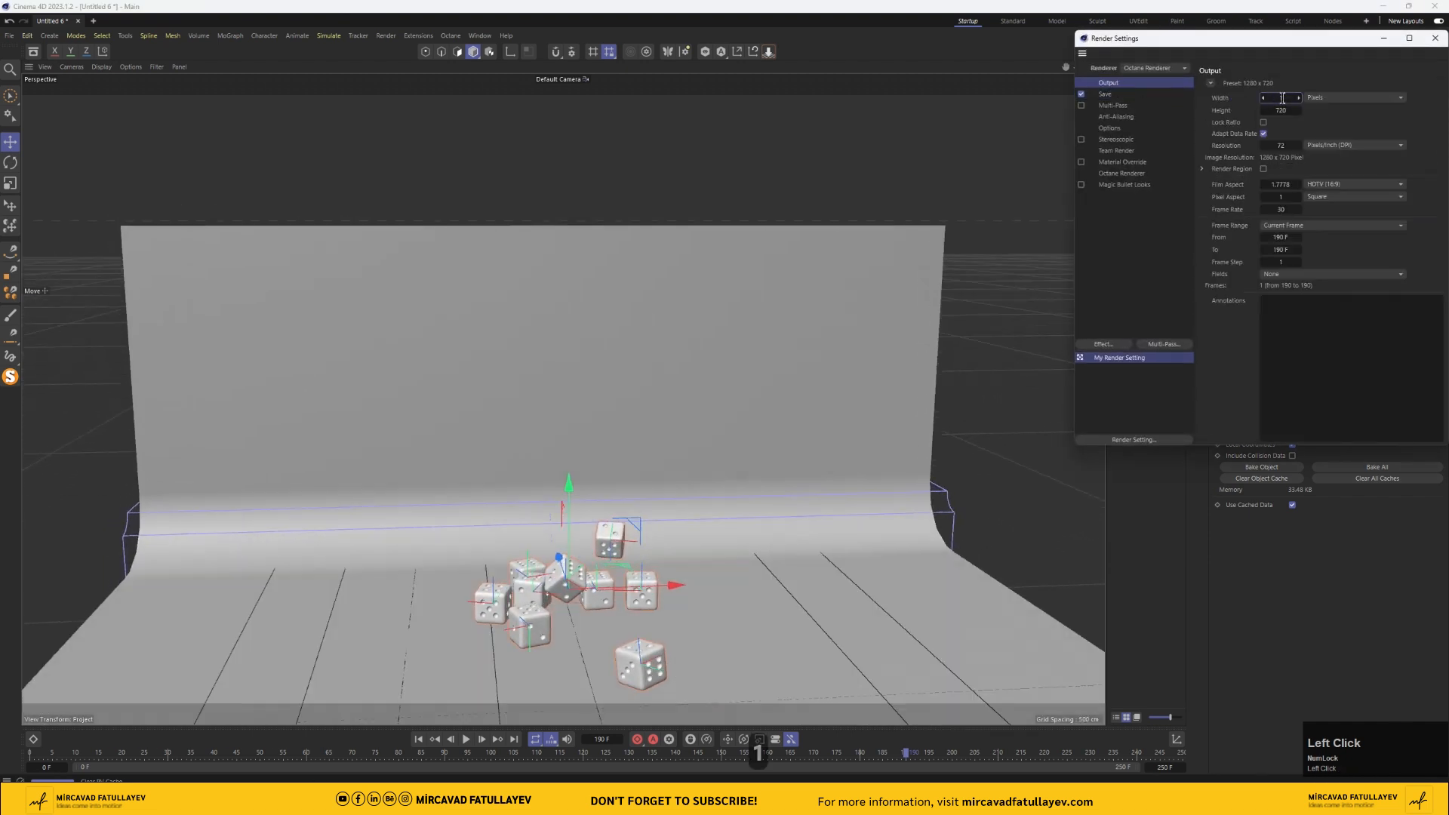
pyautogui.write('0')
pyautogui.press('Tab')
pyautogui.press('Tab')
pyautogui.write('1080')
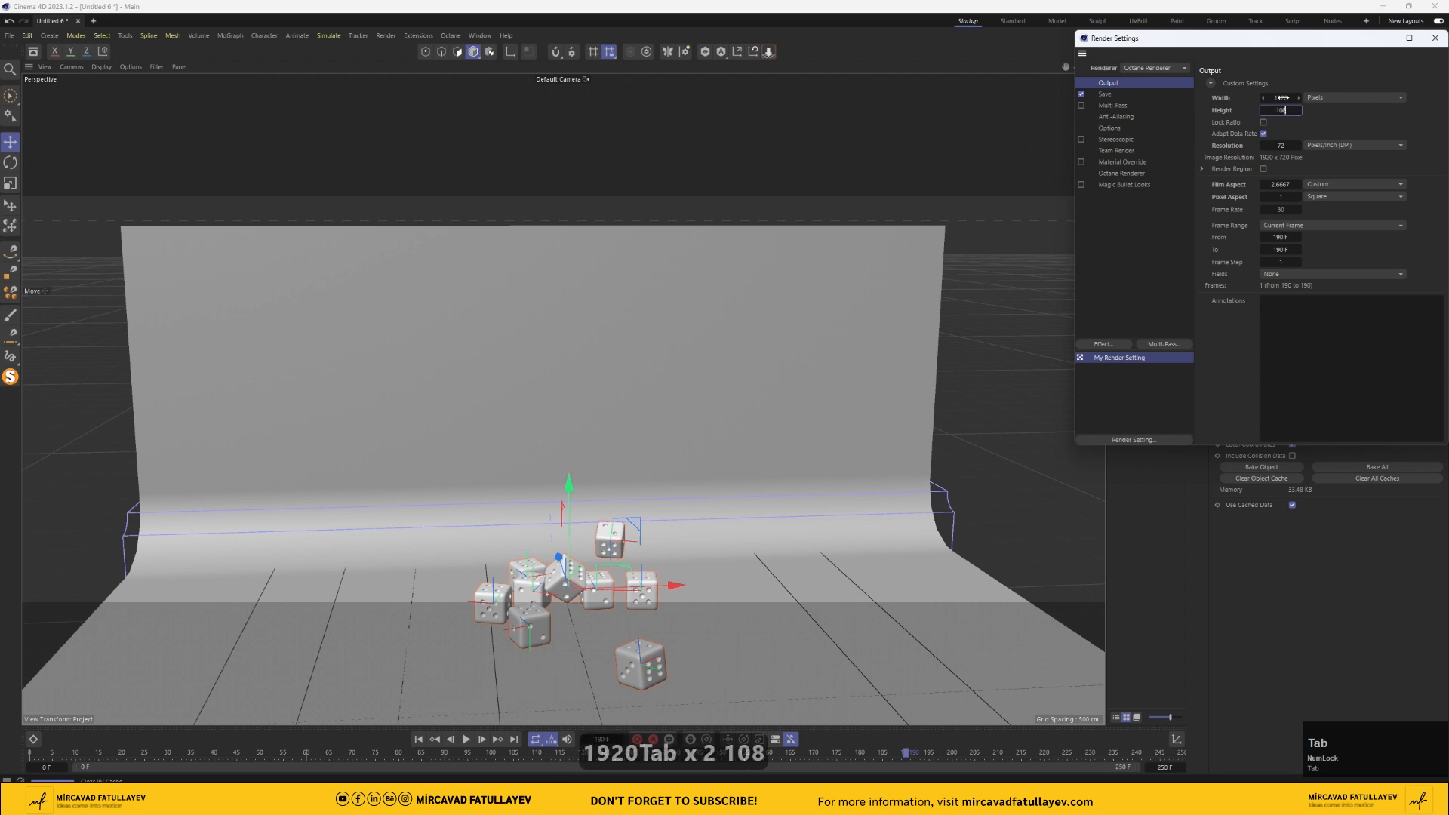
pyautogui.press('Return')
pyautogui.click(1434, 38)
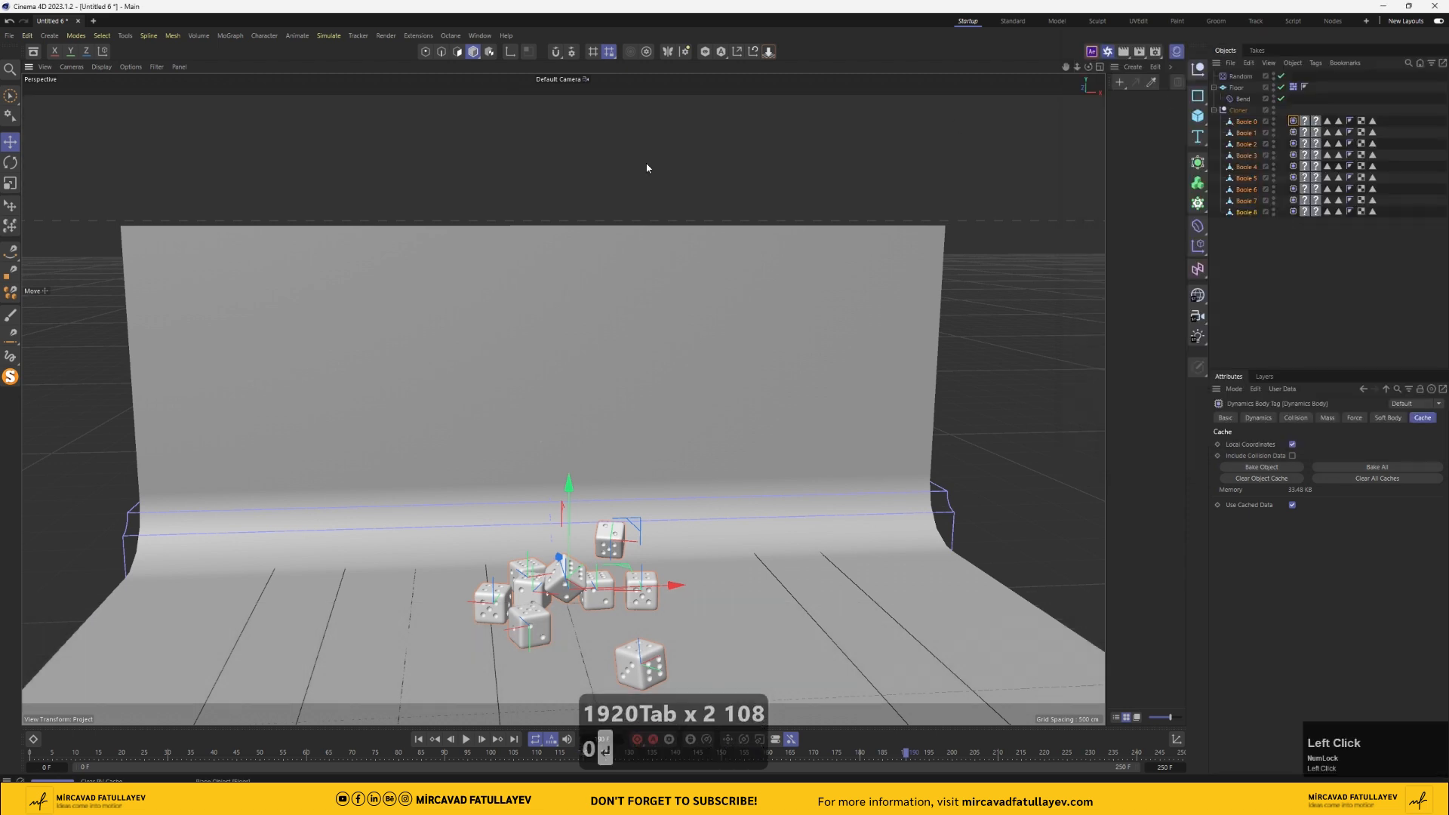
# - Change the perspective viewport's safe frame color to dark red and raise its opacity to 100%
pyautogui.click(101, 66)
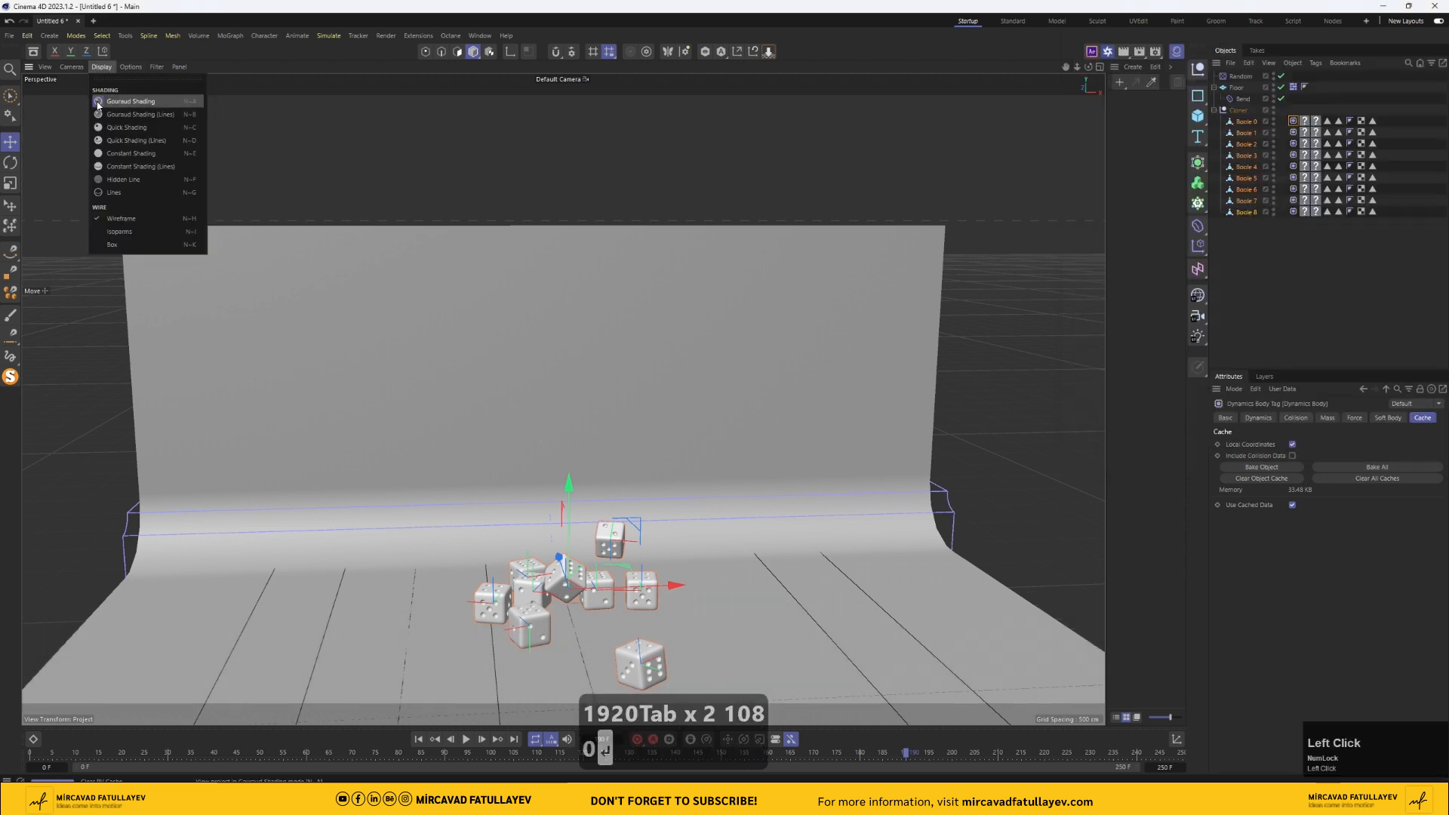
pyautogui.click(56, 72)
pyautogui.click(46, 66)
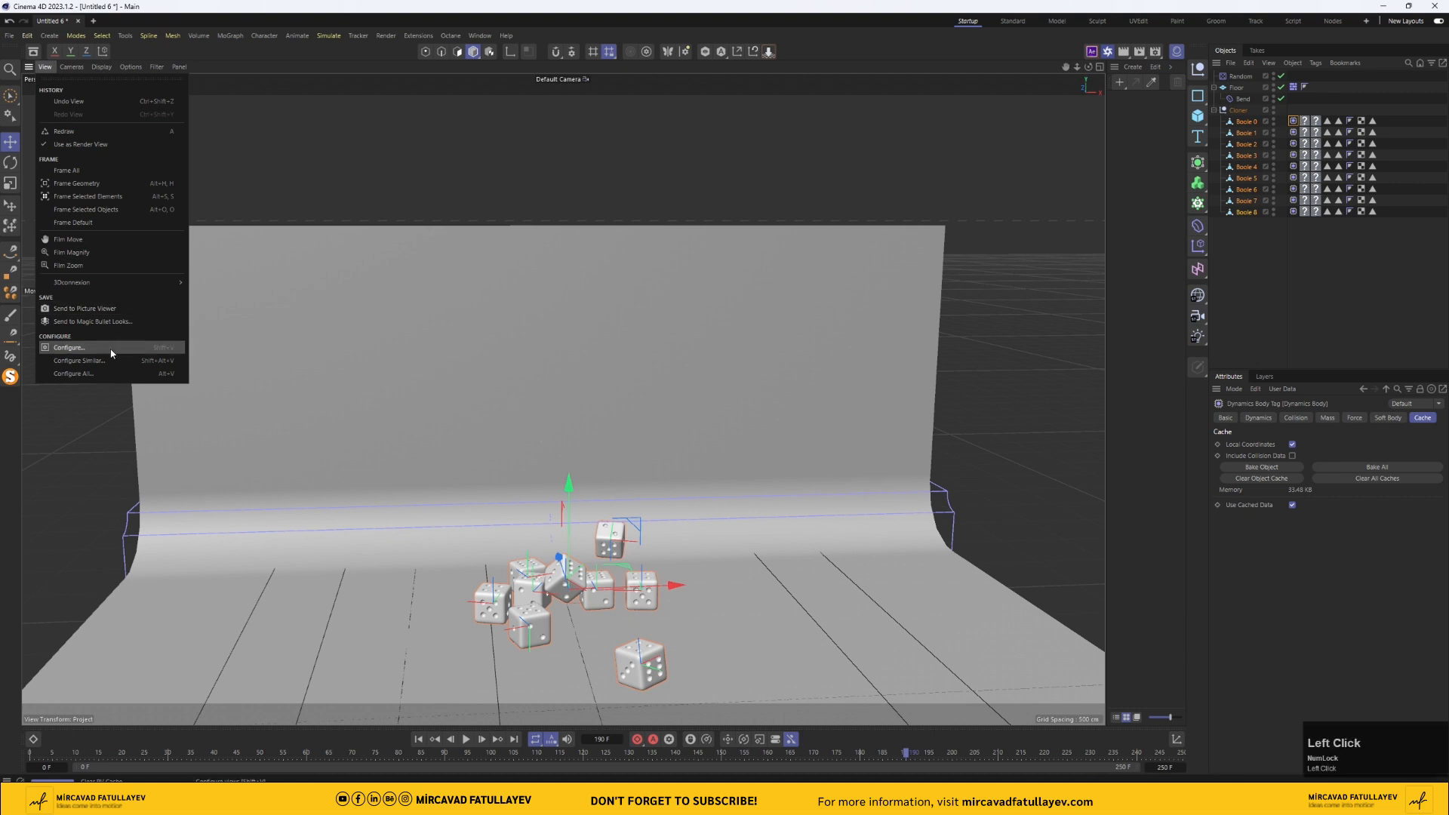
pyautogui.click(91, 350)
pyautogui.click(1276, 419)
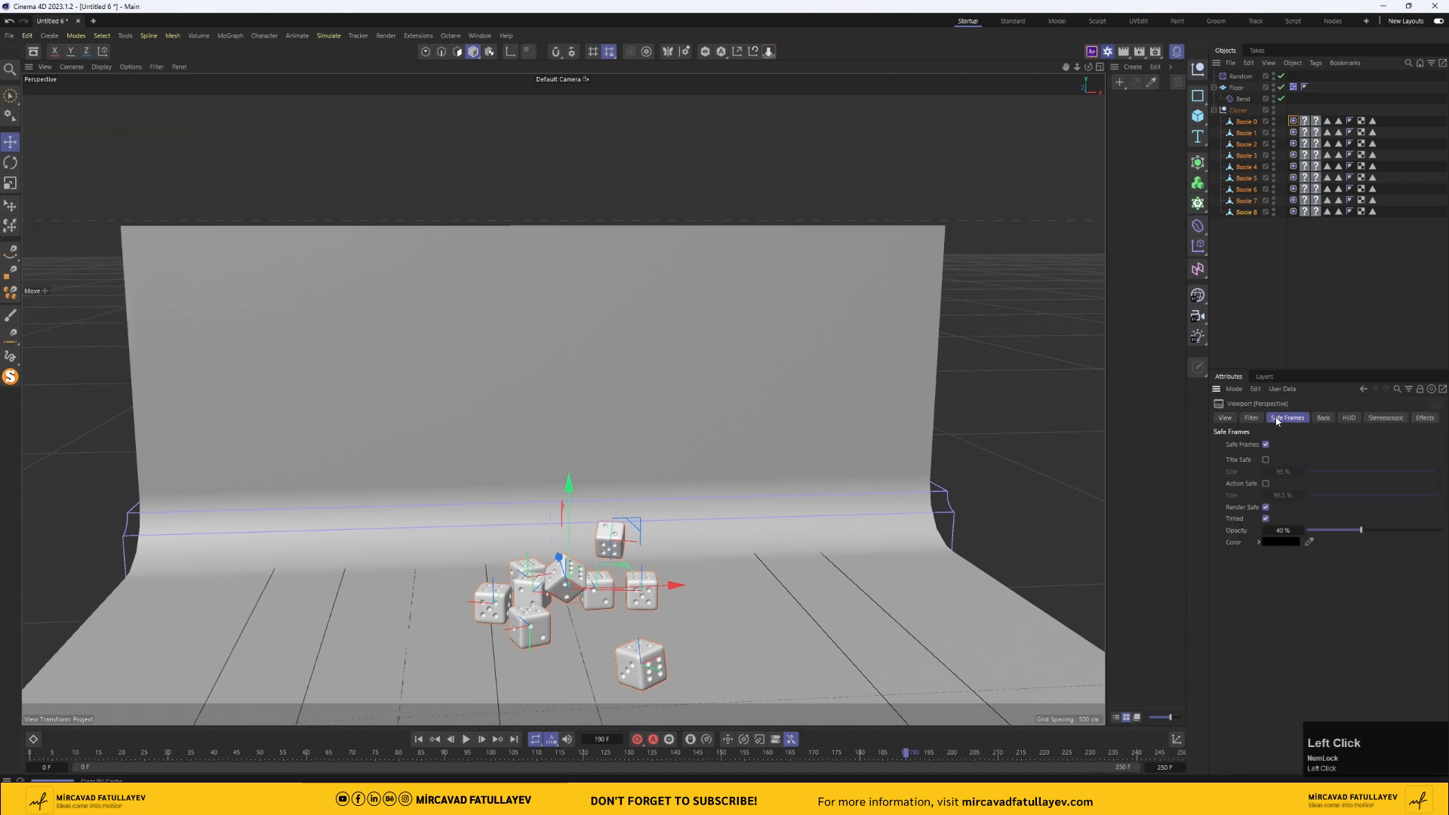
pyautogui.click(1292, 541)
pyautogui.moveTo(1238, 626); pyautogui.dragTo(1248, 599)
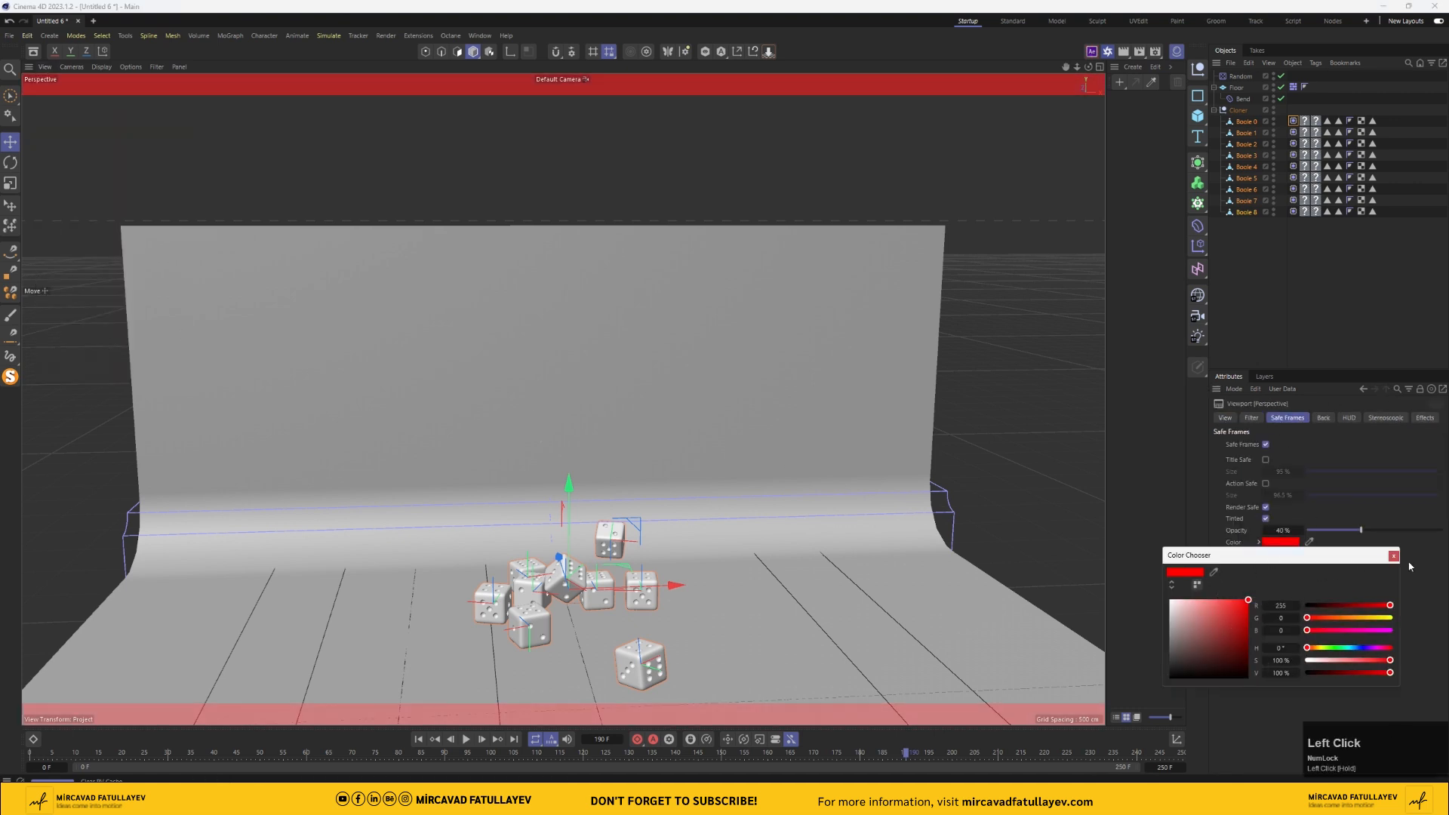
pyautogui.moveTo(1227, 664); pyautogui.dragTo(1248, 629)
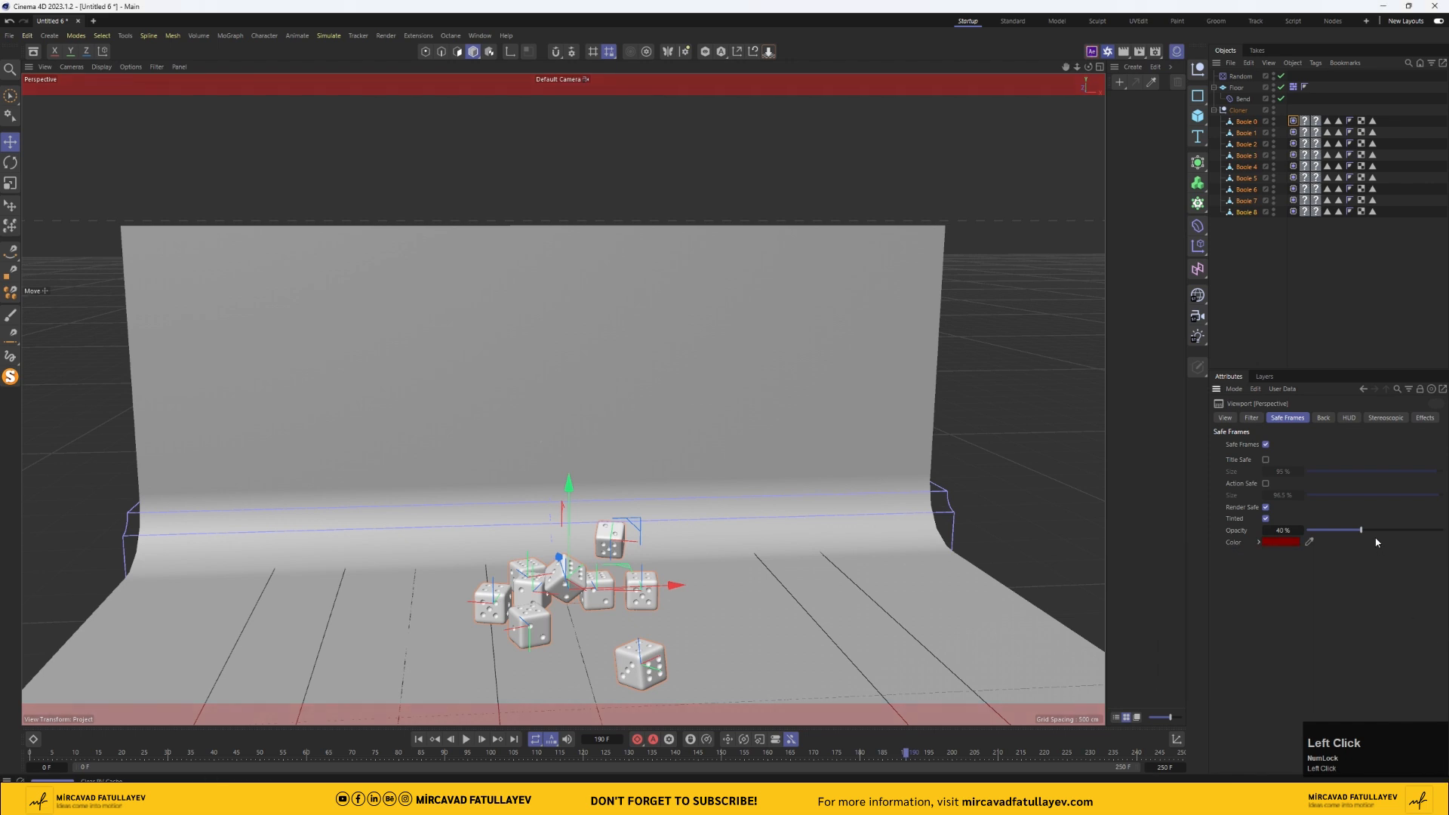
pyautogui.moveTo(1361, 530); pyautogui.dragTo(1442, 529)
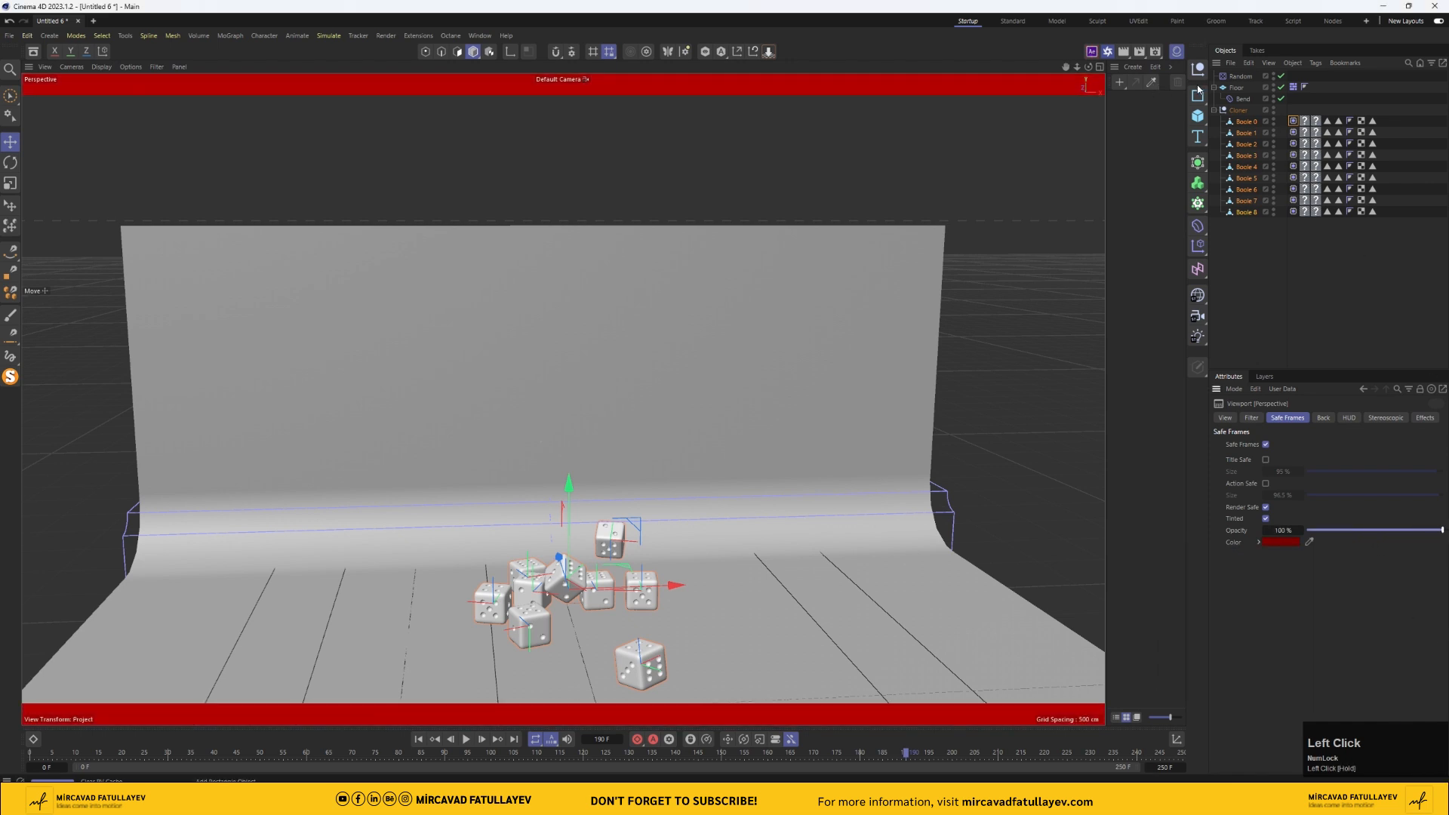
# - Open the Octane Live Viewer, dock it beside the perspective viewport, and start rendering the scene
pyautogui.click(1107, 52)
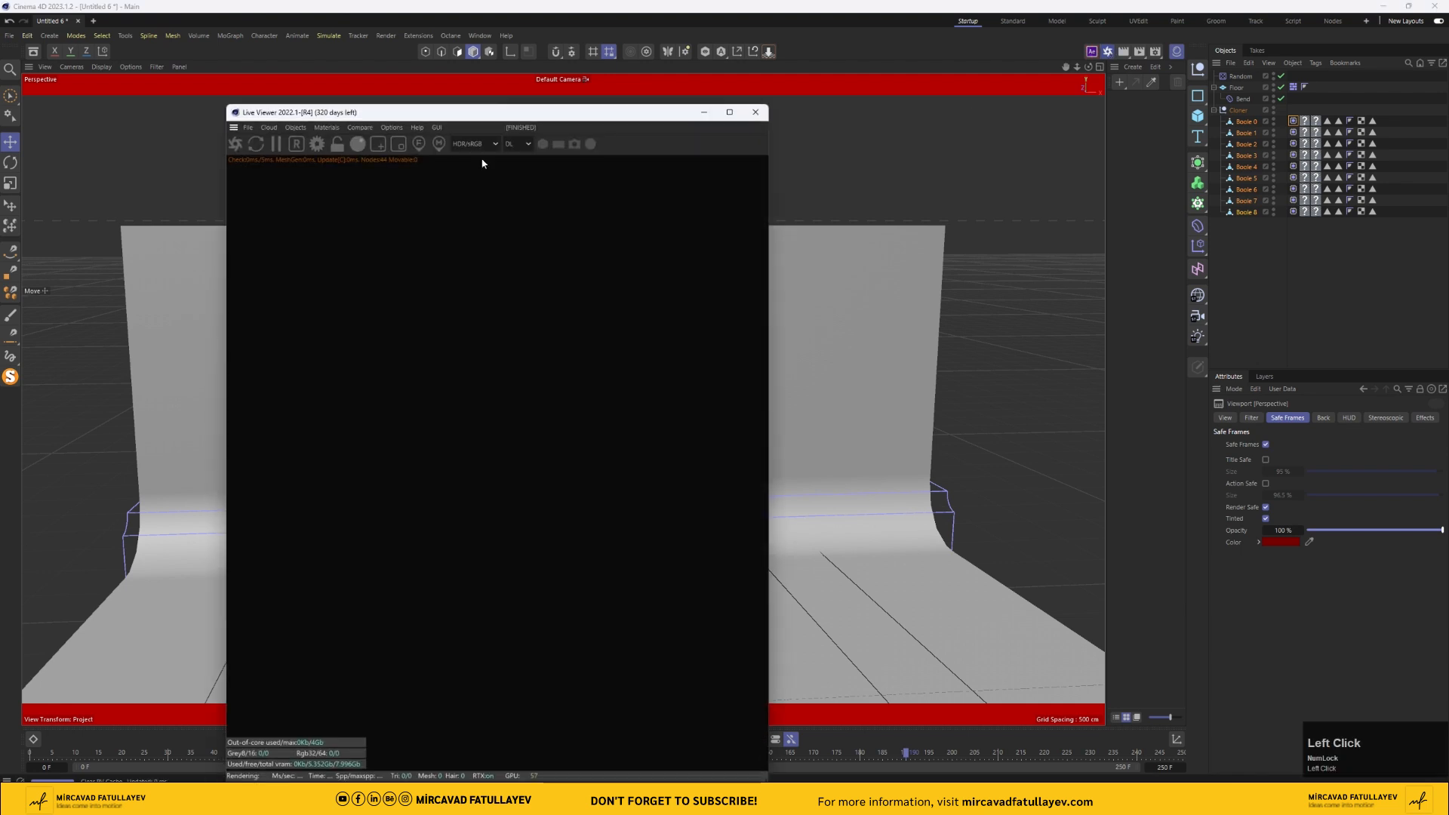
pyautogui.moveTo(234, 133); pyautogui.dragTo(1070, 204)
pyautogui.click(573, 94)
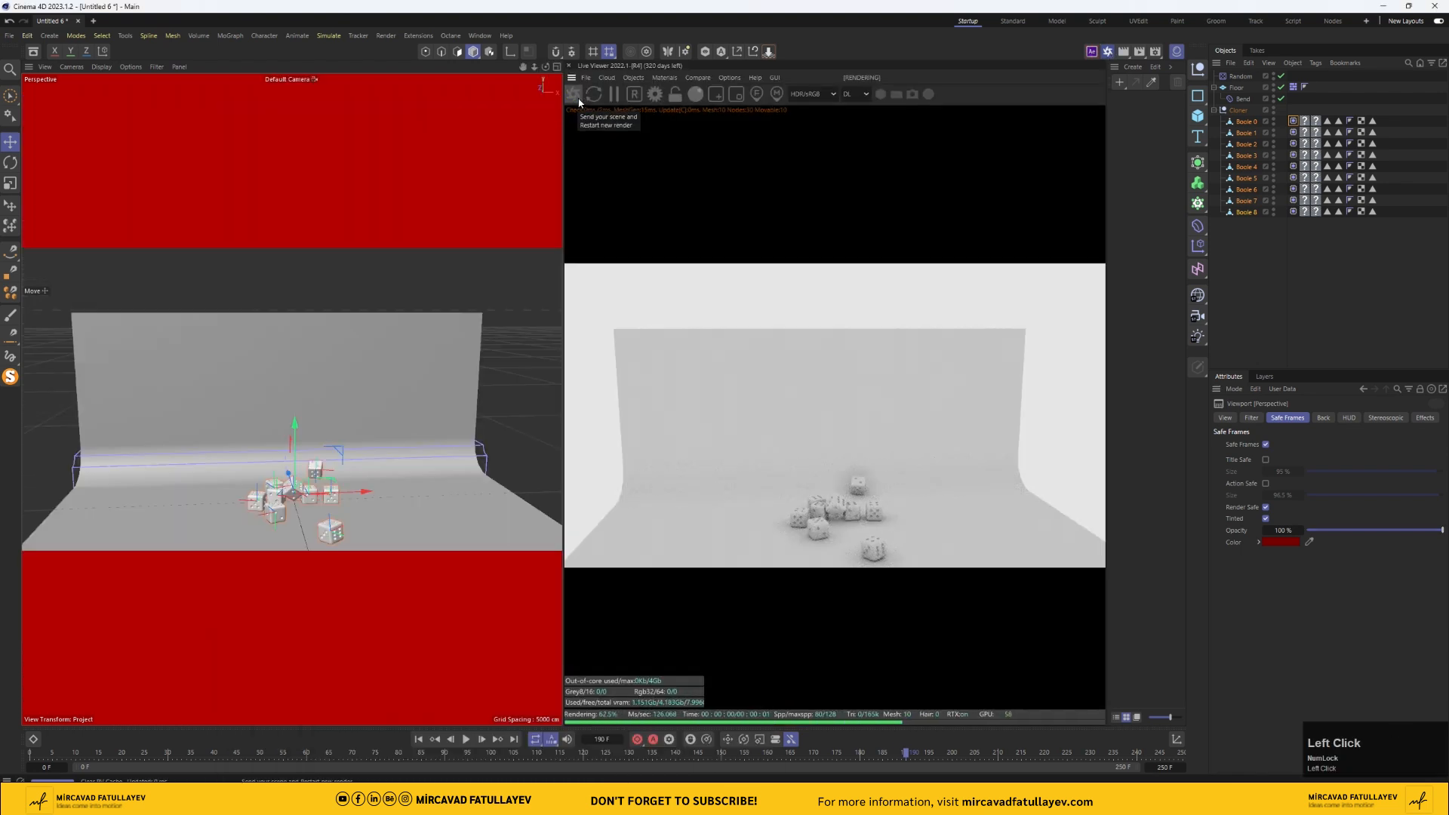
# - Add an Octane camera and set its focal length to Normal Lens (50 mm)
pyautogui.click(633, 78)
pyautogui.click(658, 94)
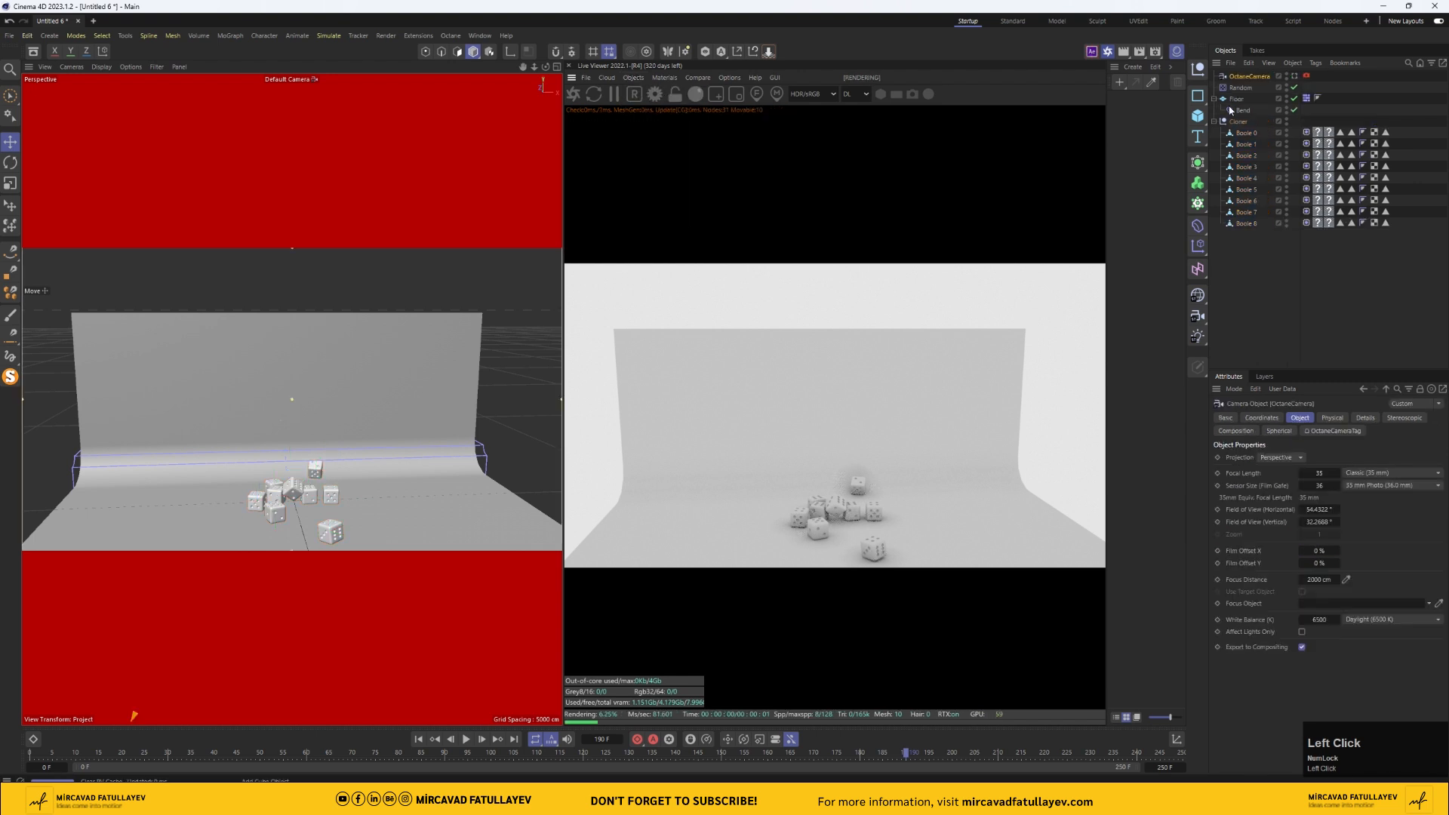
pyautogui.click(1374, 473)
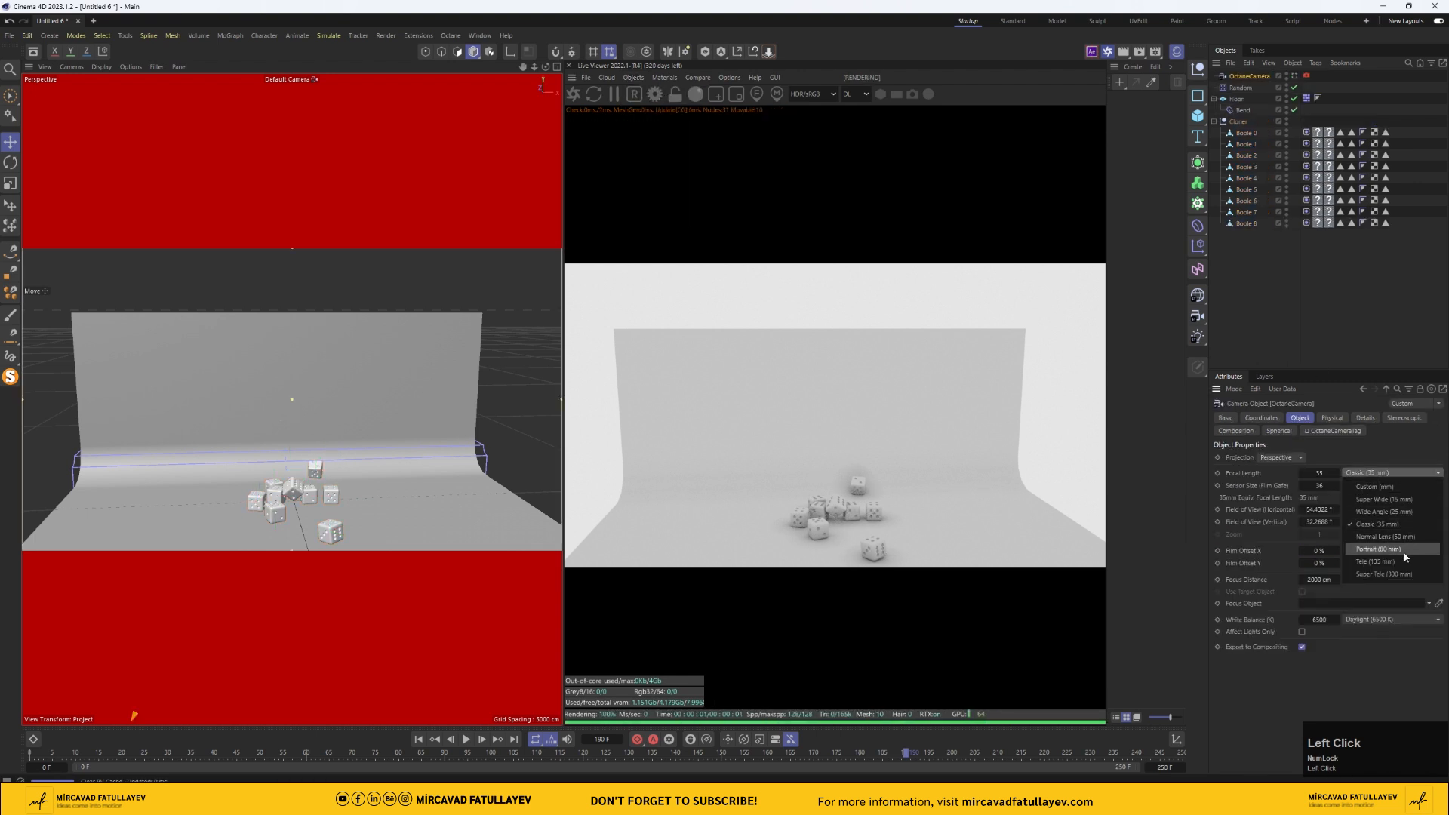
pyautogui.click(1404, 537)
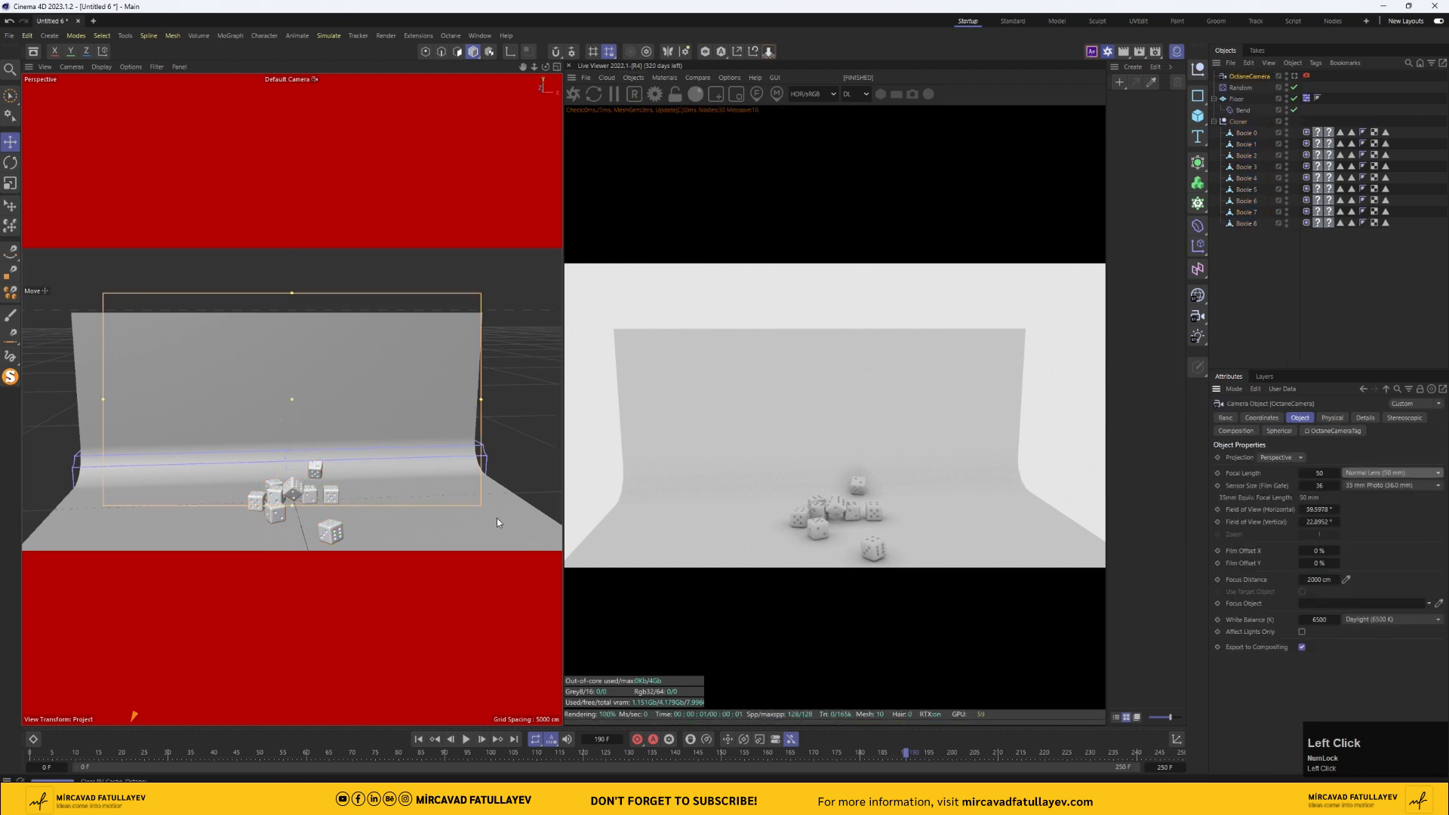
# - Look through the Octane camera, frame the dice closely from slightly above, and move the timeline to frame 226
pyautogui.click(1294, 76)
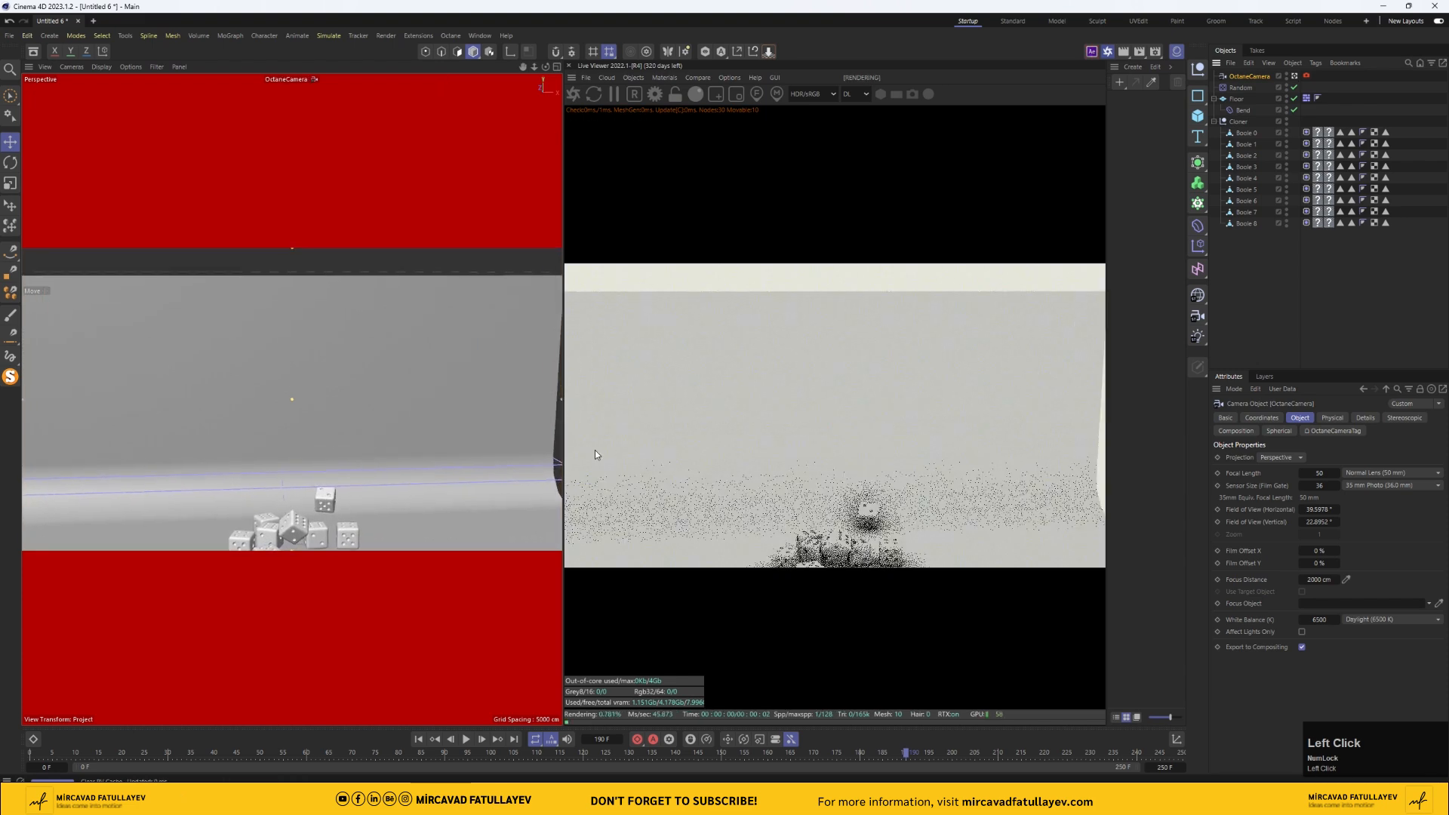
pyautogui.moveTo(522, 67); pyautogui.dragTo(532, 18)
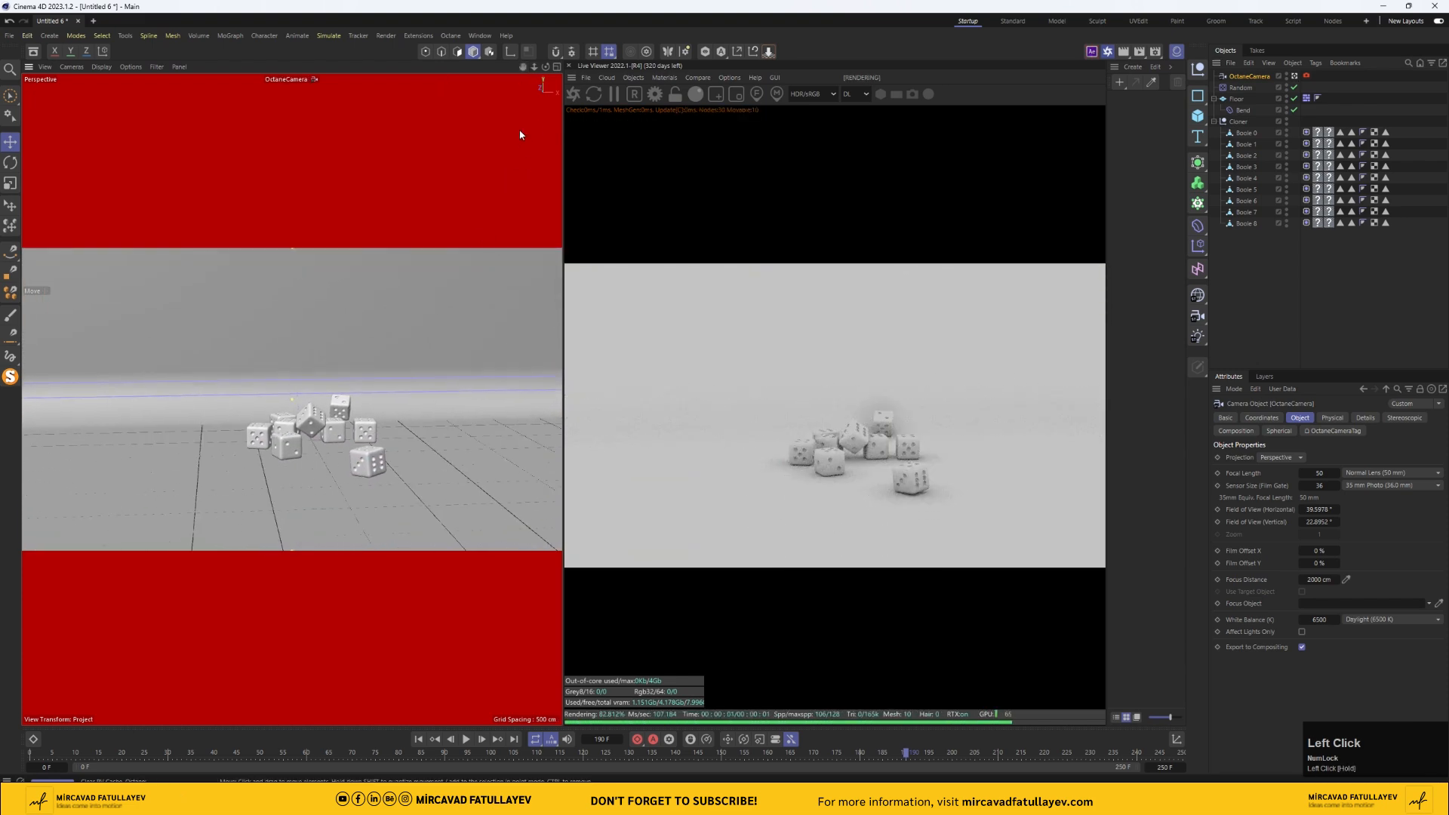
pyautogui.moveTo(545, 67); pyautogui.dragTo(520, 67)
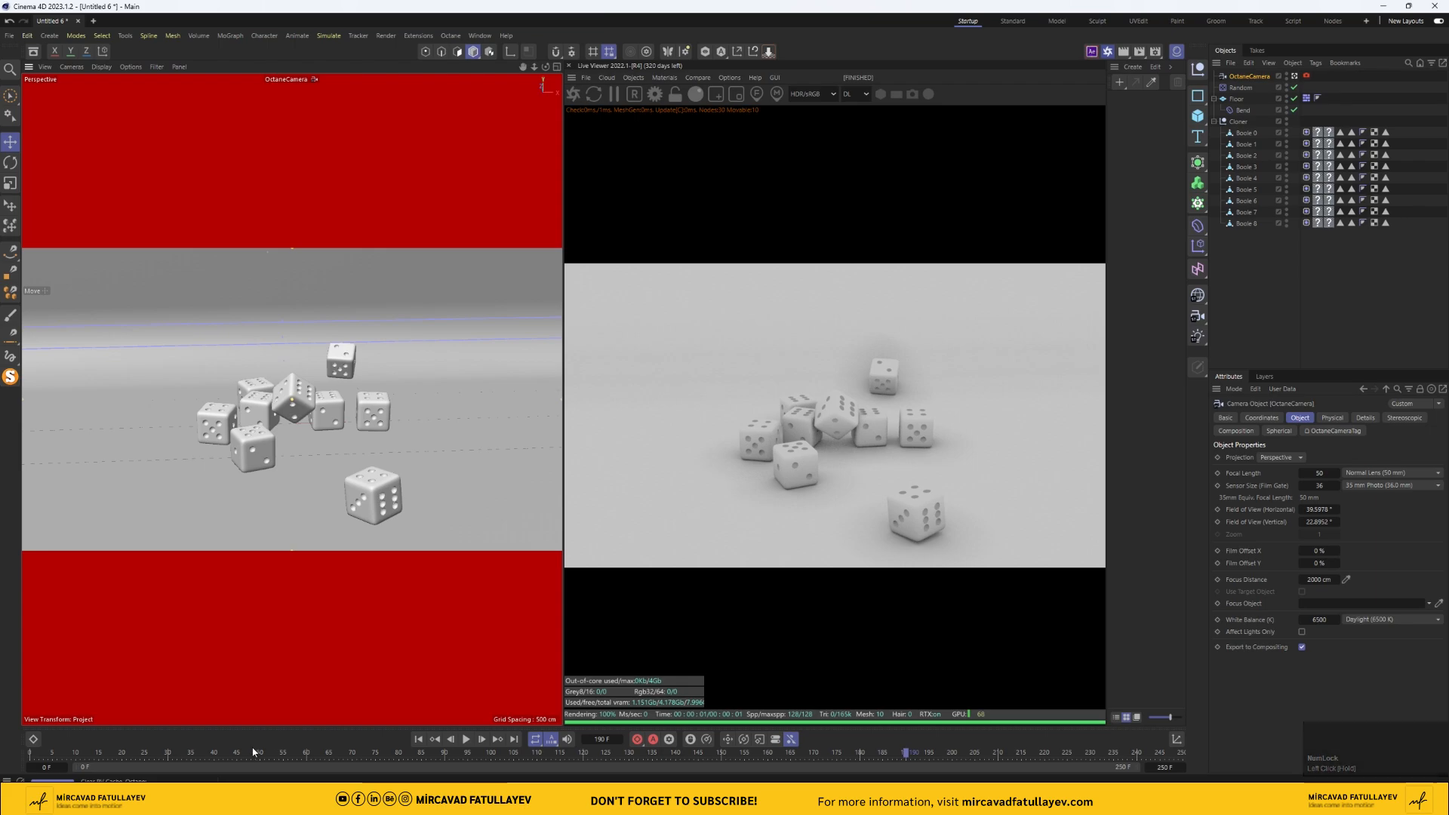
pyautogui.moveTo(253, 756); pyautogui.dragTo(1072, 755)
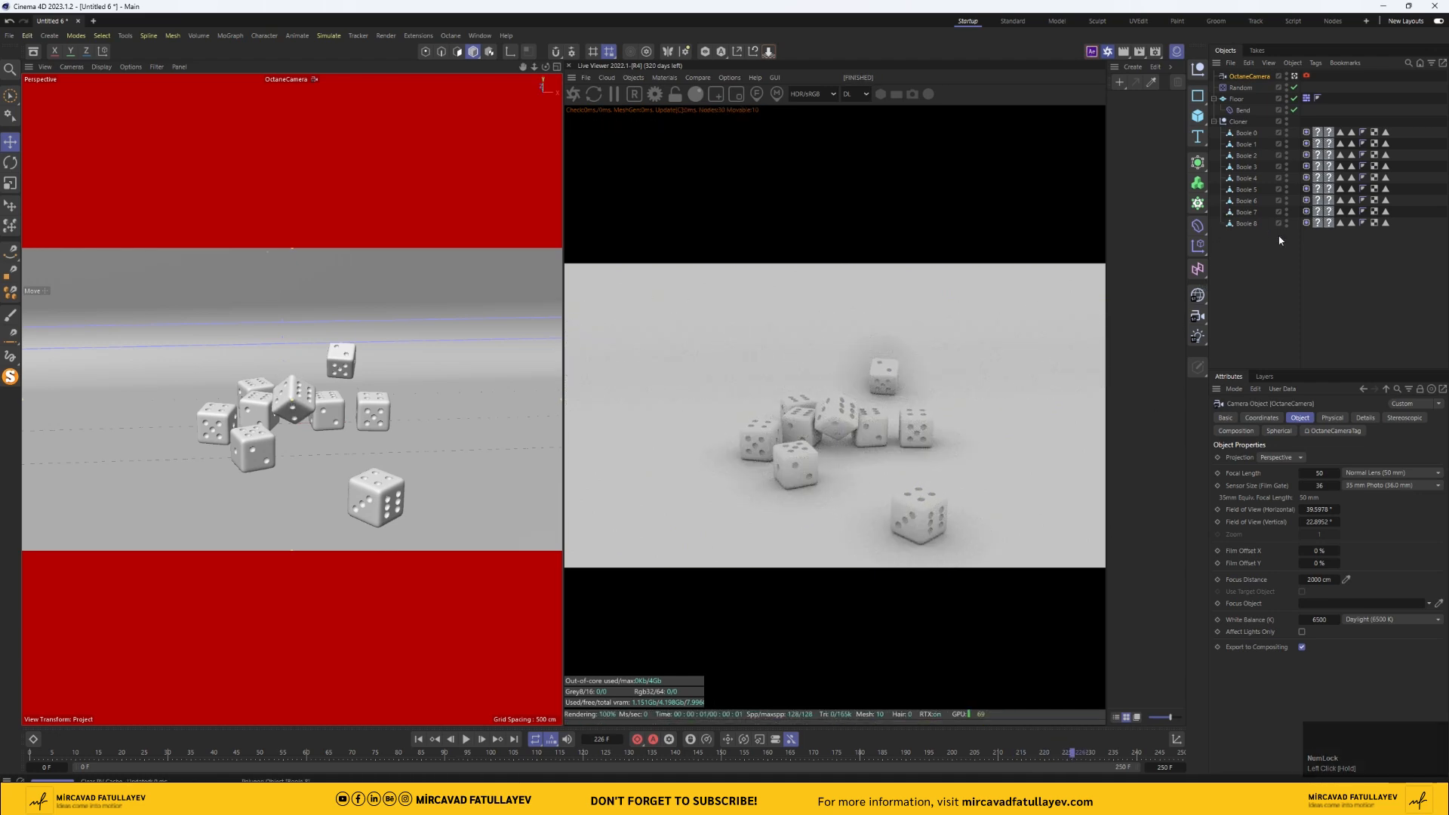
# - Deselect the camera and switch the Live Viewer's render kernel to PT
pyautogui.click(1236, 267)
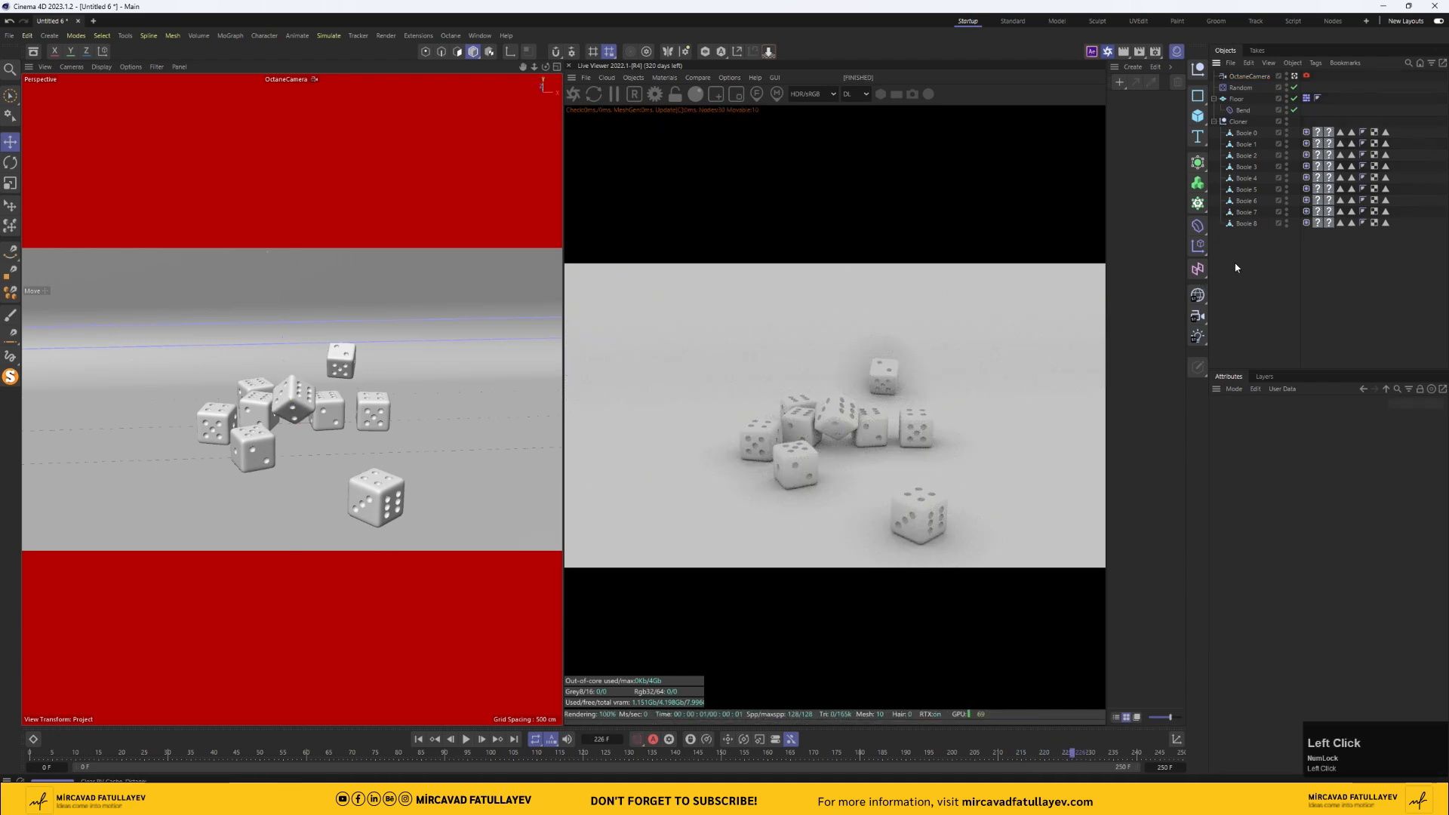
pyautogui.click(847, 93)
pyautogui.click(860, 142)
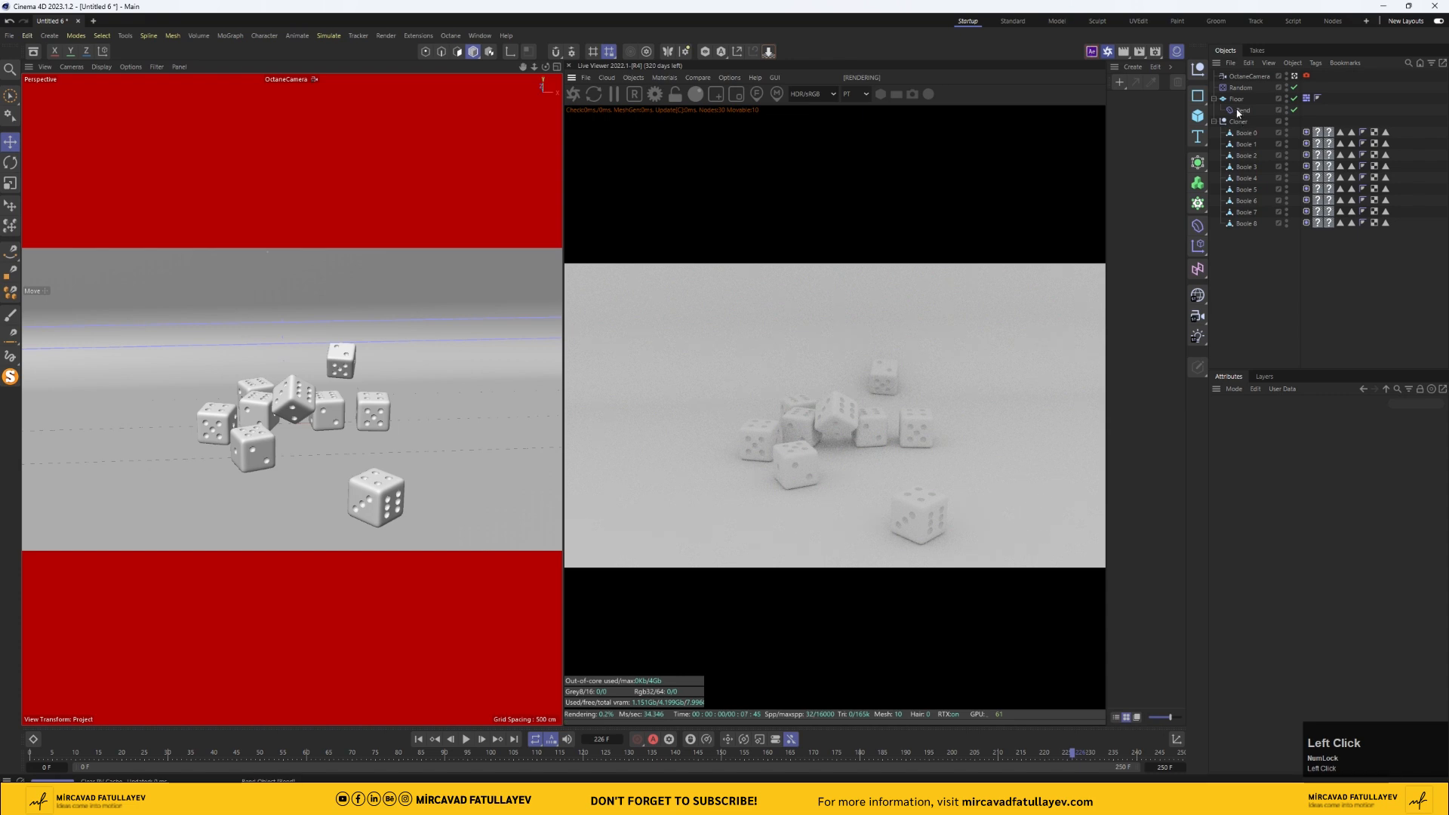
# - Add a Protection rigging tag to the Octane camera to lock its framing
pyautogui.rightClick(1241, 82)
pyautogui.moveTo(1326, 254)
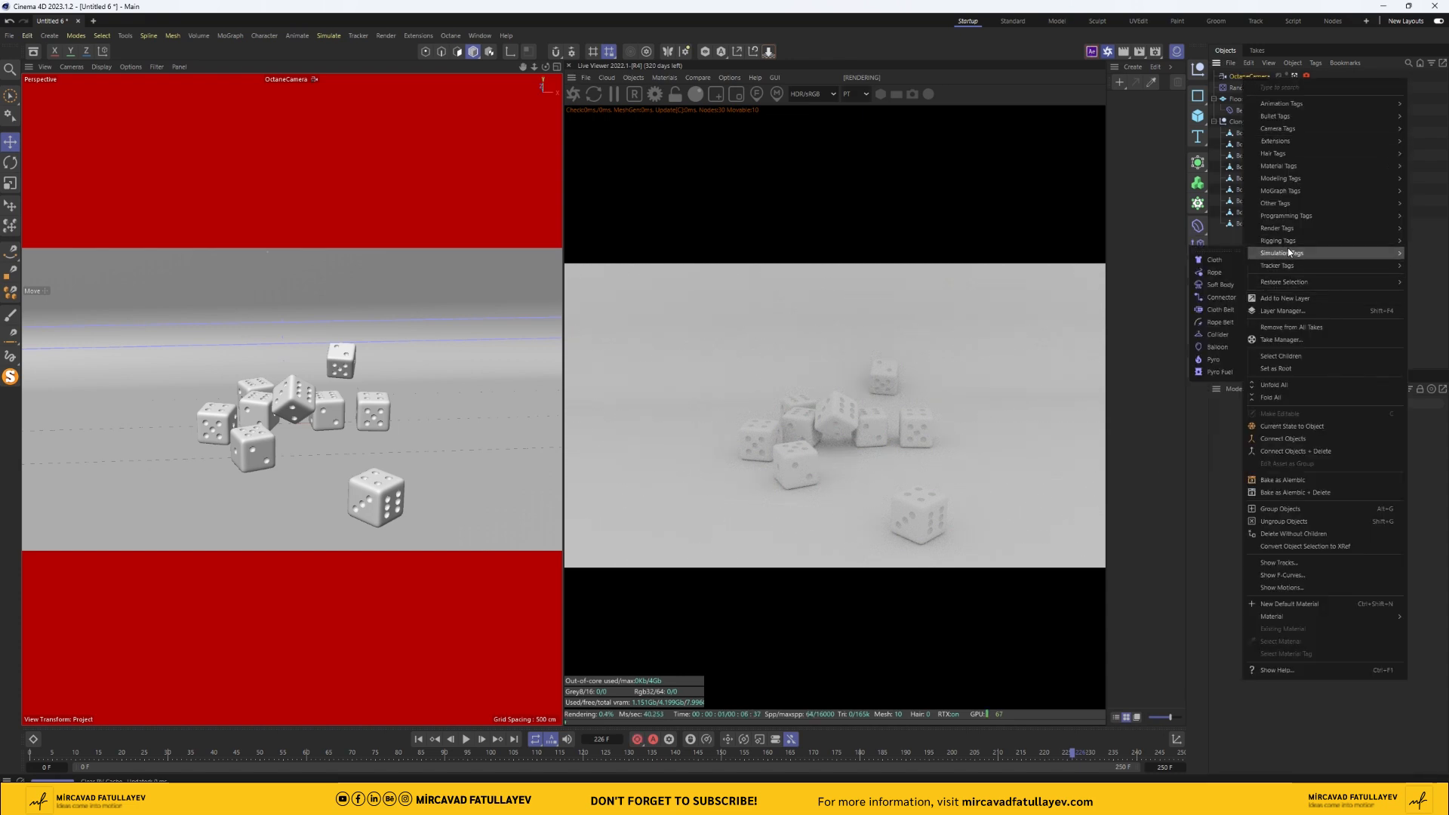
pyautogui.moveTo(1287, 243)
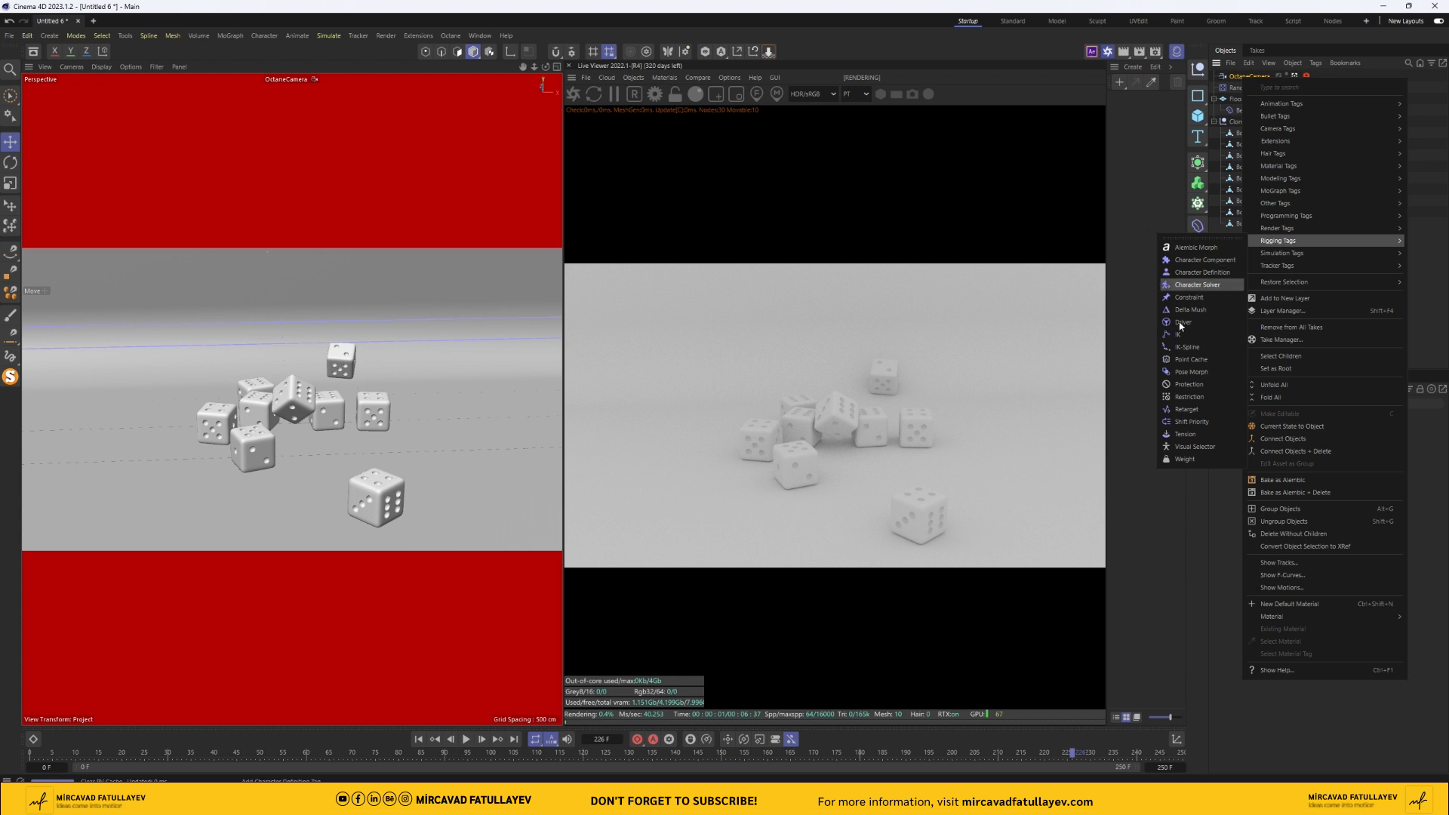
pyautogui.click(1189, 384)
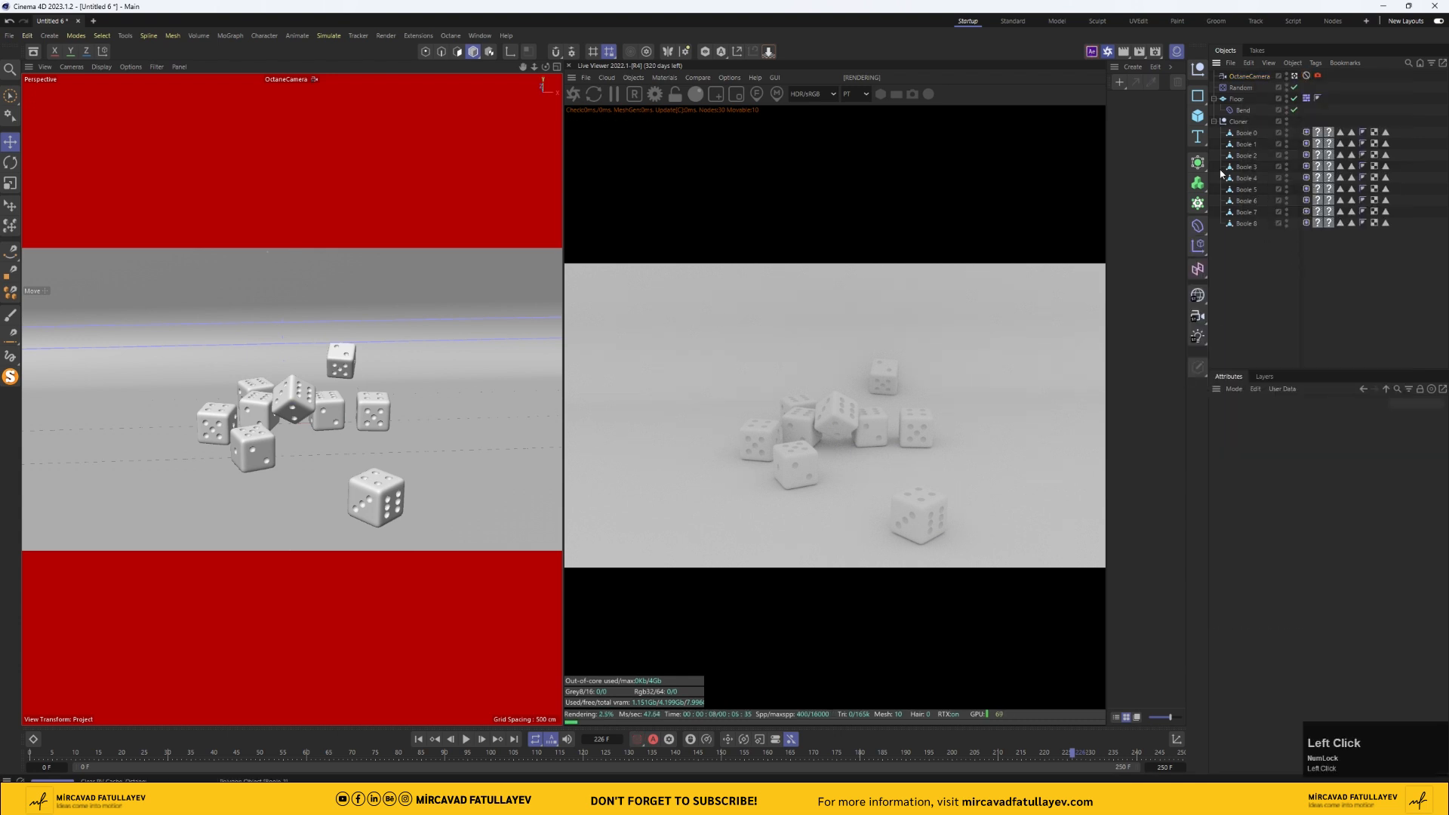
# - Add an Octane HDRI environment sky and load studio_small_09_2k.exr as its image texture
pyautogui.click(633, 78)
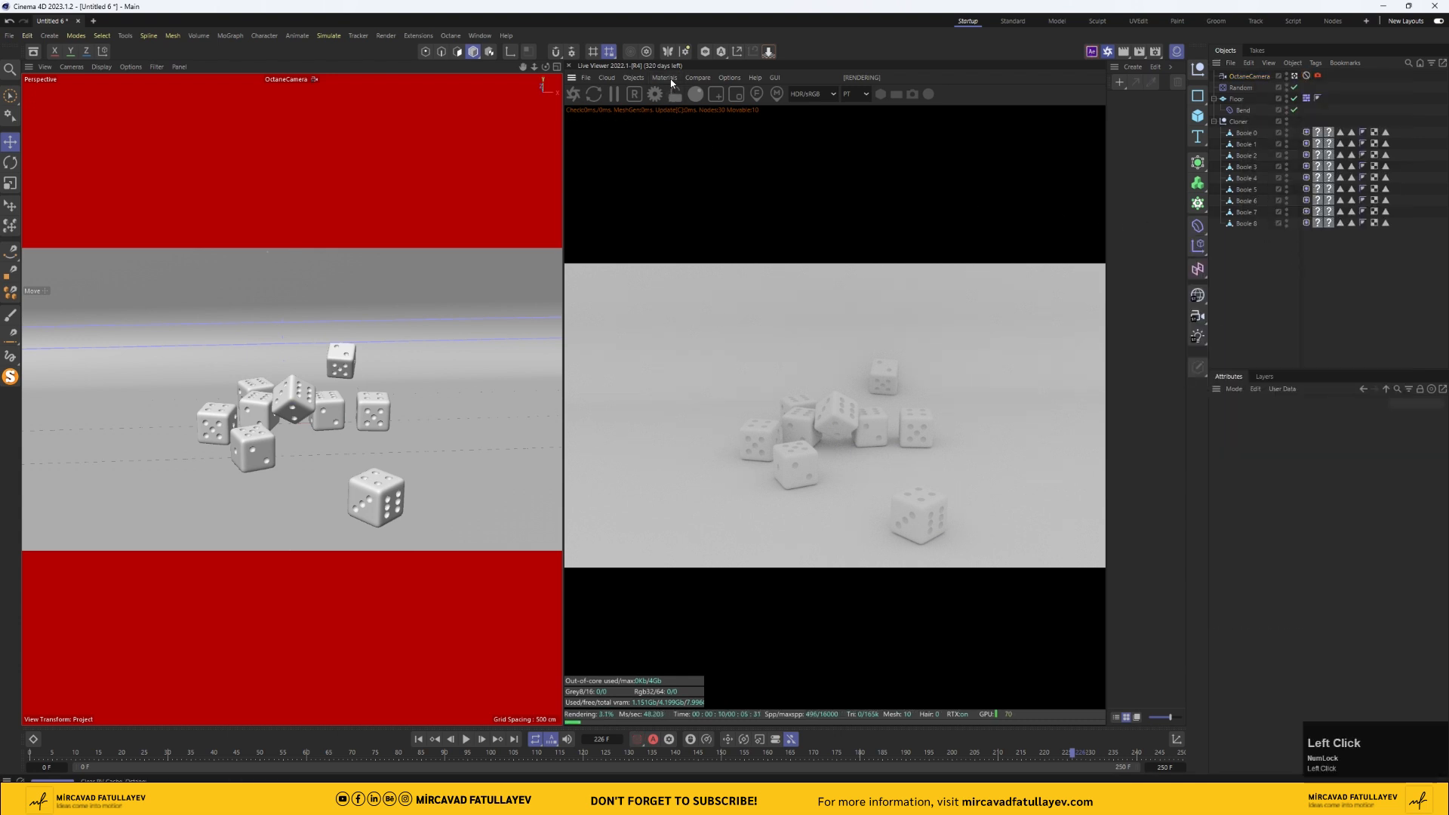
pyautogui.click(662, 119)
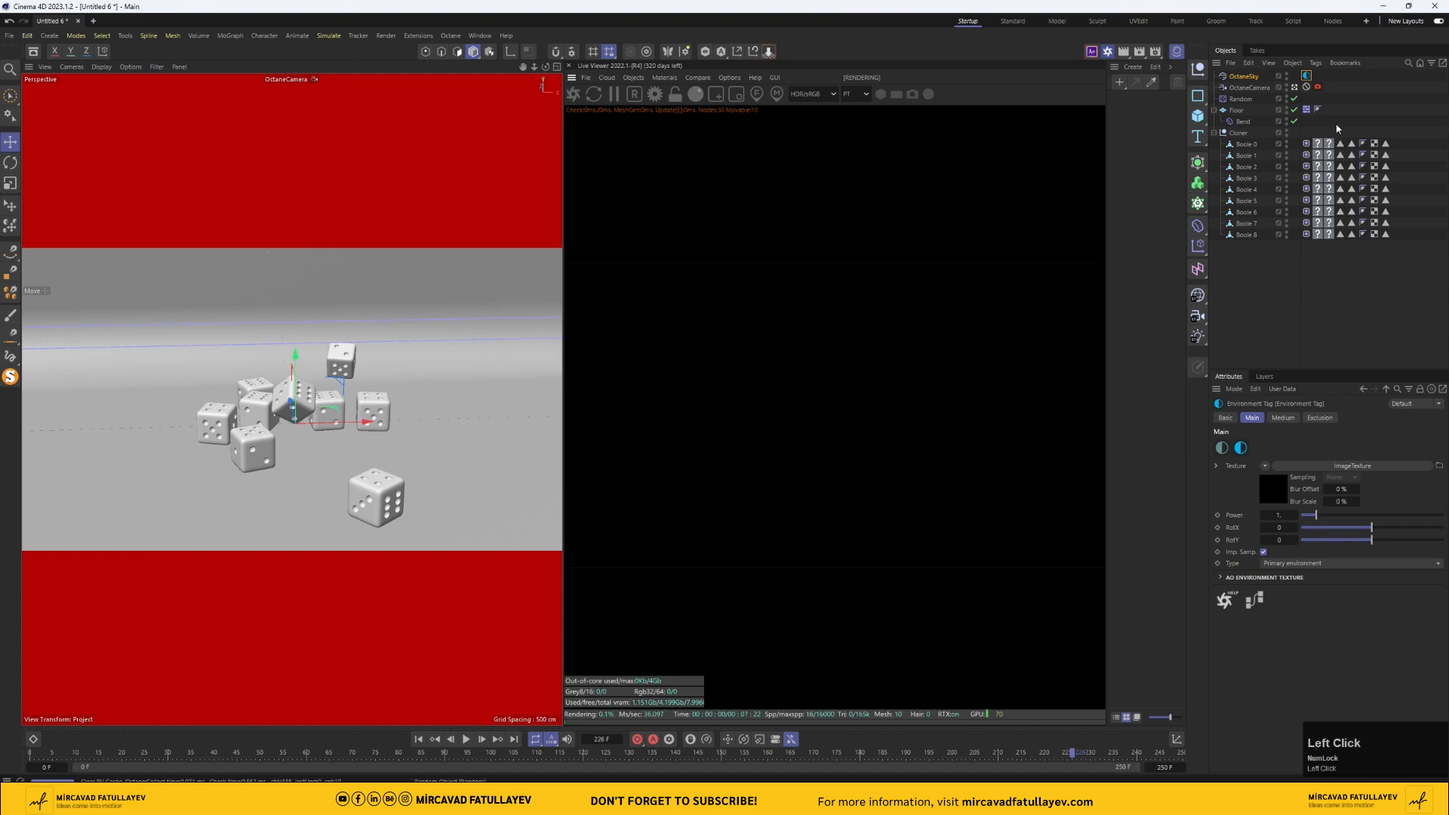
pyautogui.click(1271, 490)
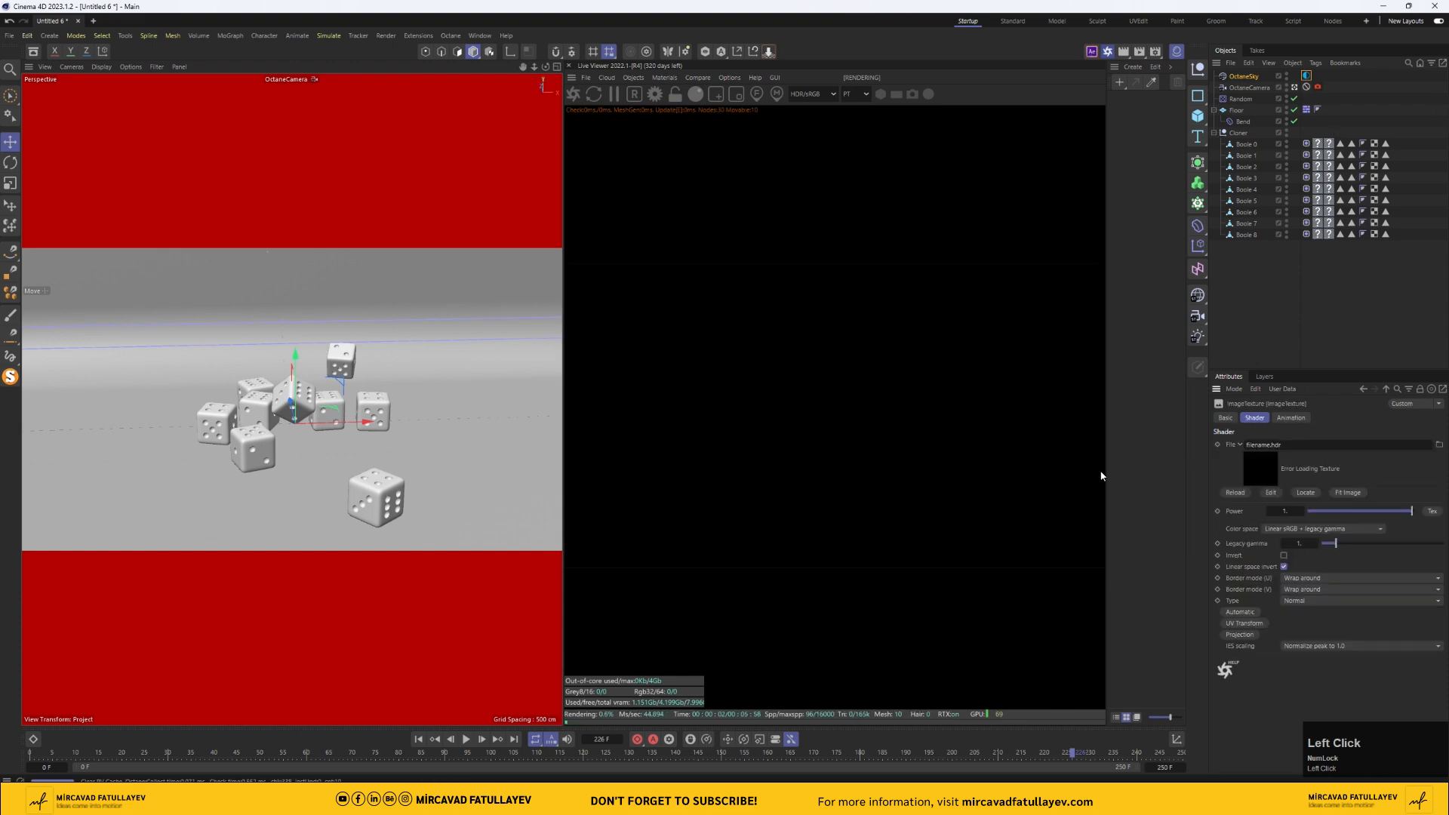
pyautogui.click(819, 451)
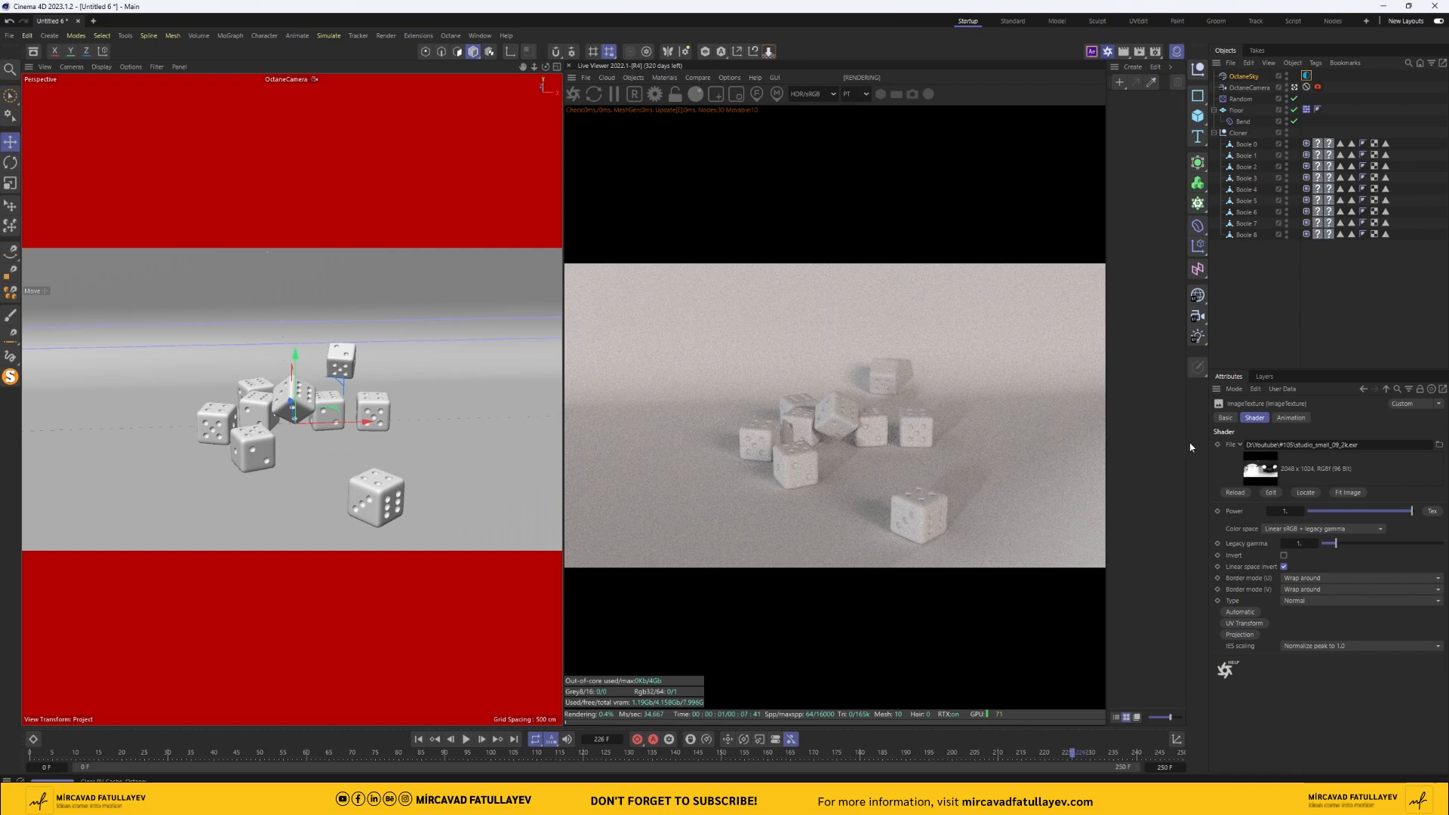
# - Rotate the sky's environment texture to about 0.518 in RotX and about -0.47 in RotY, and deselect it
pyautogui.click(1216, 420)
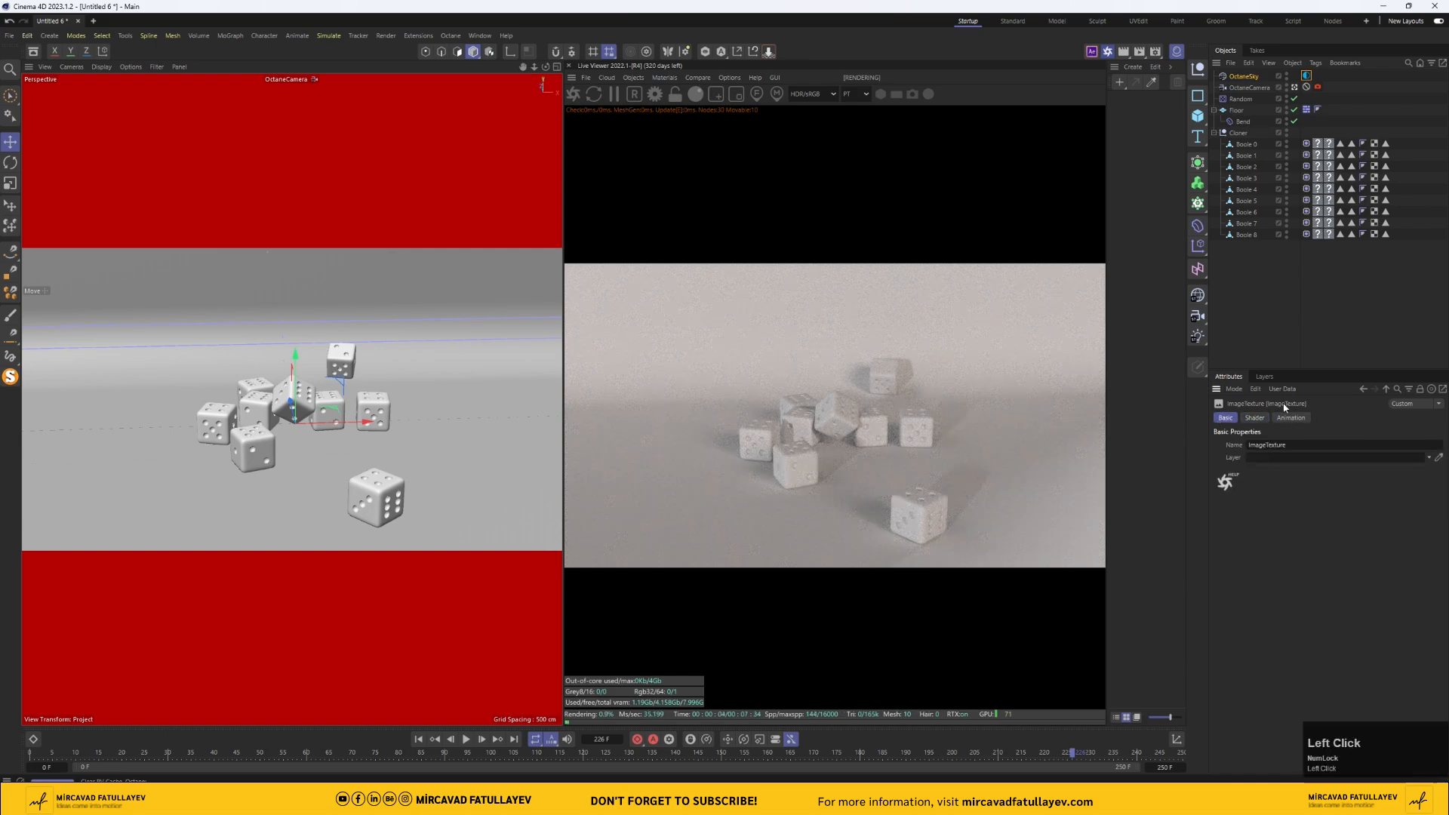
pyautogui.click(1307, 76)
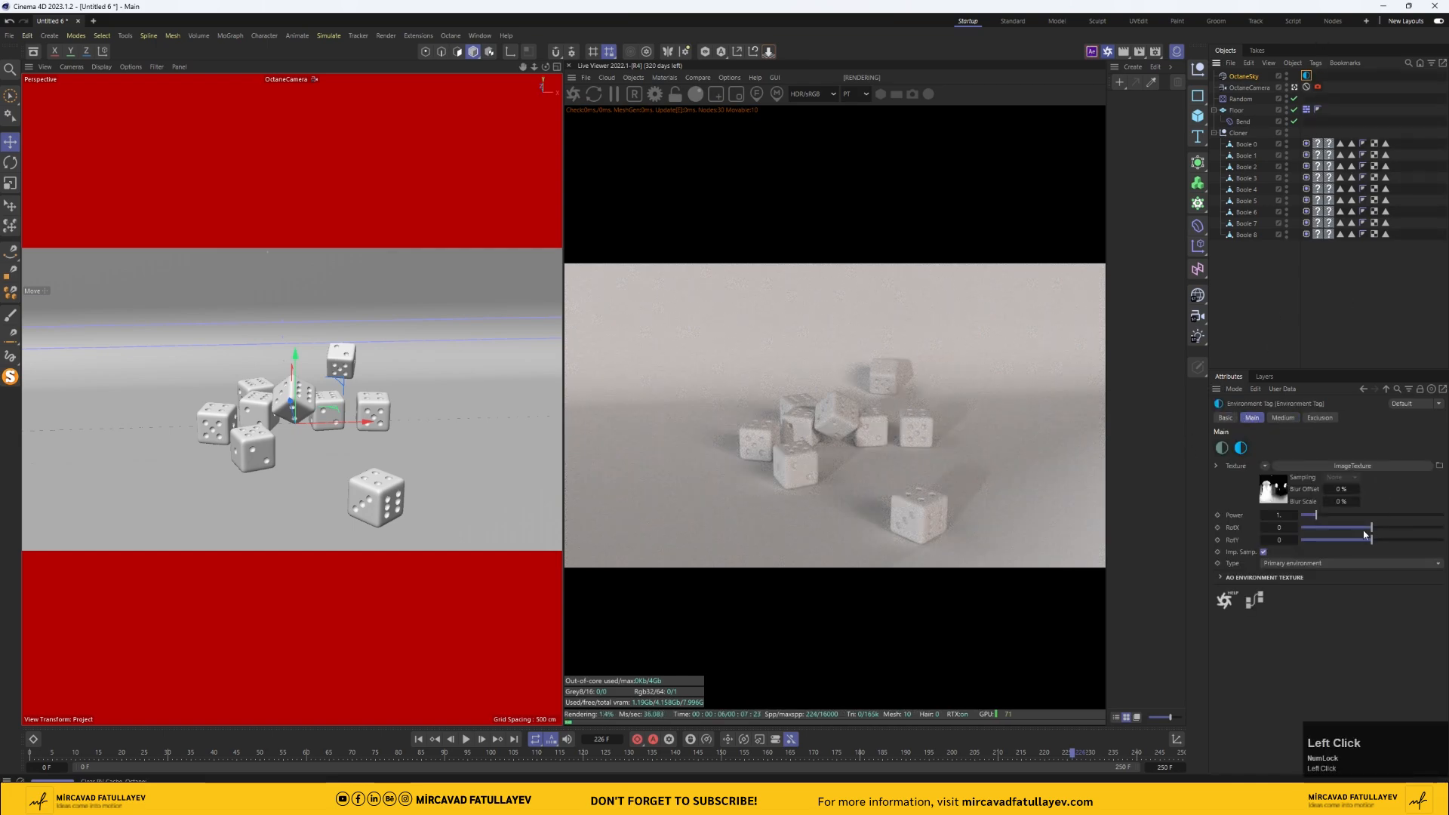
pyautogui.moveTo(1368, 528); pyautogui.dragTo(1340, 543)
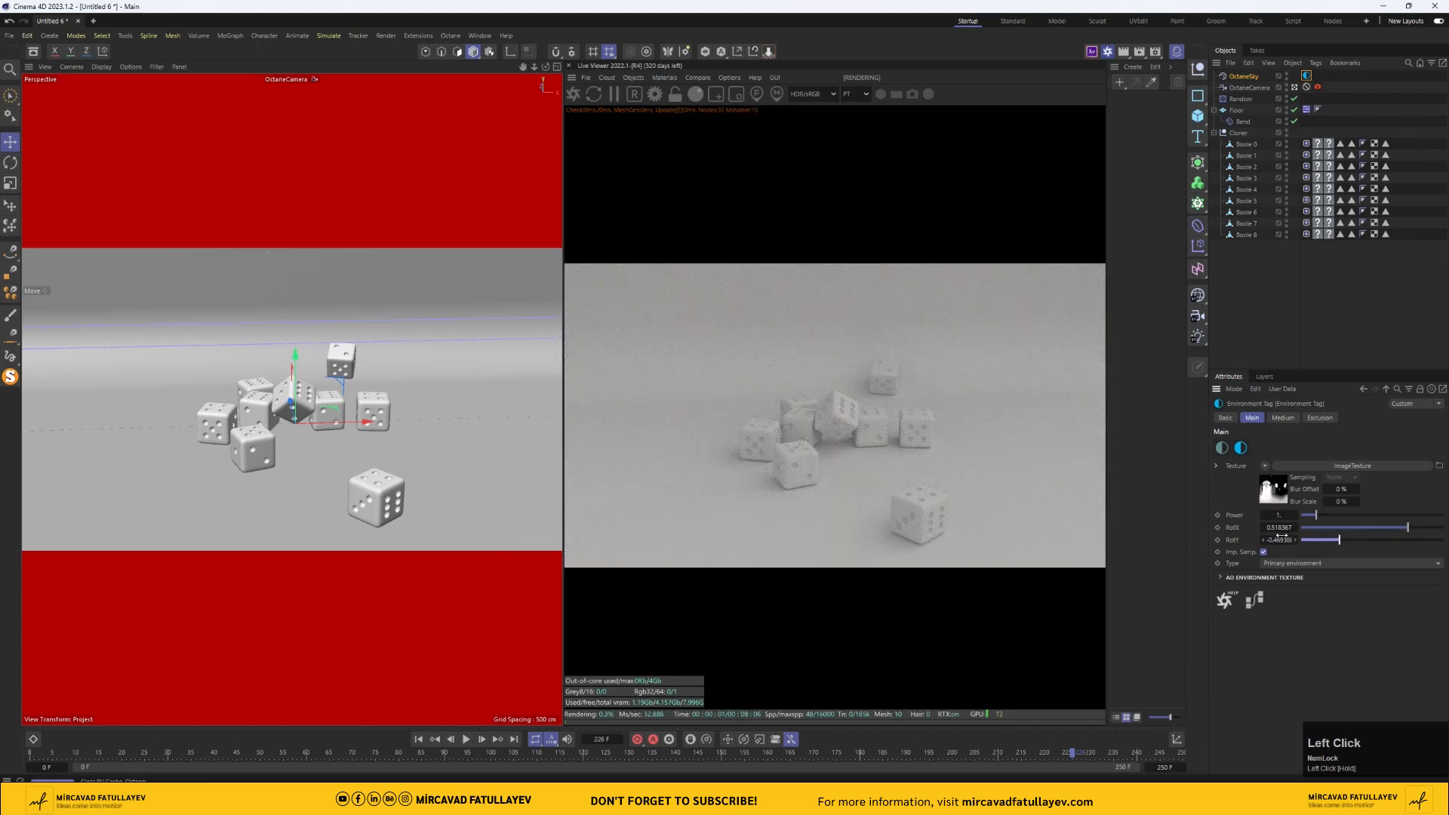
pyautogui.click(1239, 305)
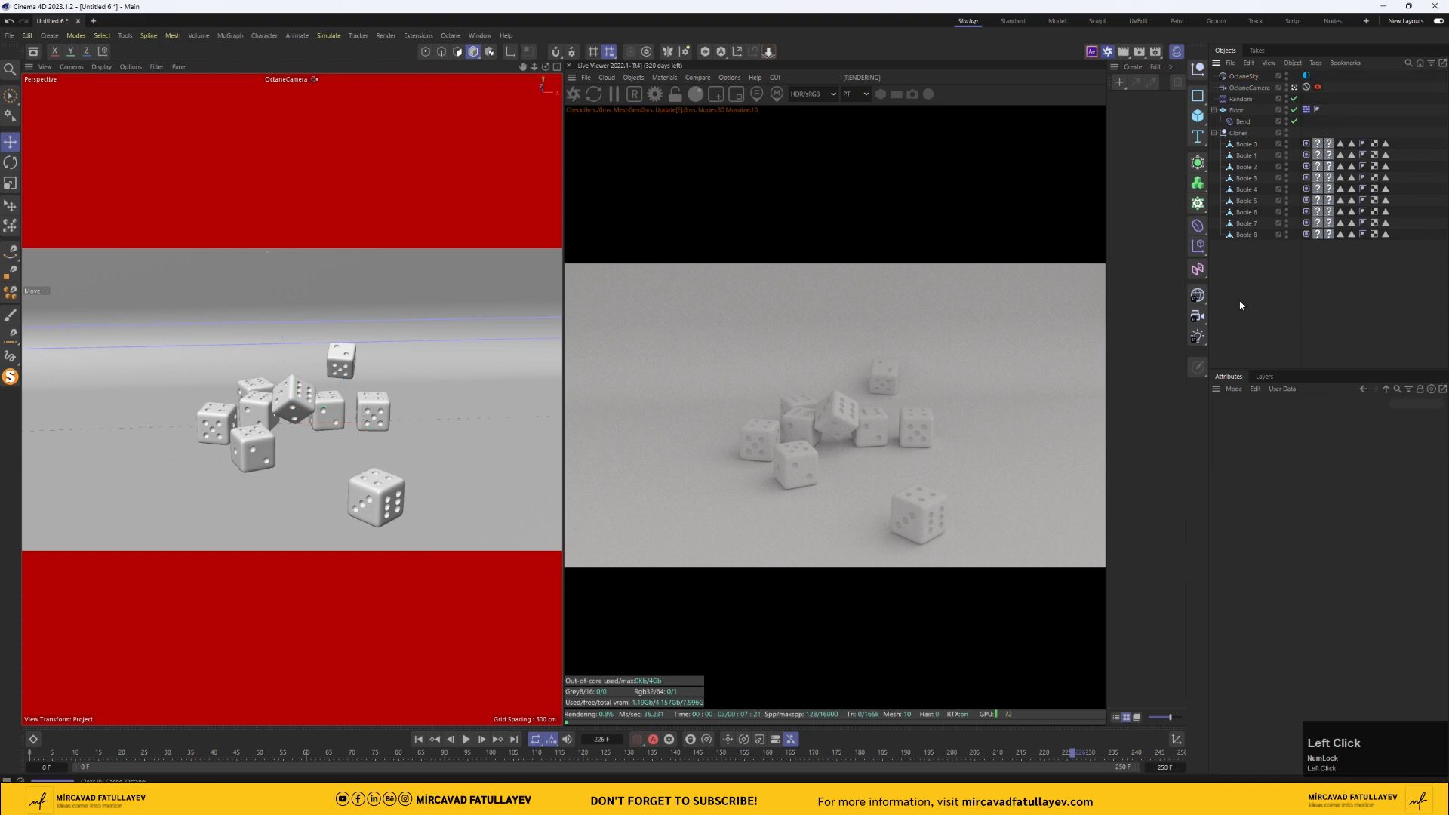
# - Enable the Octane camera's Camera Imager and turn on its Spectral AI Denoiser, including Denoise volumes
pyautogui.click(1318, 87)
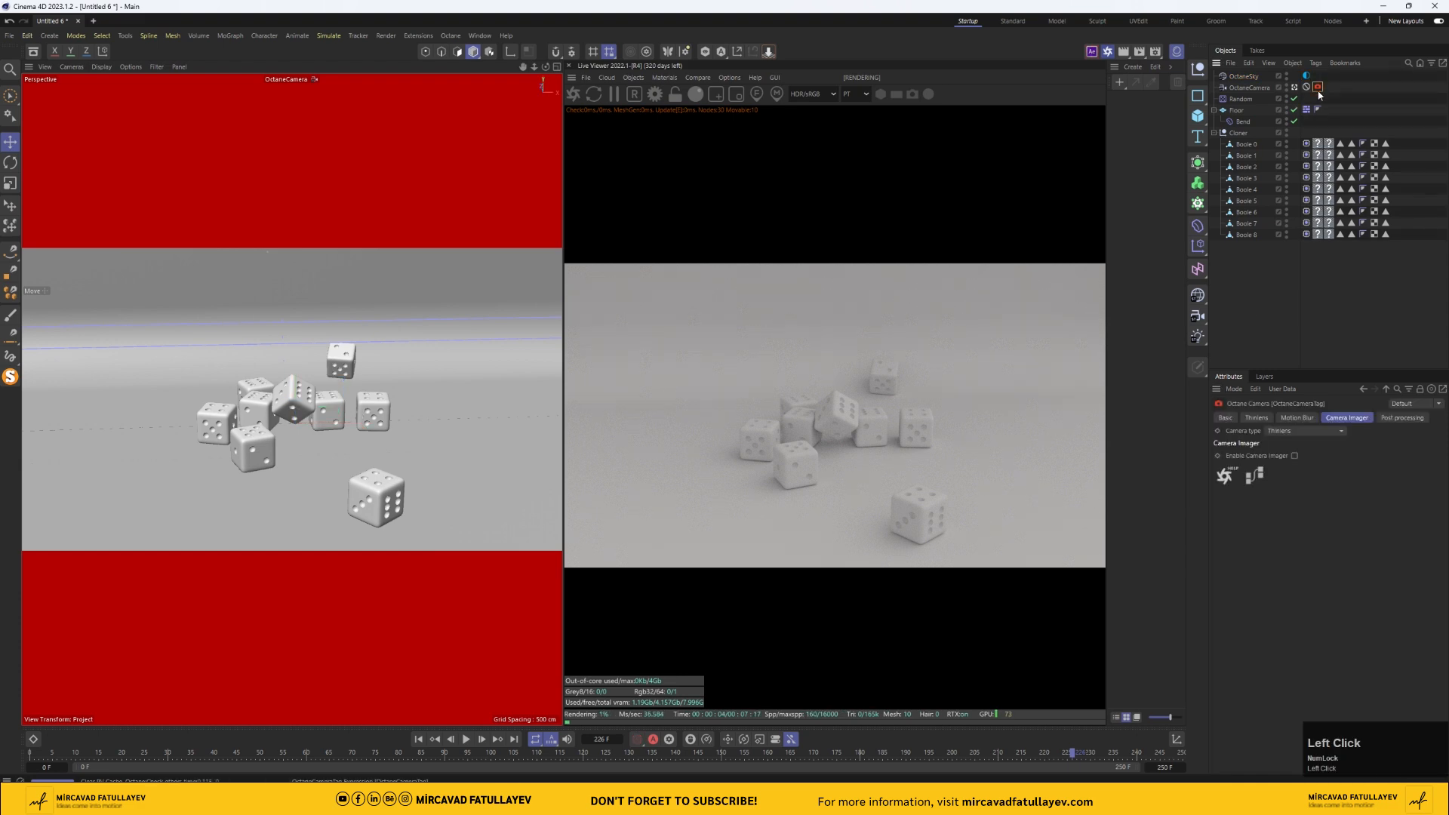
pyautogui.click(1293, 455)
pyautogui.click(1256, 488)
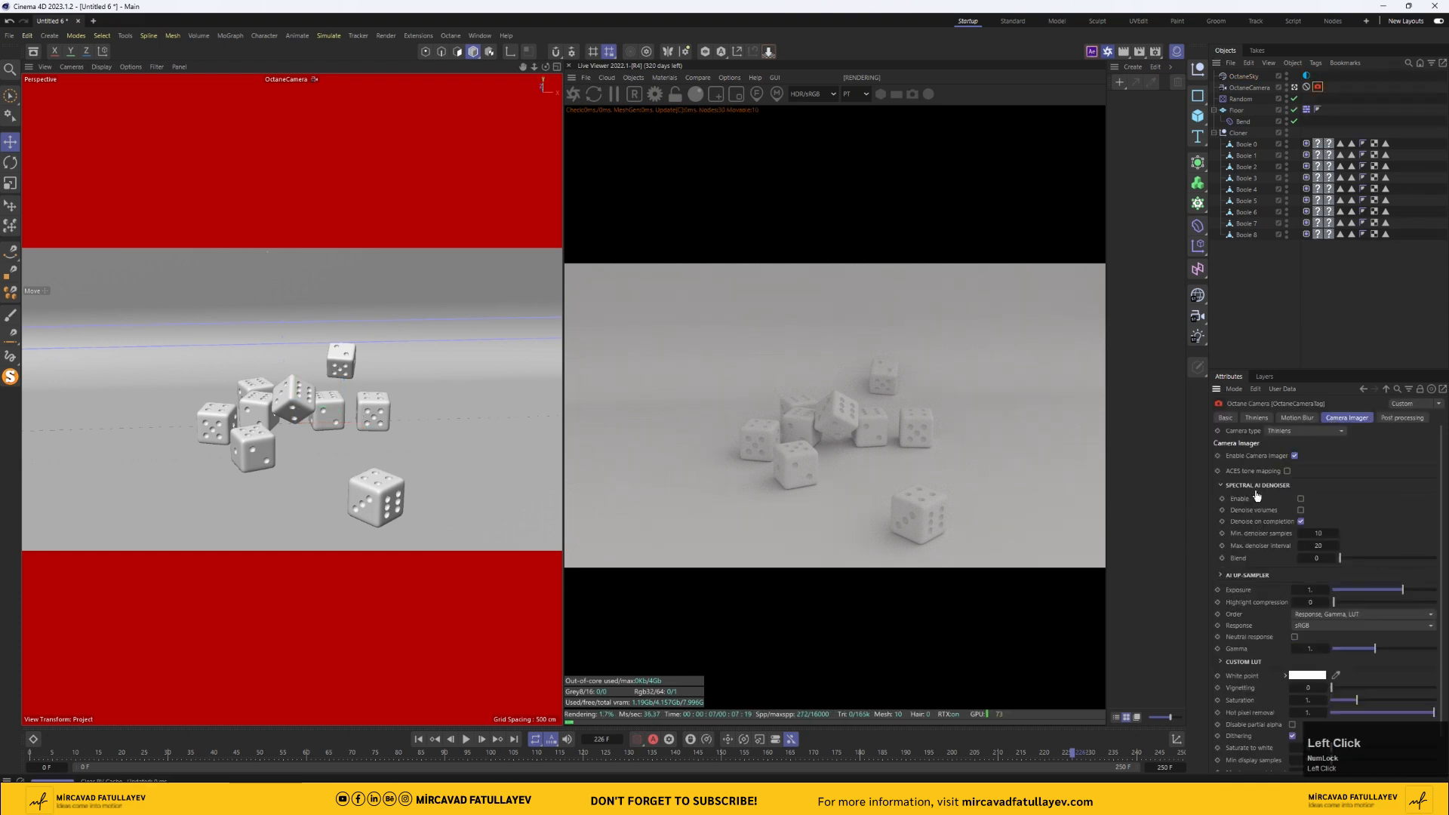
pyautogui.click(1300, 511)
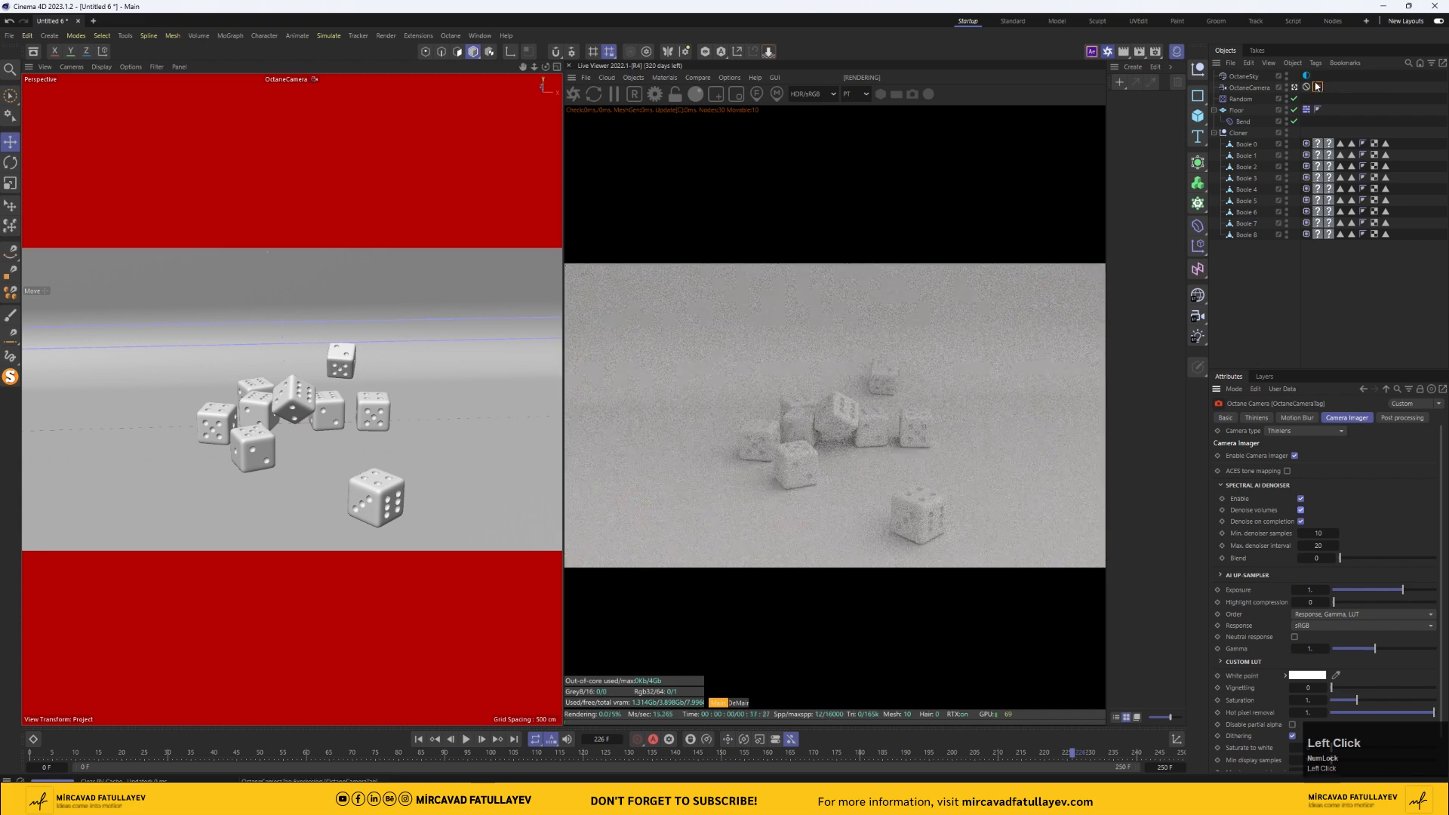
pyautogui.click(1278, 284)
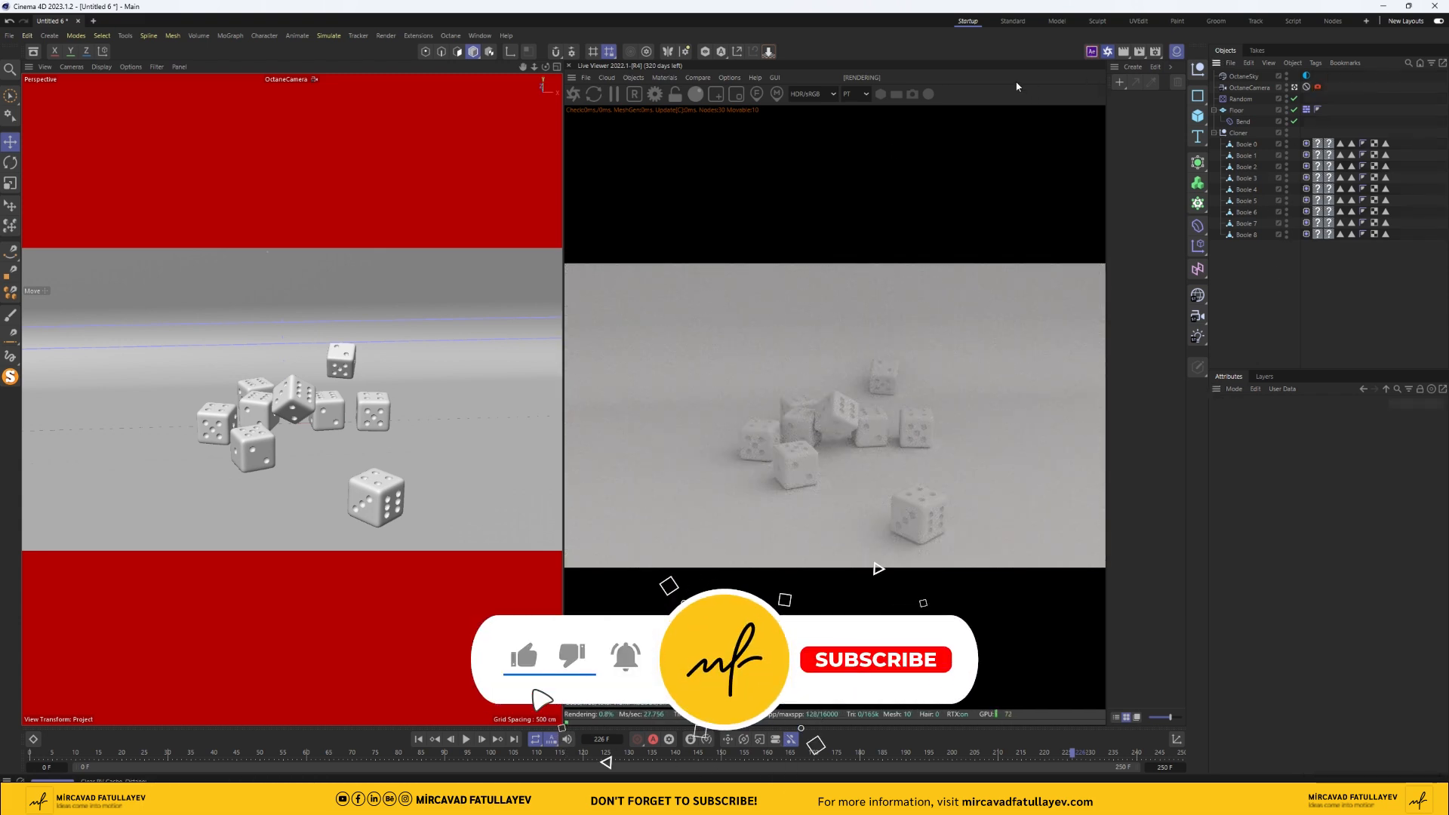
# - Create an Octane Specular material and open it in the Material Editor
pyautogui.click(666, 77)
pyautogui.moveTo(709, 135)
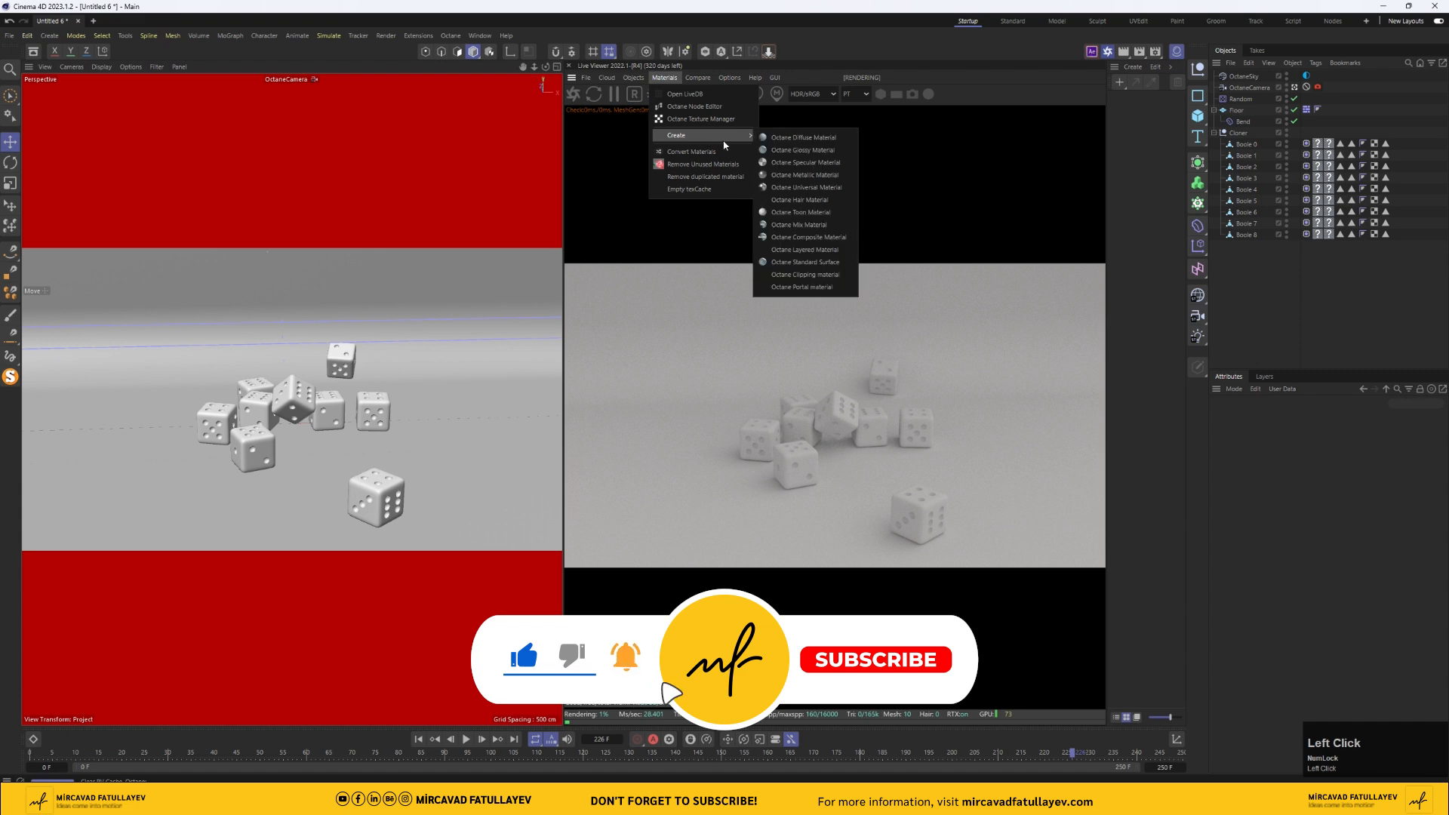
pyautogui.click(813, 162)
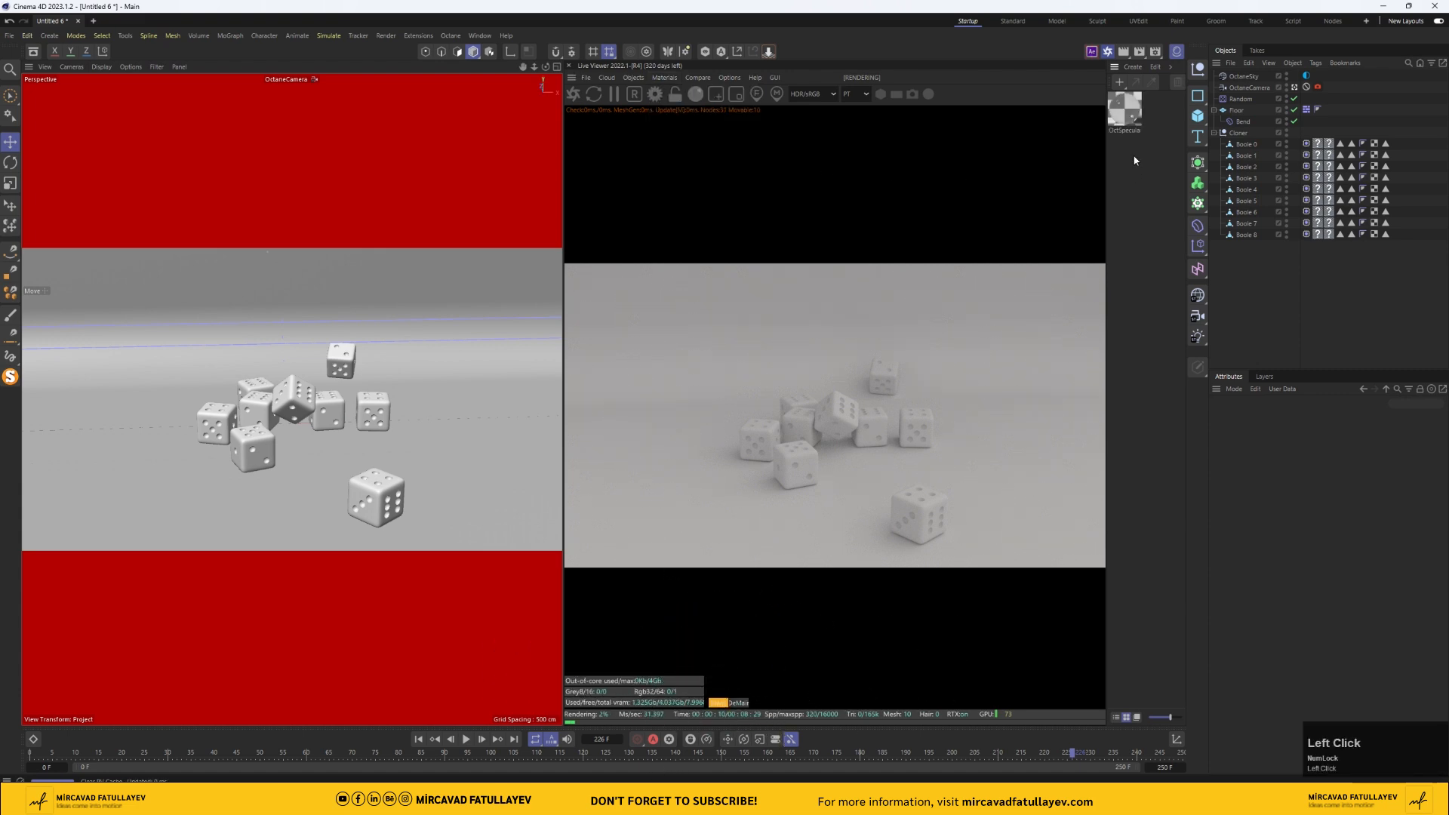
pyautogui.doubleClick(1126, 113)
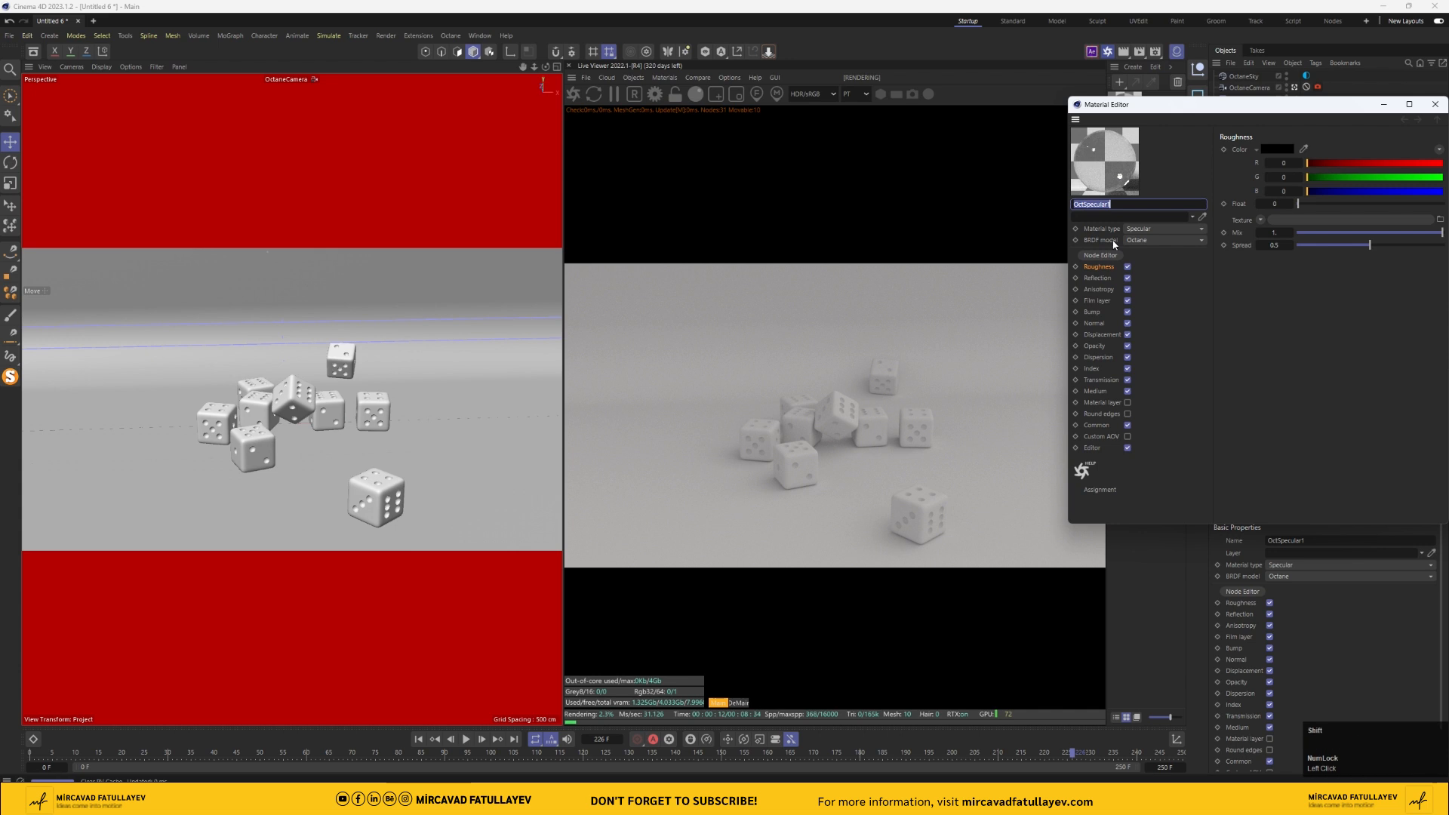
# - Rename the Specular material as Glass and set its Transmission colour to a dark red with R 110, G 0, B 0
pyautogui.write('Glass')
pyautogui.press('Return')
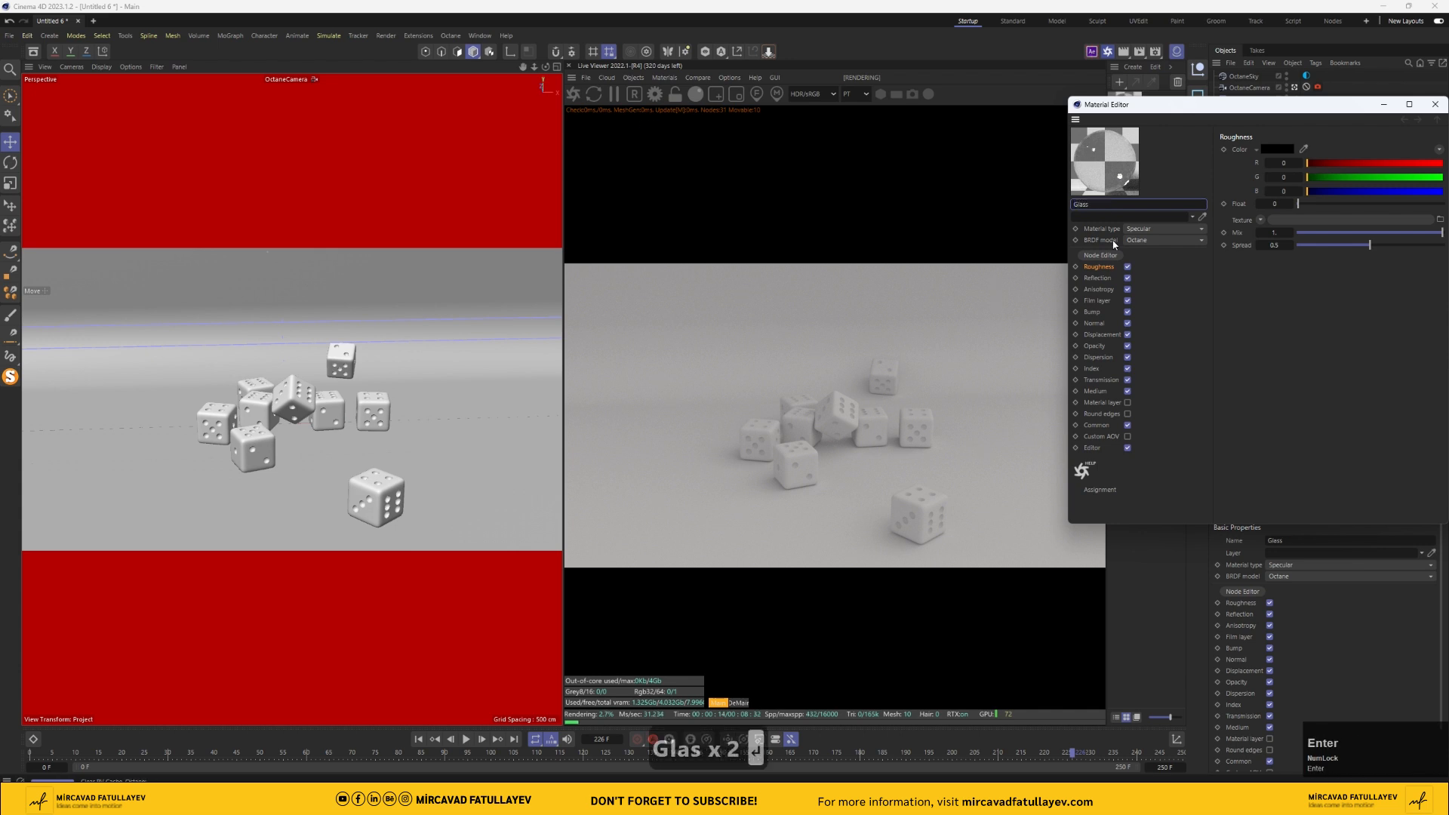
pyautogui.moveTo(1192, 104); pyautogui.dragTo(698, 114)
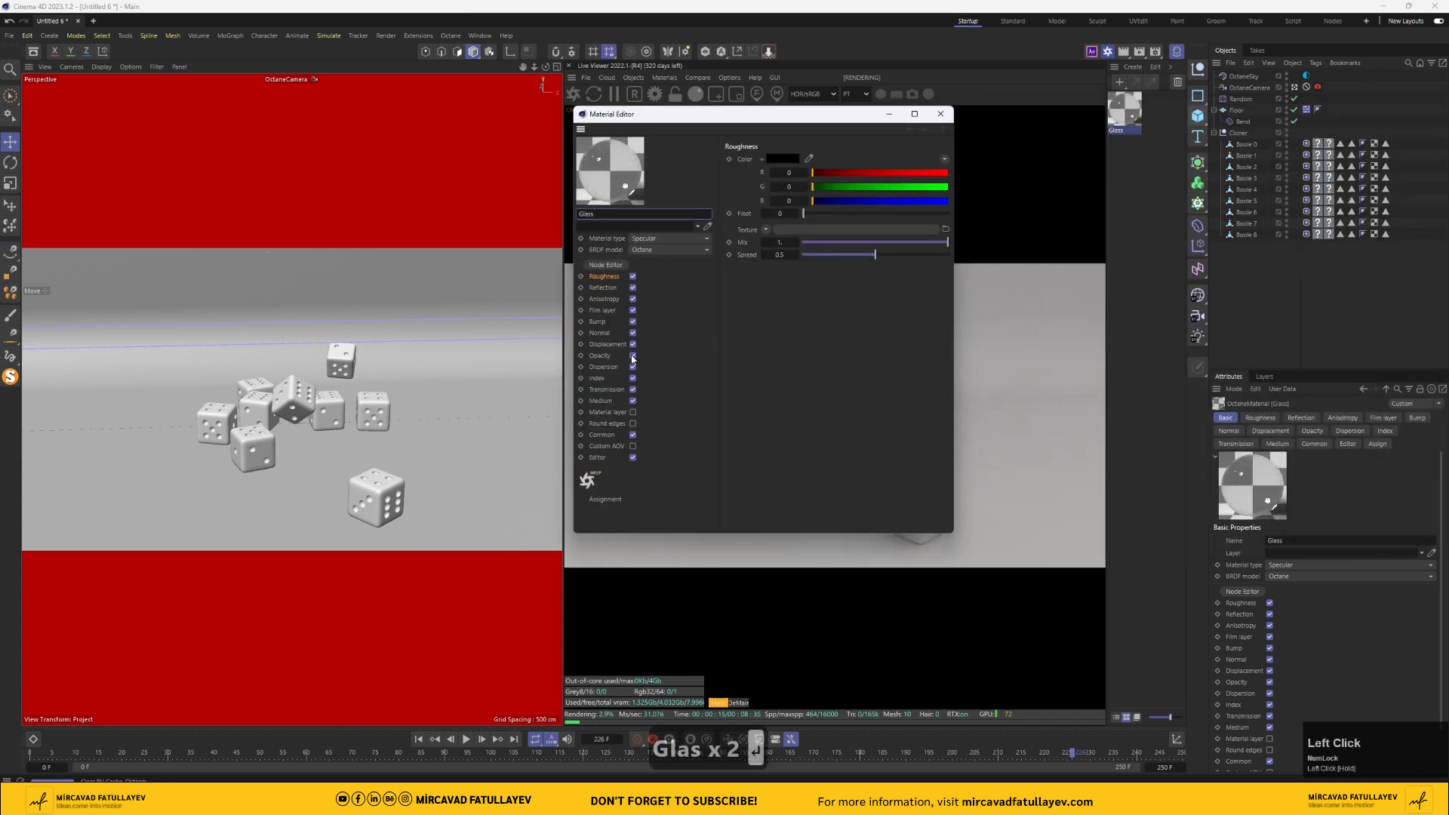
pyautogui.click(606, 390)
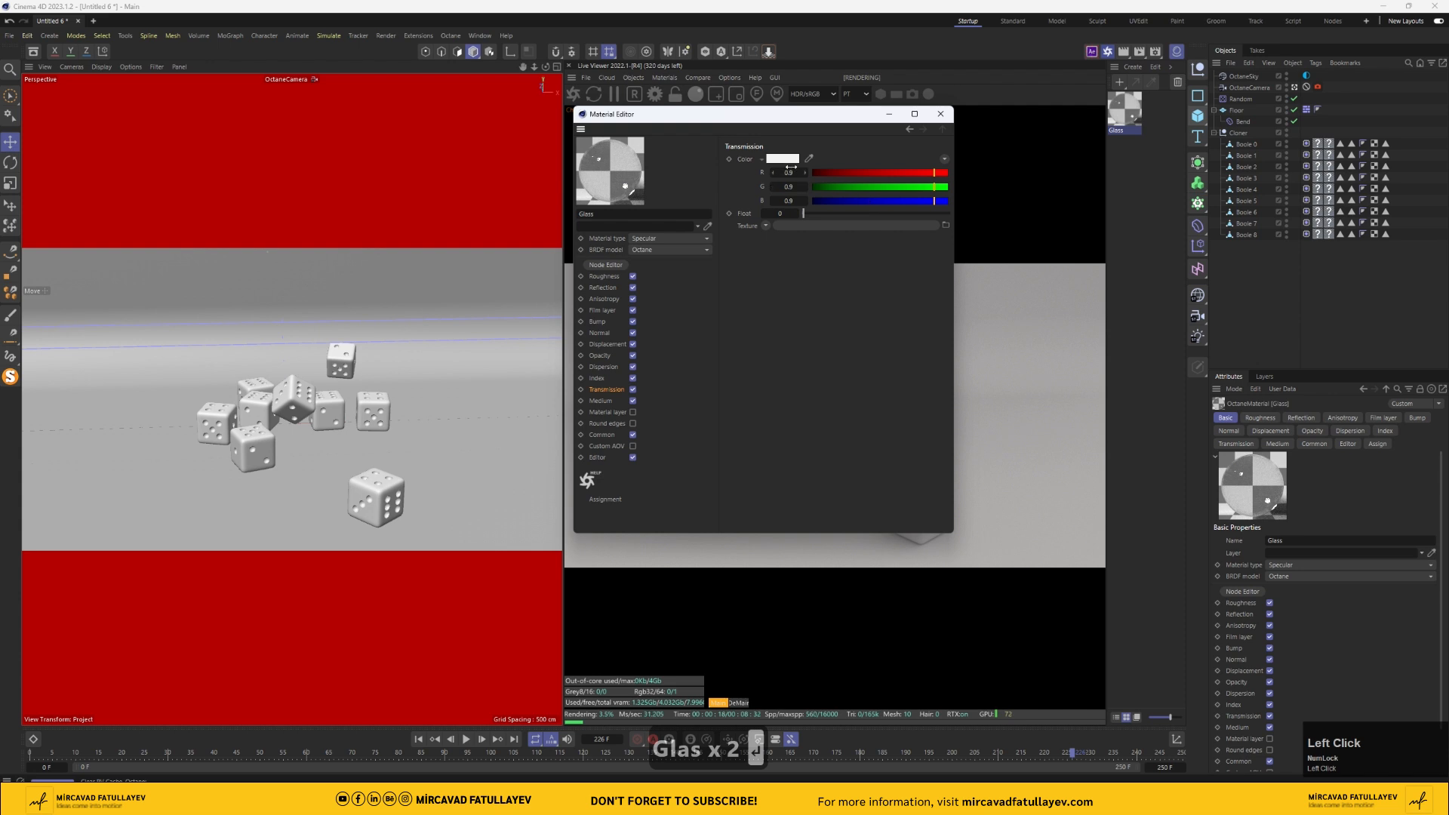
pyautogui.click(786, 161)
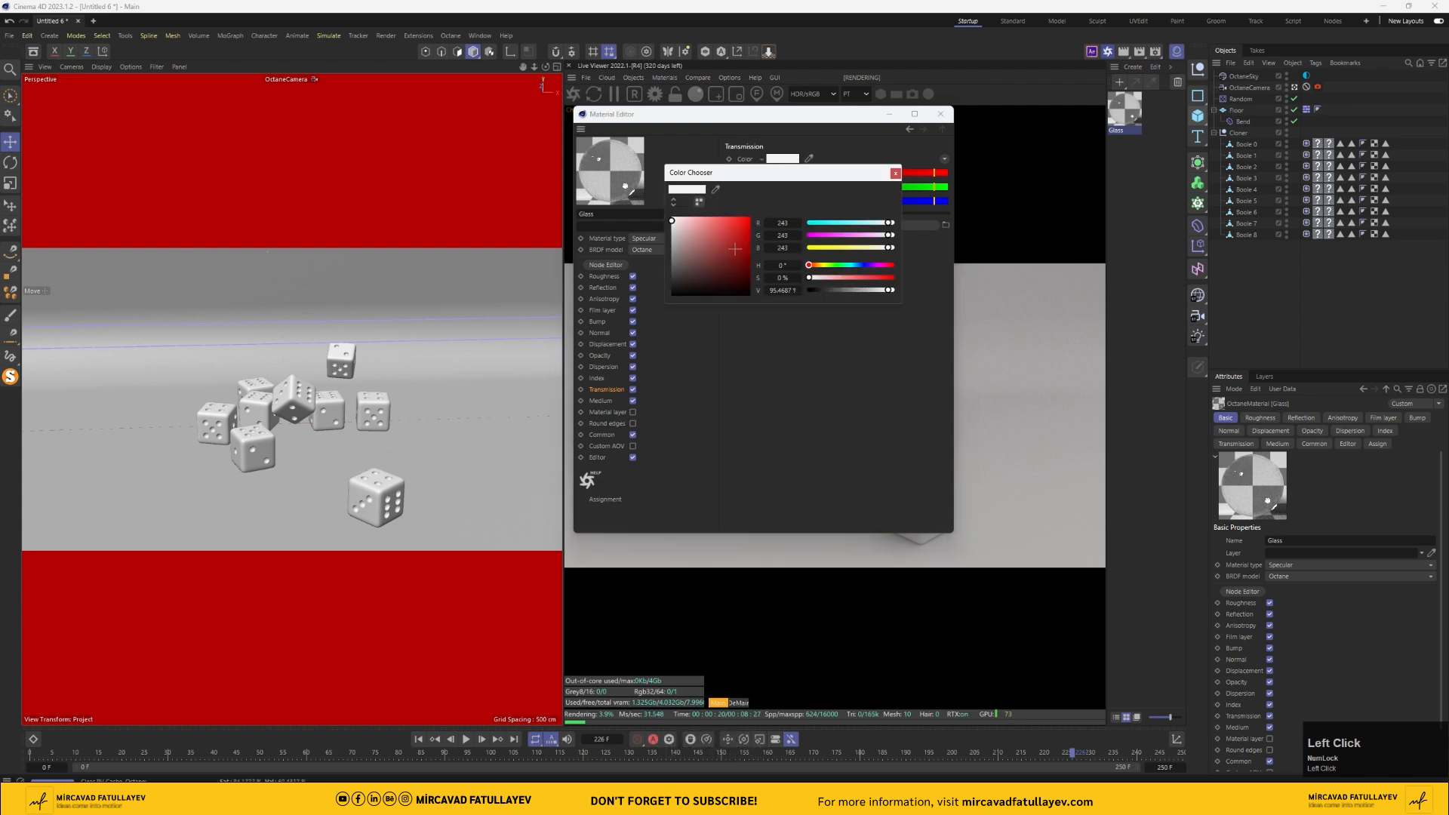
pyautogui.moveTo(735, 249); pyautogui.dragTo(748, 283)
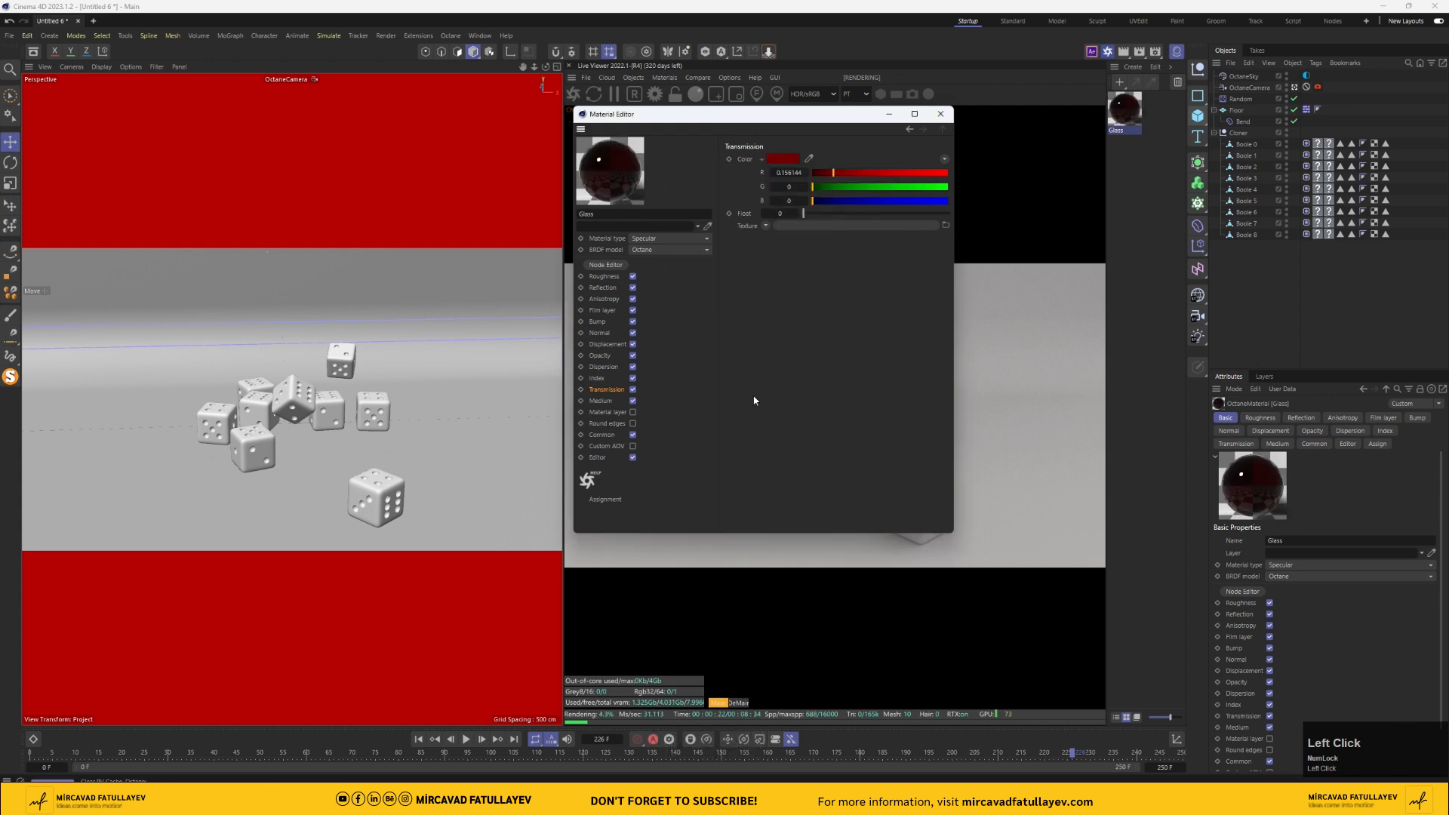
# - Set the Glass material's Roughness float to 0.05 and assign Glass to the bodies of Boole 0 and Boole 2
pyautogui.click(605, 278)
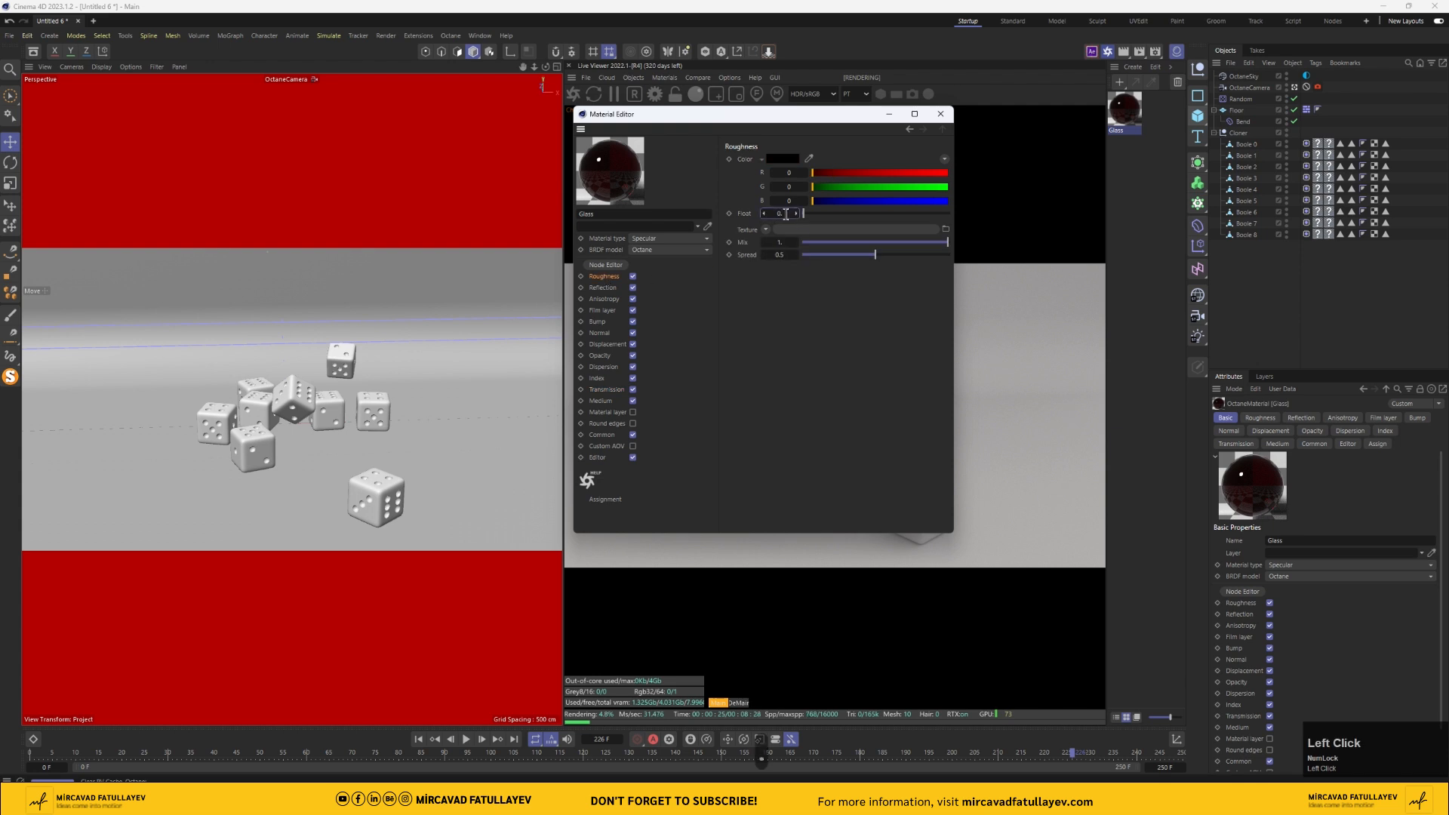
pyautogui.click(786, 215)
pyautogui.write('0.05')
pyautogui.press('Return')
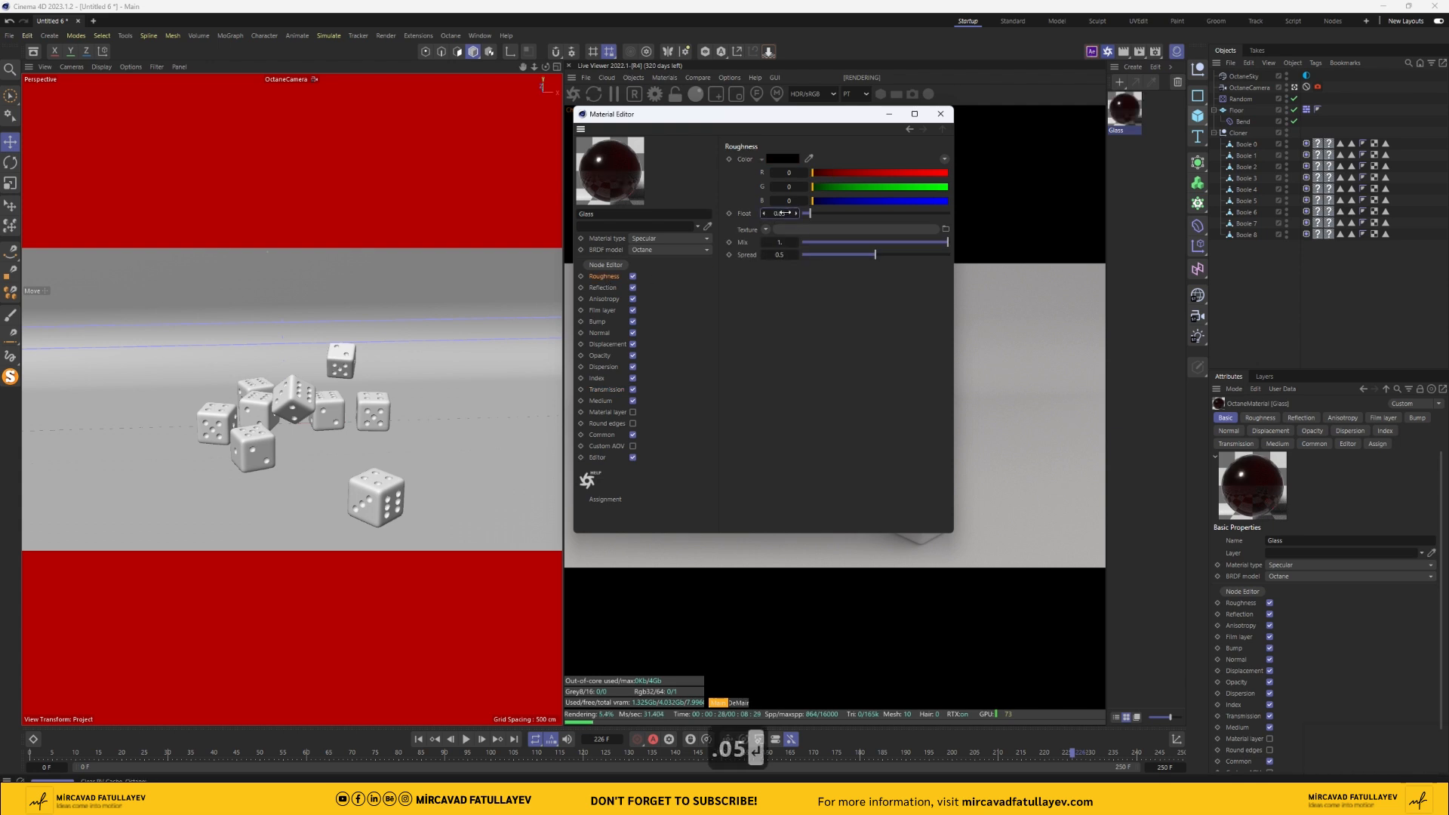
pyautogui.click(939, 115)
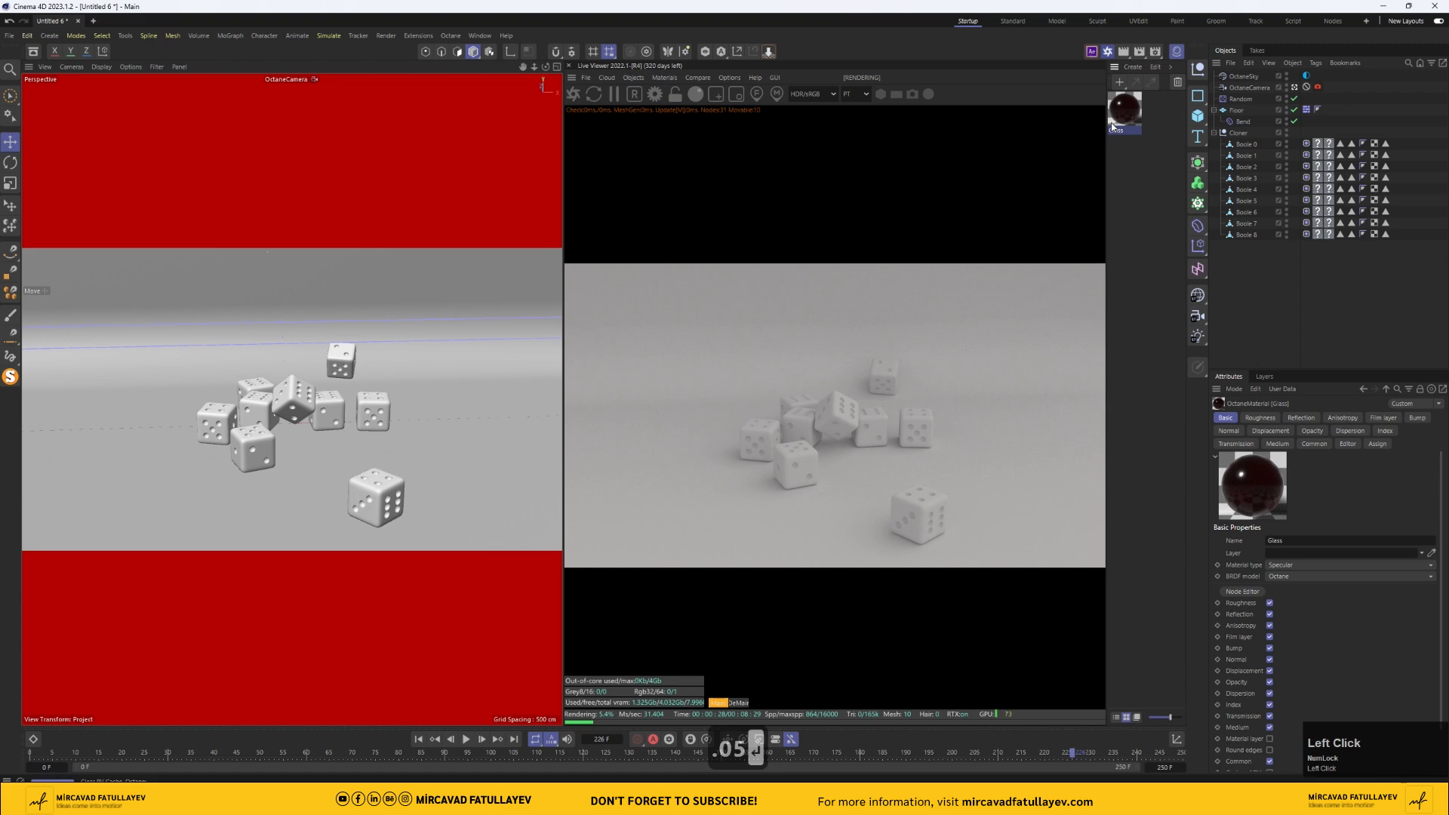
pyautogui.moveTo(1317, 147); pyautogui.dragTo(1318, 166)
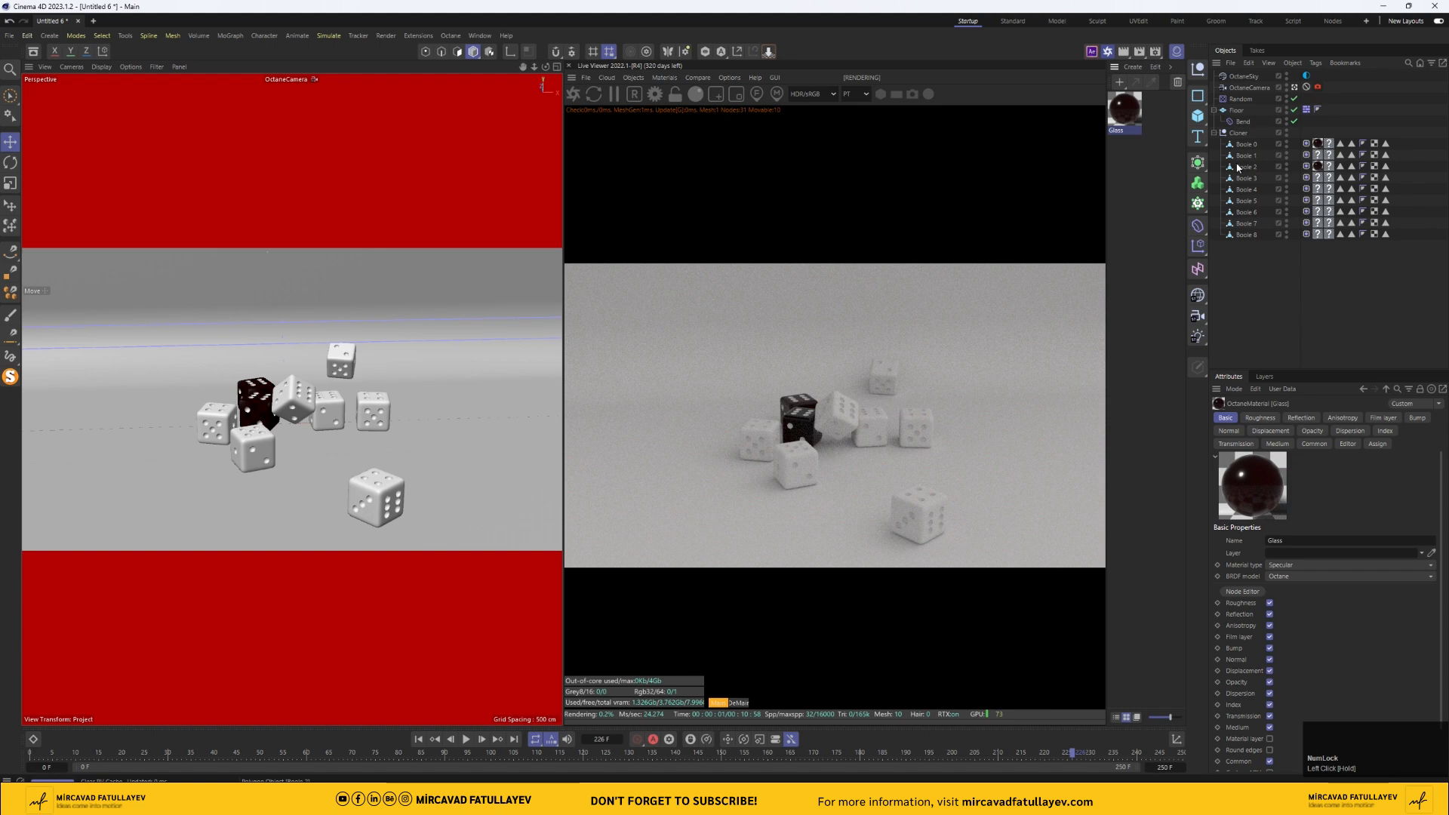
# - Brighten the Glass Transmission colour to a red of about R 186, and assign Glass to the bodies of Boole 4, 6 and 8
pyautogui.doubleClick(1124, 109)
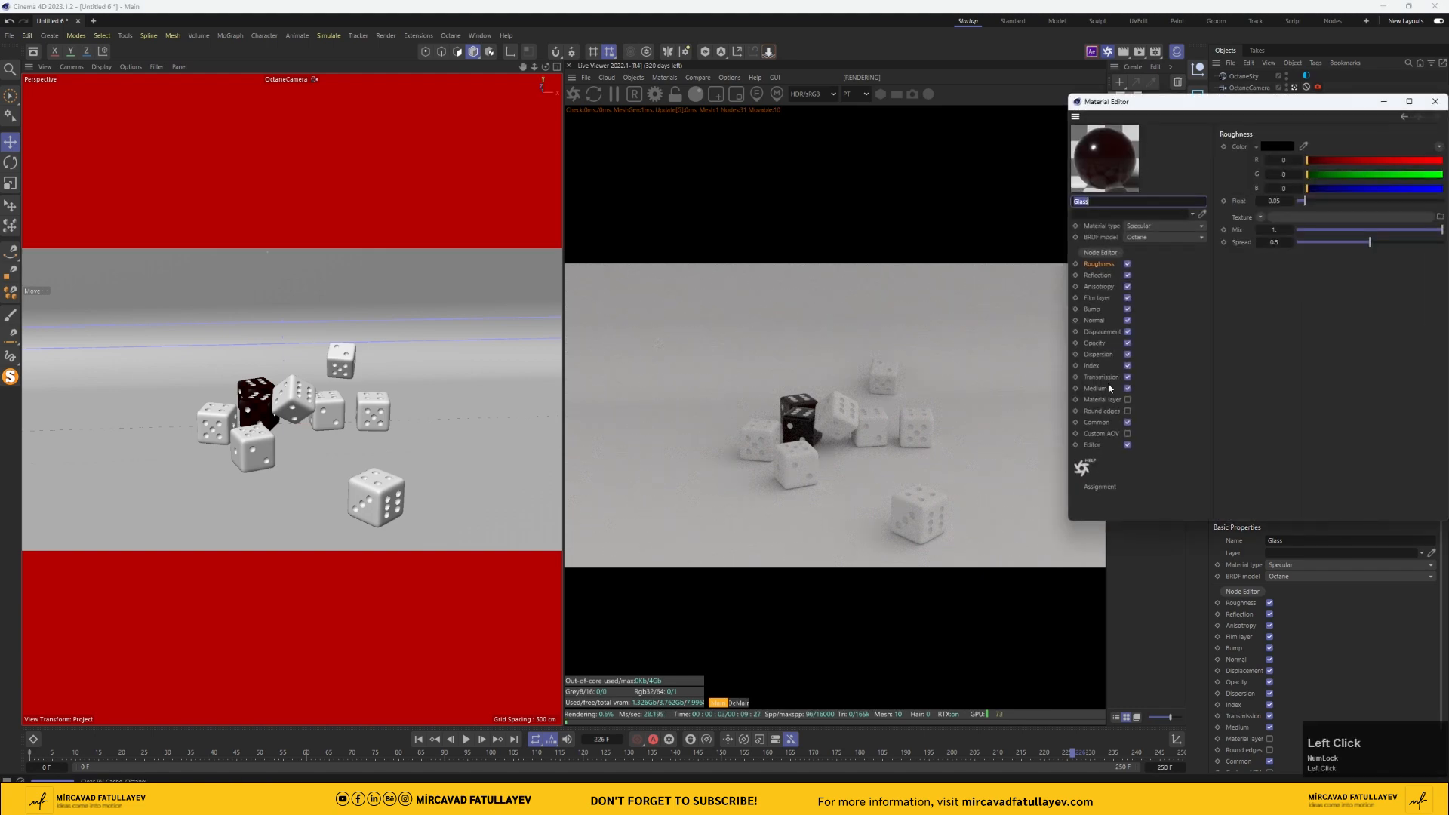
pyautogui.click(1102, 377)
pyautogui.click(1273, 149)
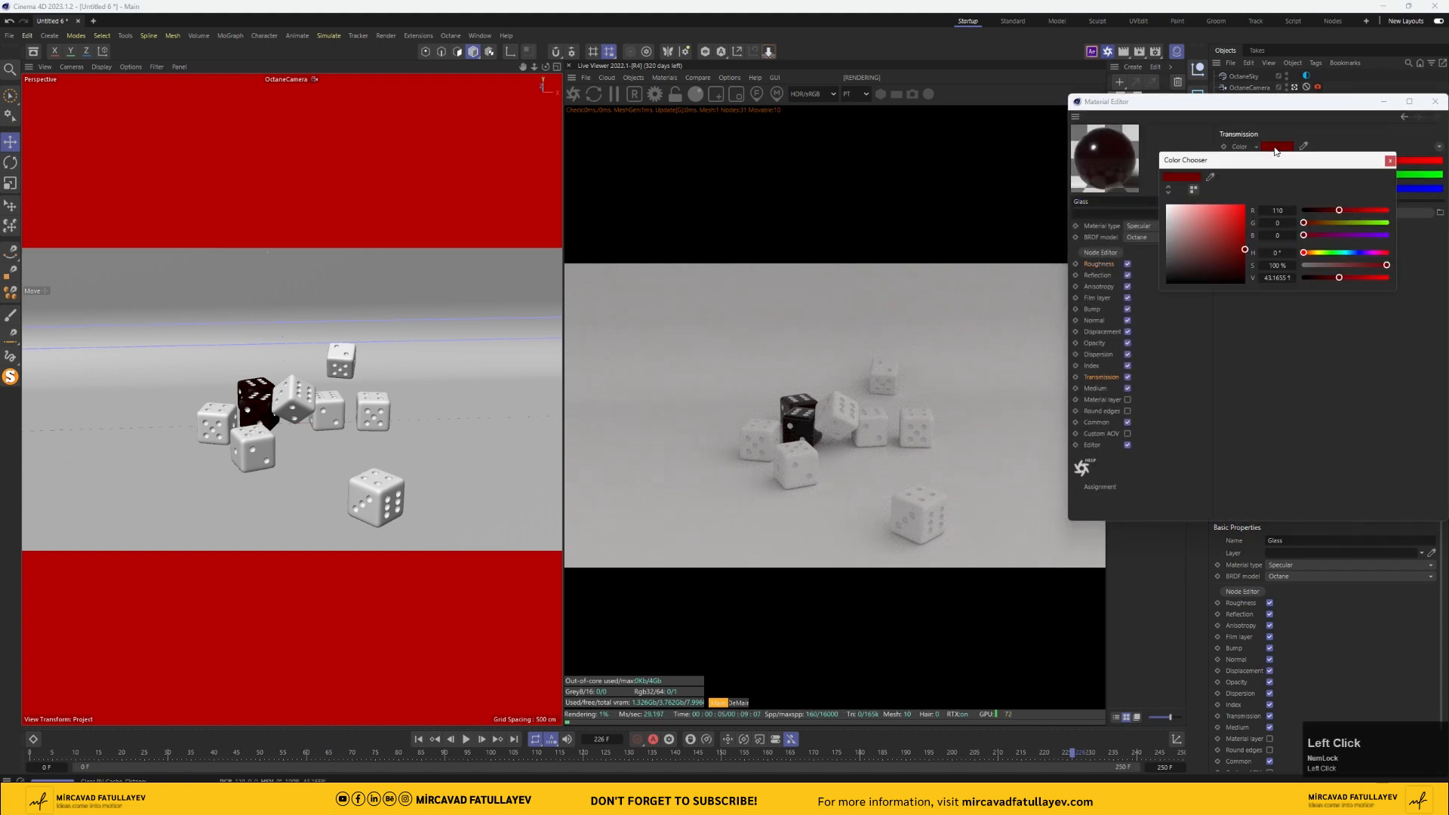
pyautogui.moveTo(1243, 249); pyautogui.dragTo(1245, 222)
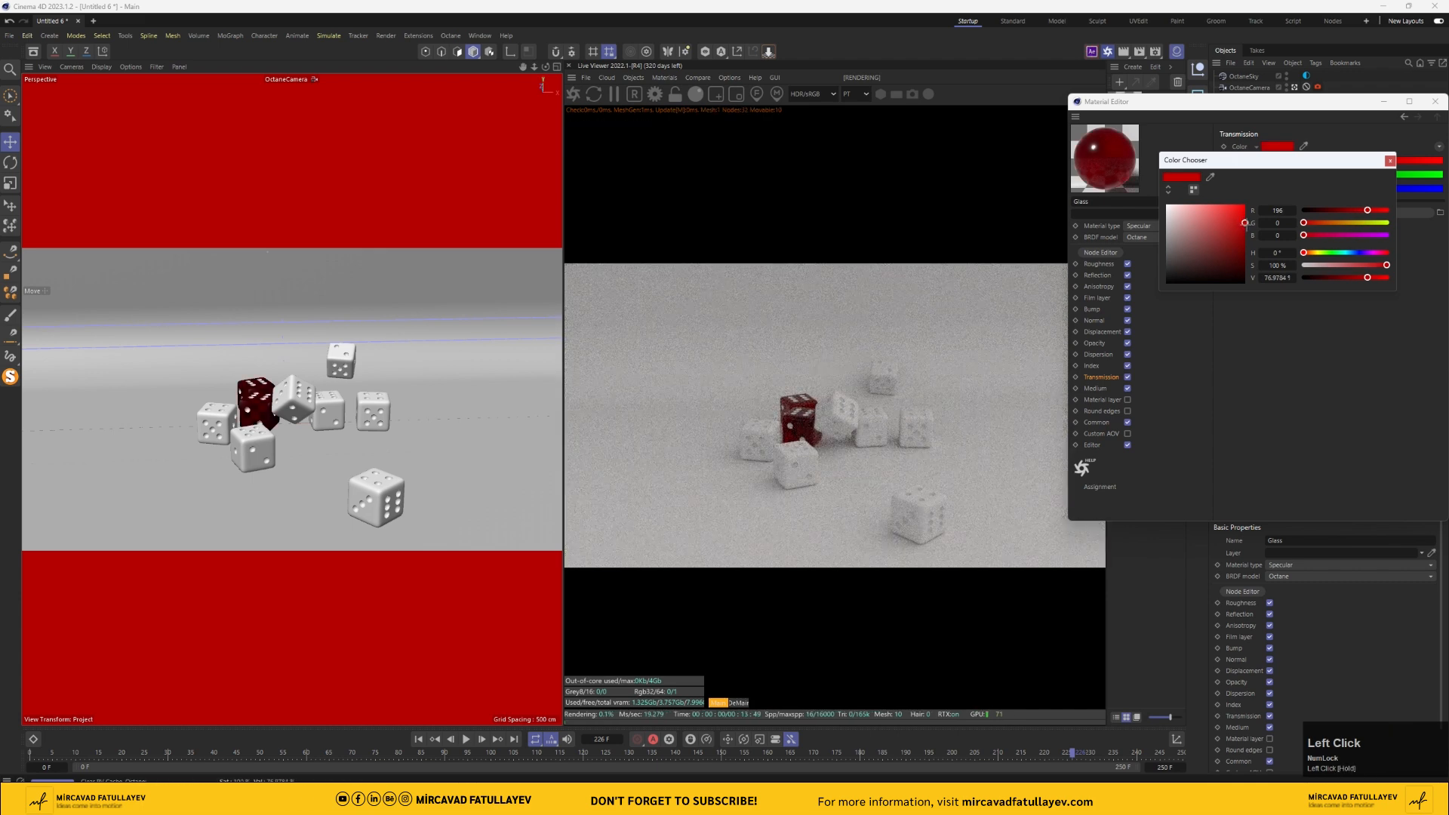
pyautogui.click(1341, 264)
pyautogui.click(1434, 102)
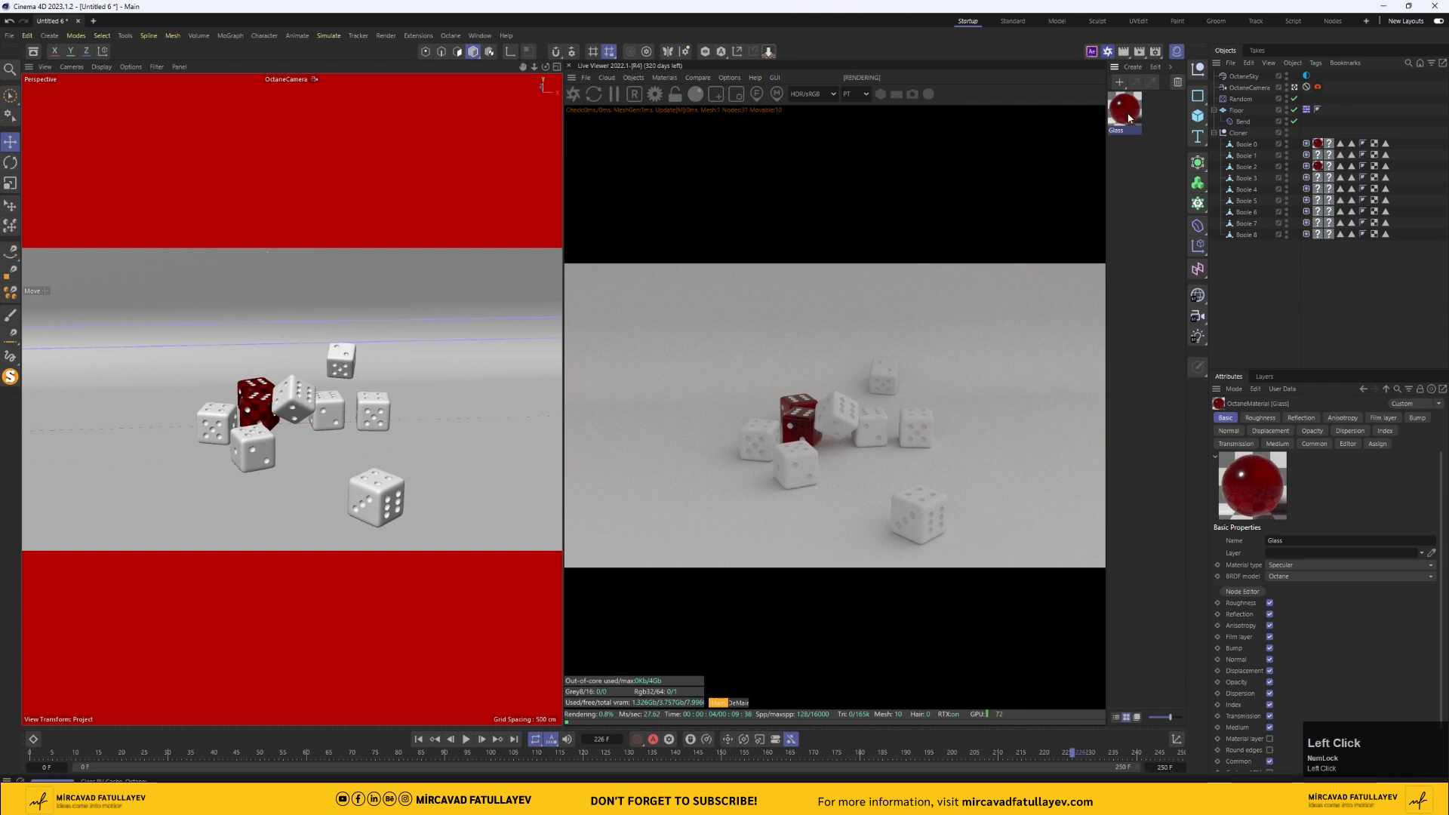
pyautogui.moveTo(1320, 191); pyautogui.dragTo(1318, 234)
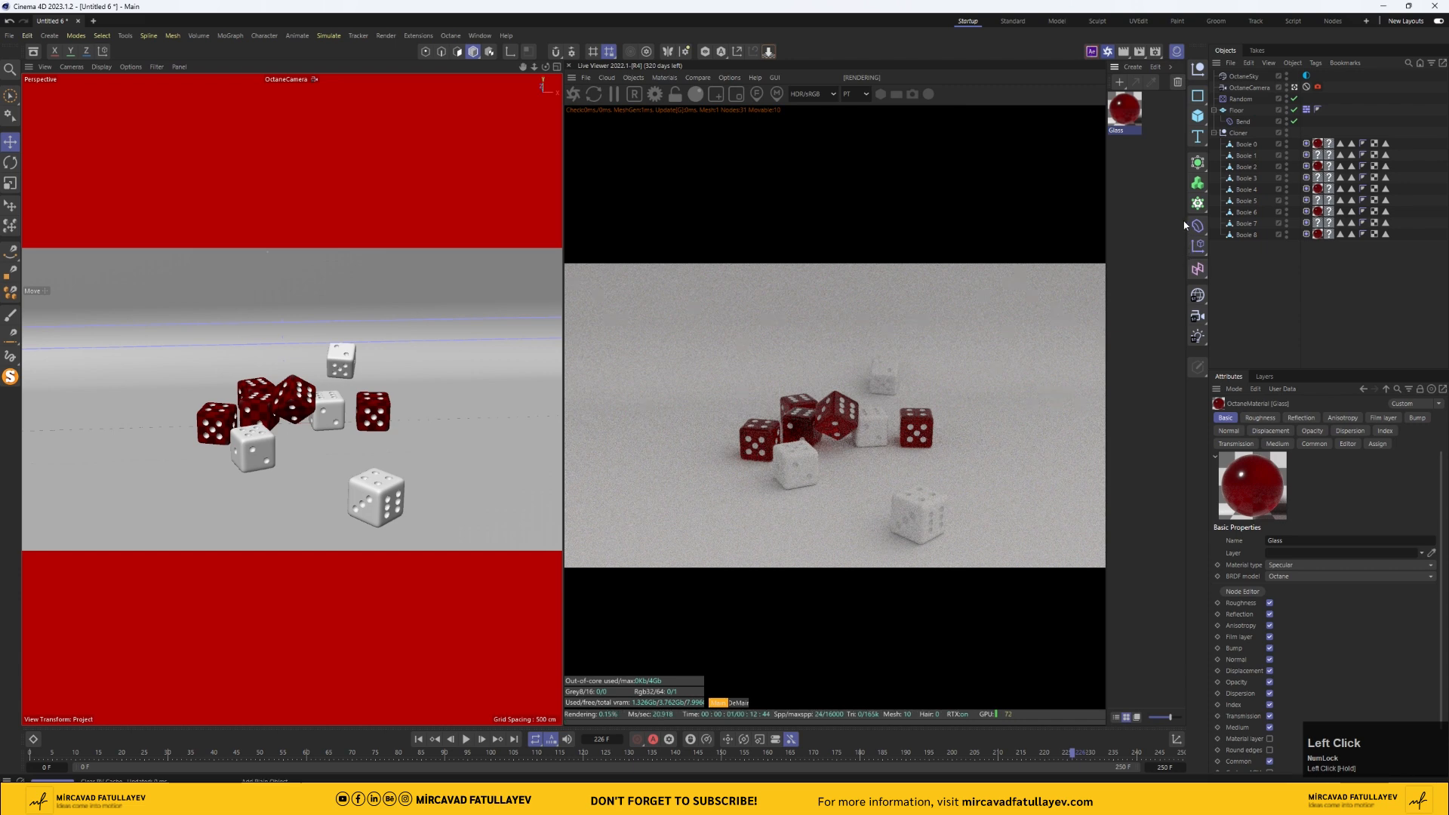
pyautogui.click(1139, 195)
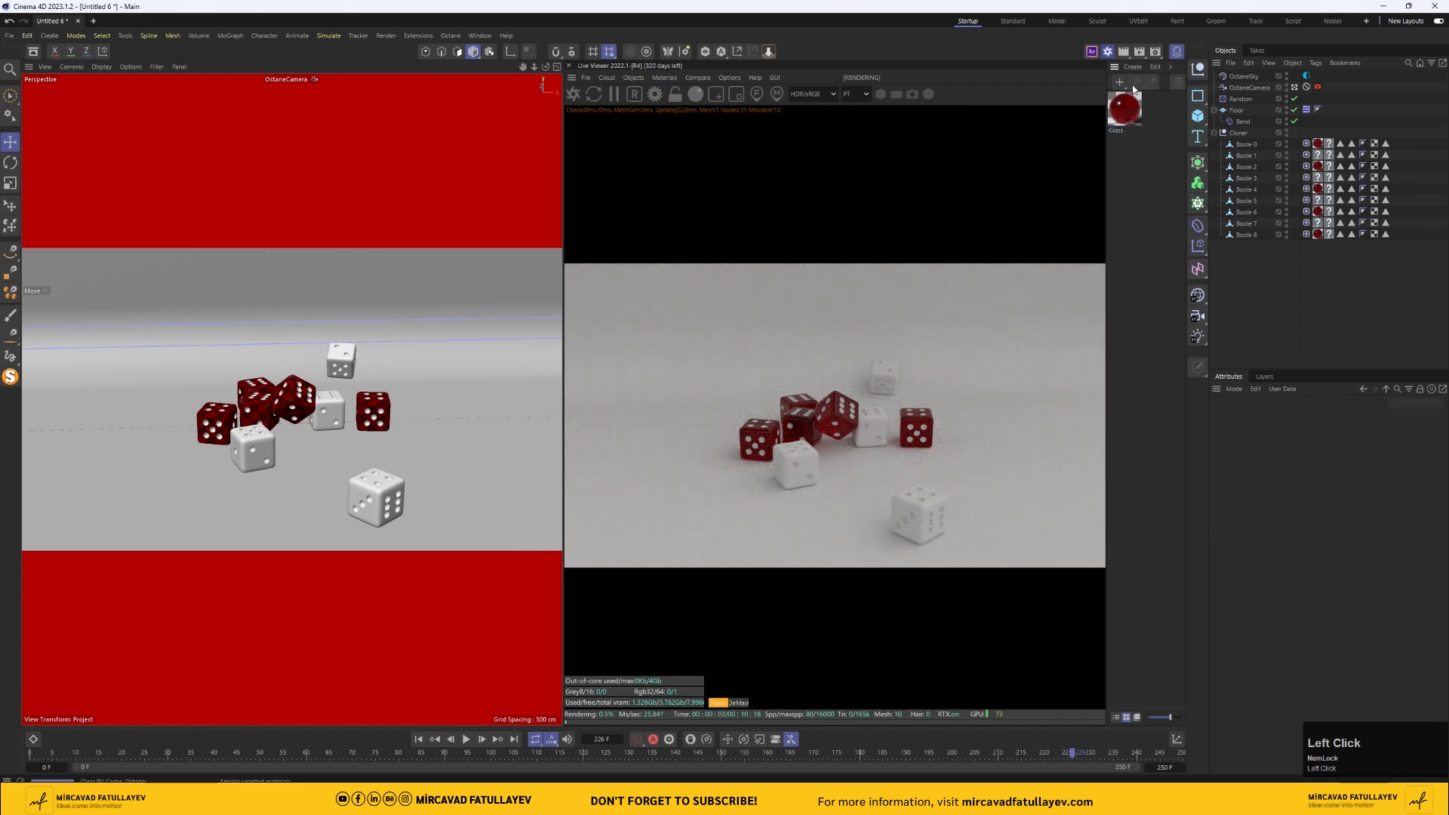
# - Create an Octane Glossy material and rename it as Ag
pyautogui.click(649, 80)
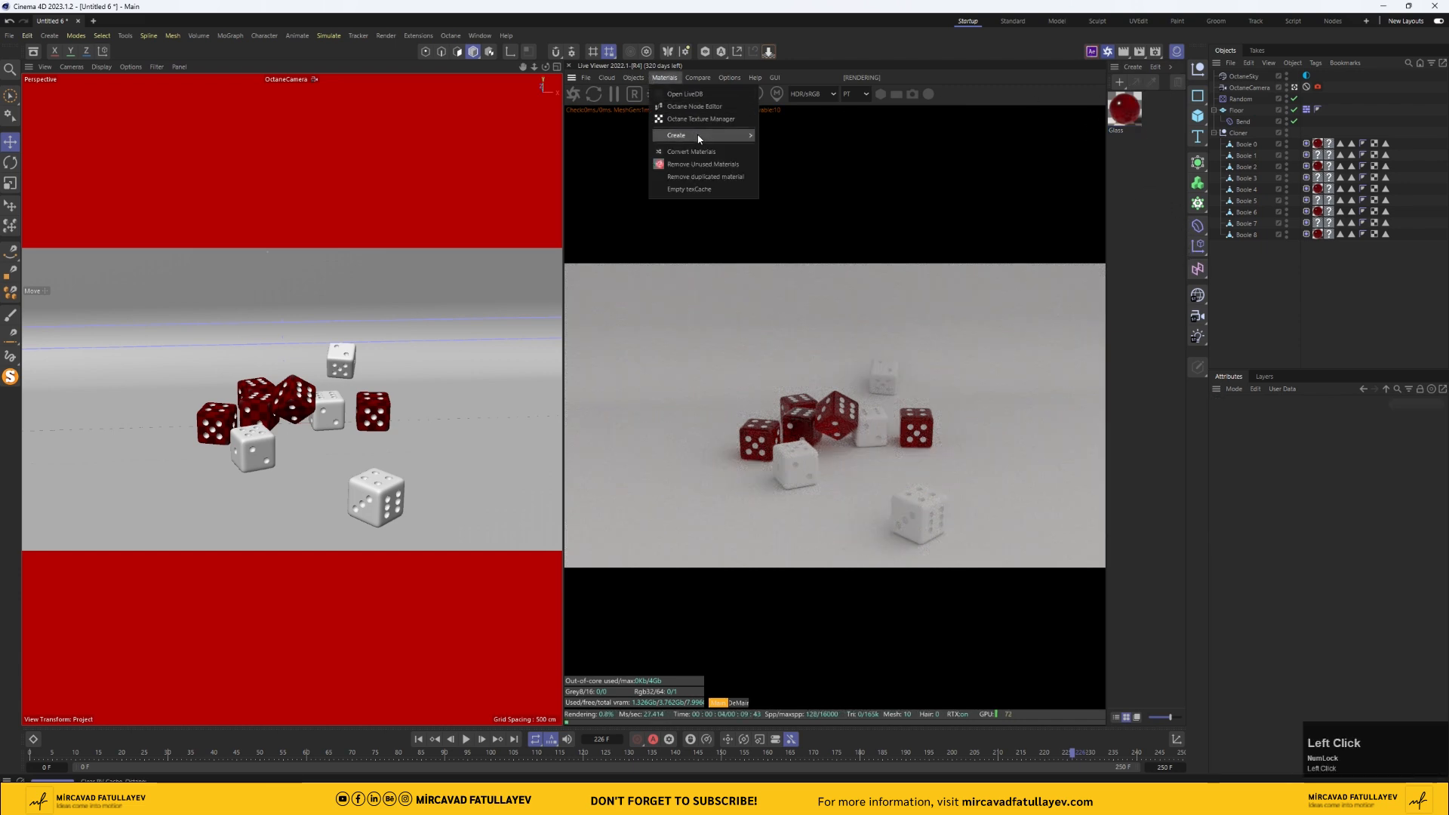
pyautogui.moveTo(702, 139)
pyautogui.click(814, 155)
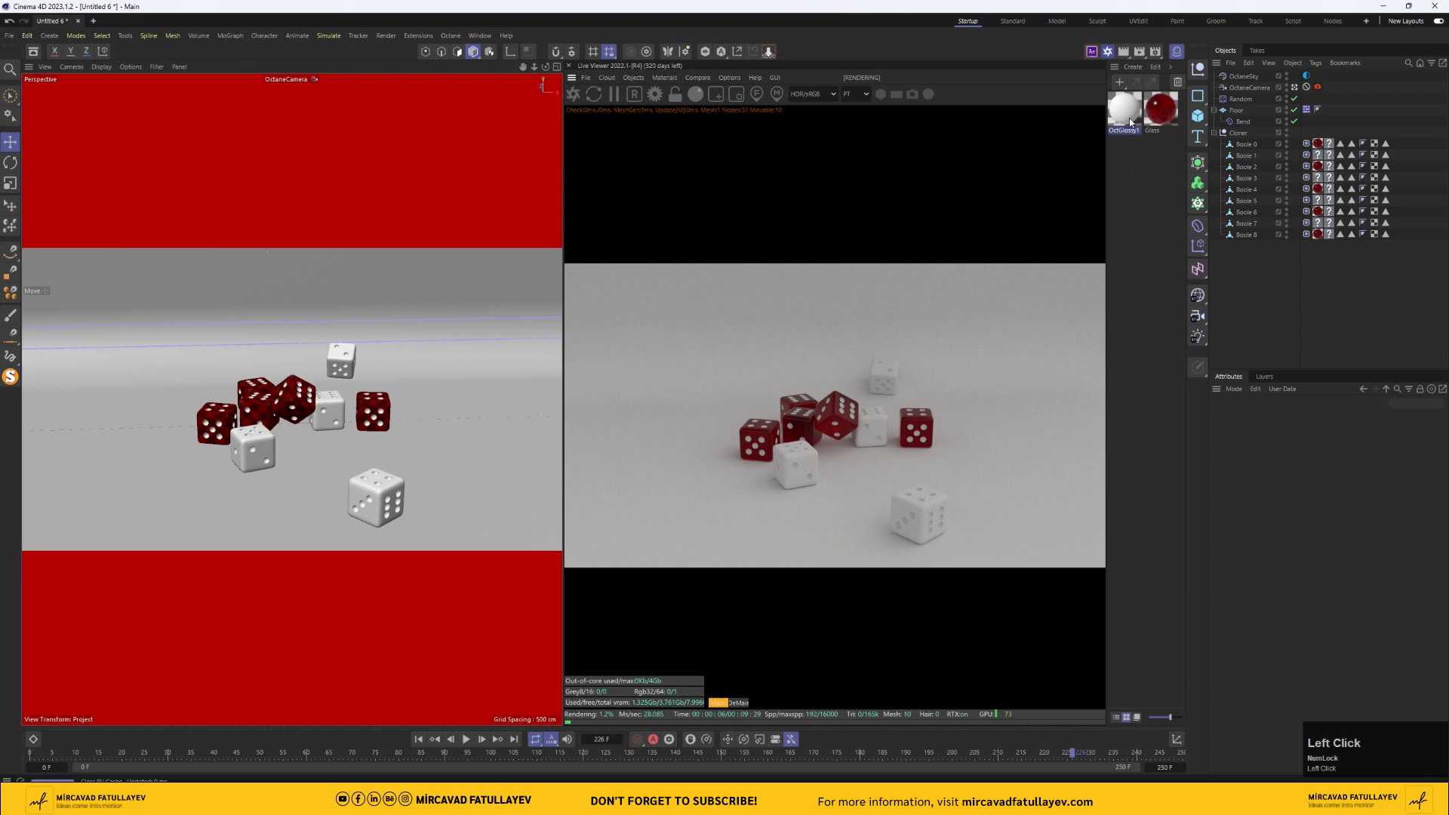
pyautogui.doubleClick(1127, 117)
pyautogui.write('A')
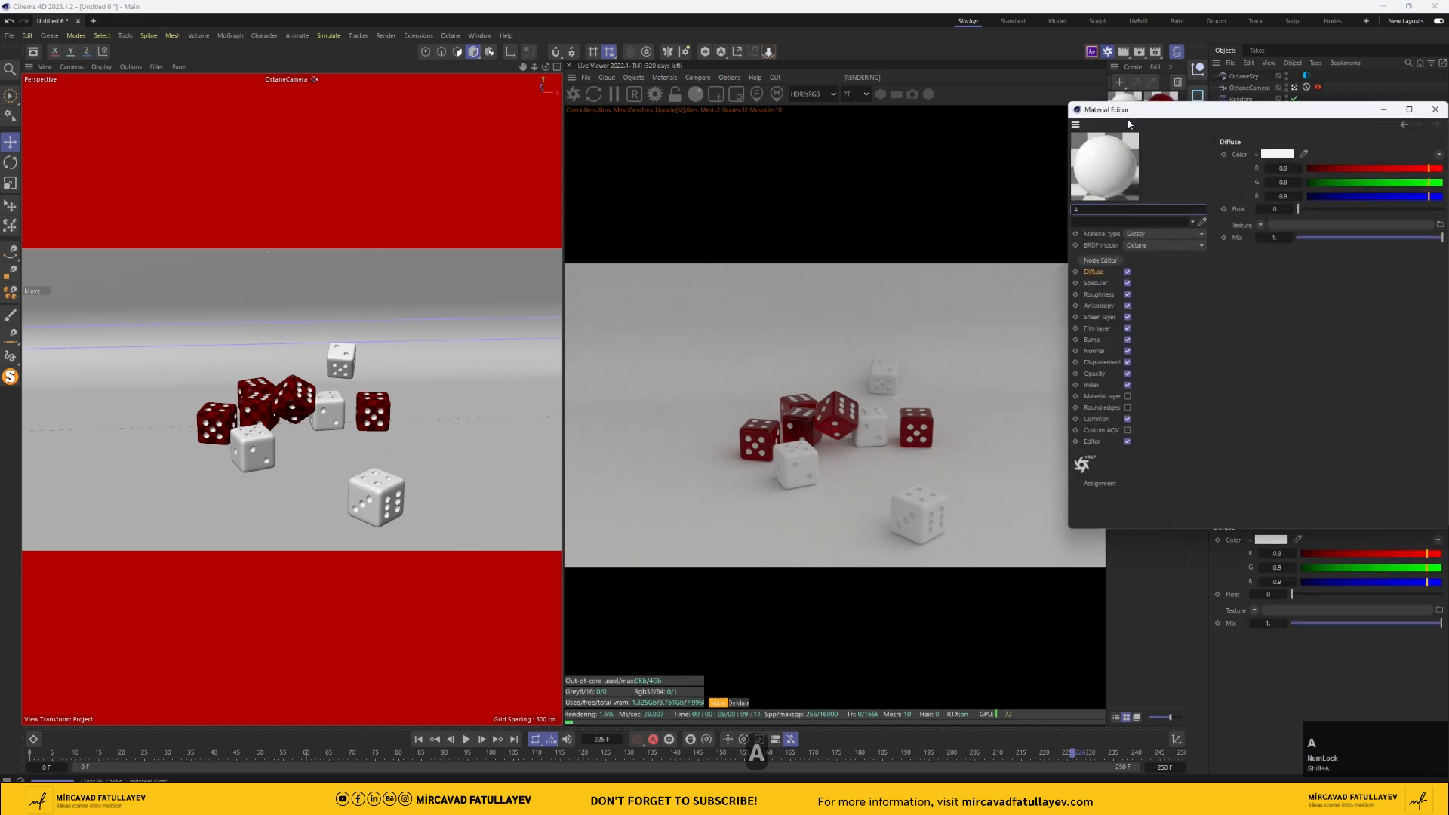
pyautogui.write('g')
# - Set the Ag material's Roughness float to 0.05 and close its editor
pyautogui.click(1099, 294)
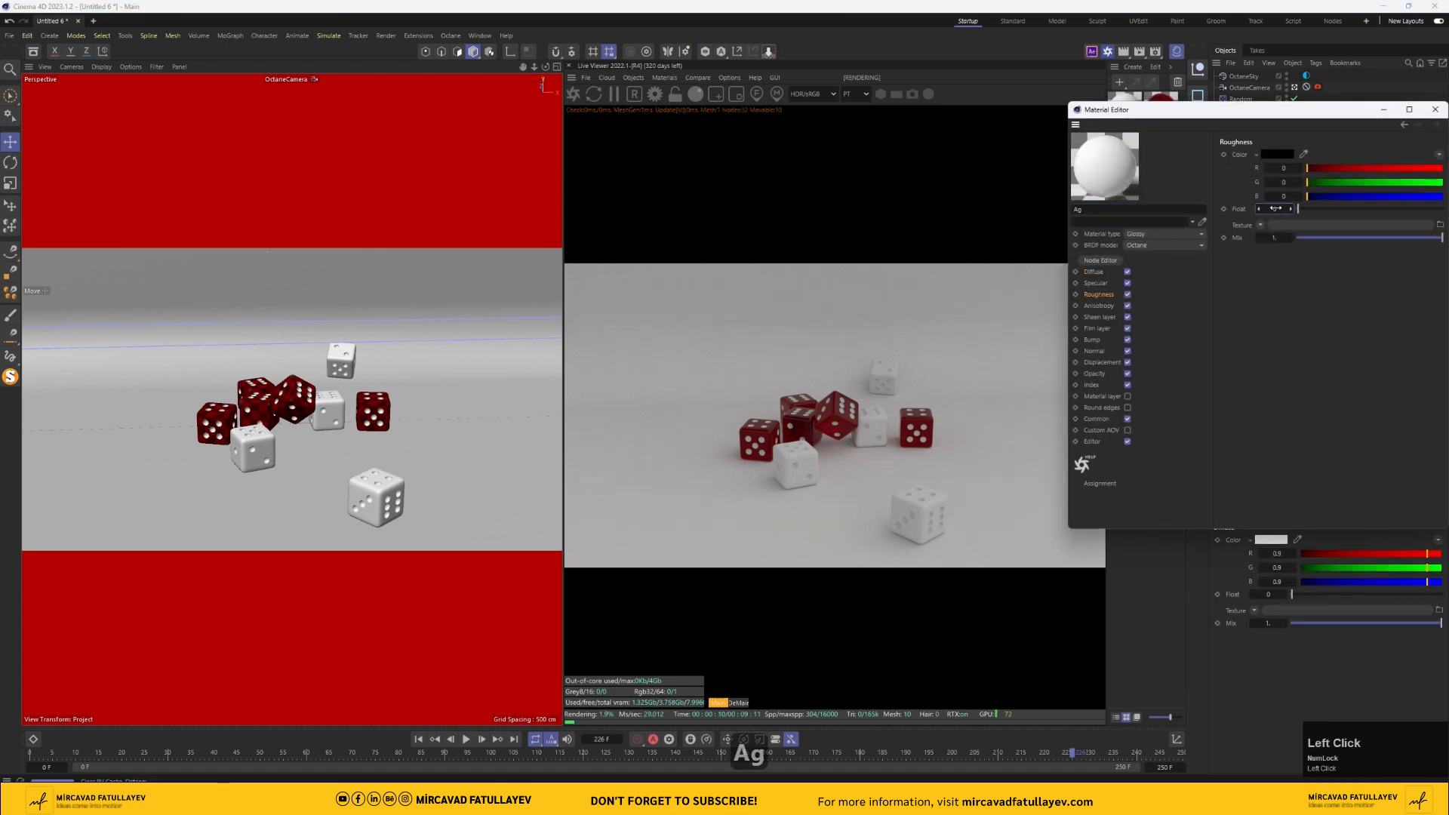
pyautogui.click(1275, 209)
pyautogui.write('.0')
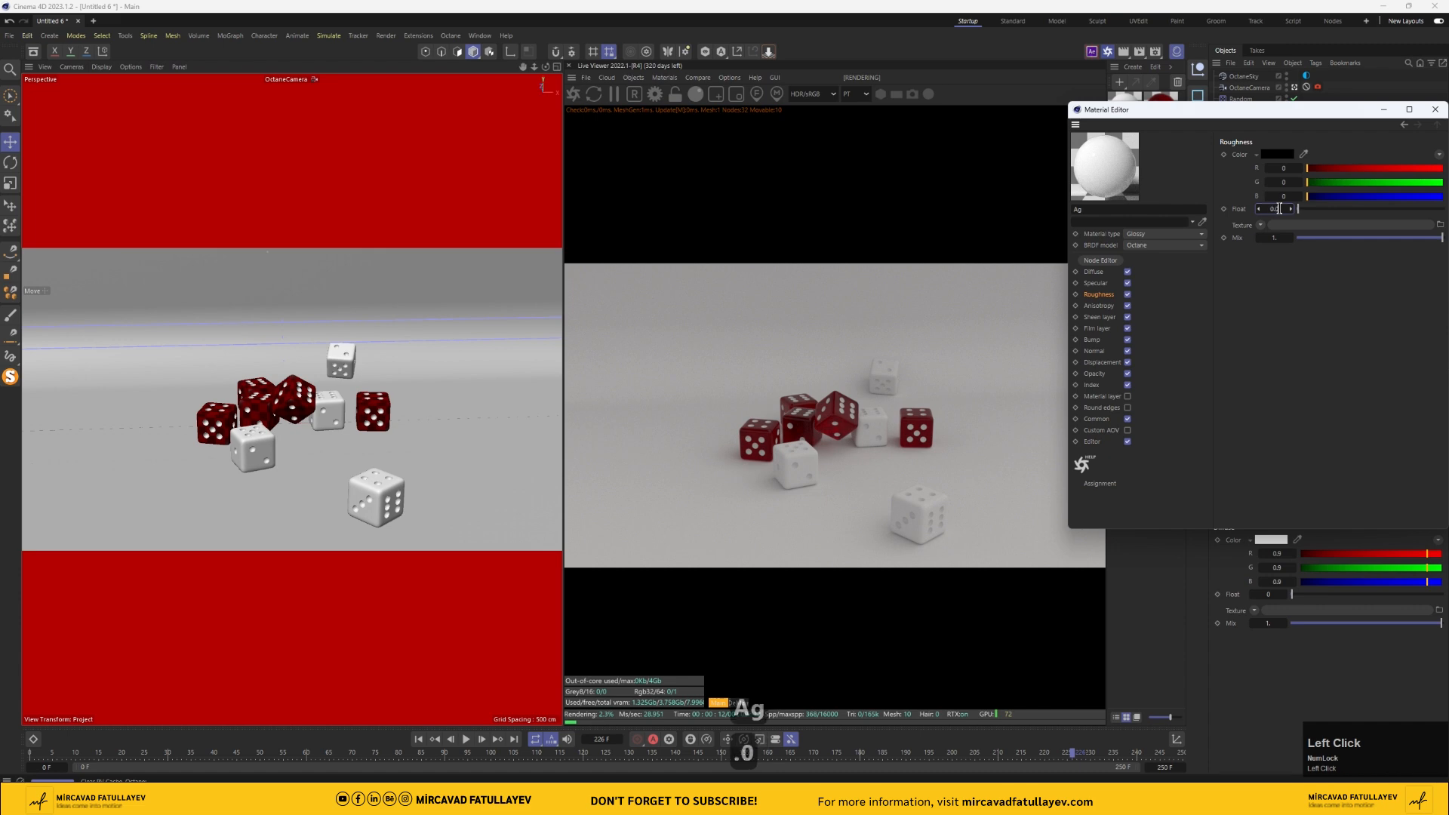
pyautogui.write('5')
pyautogui.press('Return')
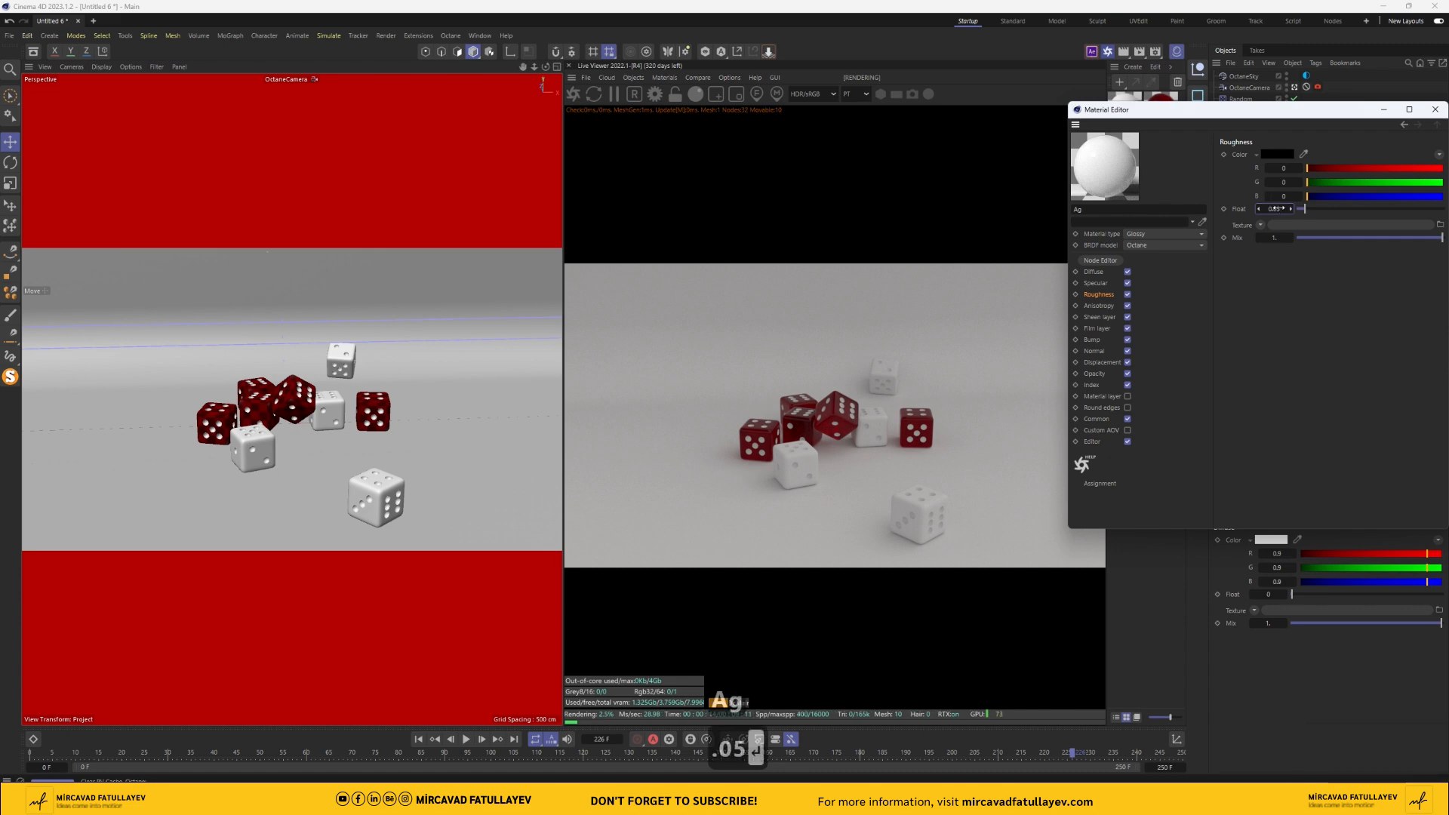
pyautogui.click(1435, 109)
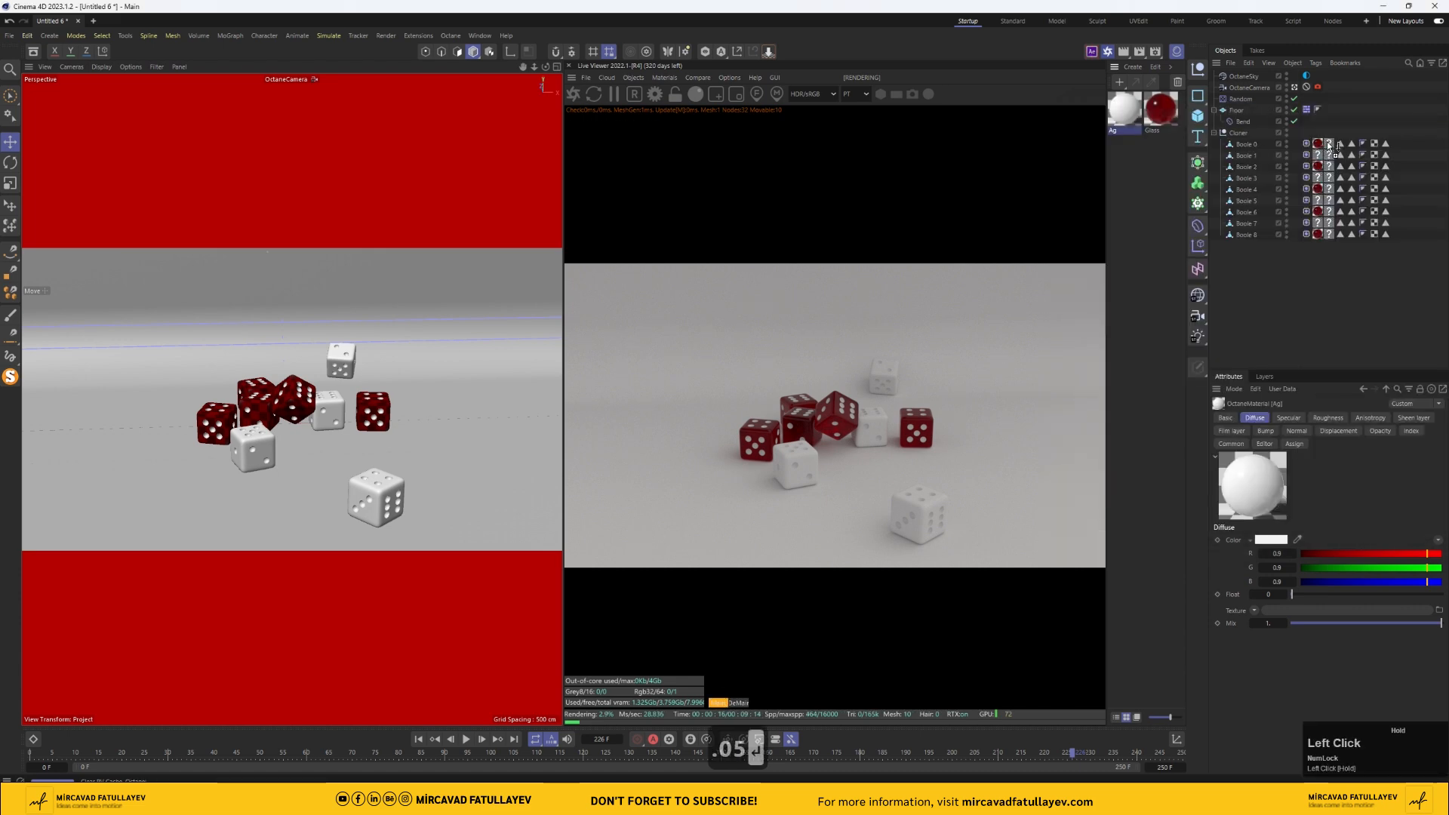
# - Assign Ag to the pips of Boole 0, 2, 4, 6 and 8 and to the bodies of Boole 1 and 5
pyautogui.moveTo(1330, 145); pyautogui.dragTo(1331, 233)
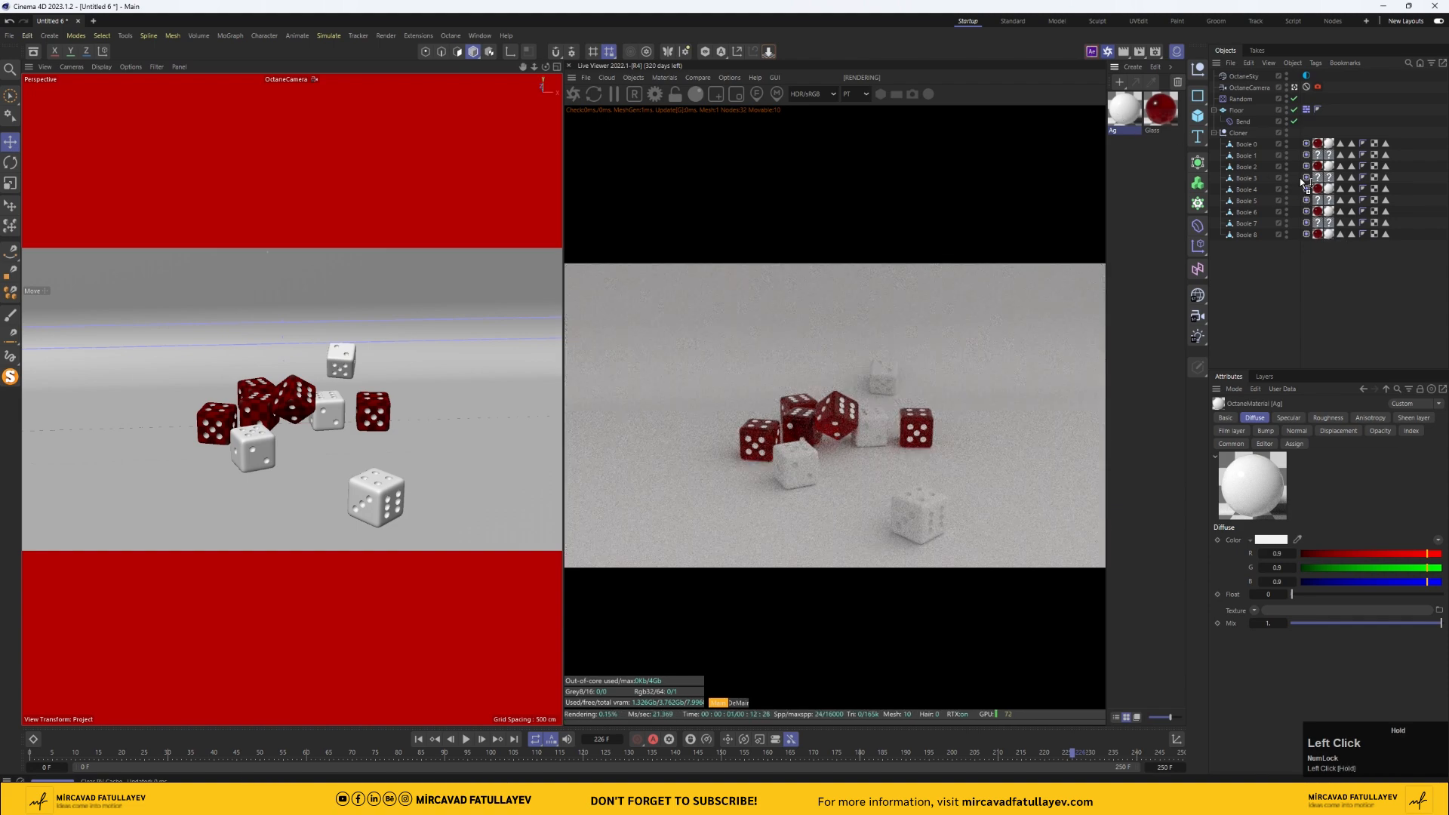
pyautogui.moveTo(1318, 157); pyautogui.dragTo(1318, 156)
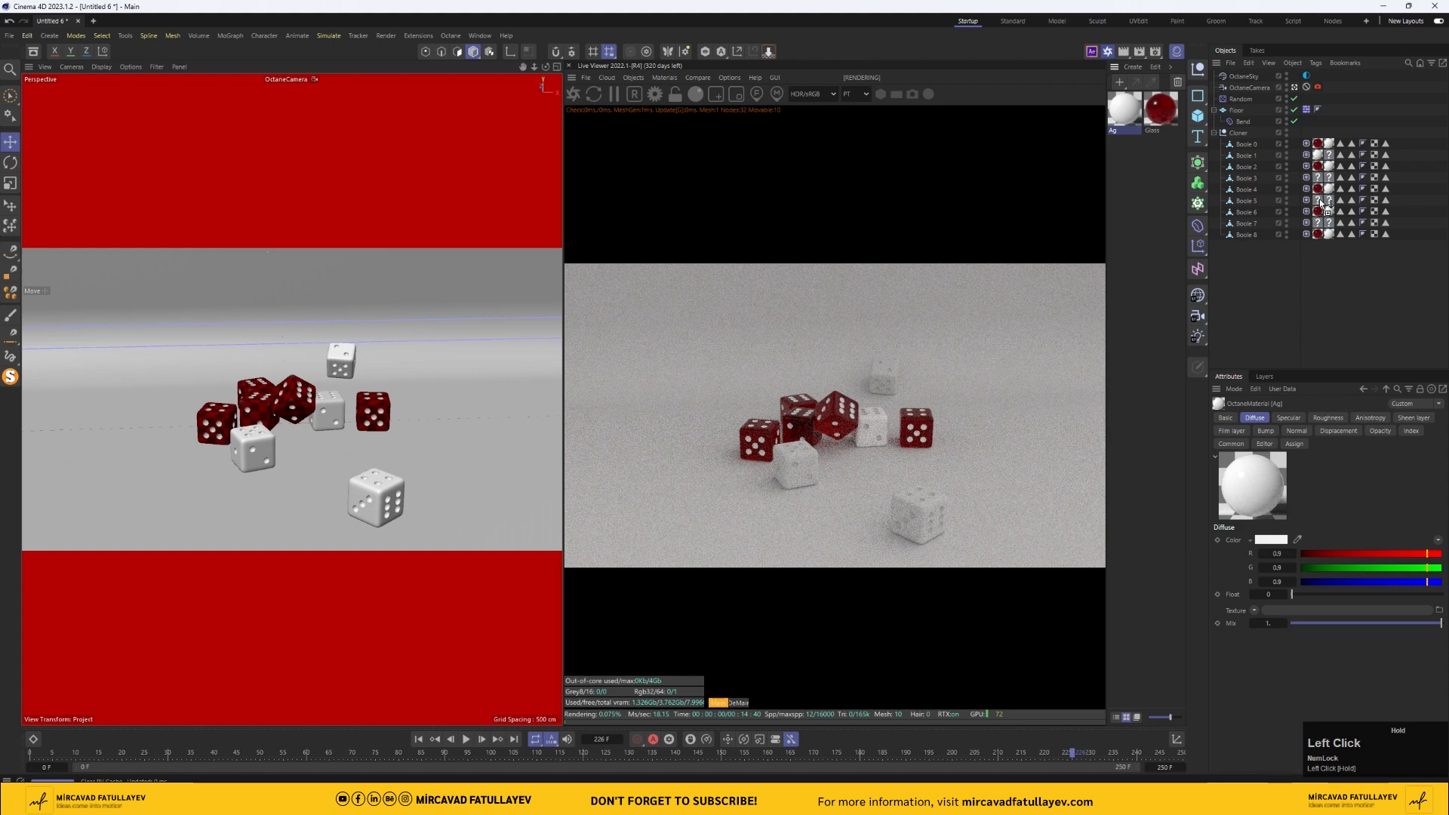
pyautogui.moveTo(1322, 204); pyautogui.dragTo(1321, 205)
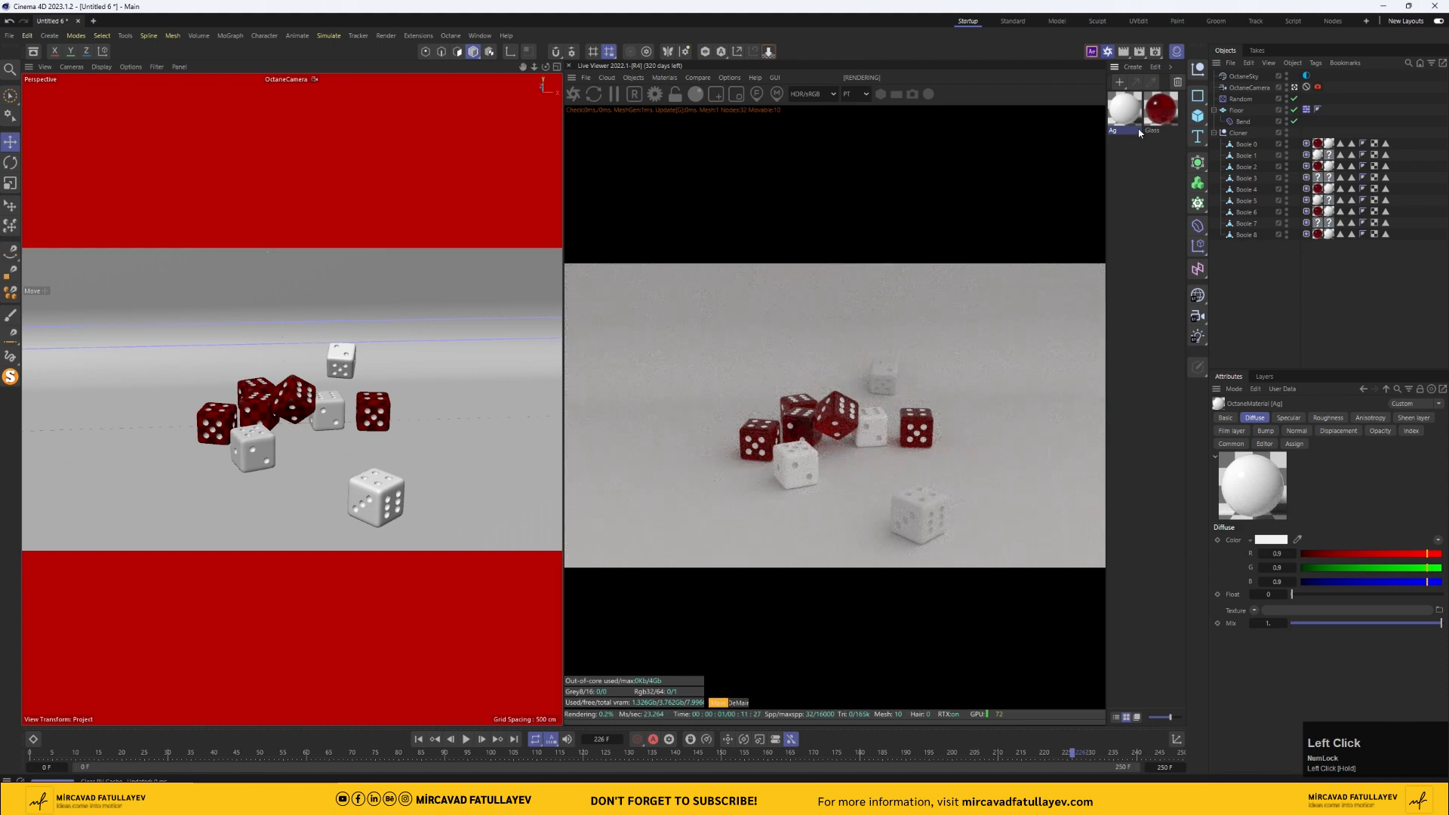
# - Duplicate the Ag material and rename the copy as Qara
pyautogui.keyDown('ctrl'); pyautogui.moveTo(1139, 132); pyautogui.dragTo(1135, 154); pyautogui.keyUp('ctrl')
pyautogui.doubleClick(1124, 155)
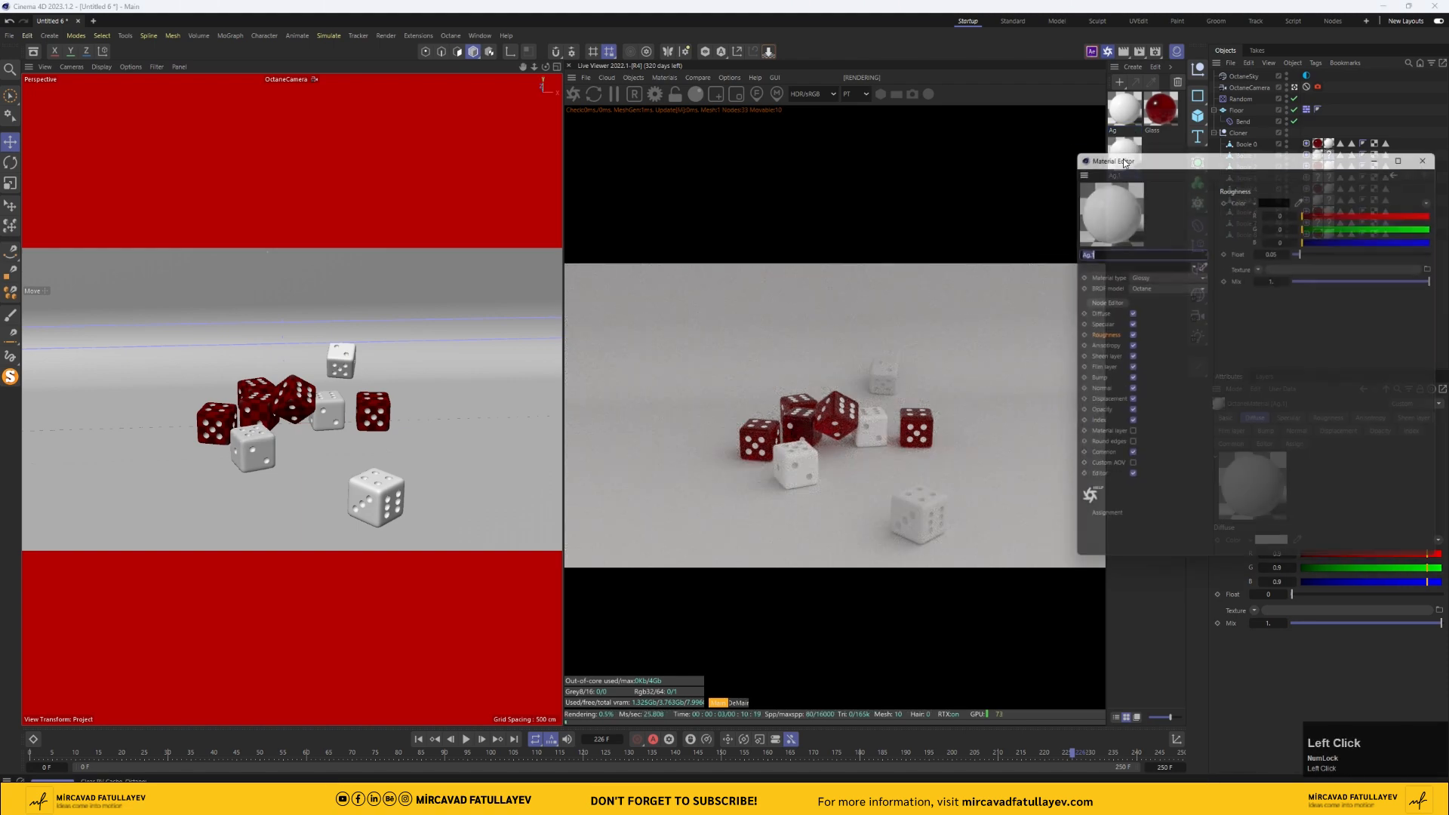
pyautogui.write('Qara')
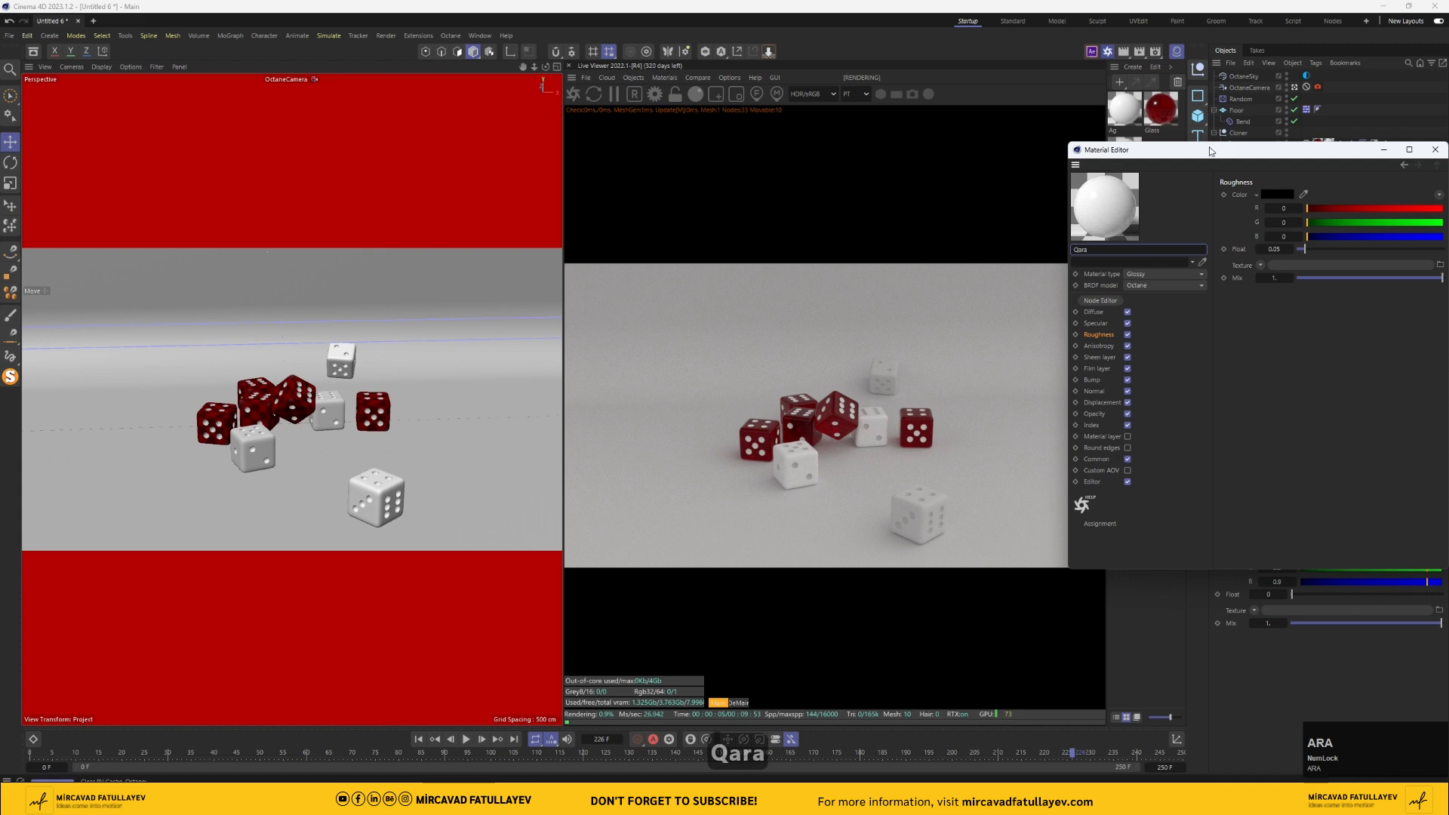
pyautogui.moveTo(1210, 151); pyautogui.dragTo(811, 87)
# - Set the Qara material's Diffuse colour to pure black and close its editor
pyautogui.click(692, 249)
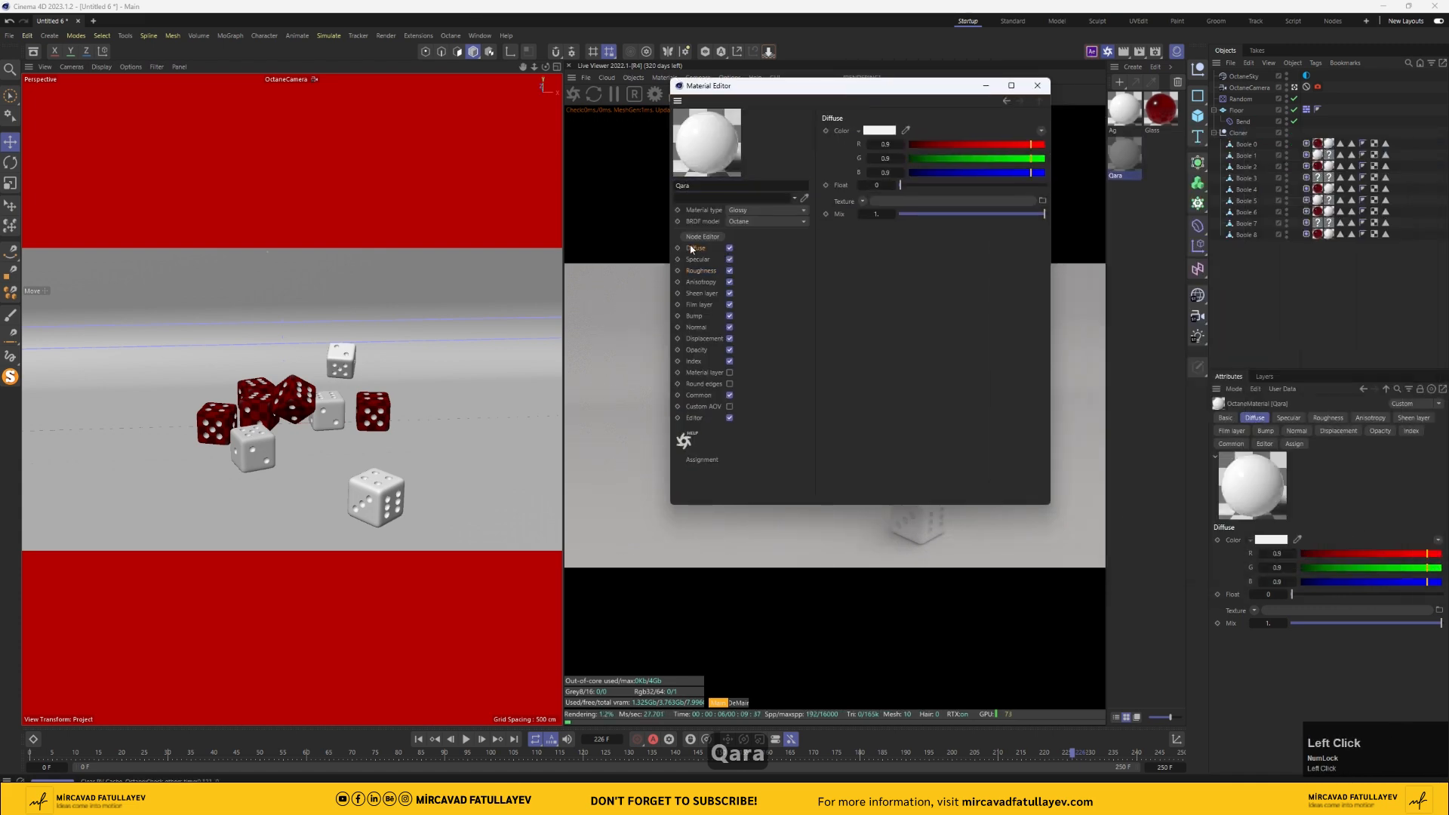
pyautogui.click(885, 133)
pyautogui.moveTo(783, 253); pyautogui.dragTo(785, 273)
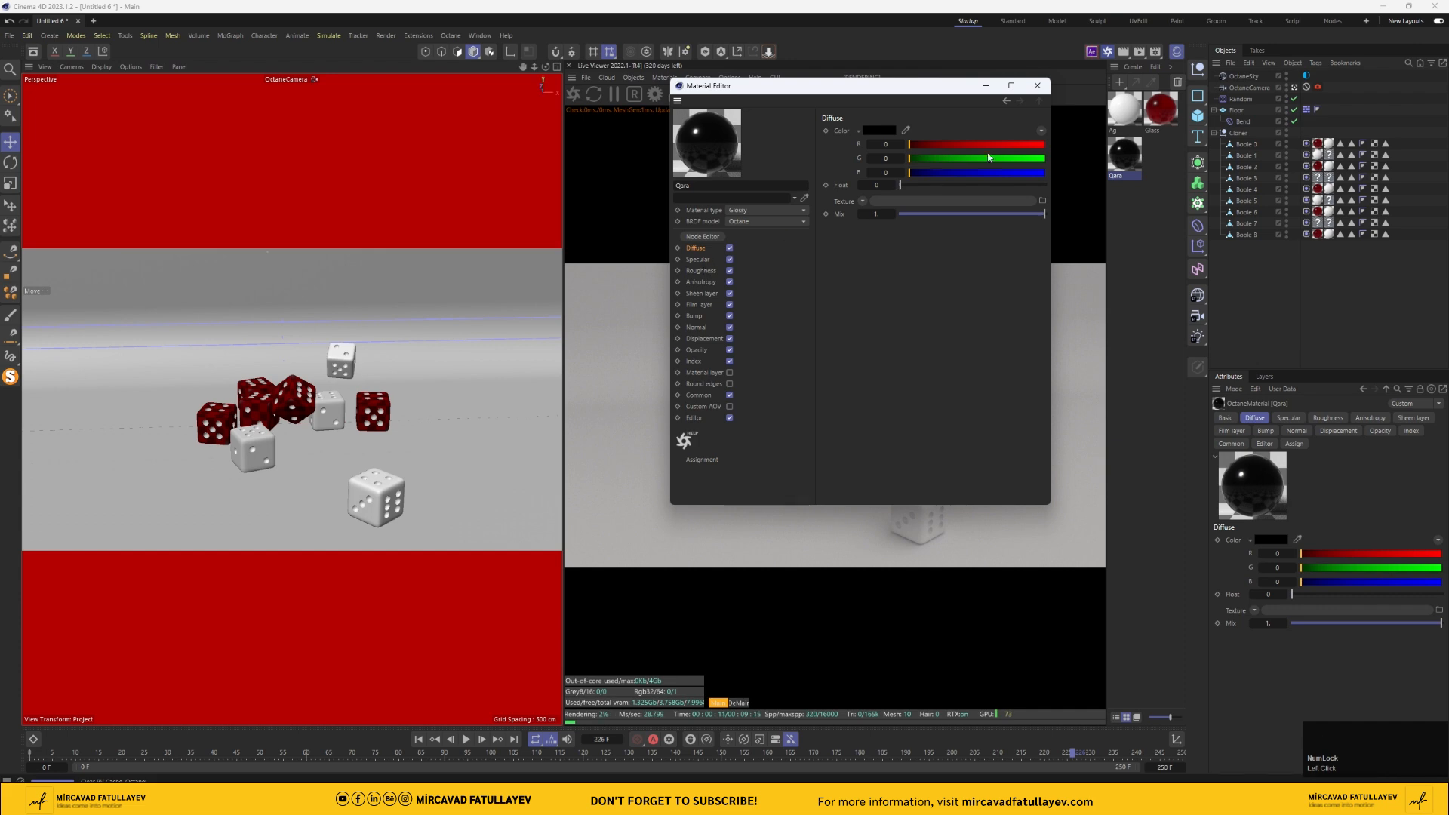
pyautogui.click(1036, 85)
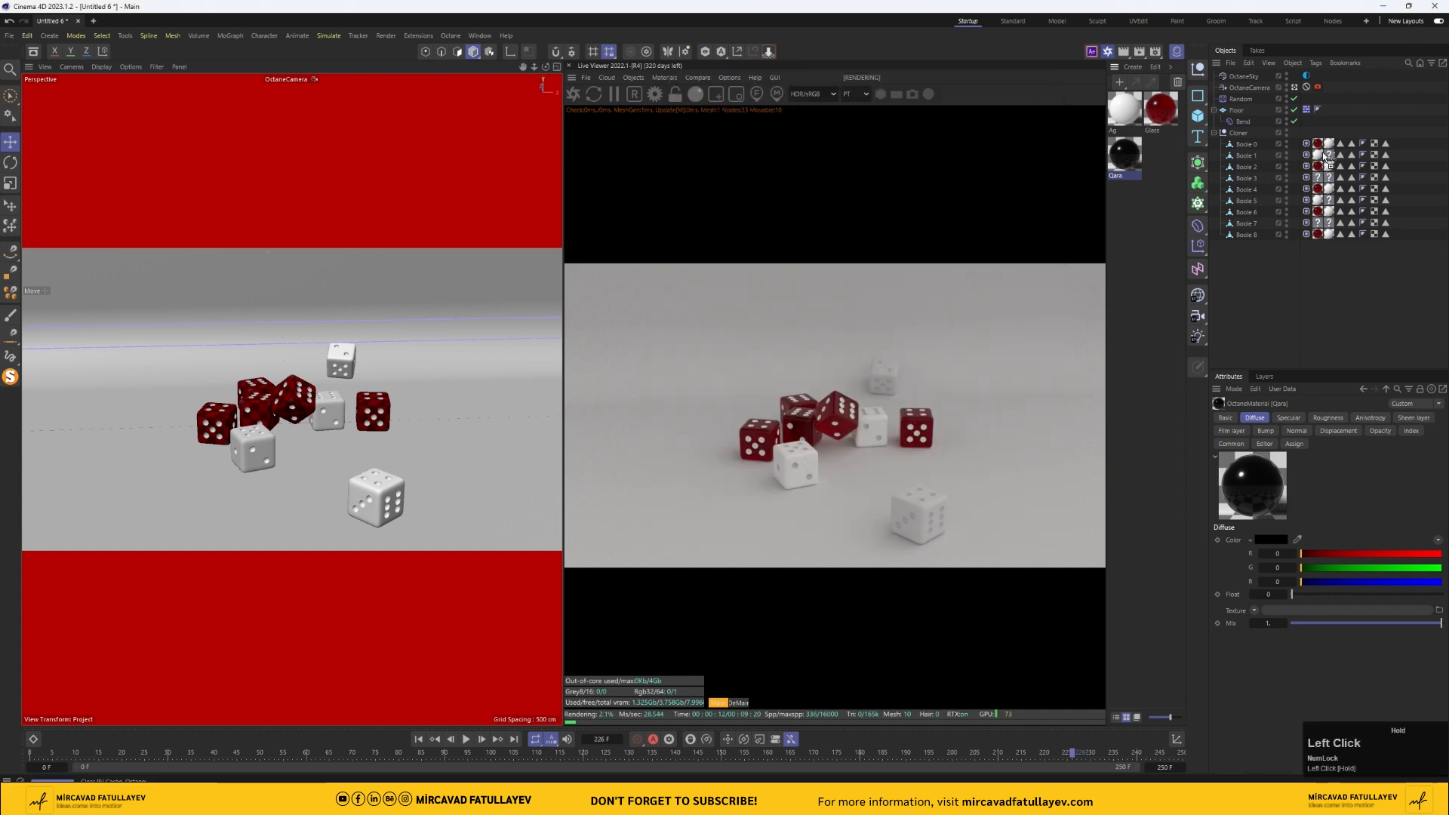
# - Assign Qara to the pips of Boole 1 and 5 and the bodies of Boole 3, 6 and 7, with Ag on the pips of Boole 3 and 7
pyautogui.moveTo(1330, 155); pyautogui.dragTo(1328, 155)
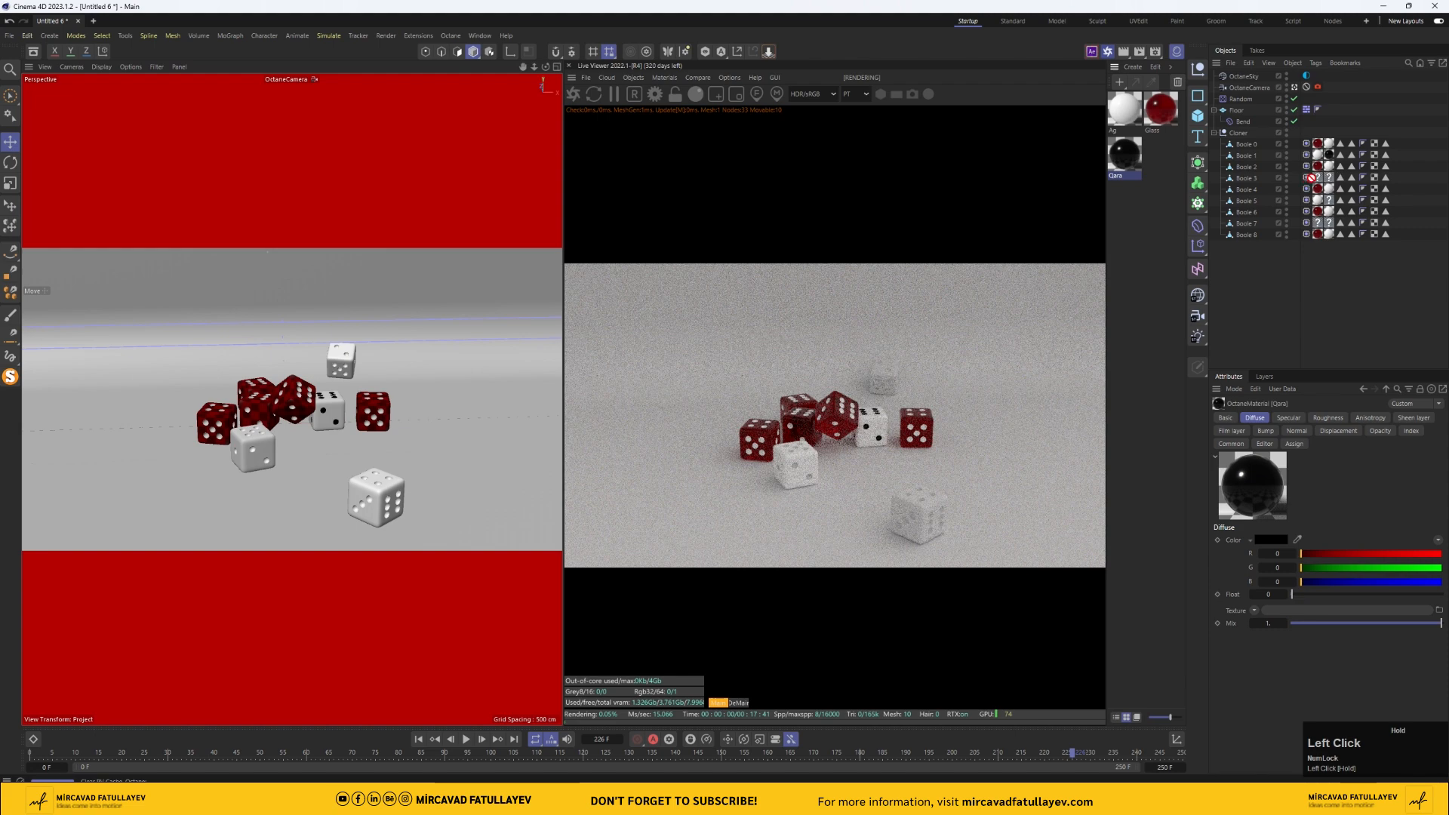
pyautogui.moveTo(1311, 178); pyautogui.dragTo(1328, 224)
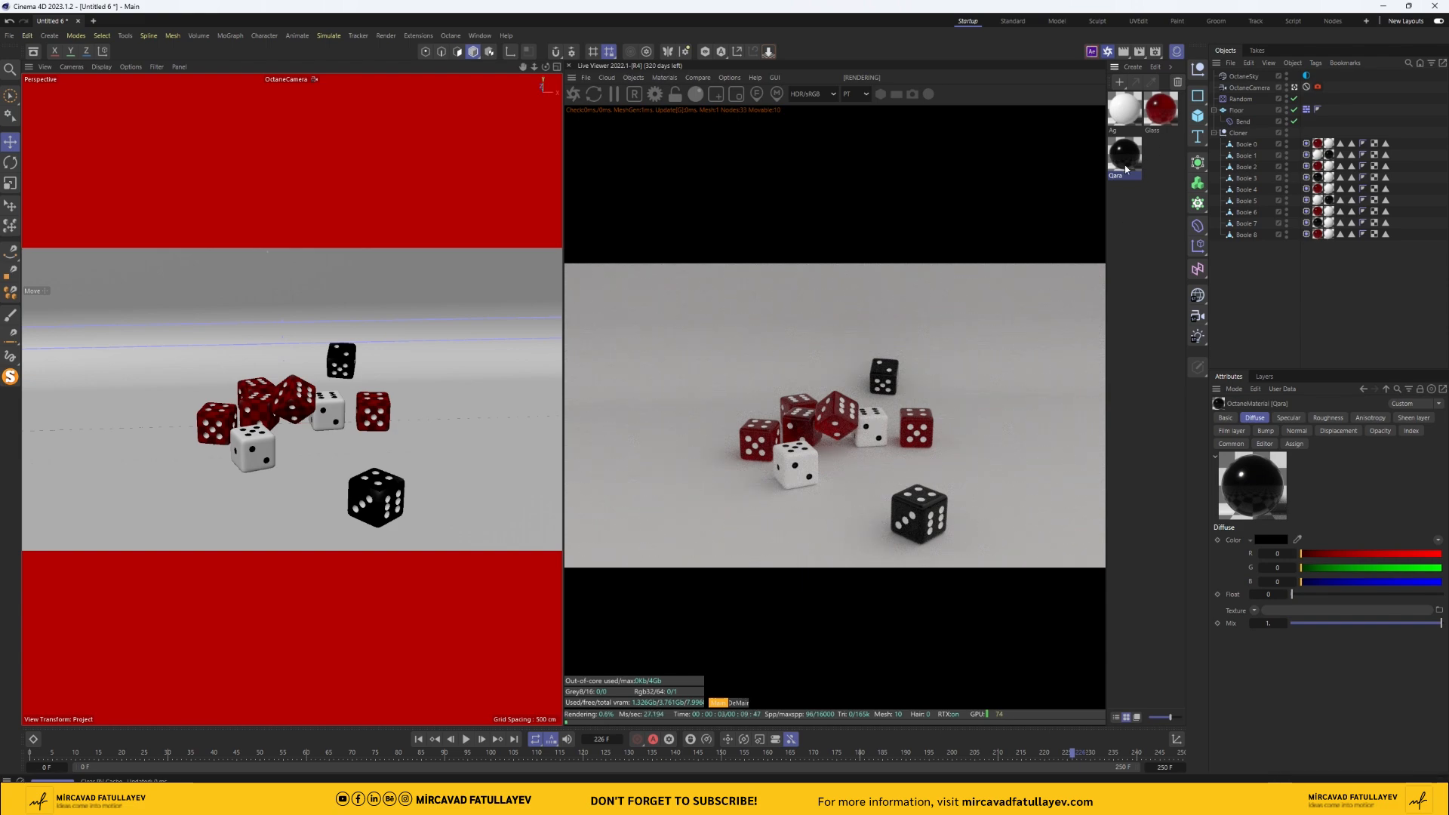
pyautogui.moveTo(1125, 169); pyautogui.dragTo(1245, 190)
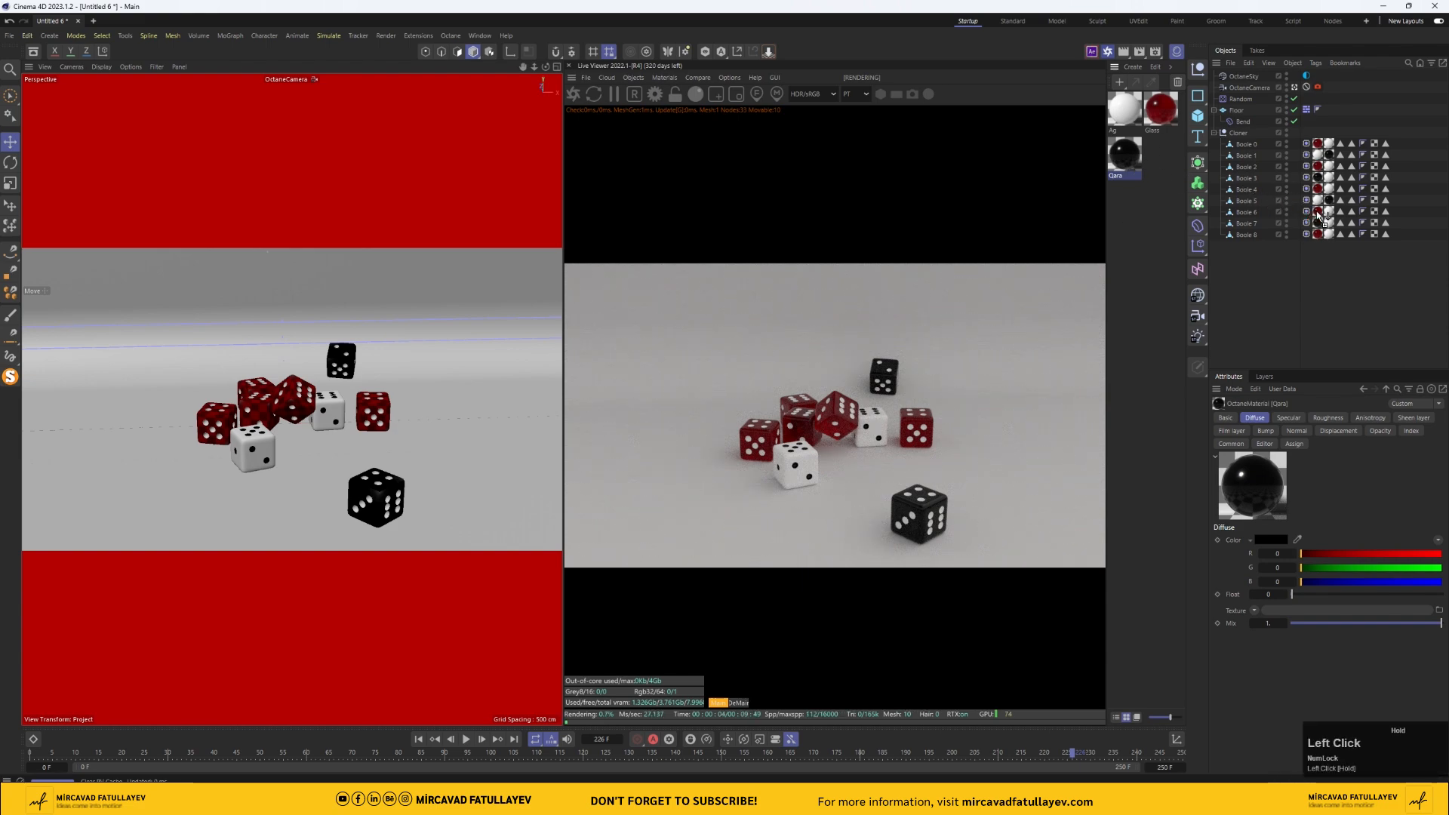
pyautogui.moveTo(1319, 216); pyautogui.dragTo(1318, 213)
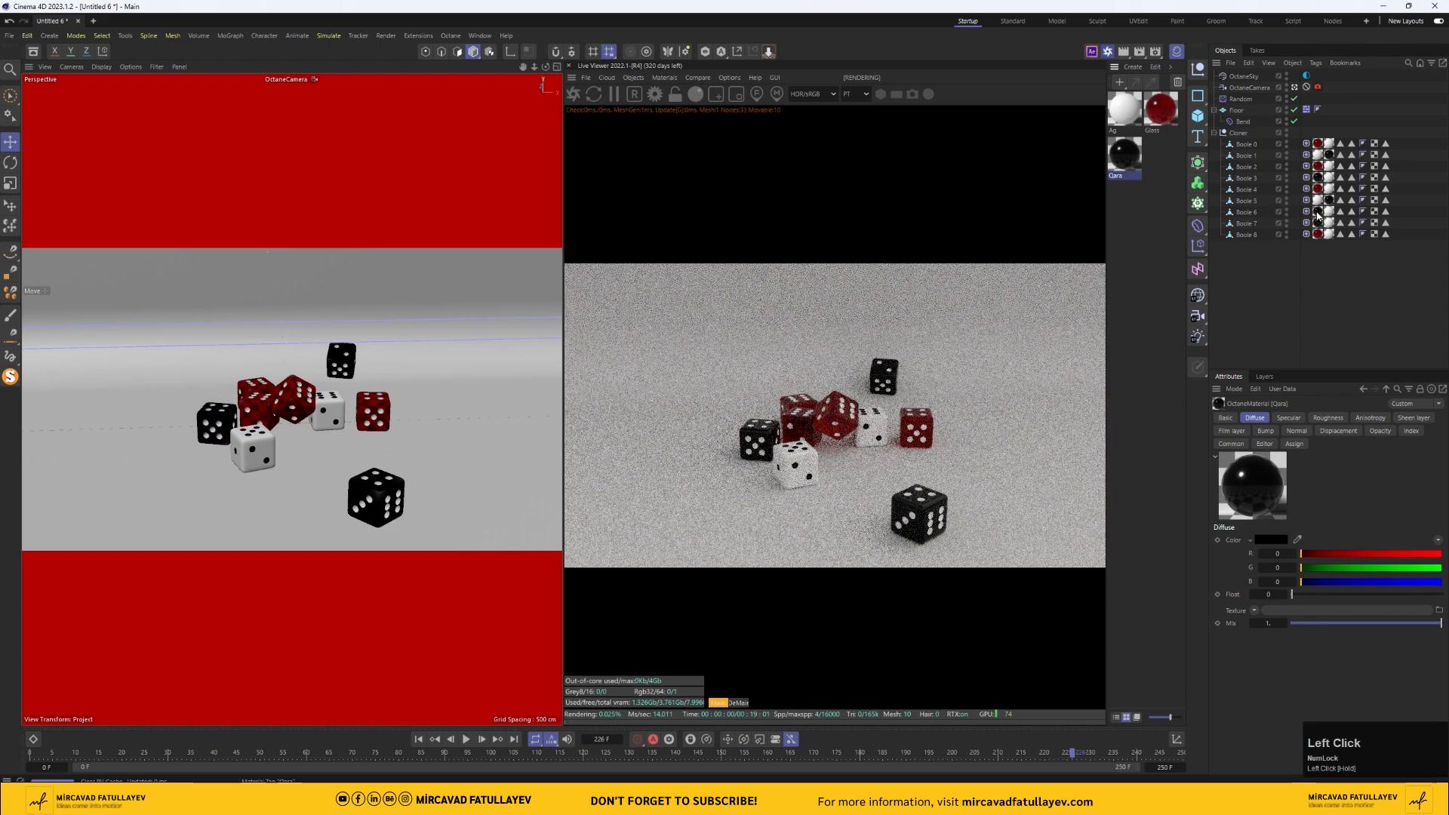
pyautogui.click(1129, 115)
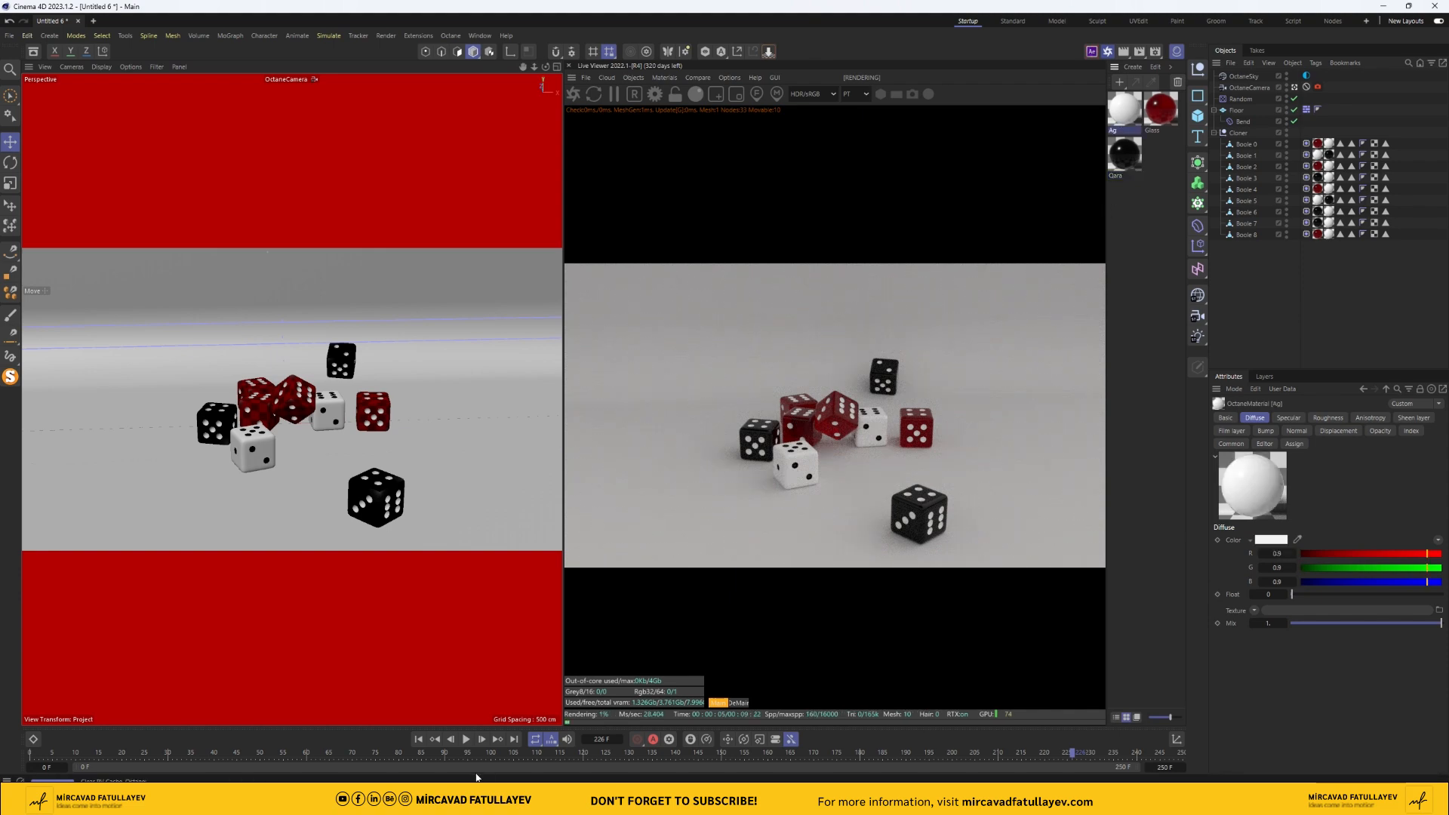
# - Remove the protection tag from OctaneCamera at frame 0 and shift the camera framing slightly
pyautogui.moveTo(461, 755); pyautogui.dragTo(31, 725)
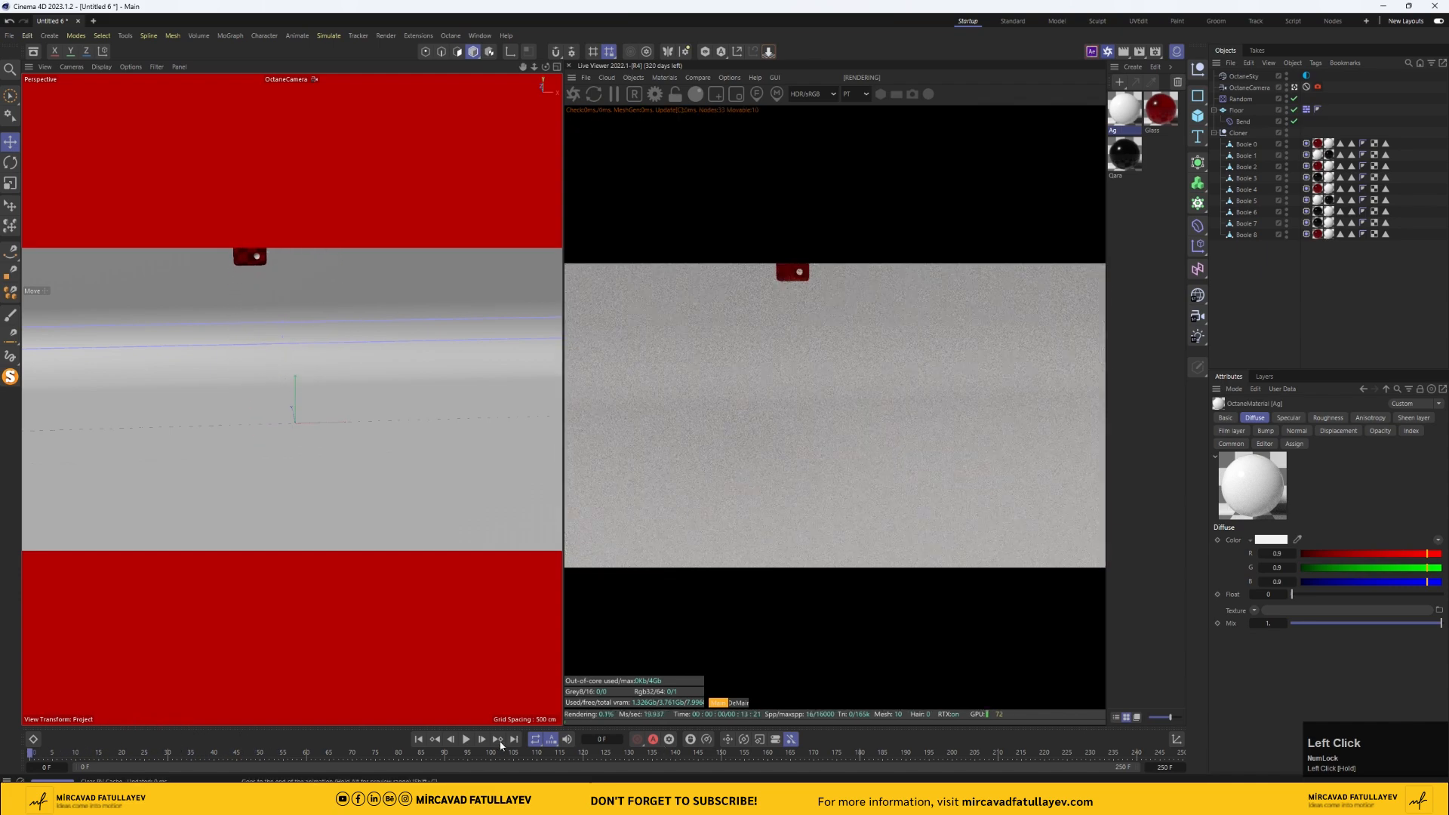
pyautogui.click(1307, 87)
pyautogui.press('Delete')
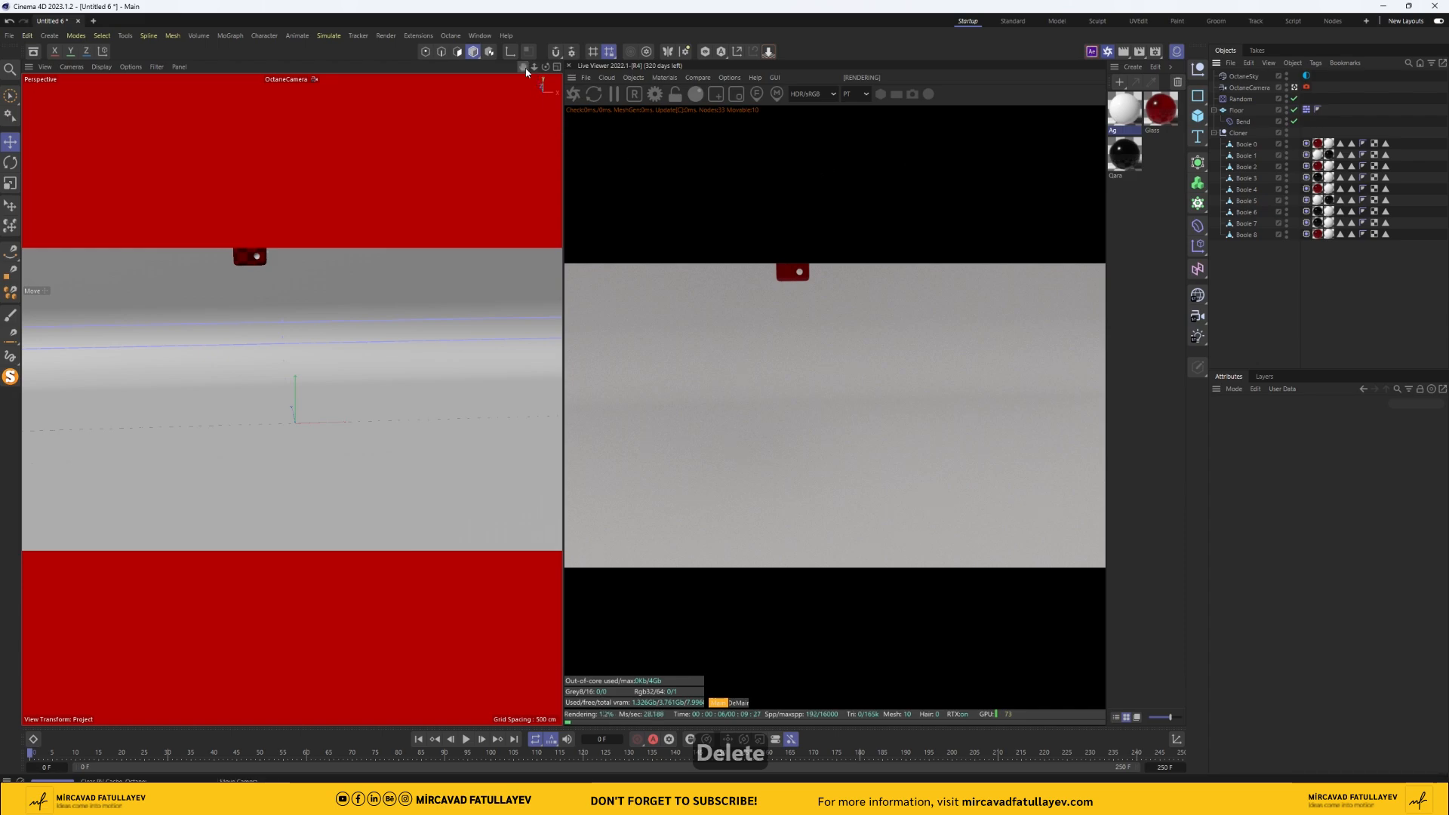
pyautogui.moveTo(526, 71); pyautogui.dragTo(526, 59)
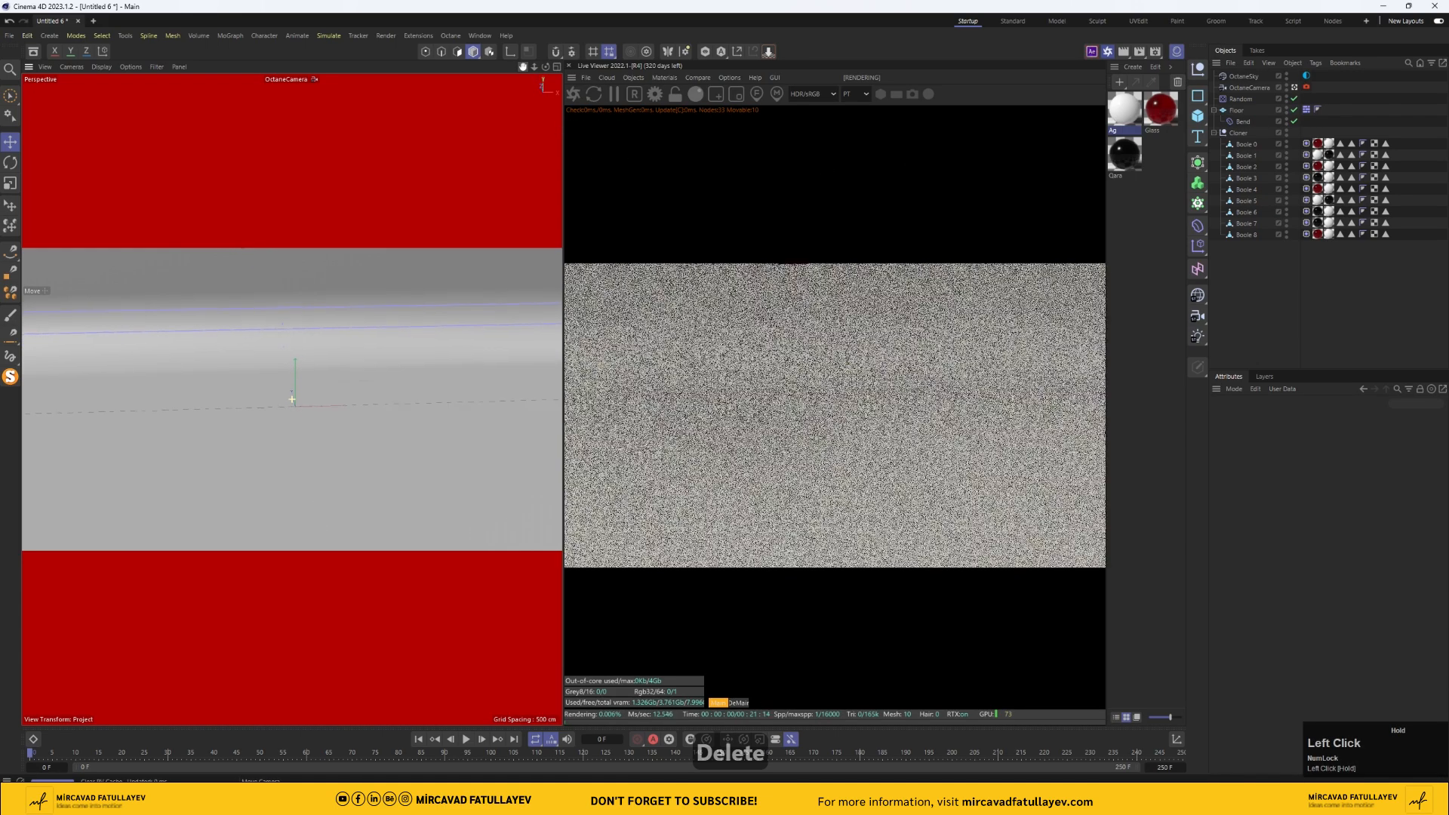
# - Scrub the dice animation to its final frames and extend the project's end to frame 350
pyautogui.click(43, 752)
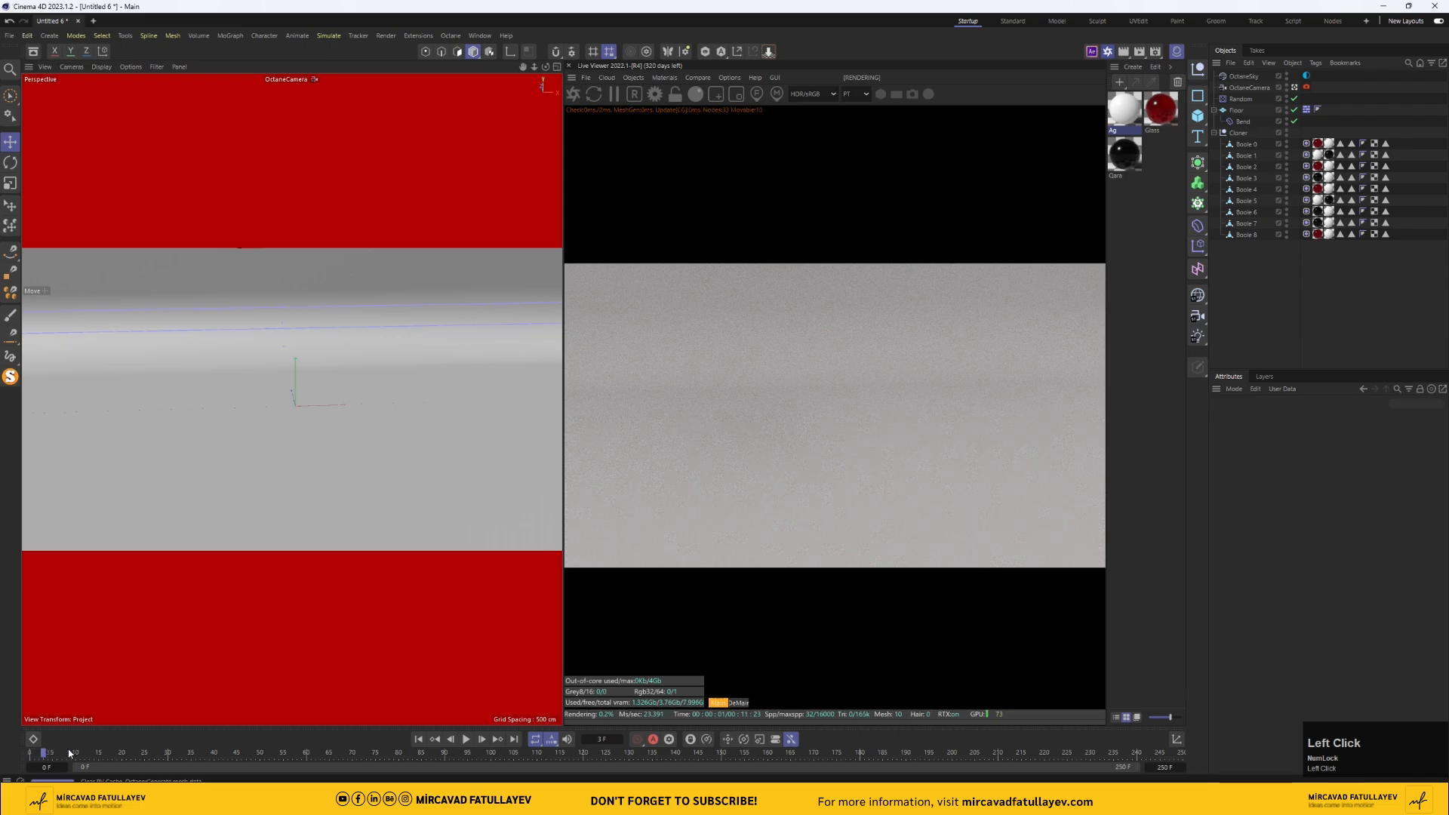
pyautogui.moveTo(69, 752); pyautogui.dragTo(1179, 753)
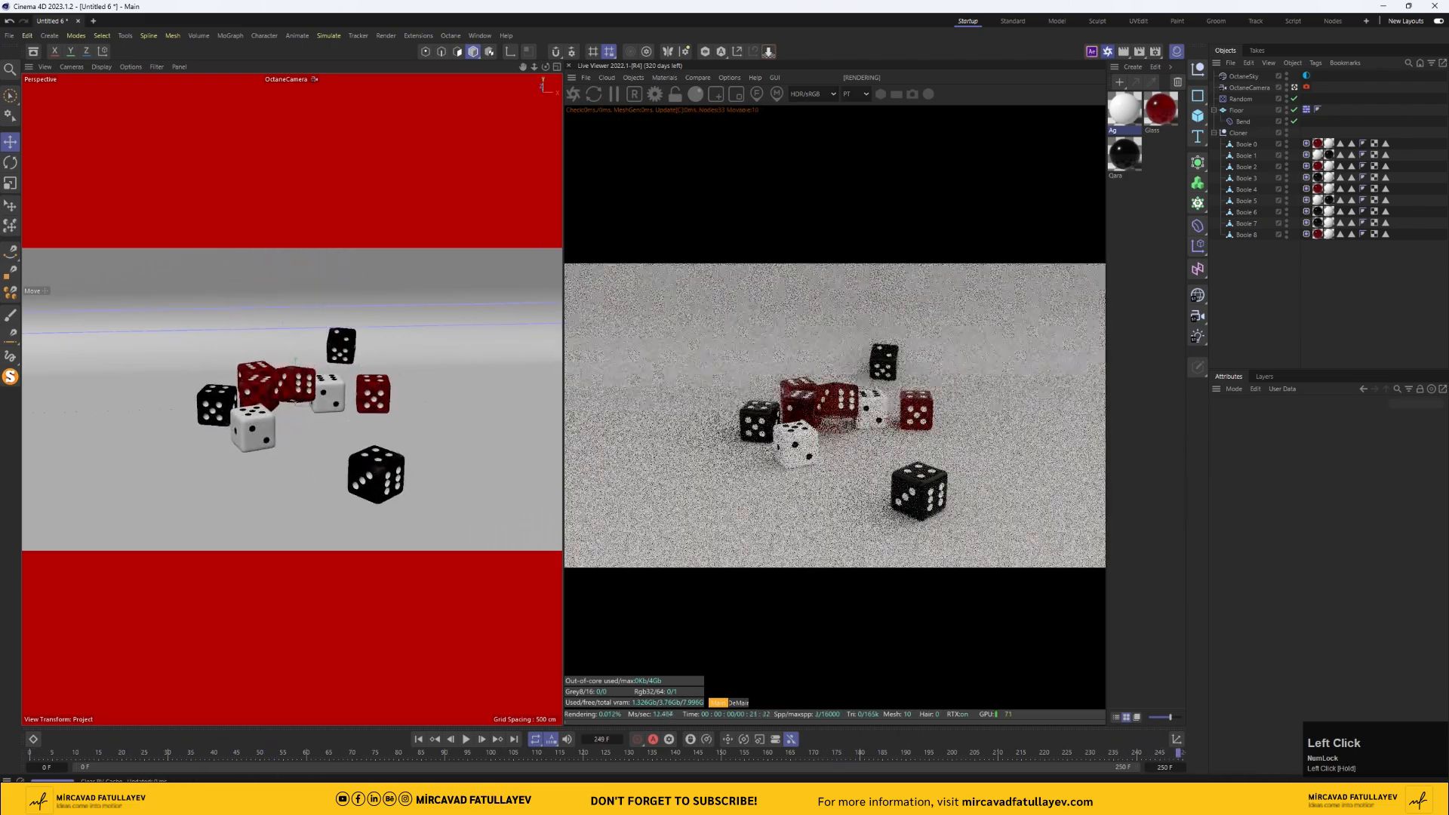
pyautogui.click(1164, 767)
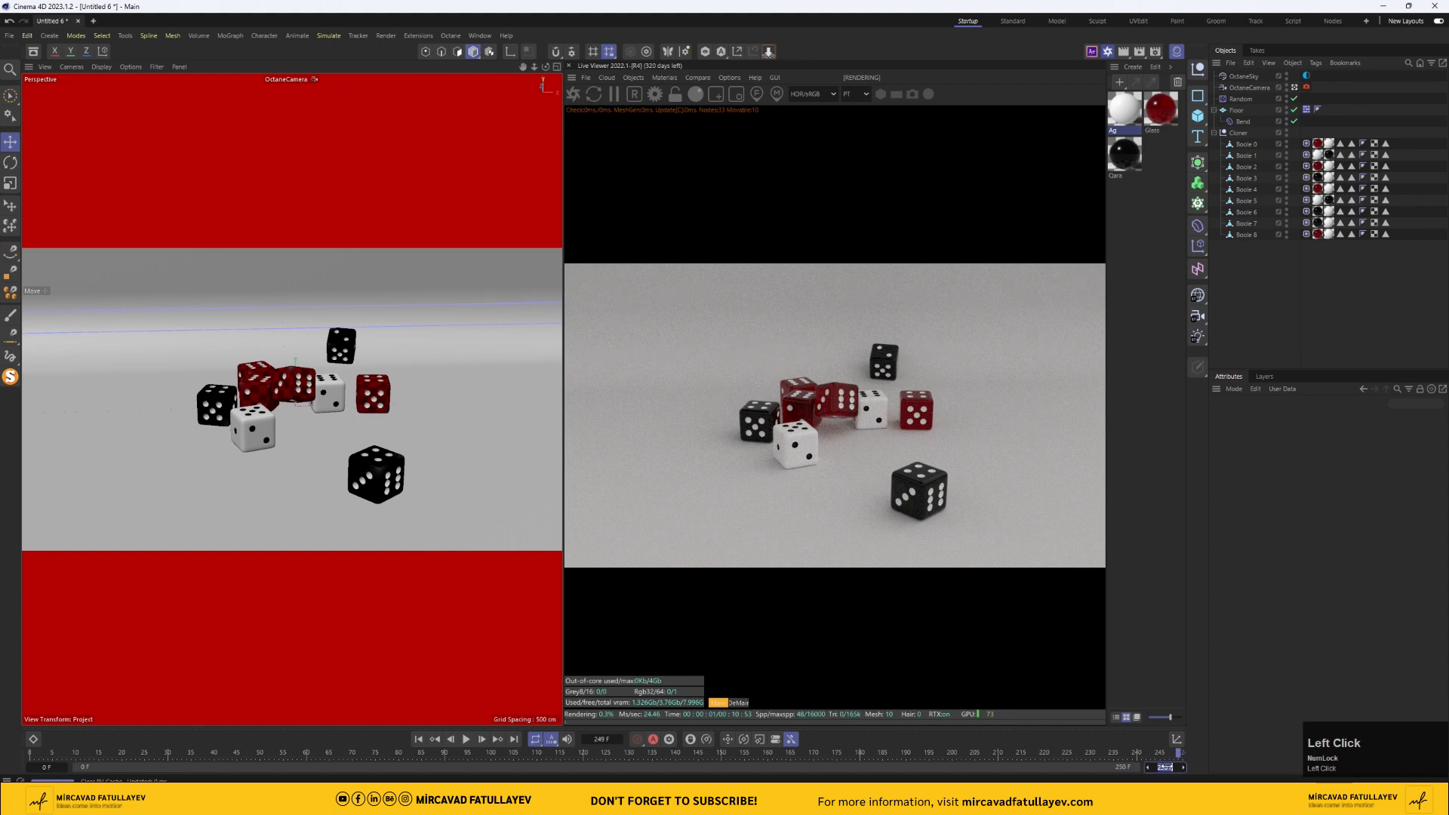
pyautogui.write('350')
pyautogui.press('Return')
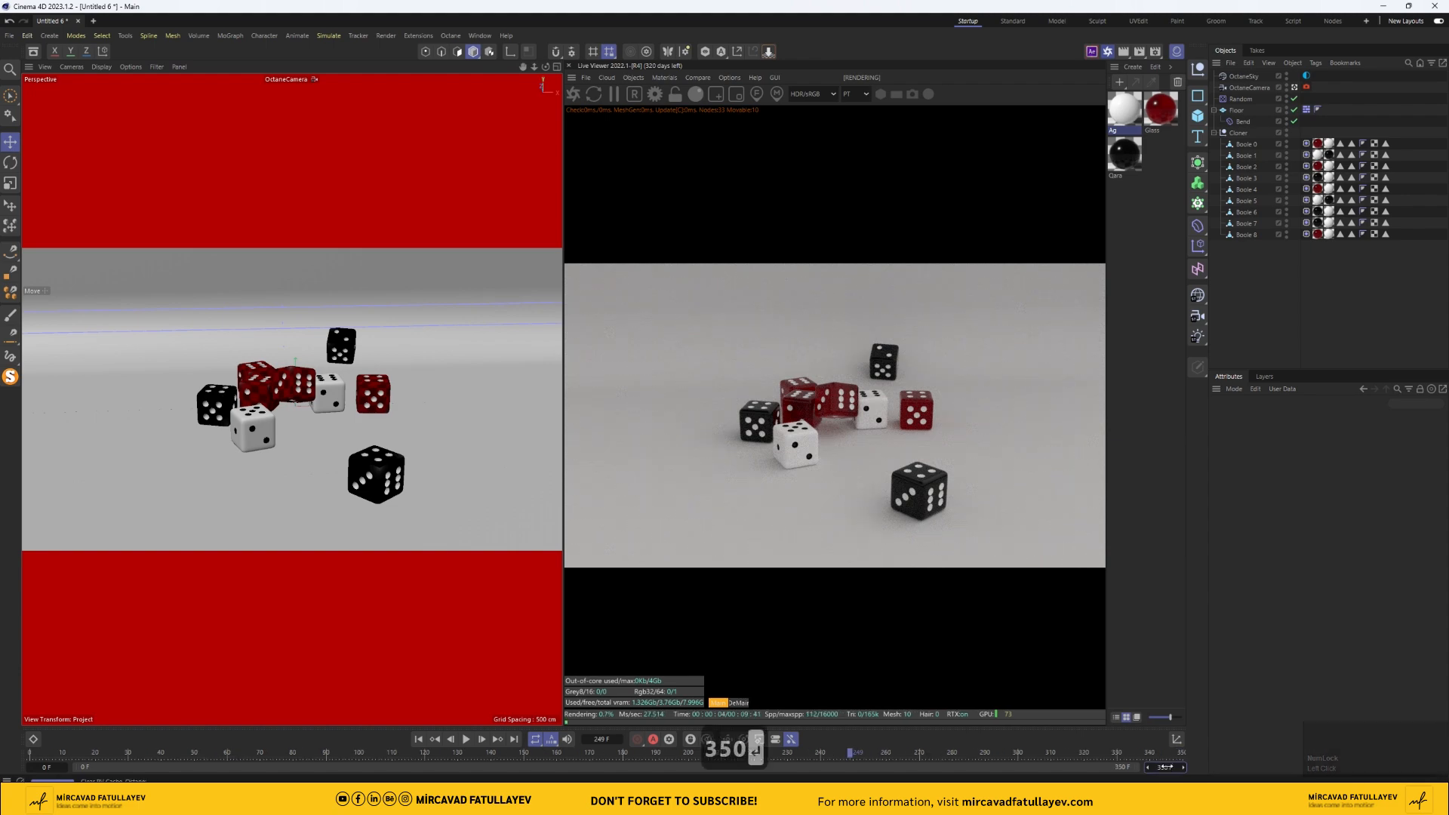
# - Clear all dynamics caches through Boole 0's Dynamics Body tag and replay the dice simulation
pyautogui.click(1307, 145)
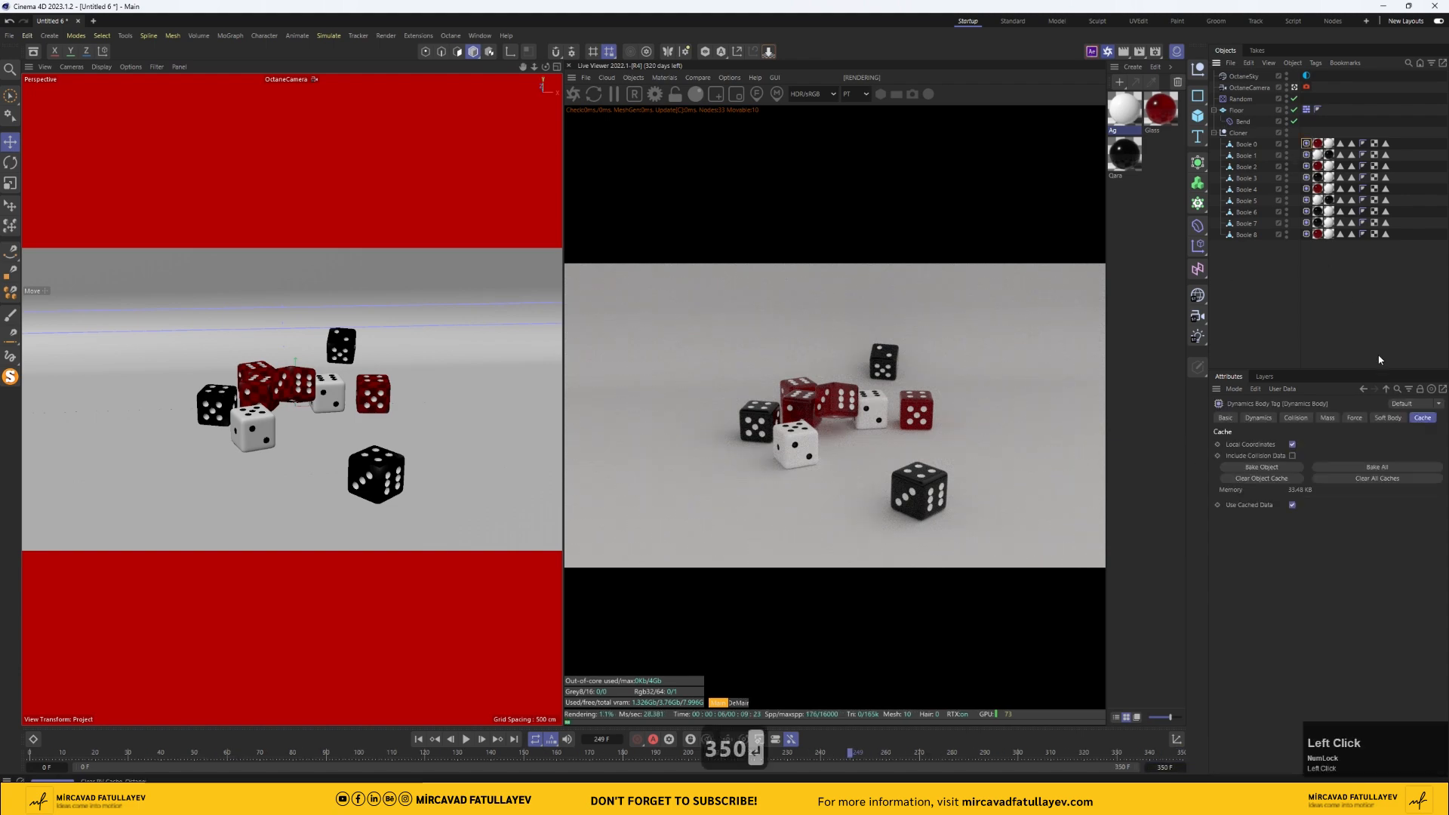
pyautogui.click(1395, 480)
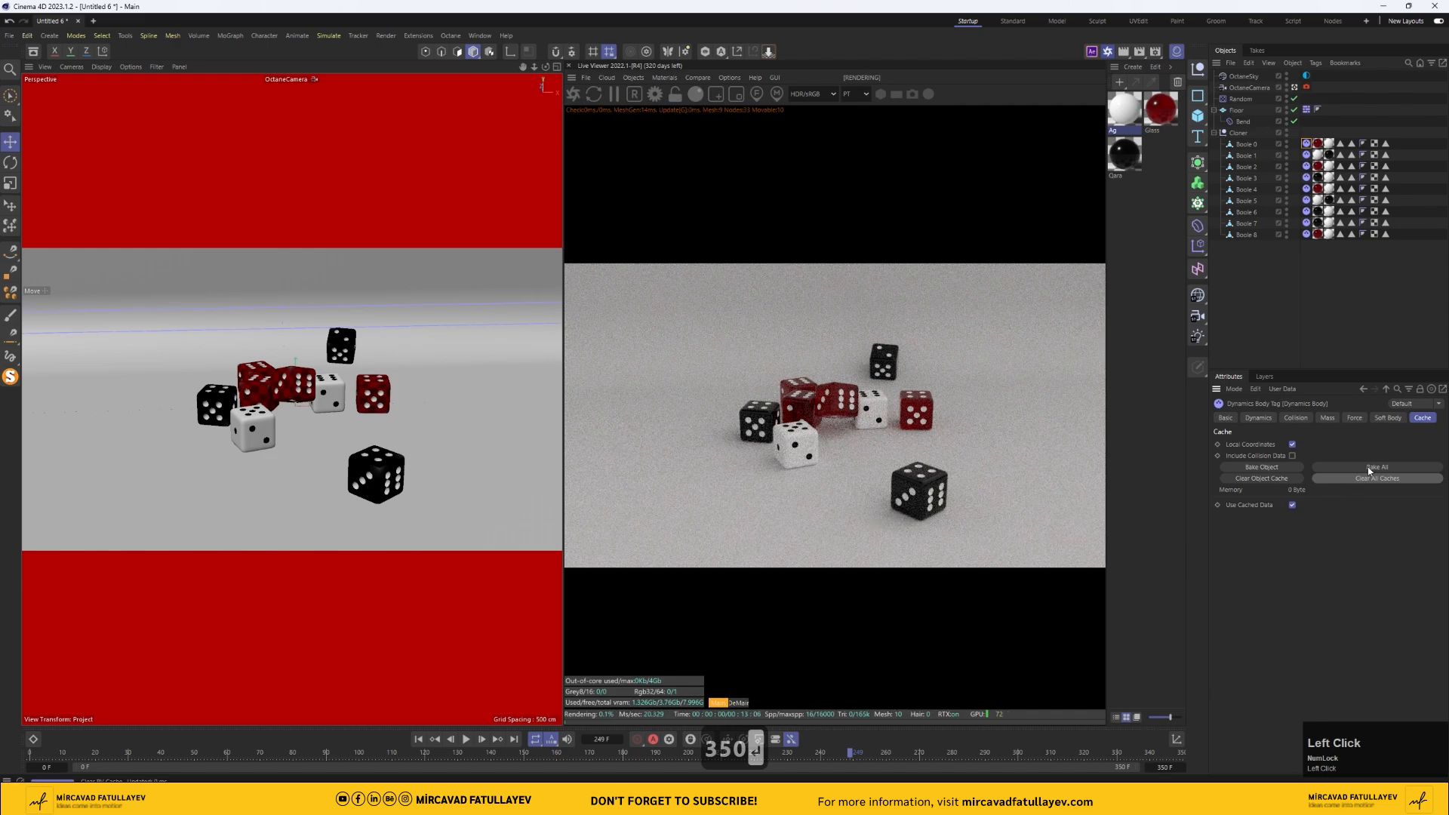
pyautogui.click(465, 740)
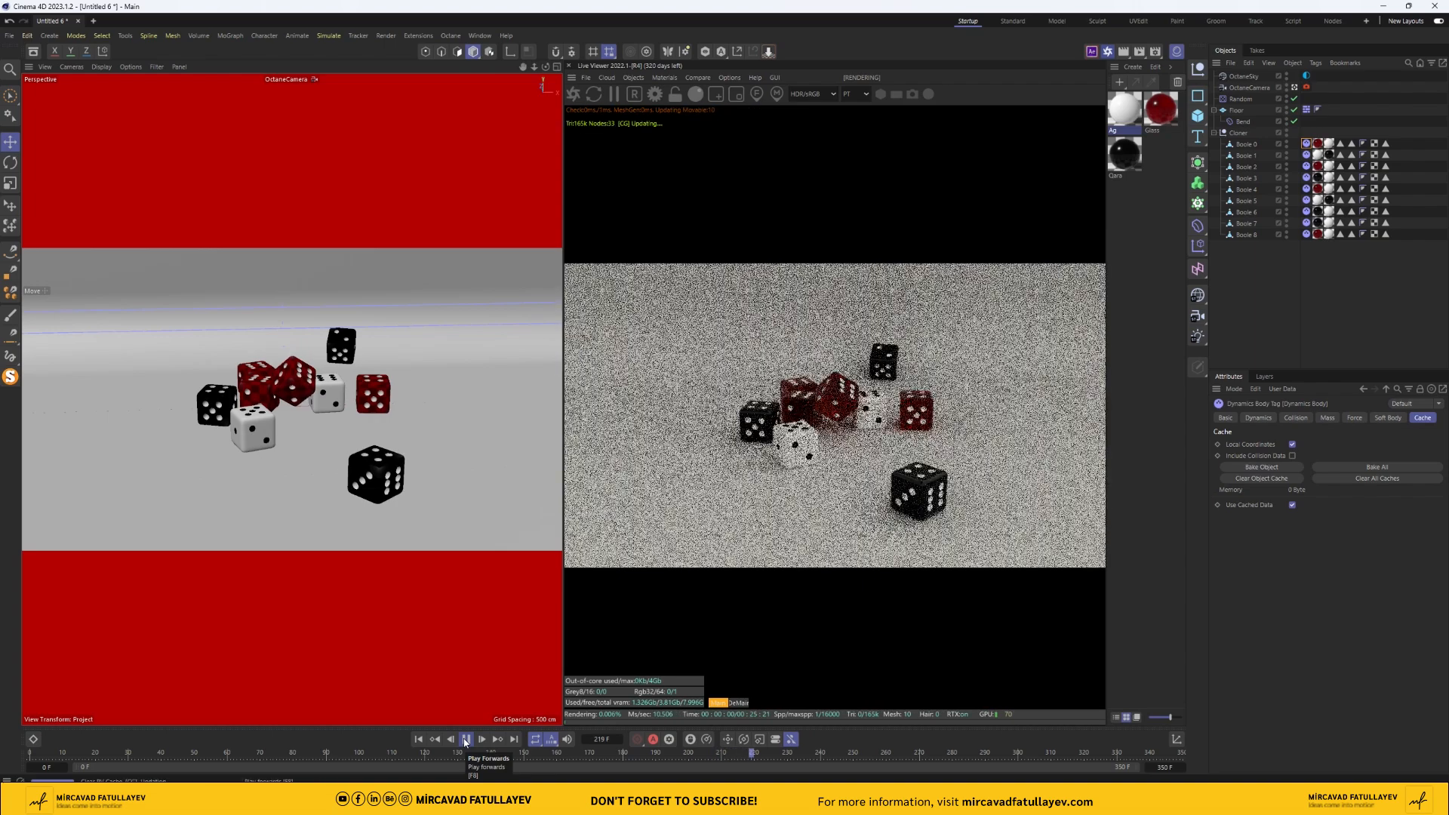
pyautogui.click(464, 741)
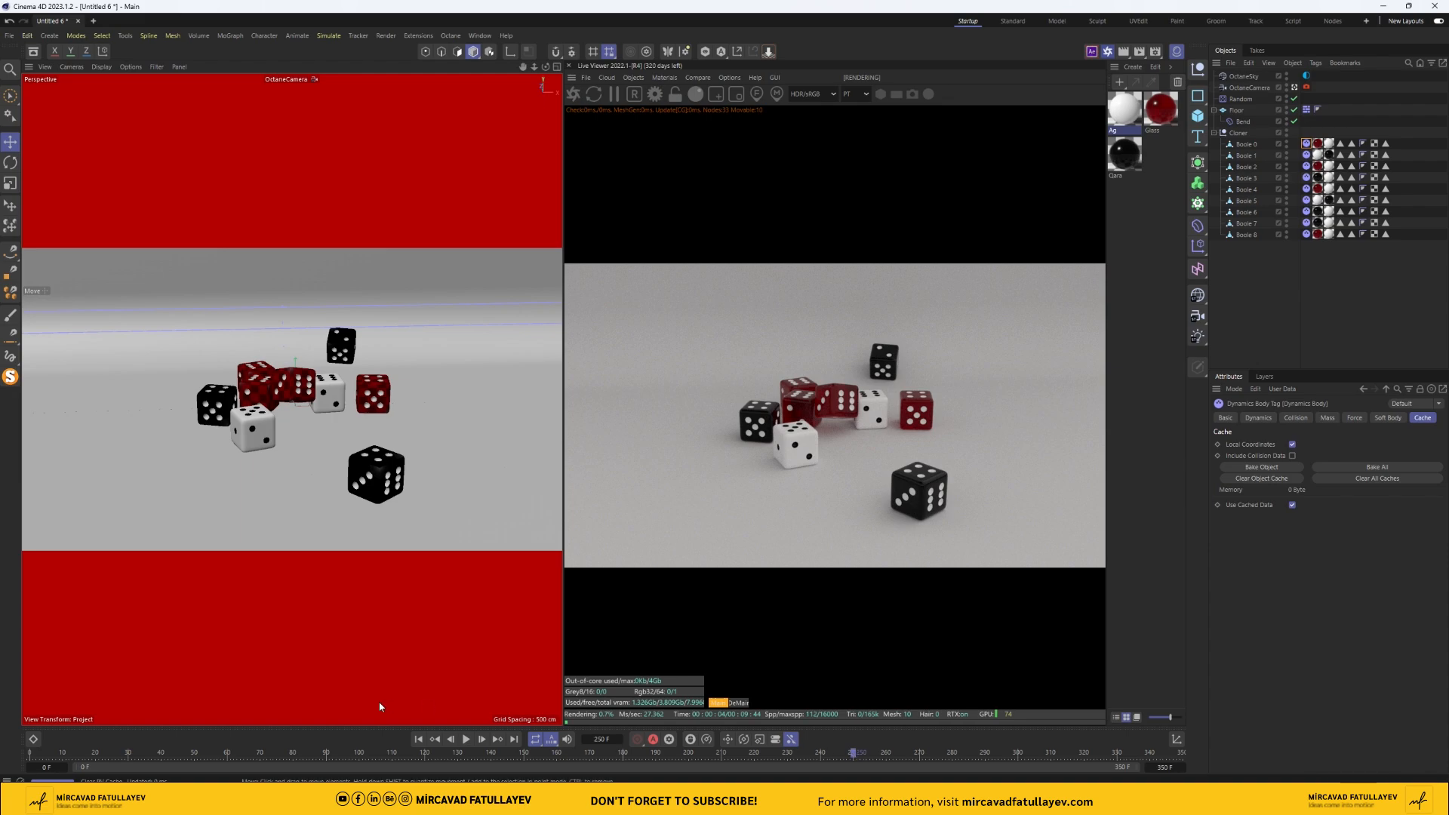
pyautogui.click(466, 739)
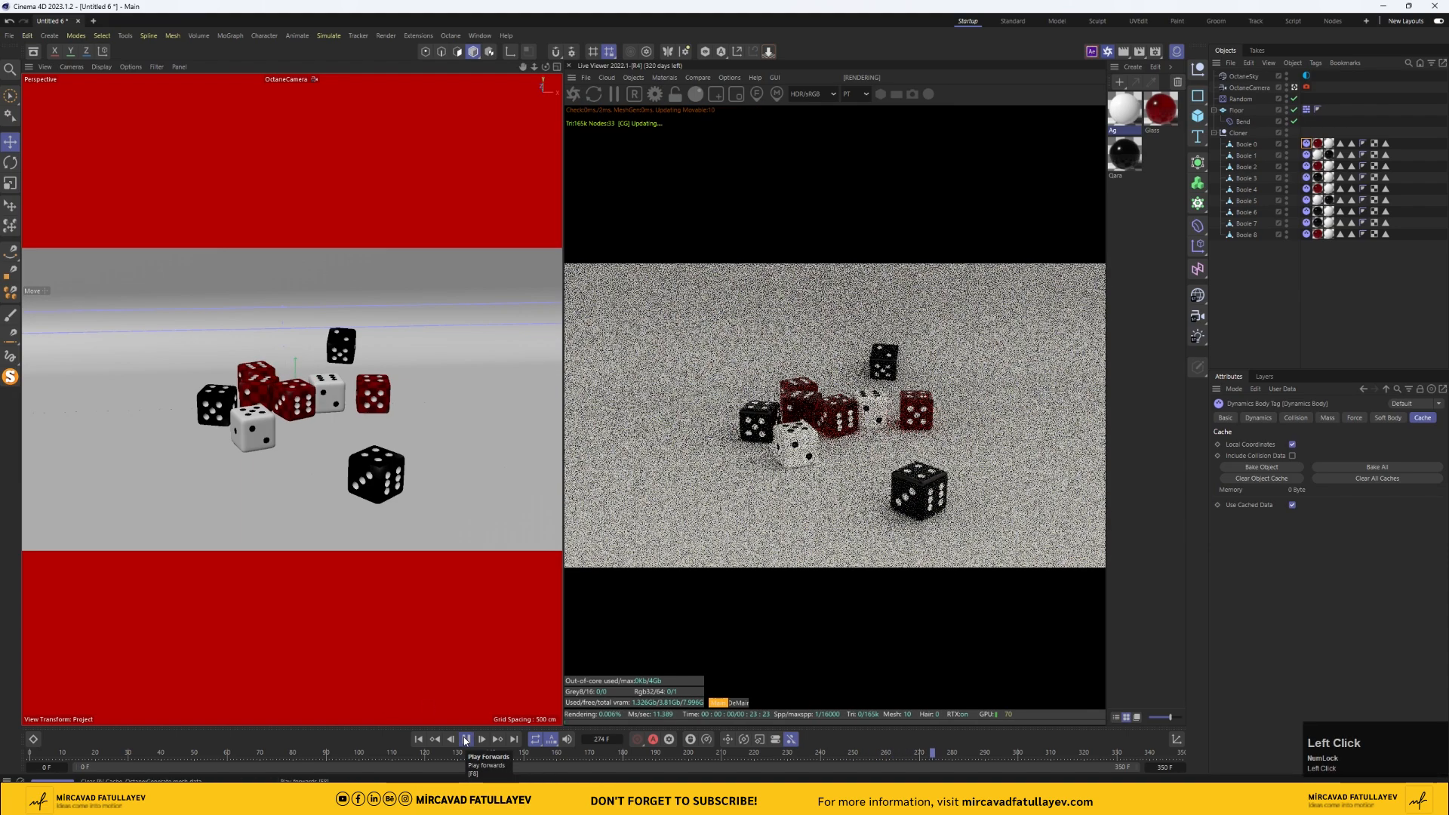
pyautogui.click(466, 739)
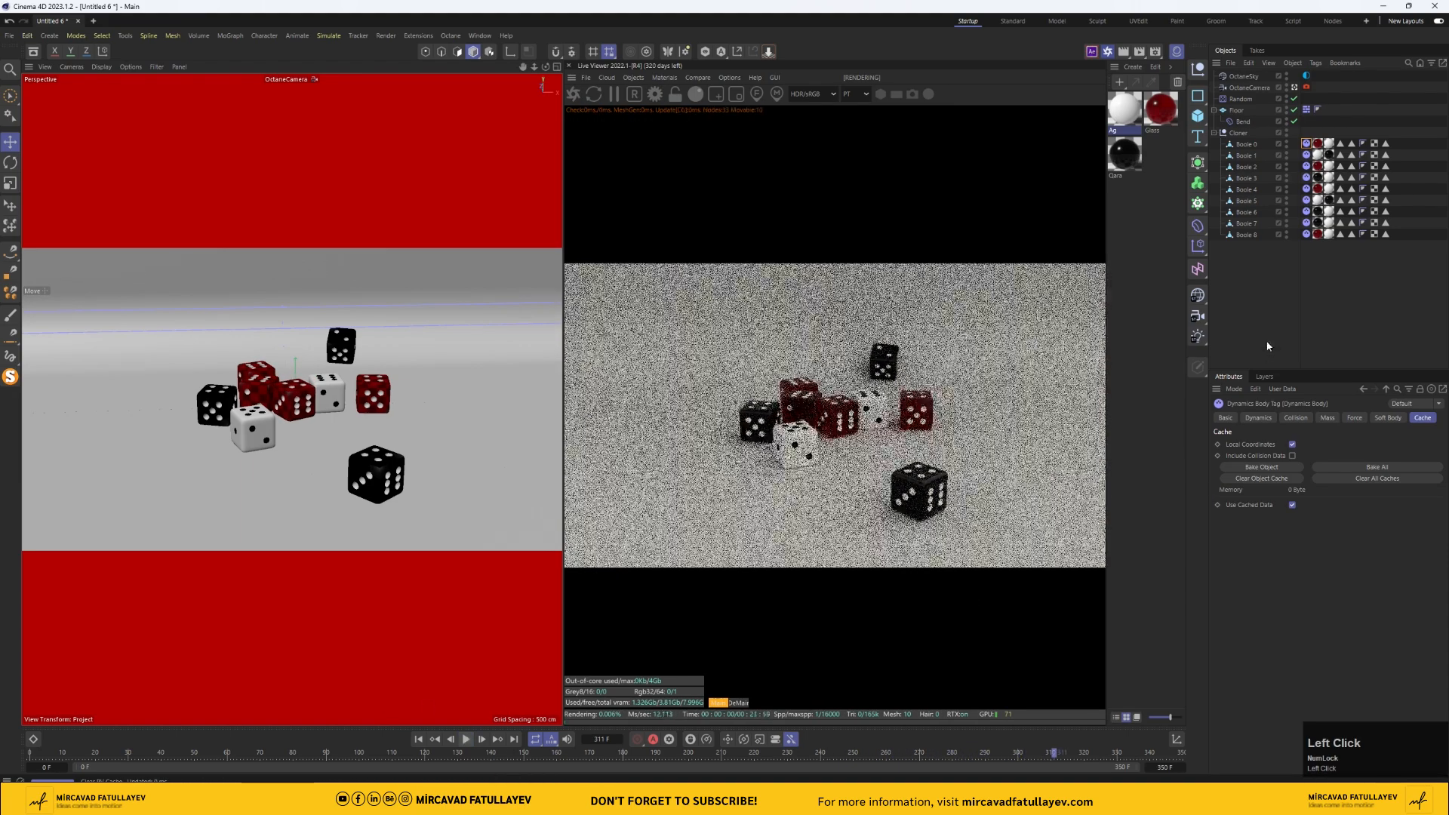
# - Bake the dynamics of all objects and scrub the animation to frame 350
pyautogui.click(1376, 466)
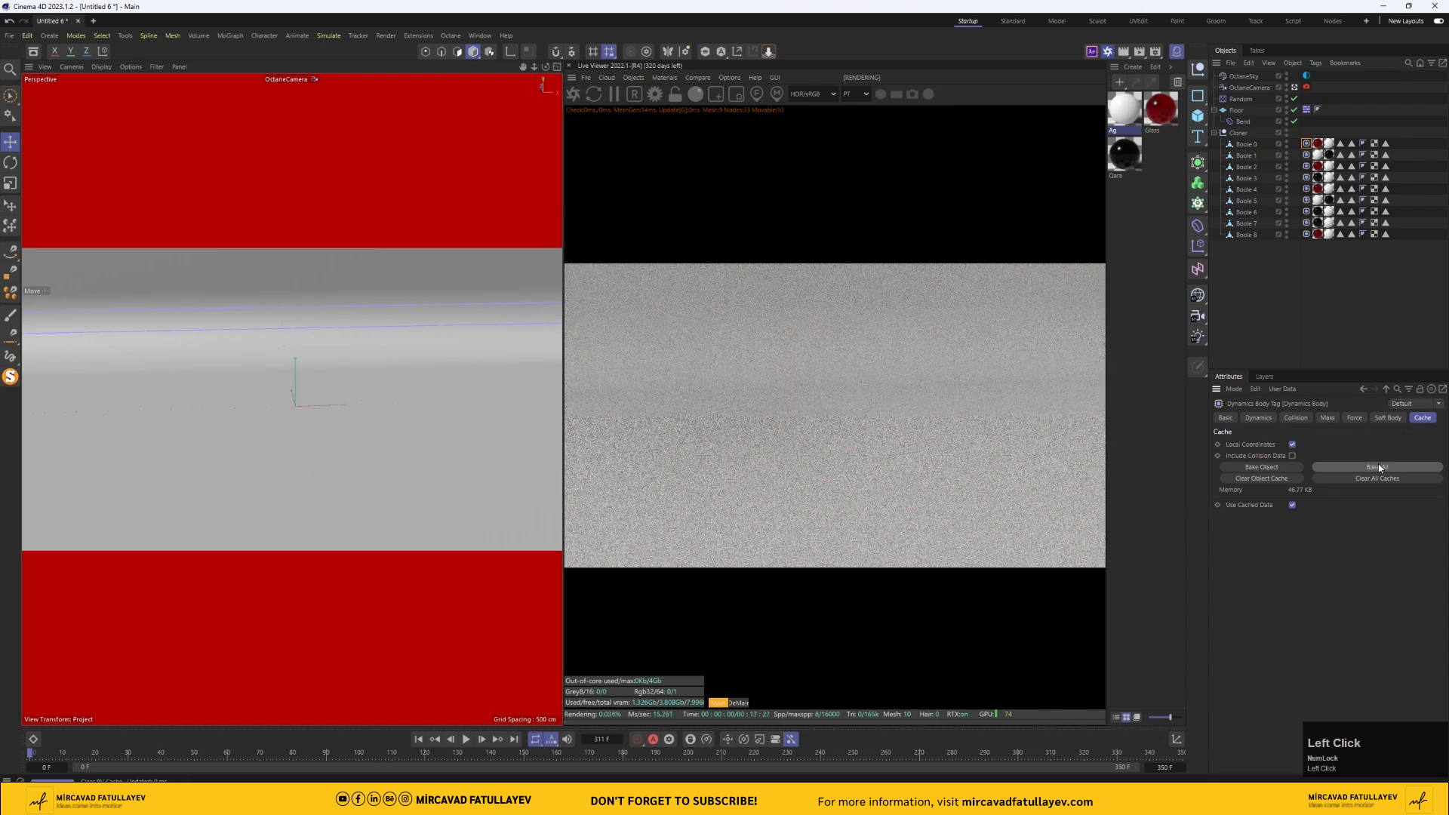
pyautogui.moveTo(628, 754); pyautogui.dragTo(1229, 747)
pyautogui.click(1256, 273)
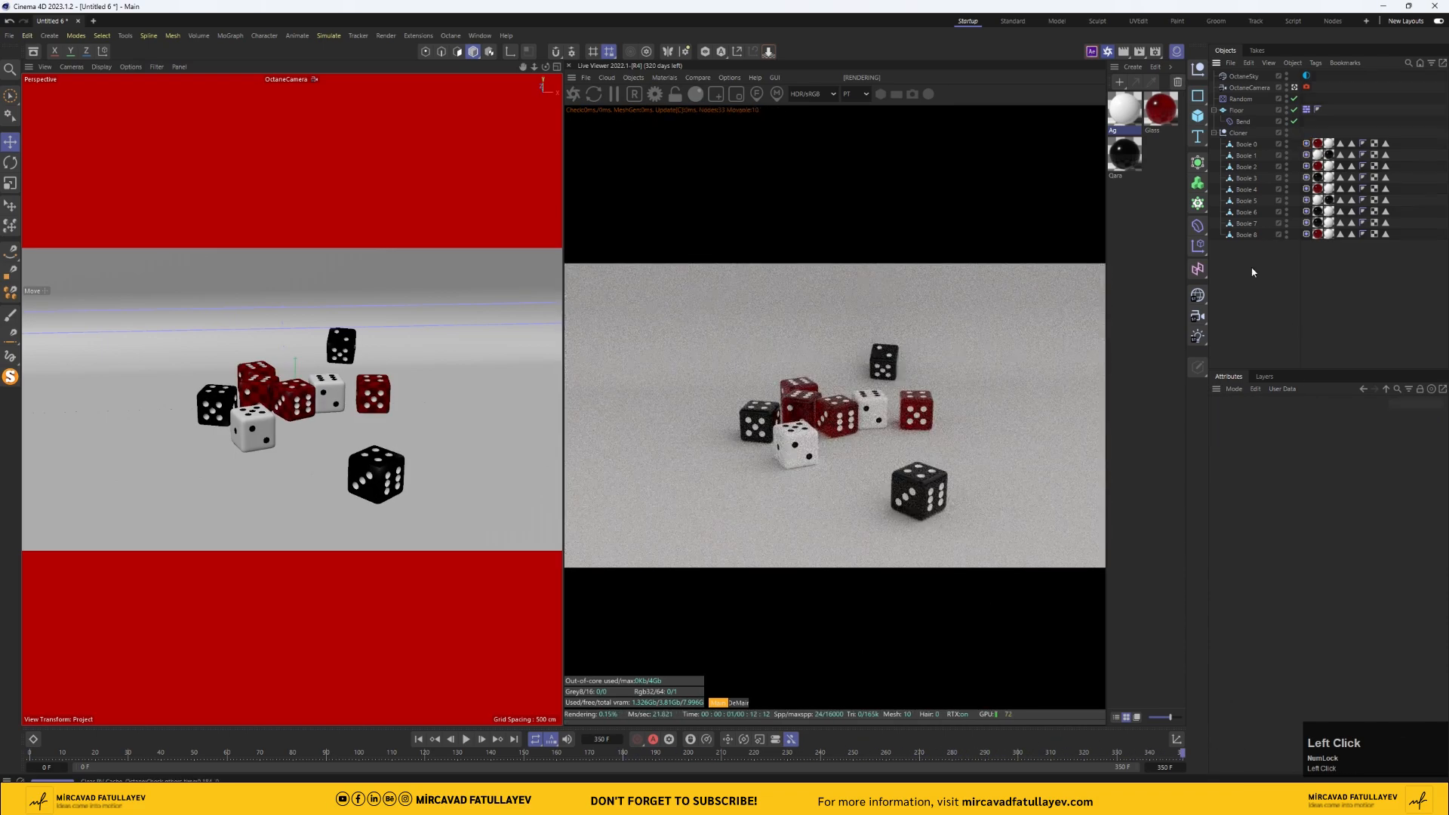
# - Rename the Cloner null to Dice and collapse its hierarchy
pyautogui.doubleClick(1237, 134)
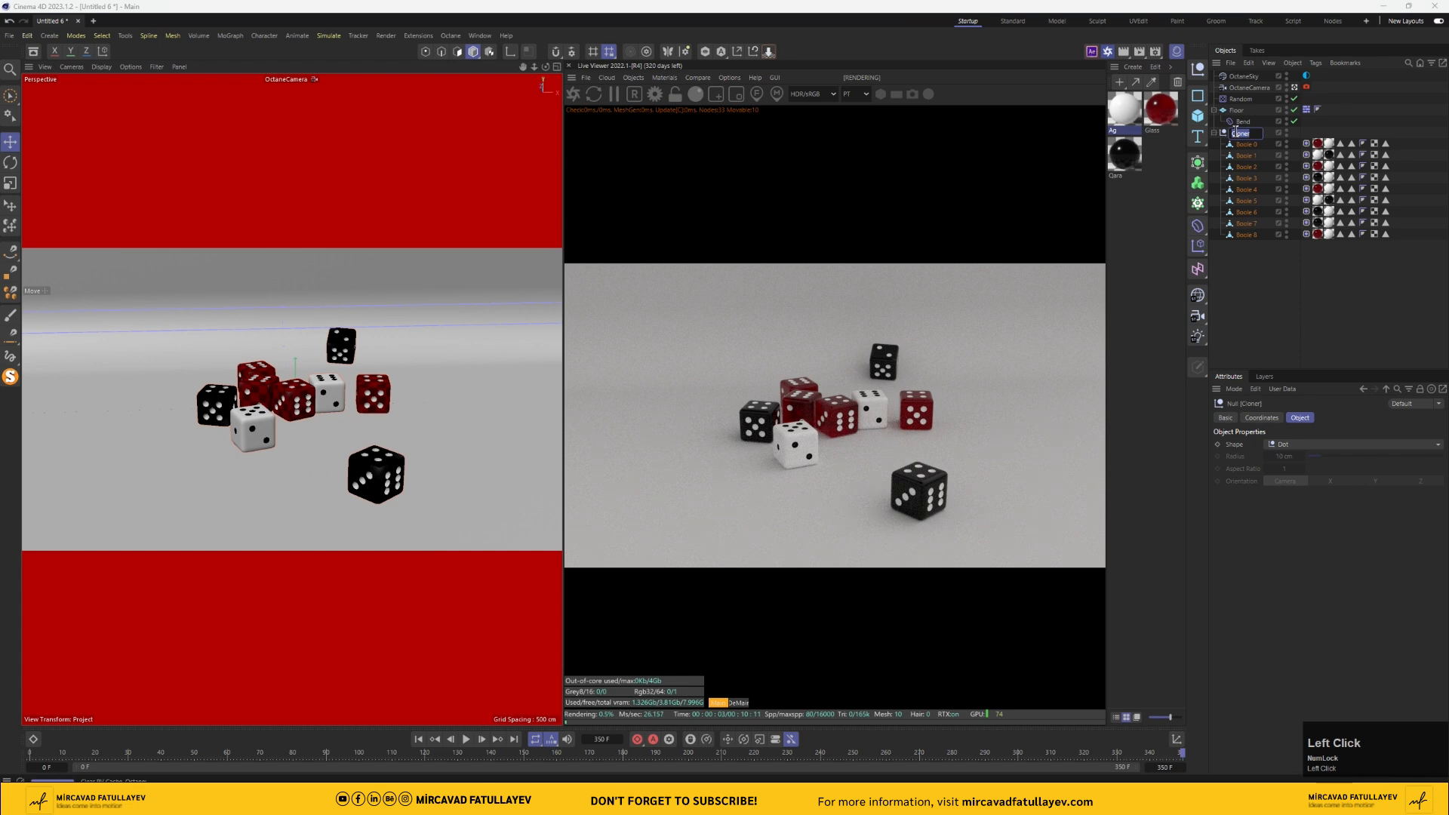
pyautogui.write('Dic')
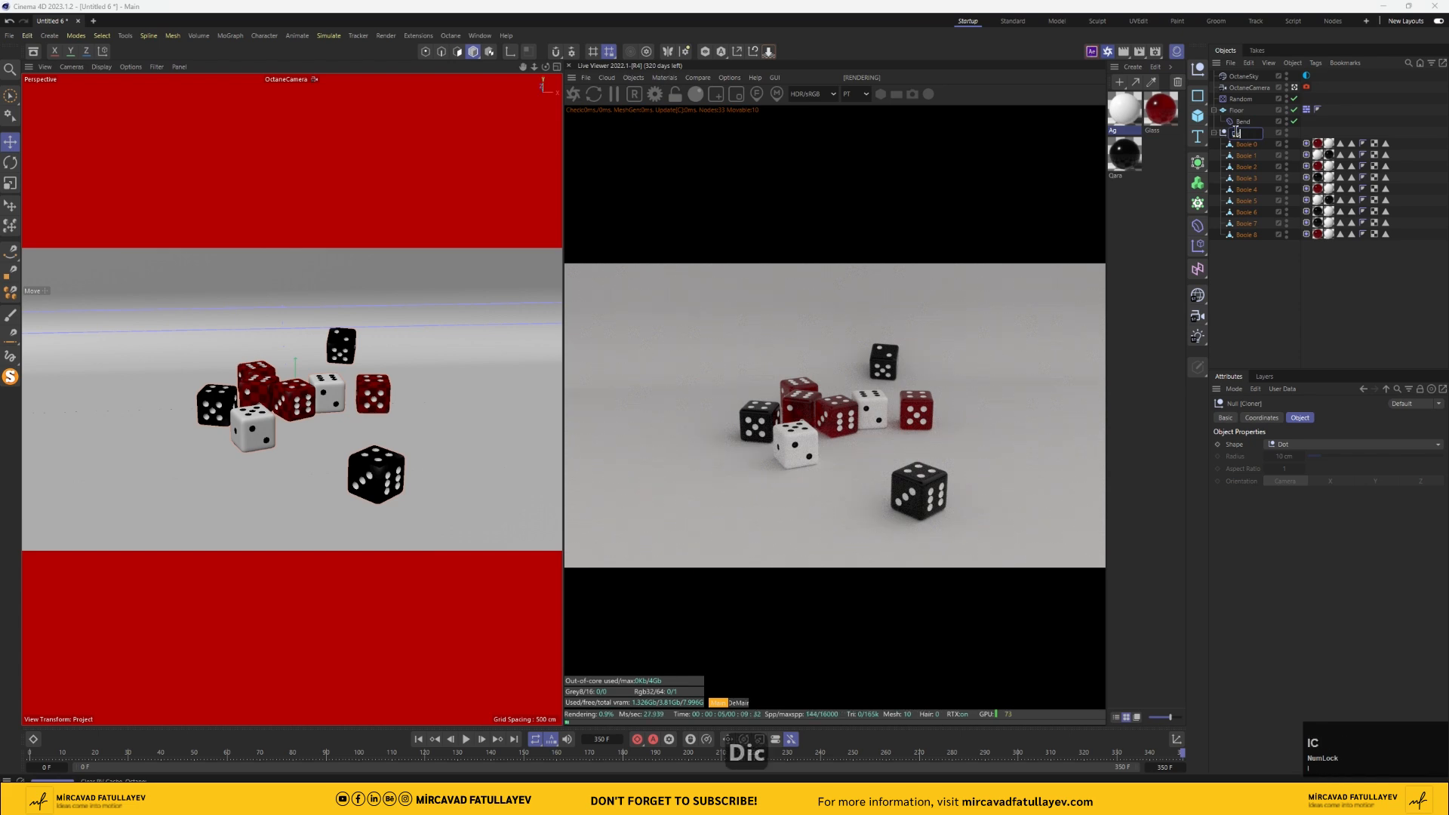
pyautogui.write('e')
pyautogui.press('Return')
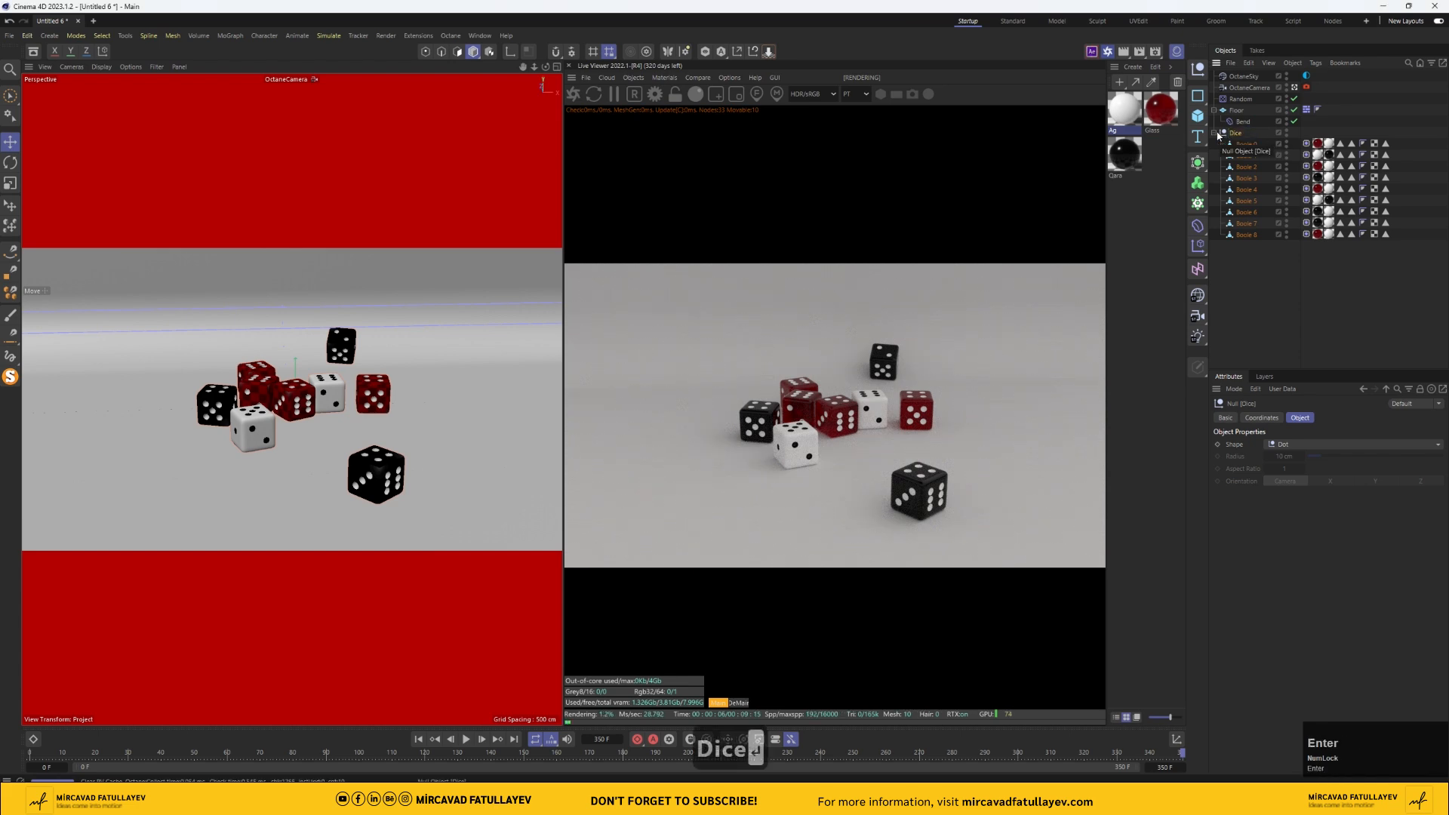
pyautogui.click(1214, 133)
# - Apply the Ag material to the Floor object and duplicate that material under the name Floor
pyautogui.moveTo(1130, 112); pyautogui.dragTo(1237, 110)
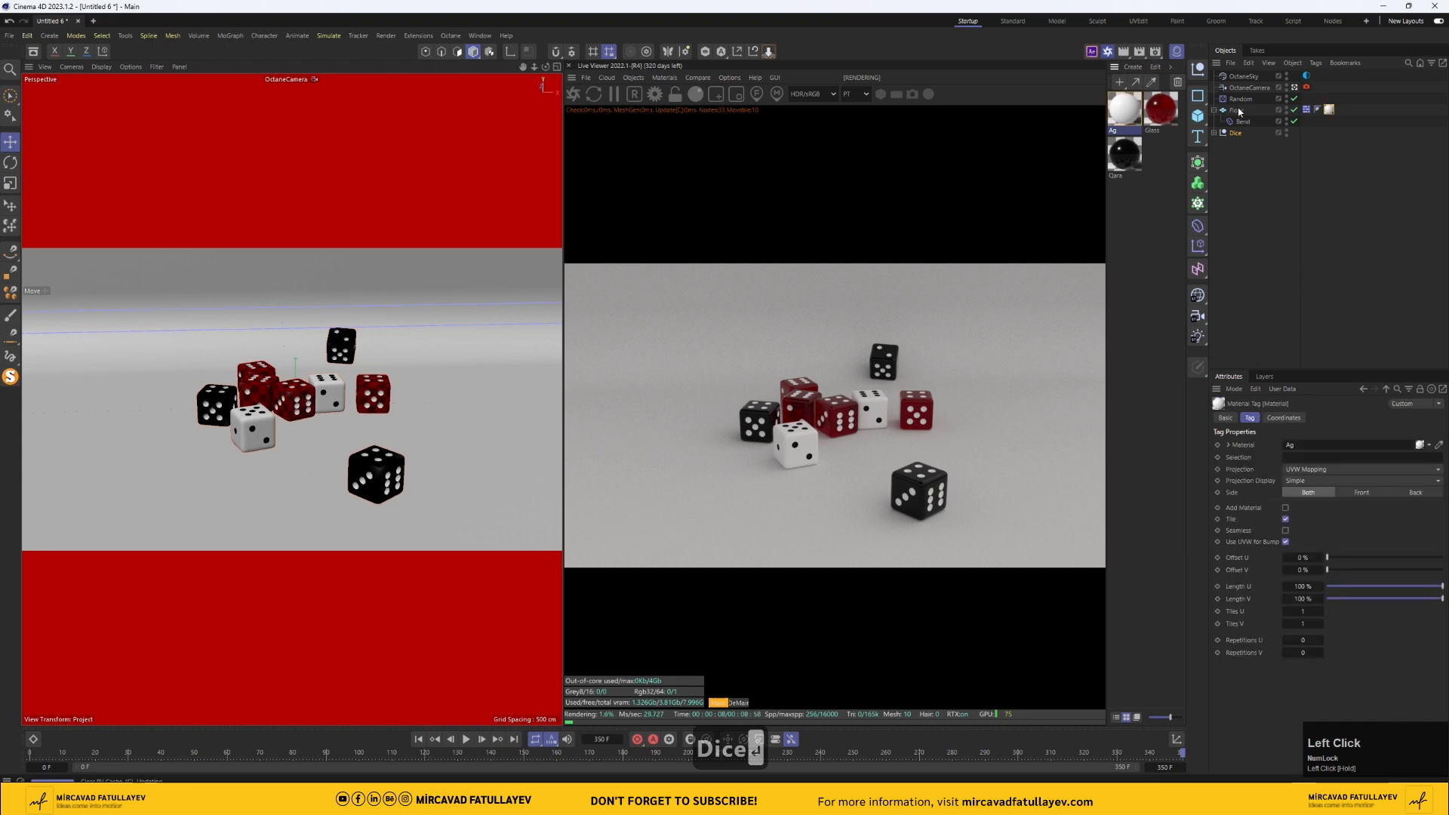
pyautogui.keyDown('ctrl'); pyautogui.click(1124, 115); pyautogui.keyUp('ctrl')
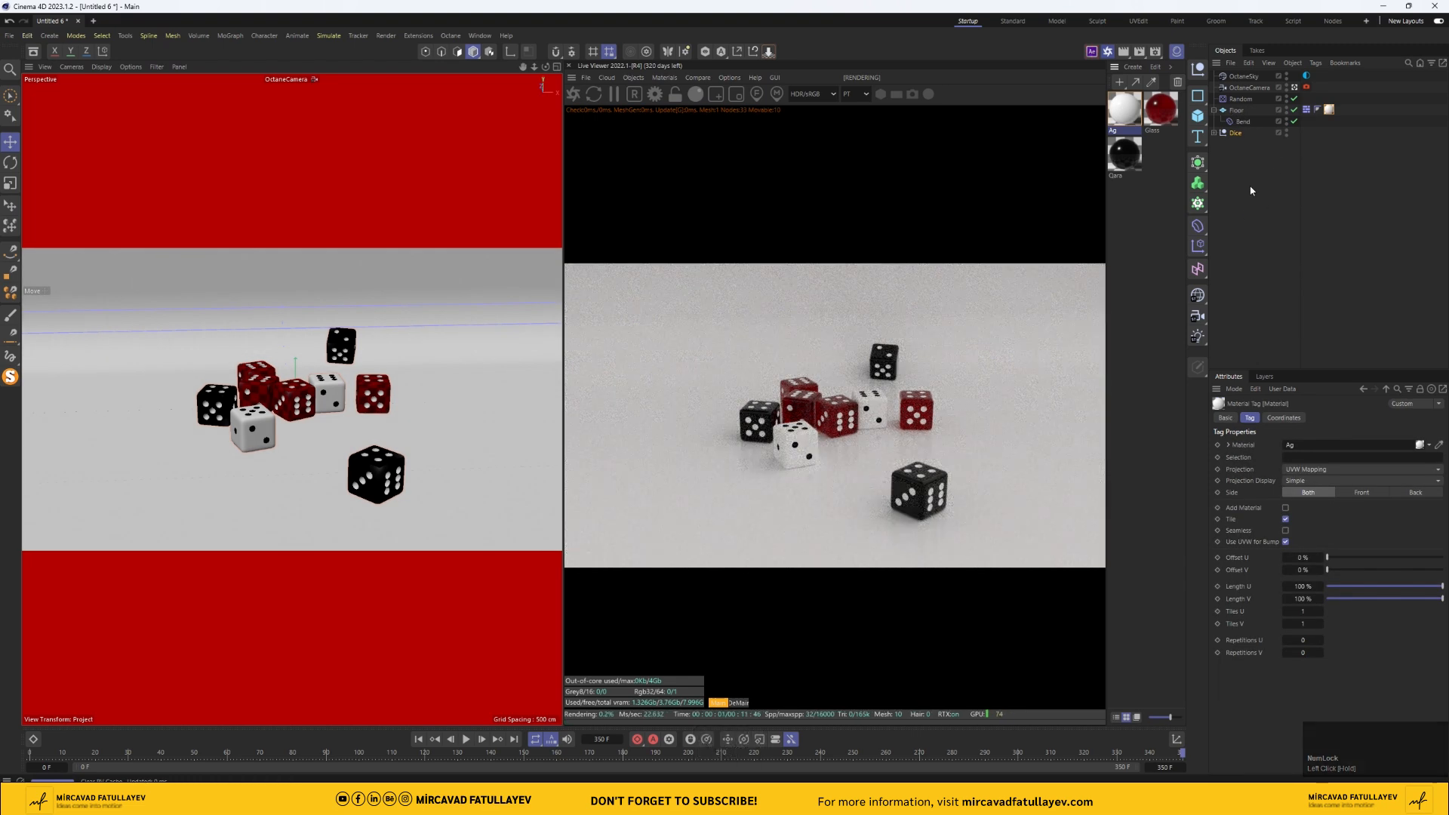
pyautogui.doubleClick(1124, 115)
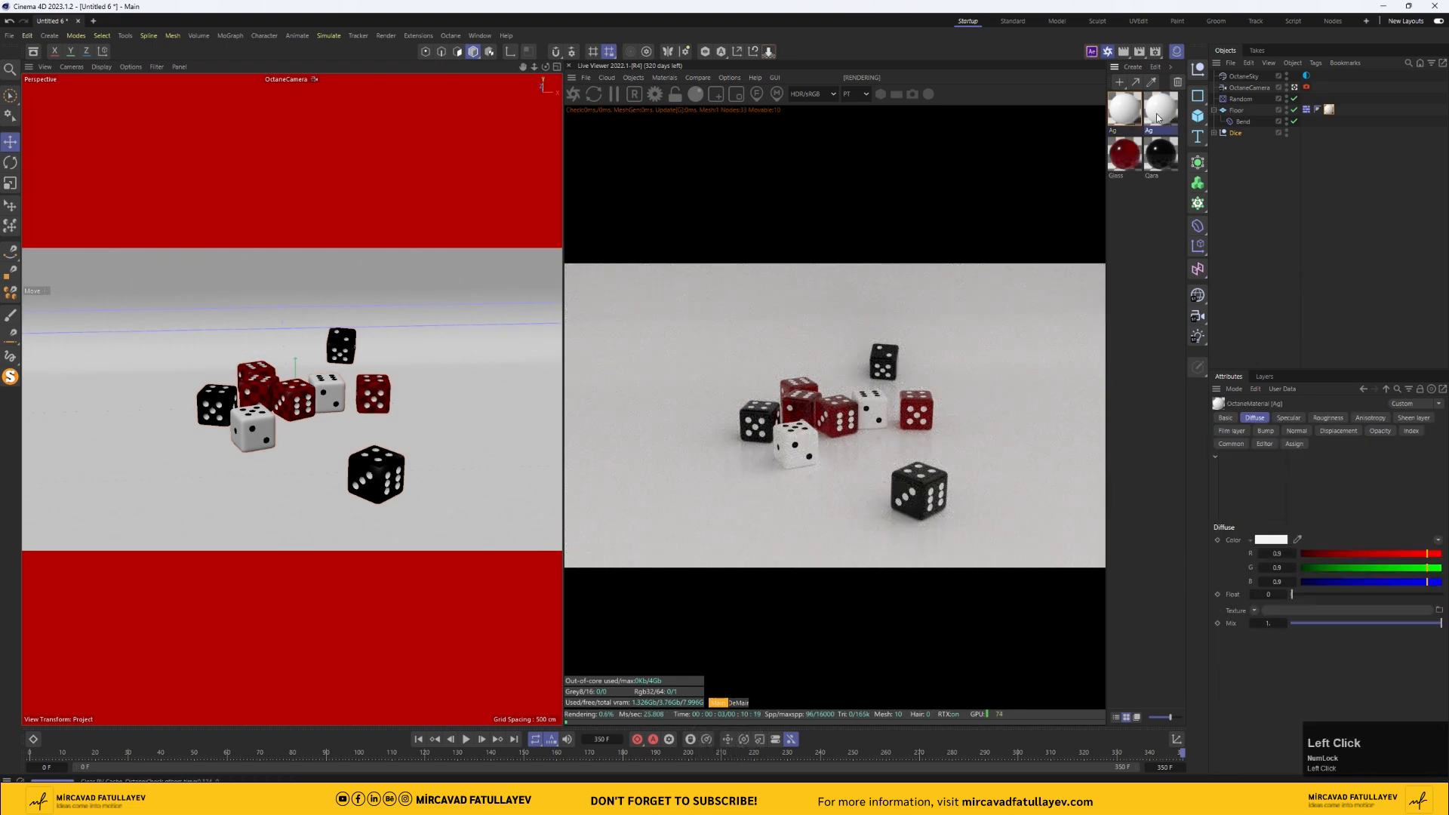
pyautogui.write('F')
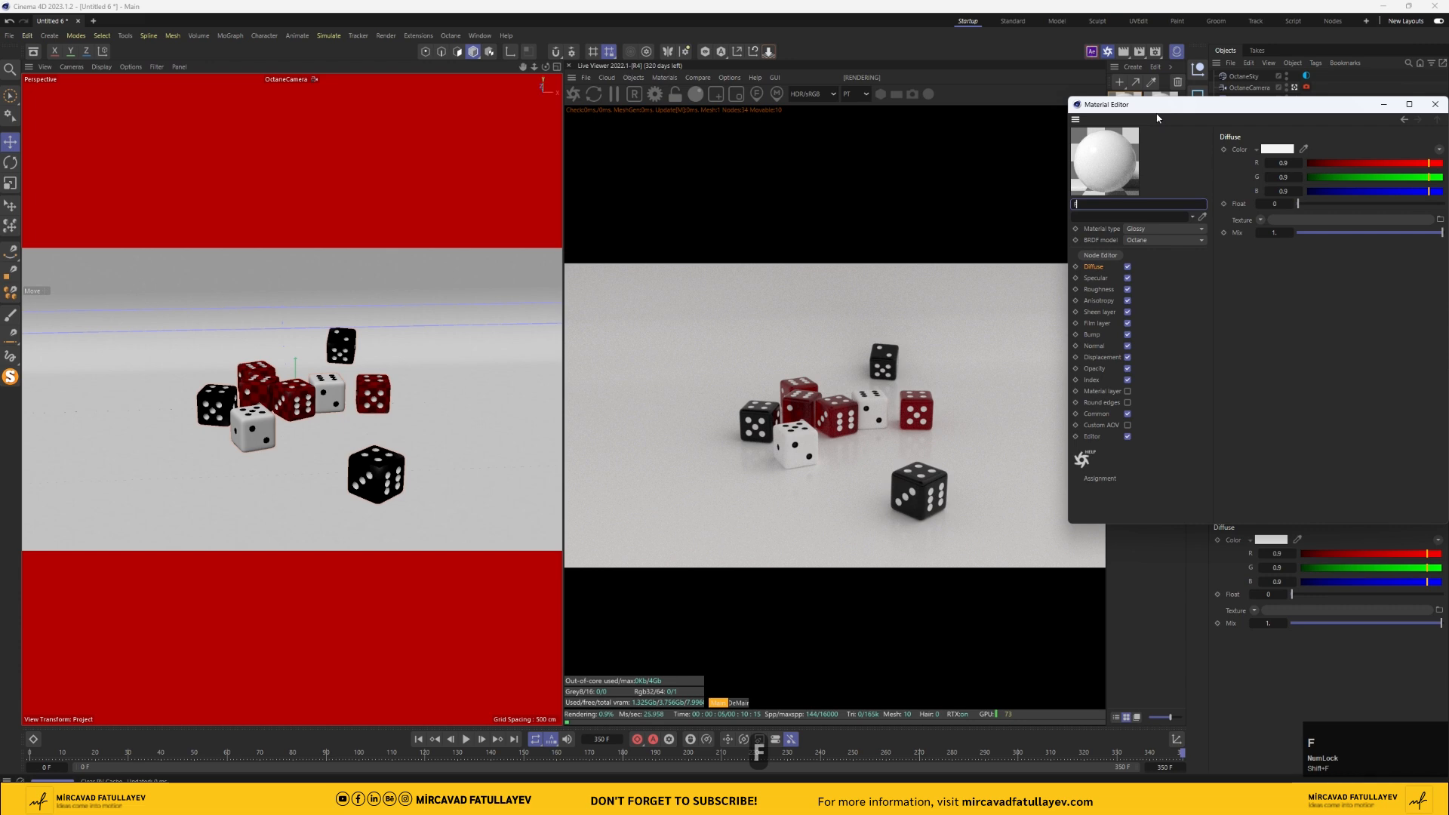
pyautogui.write('loor')
pyautogui.press('Return')
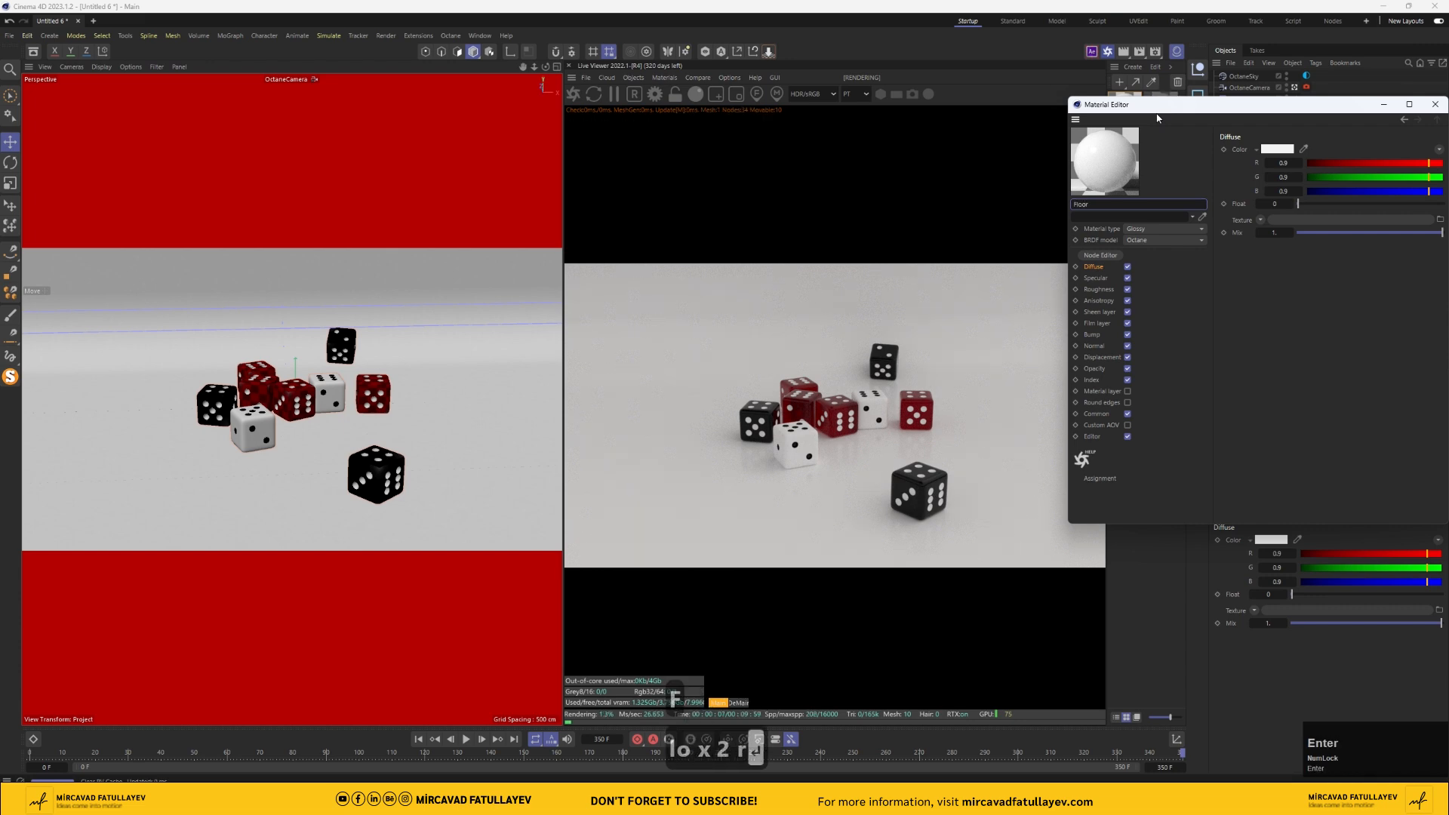
pyautogui.click(1434, 104)
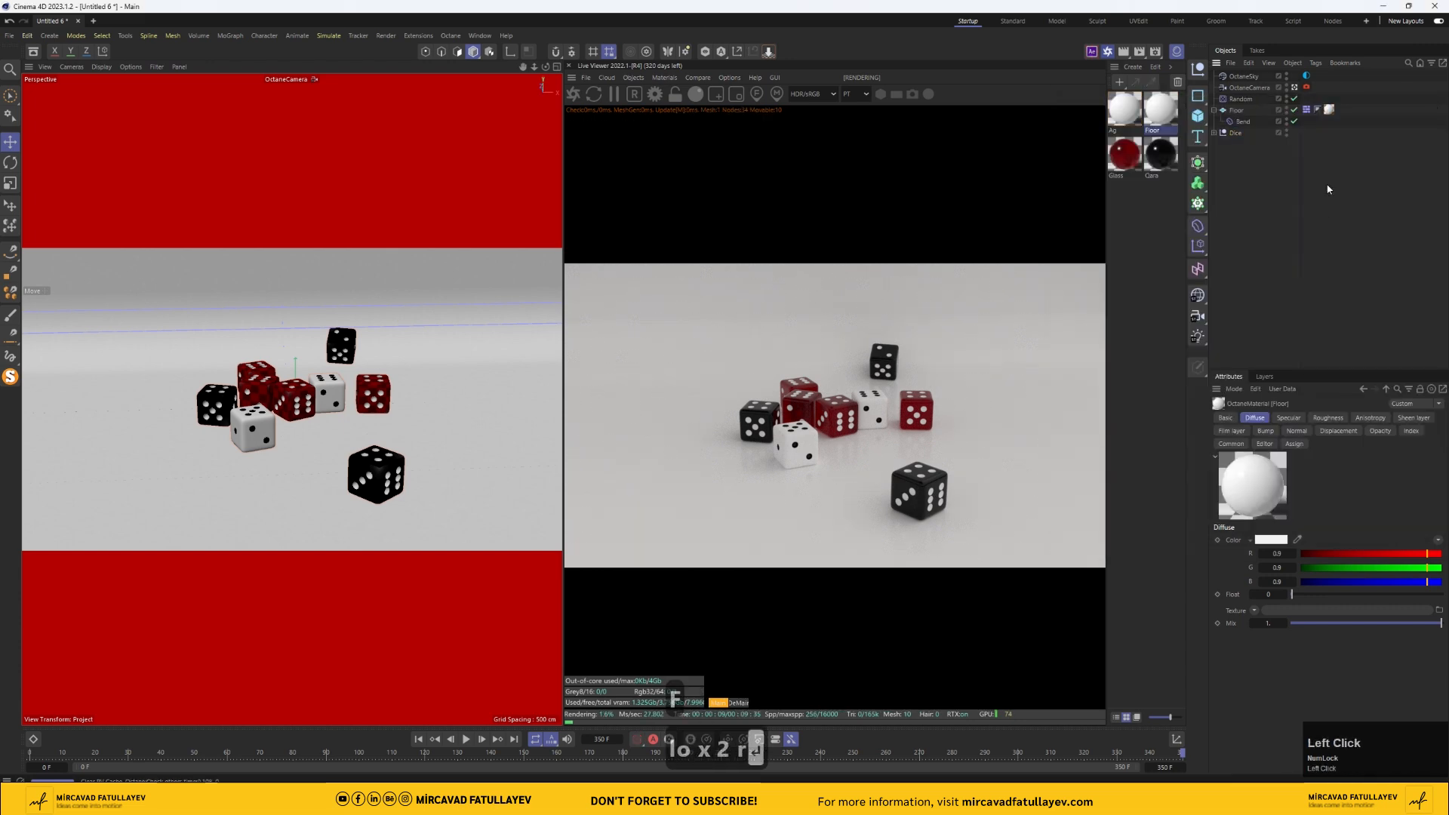
# - Replace Ag with the Floor material on the Floor object's material tag and check the dice's pip material assignments
pyautogui.click(1330, 110)
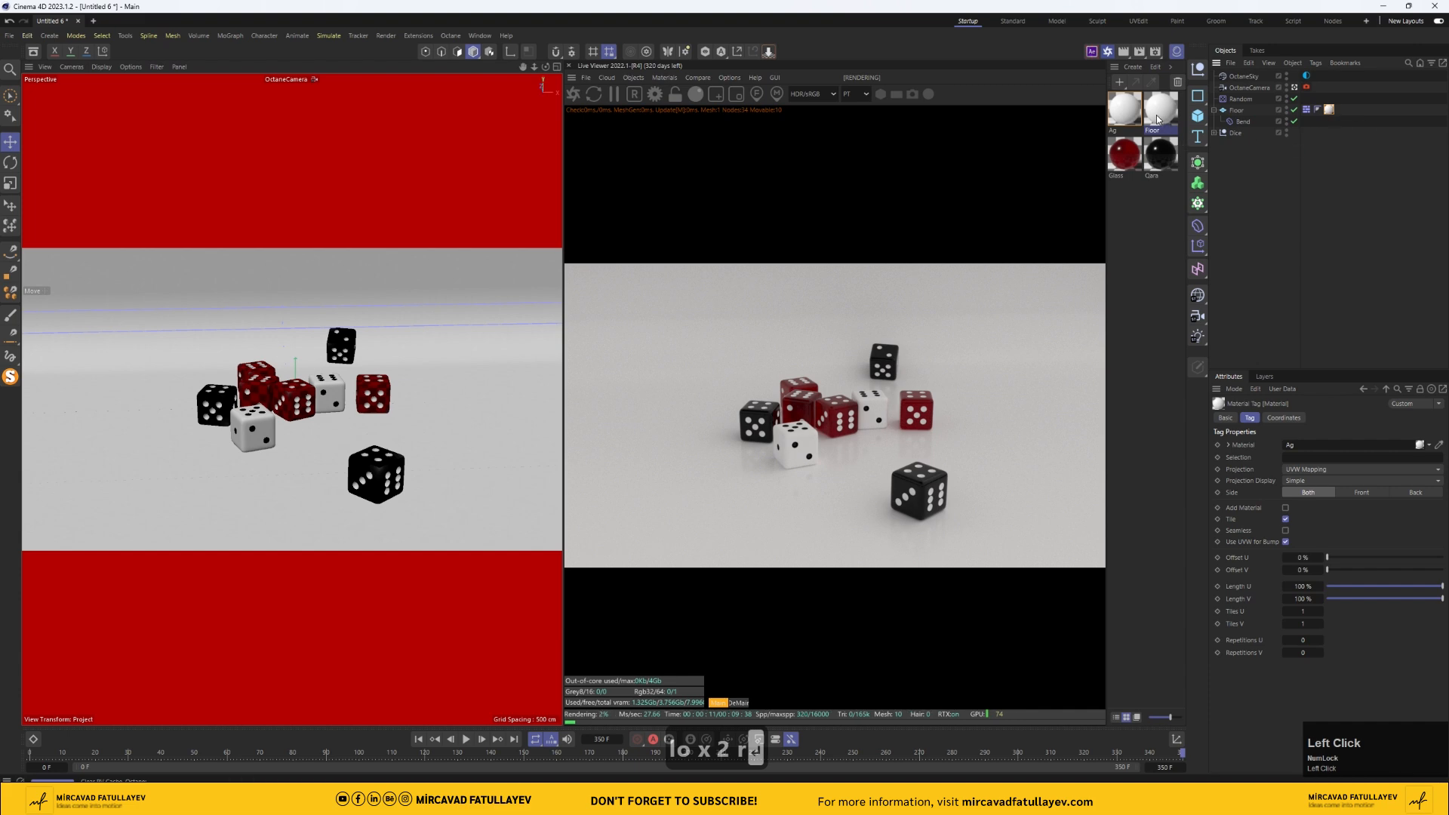
pyautogui.moveTo(1160, 114); pyautogui.dragTo(1331, 110)
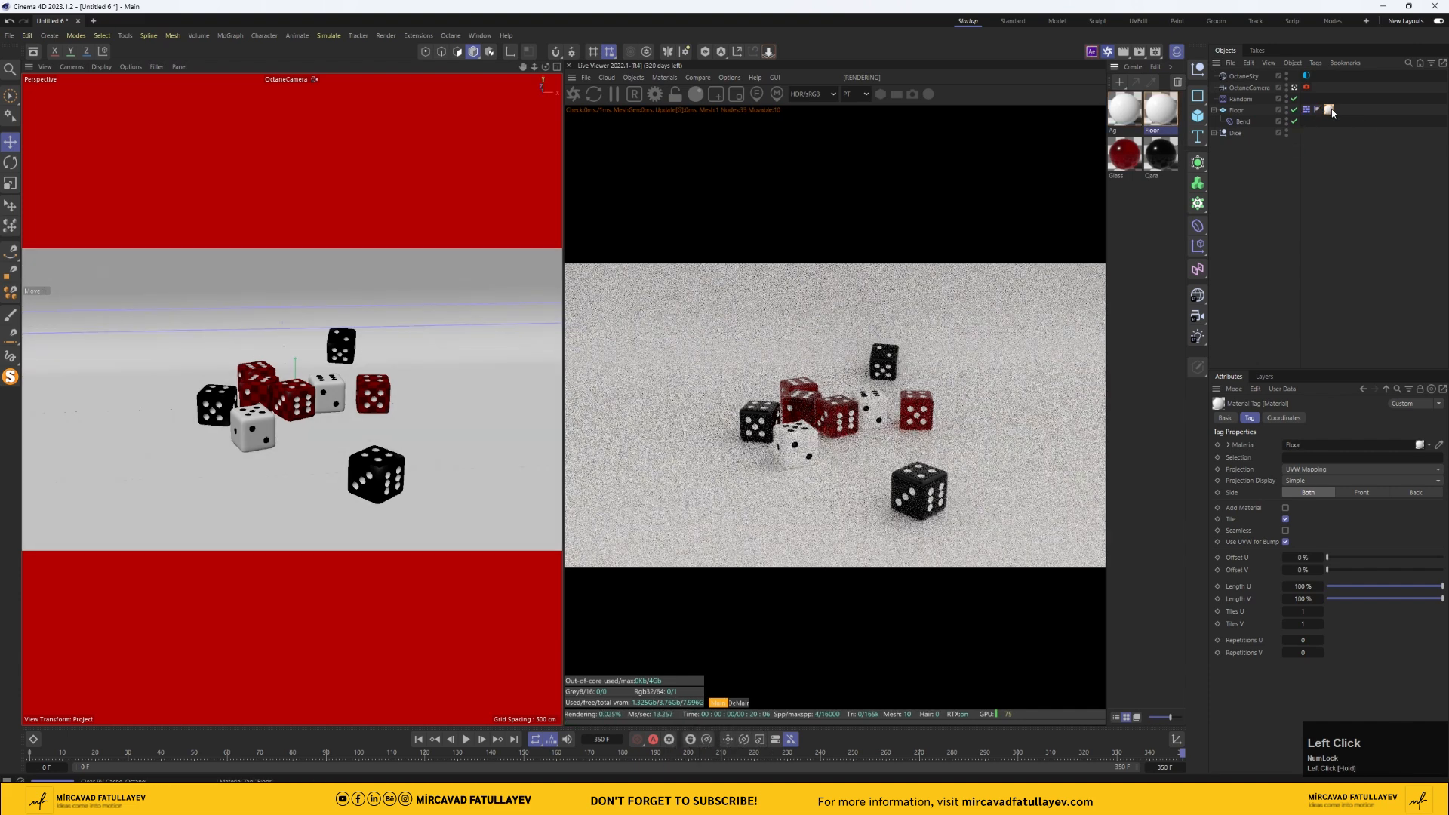
pyautogui.click(1214, 133)
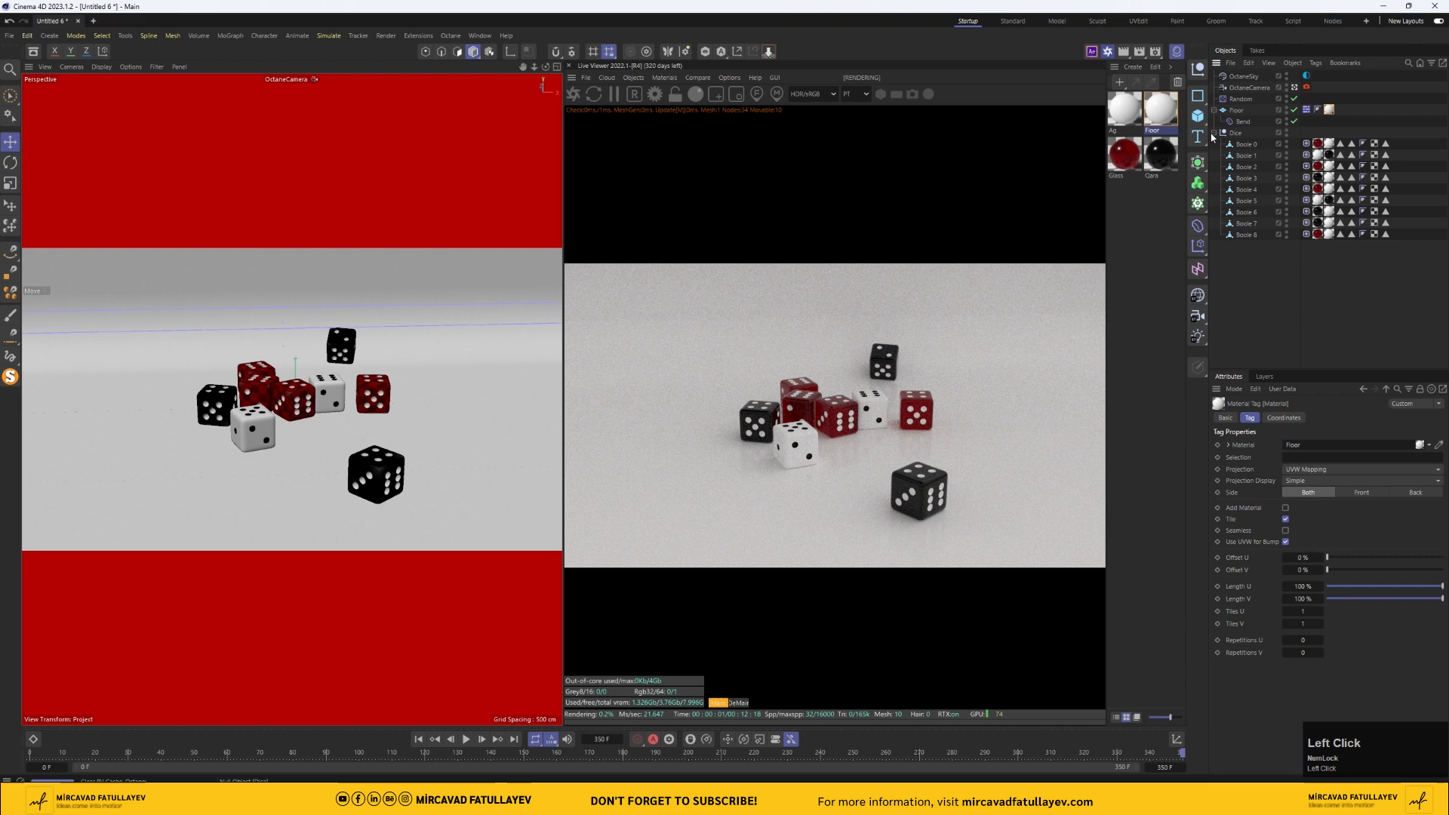
pyautogui.click(1330, 144)
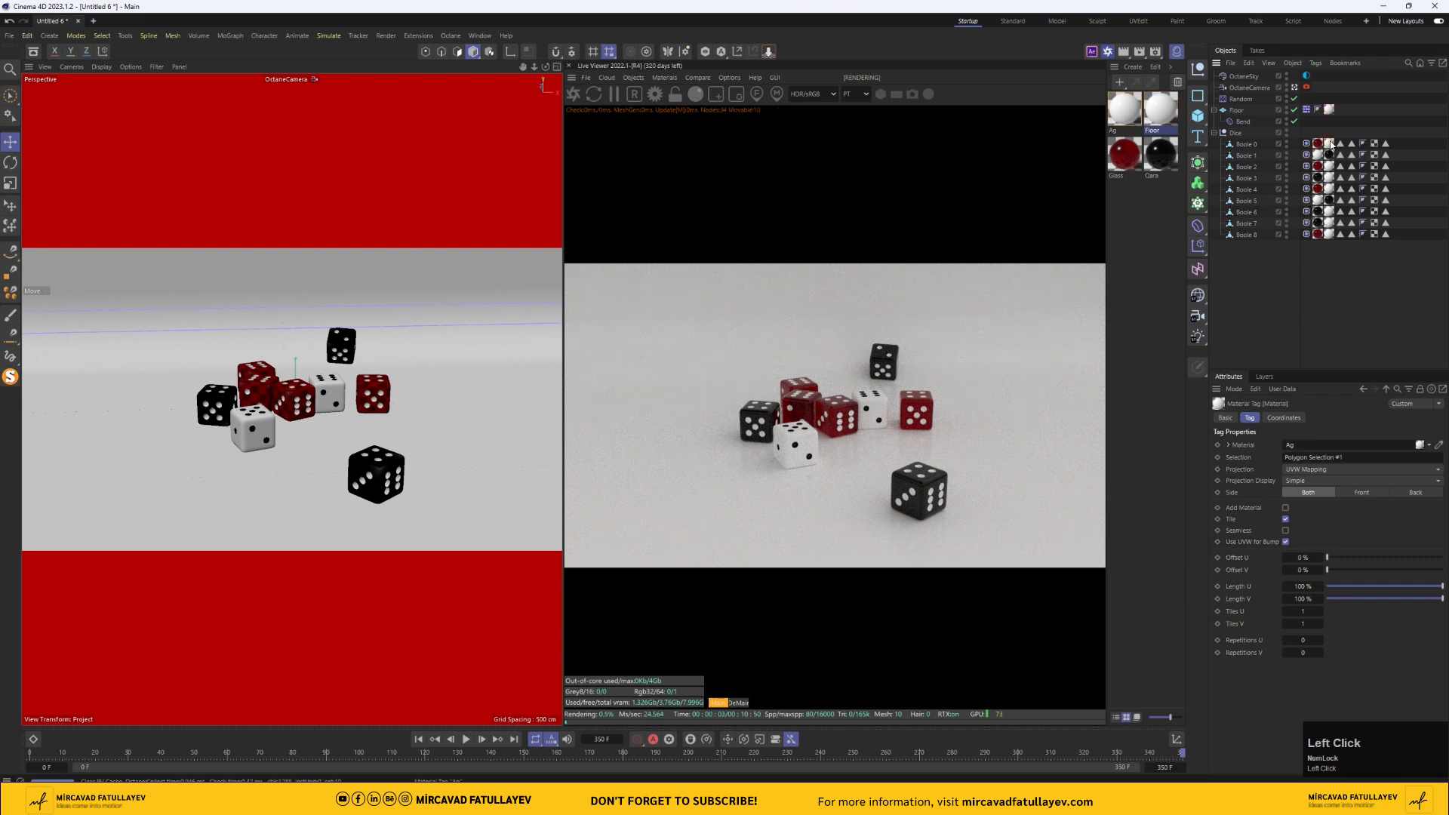
pyautogui.click(1330, 177)
pyautogui.click(1213, 132)
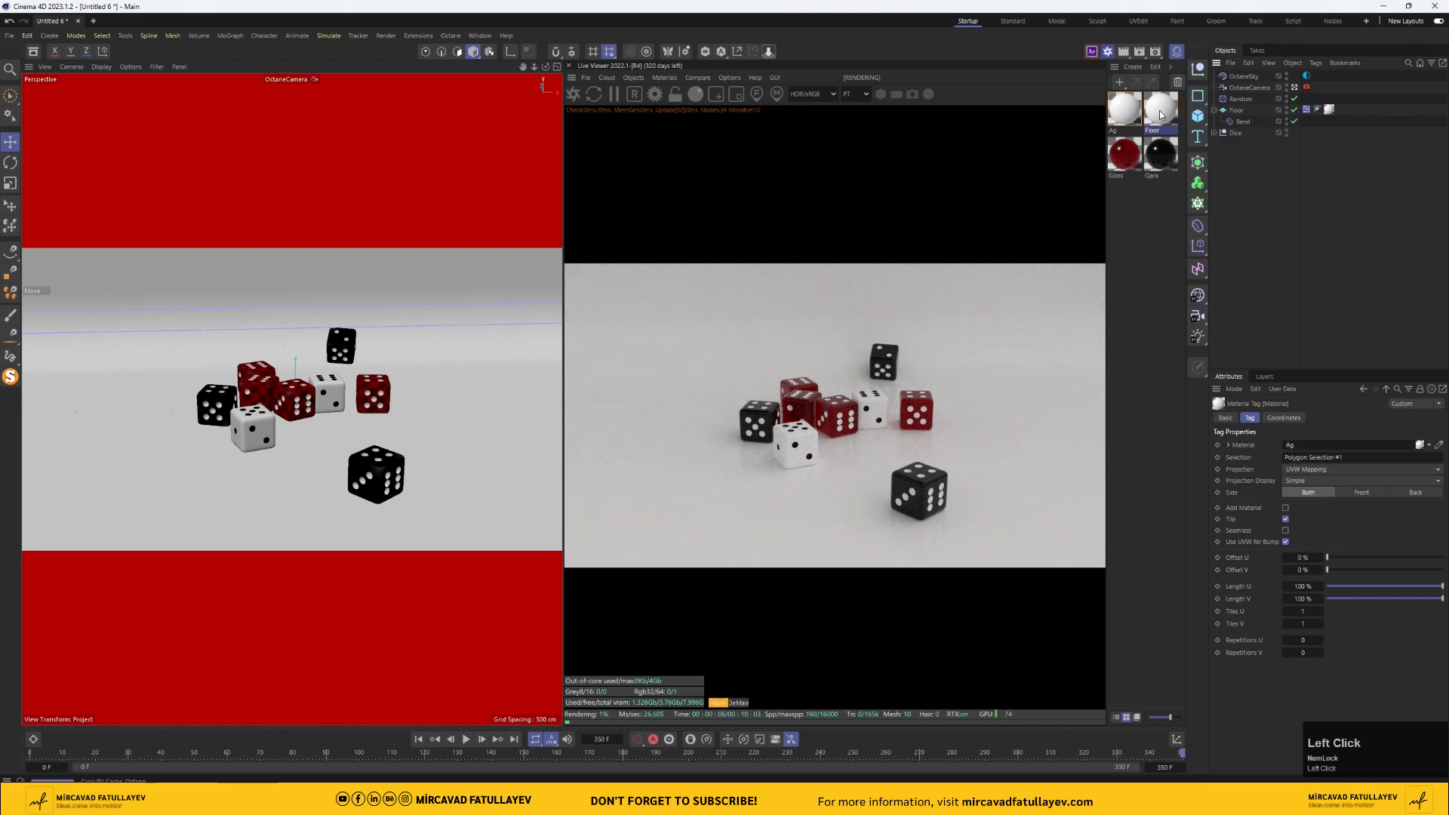
# - Set the Floor material's Roughness float to 0.5 and close its editor
pyautogui.click(1162, 111)
pyautogui.click(1328, 110)
pyautogui.doubleClick(1150, 114)
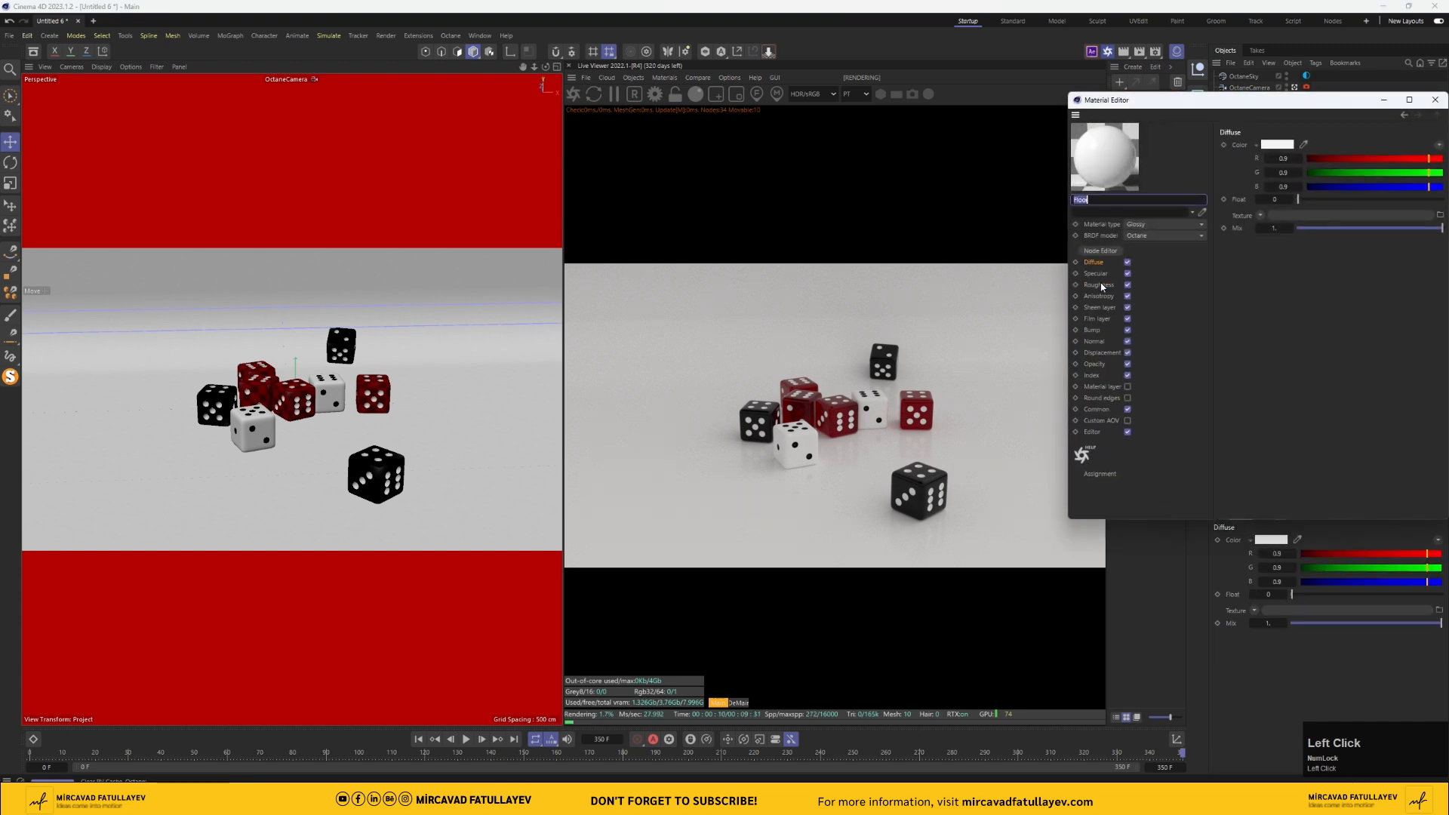
pyautogui.click(1099, 285)
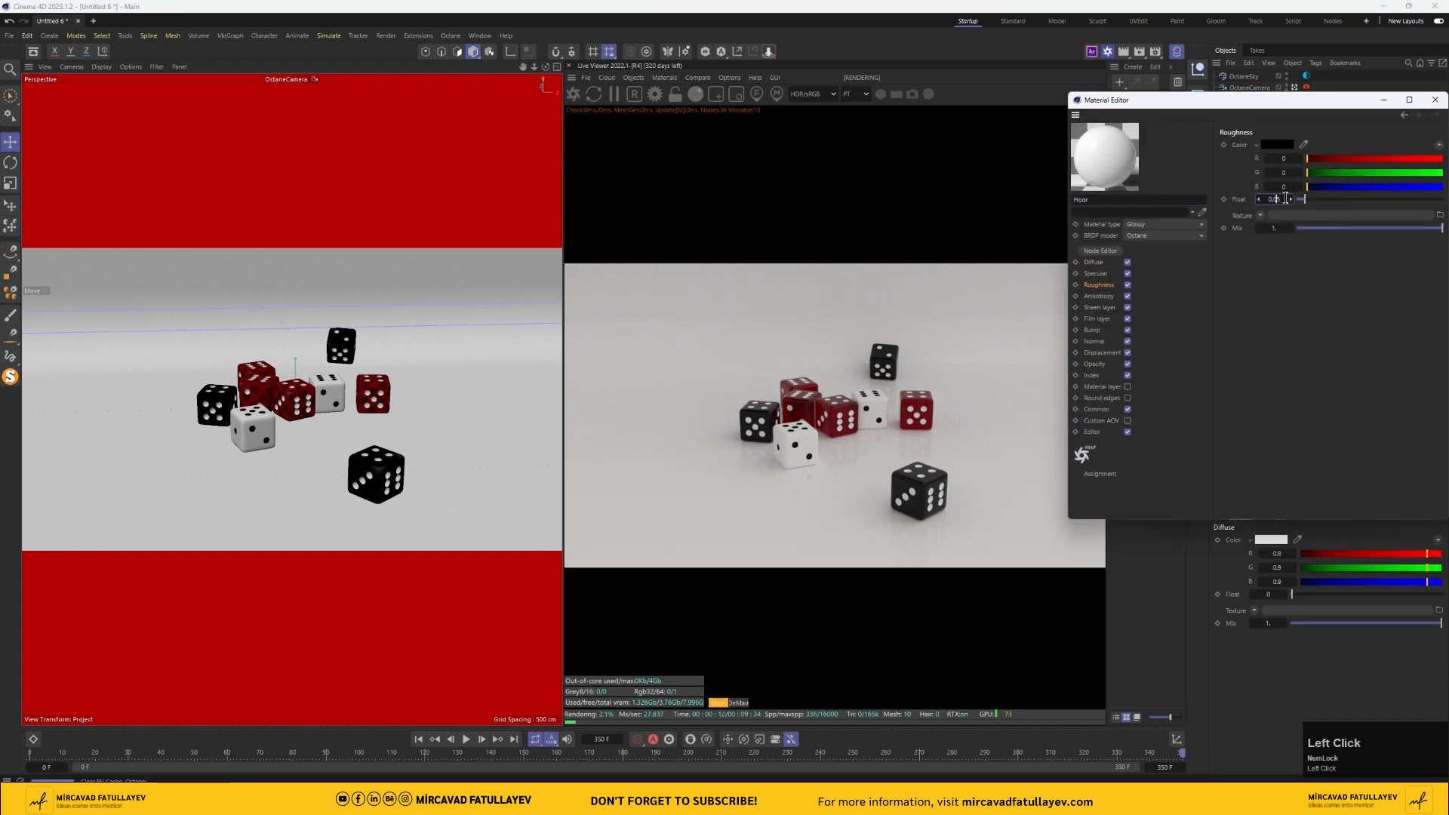
pyautogui.press('BackSpace')
pyautogui.press('Return')
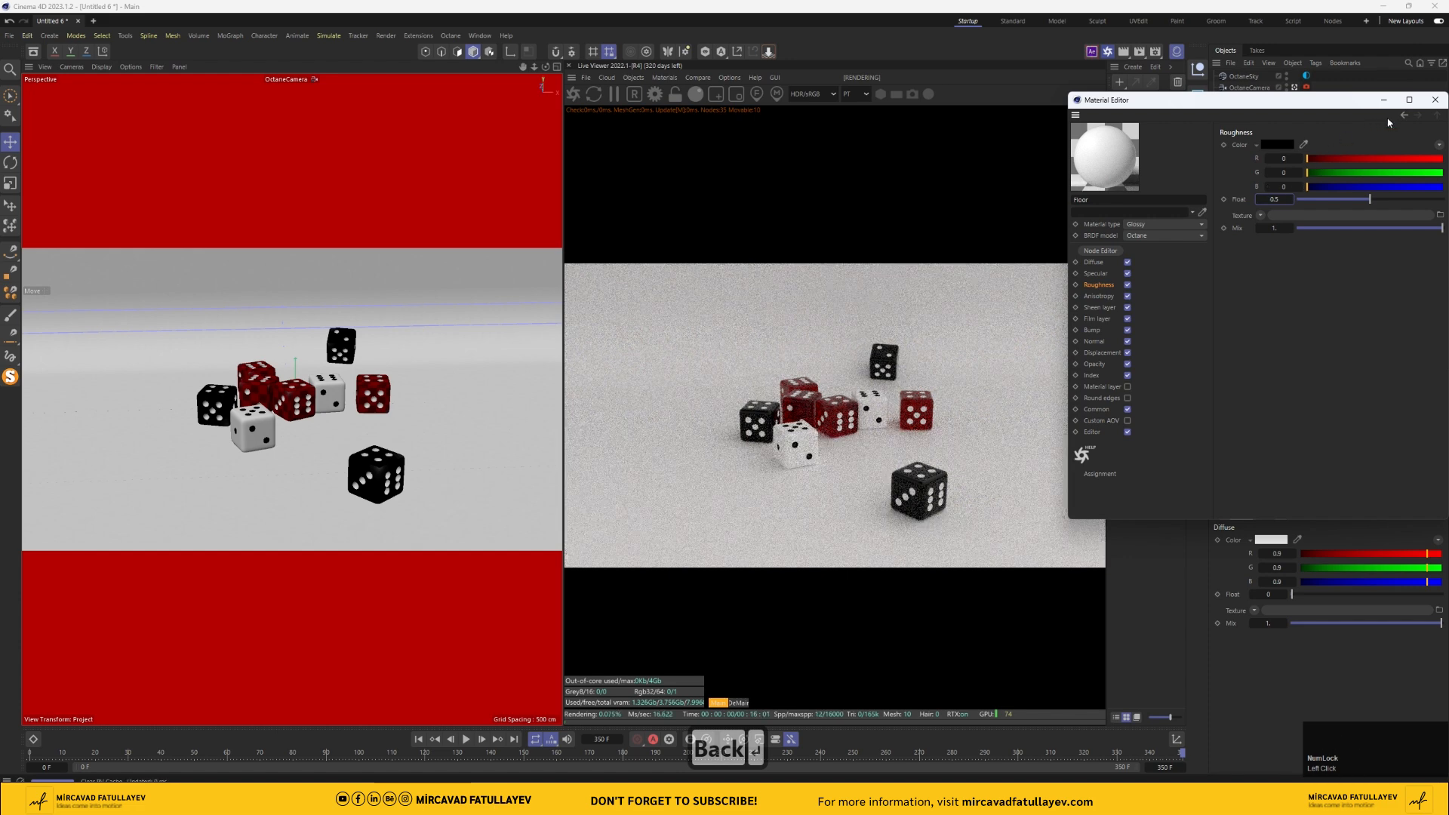
pyautogui.click(1435, 100)
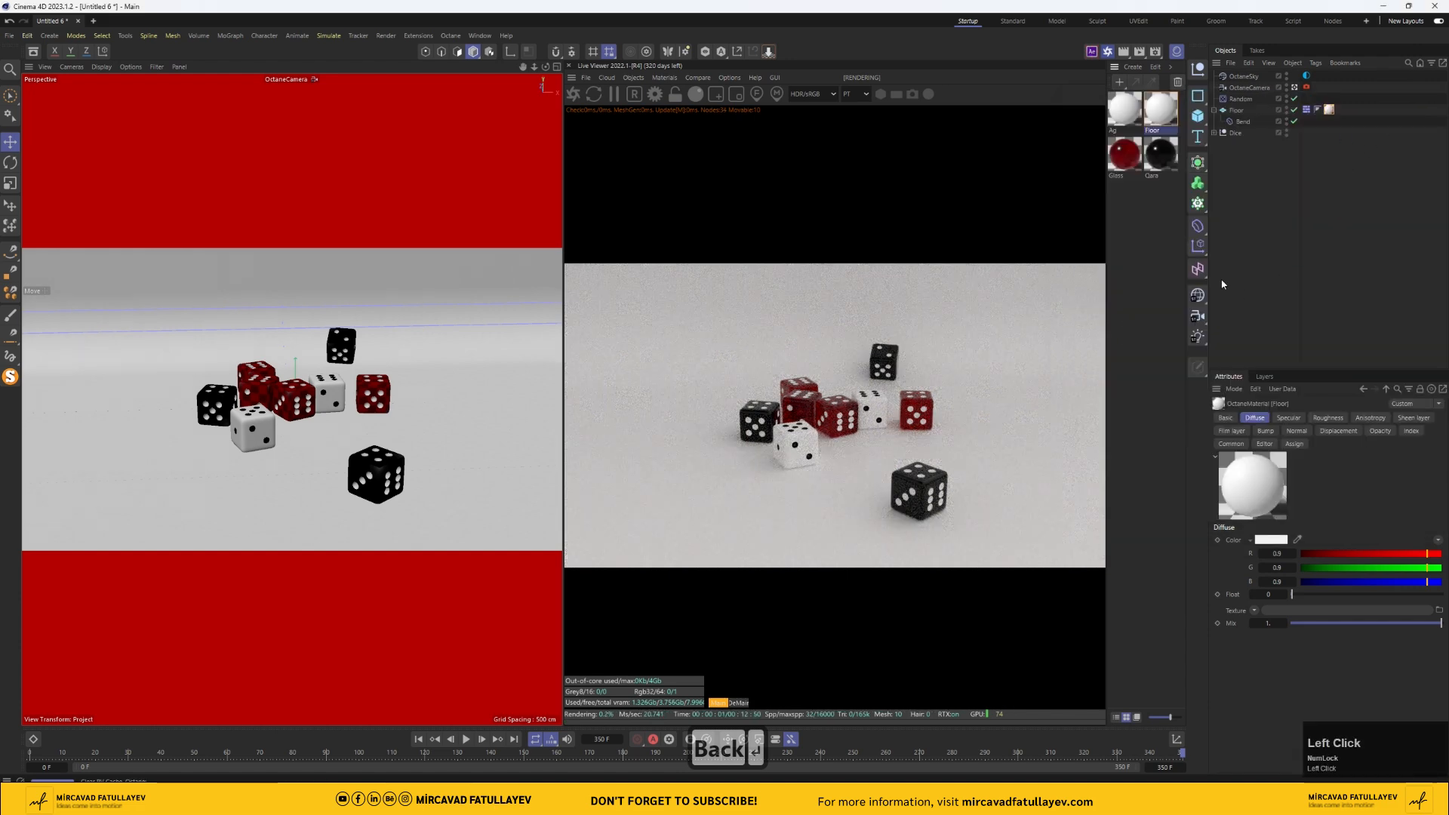
# - Delete the Random effector from the scene
pyautogui.rightClick(1230, 111)
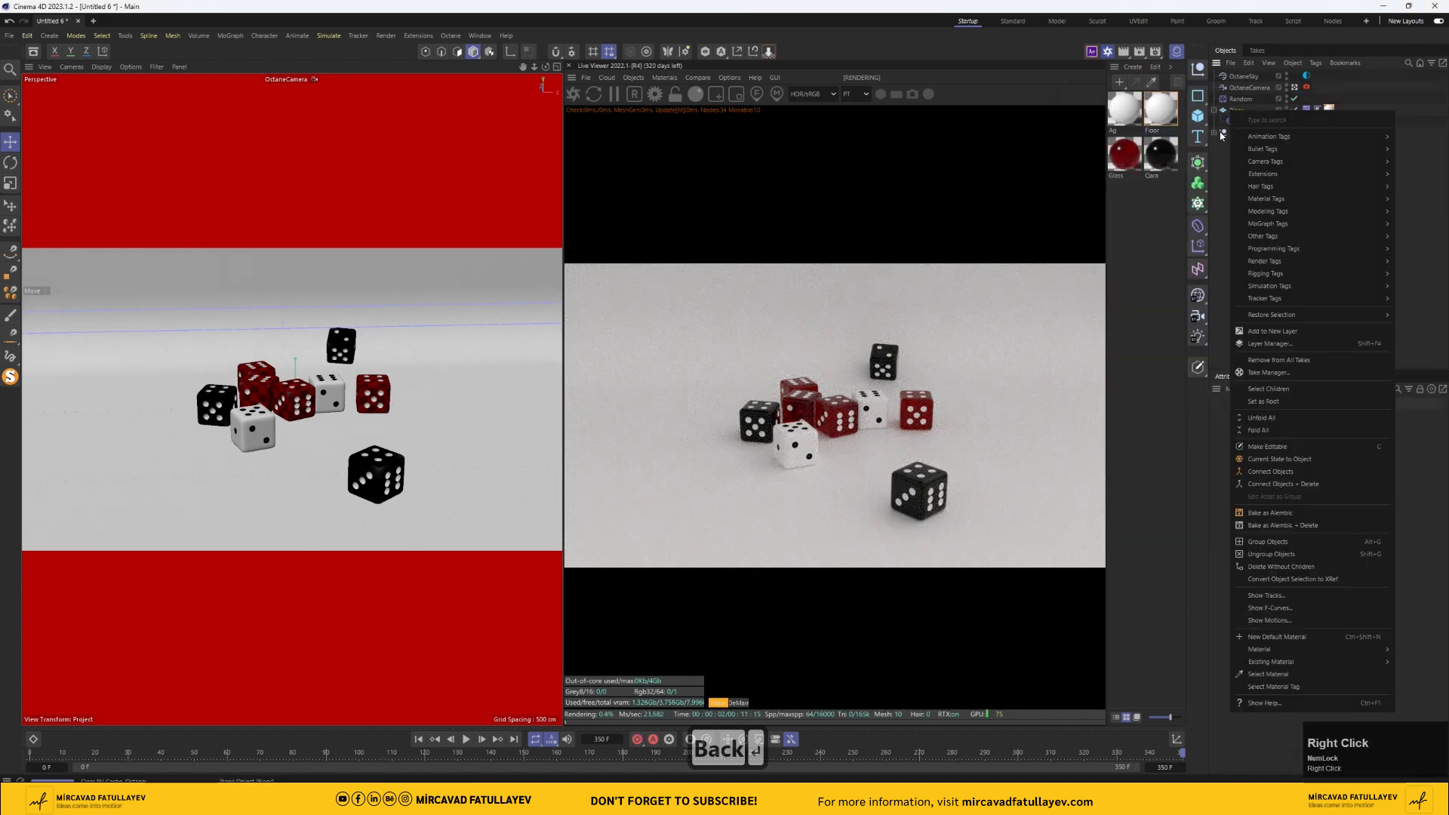
pyautogui.click(1241, 99)
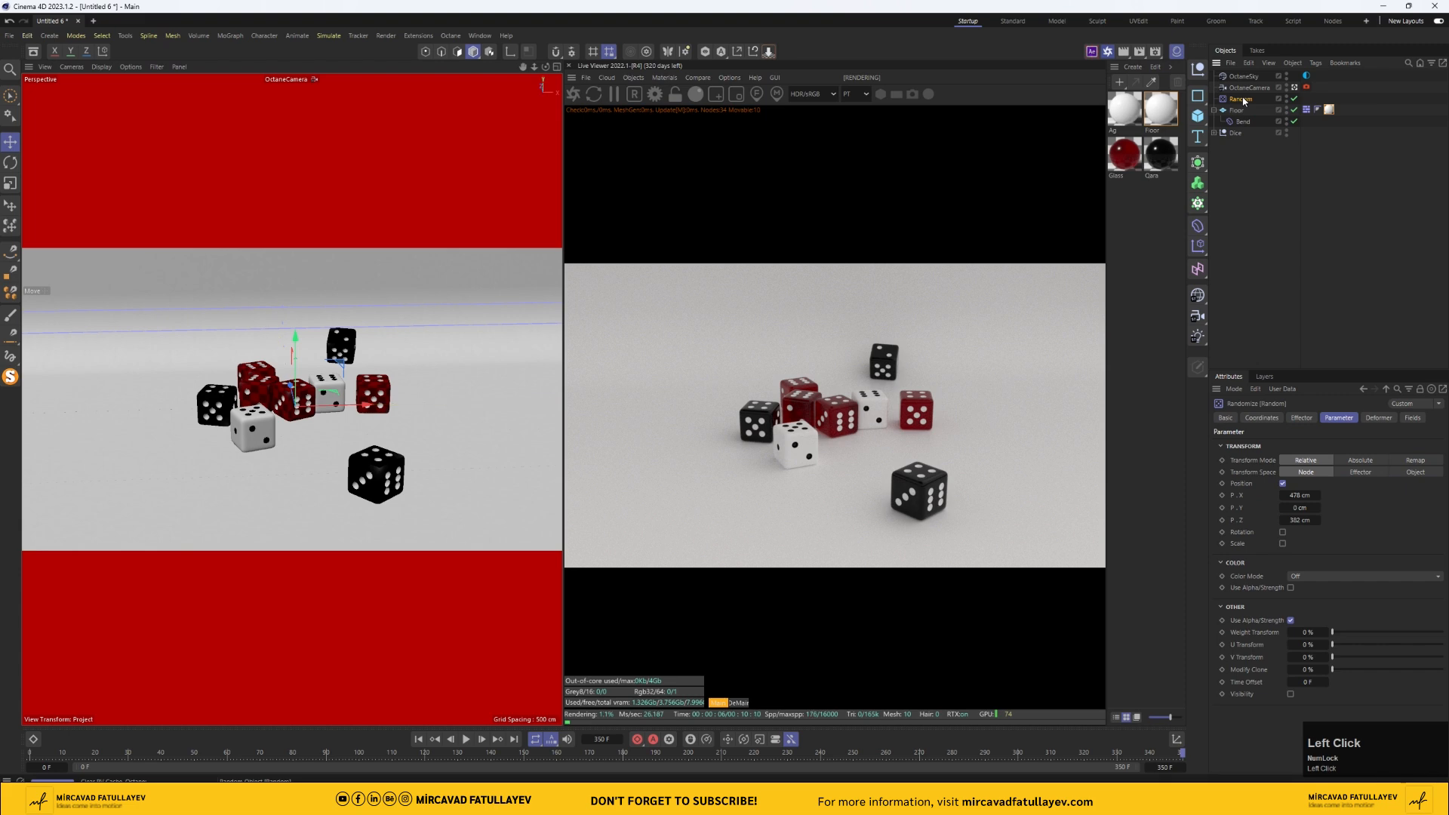
pyautogui.press('Delete')
# - Add an Octane ObjectTag to the Floor object and name the tag Floor
pyautogui.rightClick(1241, 99)
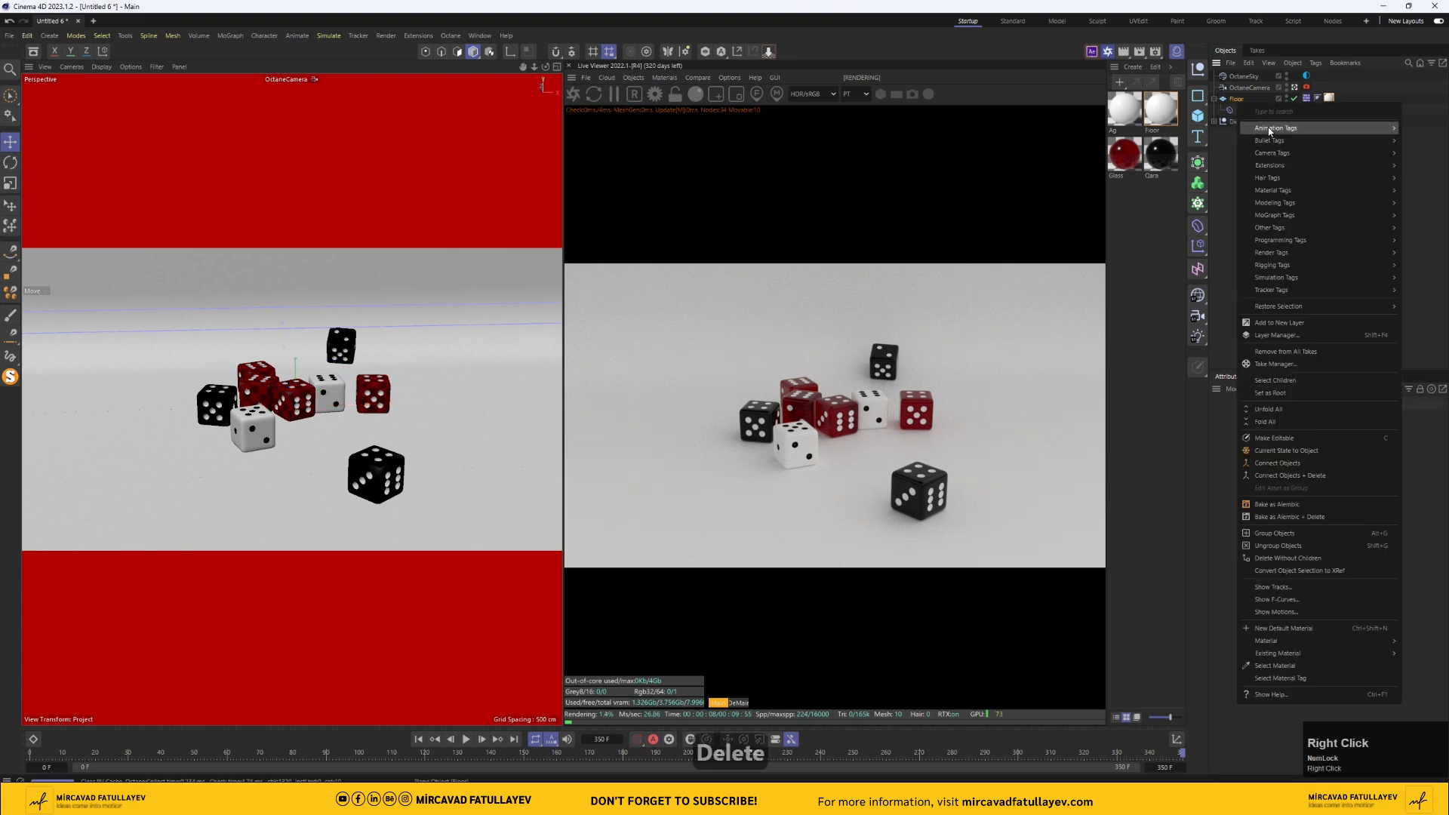
pyautogui.moveTo(1283, 165)
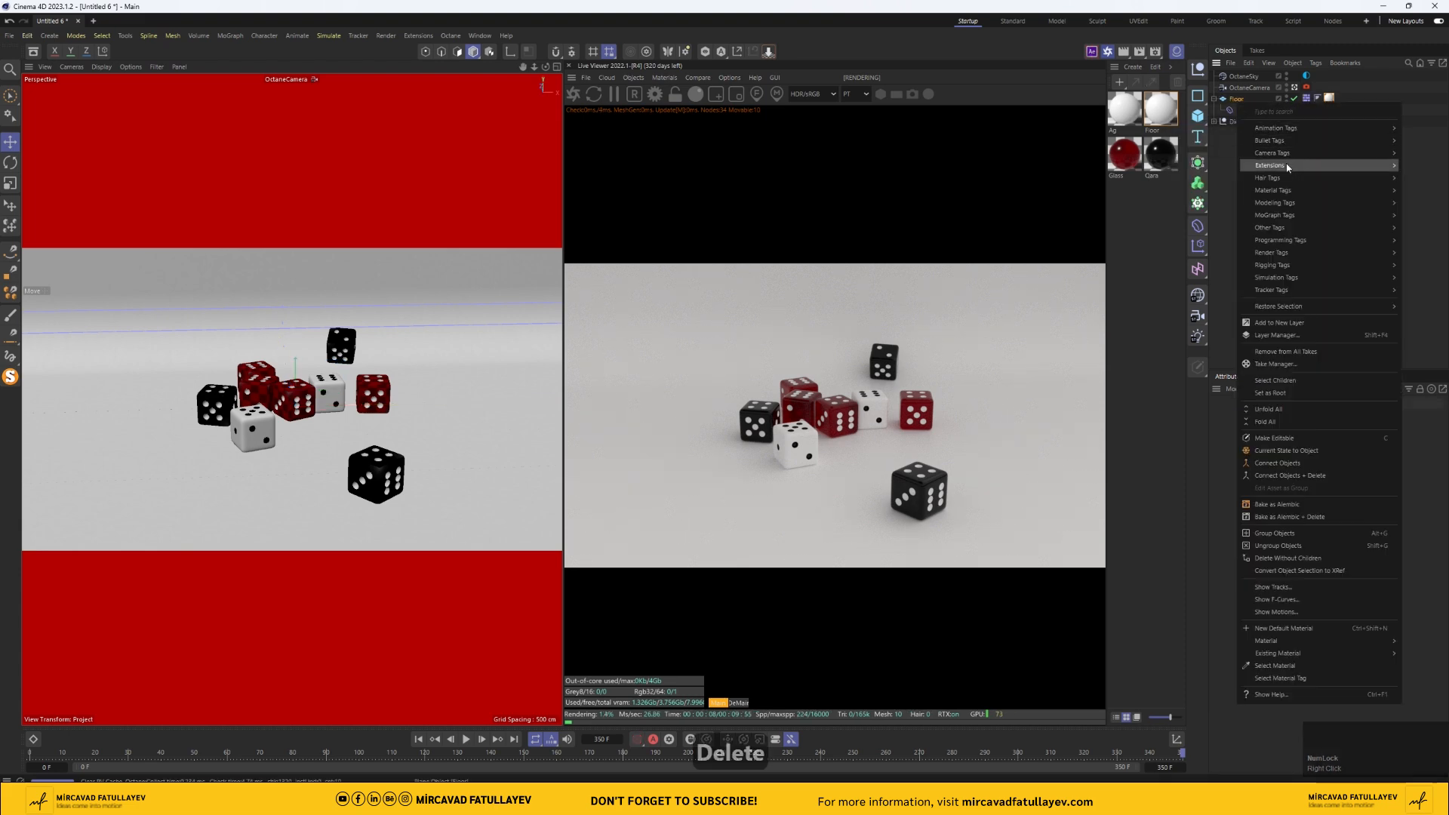
pyautogui.moveTo(1212, 169)
pyautogui.click(1283, 211)
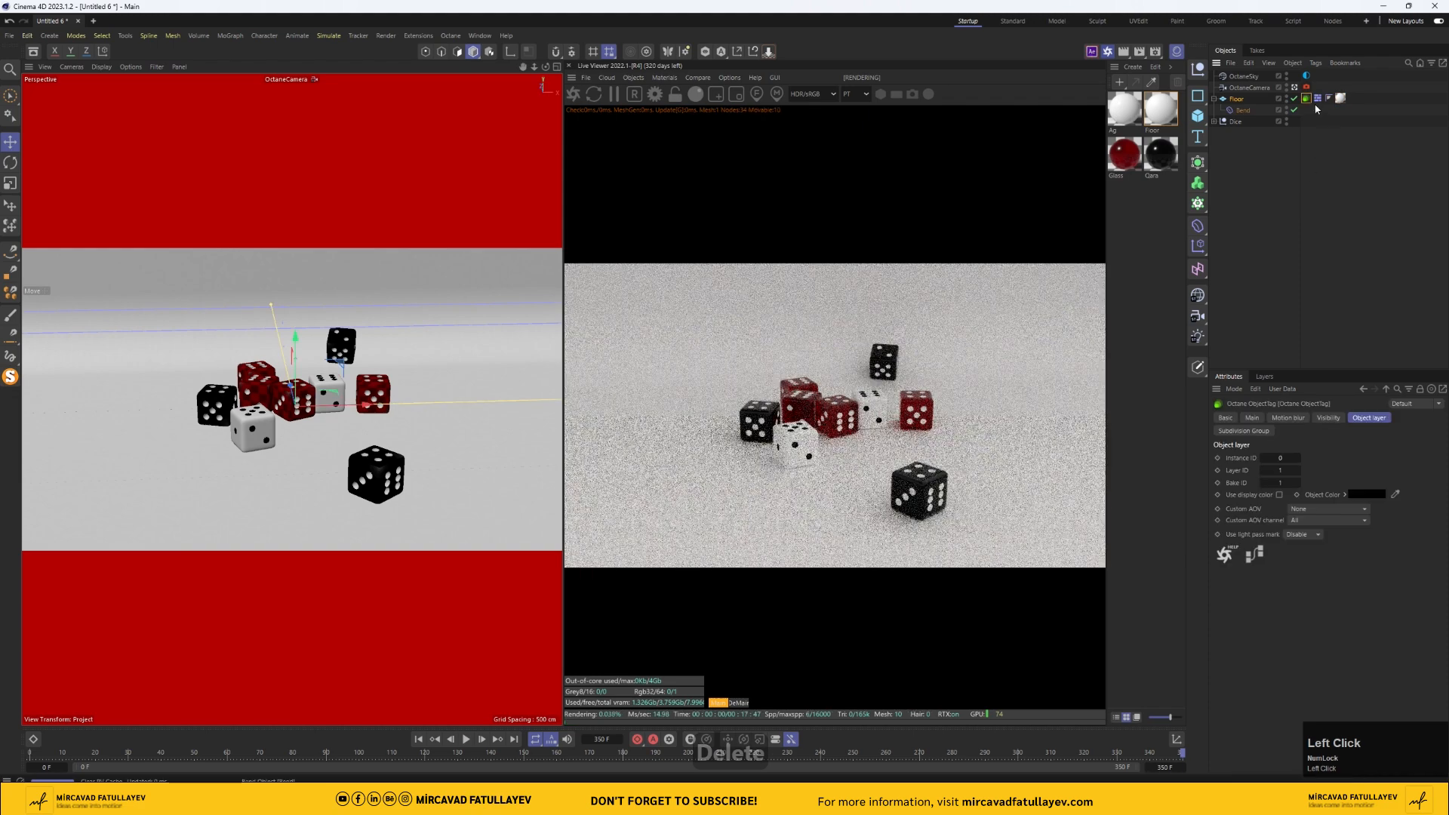
pyautogui.click(1306, 98)
pyautogui.hotkey('ctrl', 'c')
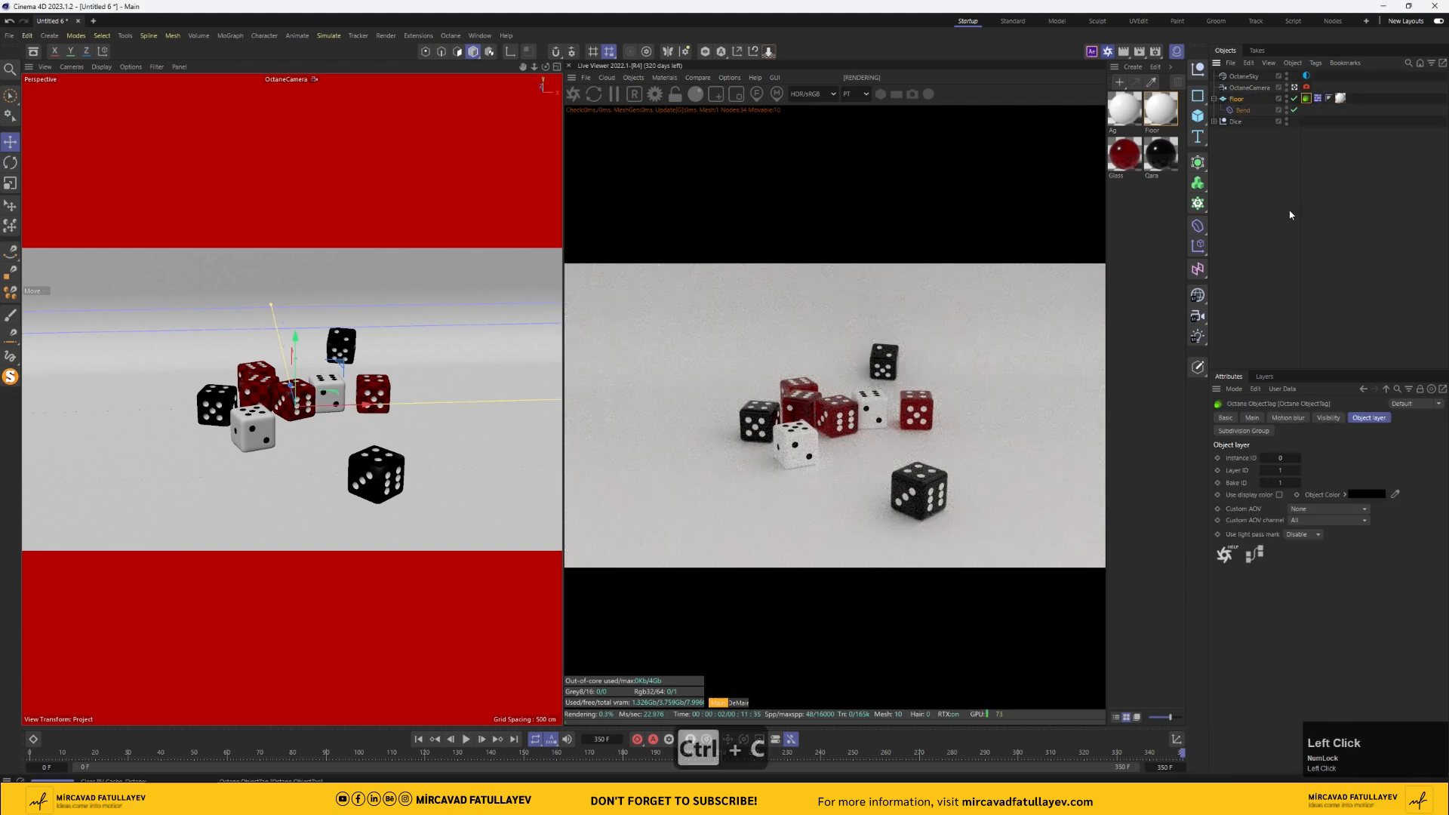
pyautogui.hotkey('ctrl', 'v')
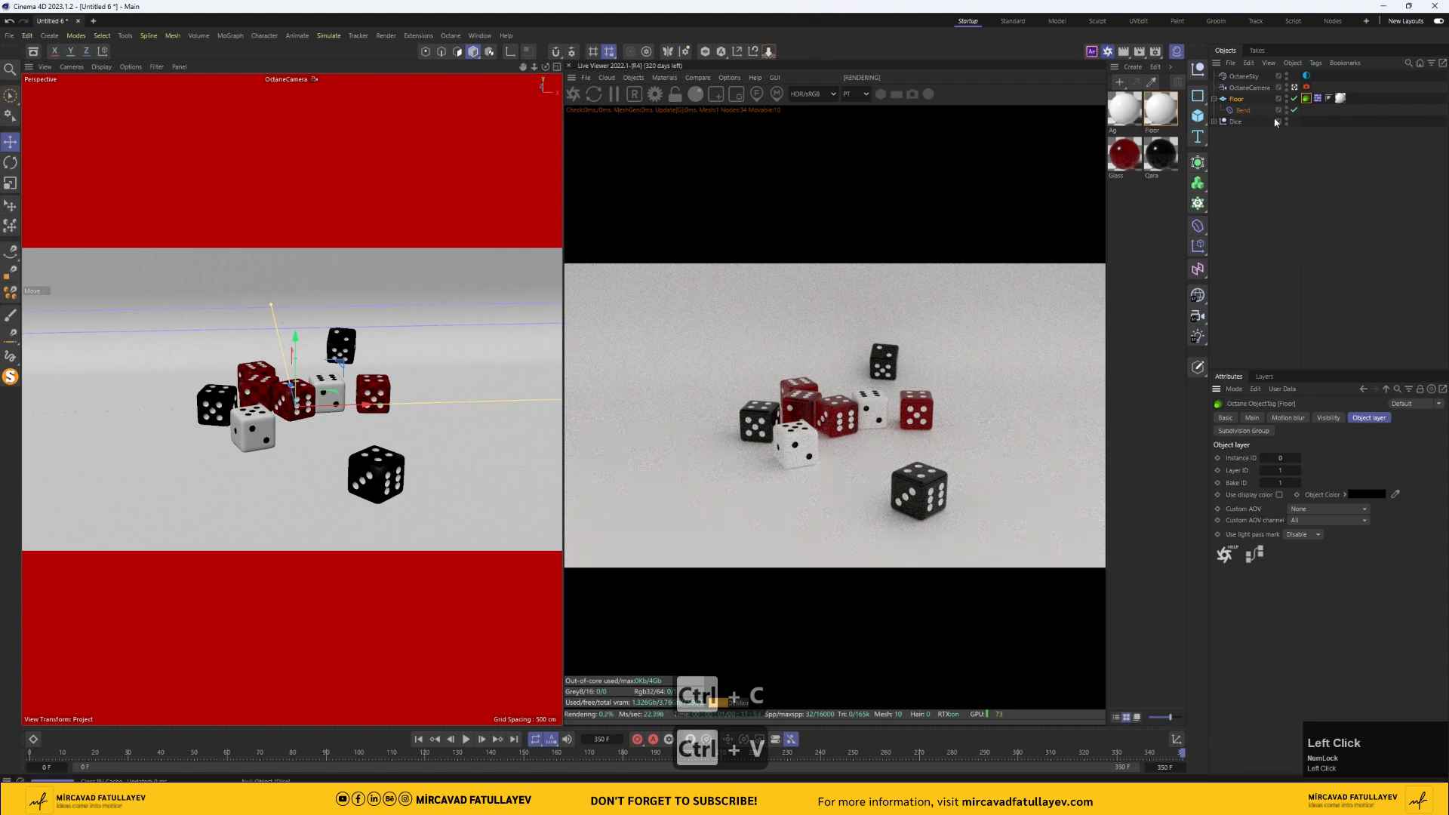
# - Copy the Floor object's Octane ObjectTag to the Dice null and rename the copied tag Dice
pyautogui.keyDown('ctrl'); pyautogui.moveTo(1309, 101); pyautogui.dragTo(1310, 124); pyautogui.keyUp('ctrl')
pyautogui.doubleClick(1233, 123)
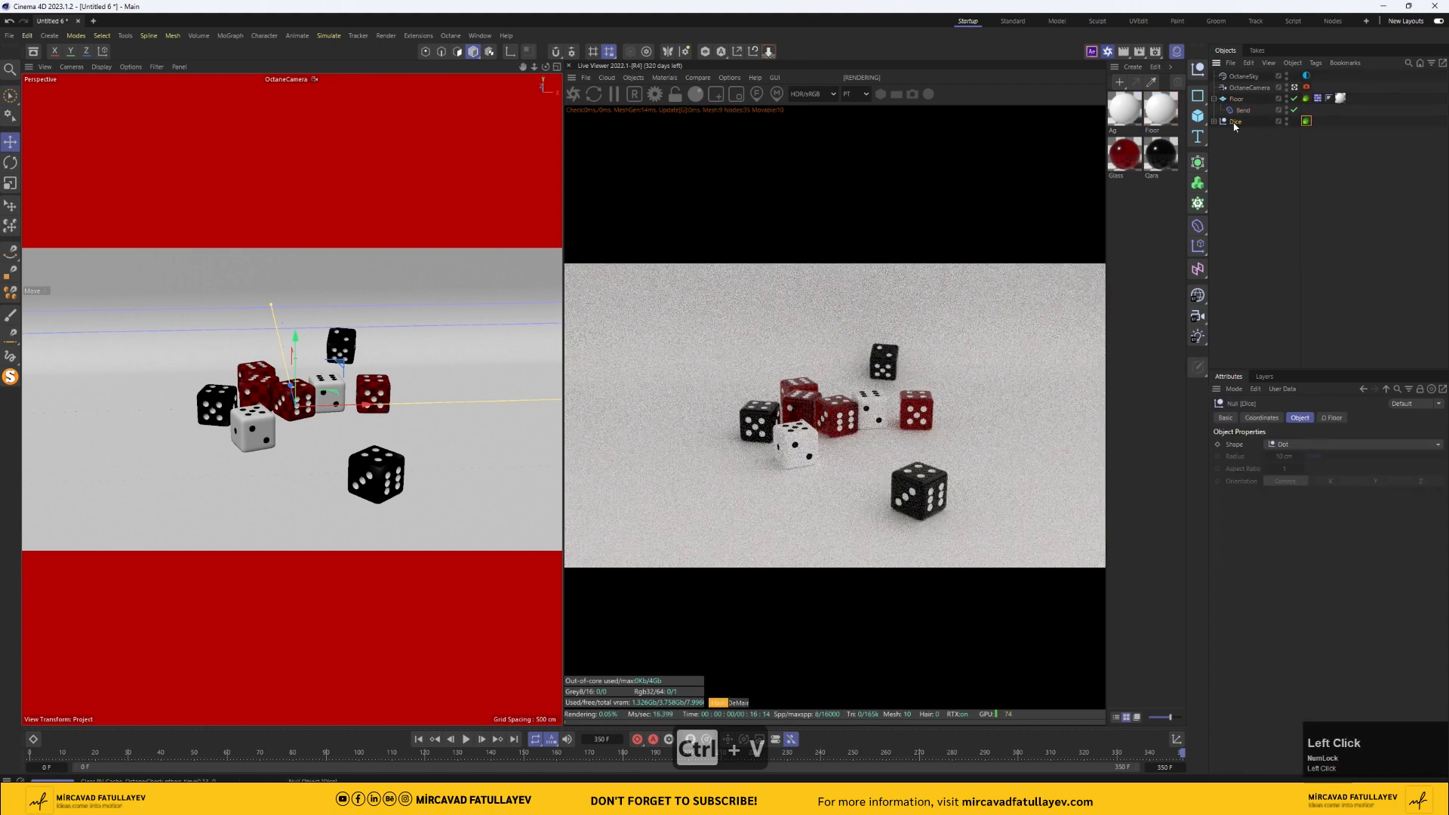
pyautogui.hotkey('ctrl', 'c')
pyautogui.click(1309, 122)
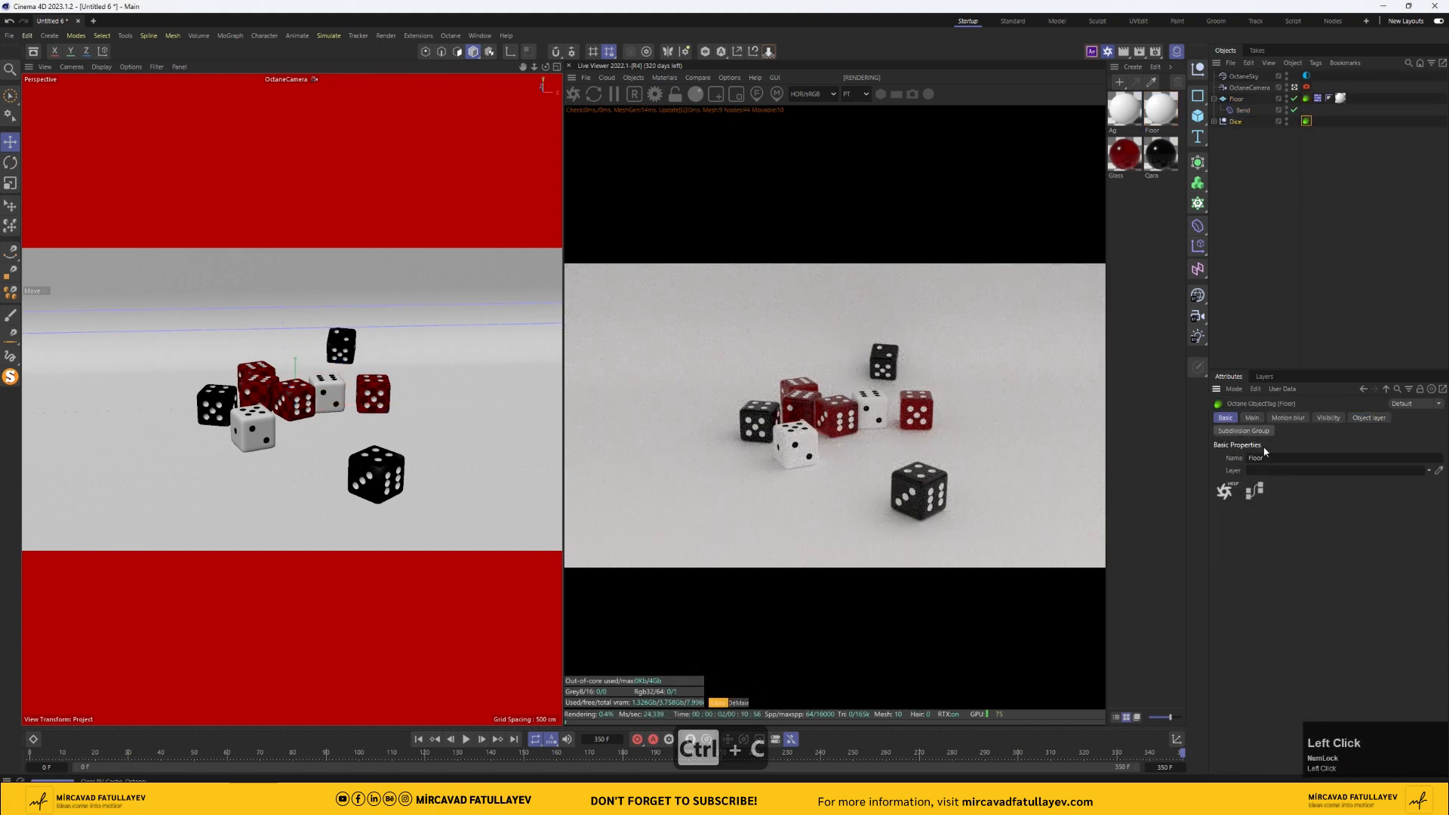
pyautogui.hotkey('ctrl', 'v')
# - Set the Dice tag's Layer ID and Bake ID to 2 with a white Object Color, and save the project as Ders_105.c4d
pyautogui.click(1299, 472)
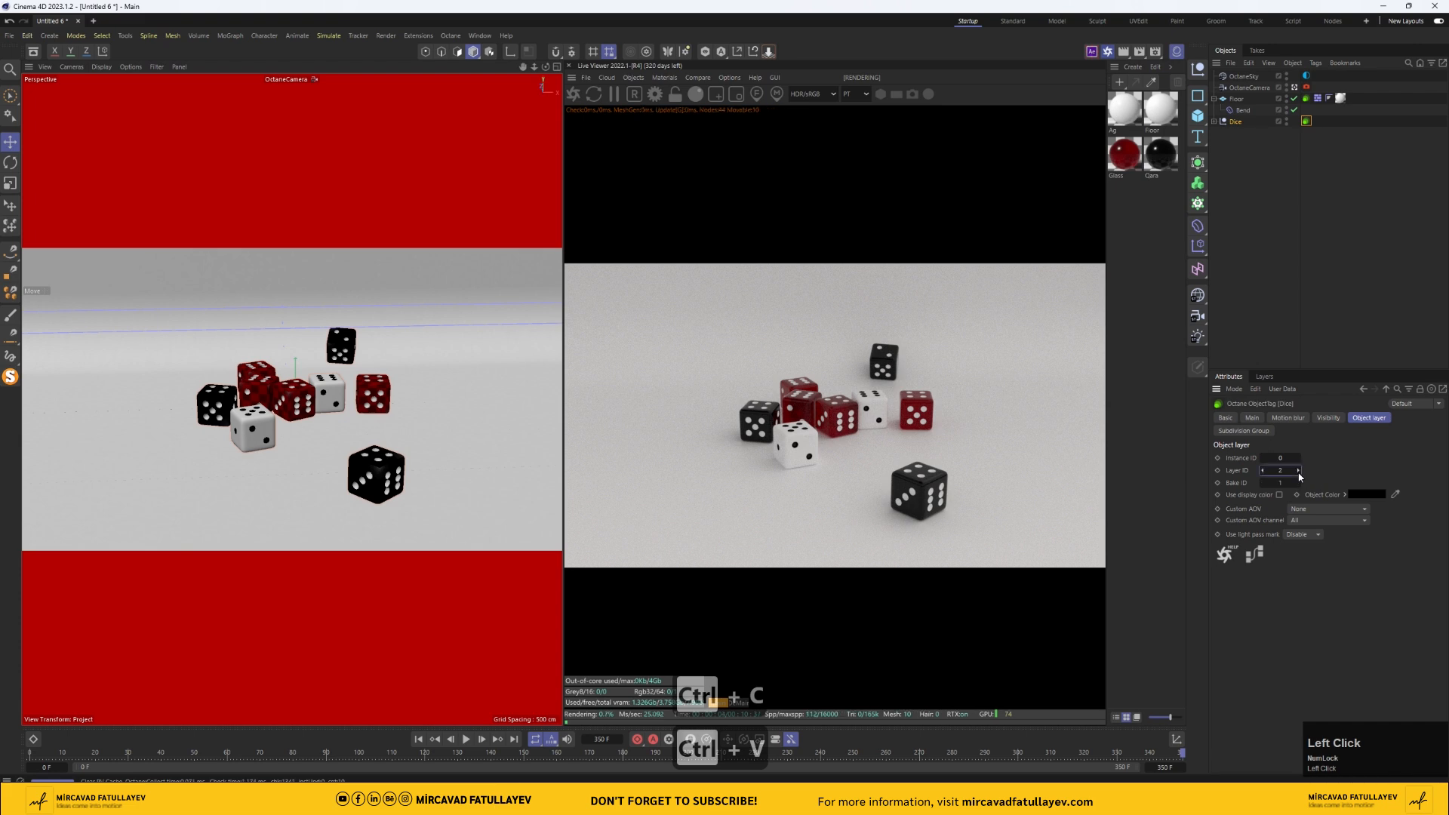
pyautogui.click(1366, 494)
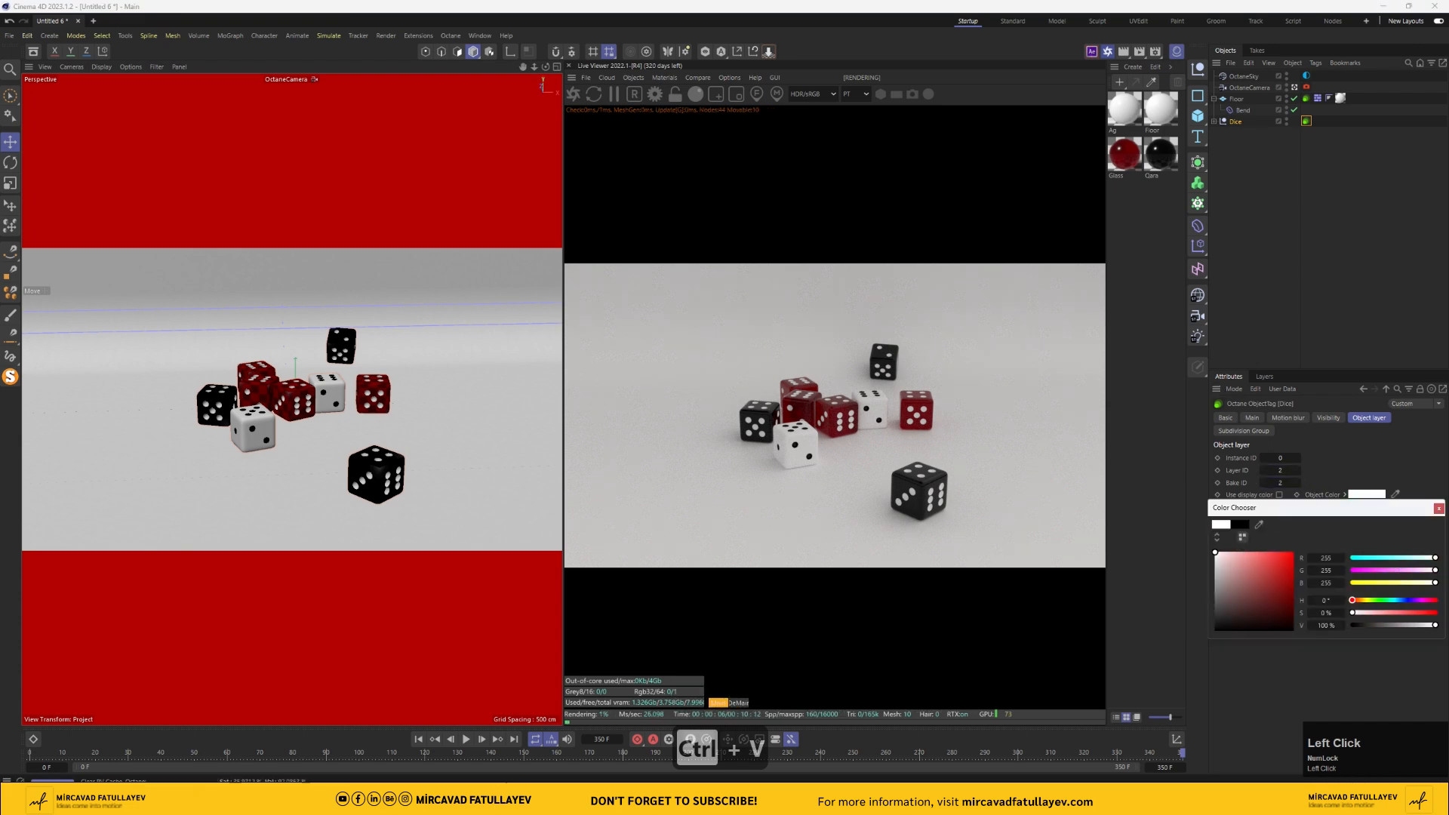
pyautogui.click(1390, 480)
pyautogui.click(1292, 257)
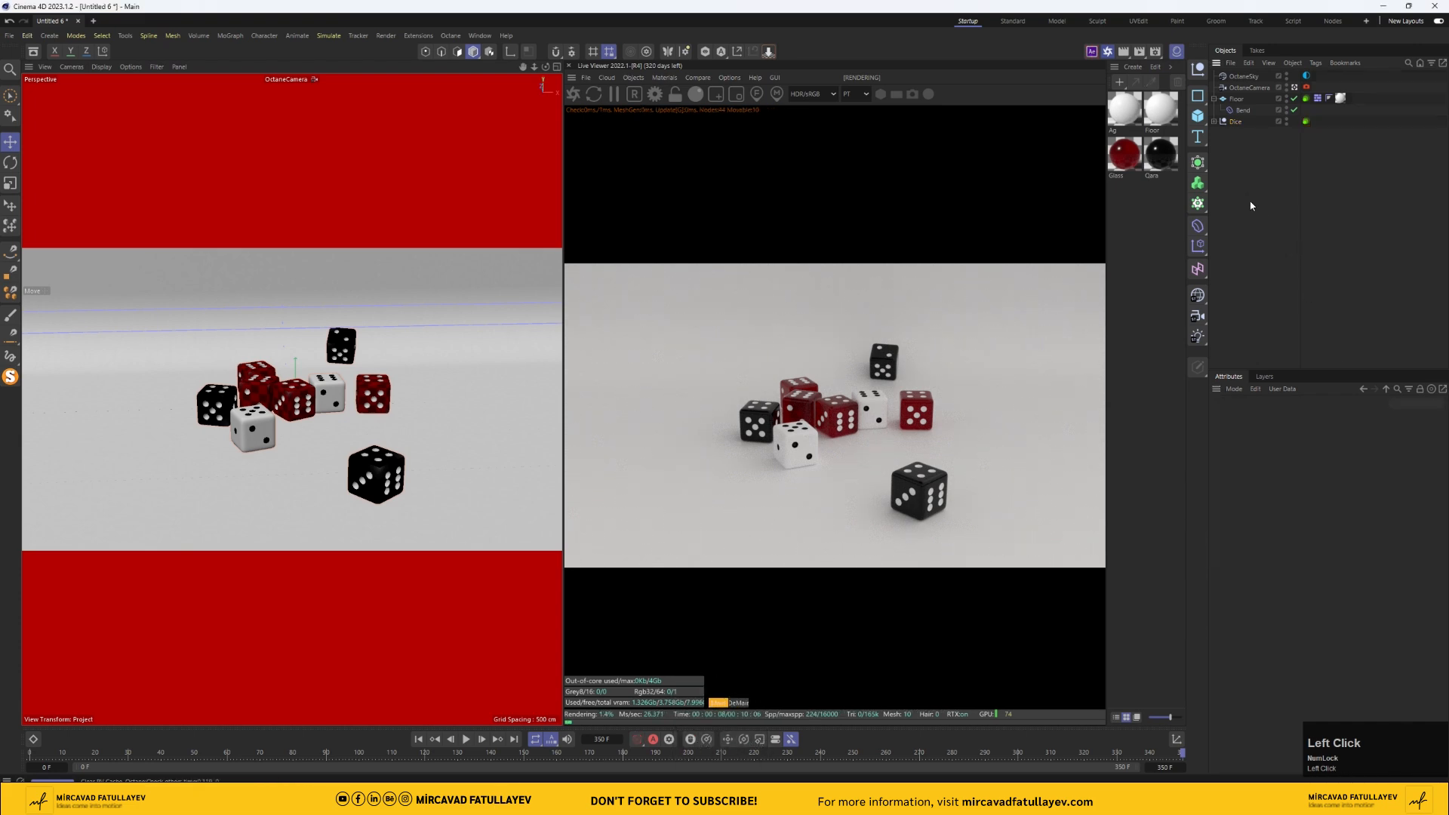
pyautogui.hotkey('ctrl', 's')
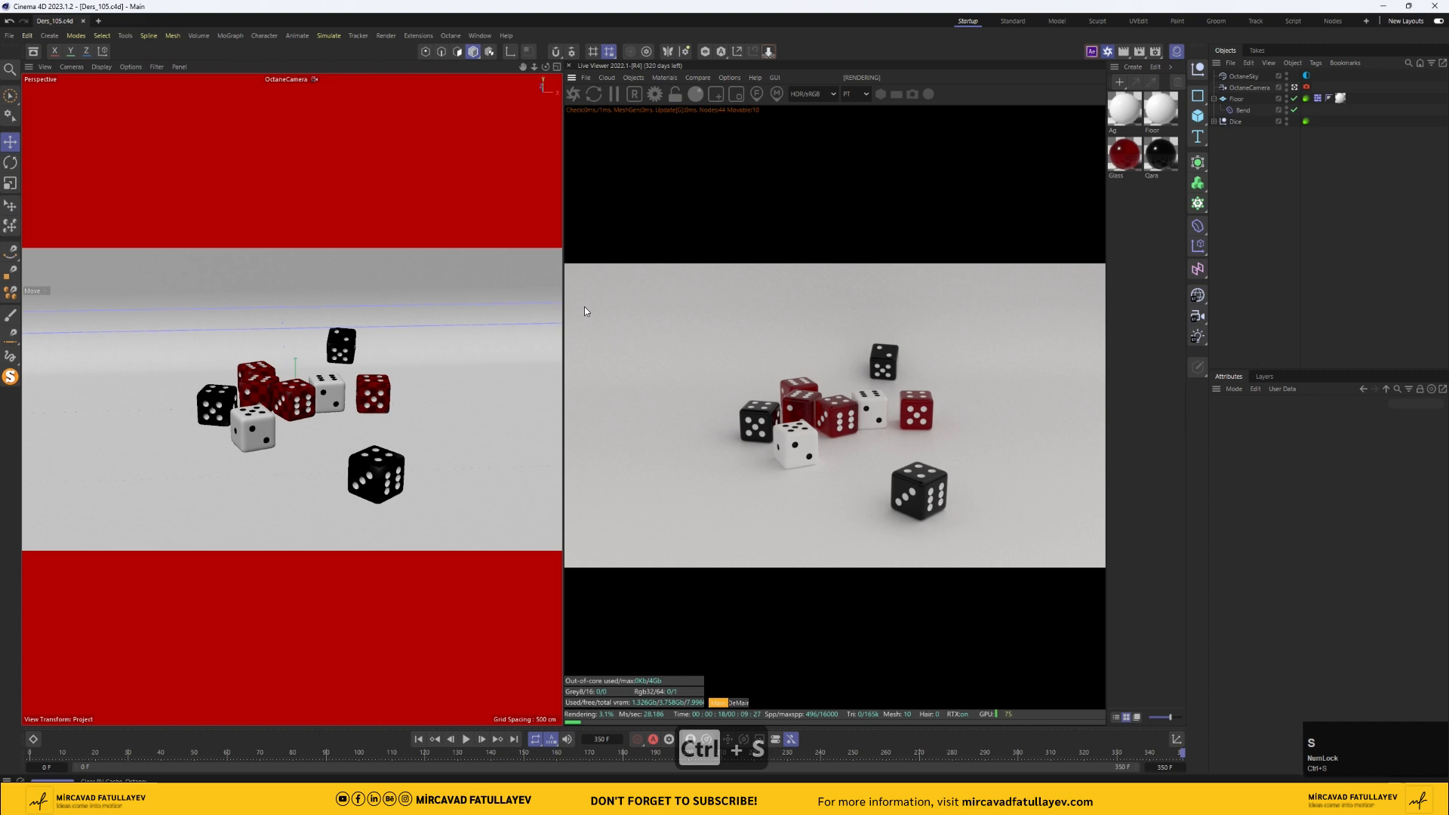
# - Set the render output's Frame Range to All Frames
pyautogui.click(1156, 53)
pyautogui.moveTo(1155, 53); pyautogui.dragTo(449, 58)
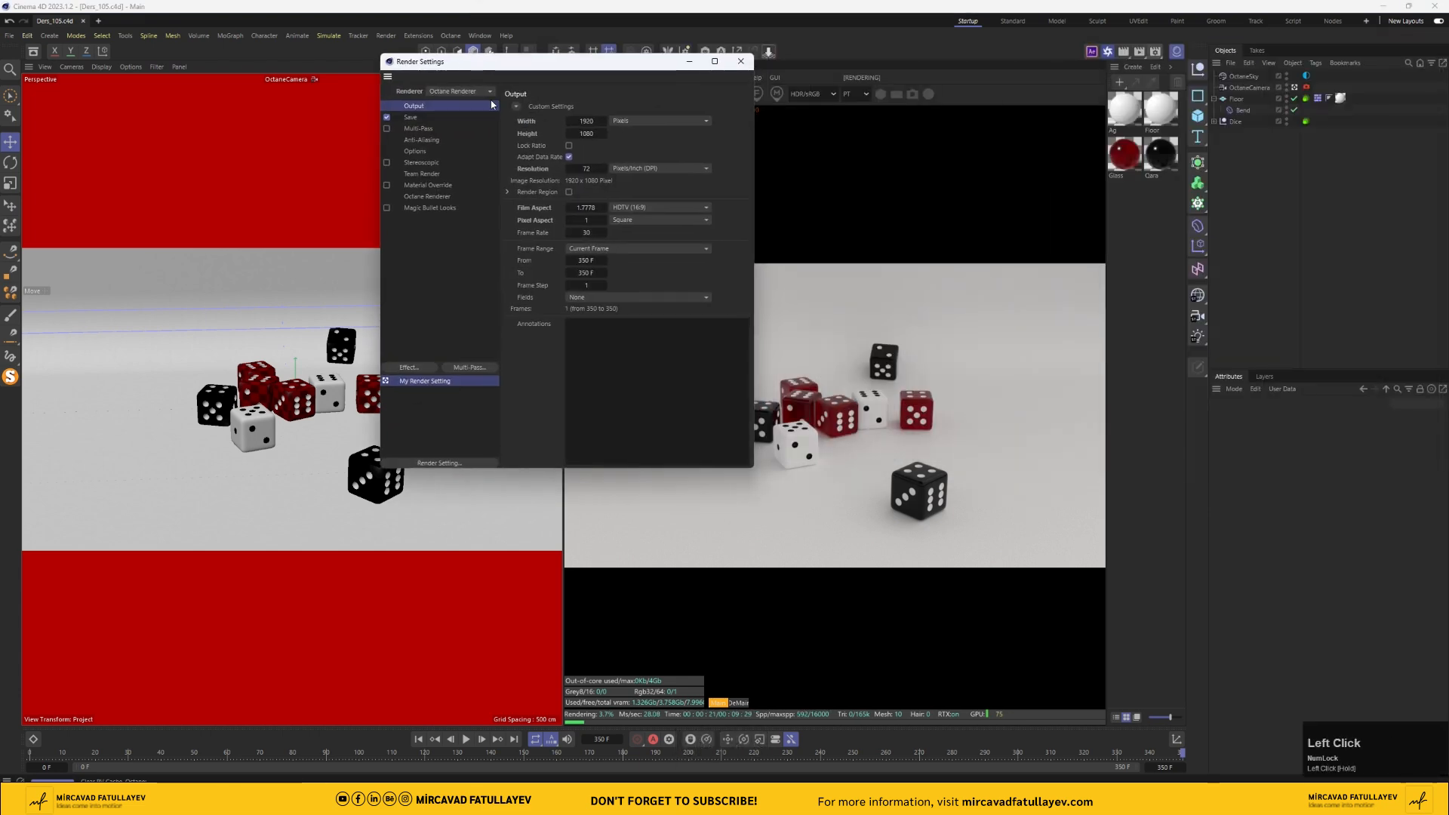
pyautogui.click(638, 251)
pyautogui.click(627, 281)
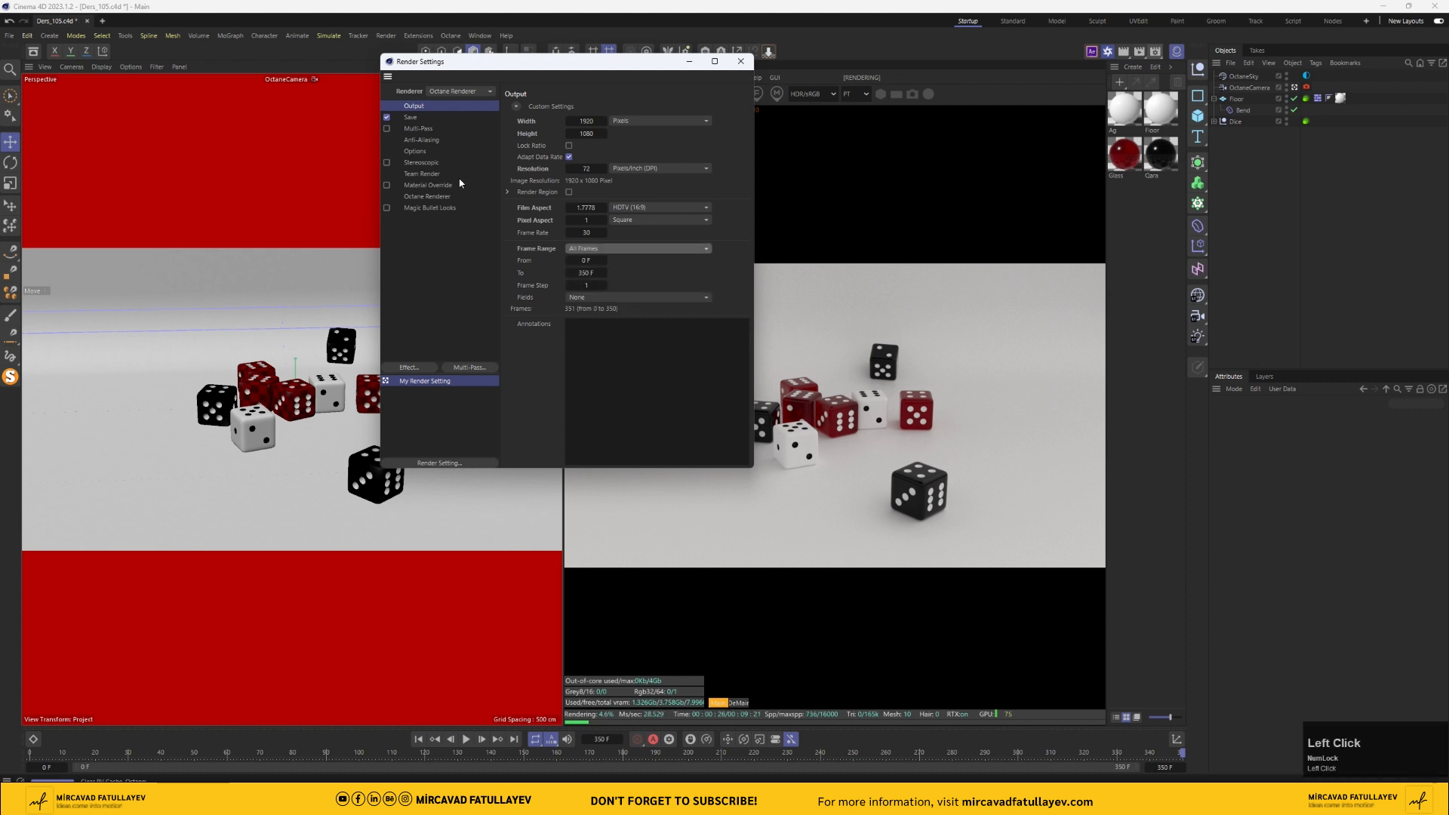
# - Enable the Octane render AOV group with DWAB compression, Save beauty and Denoised beauty
pyautogui.click(426, 196)
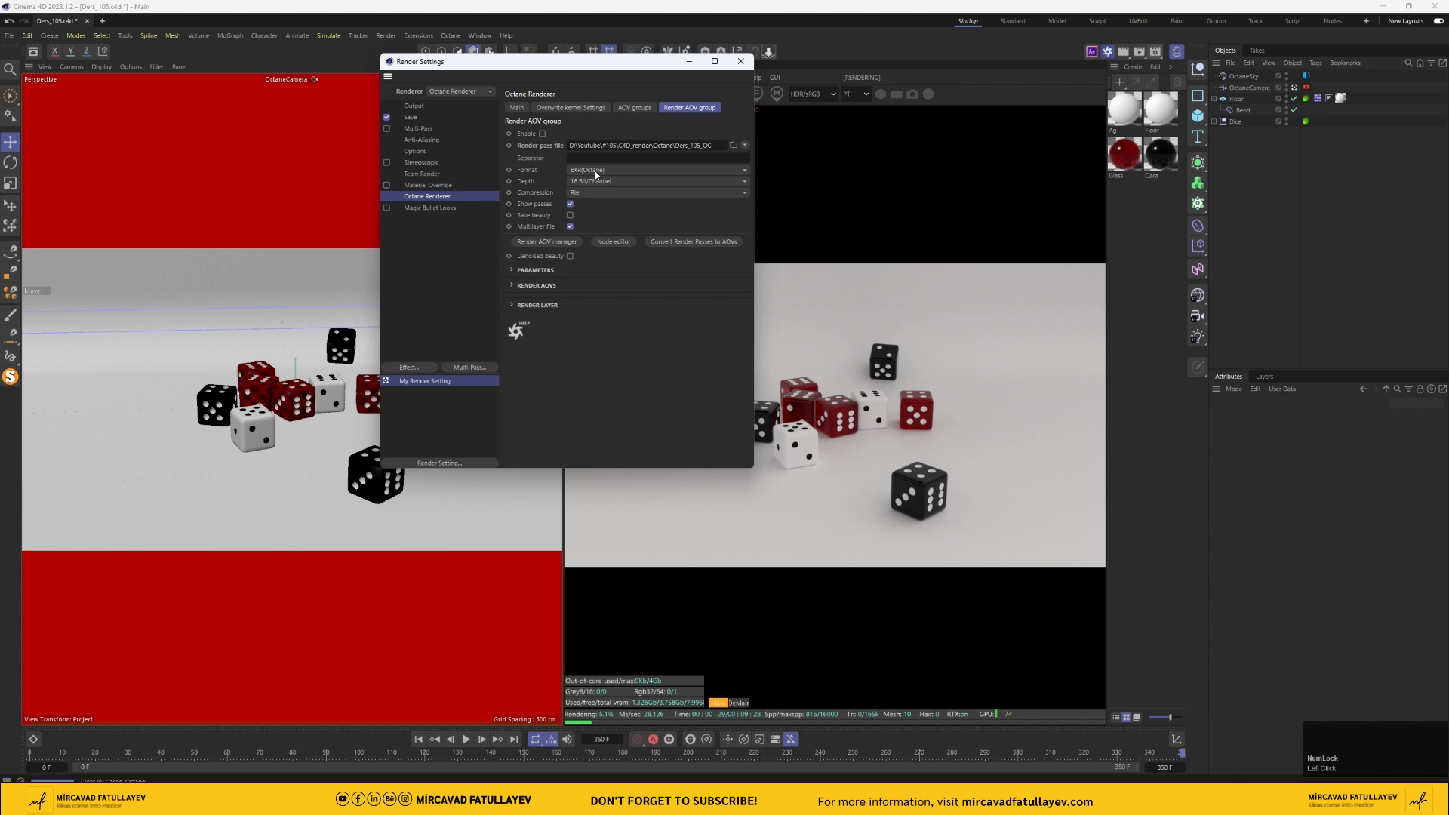
pyautogui.click(596, 192)
pyautogui.click(621, 322)
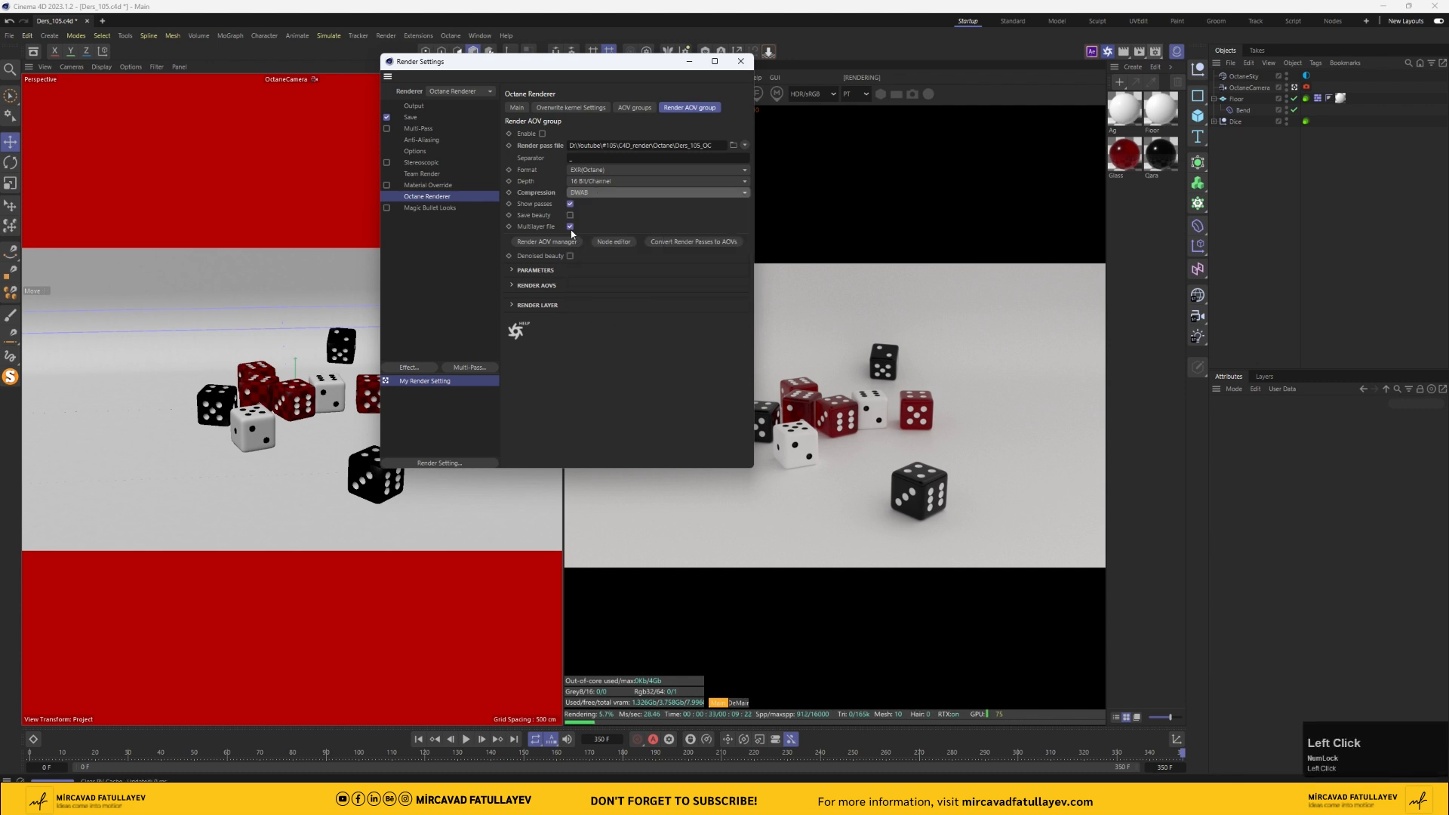
pyautogui.click(570, 215)
pyautogui.click(570, 256)
pyautogui.click(542, 134)
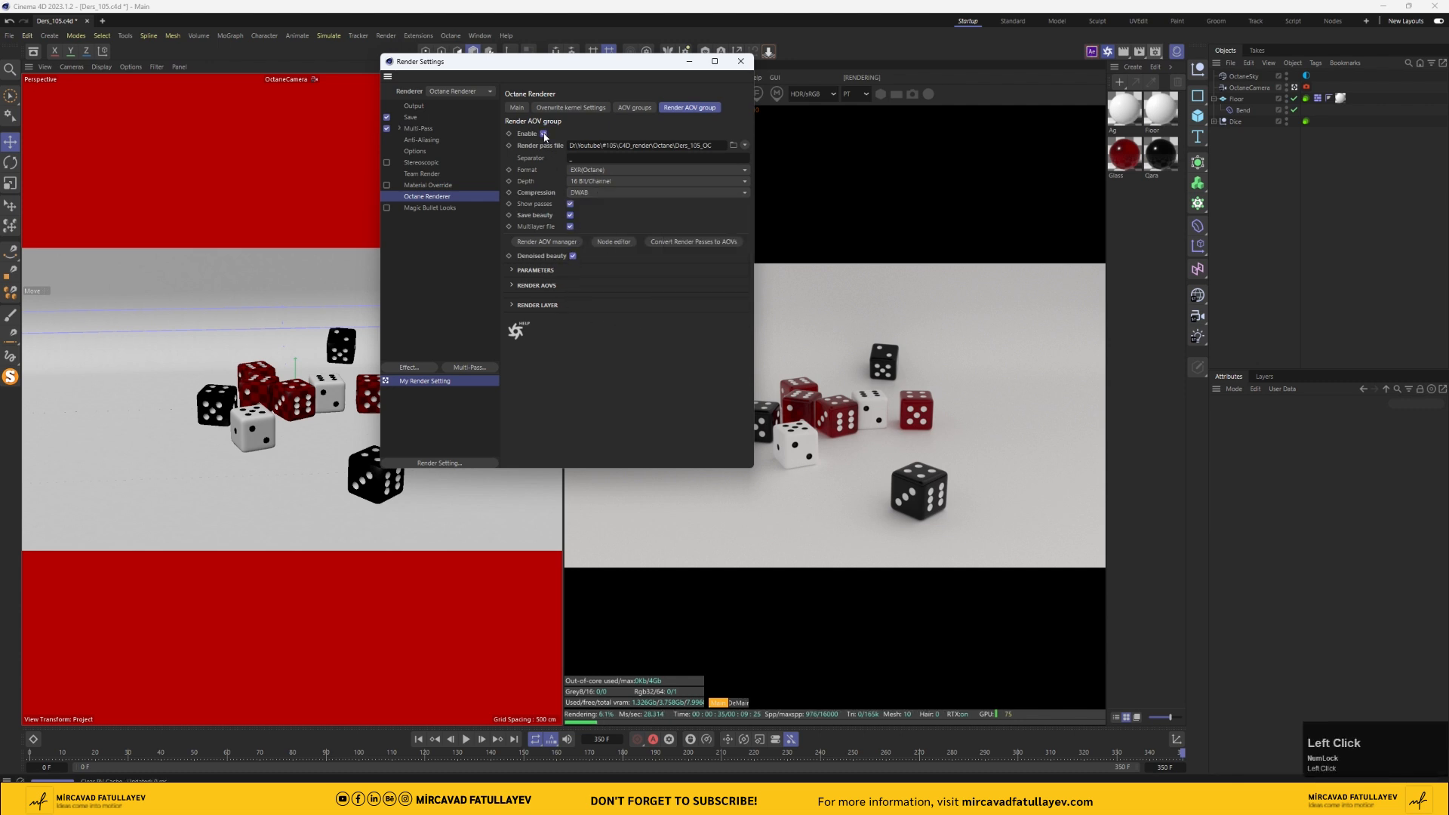
# - Add three Cryptomatte passes and one AO pass to the Octane render AOVs
pyautogui.click(567, 242)
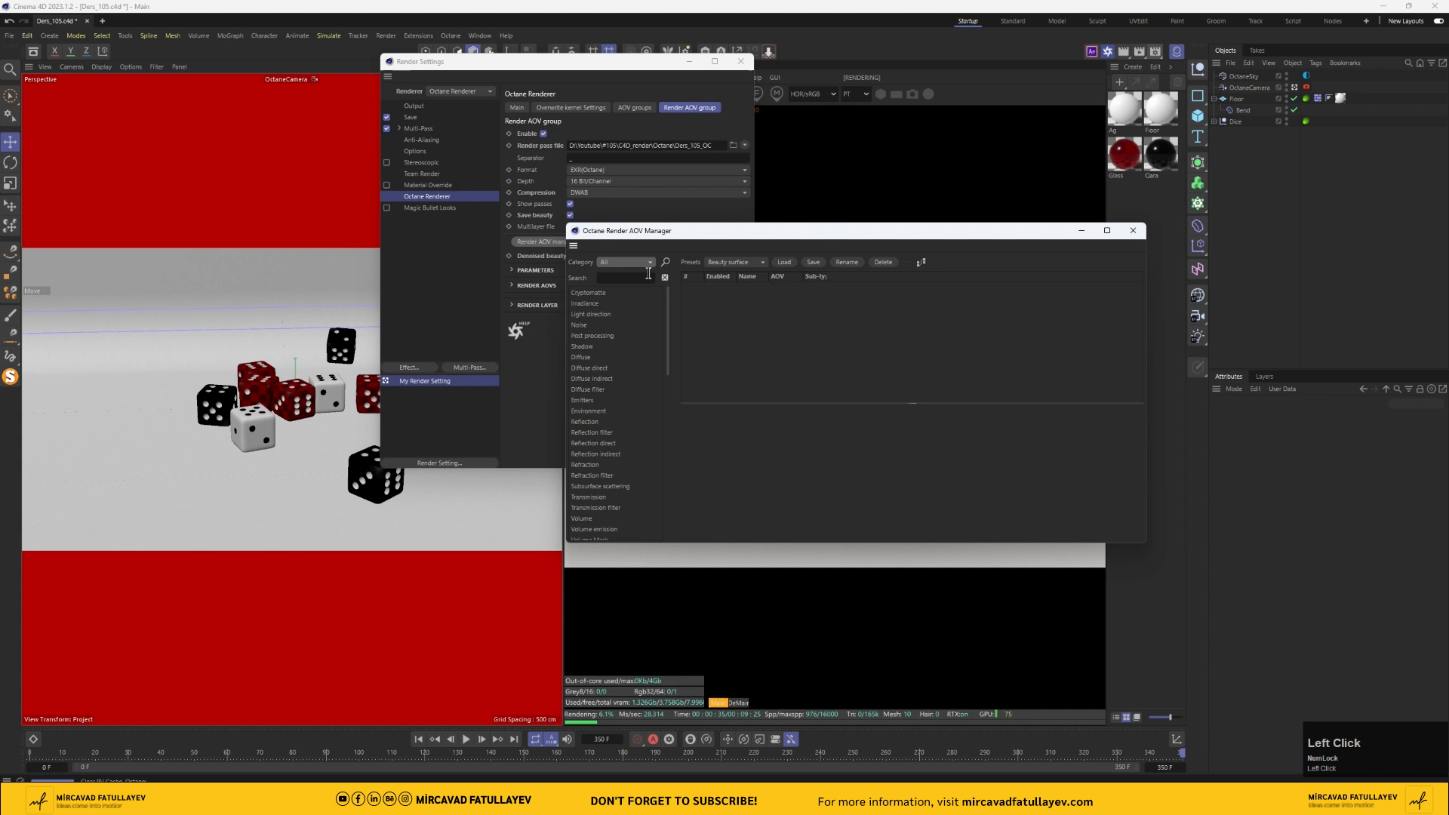
pyautogui.doubleClick(606, 294)
pyautogui.doubleClick(606, 295)
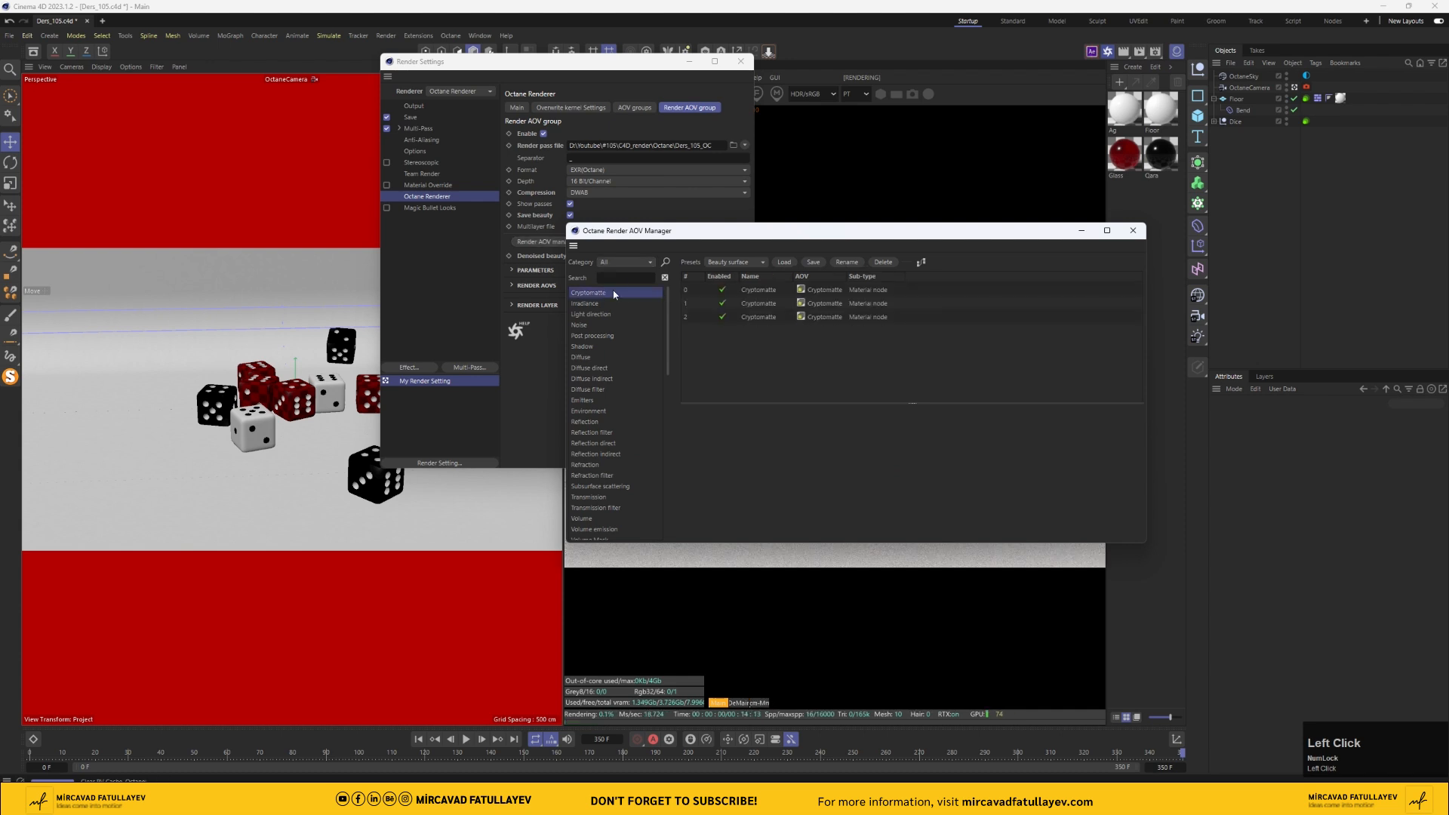
pyautogui.click(618, 278)
pyautogui.write('ao')
pyautogui.click(588, 293)
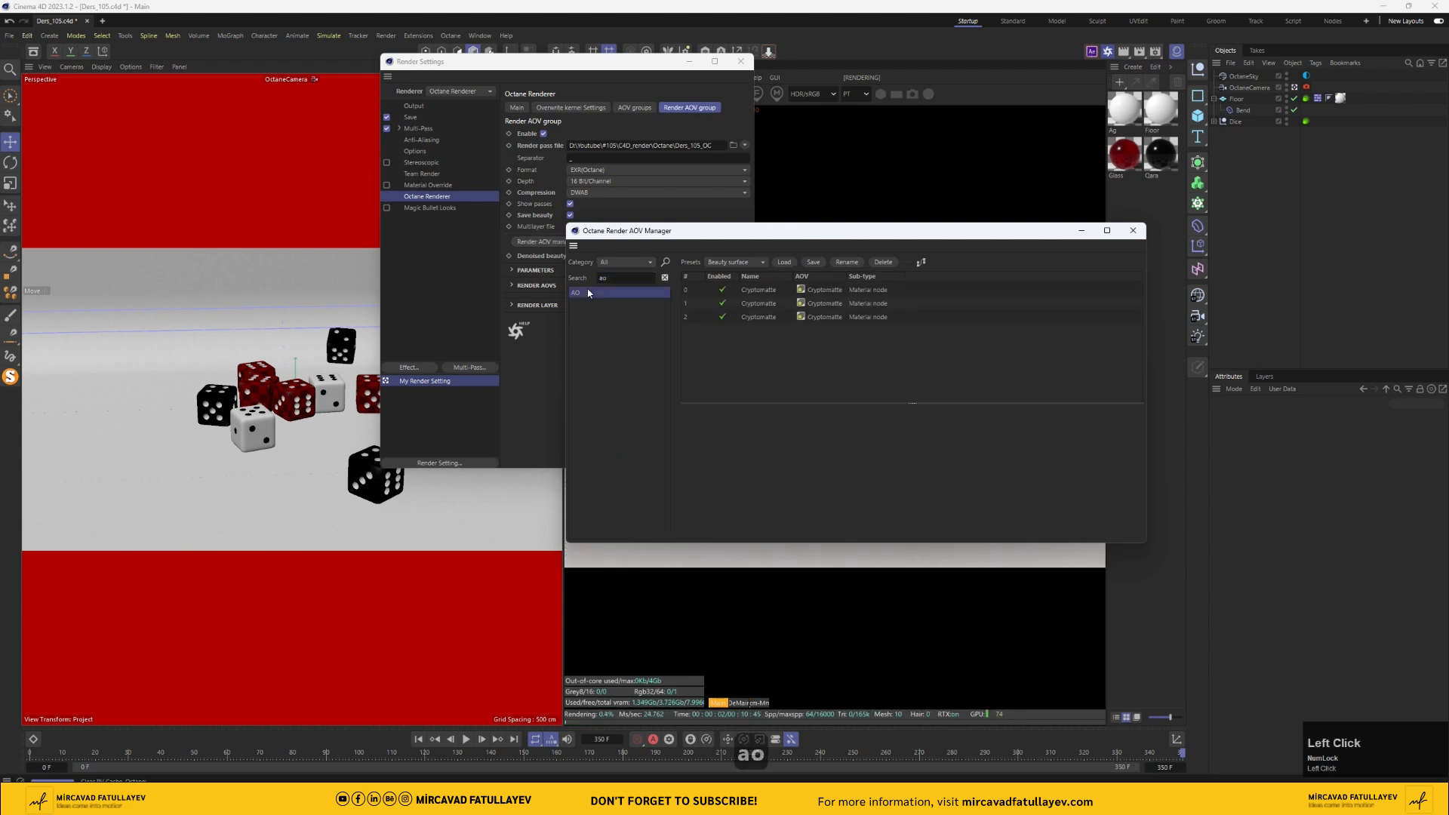
# - Set the three Cryptomatte passes' crypto types to Material node name, Object node name and Geometry node name, and close the AOV manager
pyautogui.click(876, 291)
pyautogui.click(979, 412)
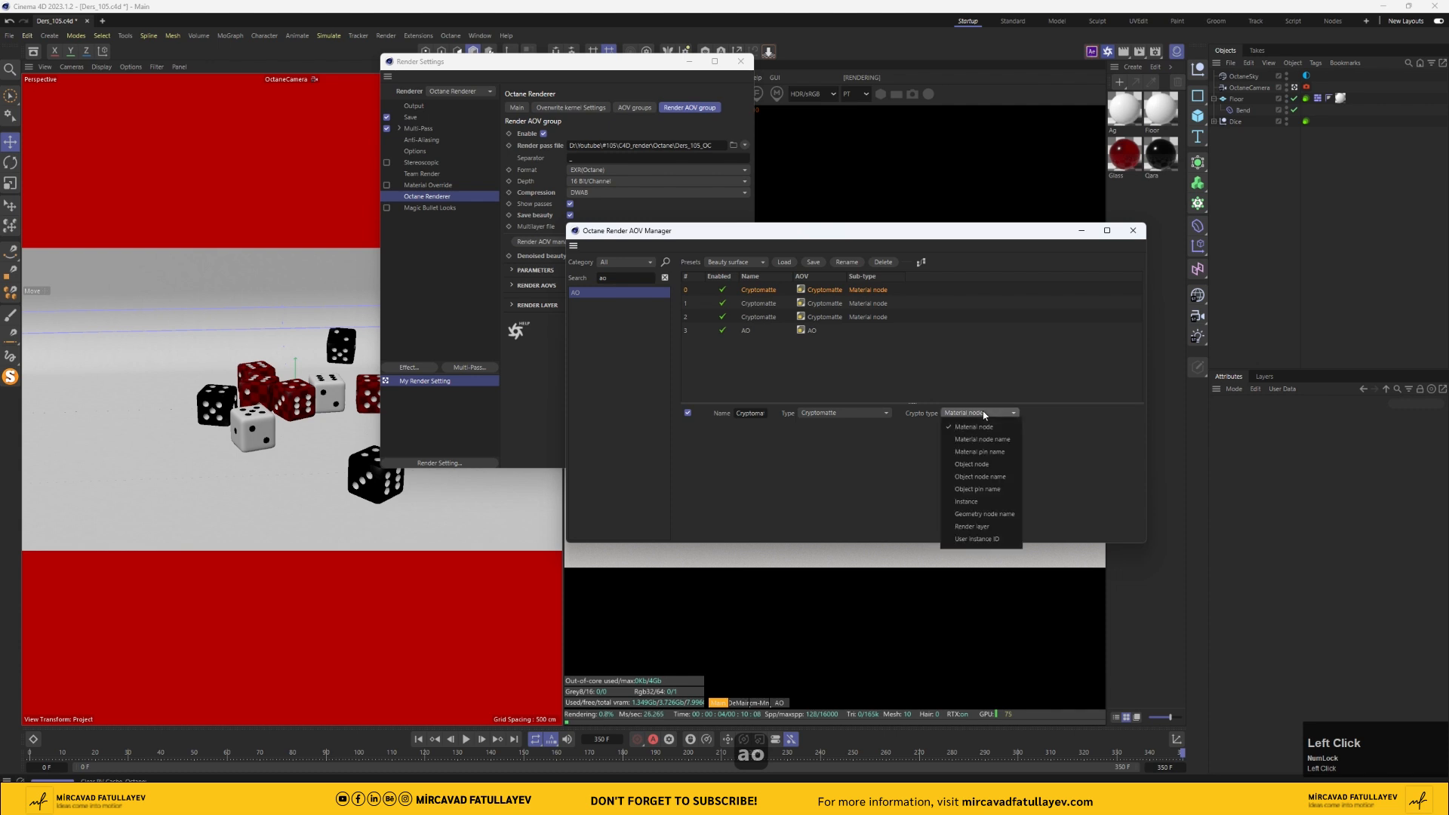
pyautogui.click(990, 435)
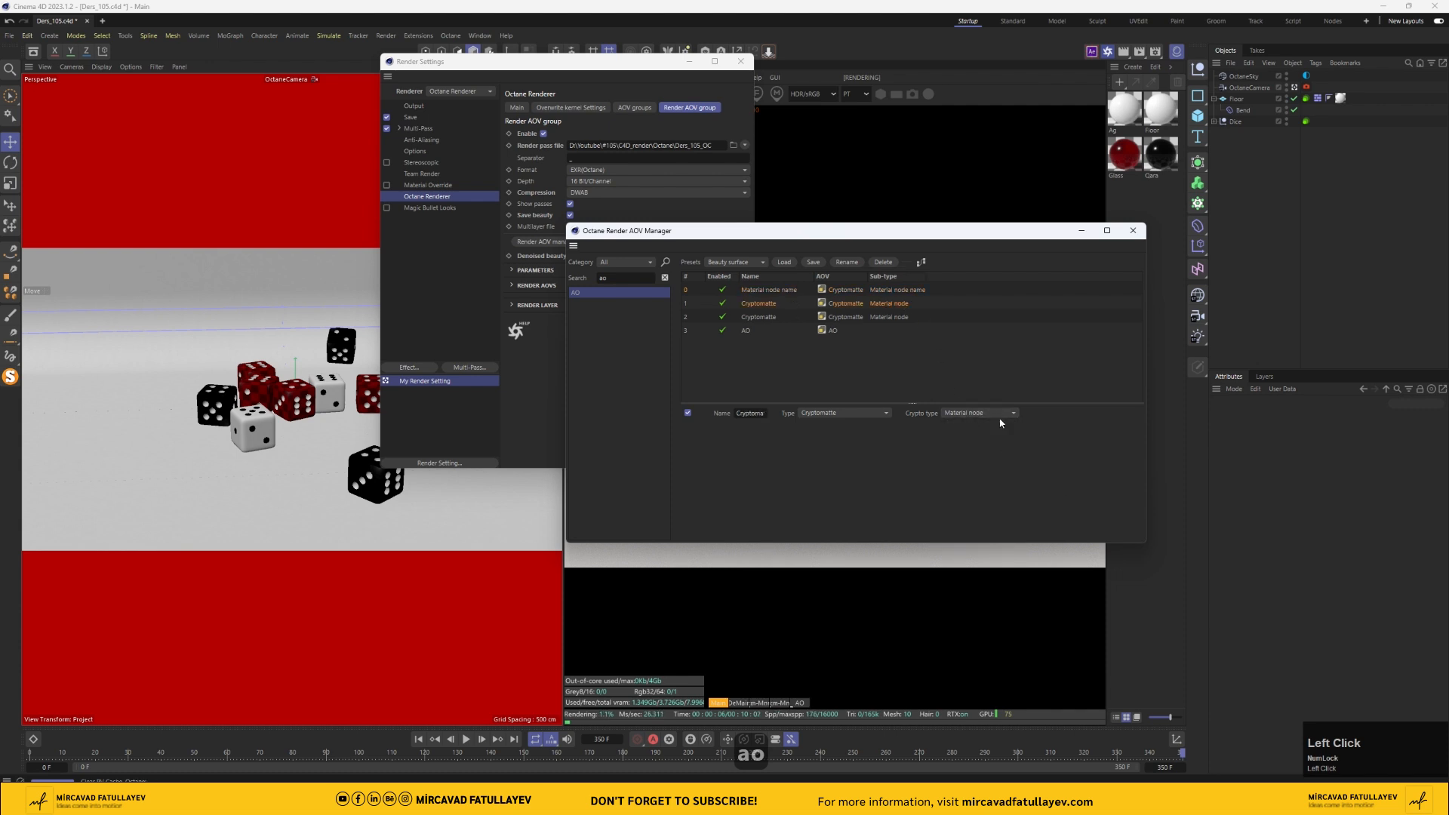
pyautogui.click(1000, 417)
pyautogui.click(1011, 477)
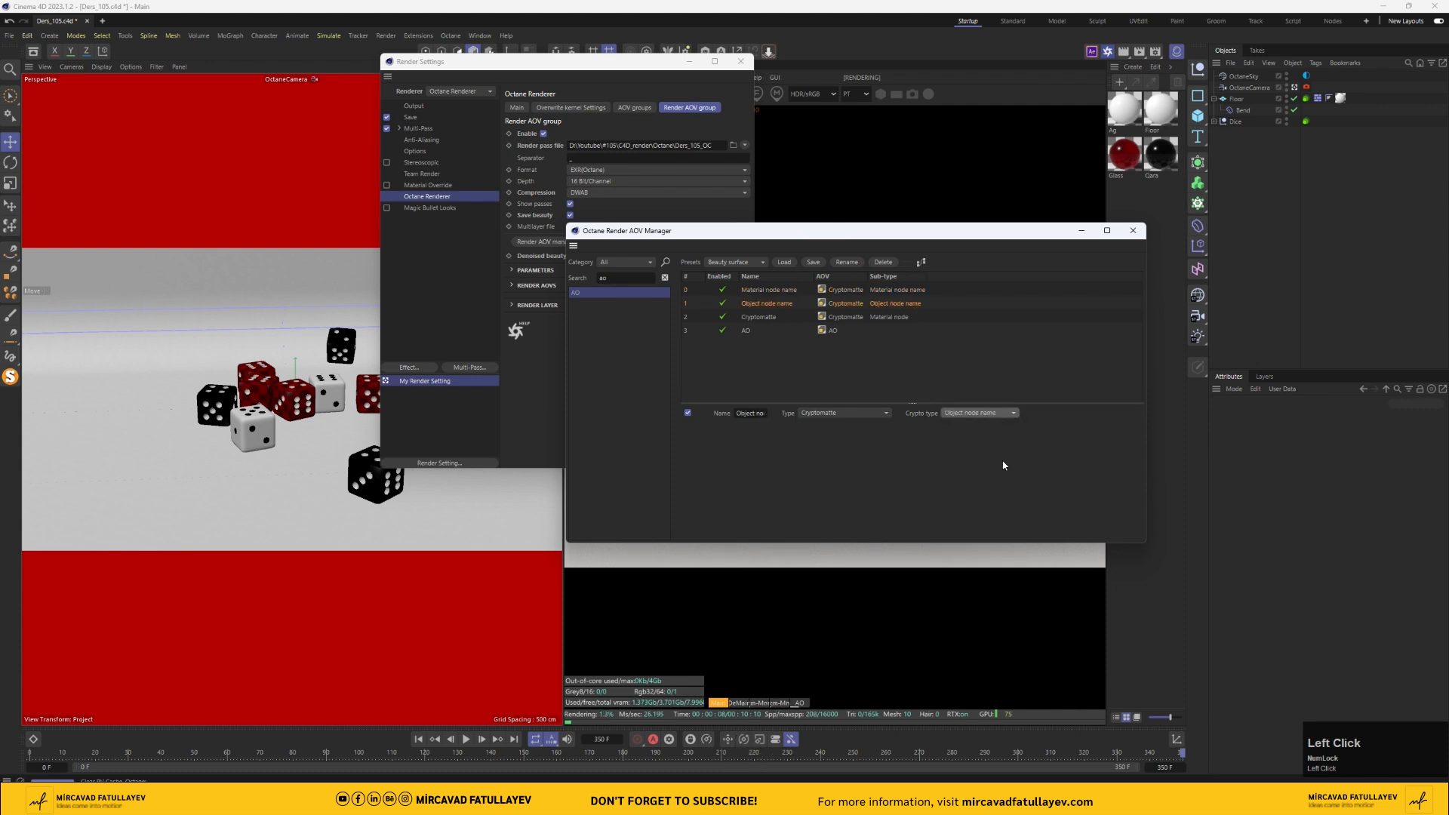
pyautogui.click(894, 317)
pyautogui.click(1004, 414)
pyautogui.click(1011, 514)
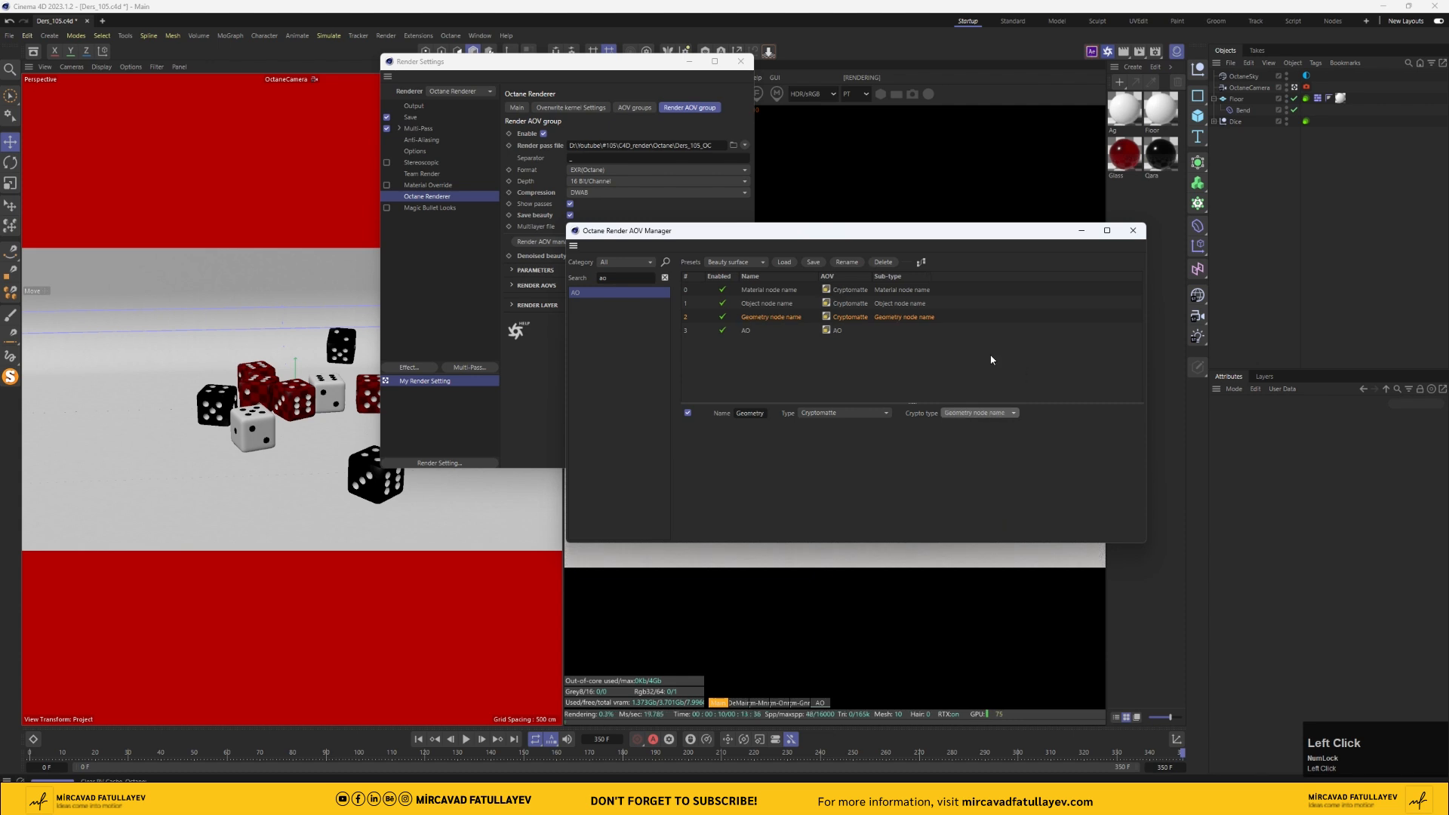
pyautogui.click(1131, 232)
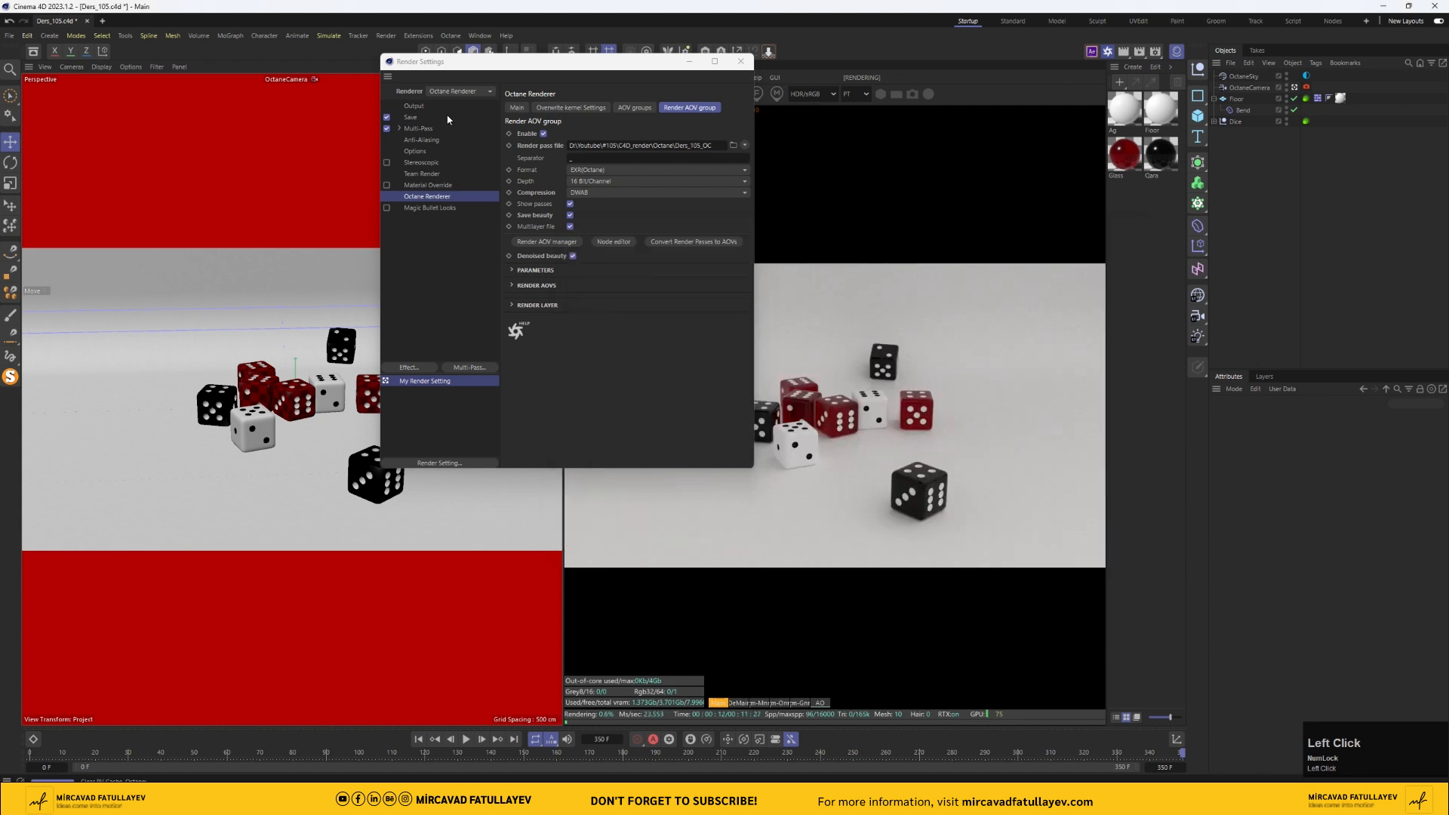
# - Set the regular image to PNG at 16 Bit/Channel and the multi-pass image format to PNG
pyautogui.click(411, 118)
pyautogui.click(642, 149)
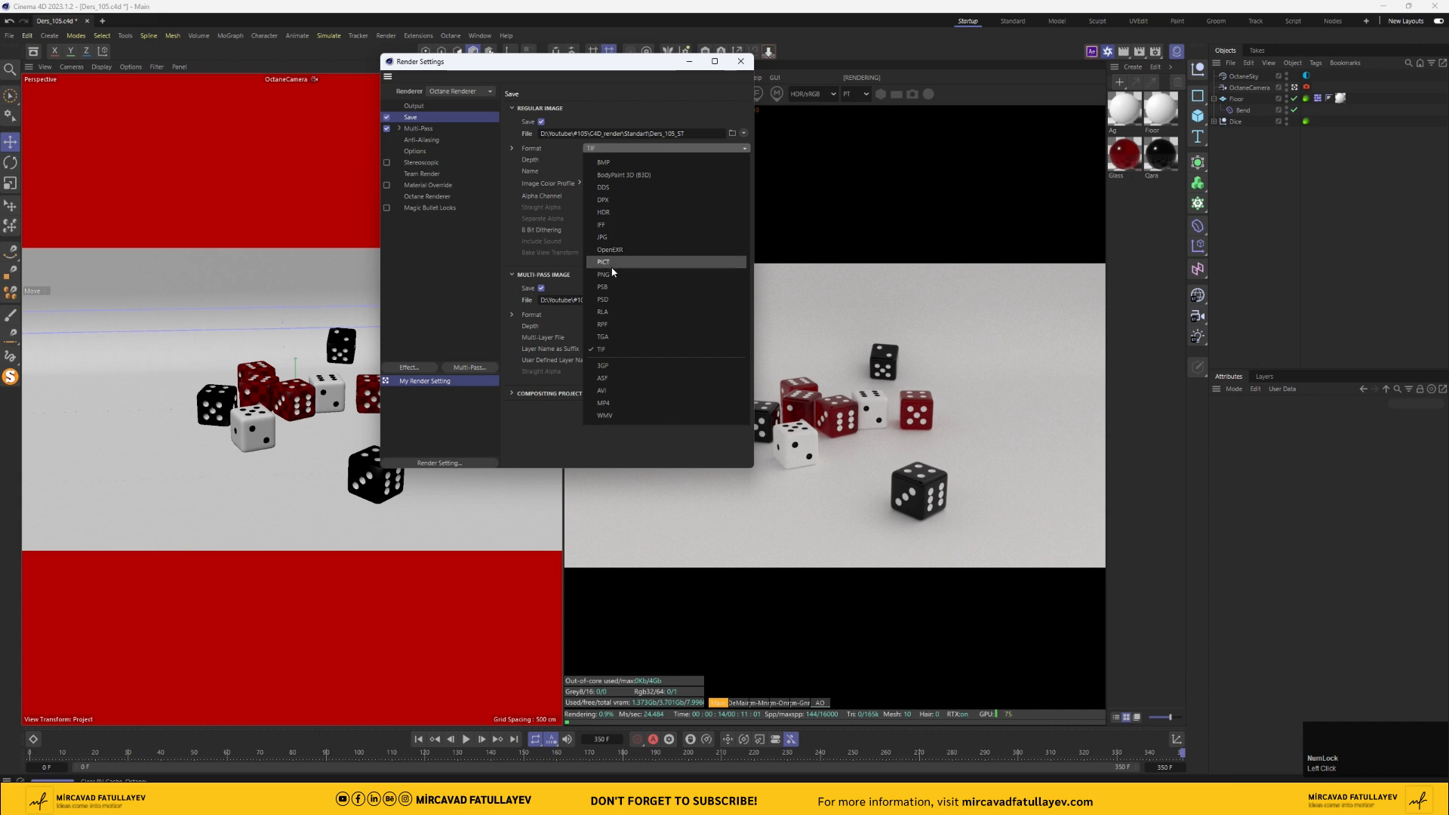
pyautogui.click(608, 274)
pyautogui.click(602, 160)
pyautogui.click(610, 187)
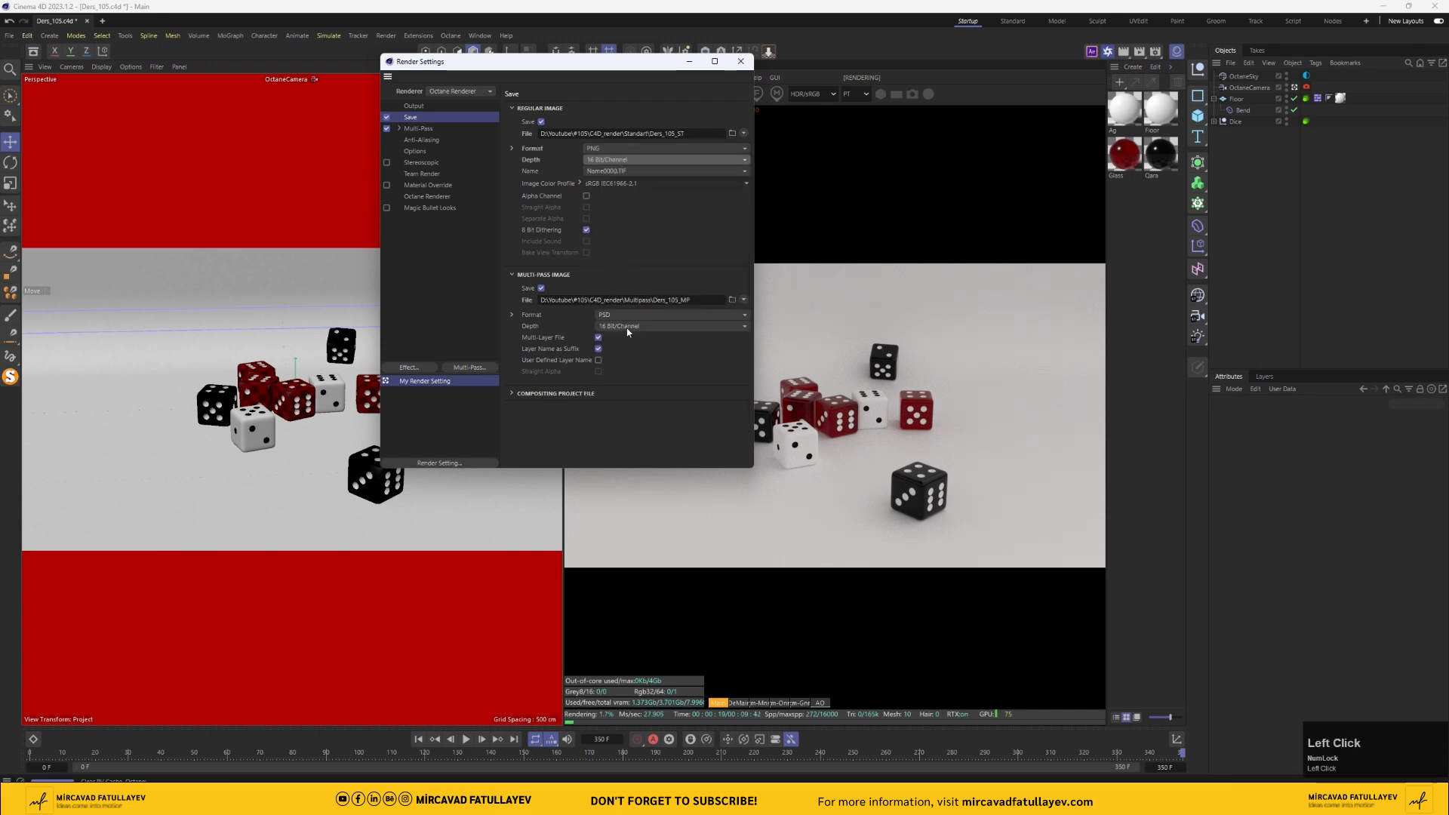
pyautogui.click(630, 314)
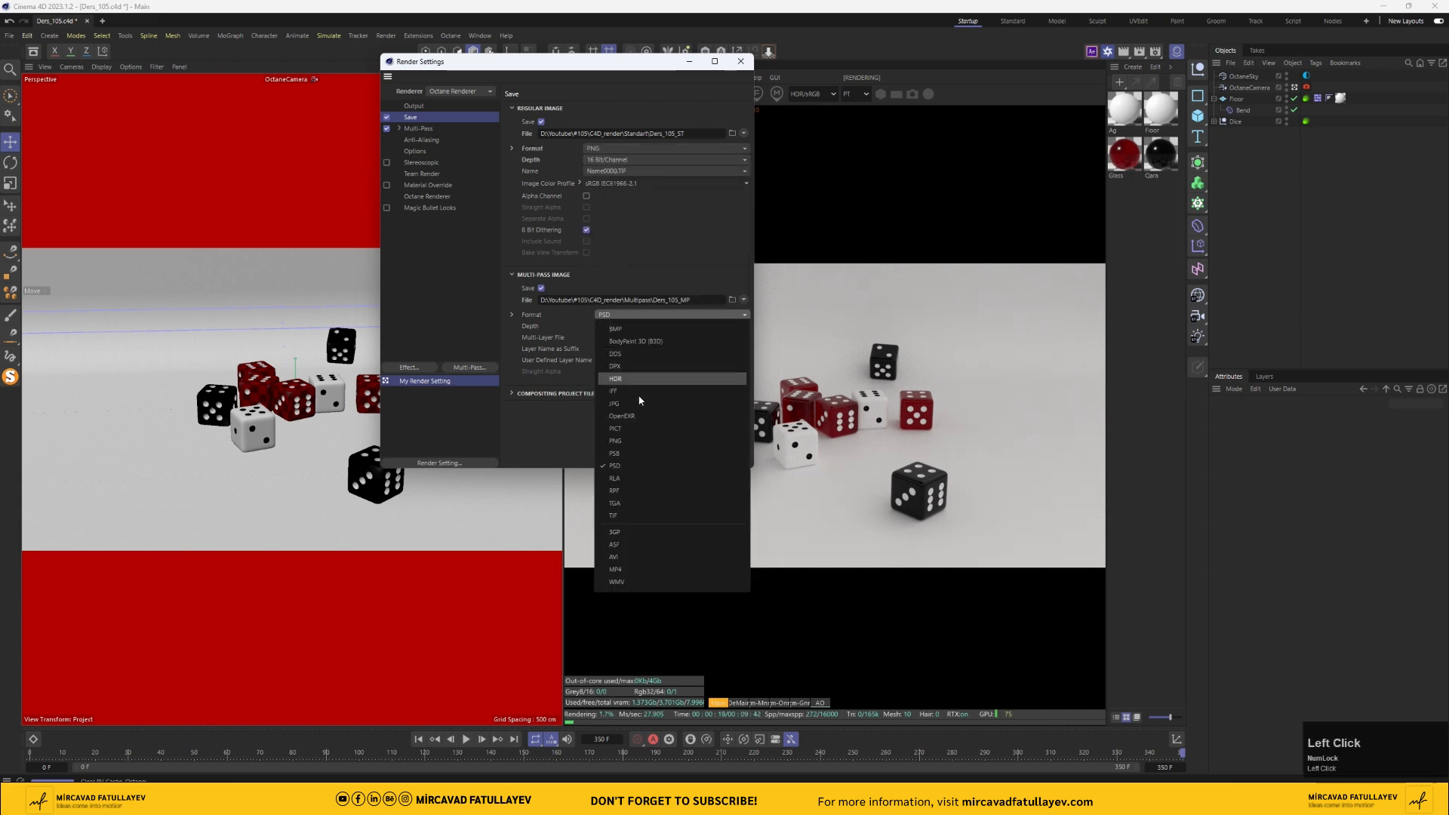
pyautogui.click(627, 442)
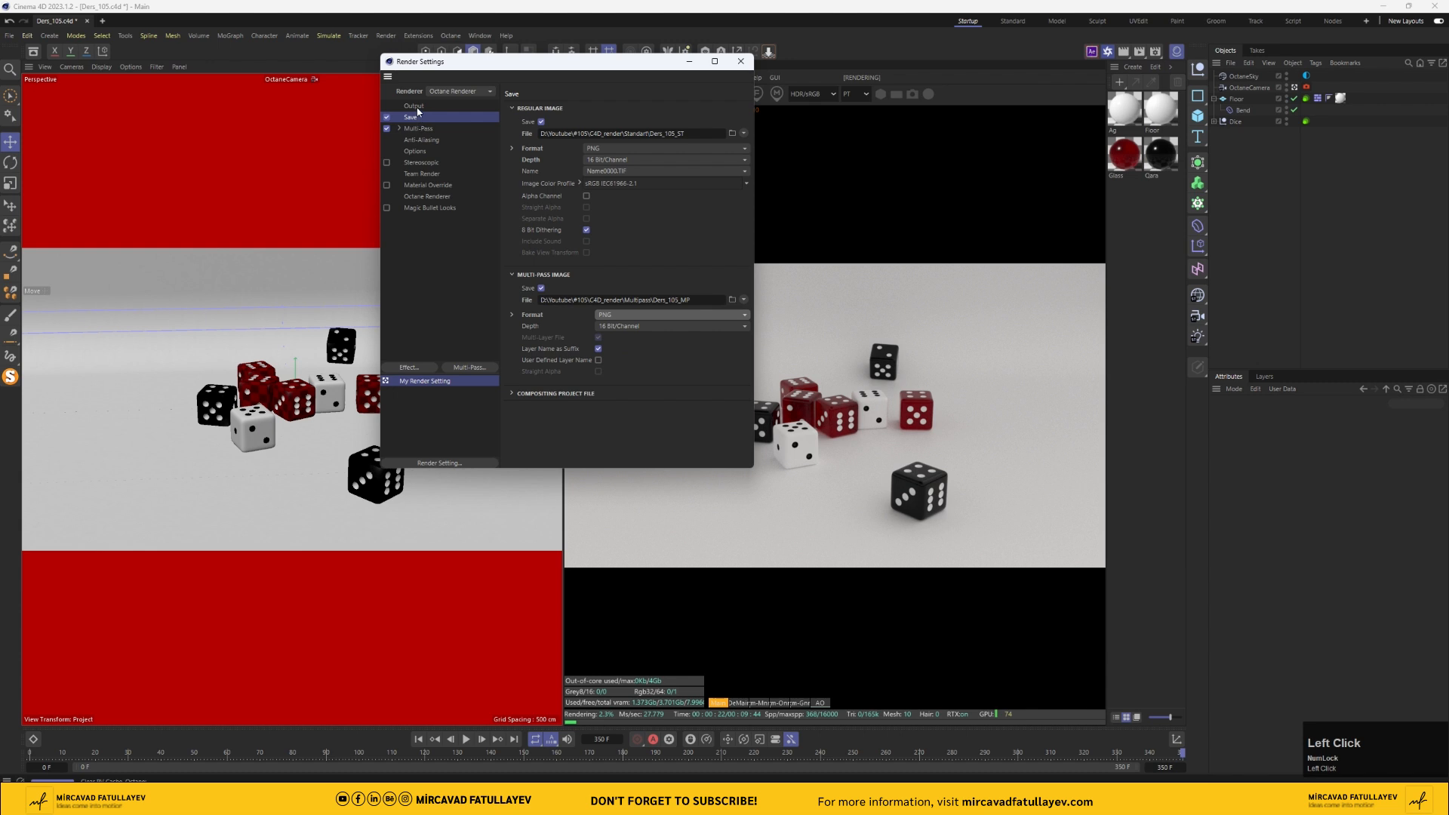
# - Recheck the Octane render AOV group settings, close the render settings and save the project
pyautogui.click(424, 197)
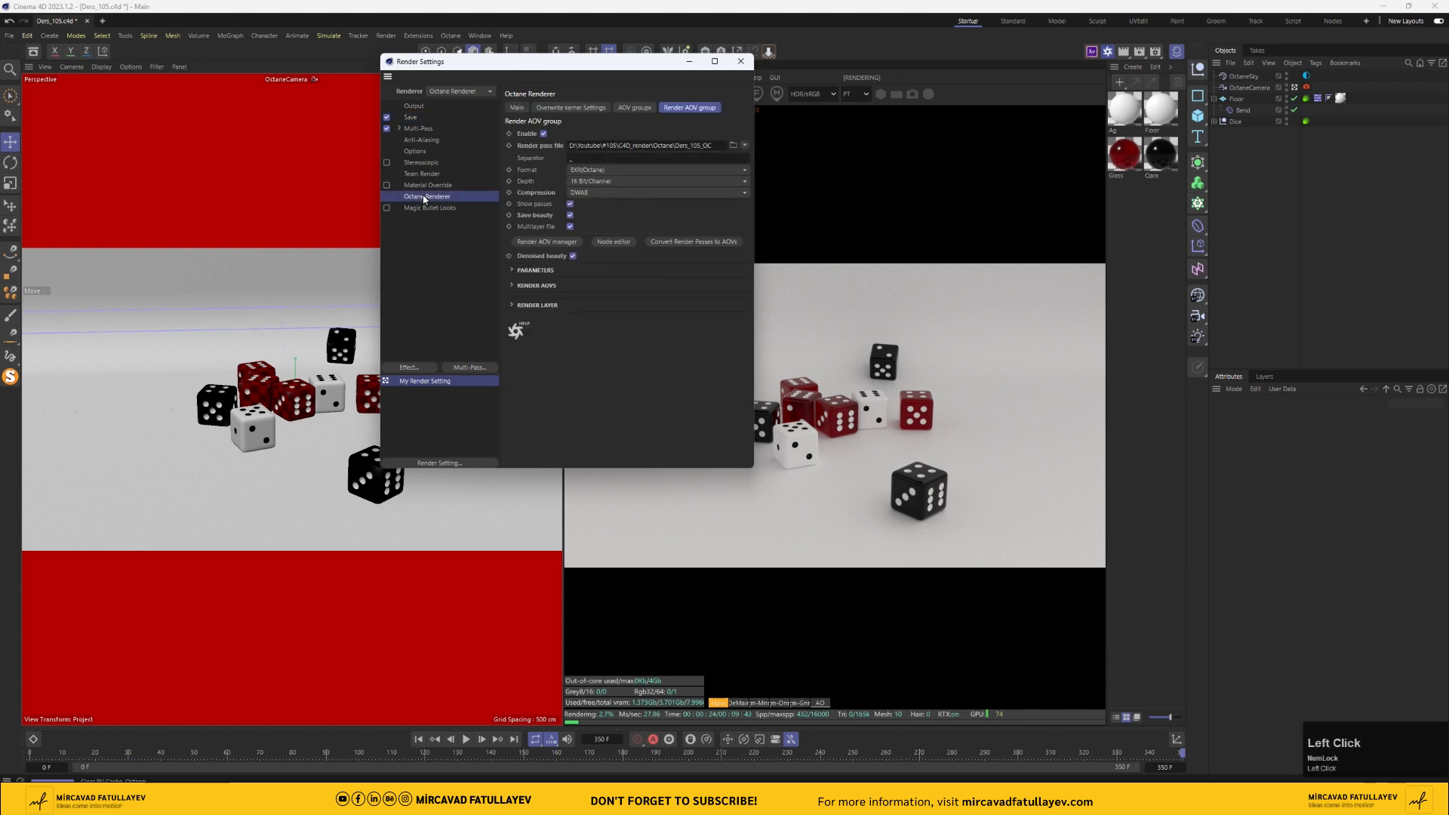
pyautogui.click(740, 62)
pyautogui.hotkey('ctrl', 's')
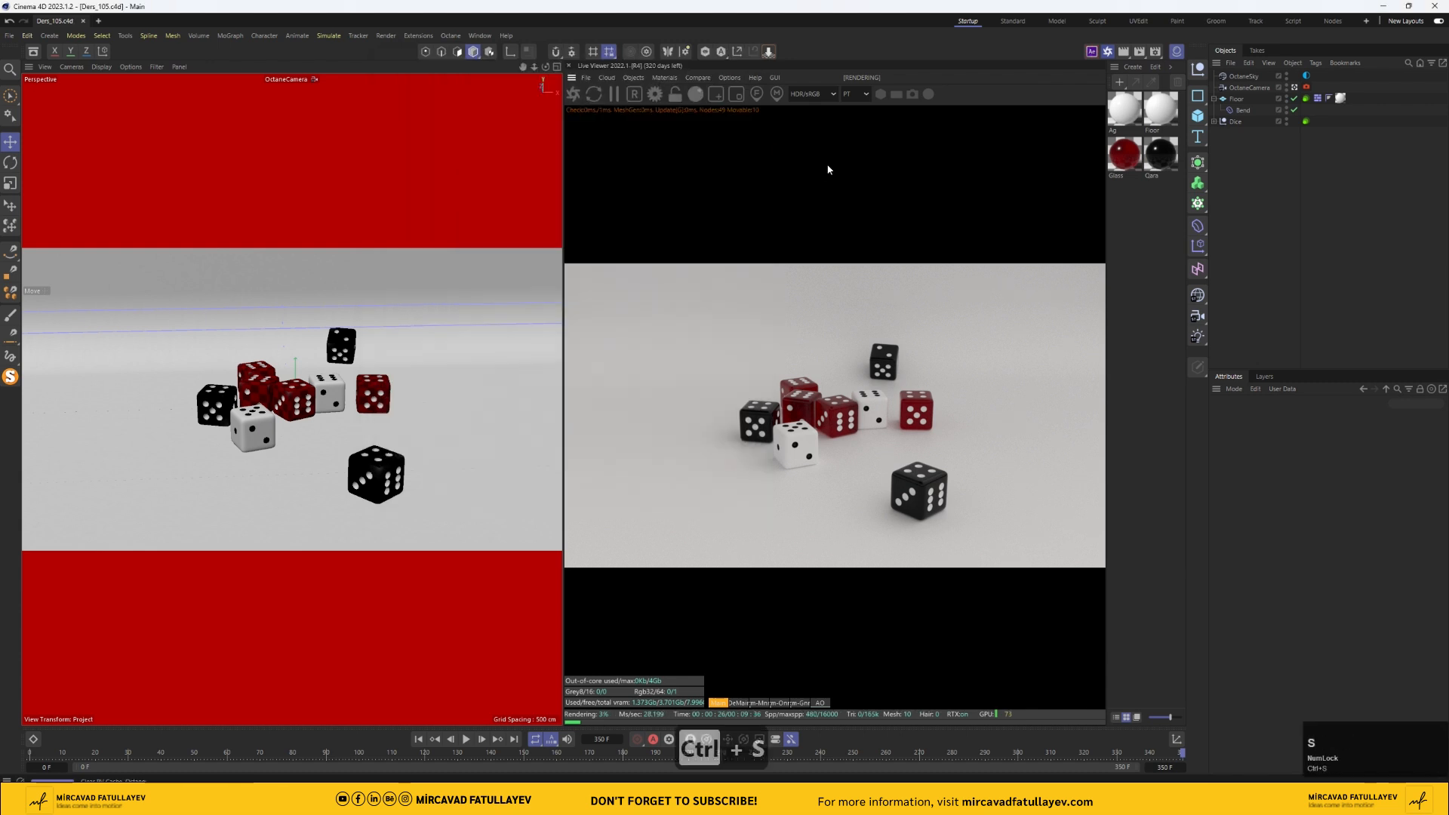
# - Set the Octane path tracing kernel's max samples to 500 and both diffuse depth and specular depth to 10
pyautogui.click(657, 100)
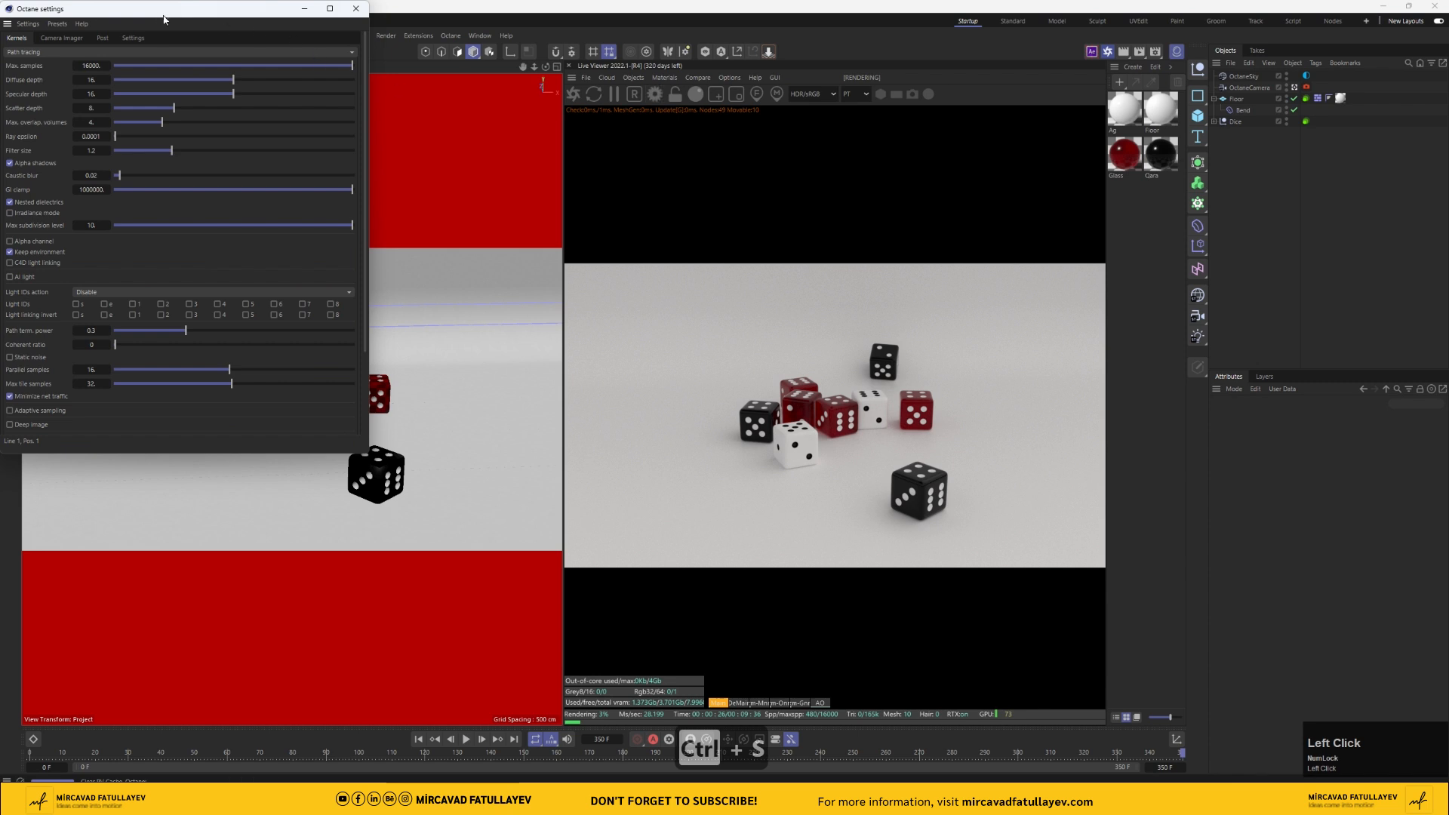
pyautogui.moveTo(164, 19); pyautogui.dragTo(521, 81)
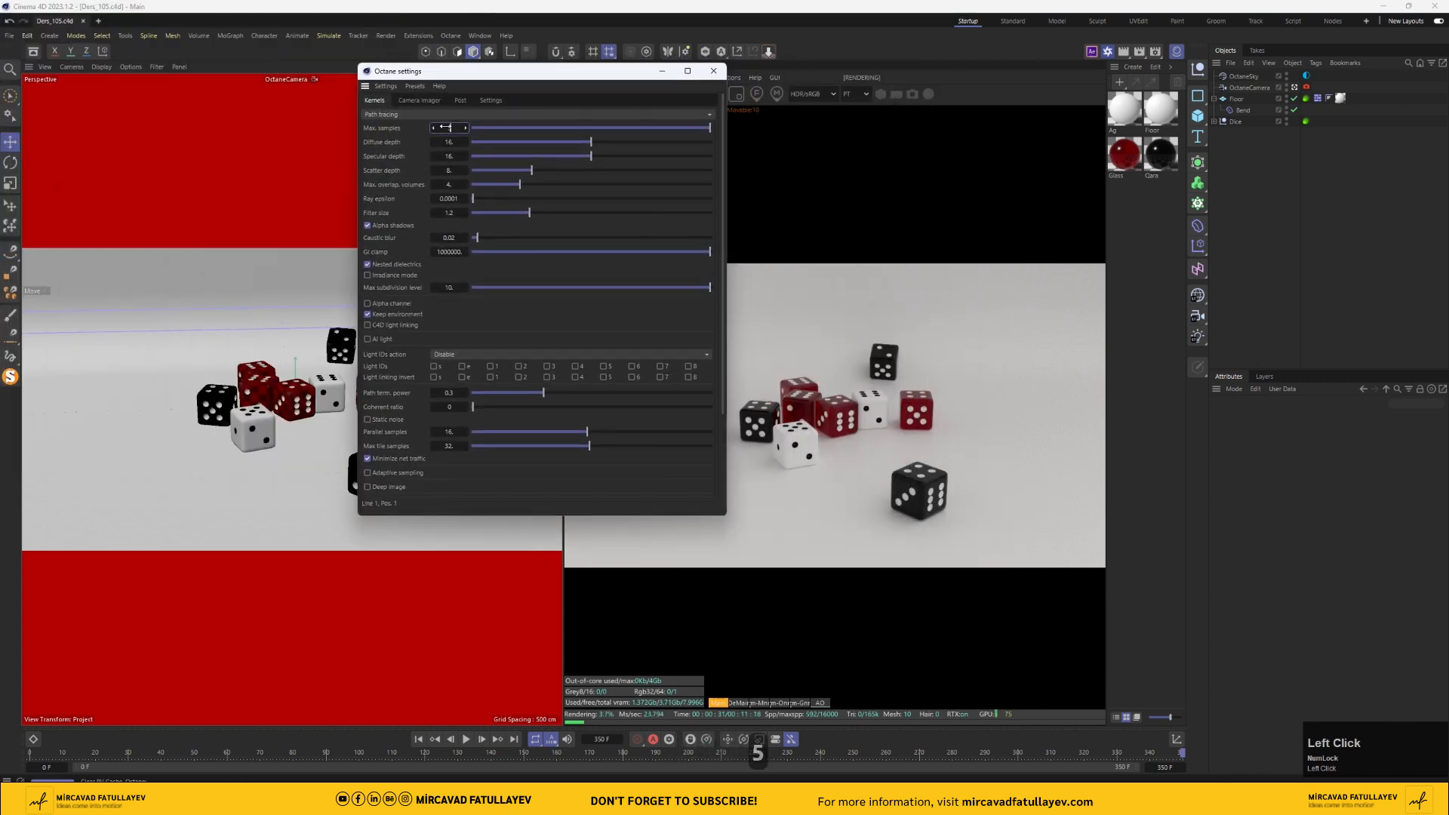
pyautogui.write('00')
pyautogui.press('Return')
pyautogui.click(444, 143)
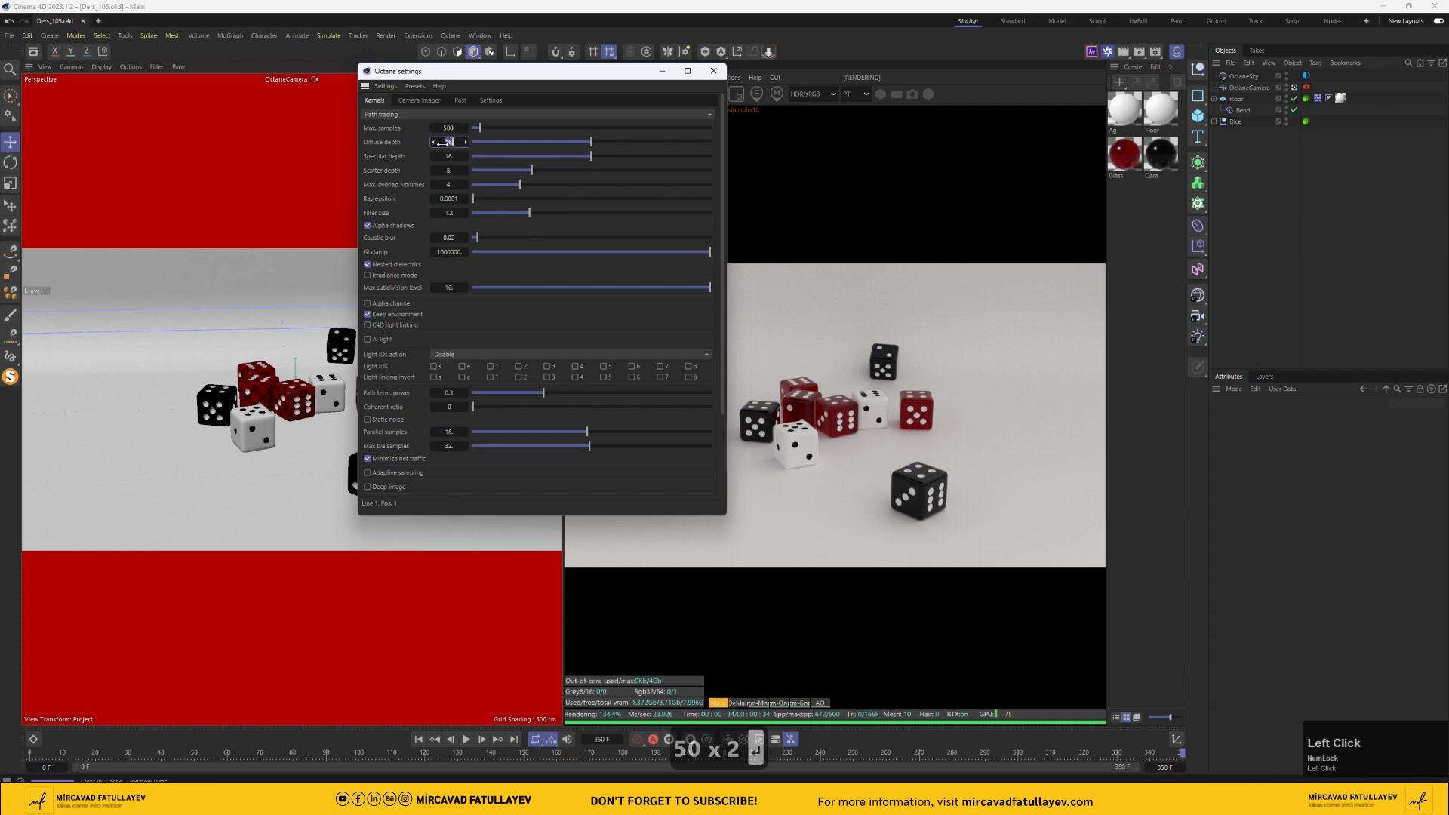
pyautogui.write('10')
pyautogui.press('Tab')
pyautogui.write('10')
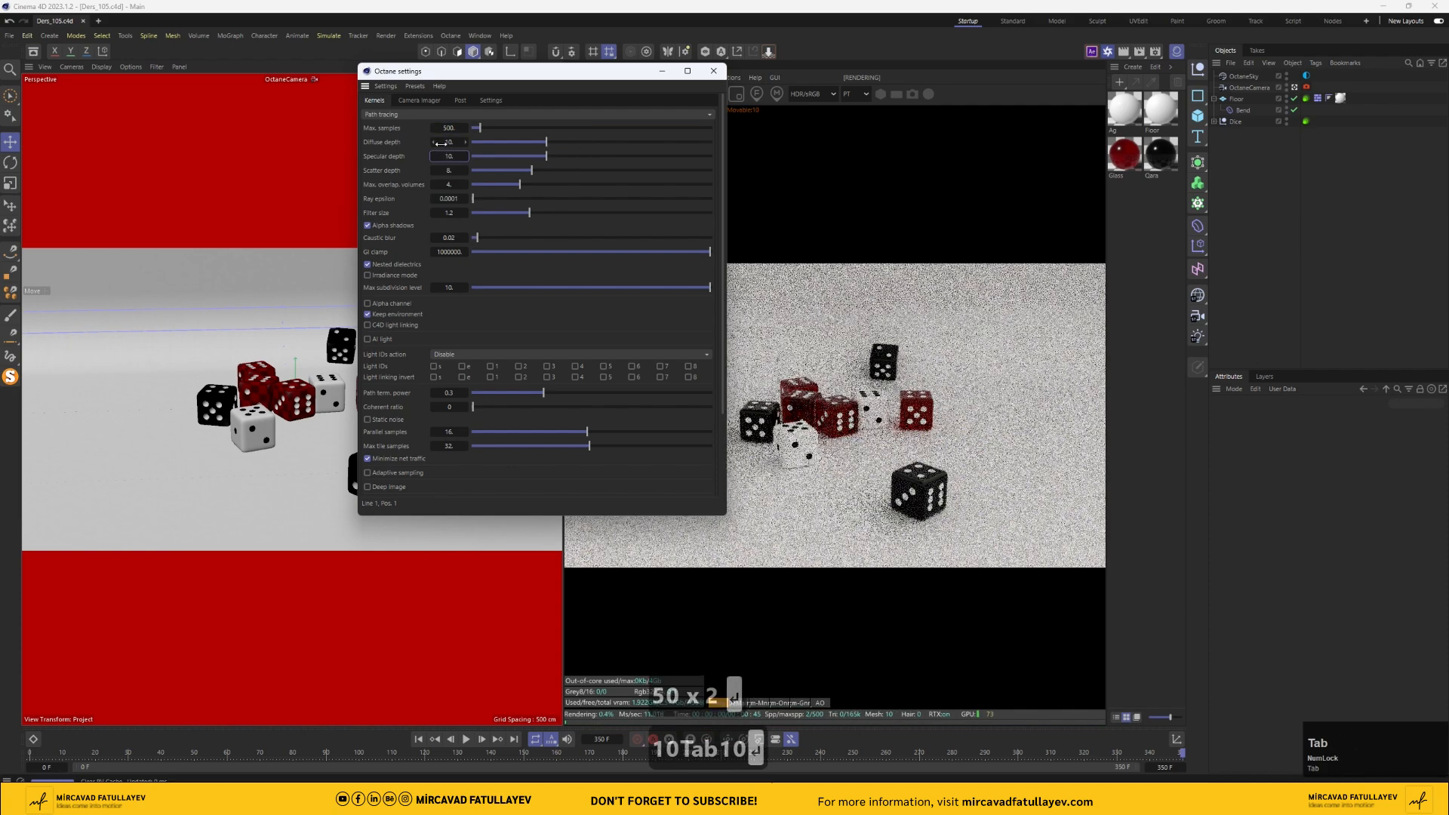
# - Set the kernel's GI clamp to 1, enable adaptive sampling and close the Octane settings
pyautogui.click(445, 251)
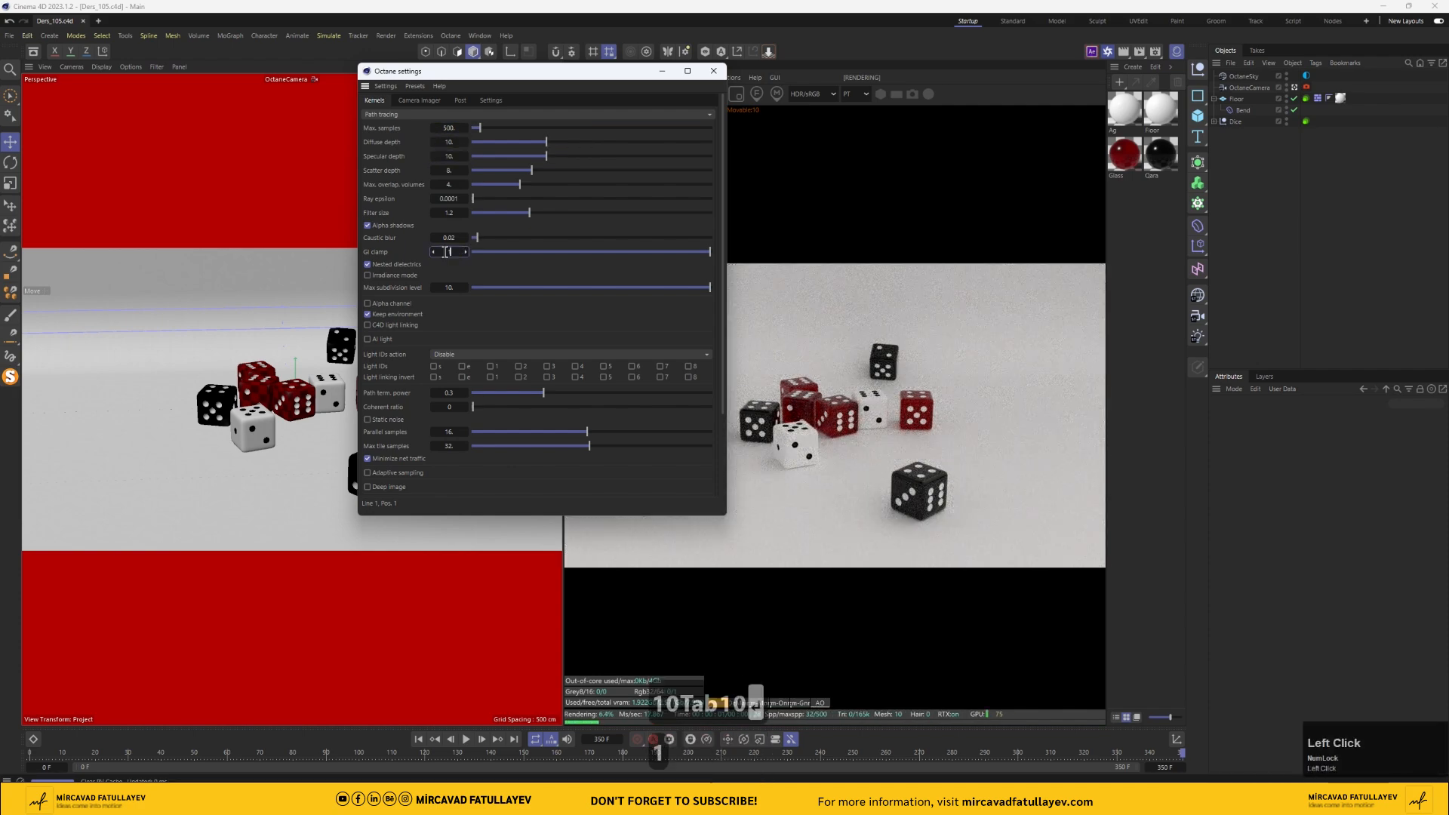
pyautogui.write('1')
pyautogui.press('Return')
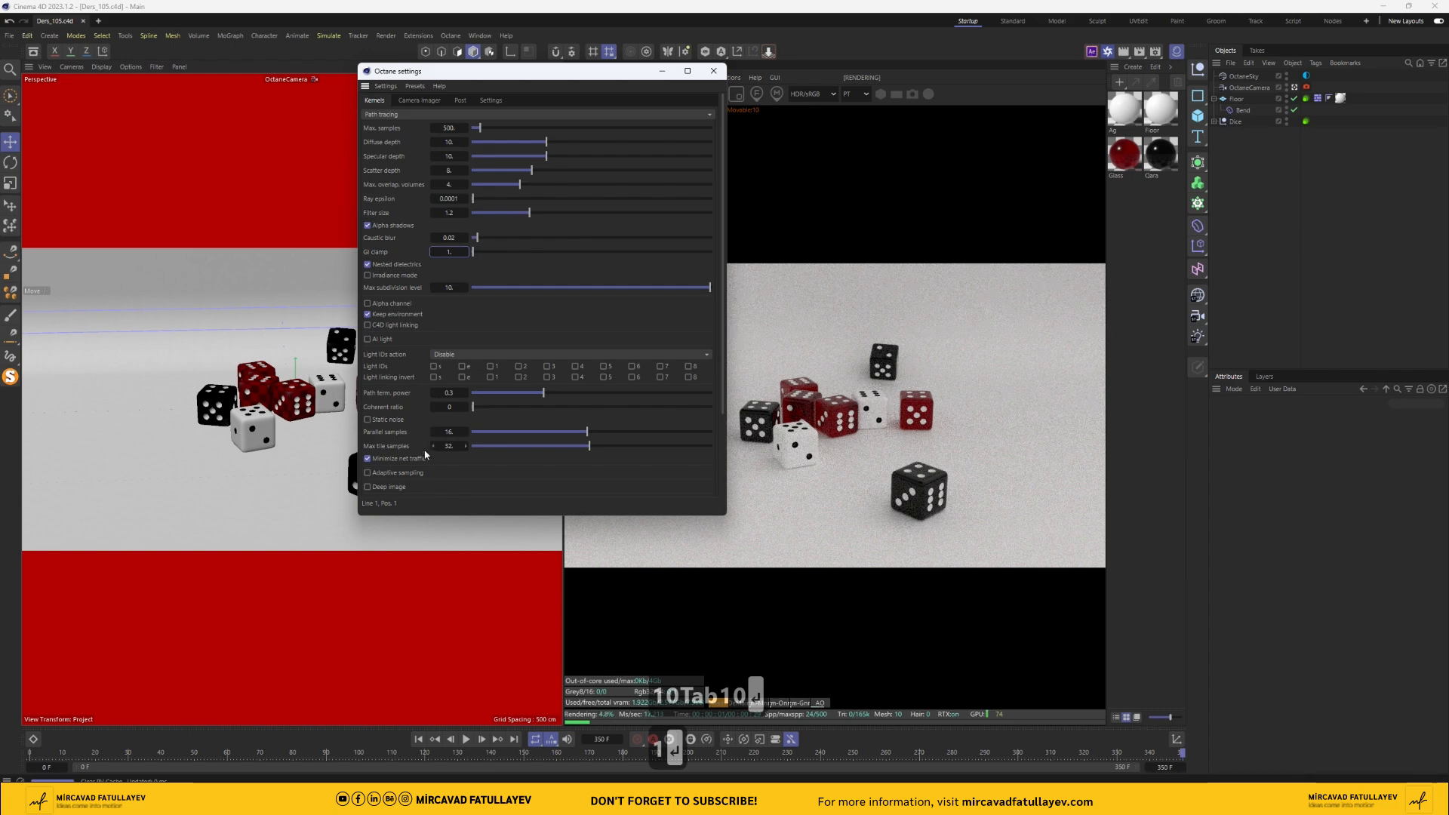
pyautogui.click(368, 472)
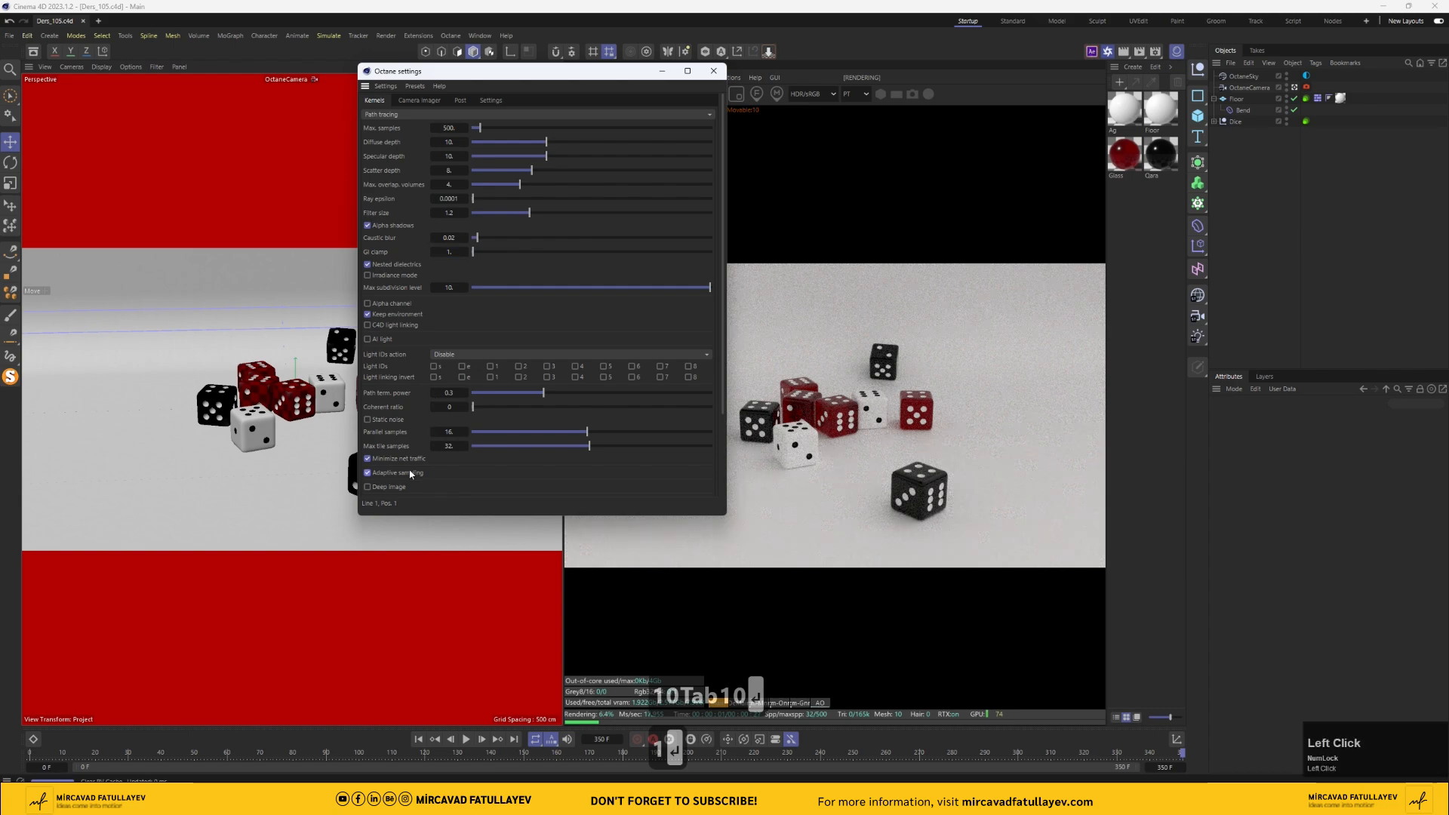
pyautogui.click(713, 74)
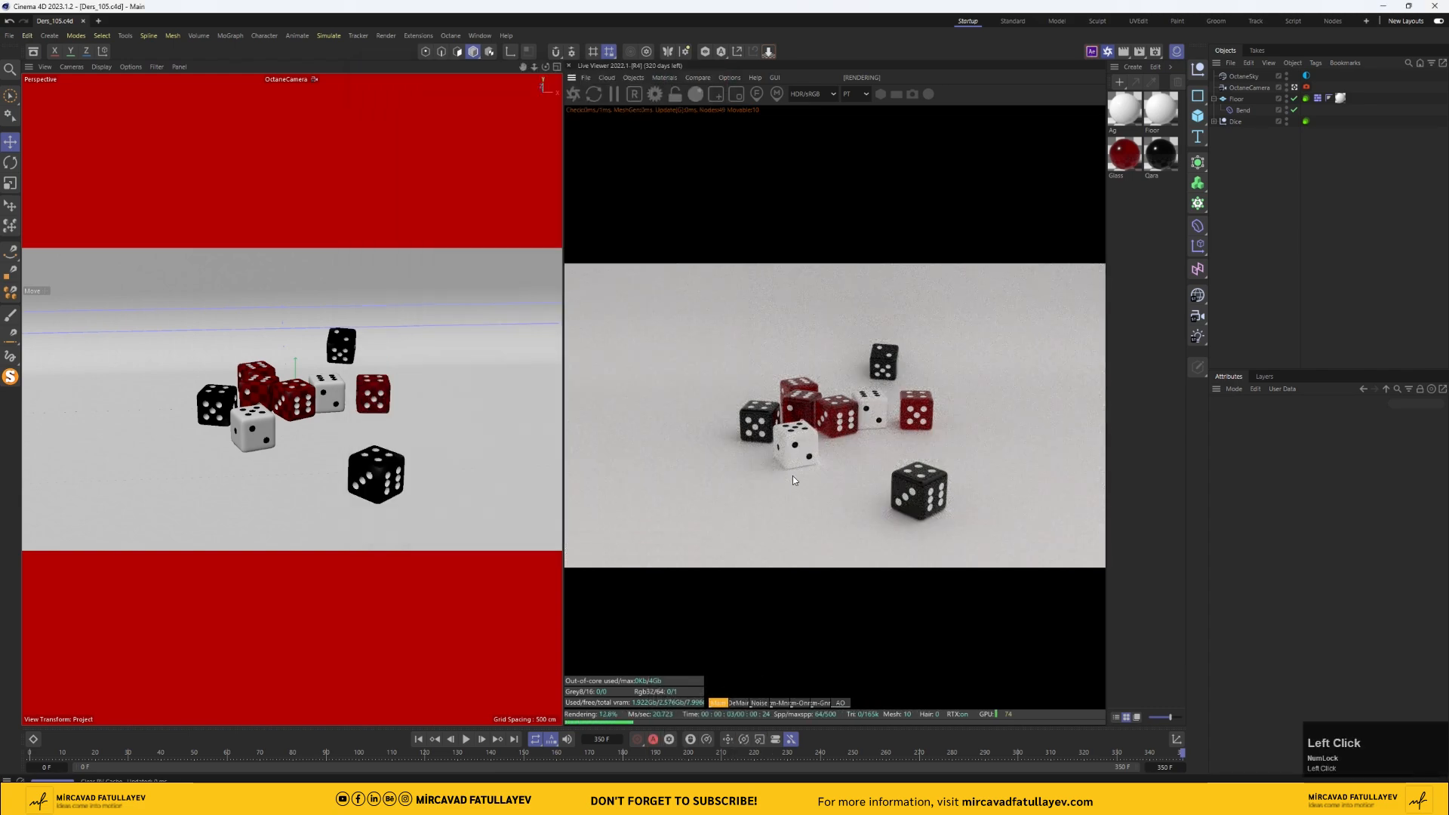
# - Preview the main, denoised, noise, Cryptomatte and AO passes in the Live Viewer
pyautogui.click(745, 703)
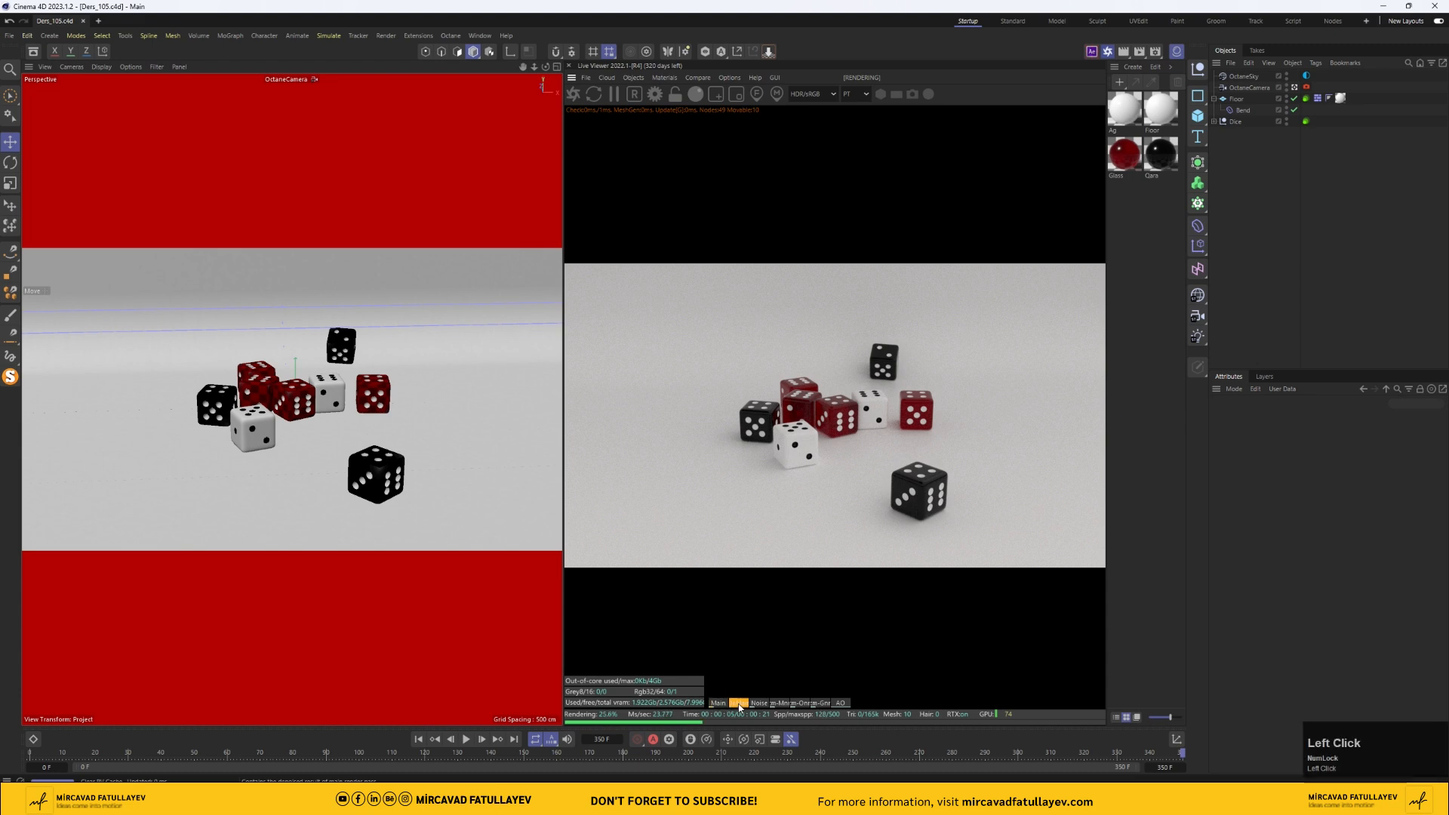
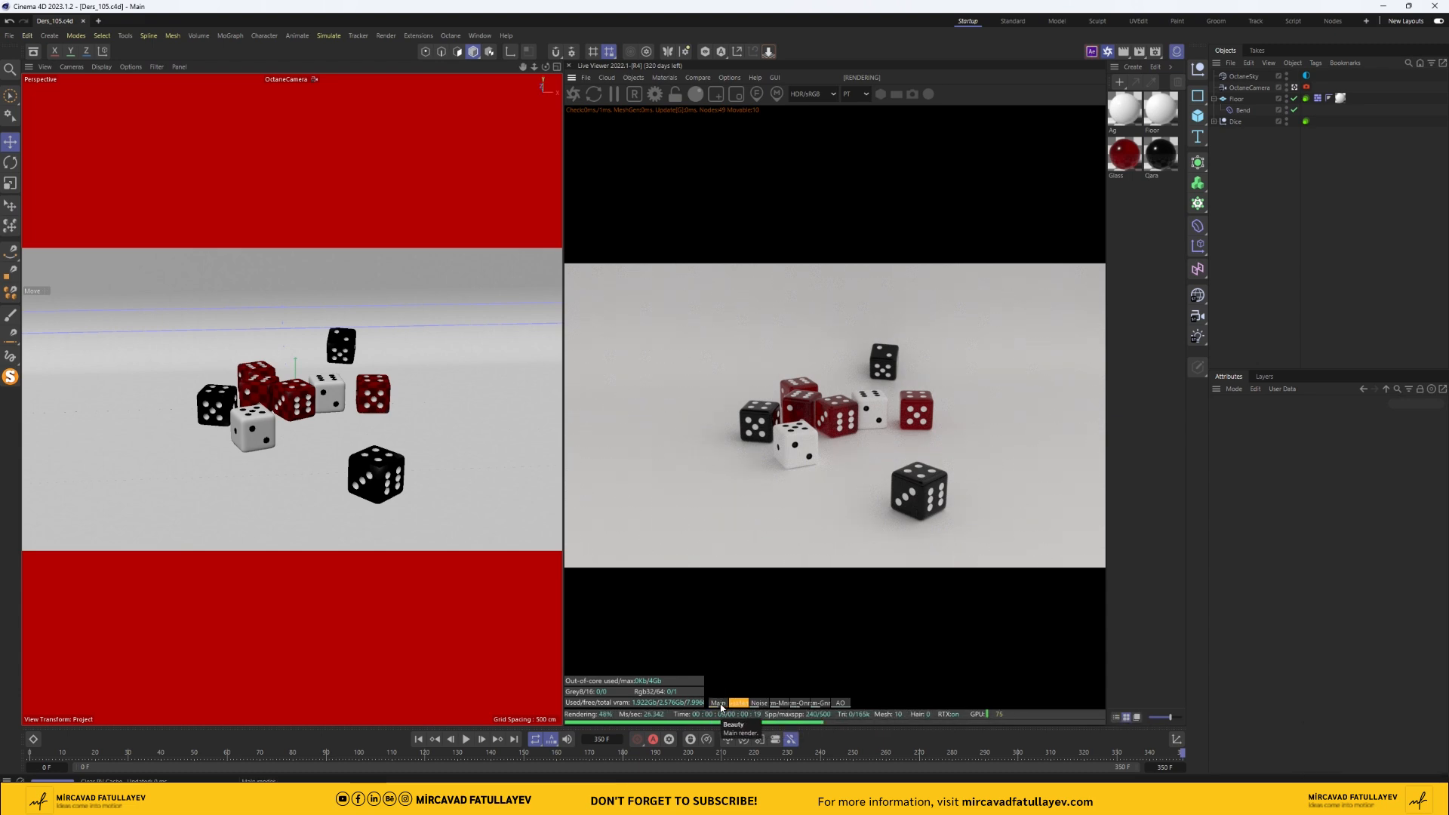
pyautogui.click(719, 703)
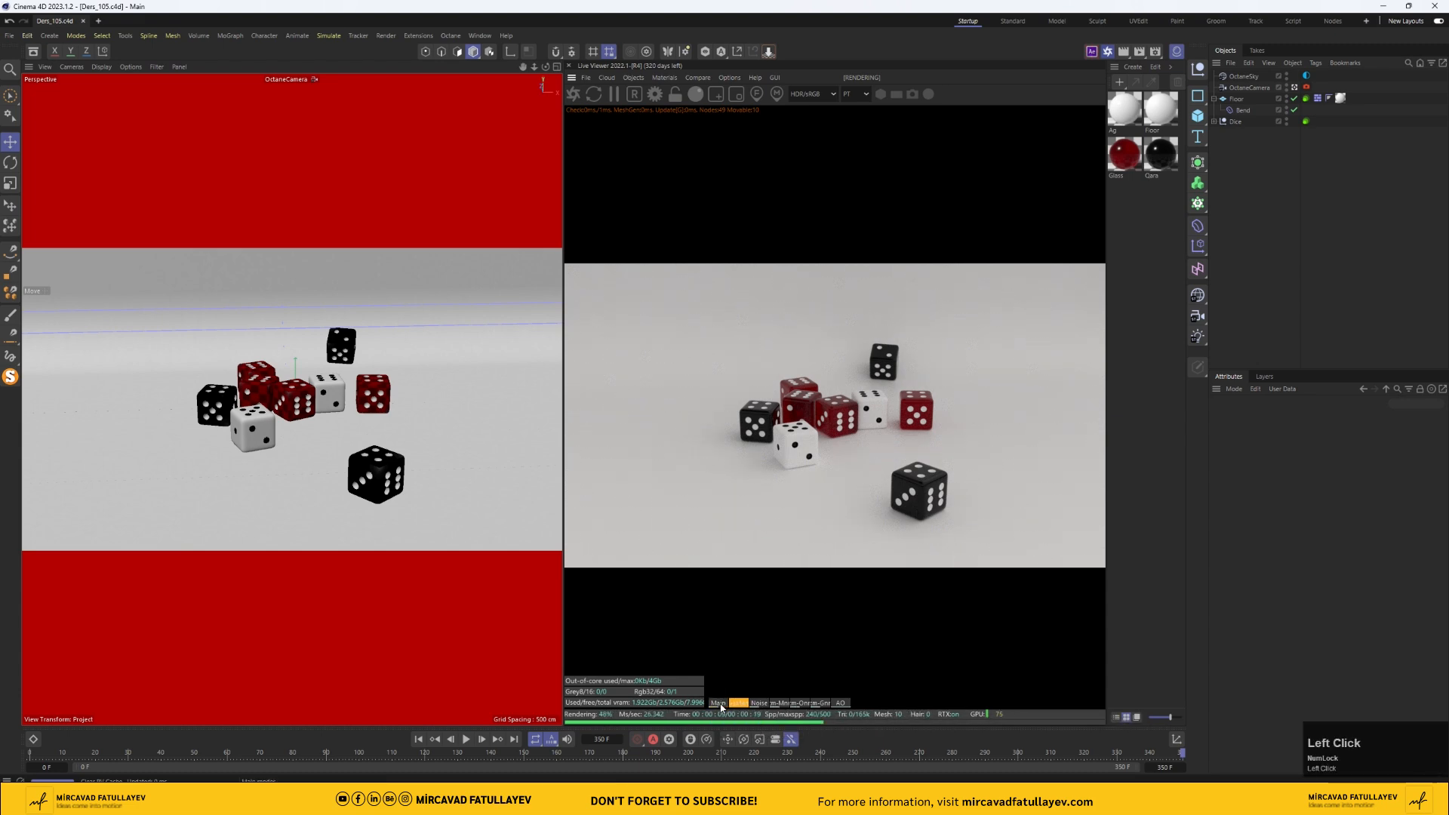
pyautogui.click(777, 703)
pyautogui.click(760, 704)
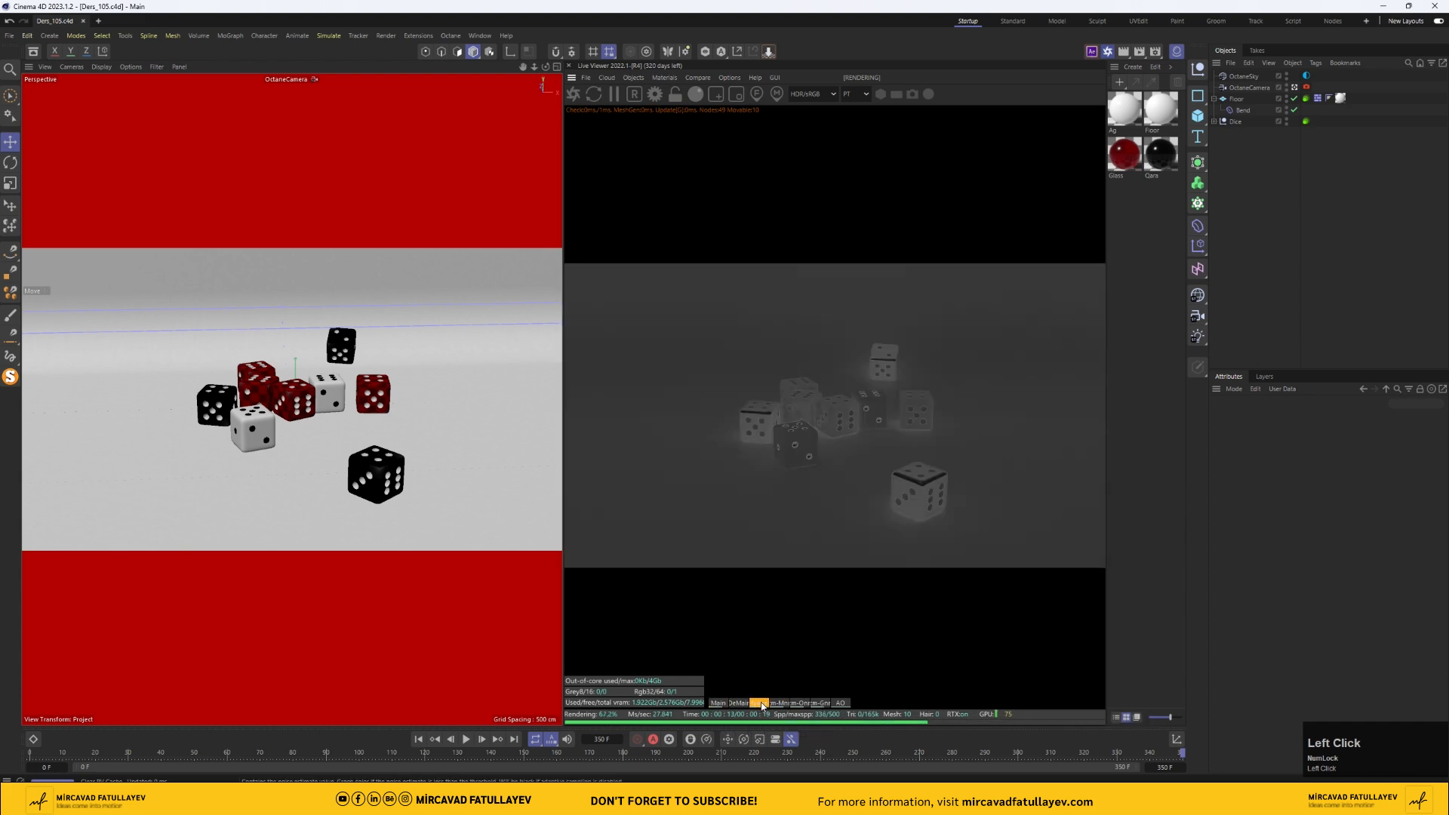
pyautogui.click(798, 703)
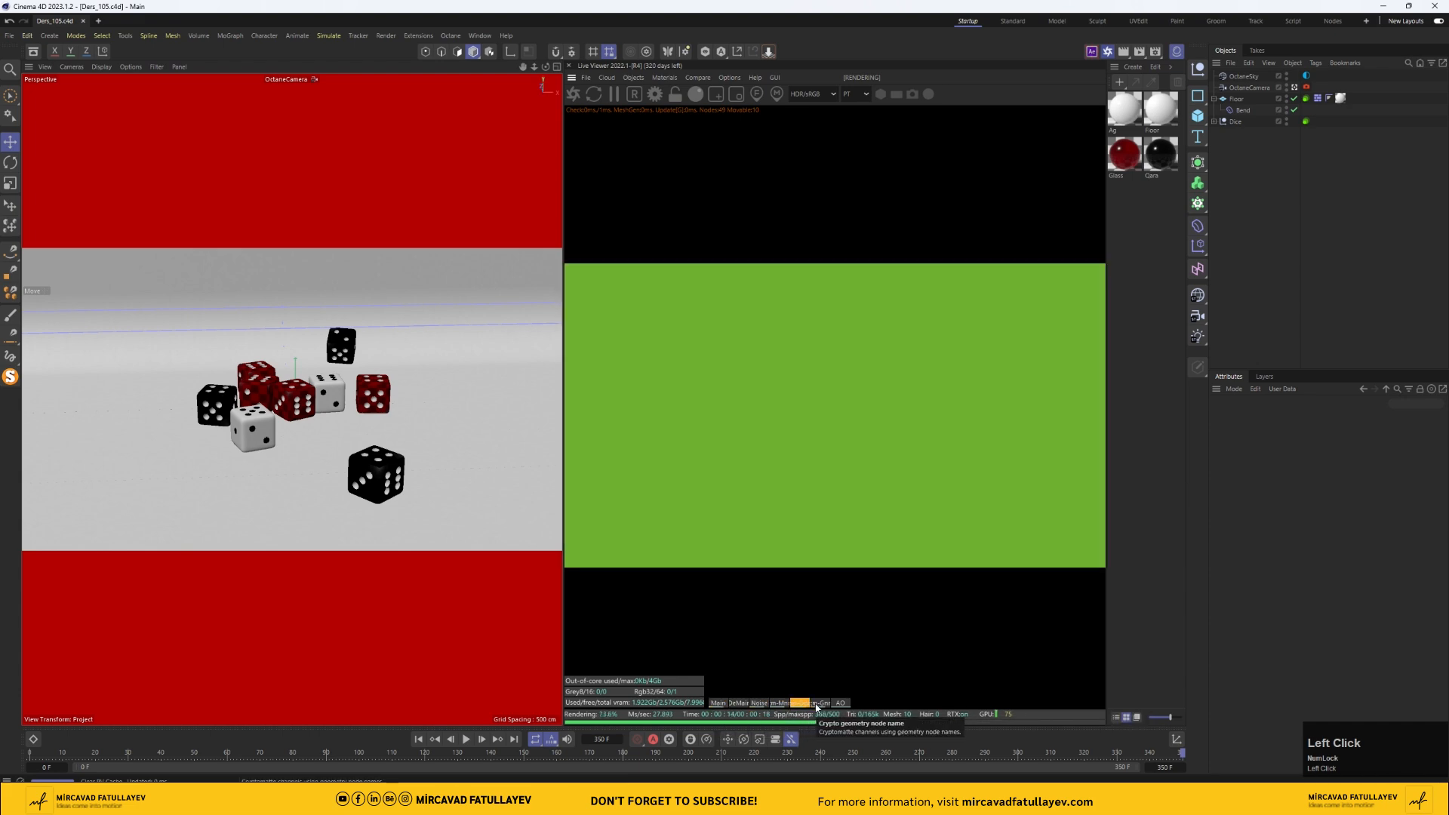
pyautogui.click(817, 704)
pyautogui.click(840, 704)
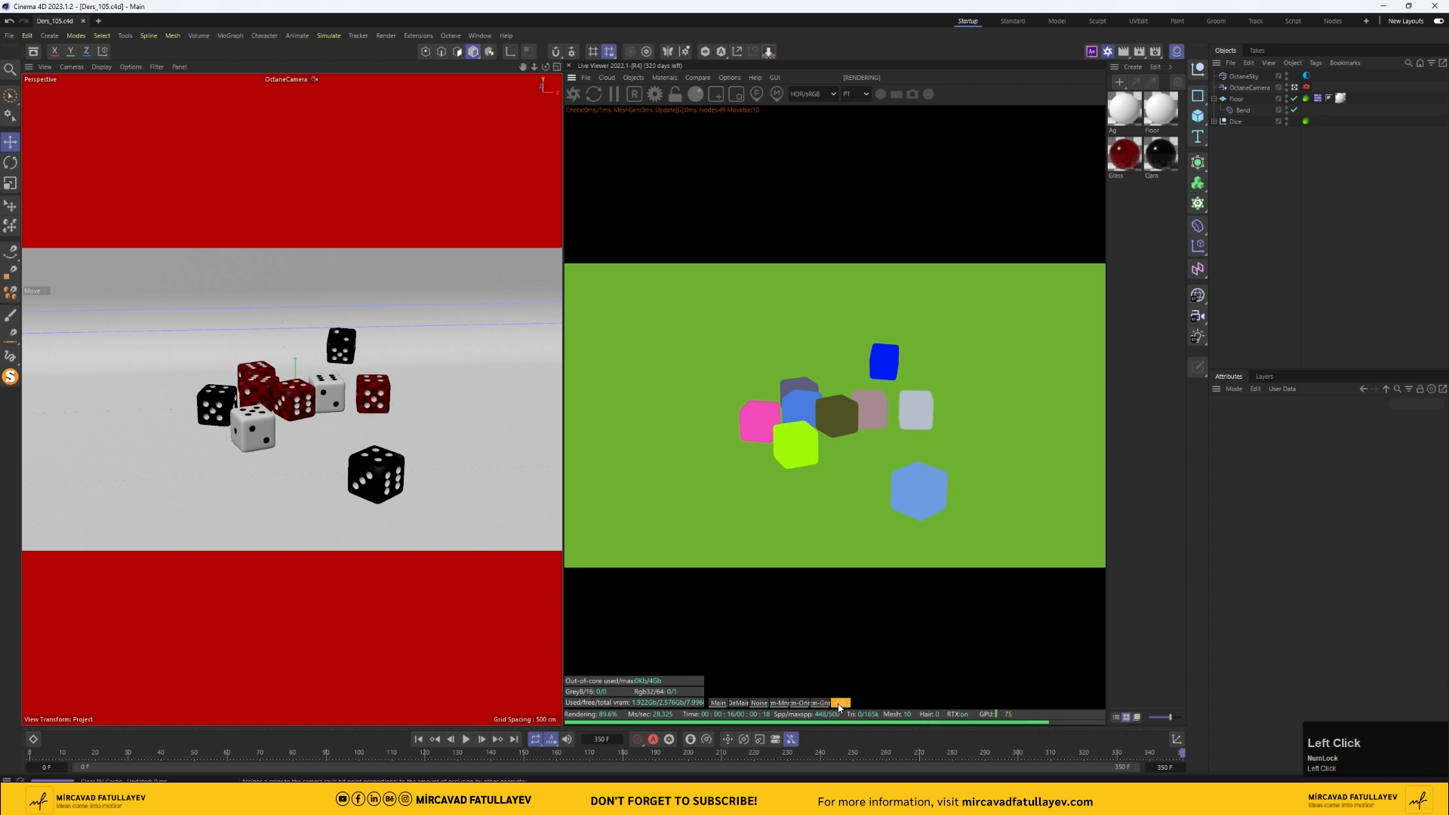
pyautogui.click(800, 703)
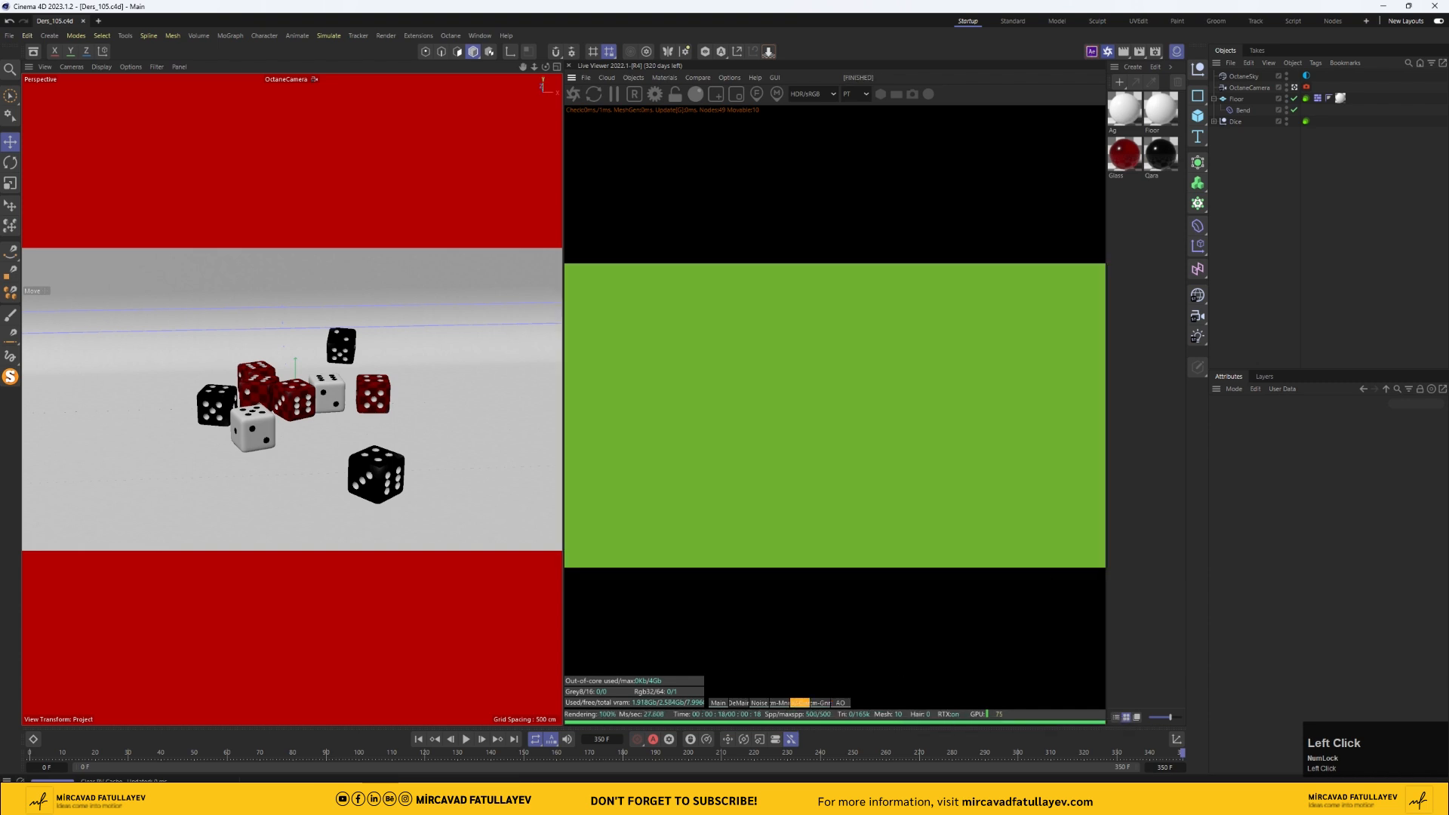
# - Inspect the Dice object tag's object layer settings and compare the Cryptomatte passes again in the Live Viewer
pyautogui.click(1306, 121)
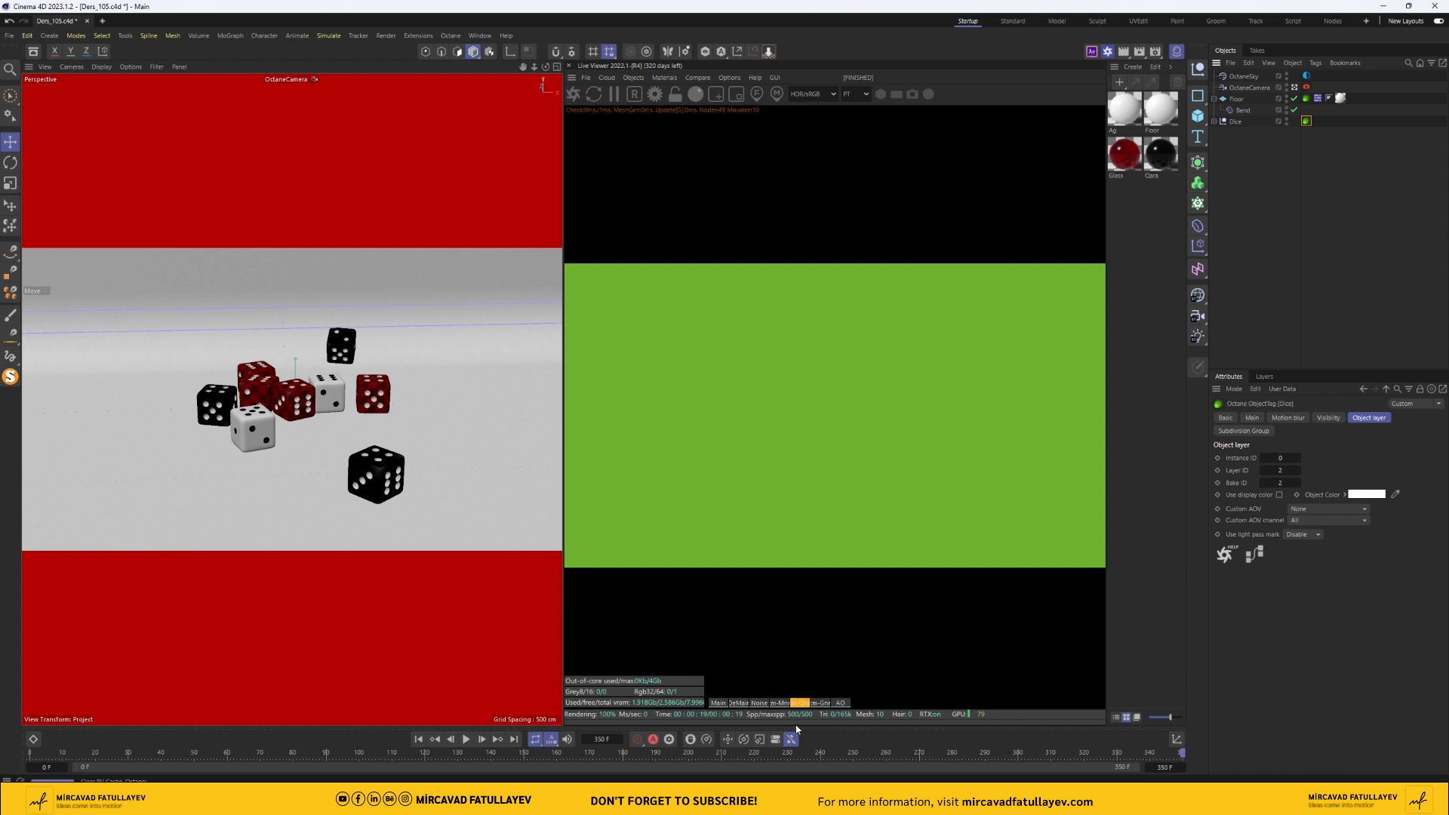
pyautogui.click(820, 703)
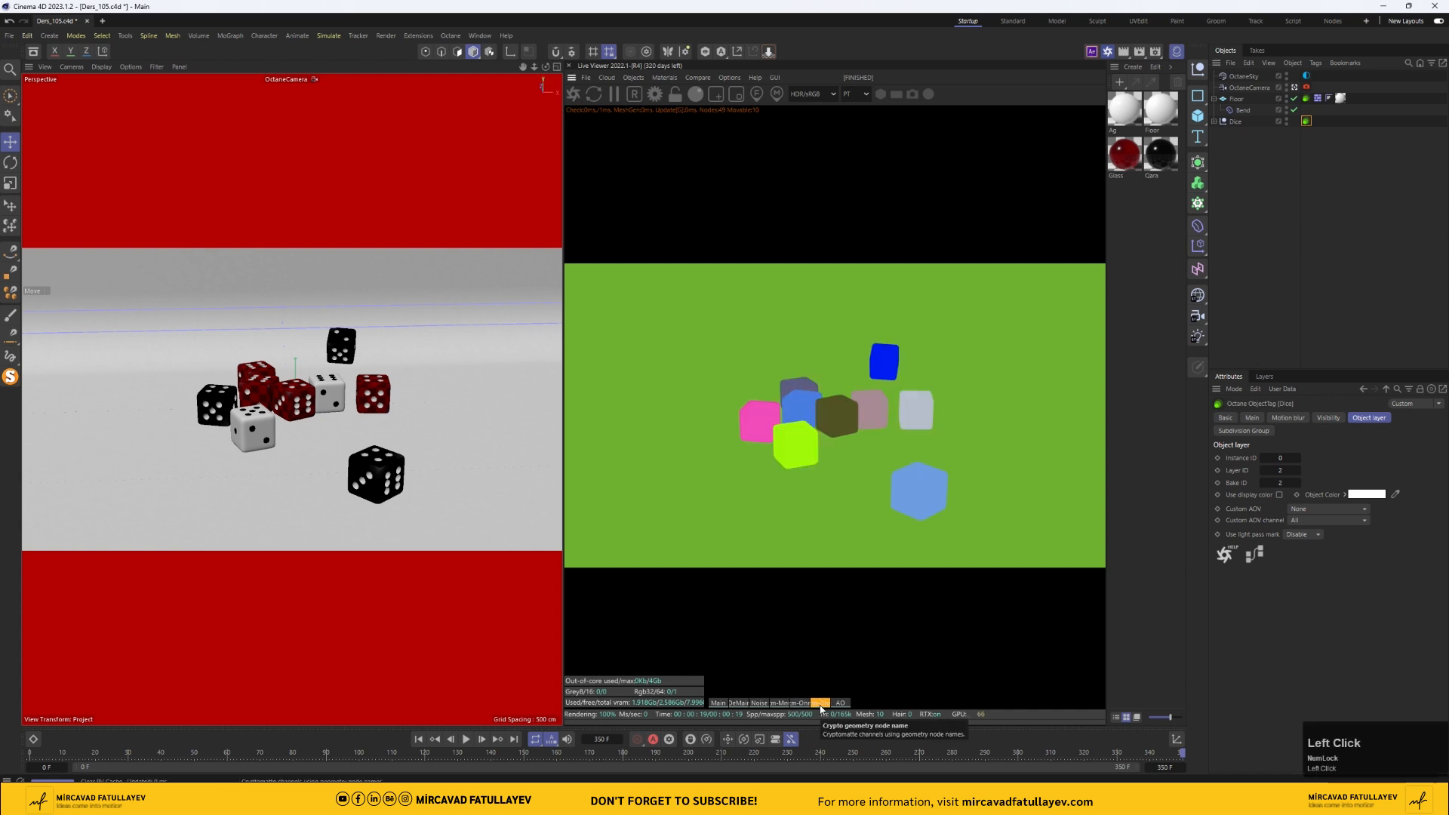
pyautogui.click(838, 704)
pyautogui.click(780, 704)
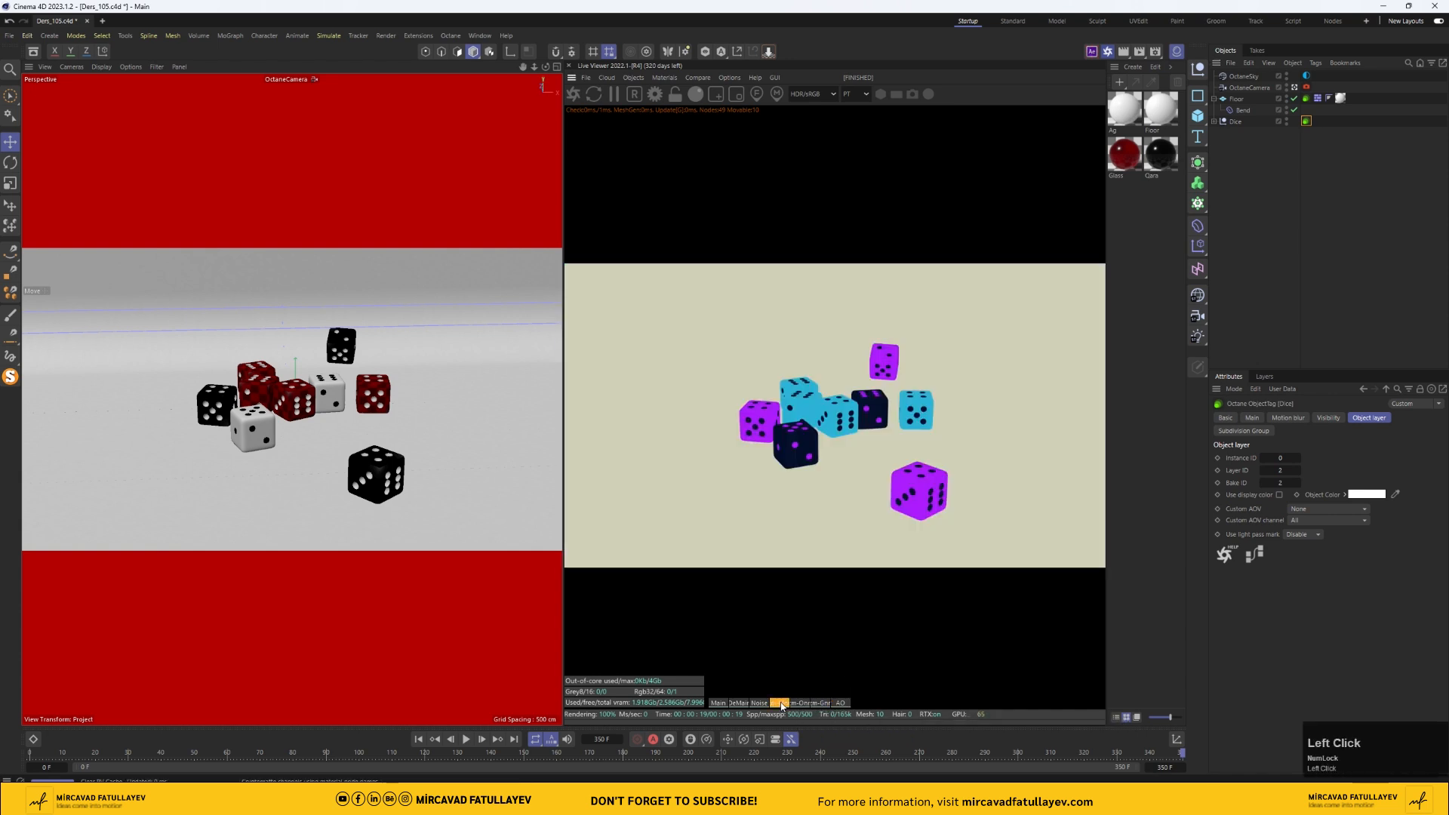
pyautogui.click(760, 704)
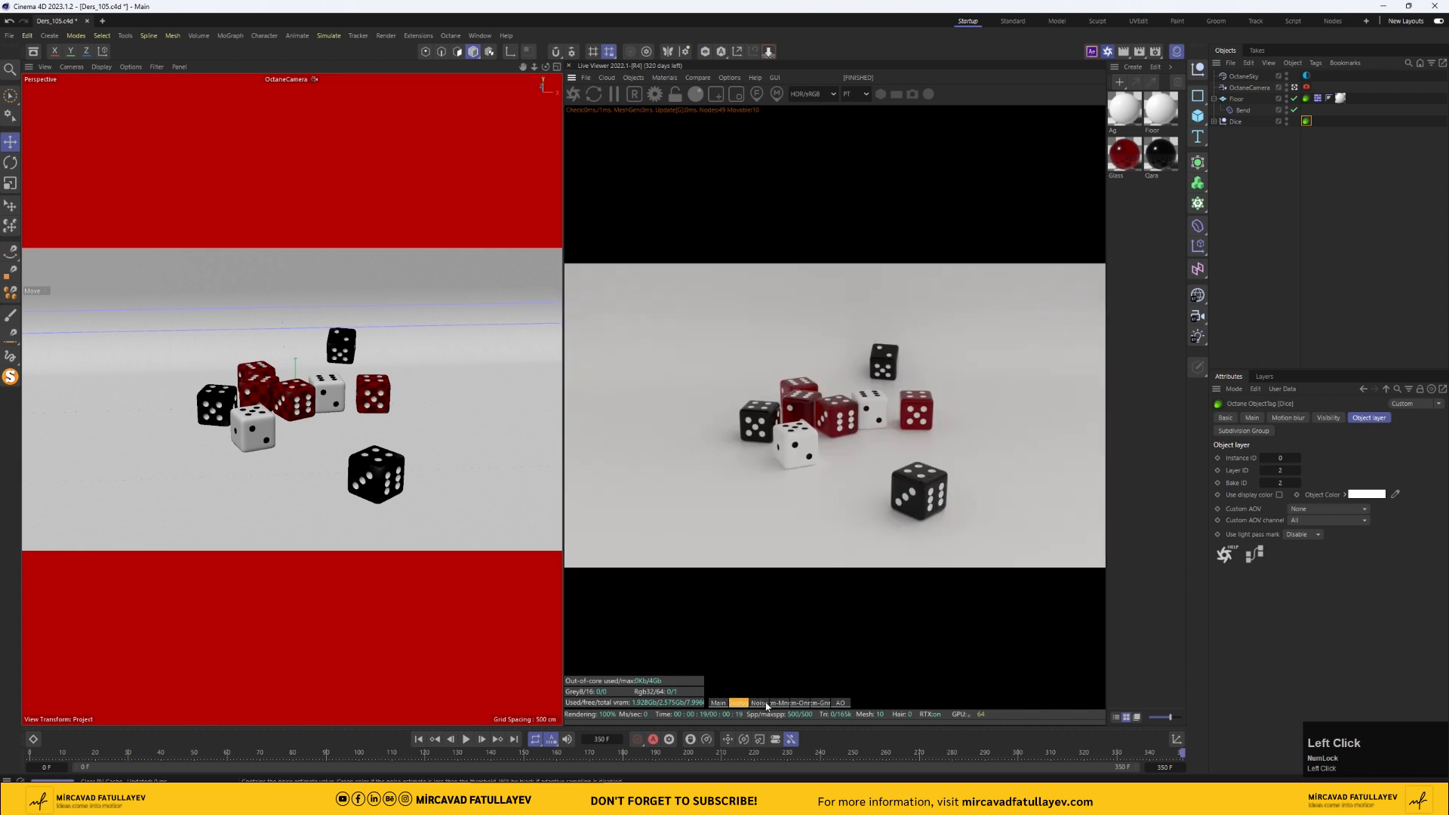
pyautogui.click(800, 704)
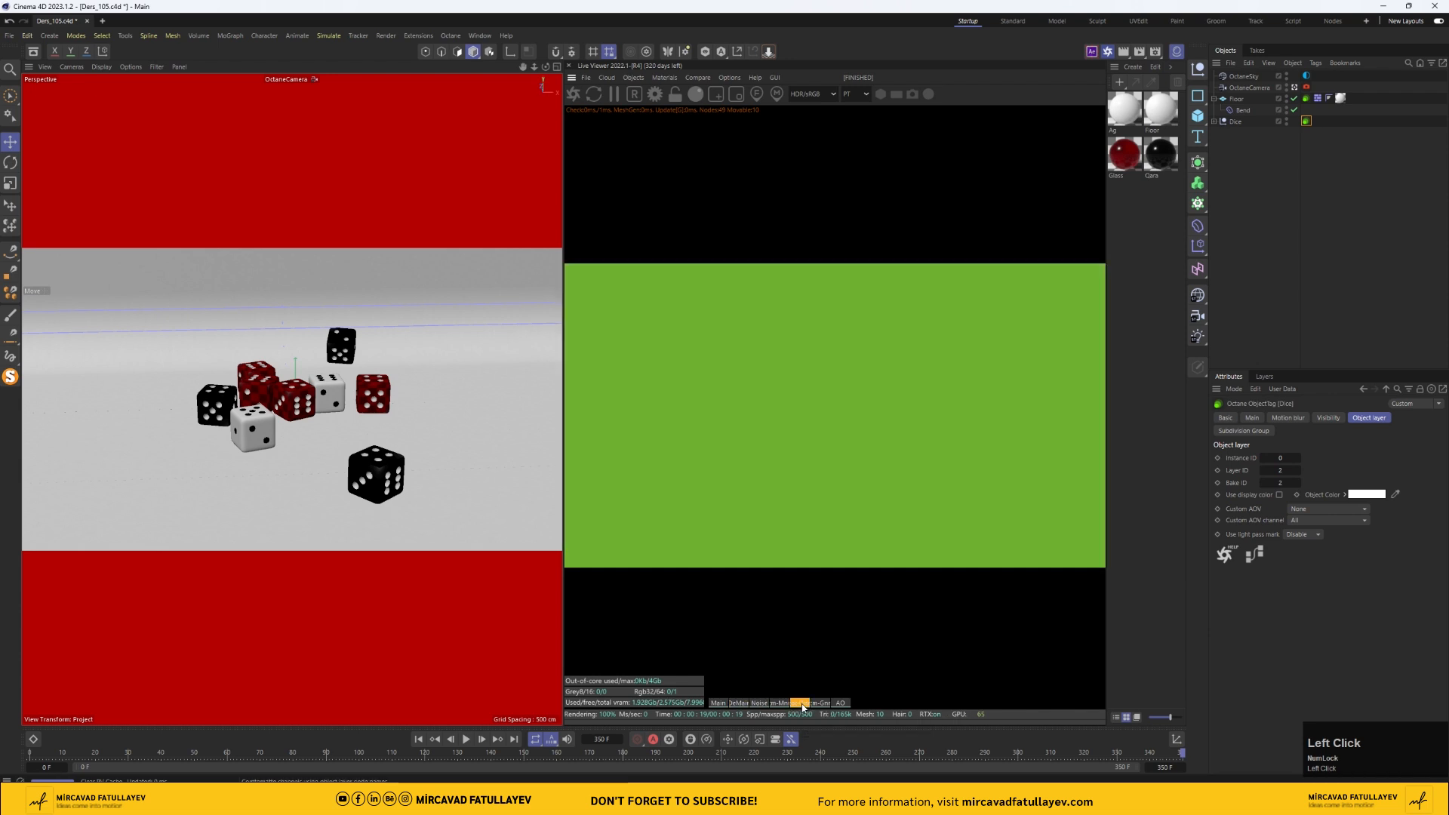
# - Reopen the Octane render AOV manager and review the crypto type options for the Object node name pass
pyautogui.click(1155, 53)
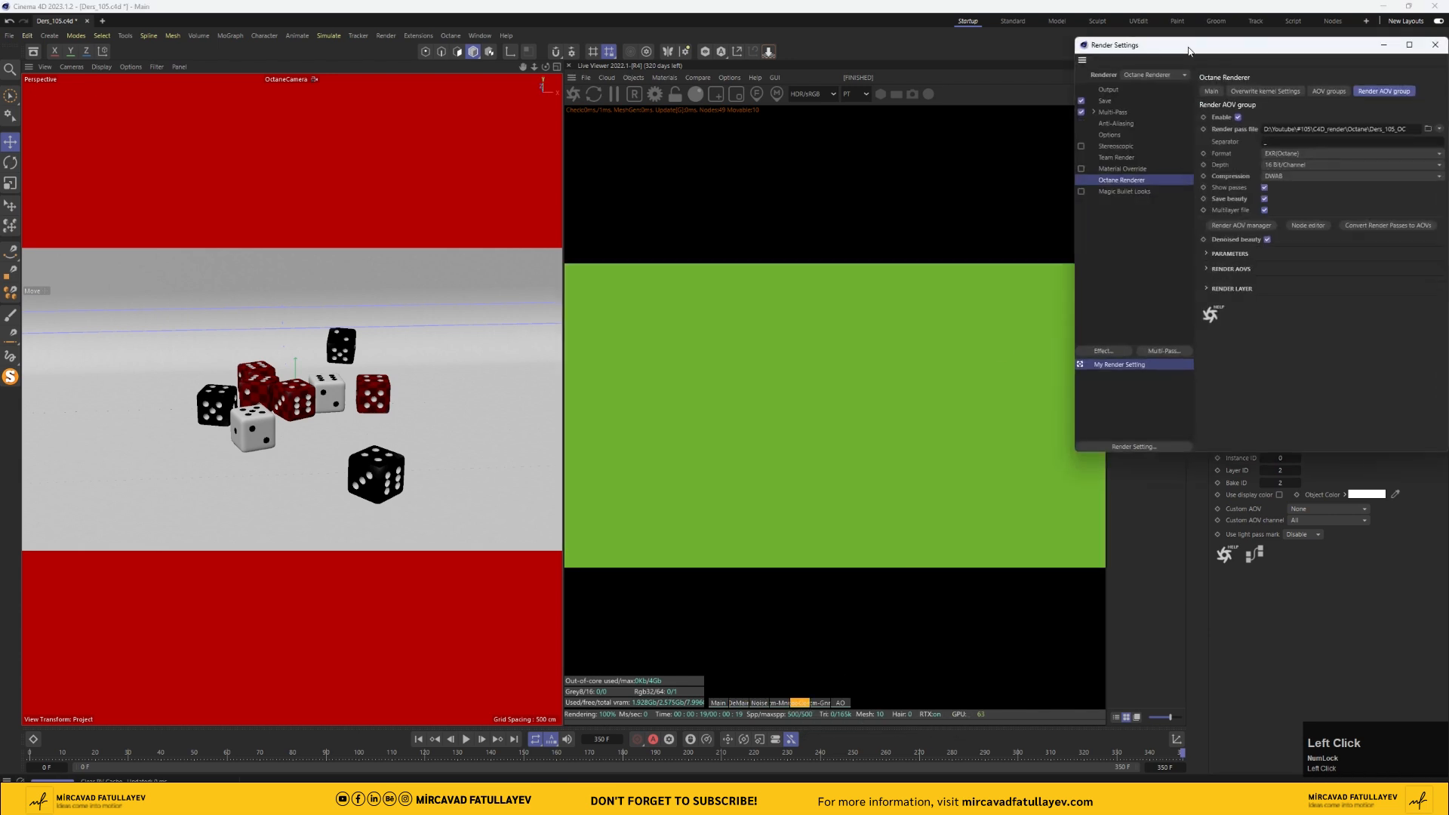
pyautogui.moveTo(1200, 40); pyautogui.dragTo(317, 42)
pyautogui.click(347, 223)
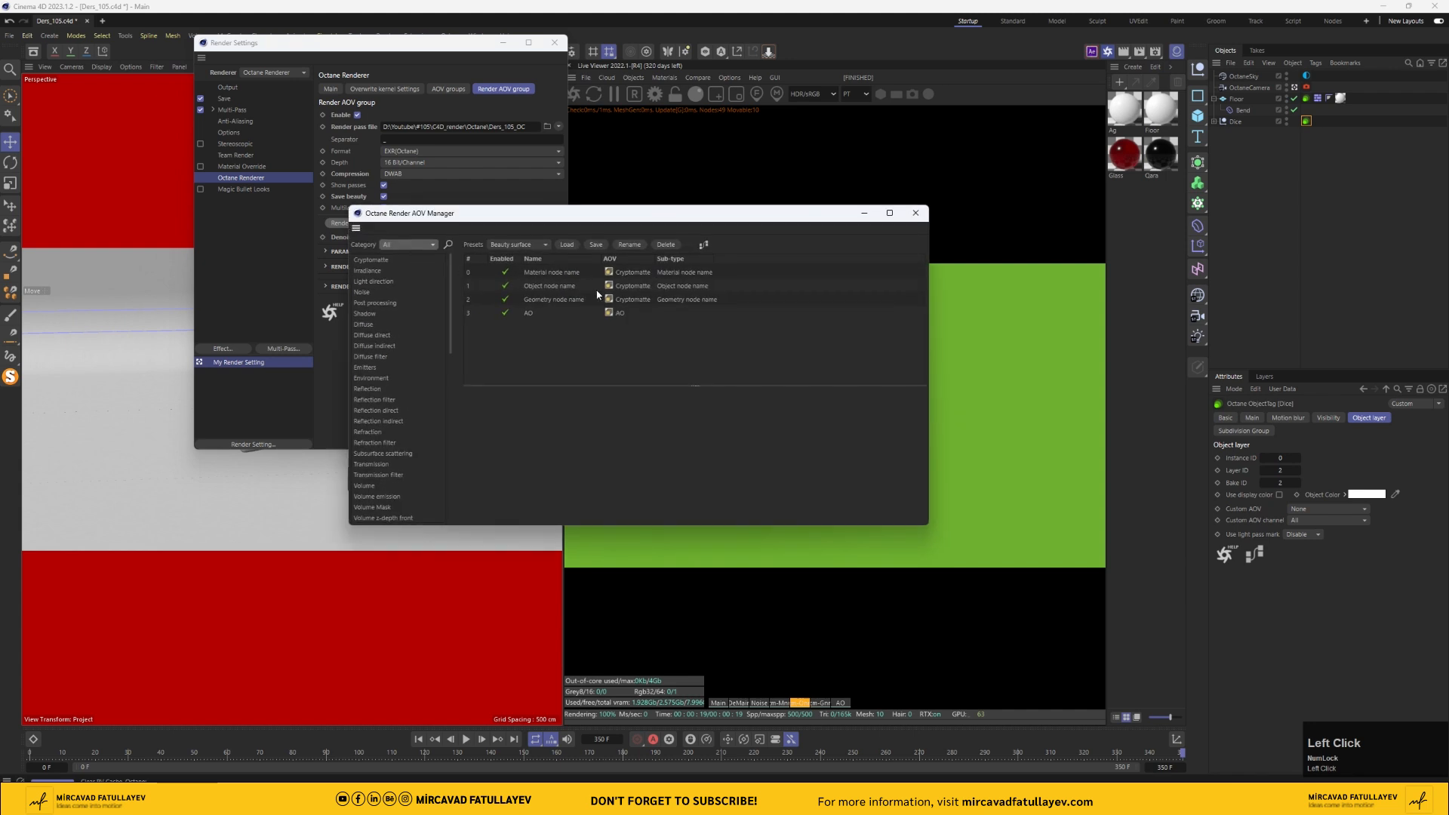
pyautogui.moveTo(683, 223); pyautogui.dragTo(551, 159)
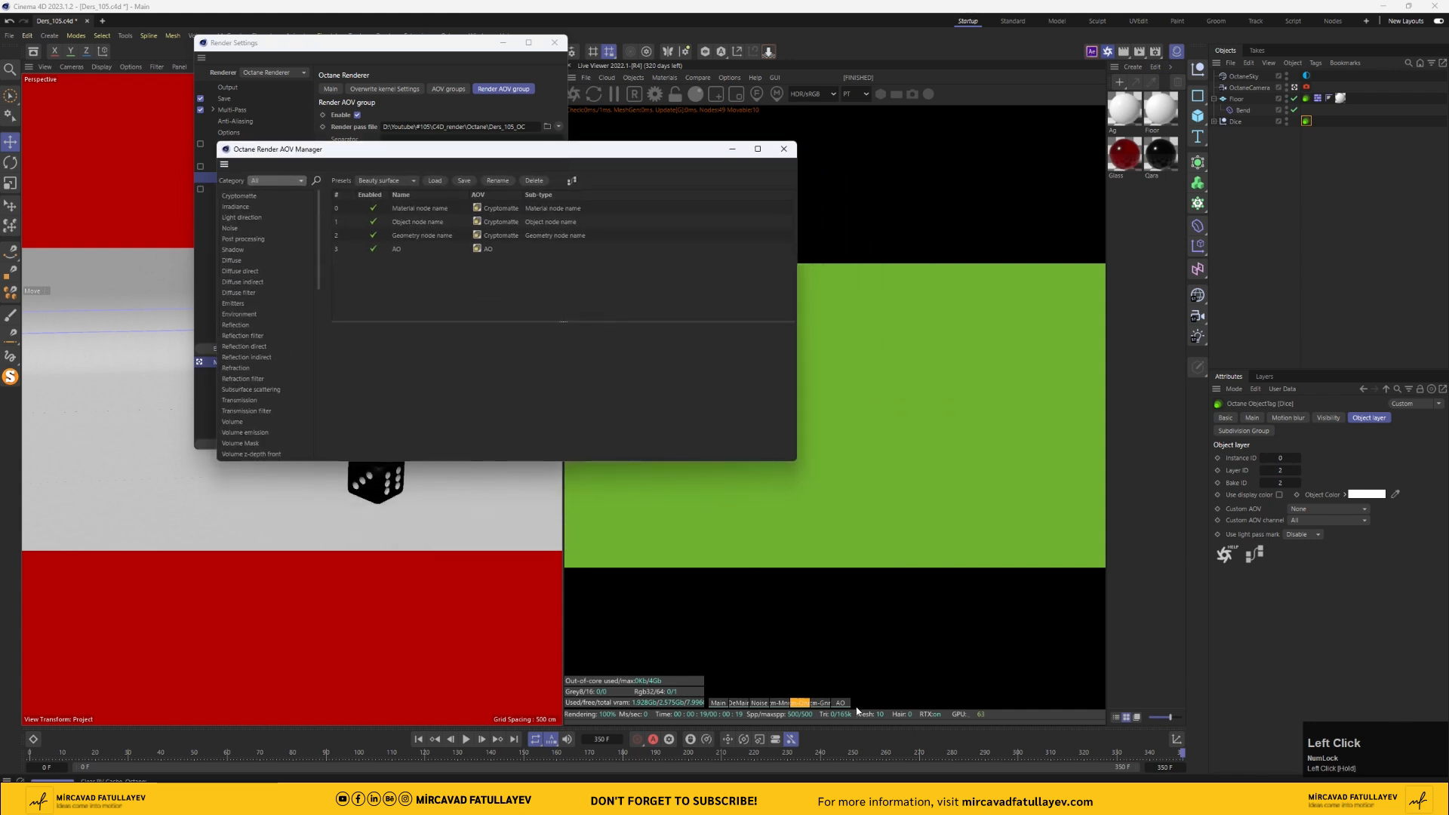
pyautogui.click(522, 224)
pyautogui.click(664, 332)
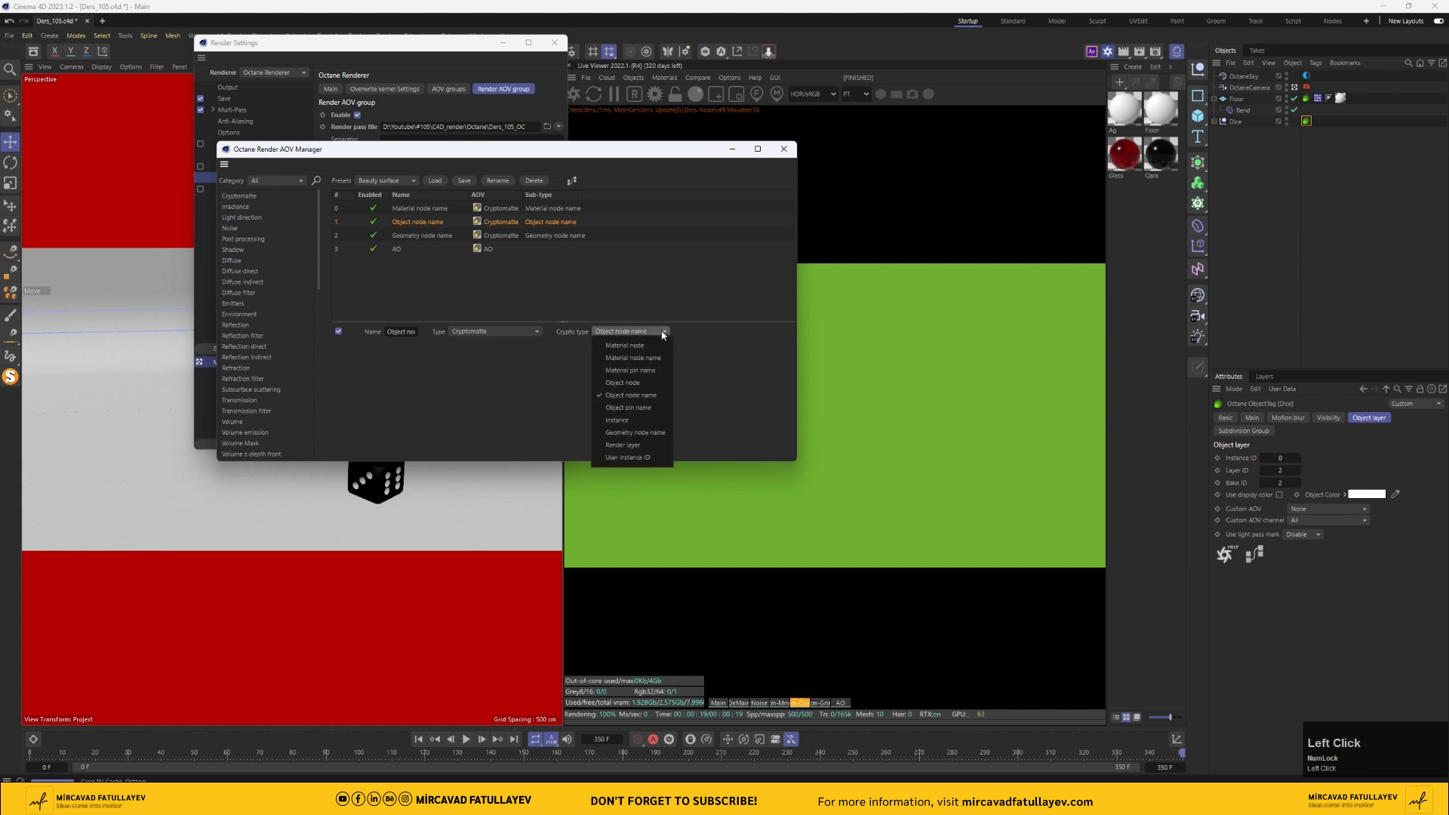
# - Delete the Object node name Cryptomatte pass, check the material pass, and close the AOV manager and render settings
pyautogui.click(522, 223)
pyautogui.press('Delete')
pyautogui.press('Delete')
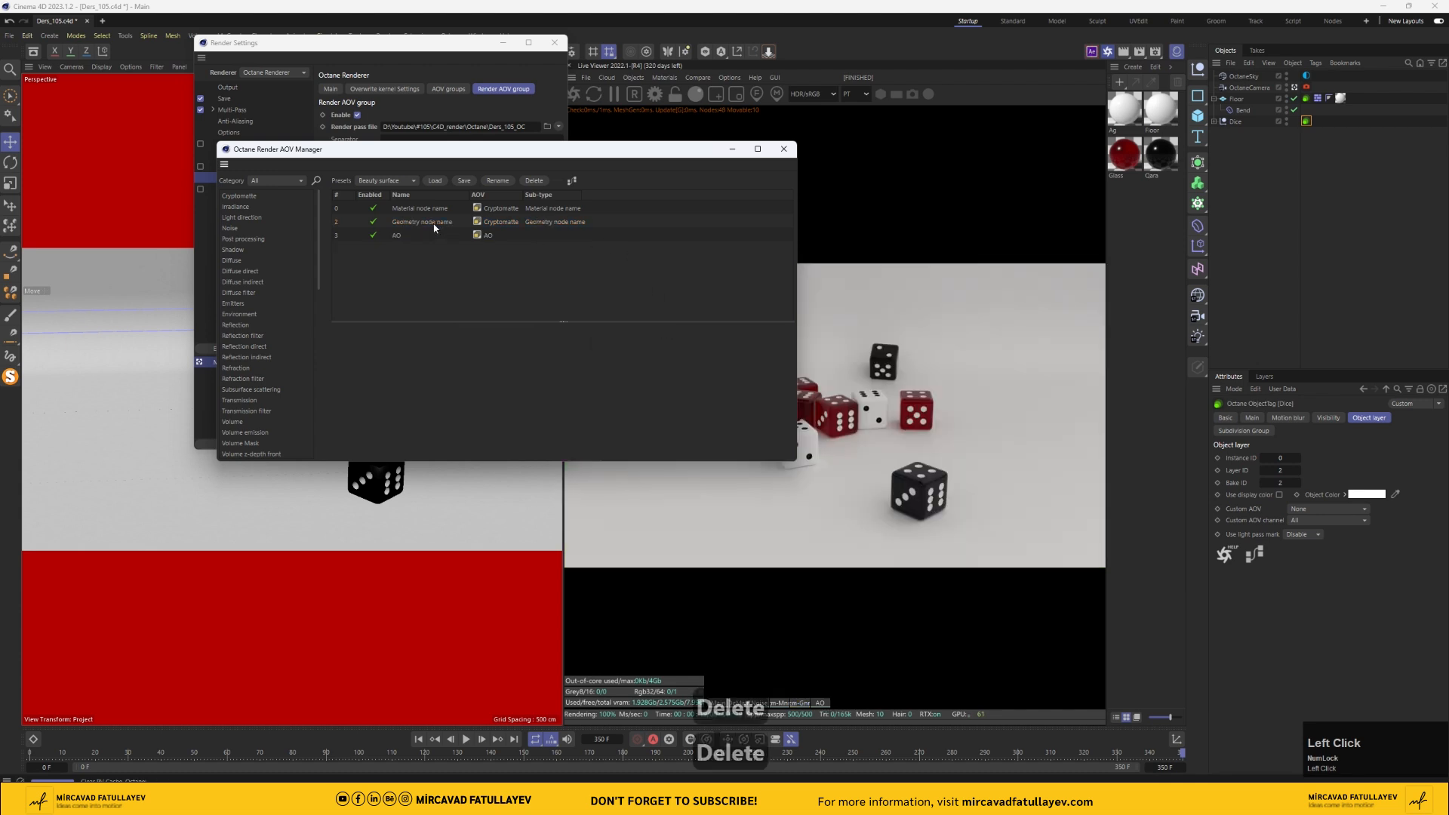
pyautogui.click(785, 704)
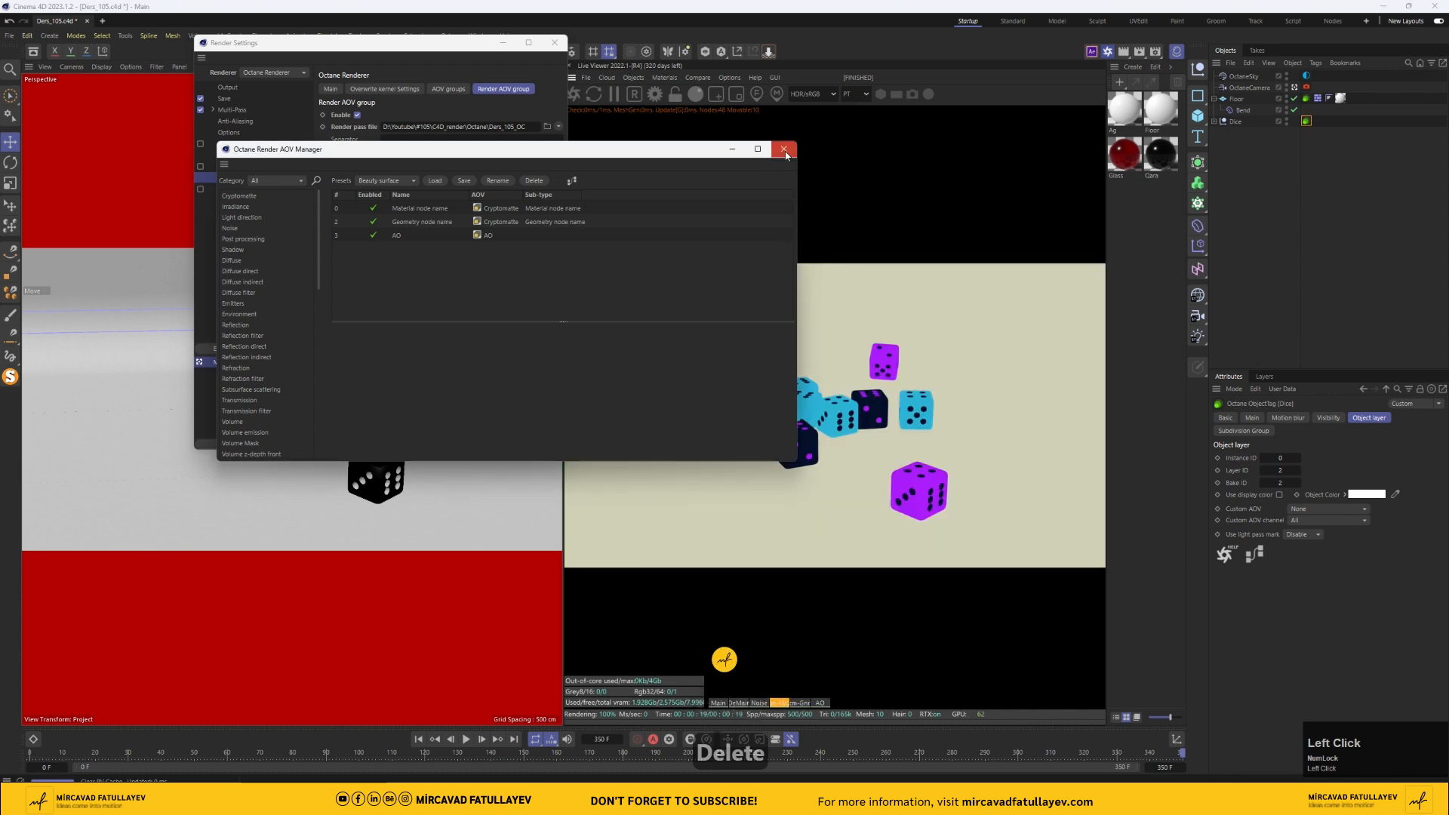
pyautogui.click(784, 148)
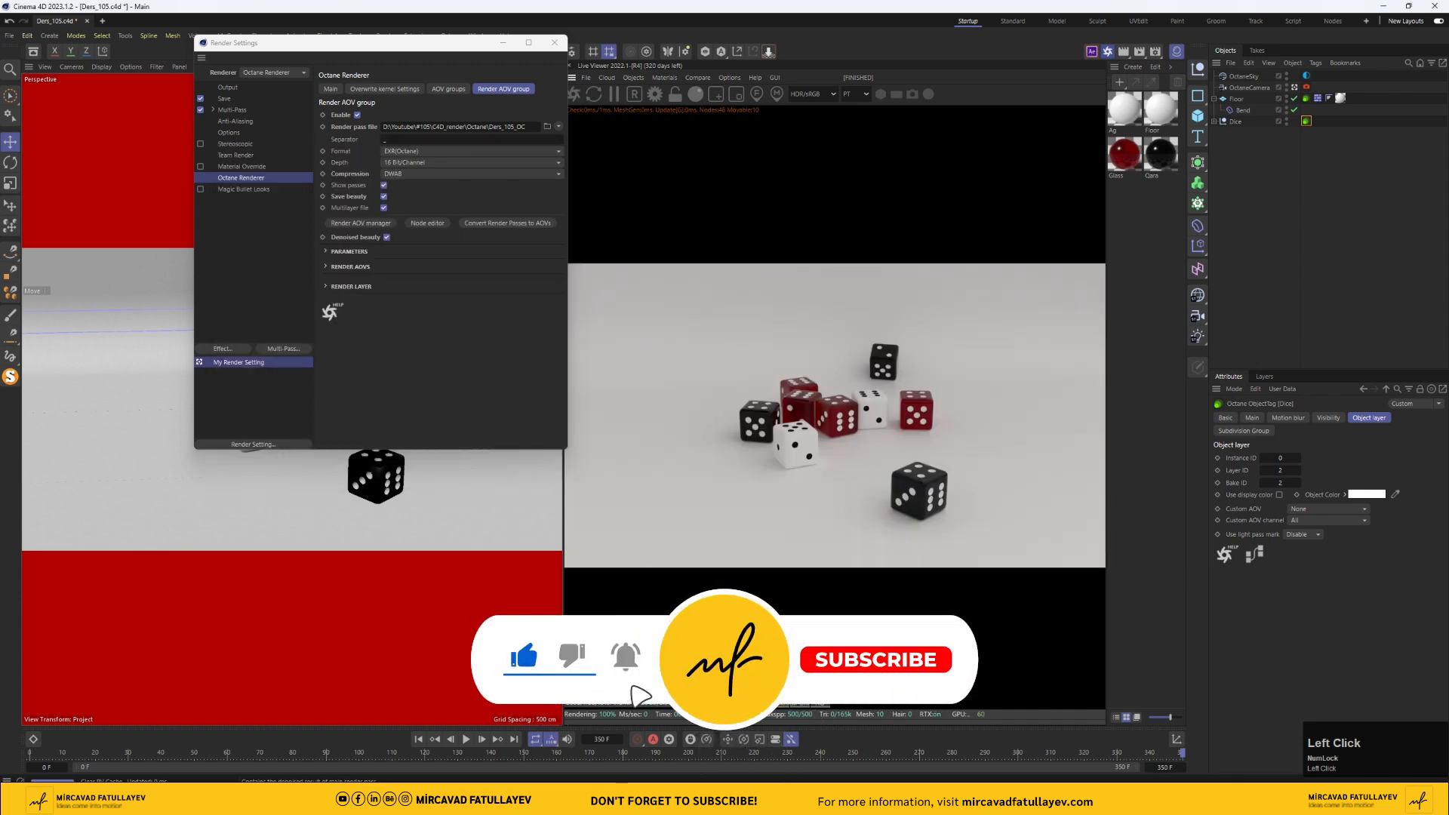
pyautogui.click(555, 43)
# - Save the project and render the animation to the Picture Viewer
pyautogui.hotkey('ctrl', 's')
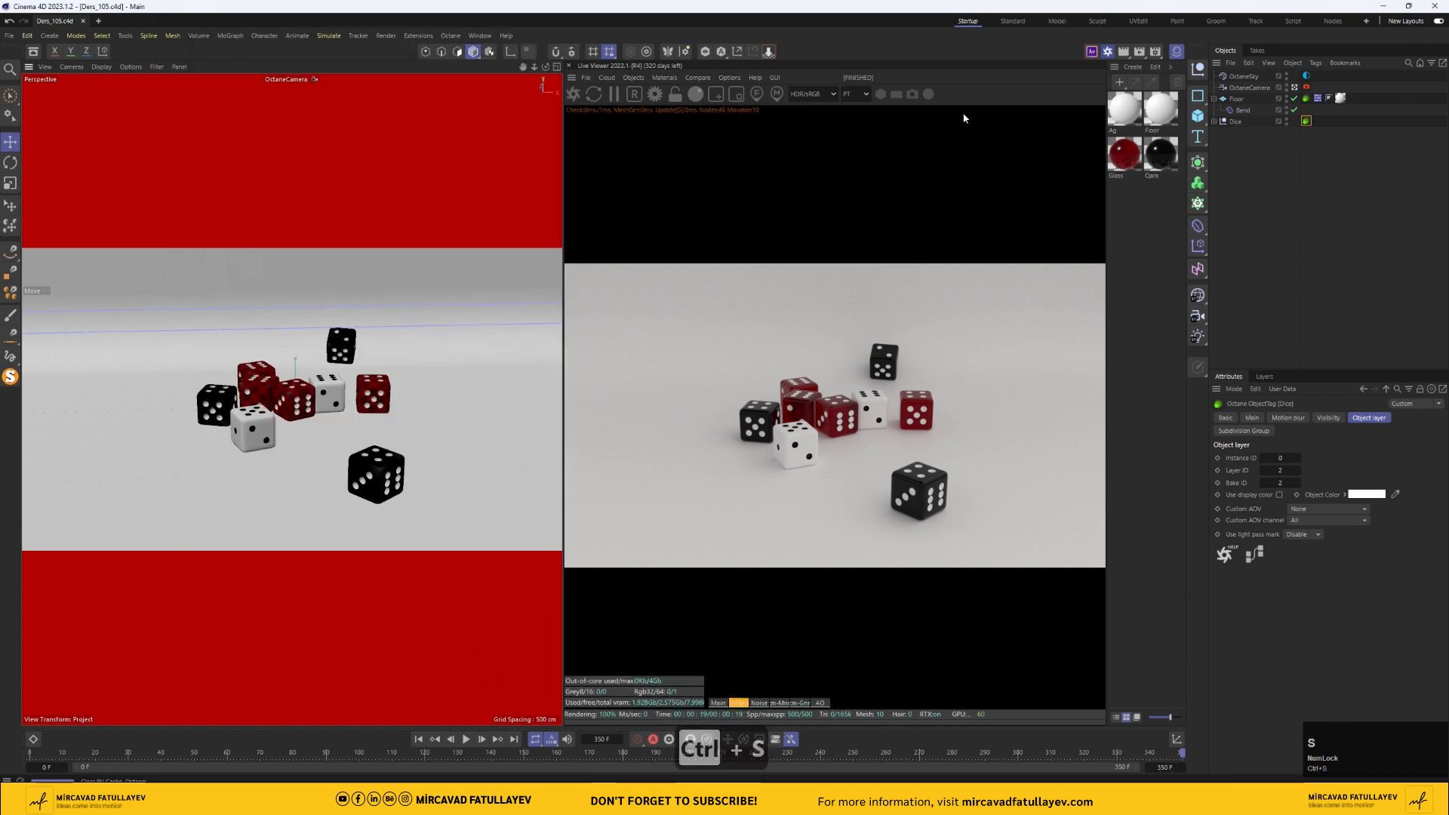
pyautogui.click(1138, 51)
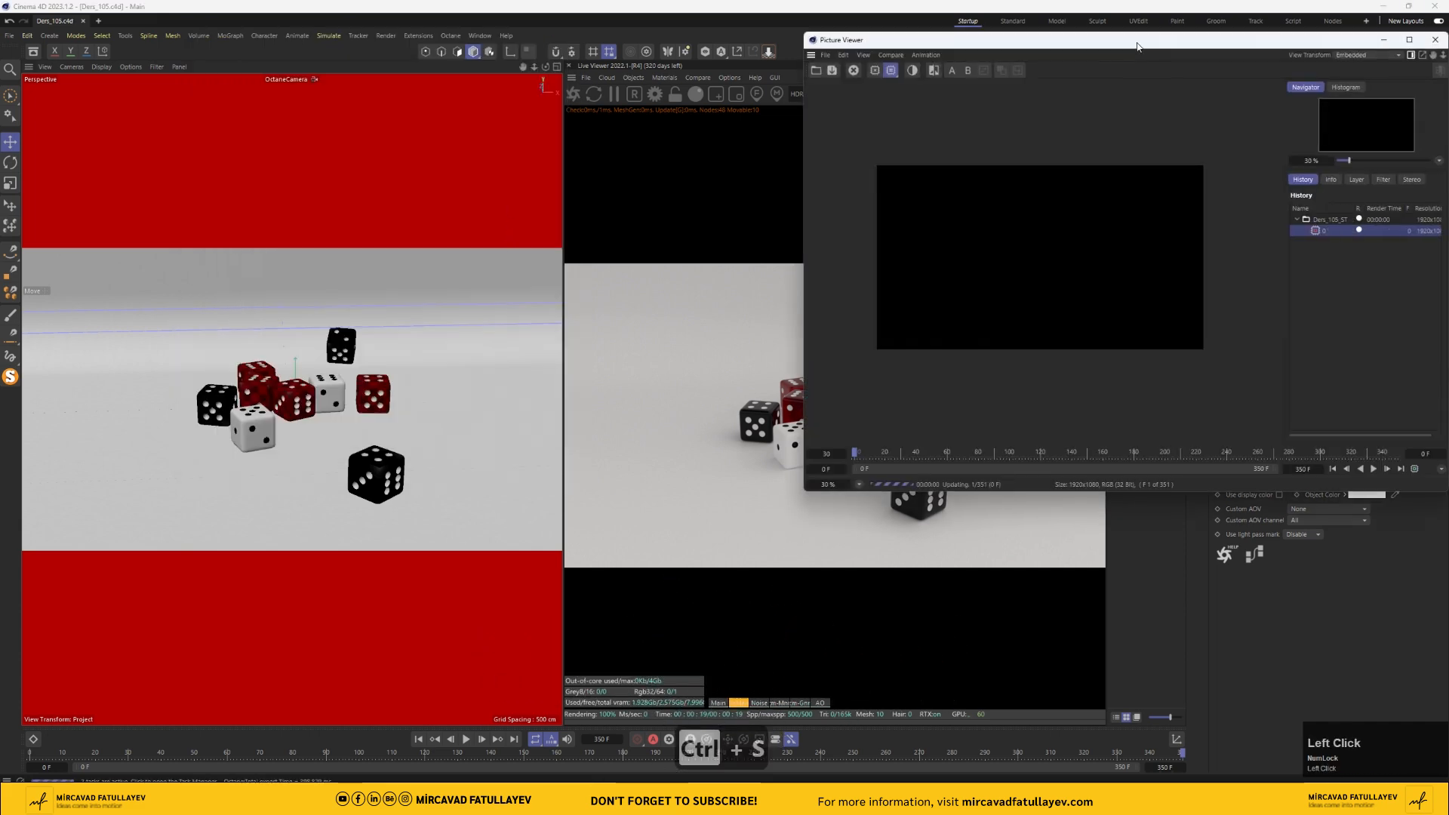
pyautogui.moveTo(1139, 37); pyautogui.dragTo(639, 46)
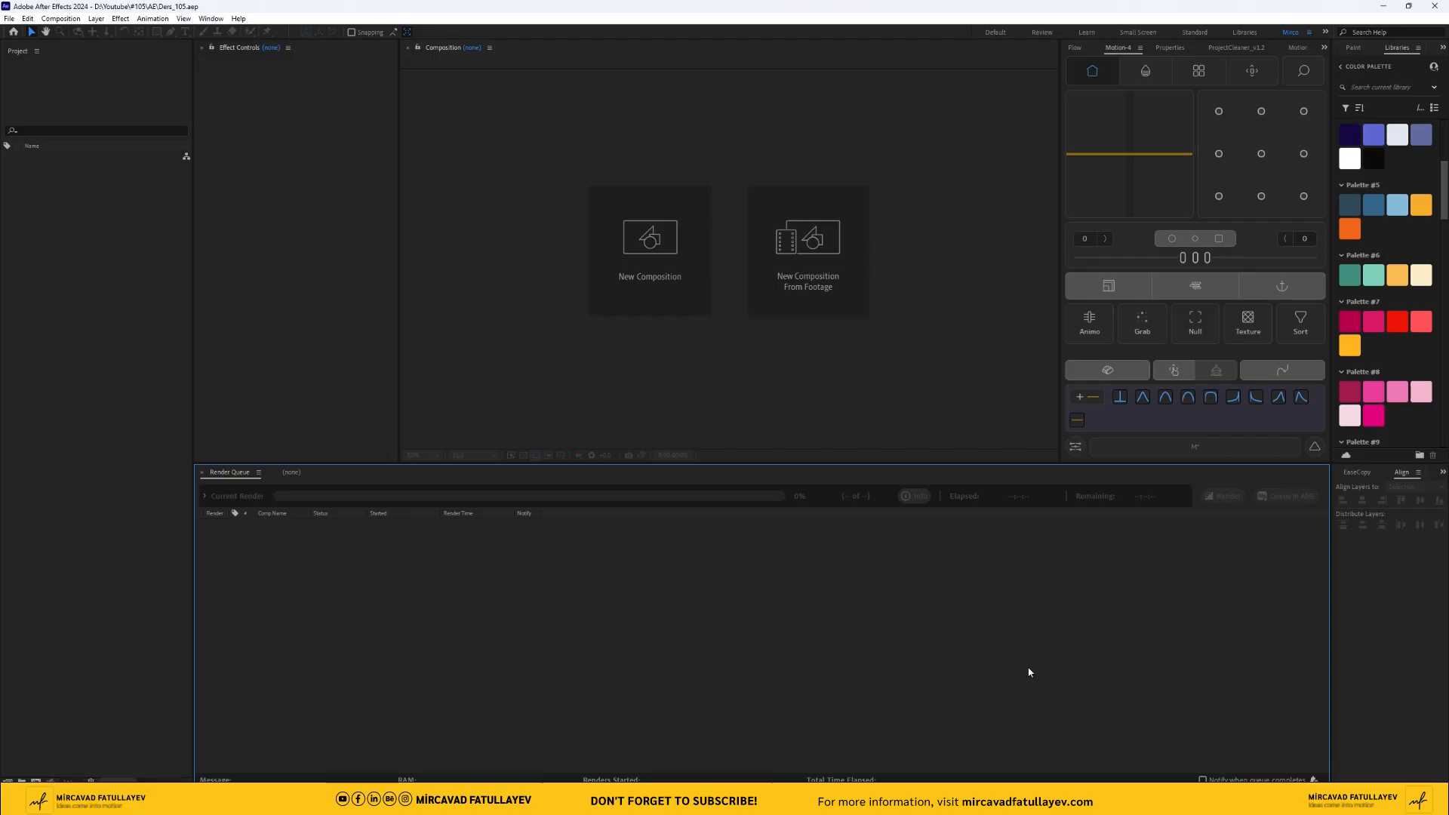
# - Switch to After Effects and import the Ders_105_OC EXR sequence from the Octane folder inside C4D_render
pyautogui.doubleClick(129, 268)
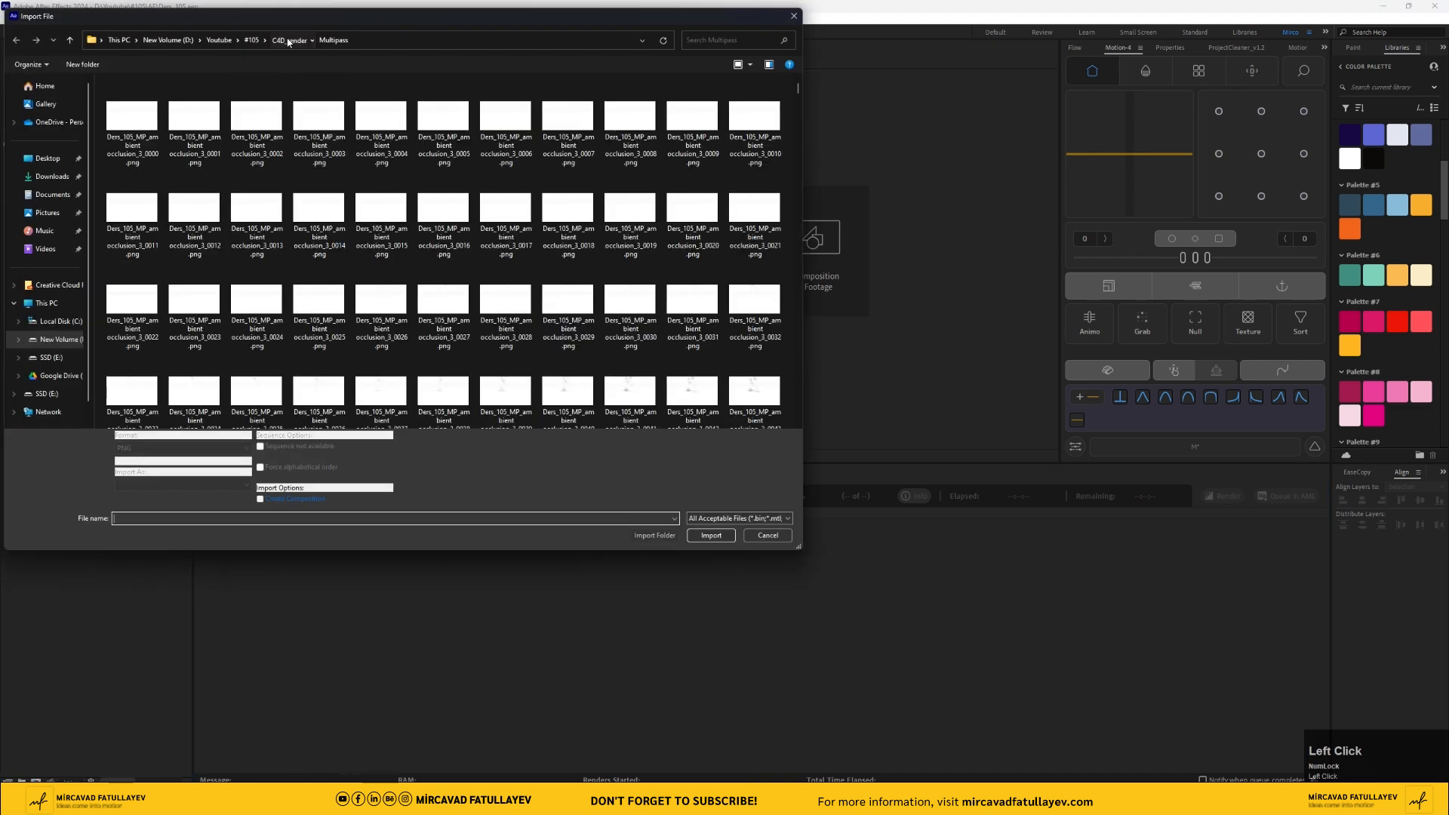
pyautogui.click(288, 40)
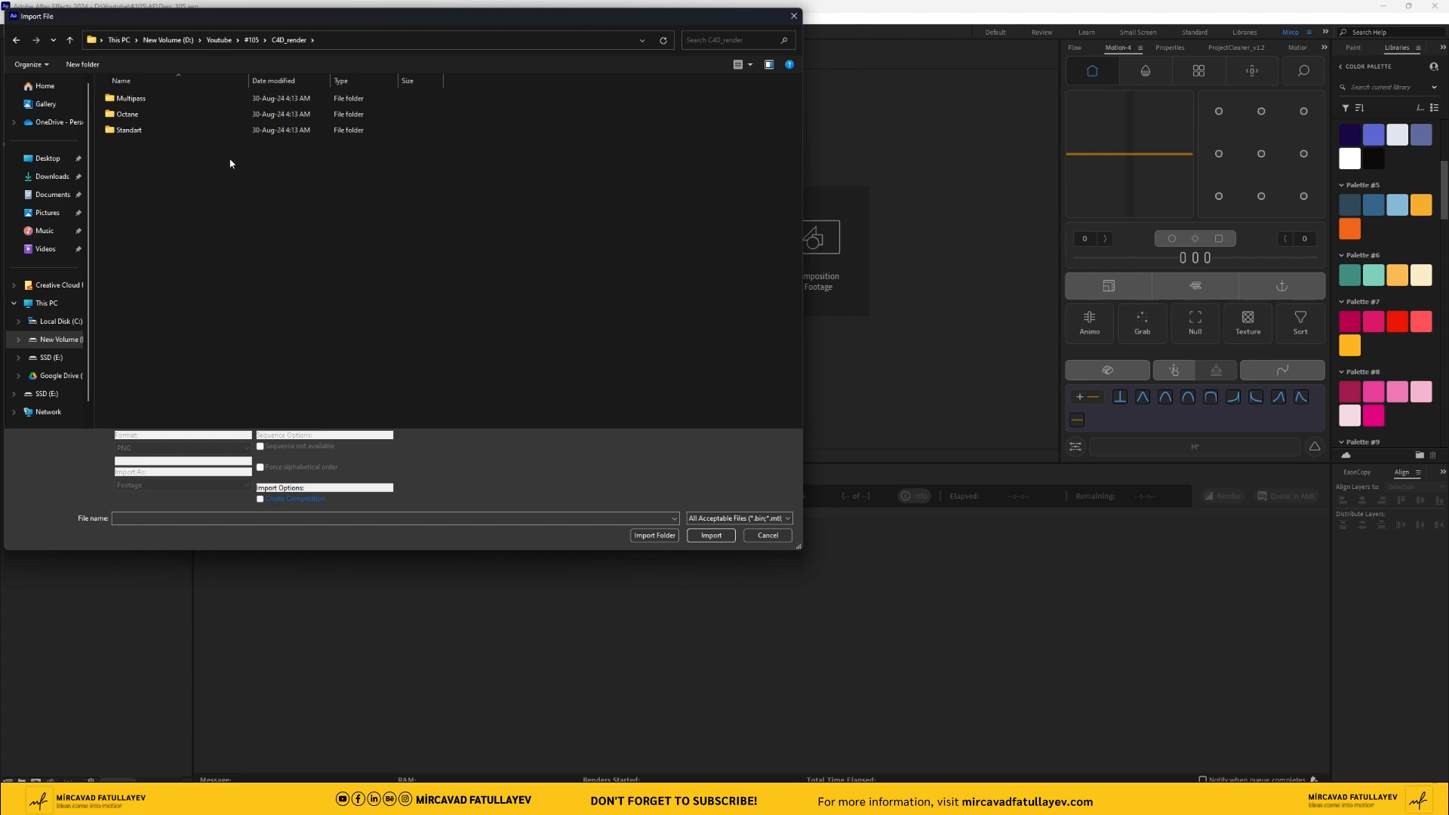
pyautogui.doubleClick(160, 122)
pyautogui.click(147, 117)
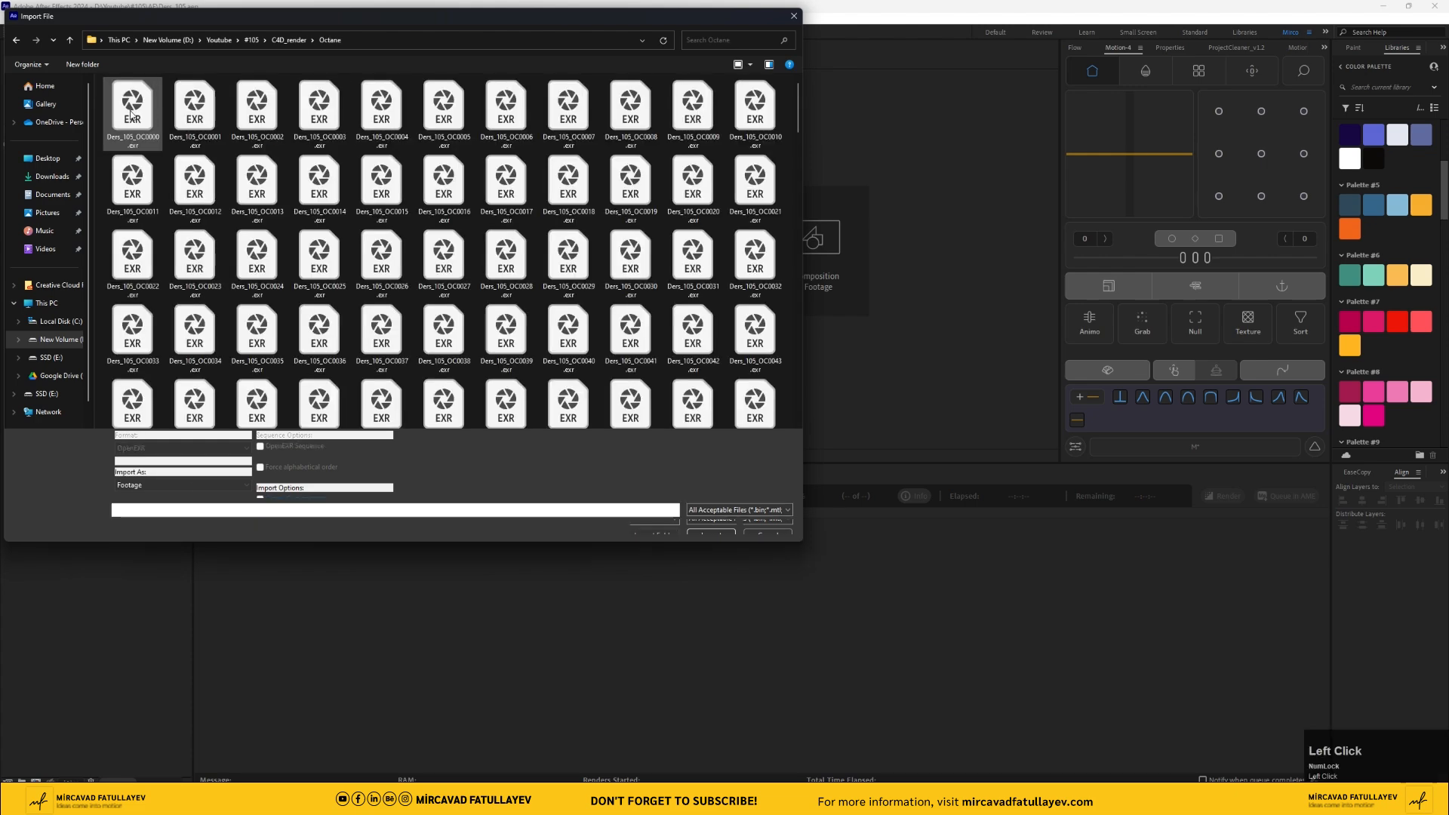
pyautogui.click(701, 527)
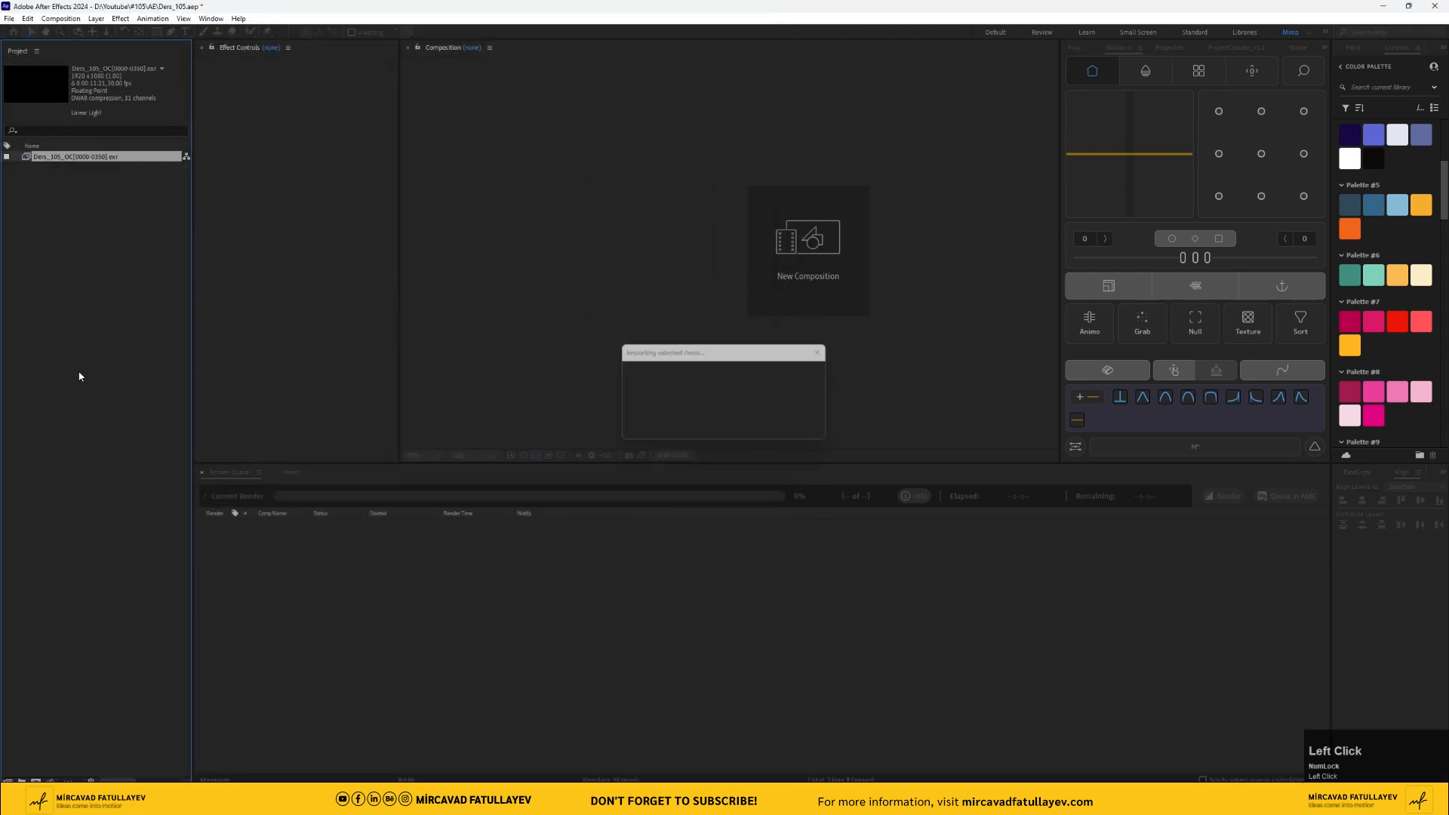
# - Import the Ders_105_MP_ambient occlusion_3 PNG sequence from the Multipass folder inside C4D_render
pyautogui.doubleClick(110, 307)
pyautogui.click(289, 39)
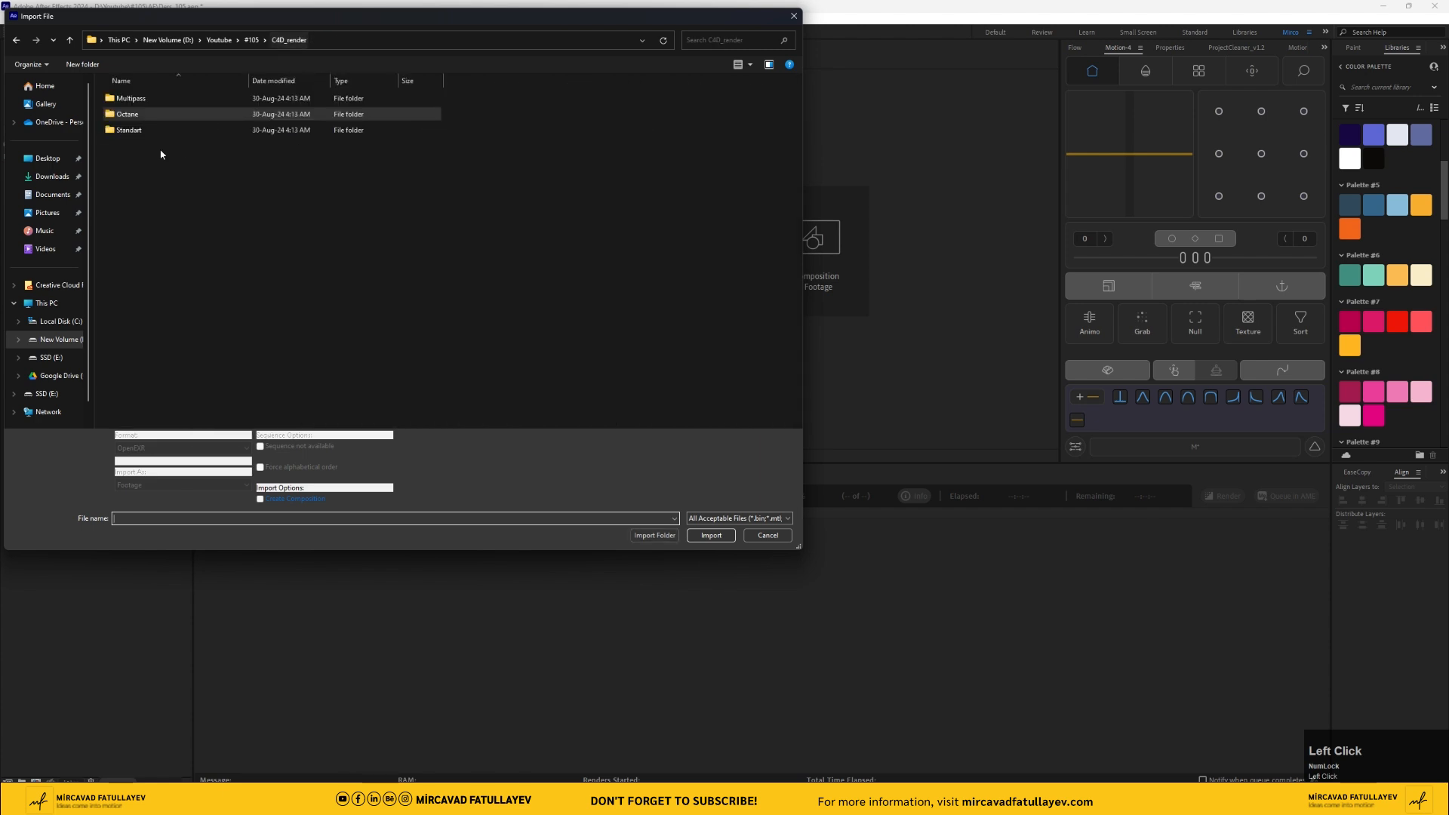
pyautogui.doubleClick(148, 134)
pyautogui.click(148, 134)
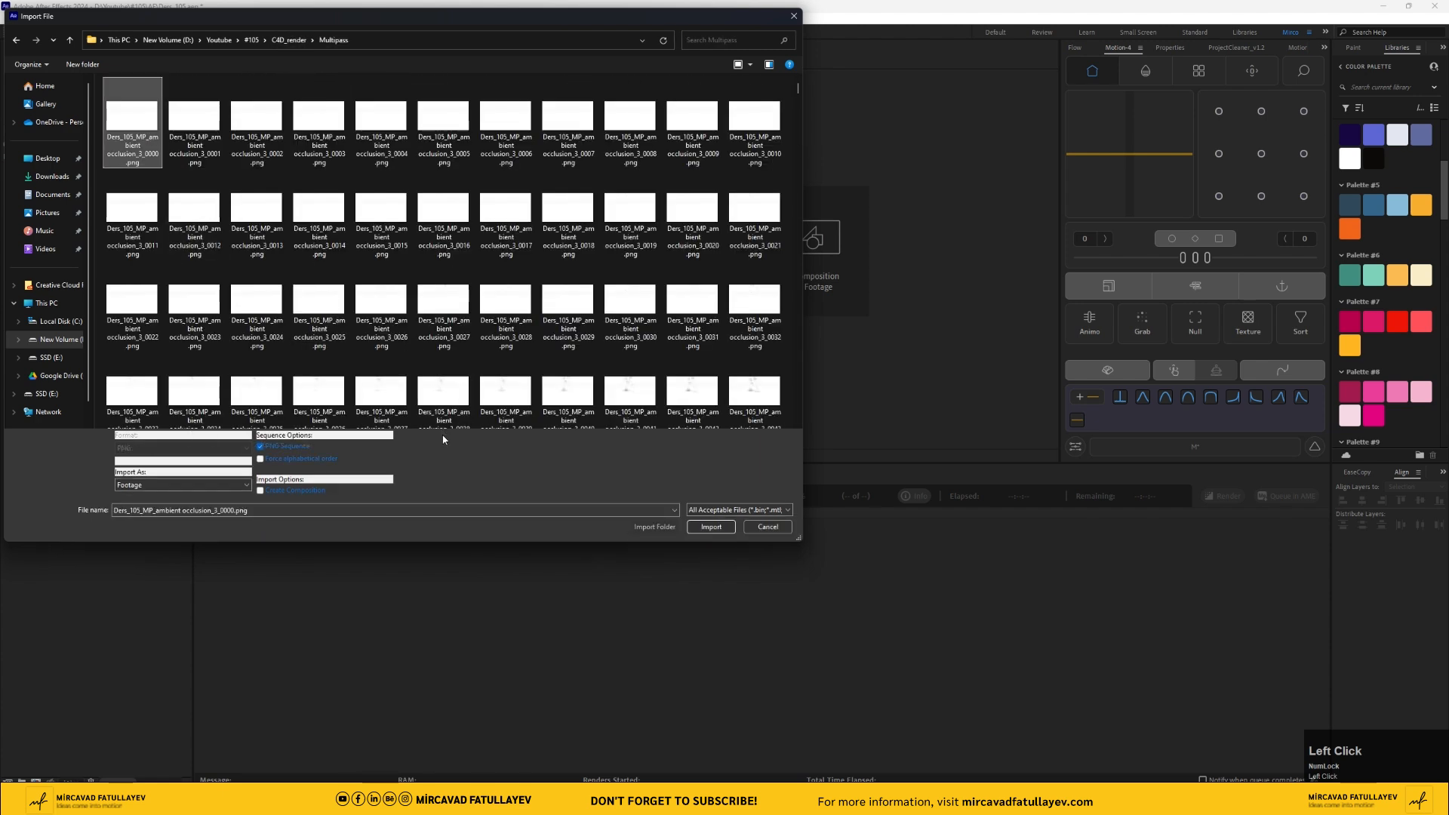
pyautogui.click(711, 526)
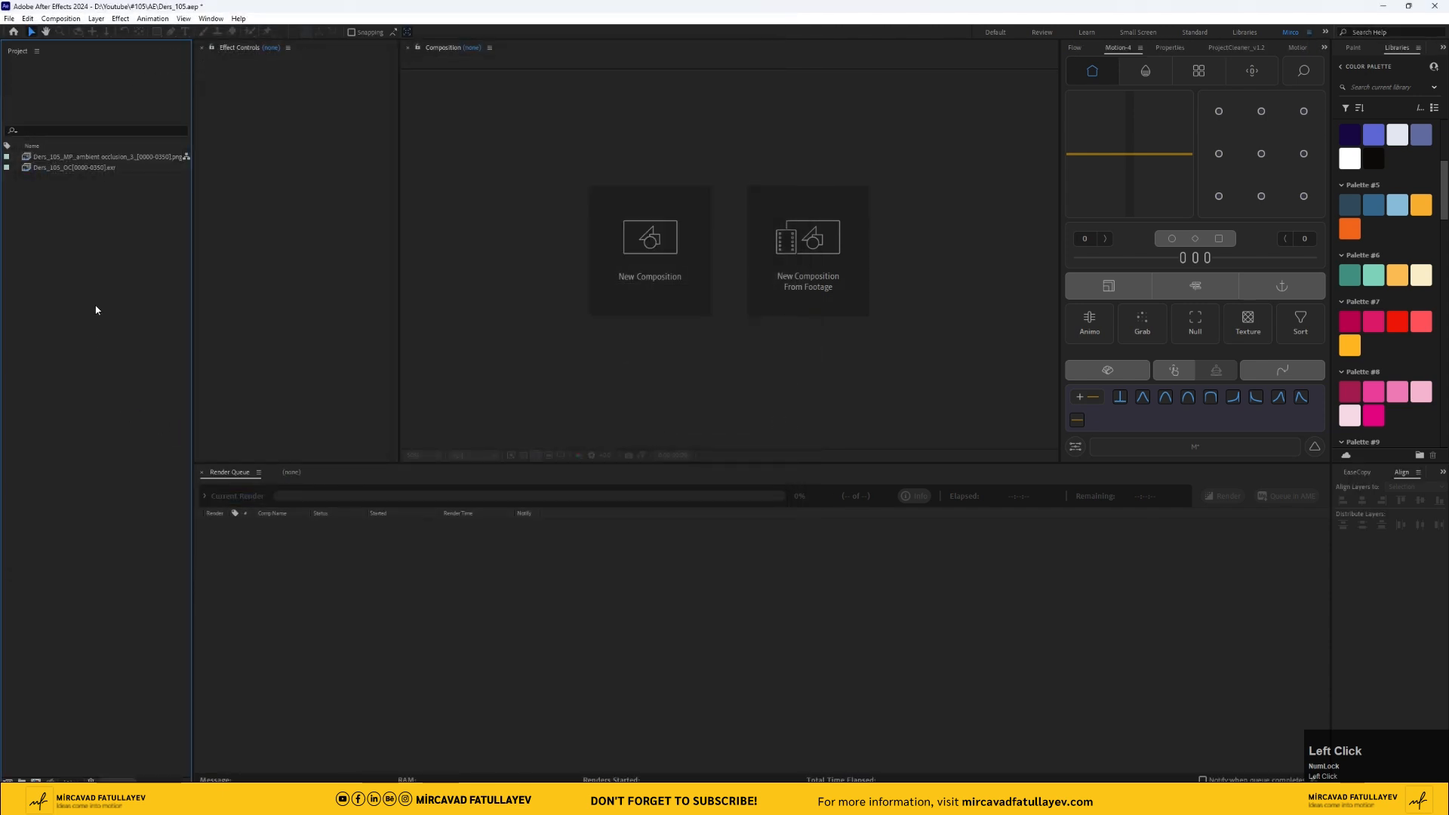
# - Import the Ders_105_MP_denoised beauty_4 PNG sequence from the Multipass folder
pyautogui.doubleClick(111, 305)
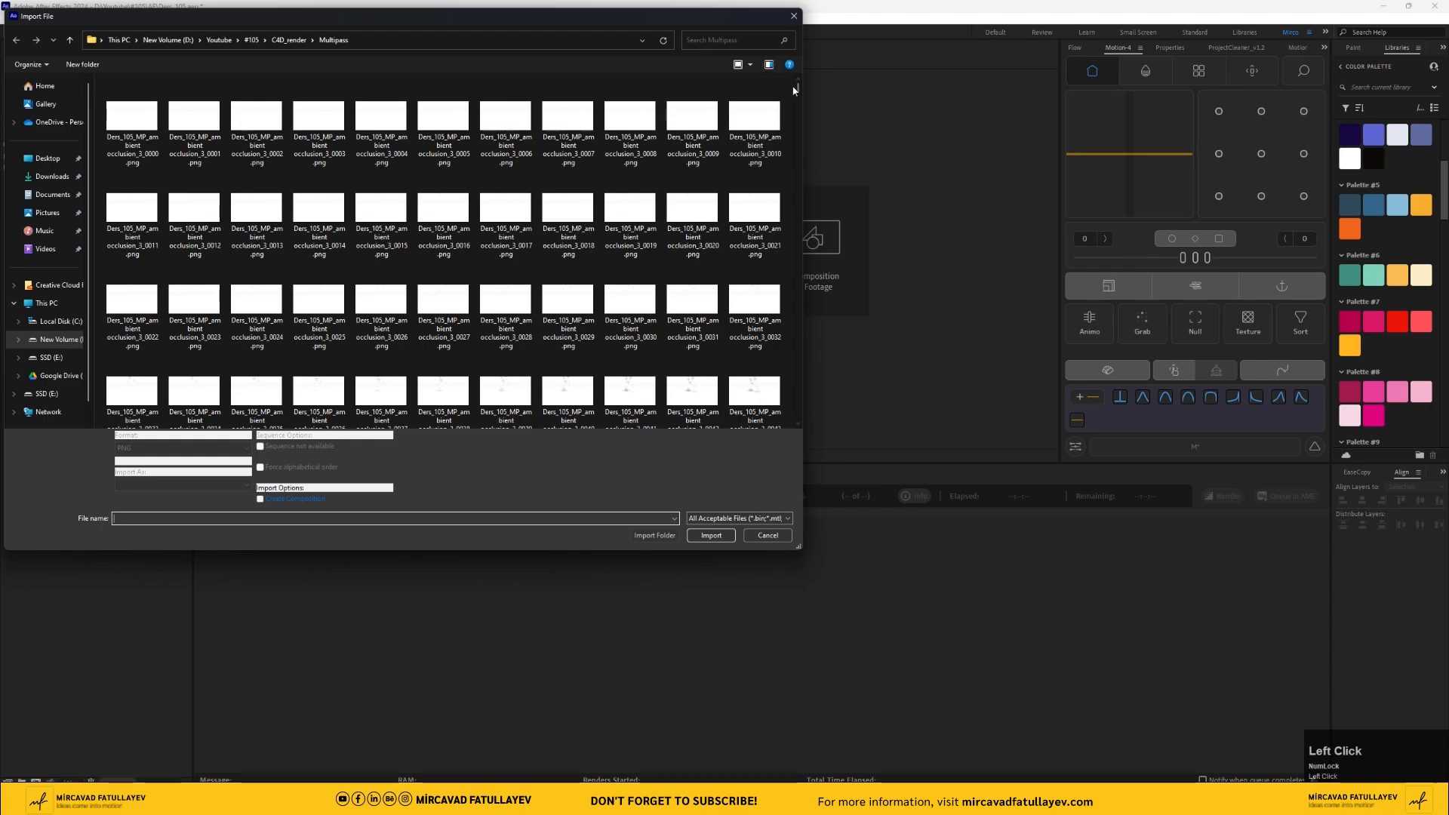
pyautogui.moveTo(798, 103); pyautogui.dragTo(785, 344)
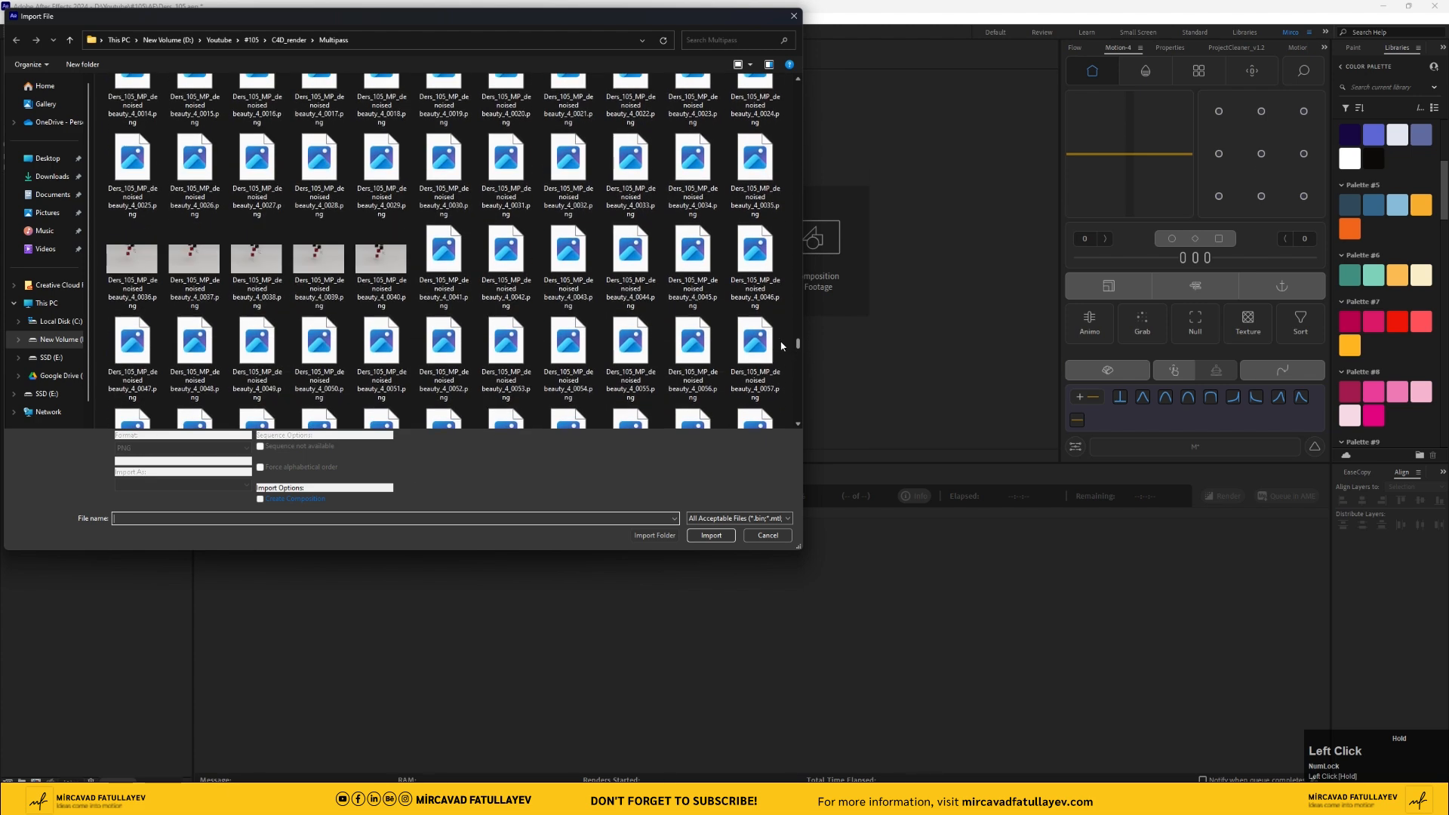
pyautogui.click(257, 264)
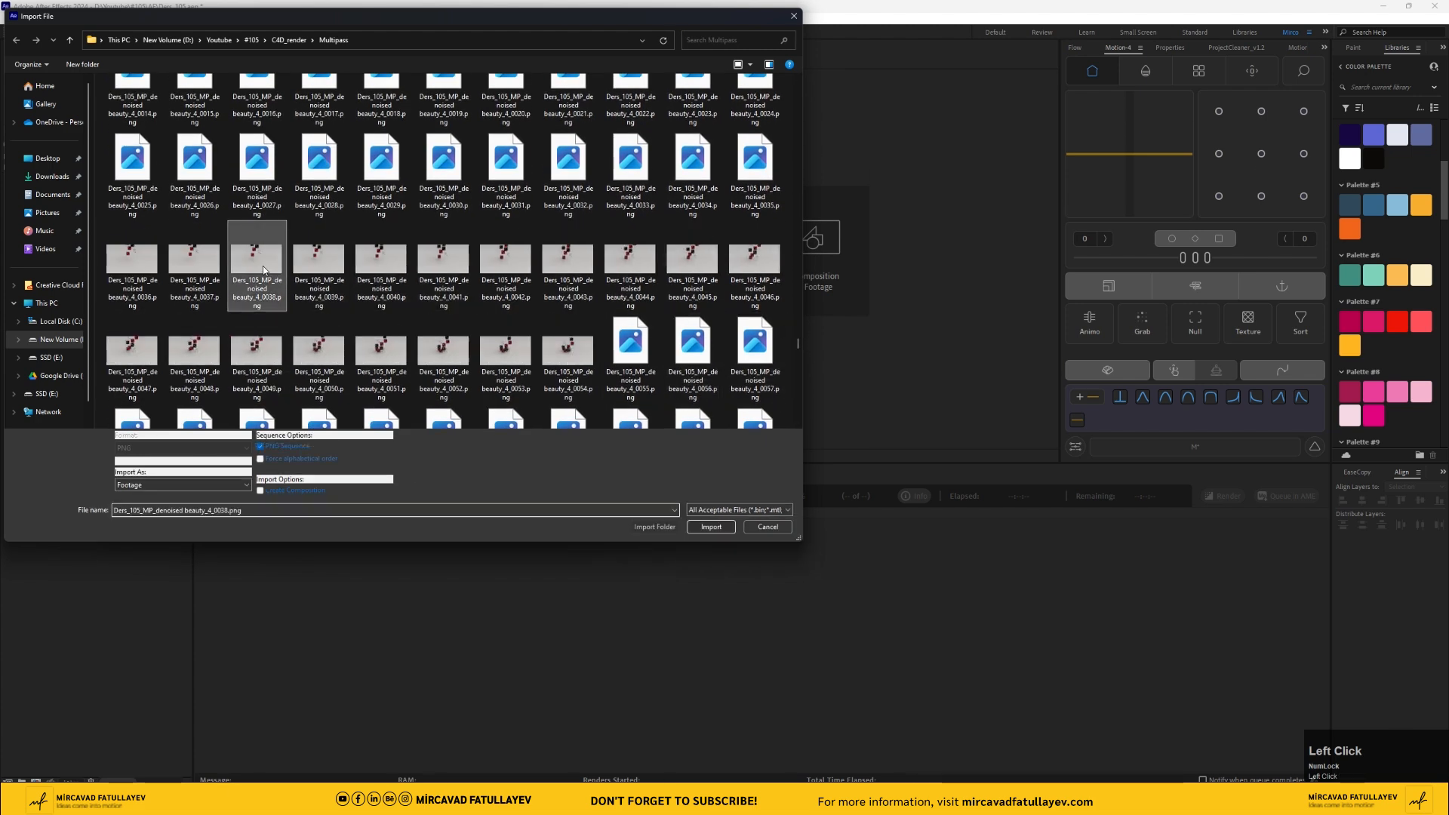
pyautogui.click(710, 527)
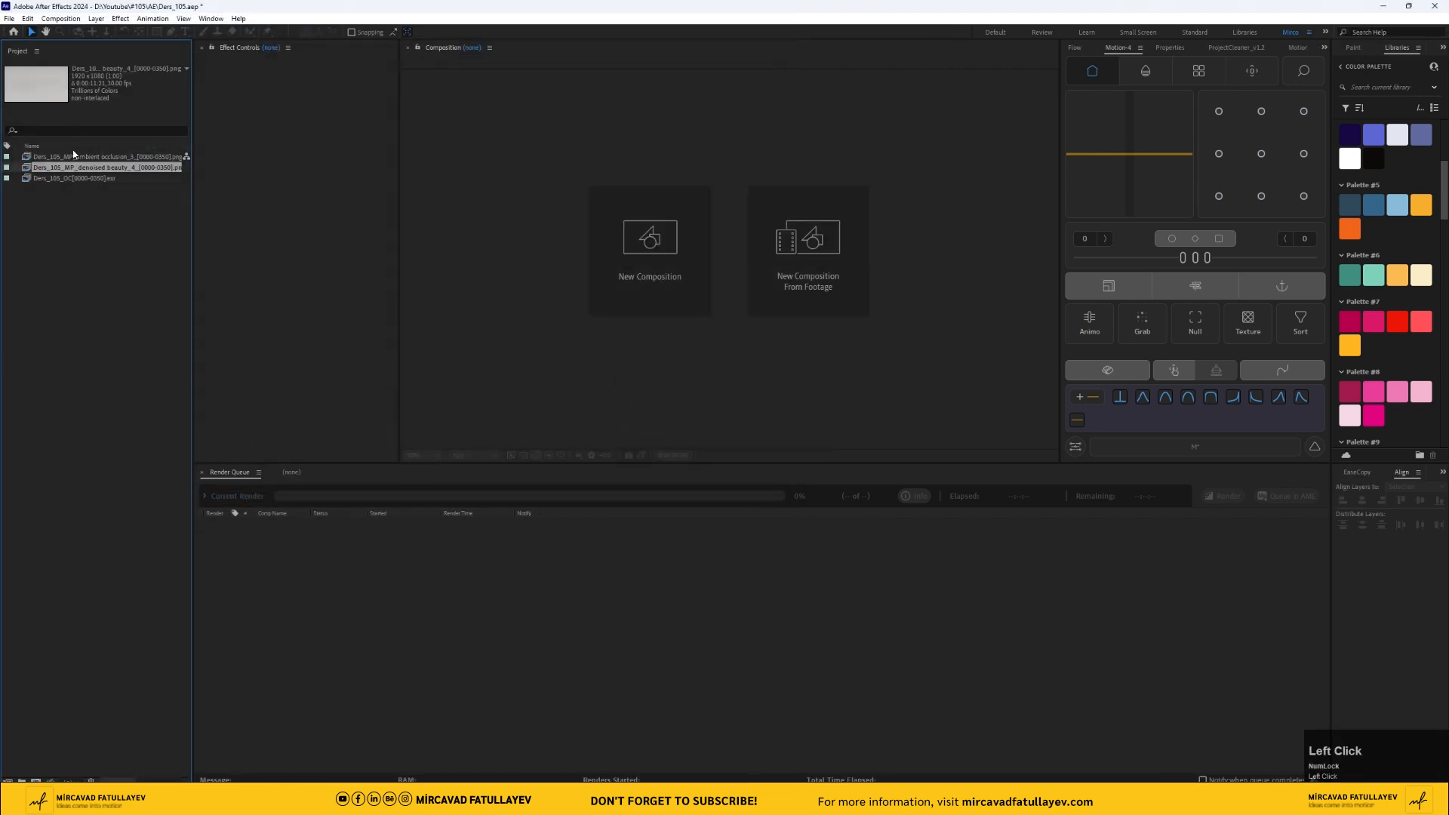
# - Create a composition from the denoised beauty sequence and rename it Ders_105
pyautogui.moveTo(262, 418); pyautogui.dragTo(35, 781)
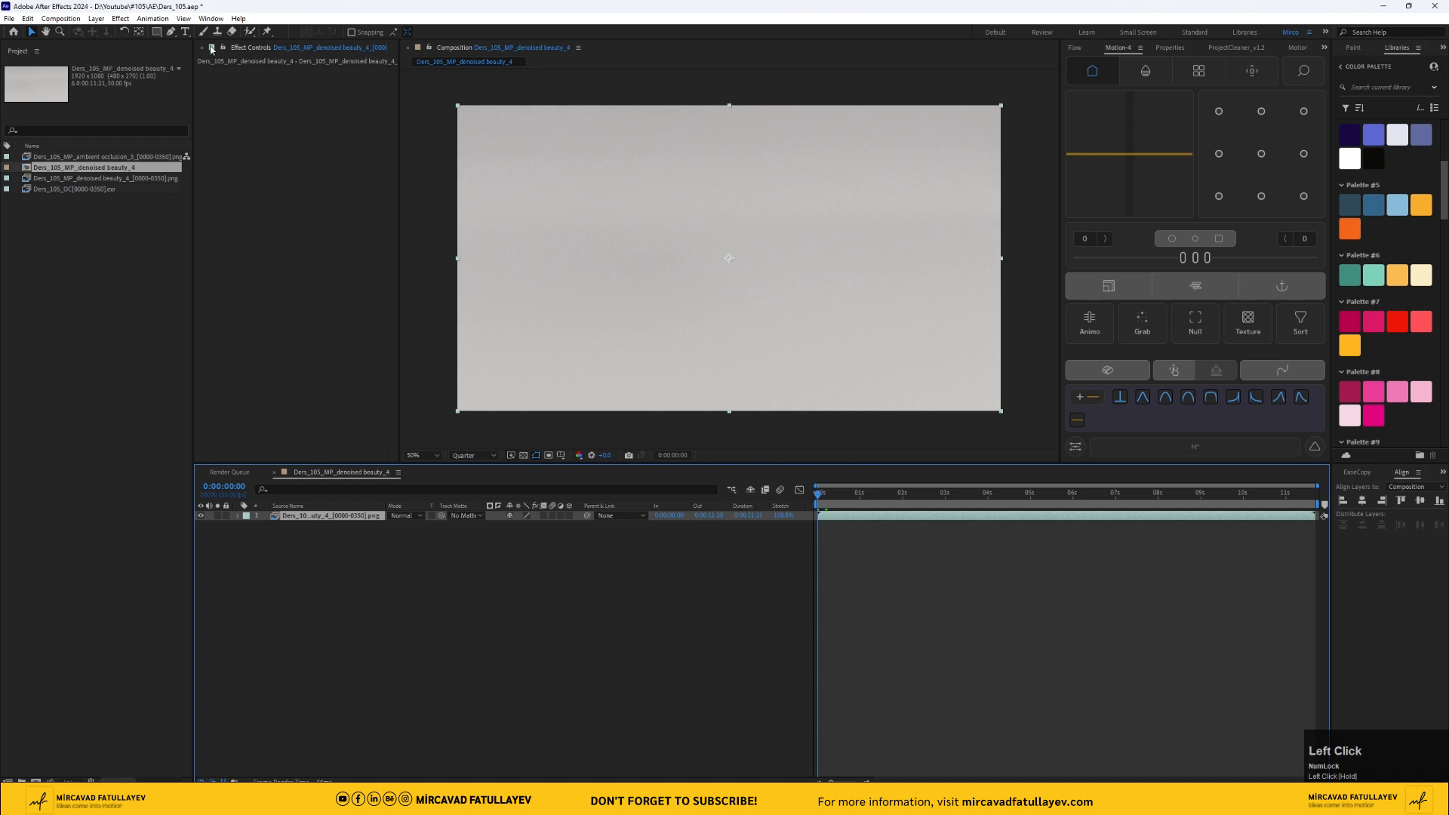
pyautogui.click(75, 18)
pyautogui.click(104, 49)
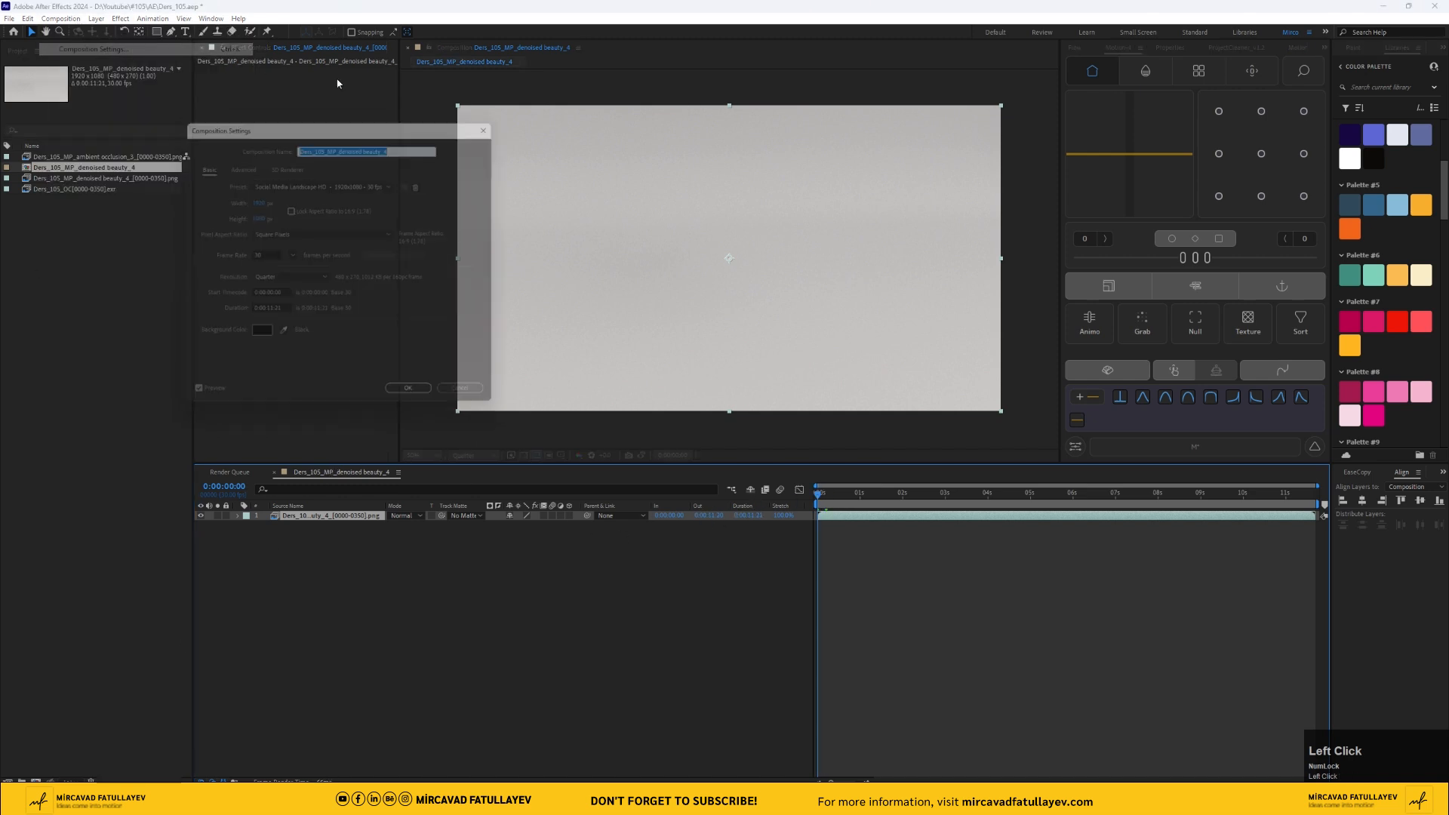
pyautogui.click(329, 142)
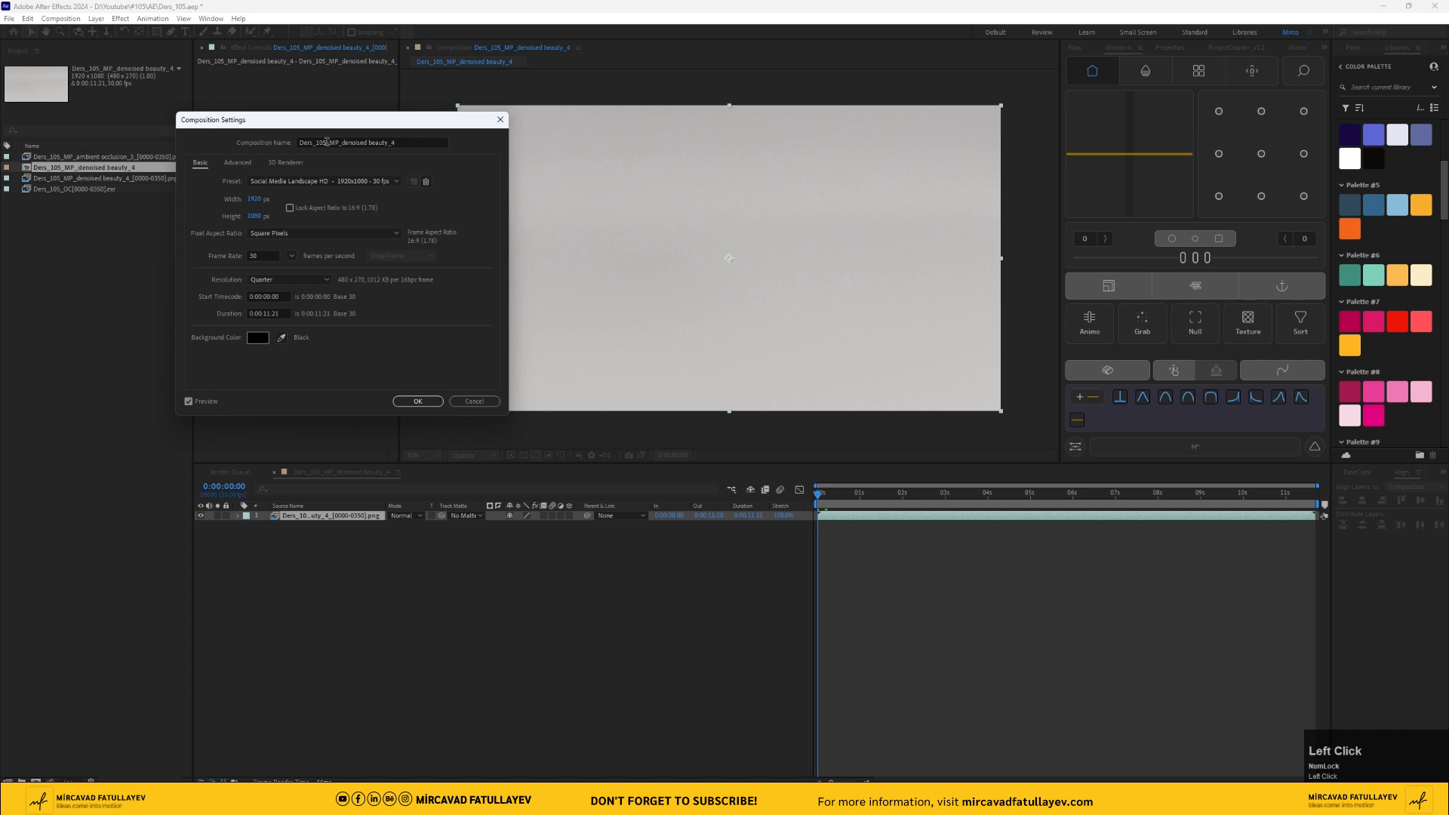
pyautogui.moveTo(327, 142); pyautogui.dragTo(447, 143)
pyautogui.press('BackSpace')
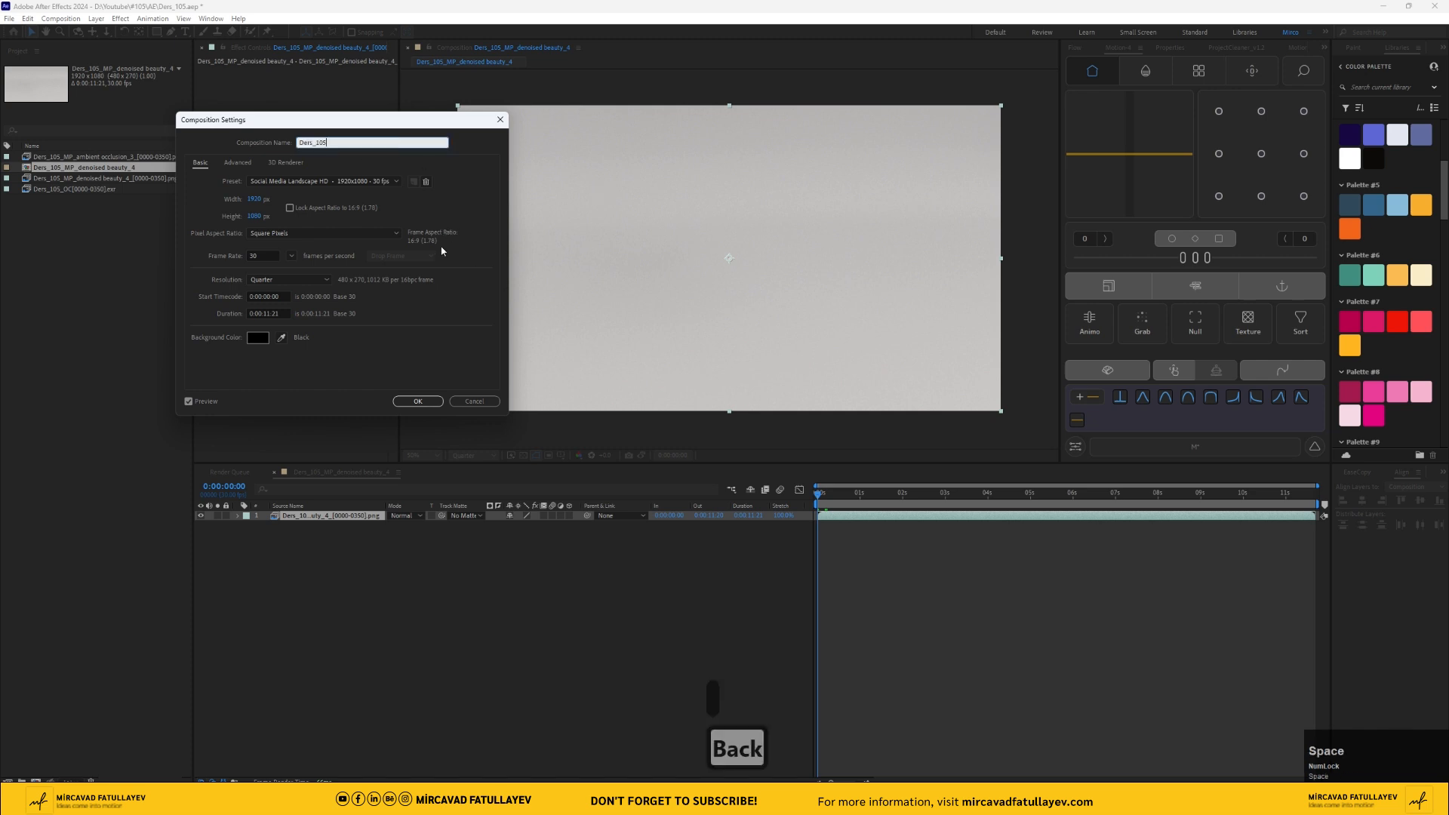
pyautogui.click(417, 401)
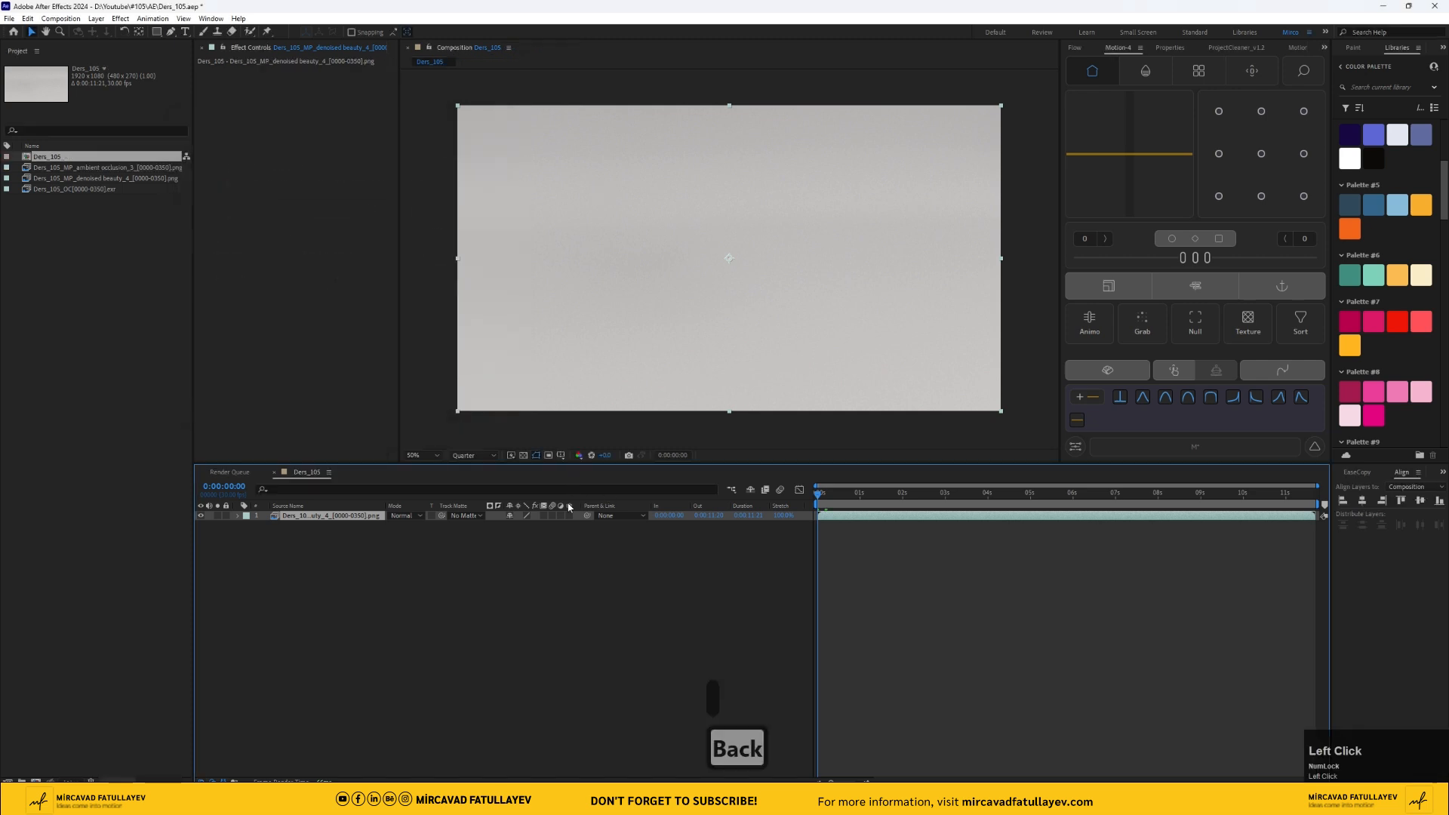
# - Fit the composition in the viewer, preview the dice animation, and park the playhead at 0:00:04:12
pyautogui.click(419, 455)
pyautogui.click(452, 477)
pyautogui.press('space')
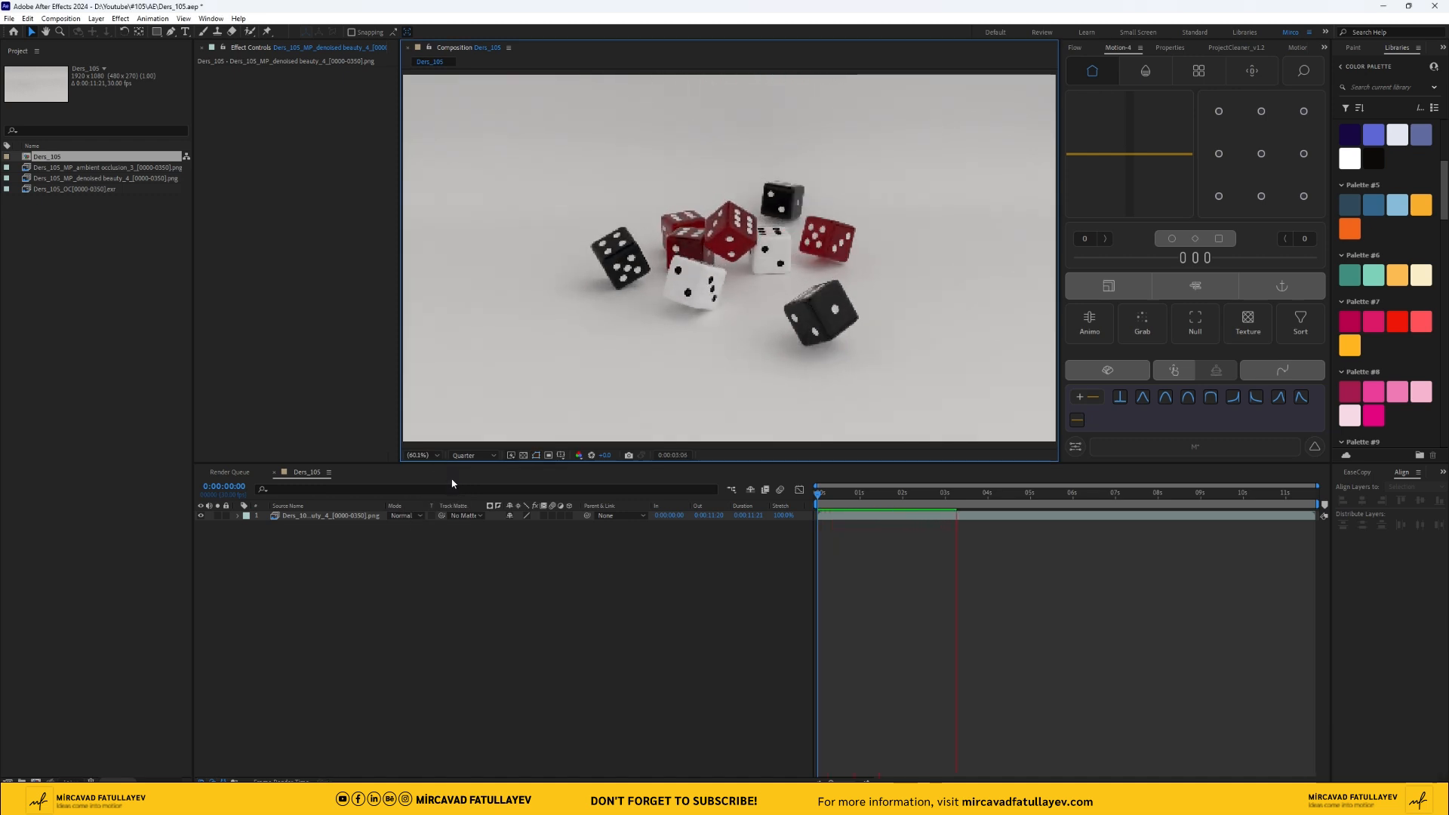
pyautogui.moveTo(955, 503); pyautogui.dragTo(1004, 529)
# - Add the ambient occlusion sequence above the beauty layer and set its blending mode to Multiply
pyautogui.click(105, 225)
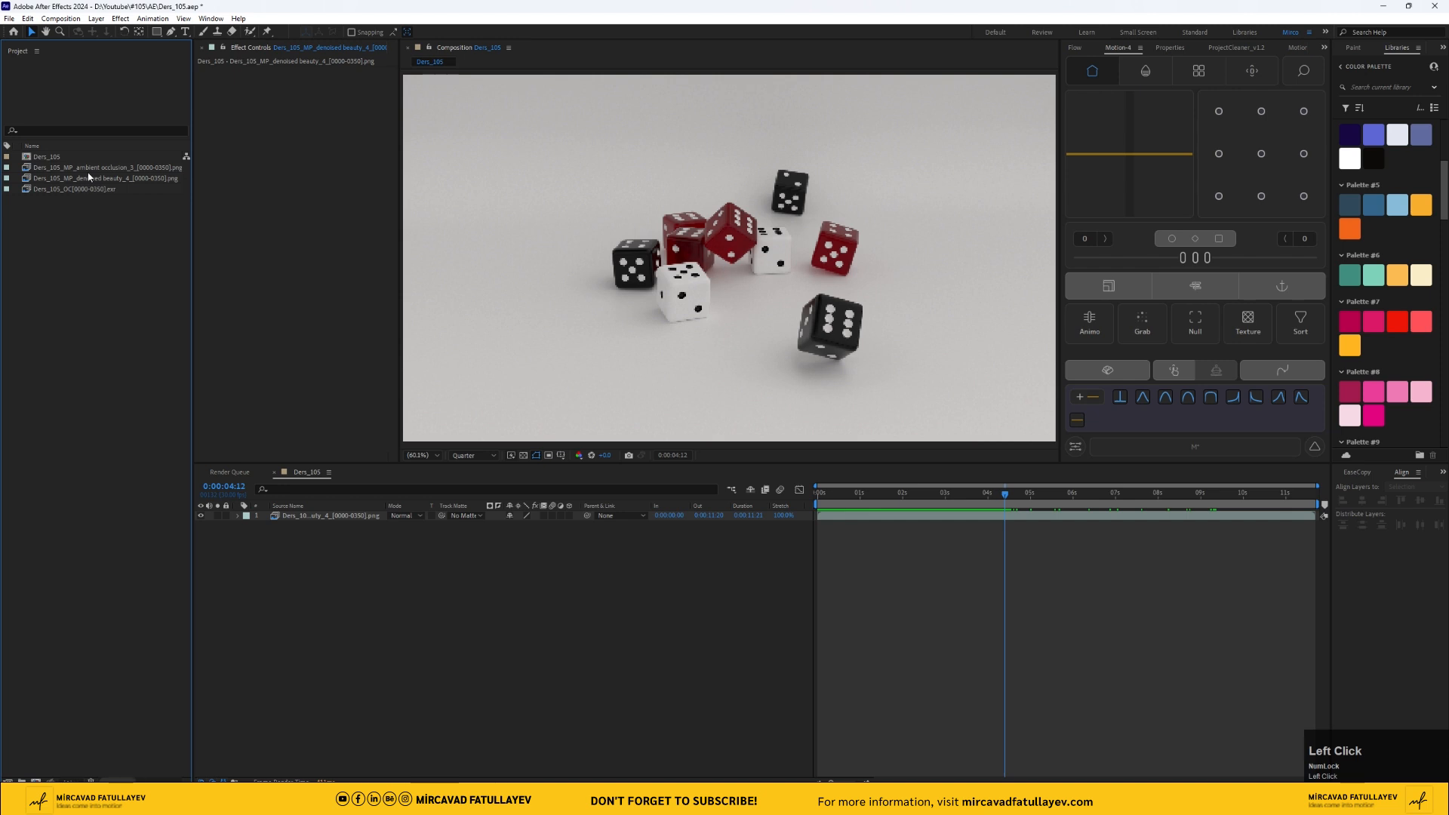
pyautogui.moveTo(98, 168); pyautogui.dragTo(341, 516)
pyautogui.click(419, 515)
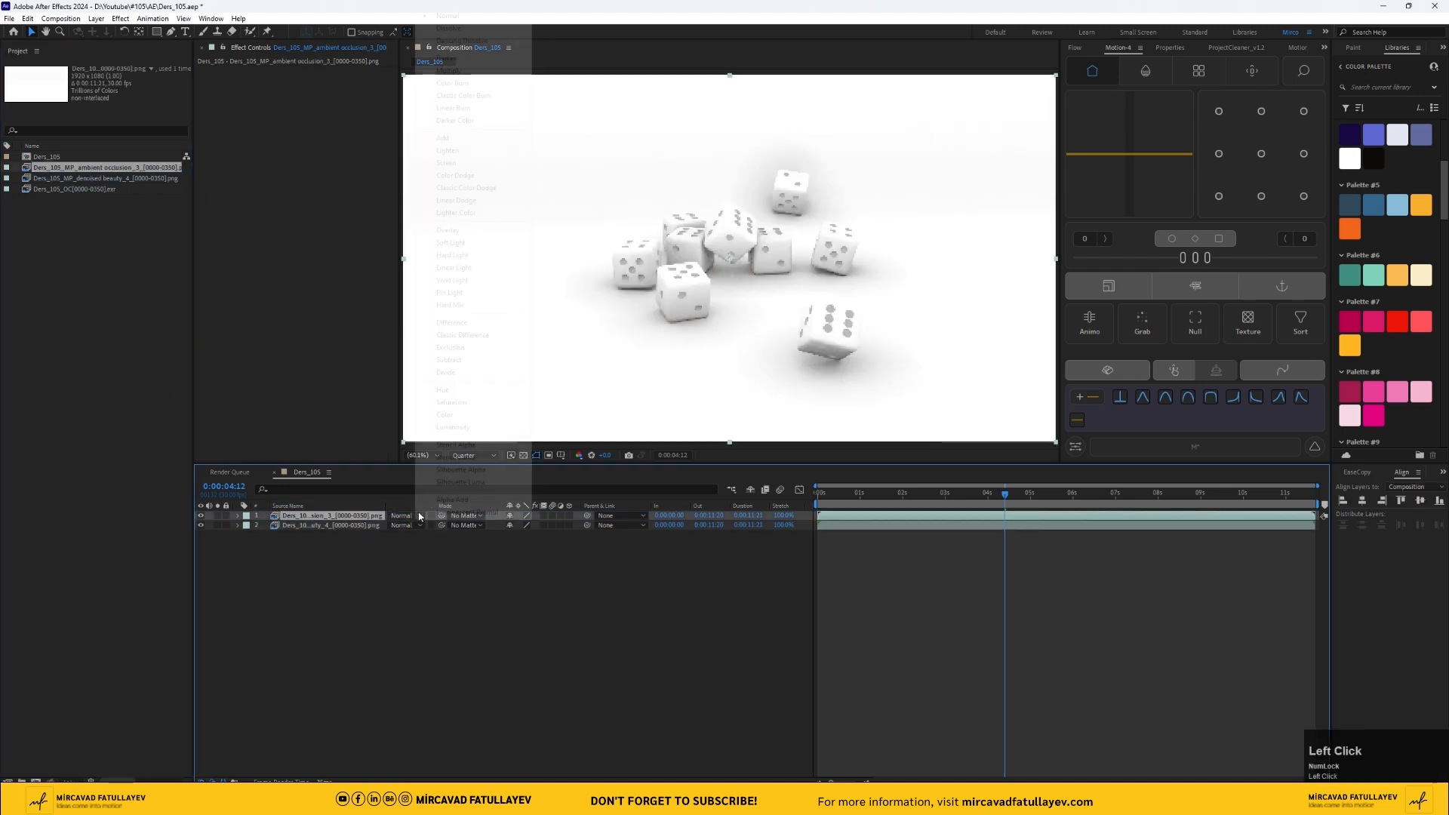
pyautogui.click(474, 73)
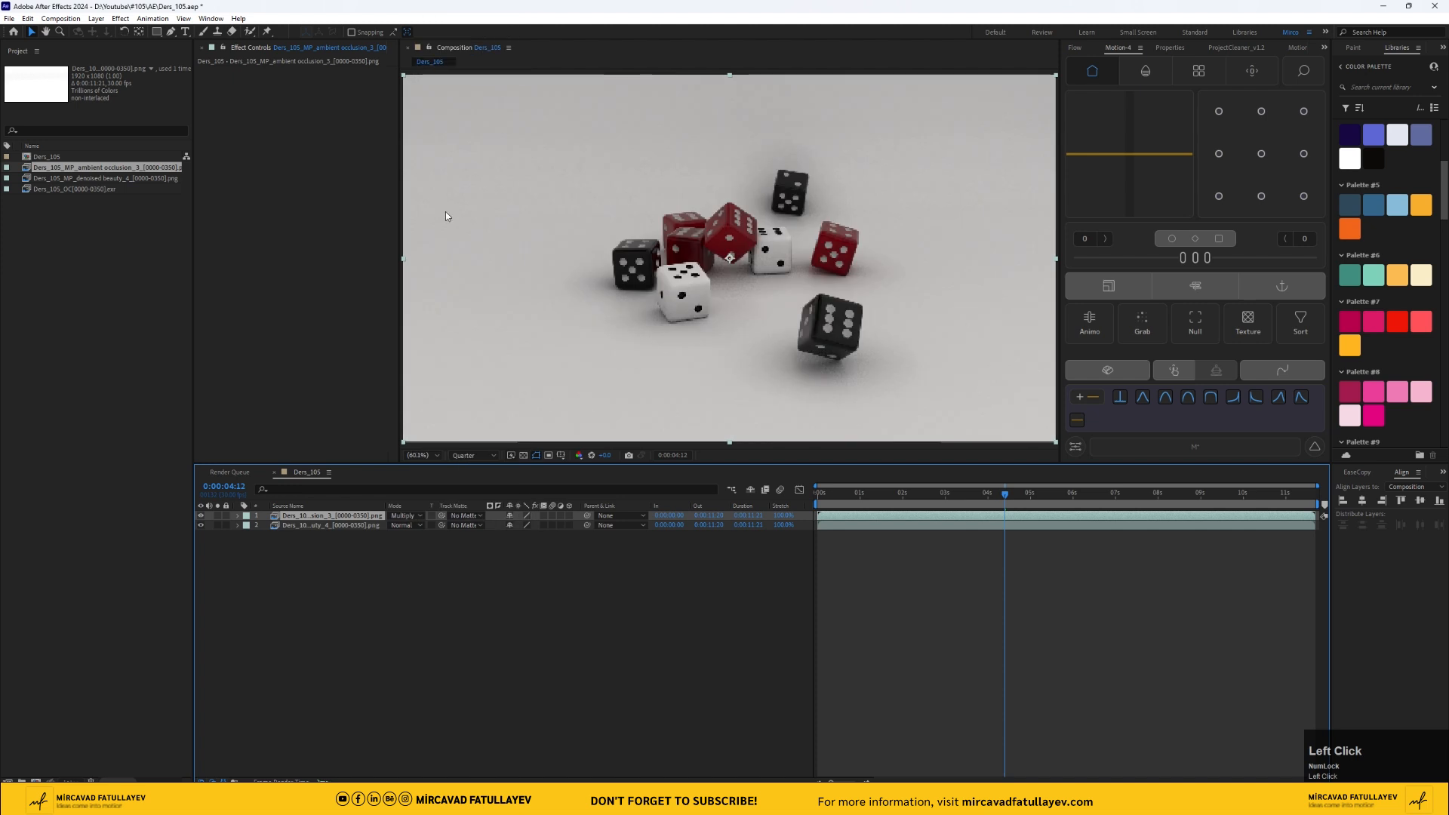
# - Move the ambient occlusion layer below the beauty layer and hide both layers
pyautogui.moveTo(352, 520); pyautogui.dragTo(349, 558)
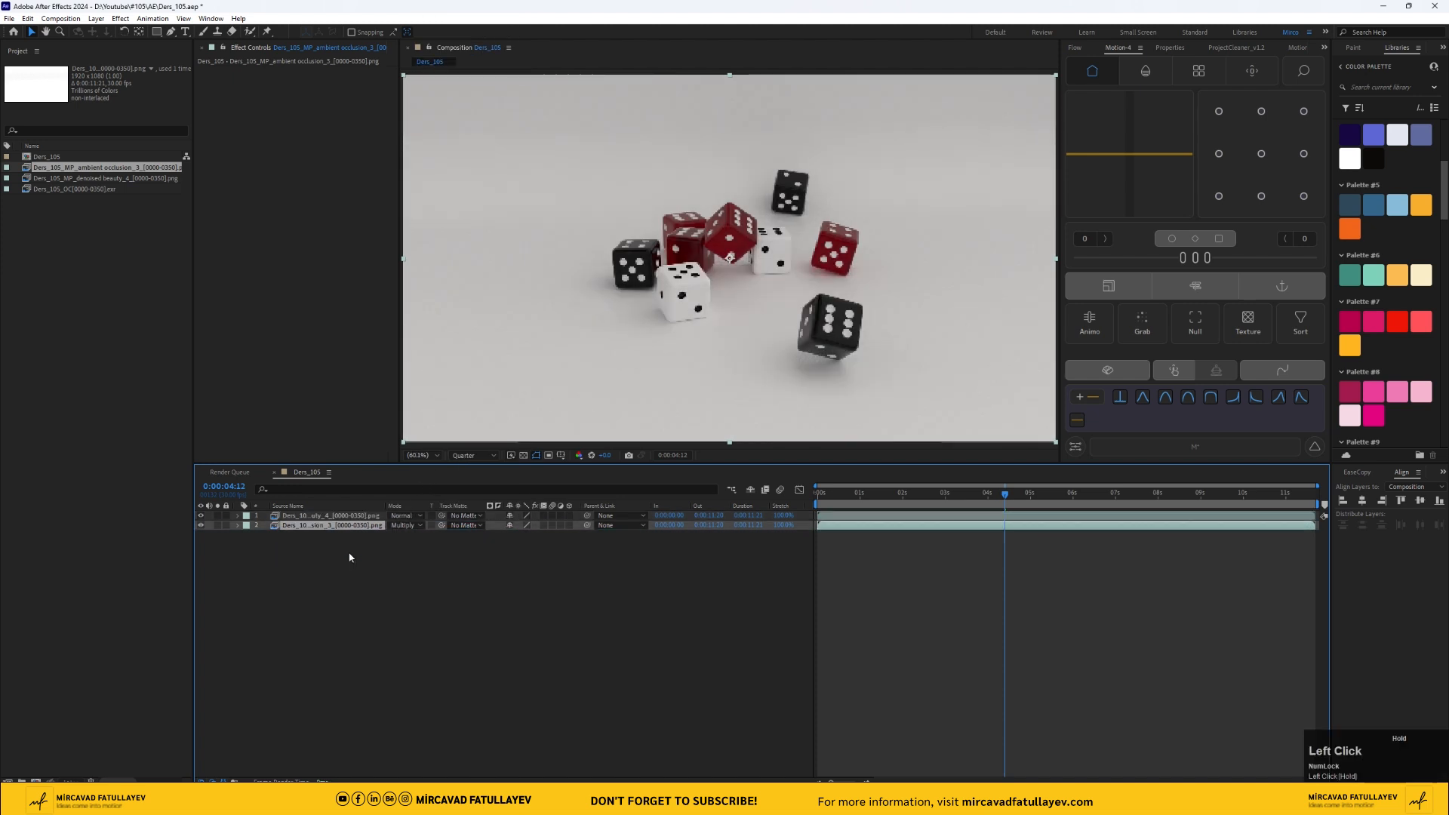
pyautogui.click(201, 516)
pyautogui.click(201, 525)
# - Add the Ders_105_OC EXR sequence as the top layer and apply the Cryptomatte effect to it
pyautogui.moveTo(83, 191); pyautogui.dragTo(352, 518)
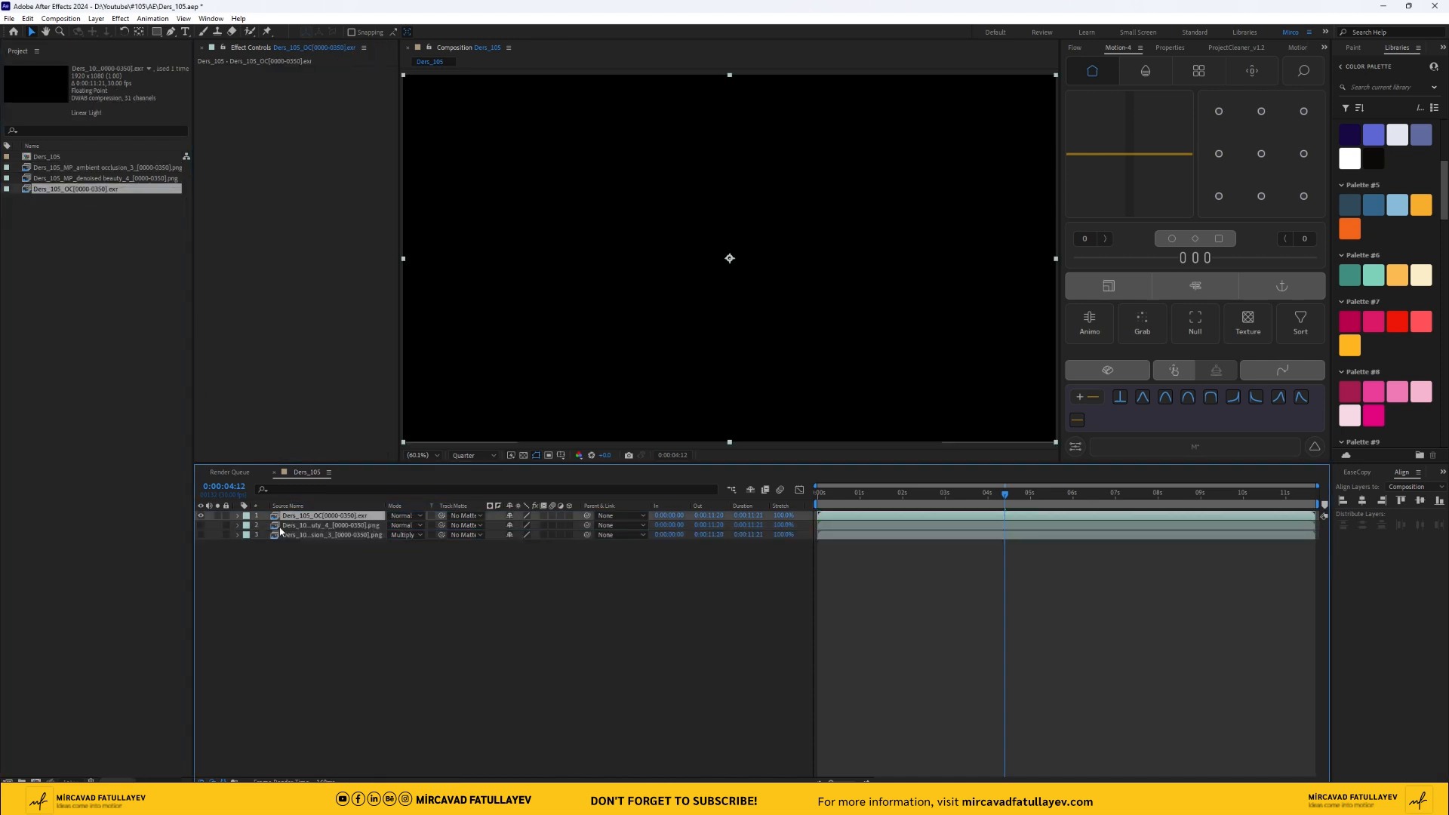
pyautogui.hotkey('ctrl', 'space')
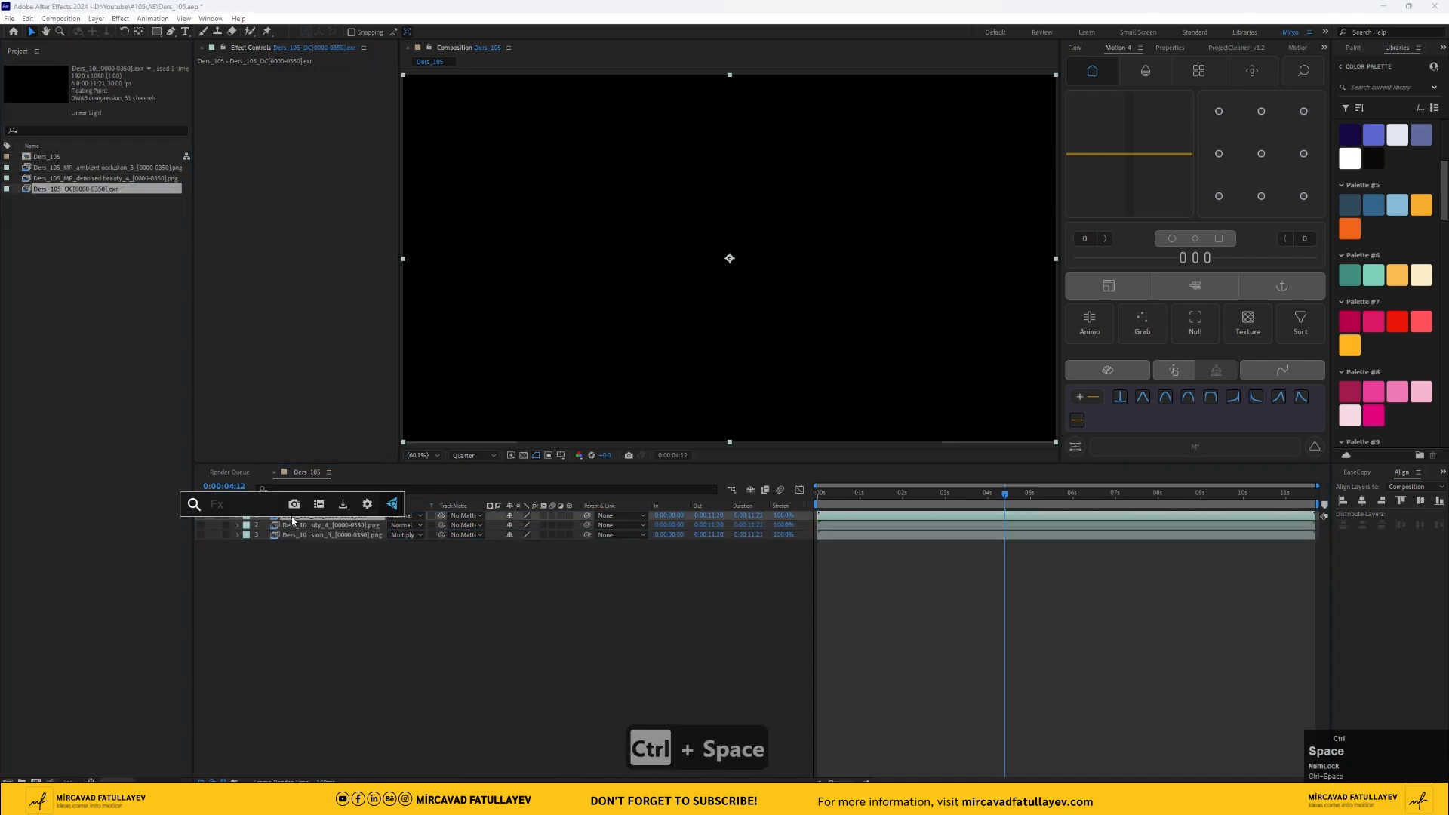
pyautogui.write('cr')
pyautogui.press('Down')
pyautogui.press('Return')
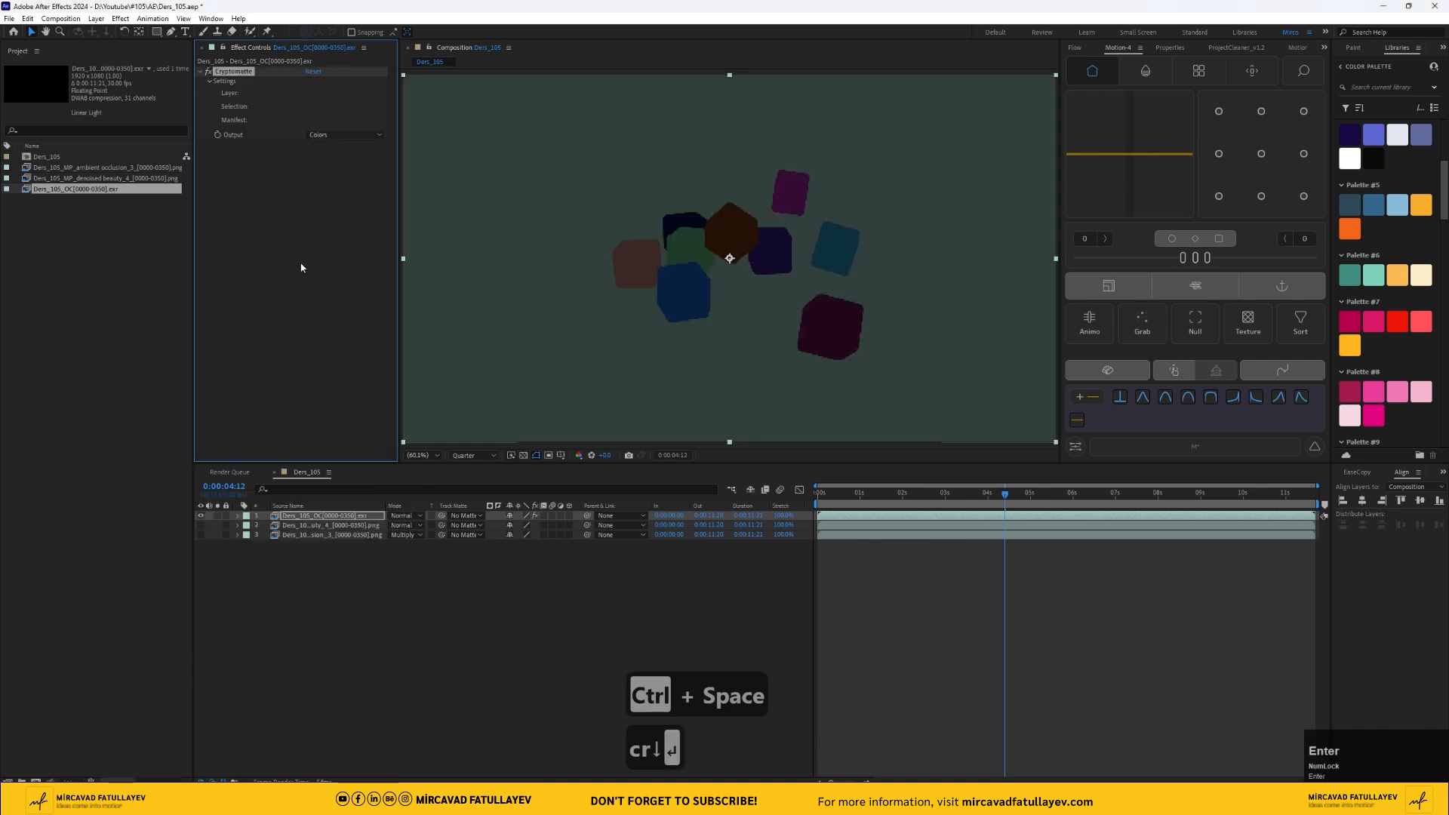
# - Set the Cryptomatte layer to Crypto material node name
pyautogui.click(317, 106)
pyautogui.click(681, 323)
pyautogui.click(681, 339)
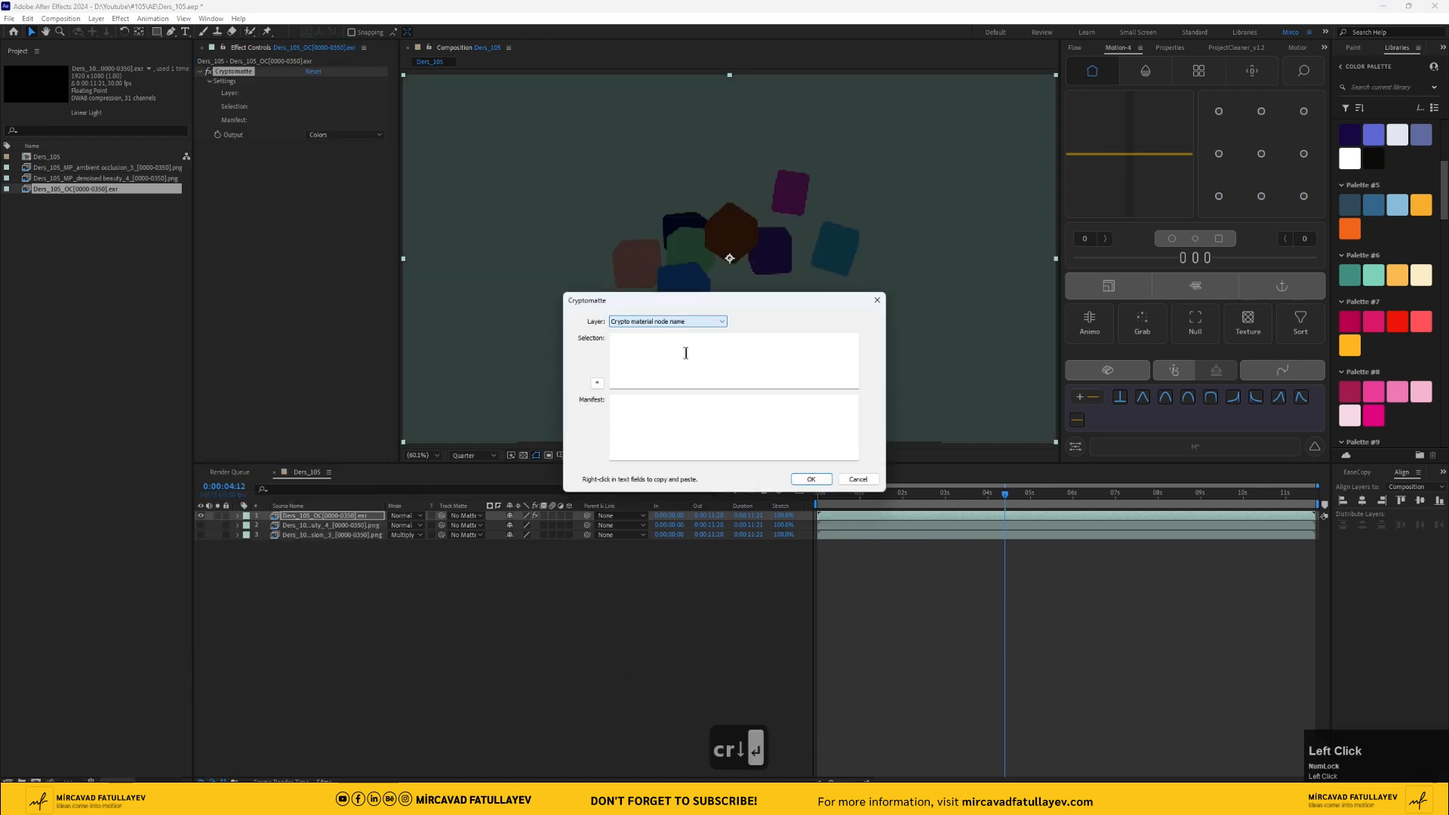
pyautogui.click(810, 479)
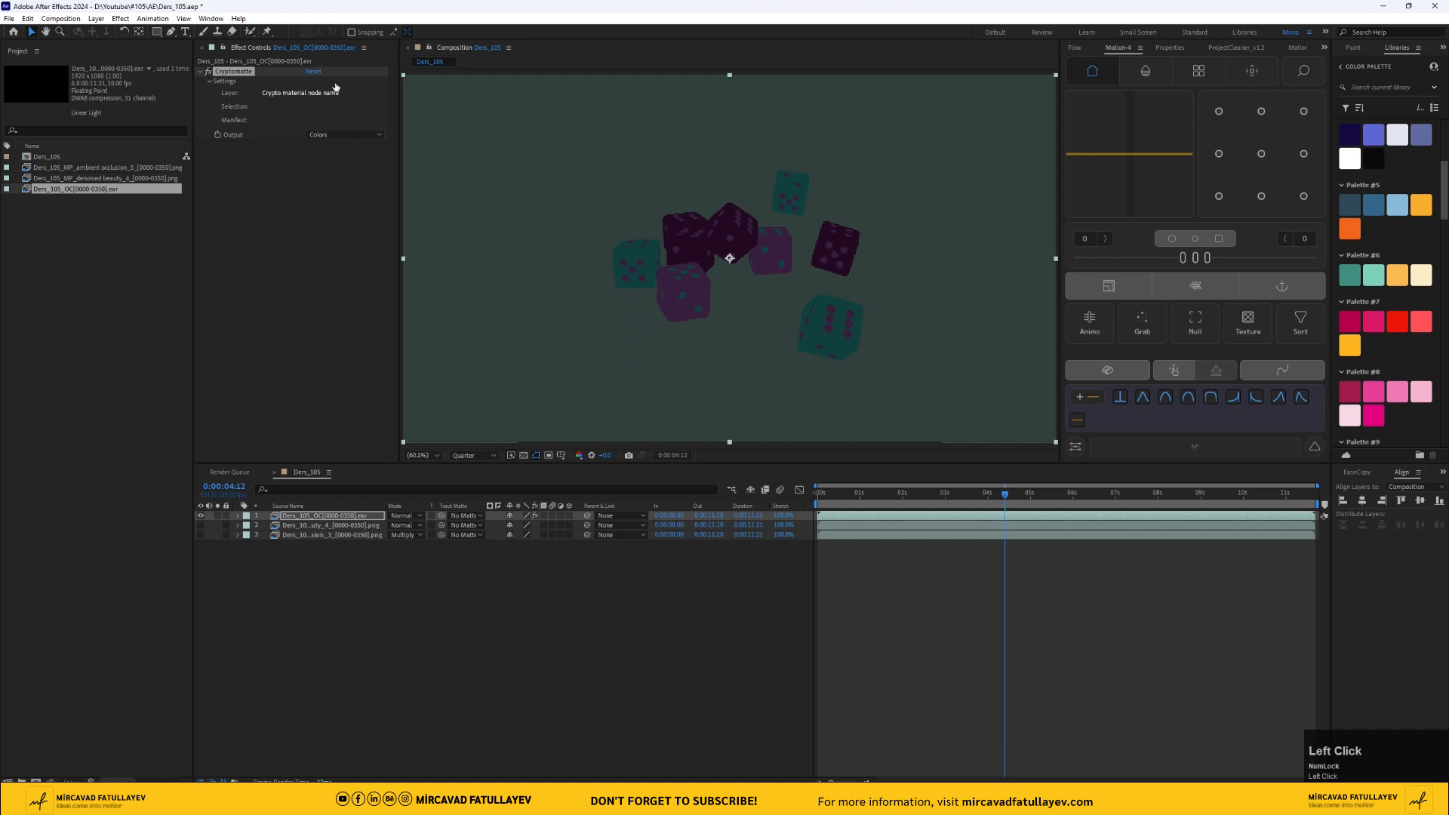
# - Select the floor background in the Cryptomatte and set the effect's output to Matte Only
pyautogui.click(573, 169)
pyautogui.click(343, 134)
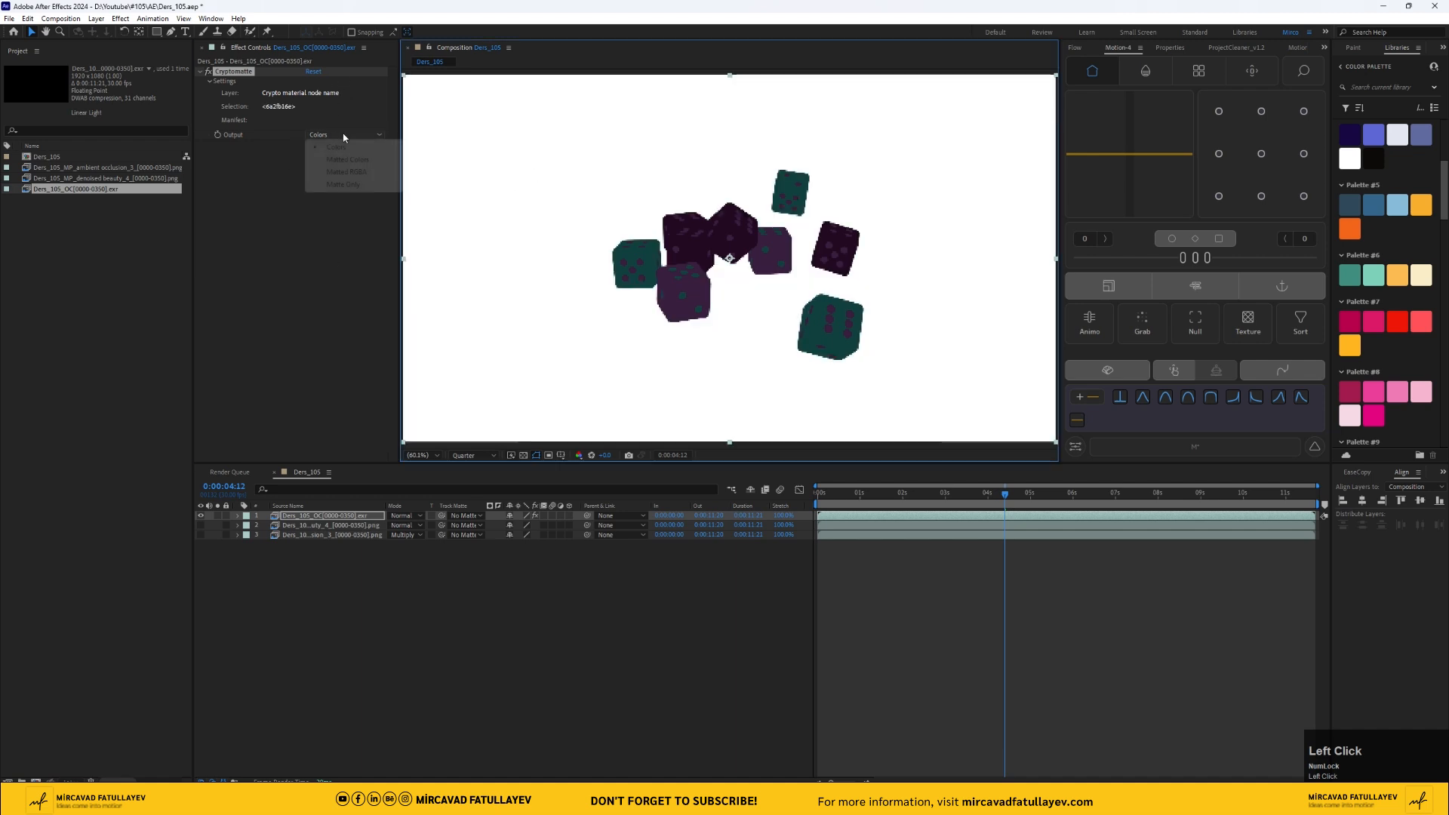
pyautogui.click(354, 184)
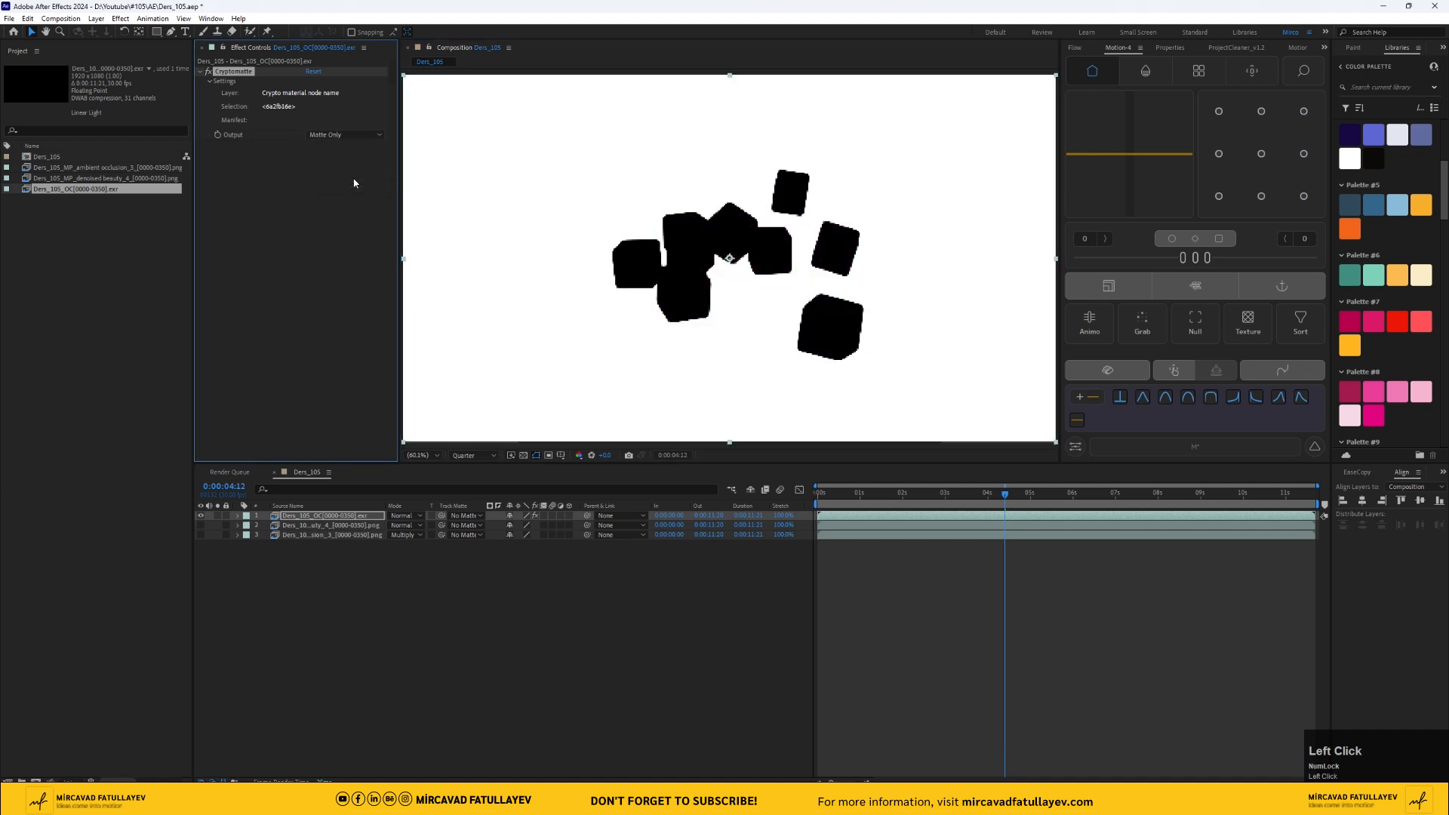
pyautogui.click(321, 579)
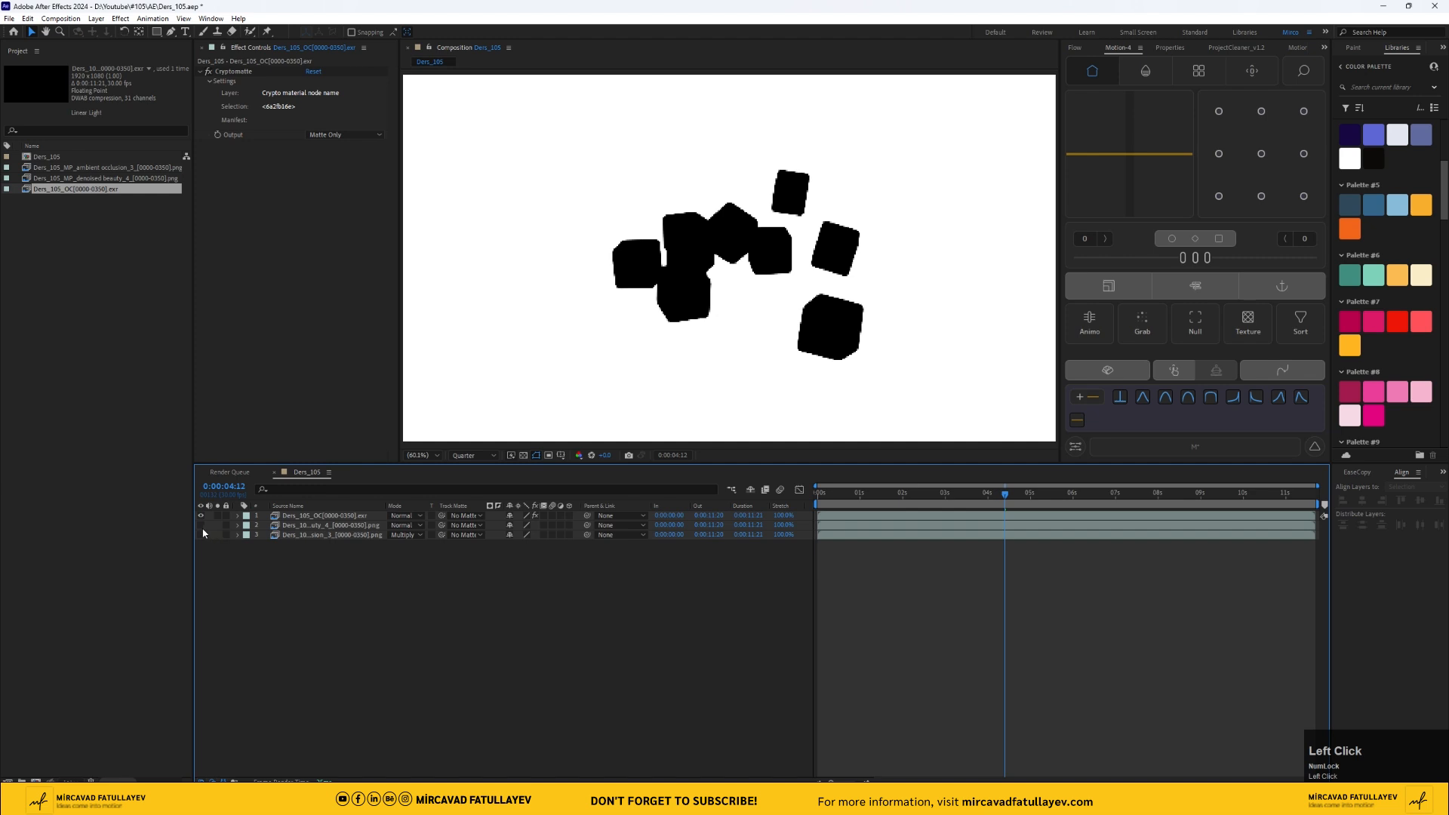
# - Hide the EXR layer, use it as an inverted luma track matte for the visible beauty layer, and display the transparency grid
pyautogui.click(200, 516)
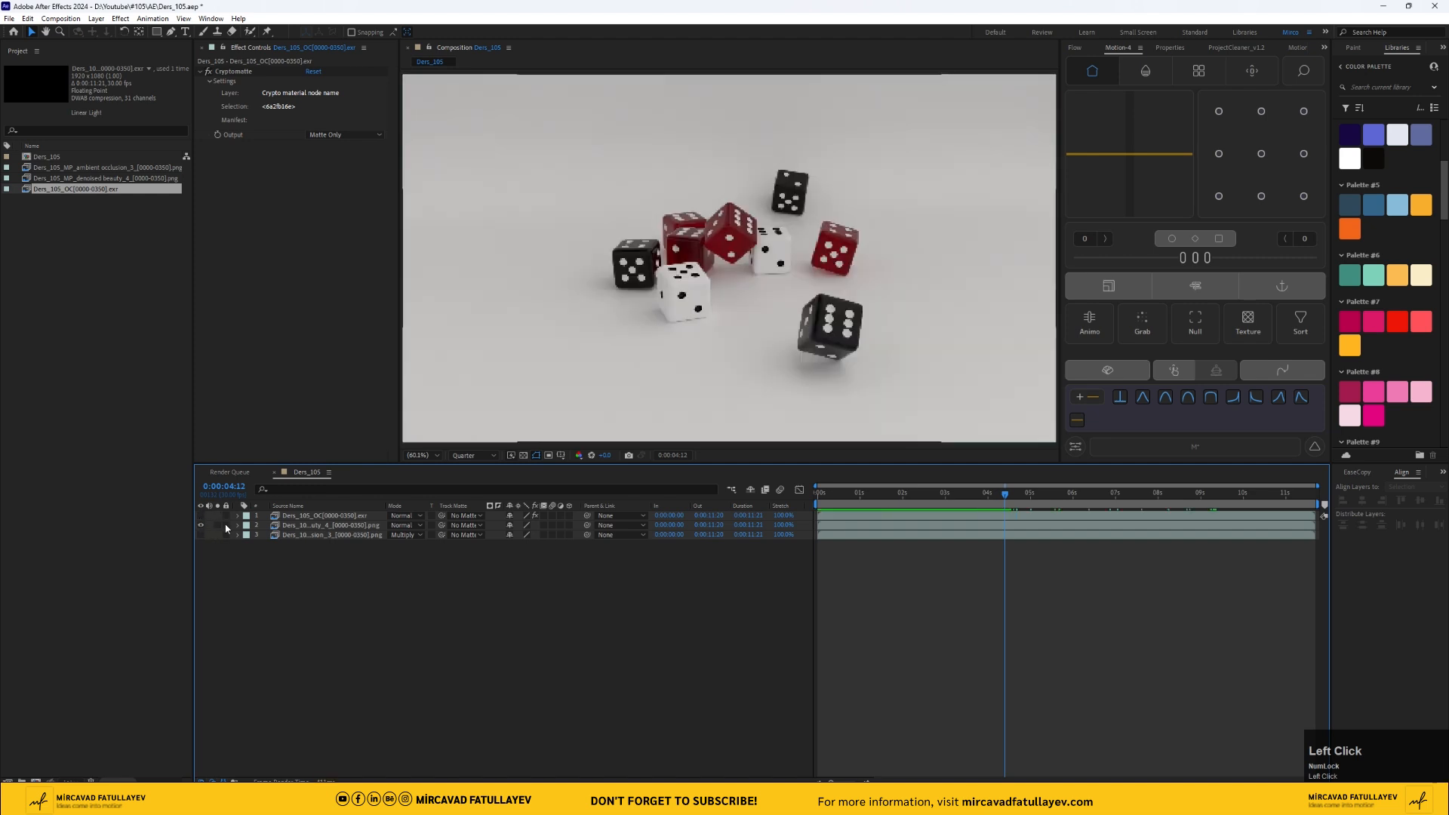
pyautogui.click(294, 527)
pyautogui.moveTo(423, 526); pyautogui.dragTo(341, 516)
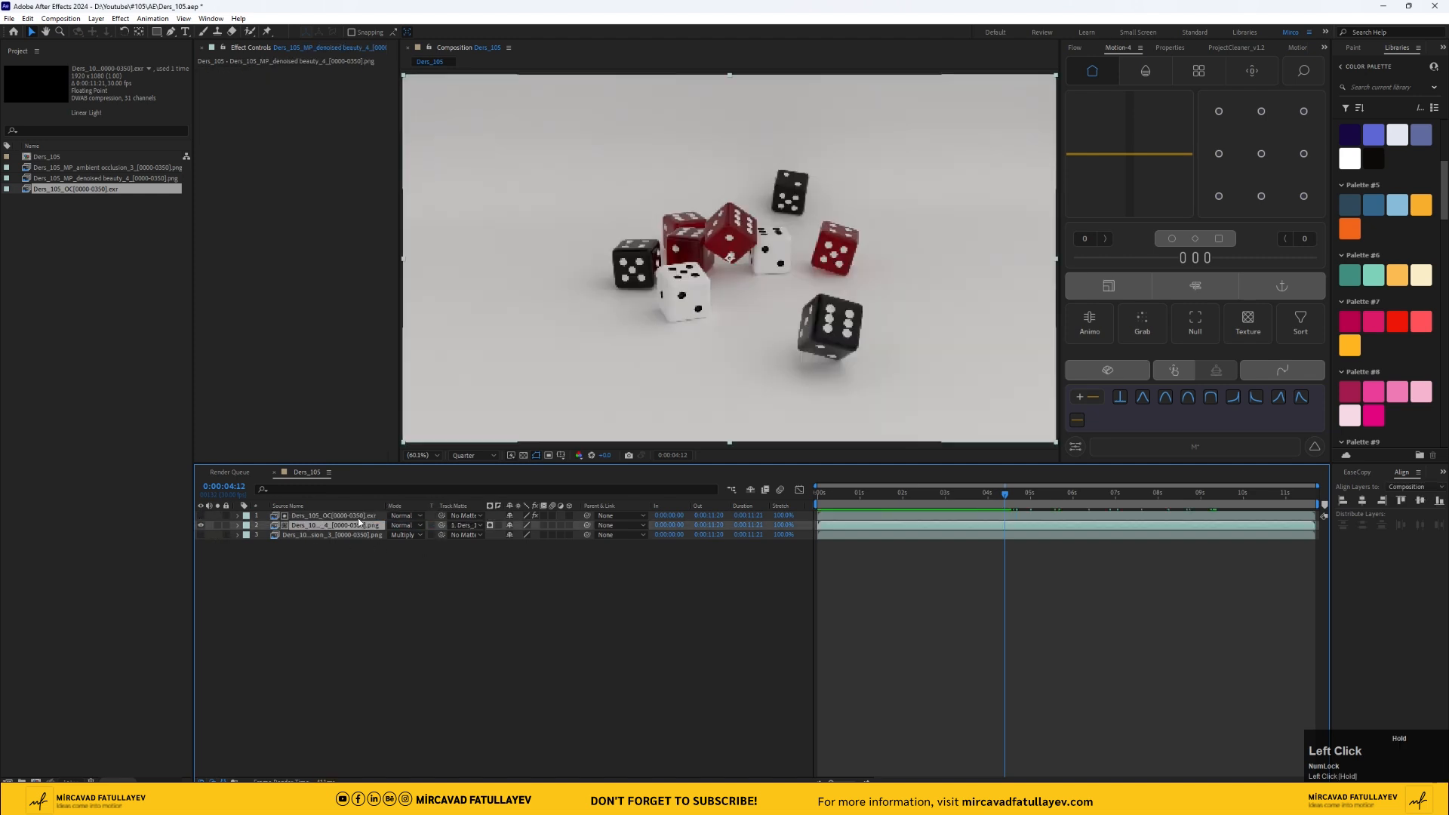
pyautogui.click(489, 525)
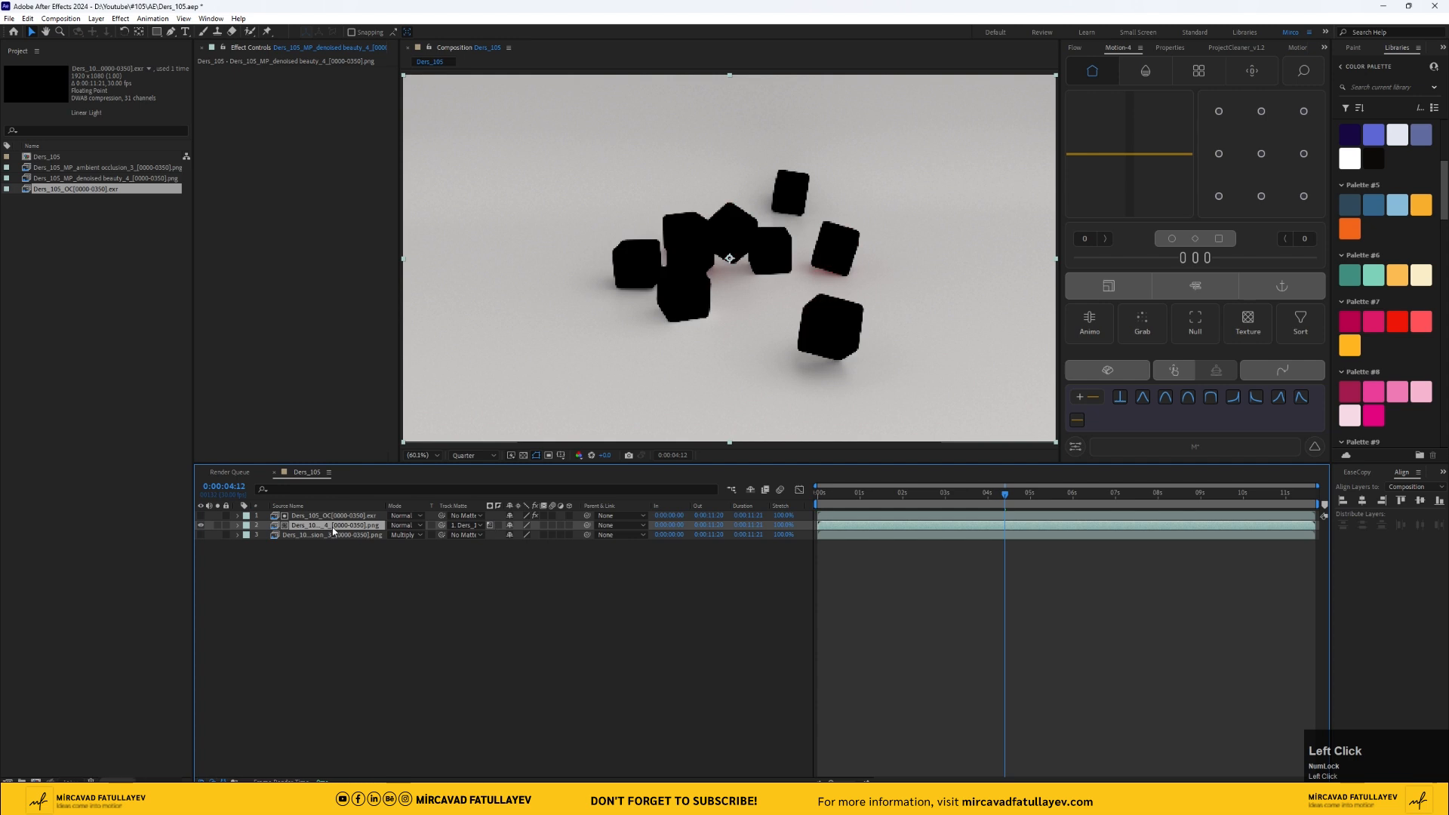
pyautogui.click(498, 525)
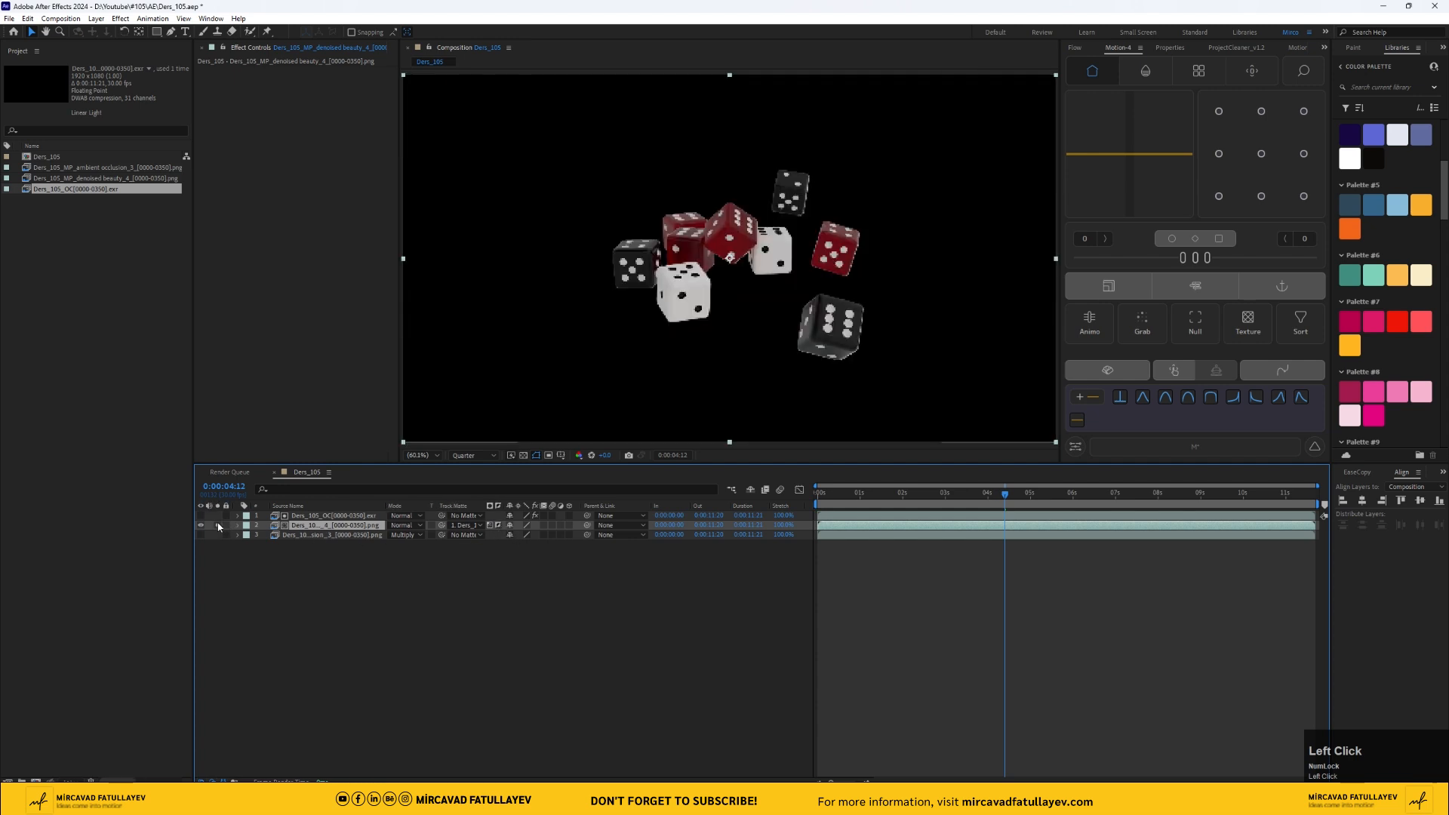
pyautogui.click(522, 456)
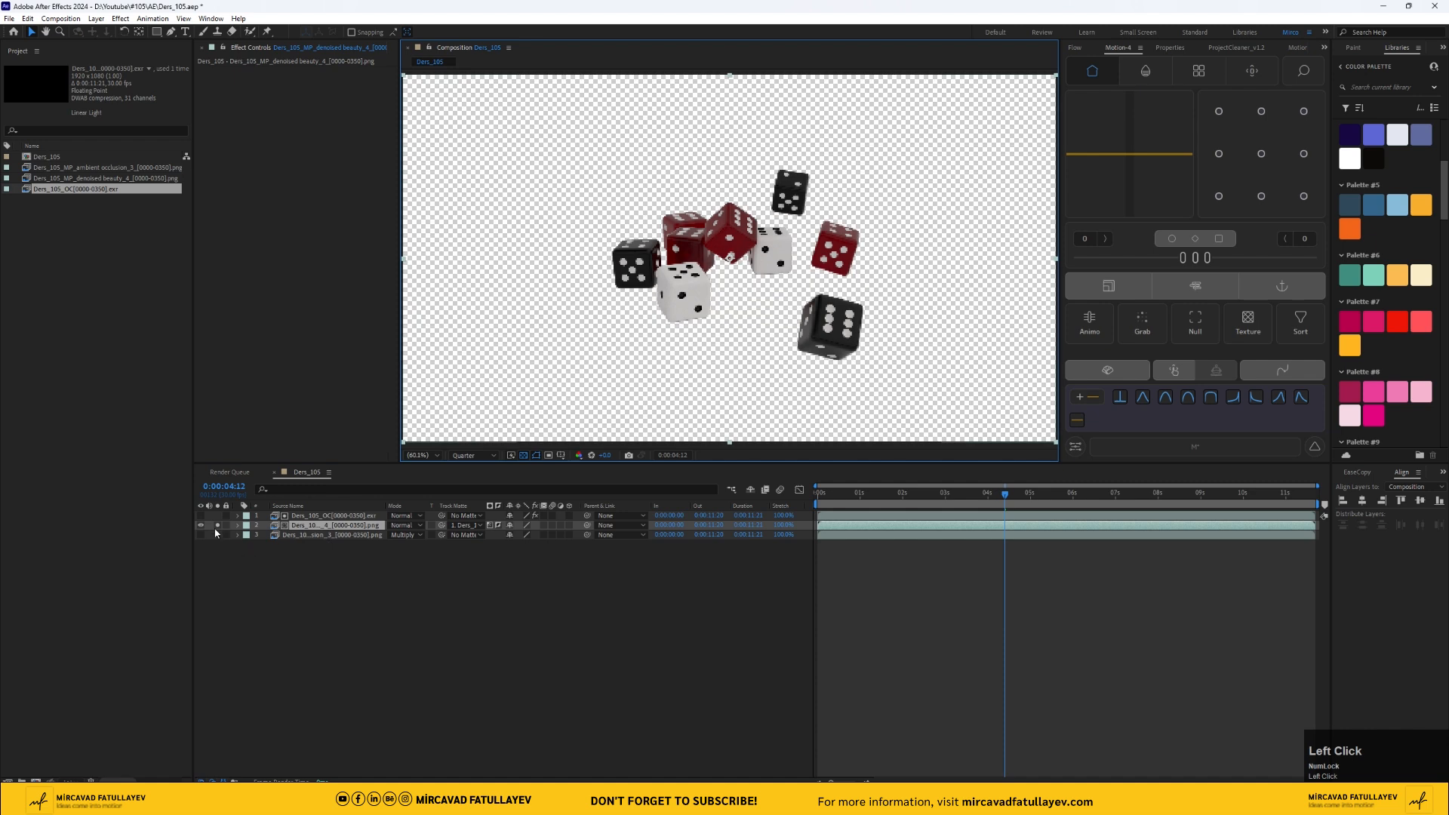
# - Create a solid named BG in the cream colour sampled from Palette #6
pyautogui.rightClick(477, 586)
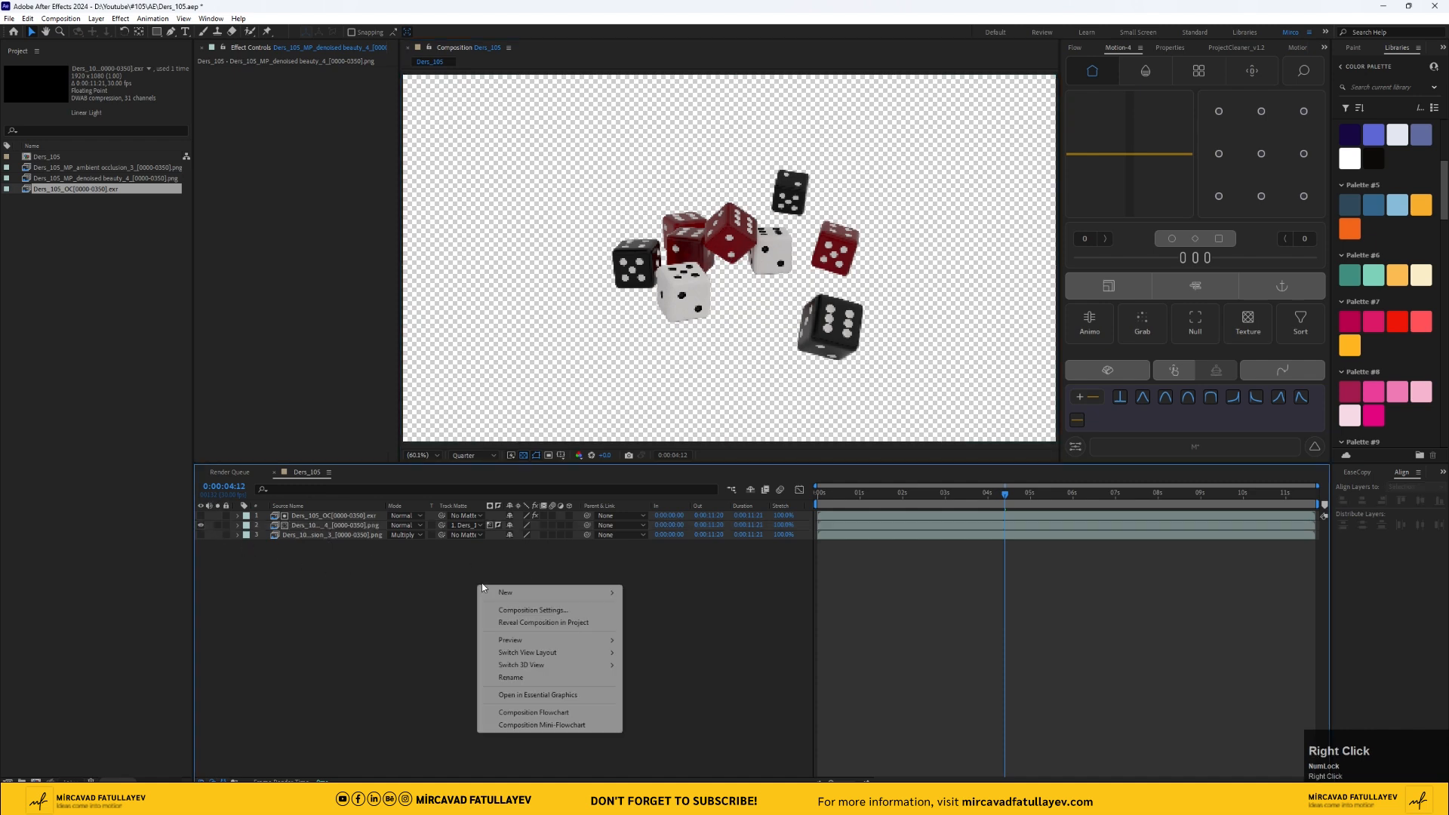
pyautogui.moveTo(554, 593)
pyautogui.click(663, 625)
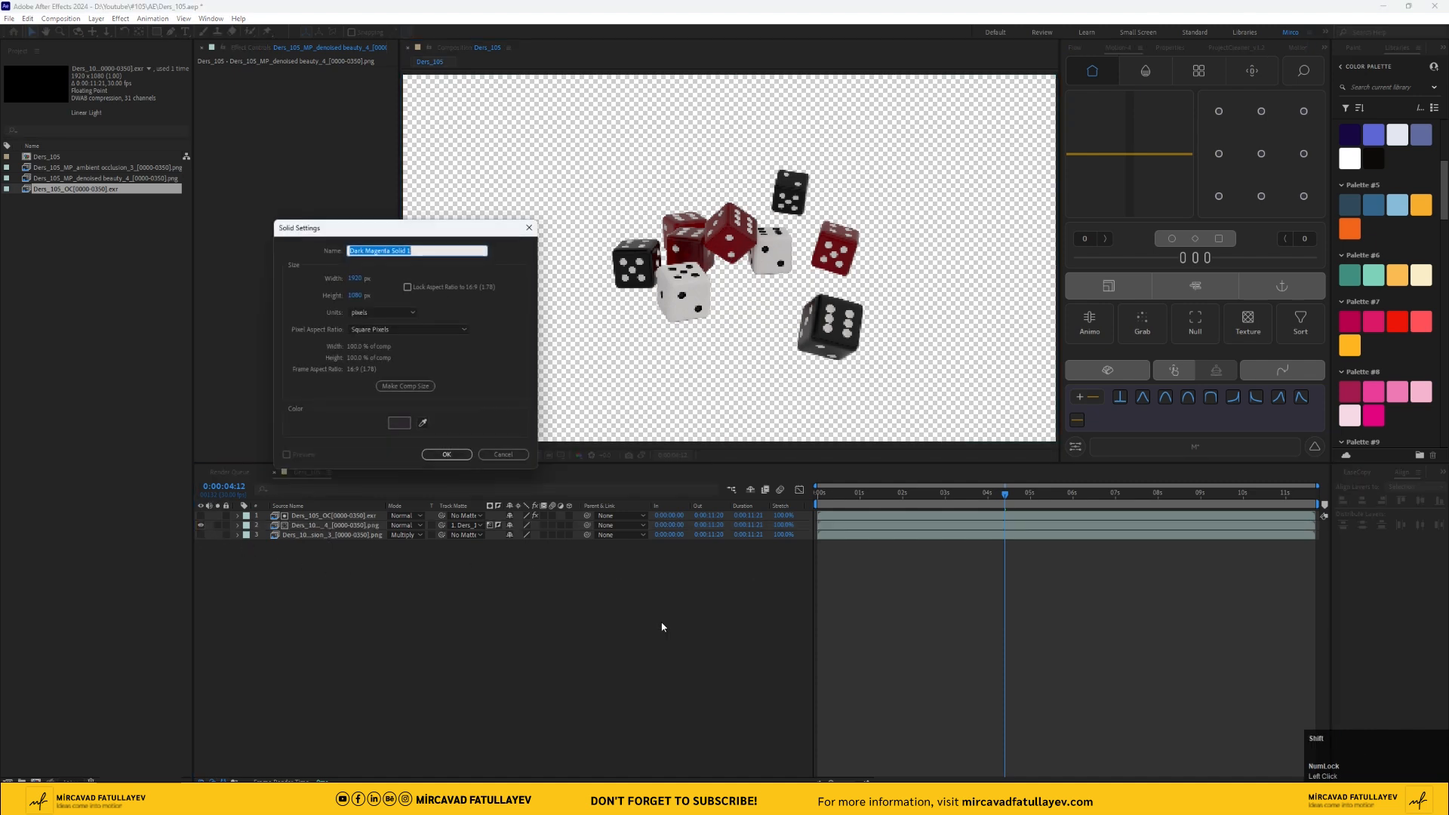
pyautogui.write('BG')
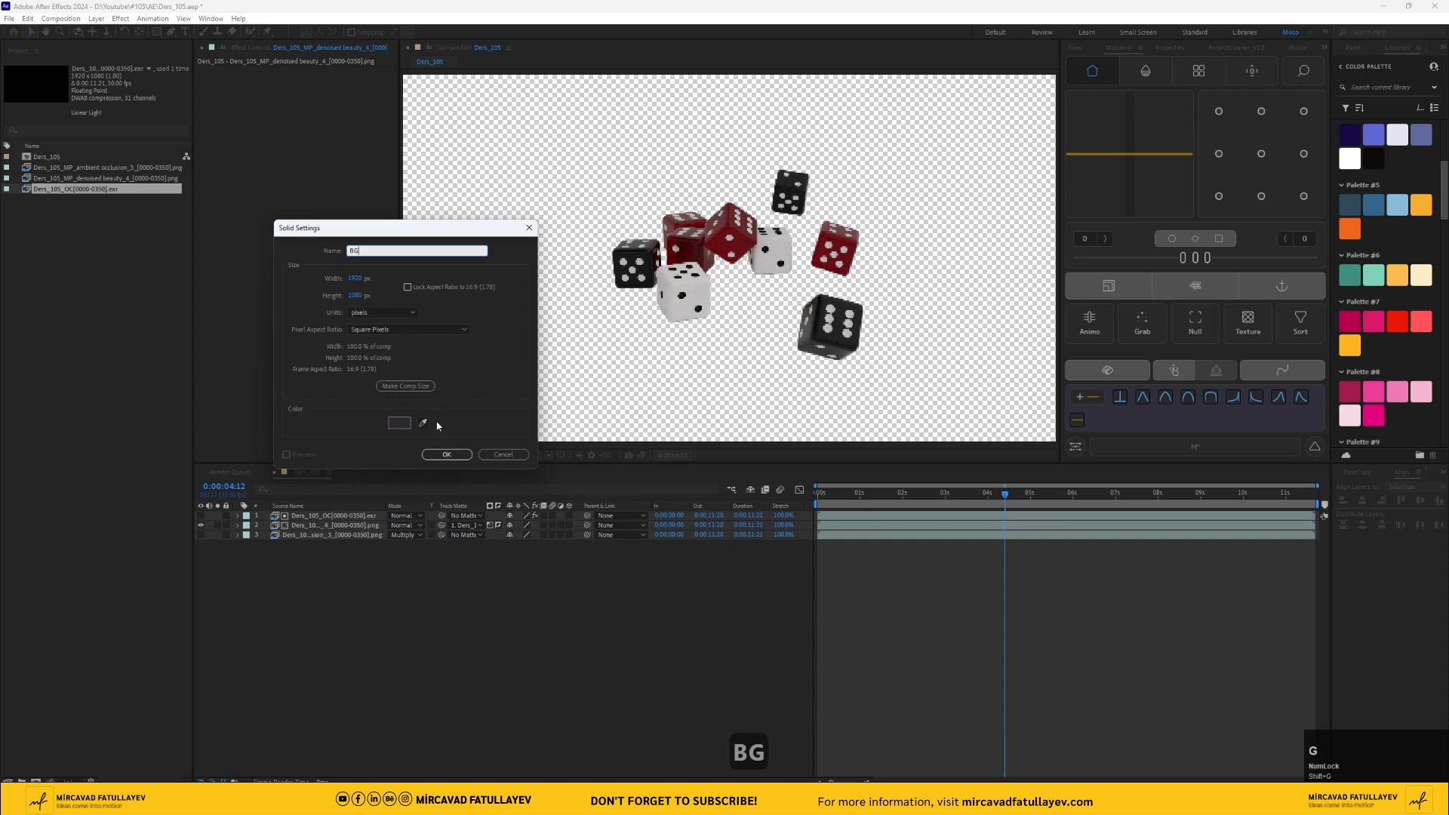
pyautogui.click(423, 423)
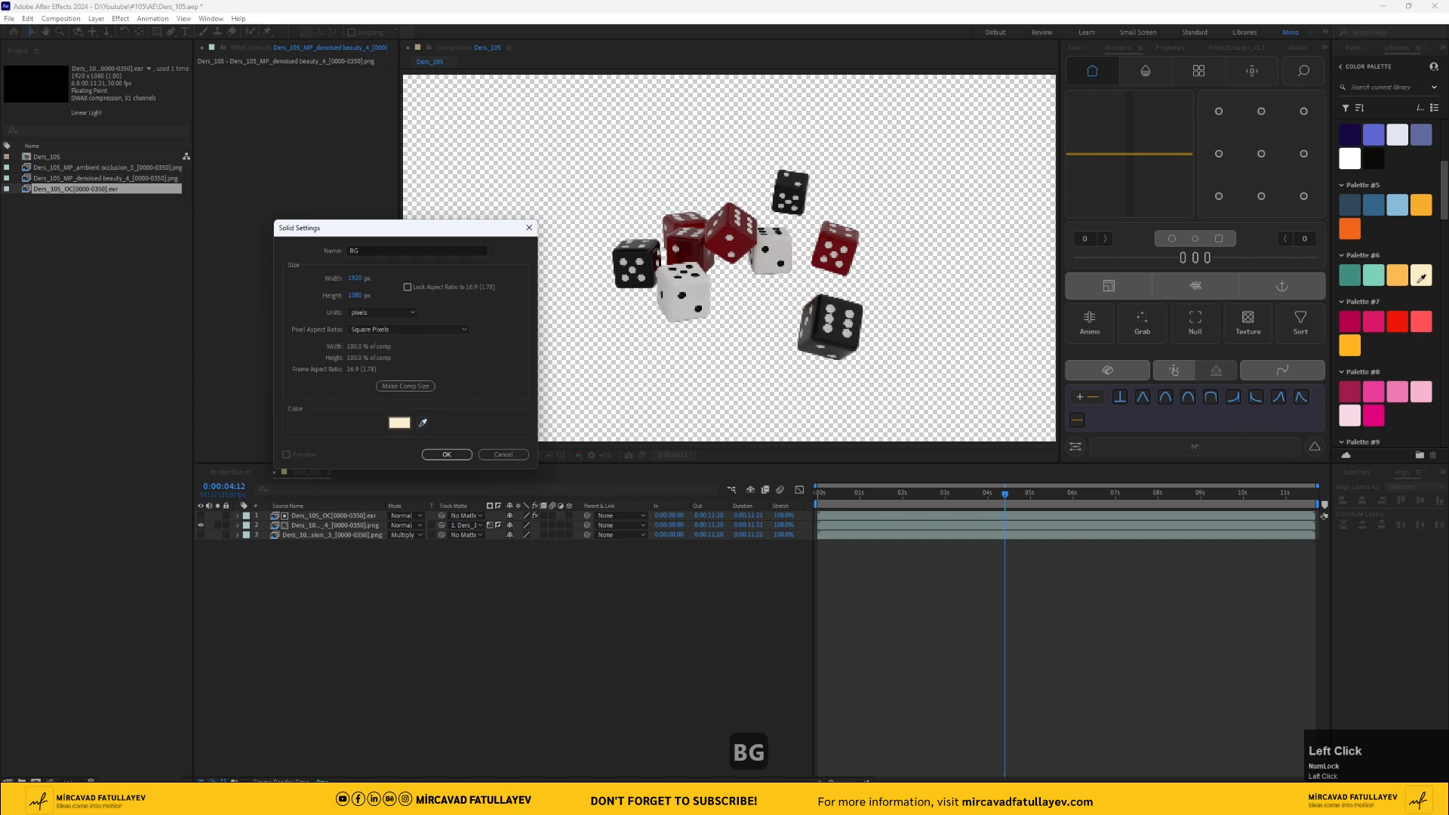
pyautogui.click(451, 455)
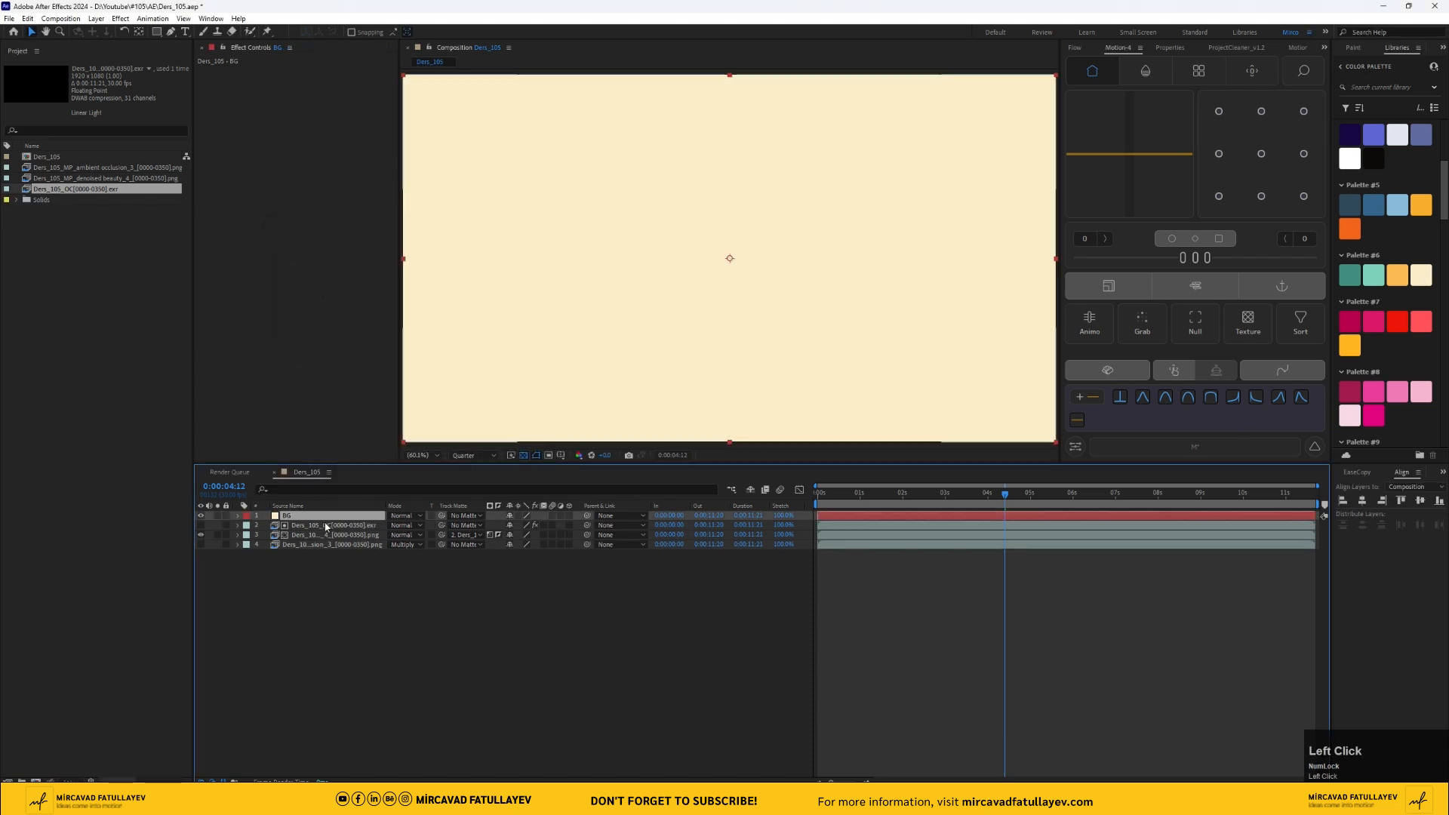
# - Place the BG solid beneath all other layers and show the ambient occlusion layer above it
pyautogui.moveTo(291, 519); pyautogui.dragTo(302, 549)
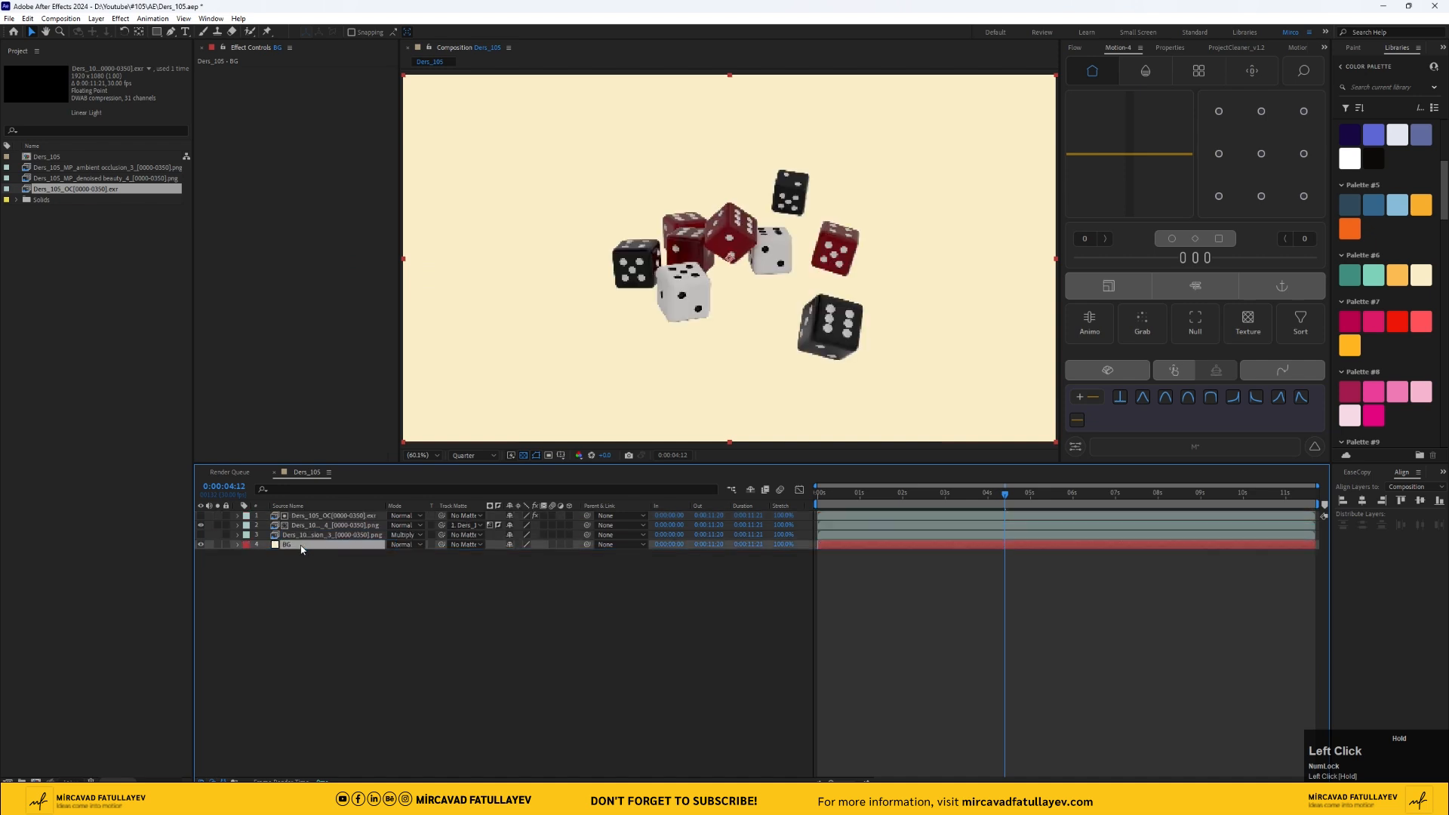
pyautogui.click(312, 590)
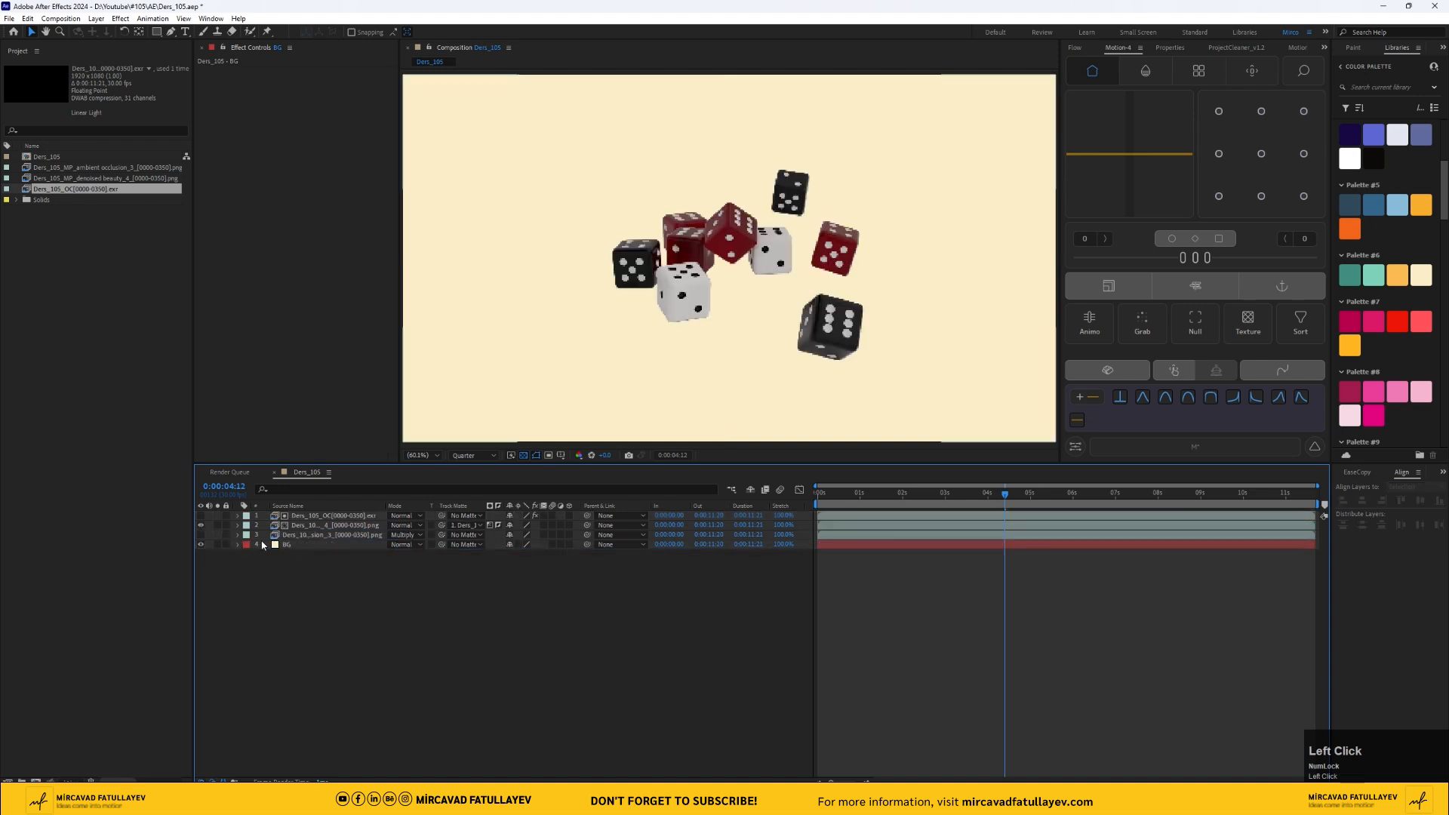
pyautogui.click(201, 535)
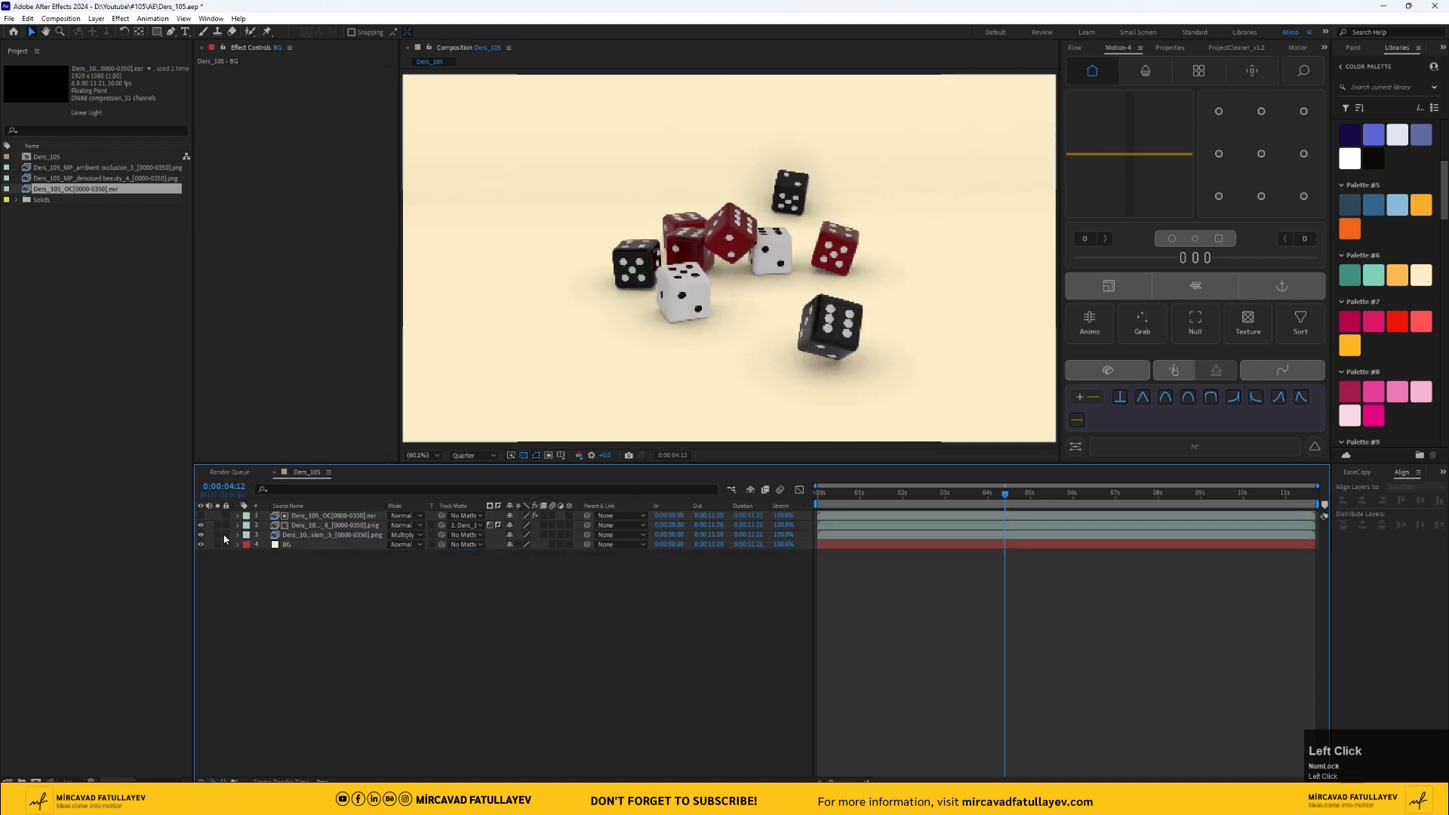
# - Switch the ambient occlusion layer's blending mode to Normal and back to Multiply to compare the shadows
pyautogui.click(400, 538)
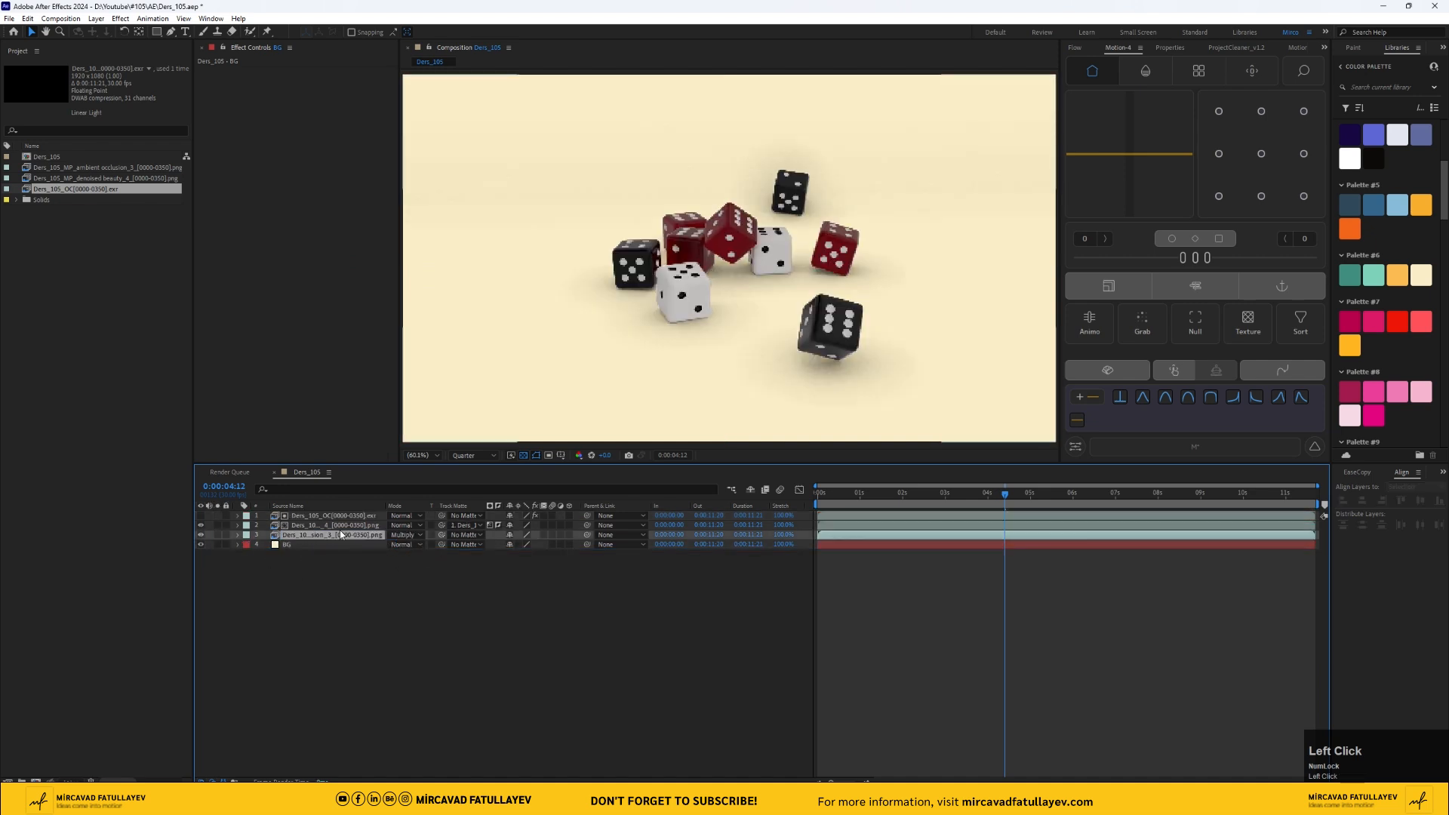
pyautogui.click(402, 535)
pyautogui.click(457, 27)
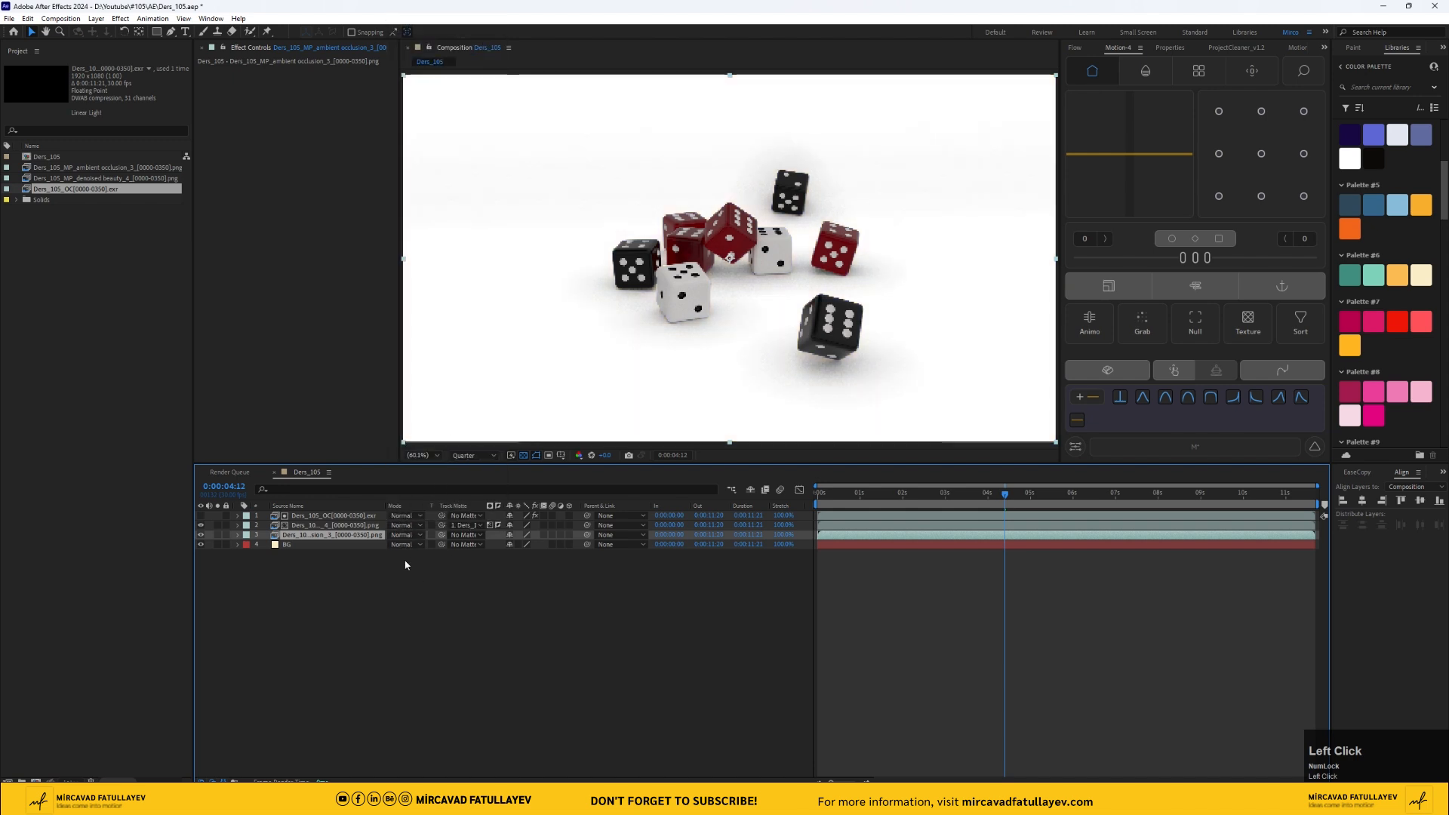
pyautogui.click(404, 535)
pyautogui.click(459, 77)
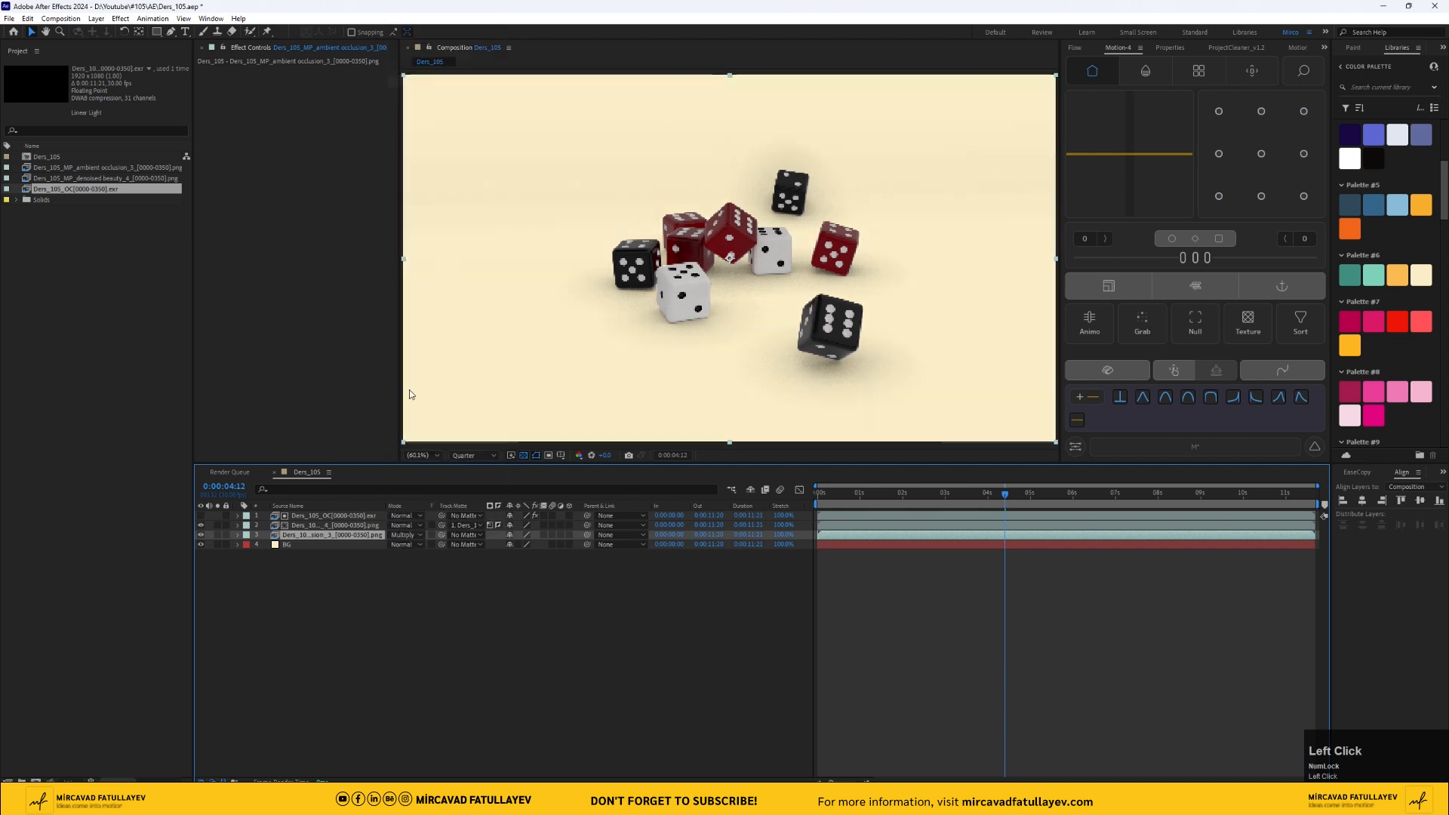
# - Set the composition preview resolution to Full and move the current time to 0:00:03:09
pyautogui.click(473, 455)
pyautogui.click(477, 476)
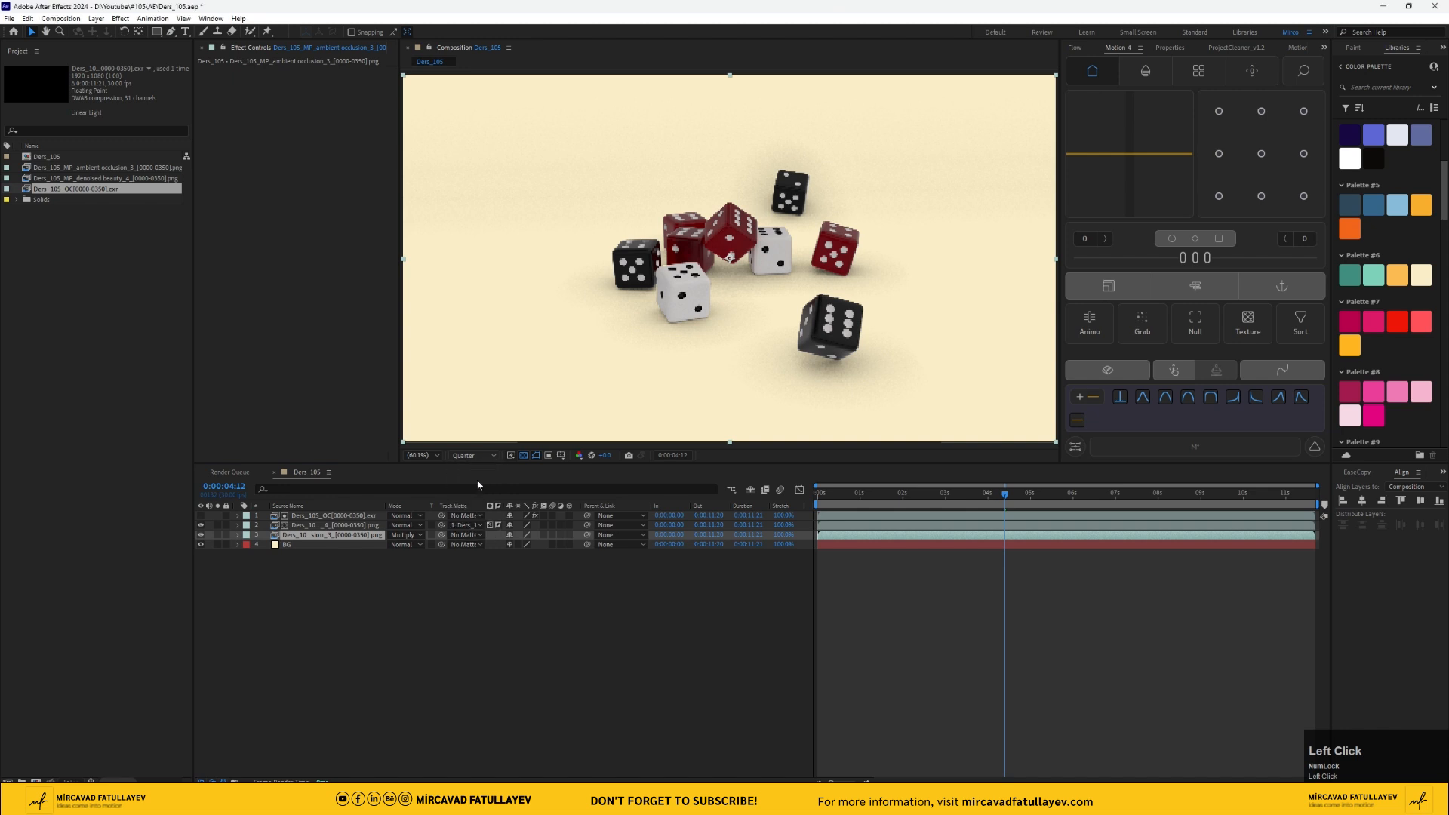
pyautogui.moveTo(989, 504); pyautogui.dragTo(958, 504)
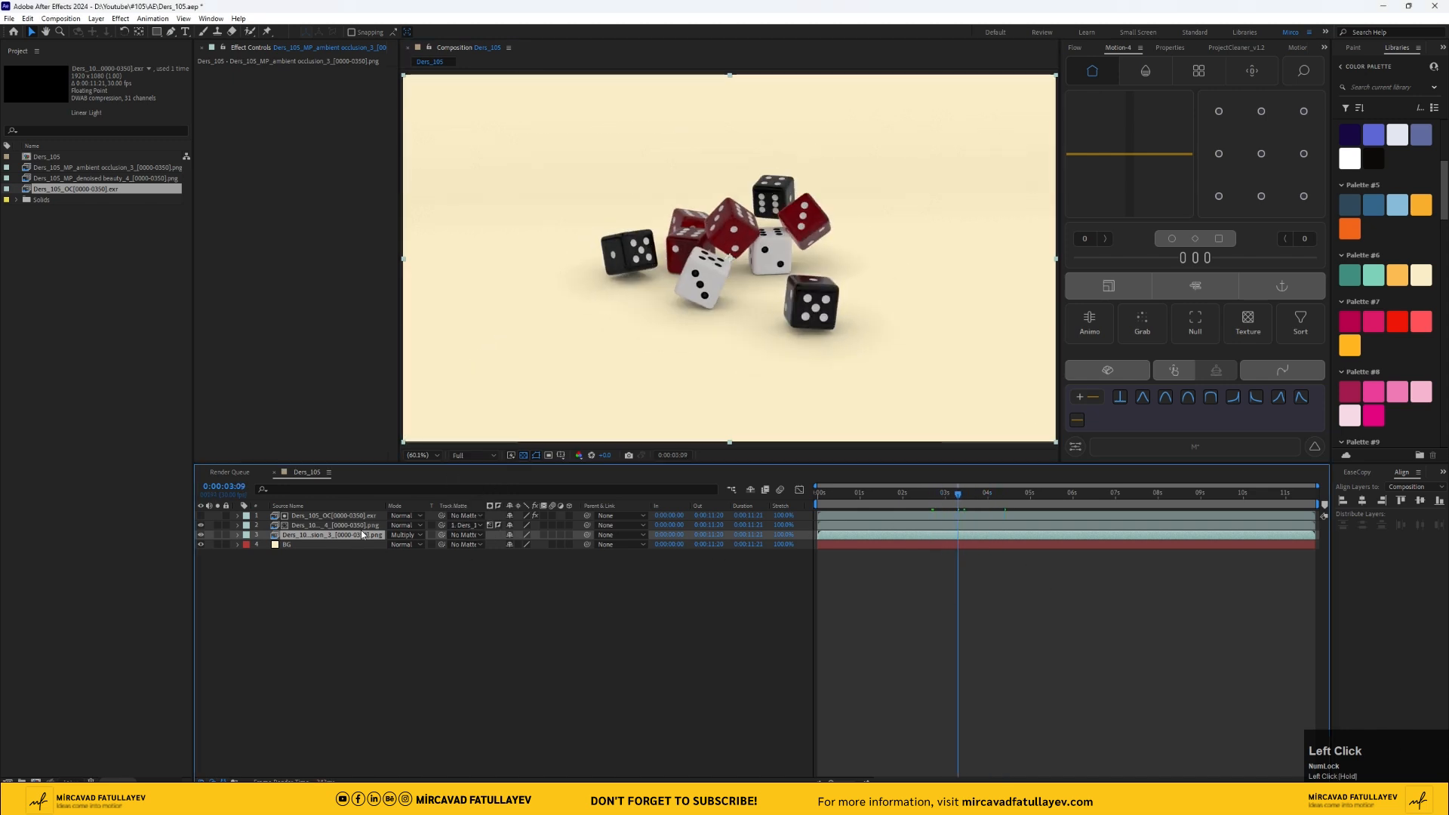
# - Apply the Fill effect to the BG solid
pyautogui.click(318, 545)
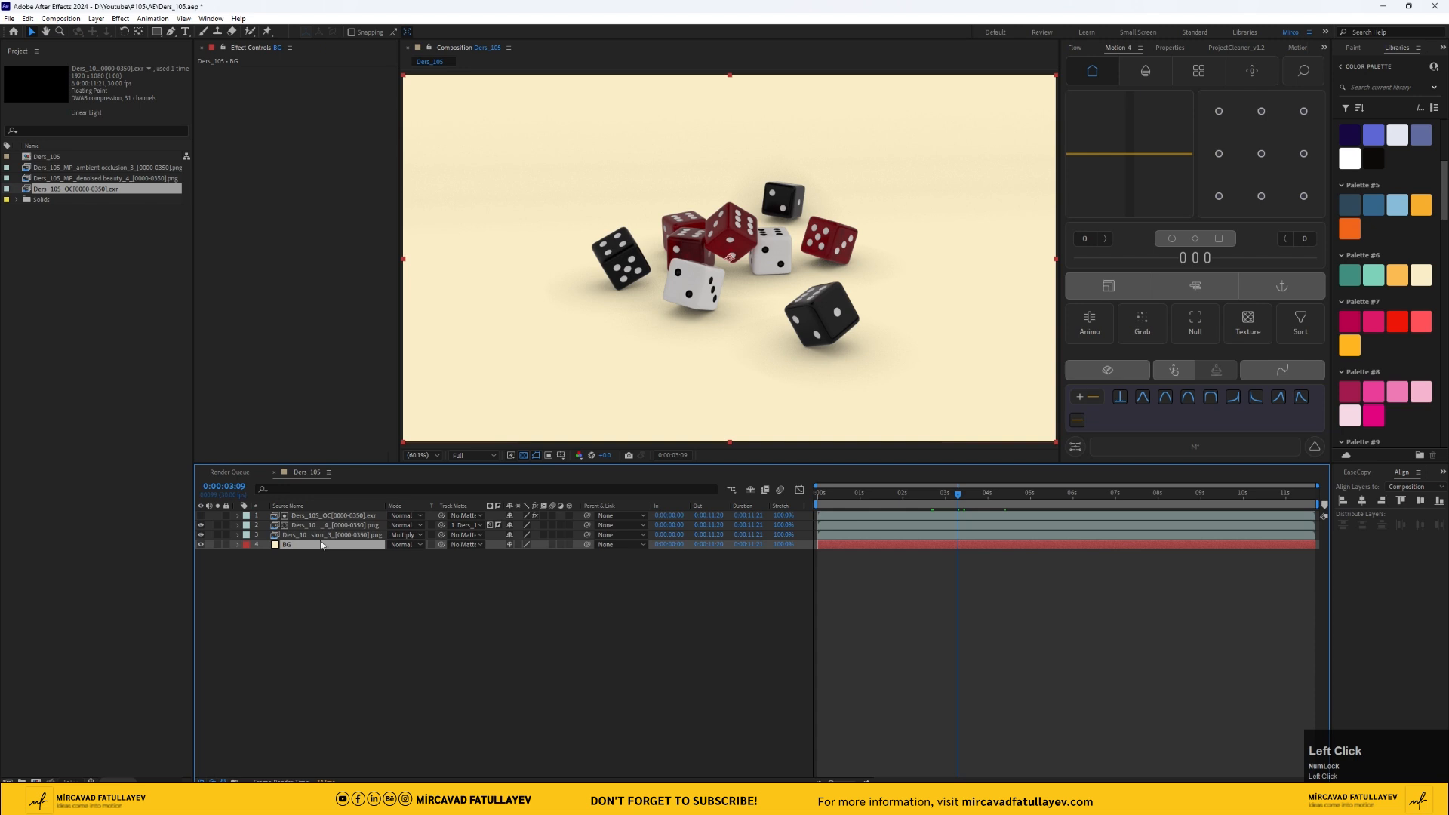
pyautogui.hotkey('ctrl', 'space')
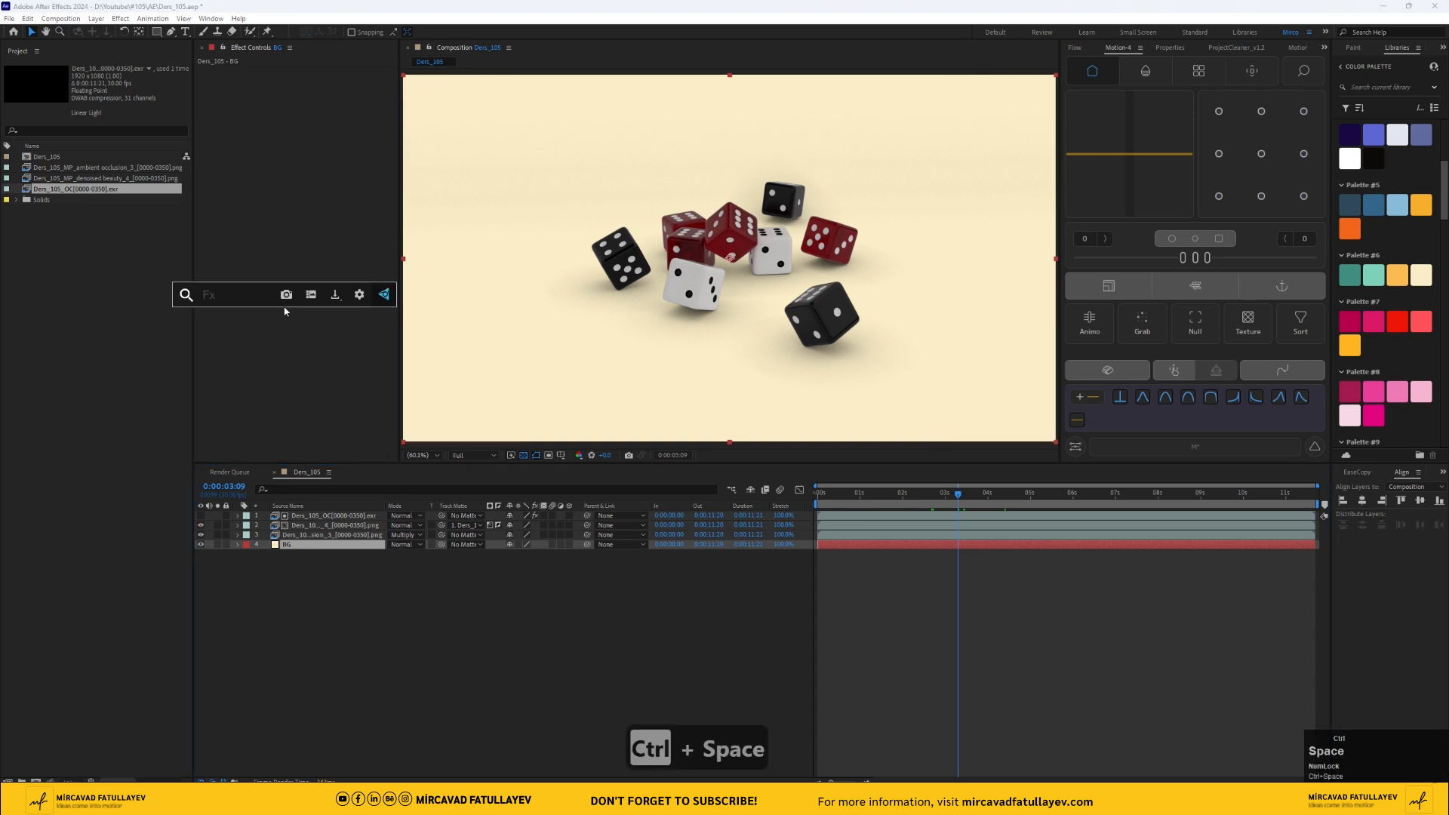
pyautogui.hotkey('ctrl', 'f')
pyautogui.write('ill')
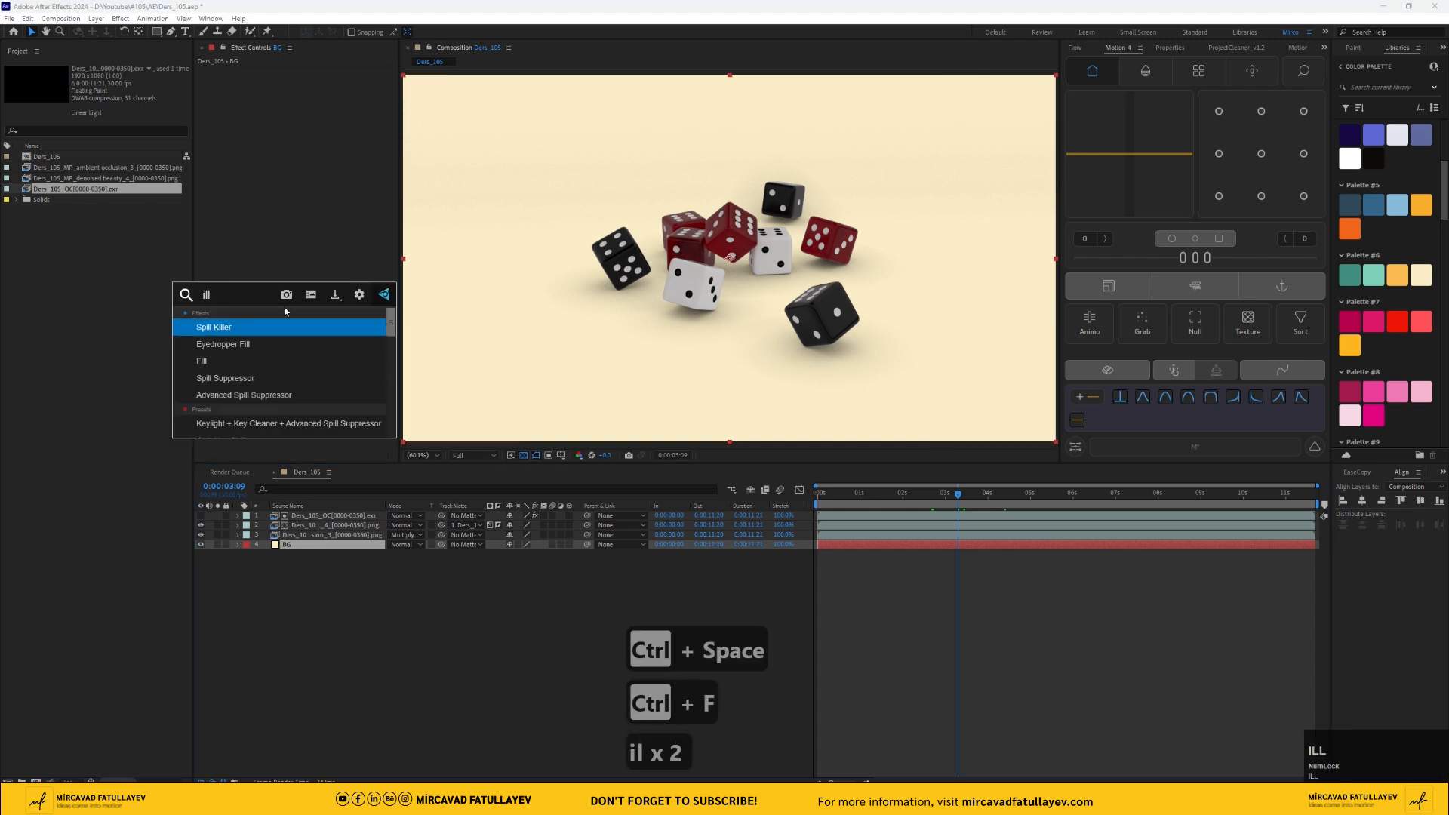
pyautogui.press('Down')
pyautogui.press('Down')
pyautogui.press('Return')
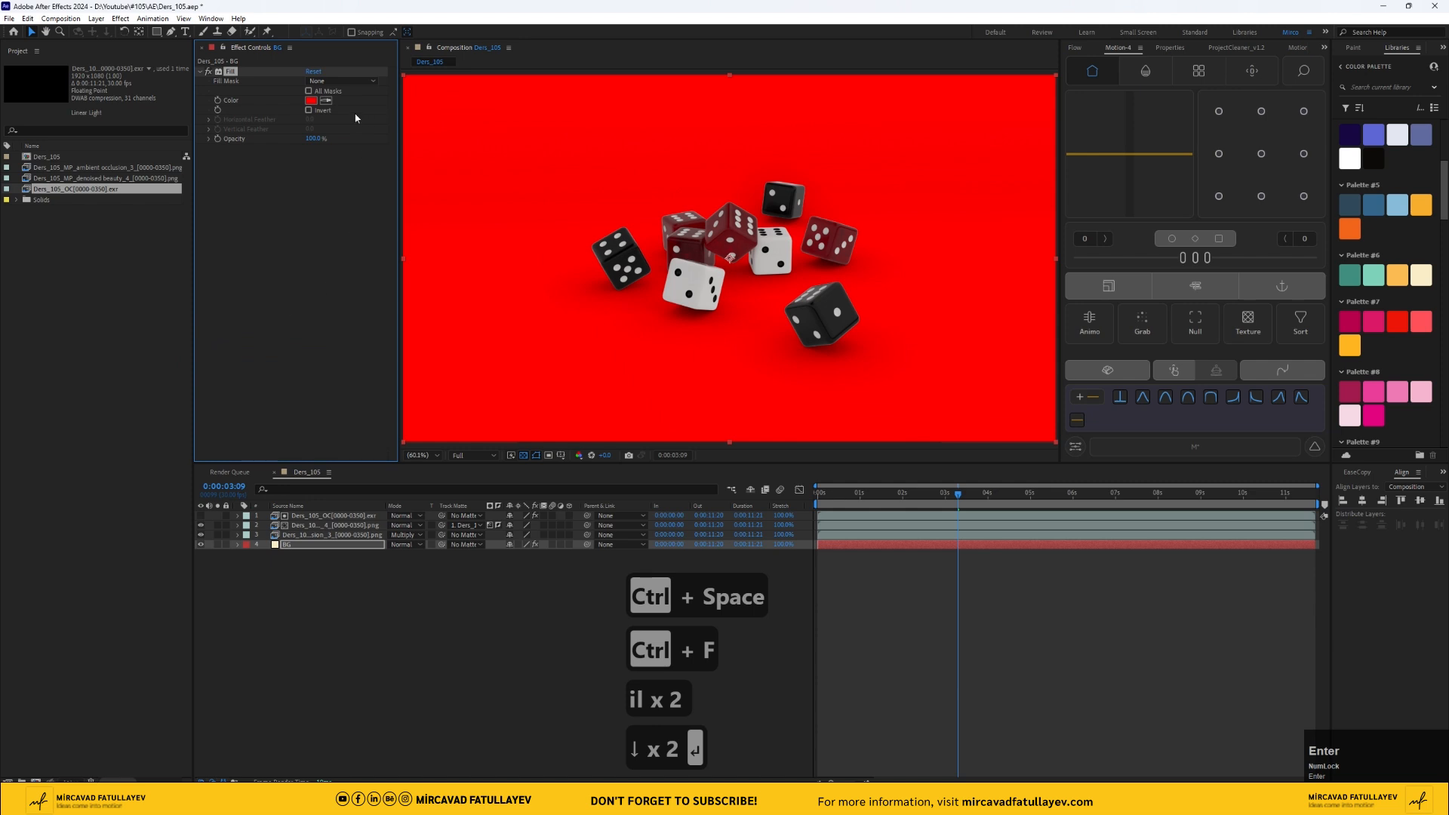
# - Try the red, pale lavender, blue and orange palette swatches as the BG layer's Fill colour
pyautogui.click(326, 101)
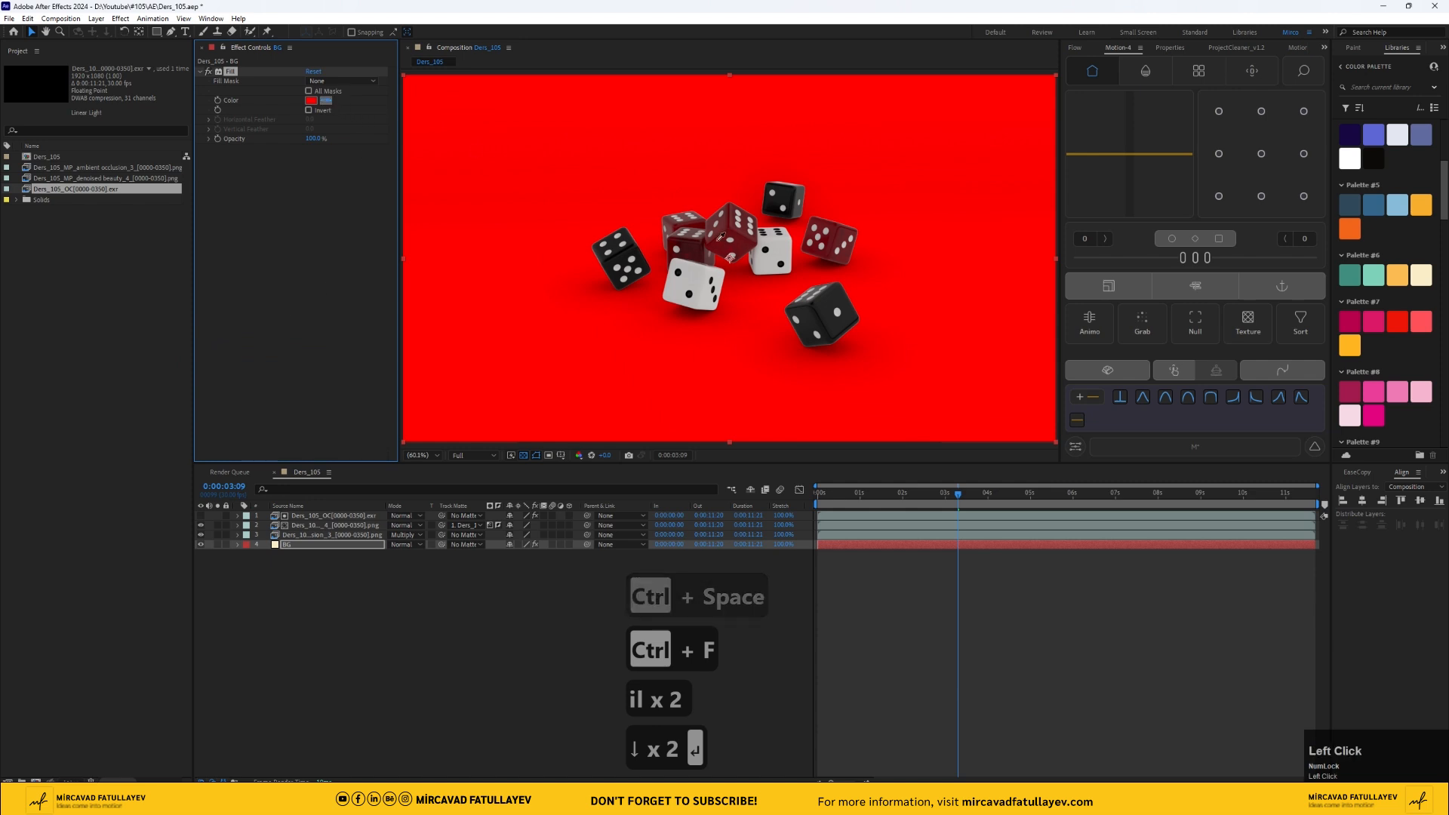
pyautogui.click(1395, 326)
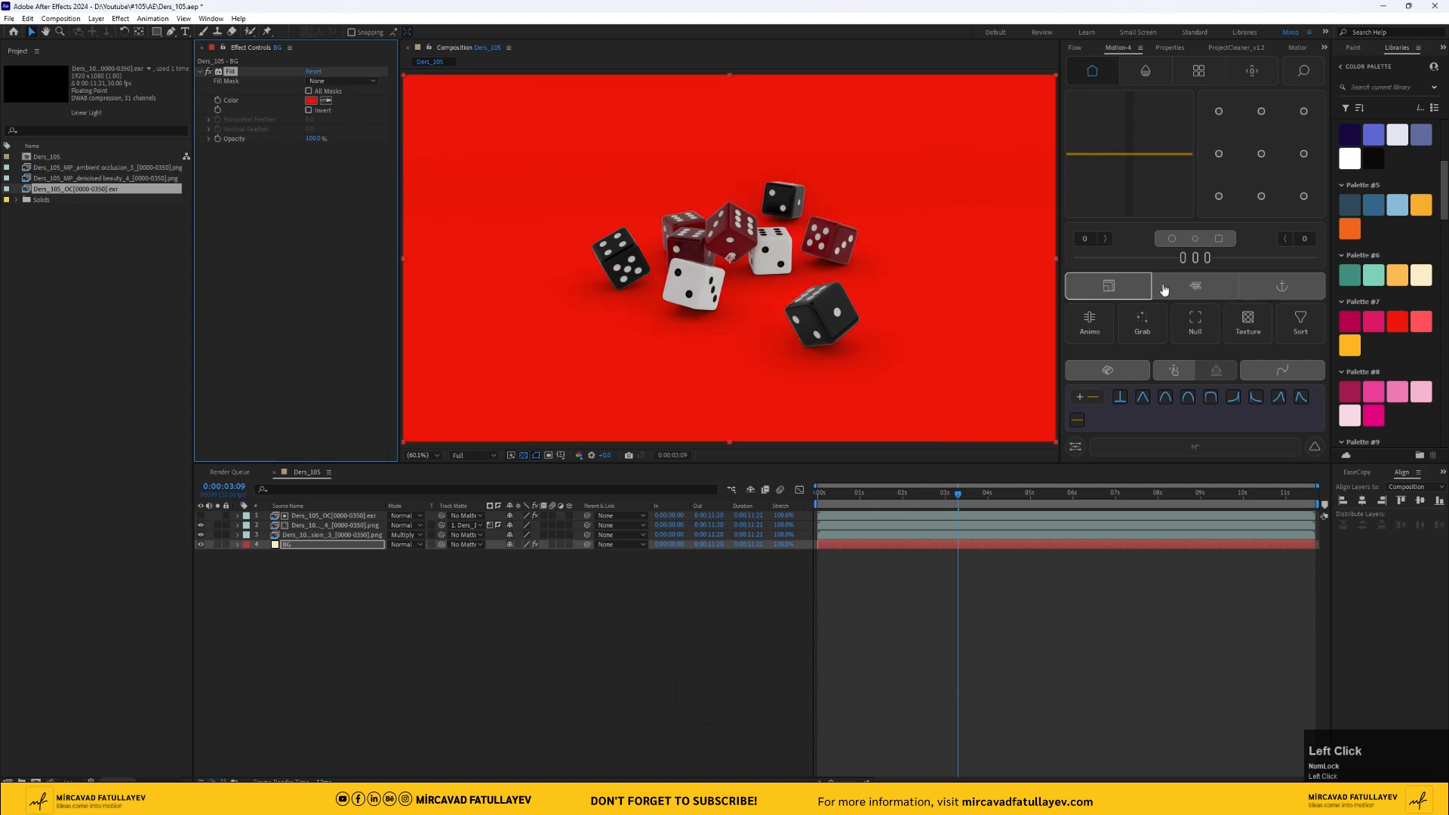
pyautogui.click(326, 101)
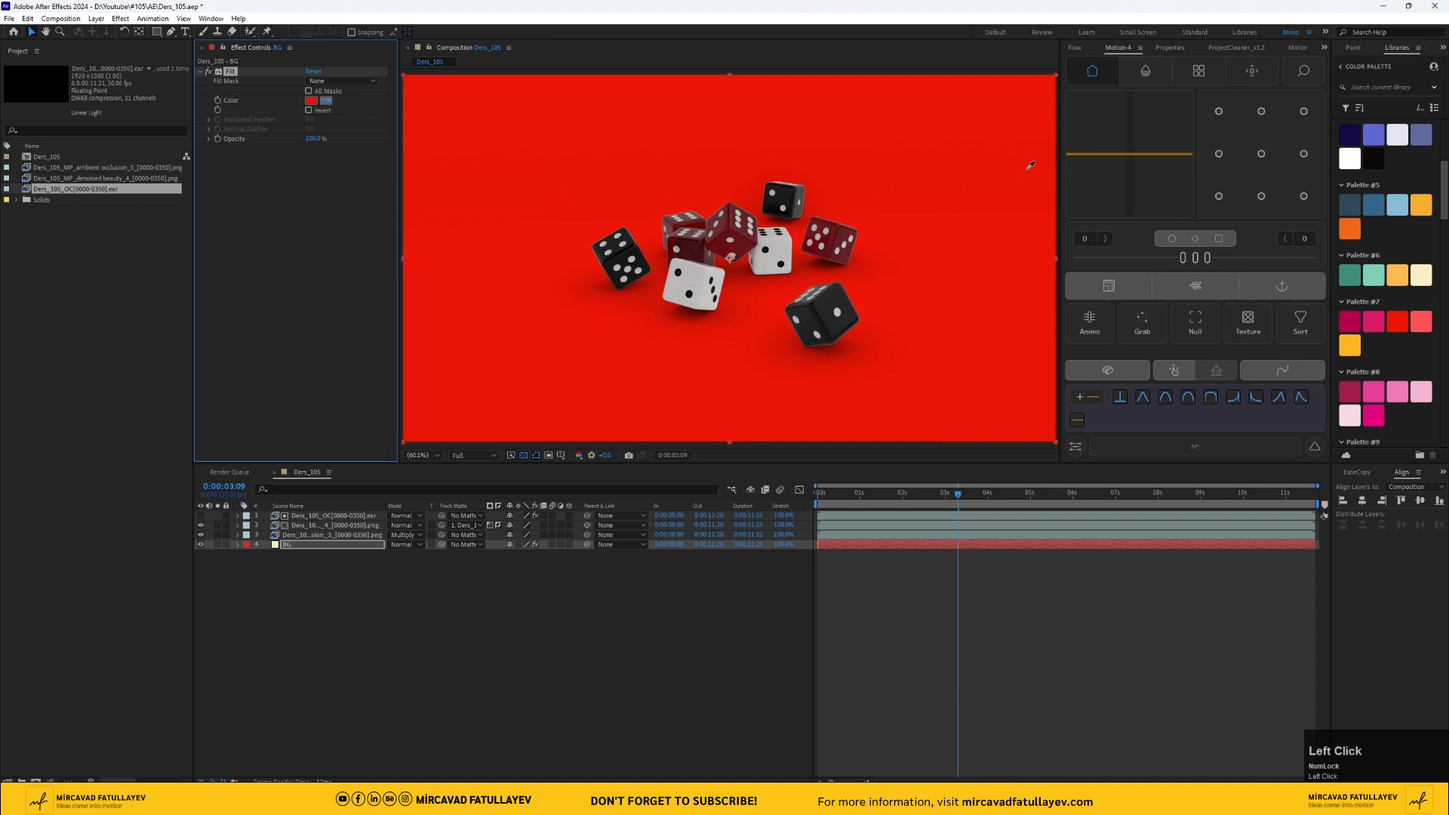
pyautogui.click(1395, 137)
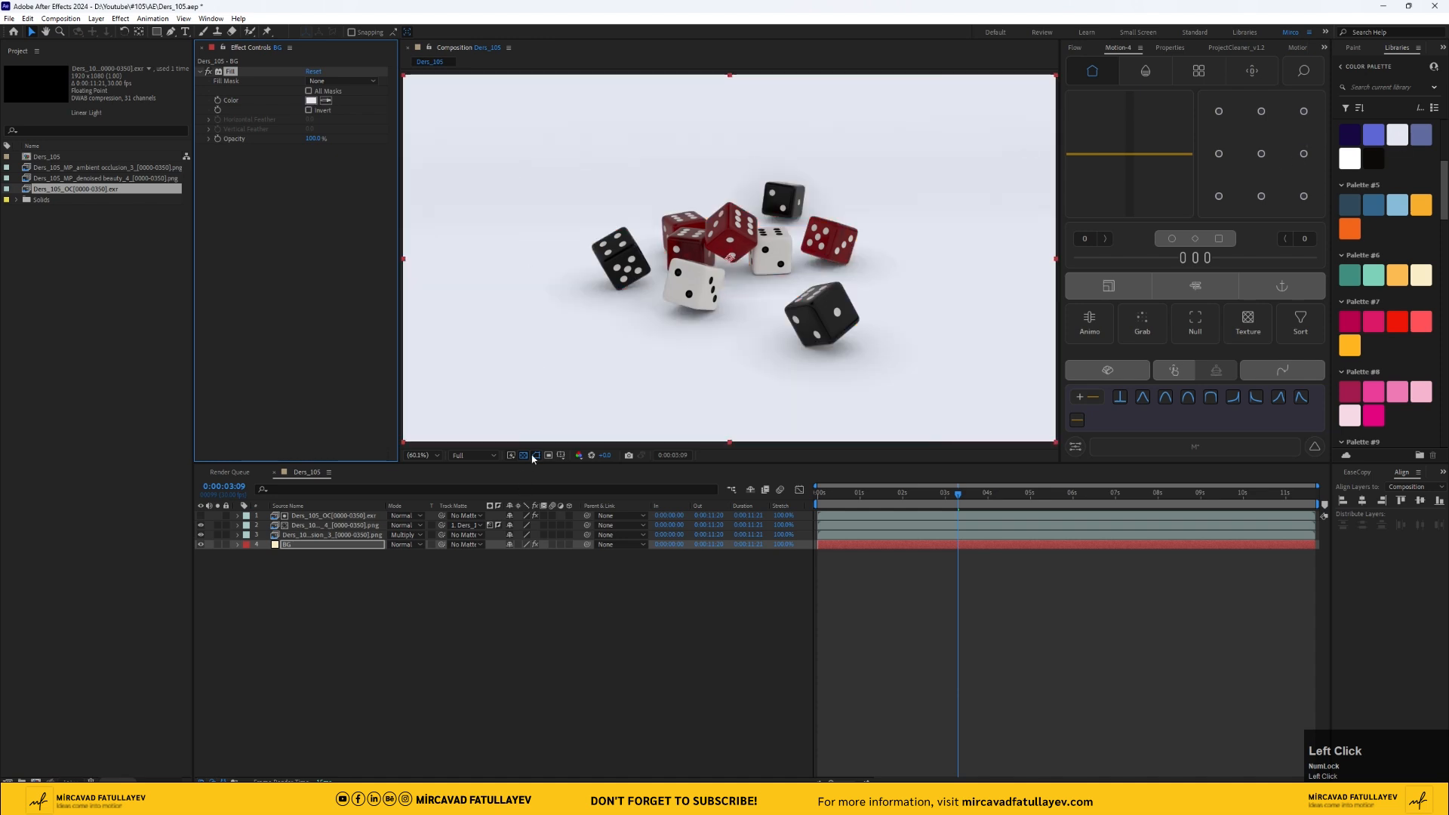
pyautogui.click(326, 101)
pyautogui.click(1377, 137)
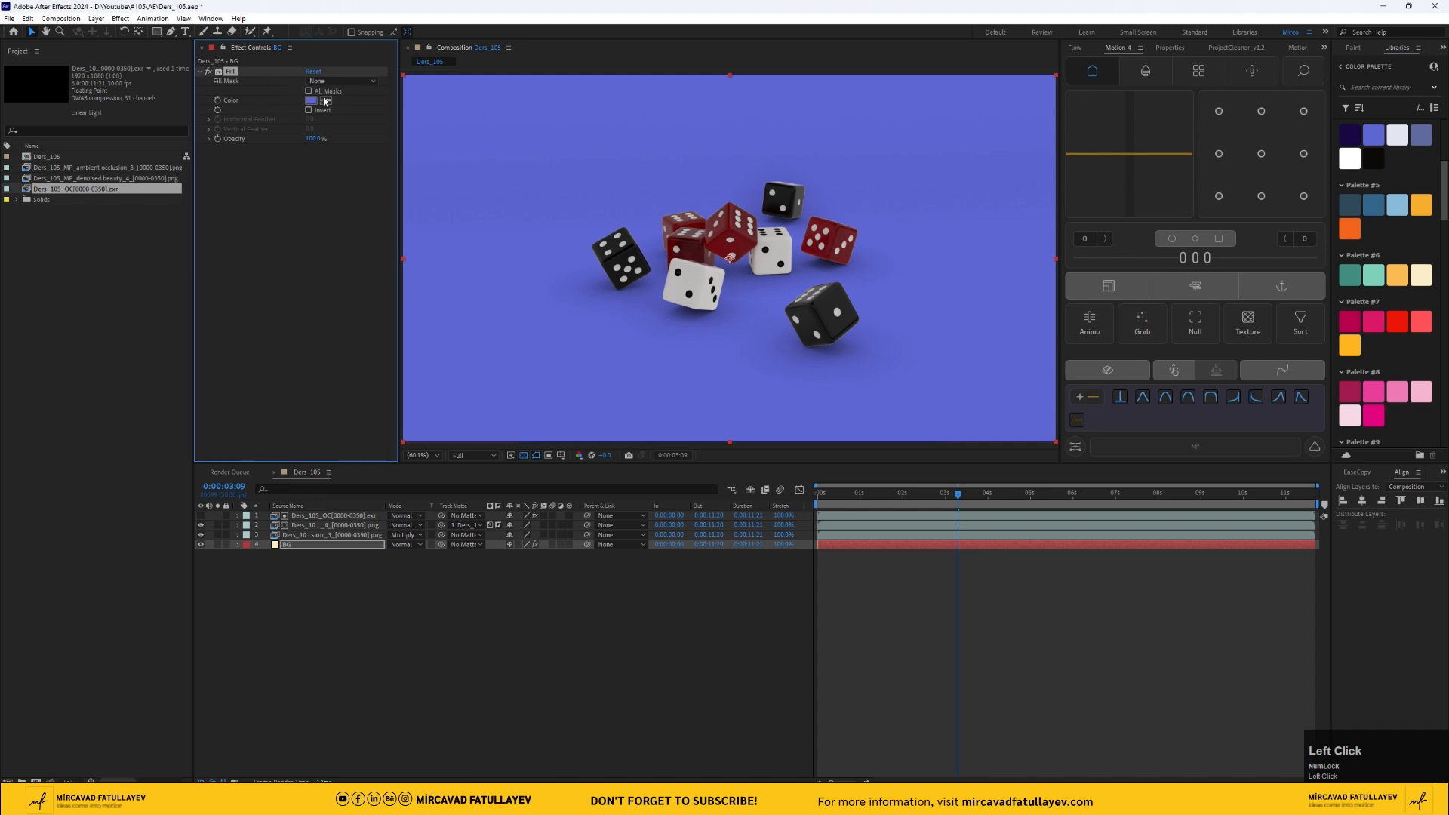
pyautogui.click(1395, 275)
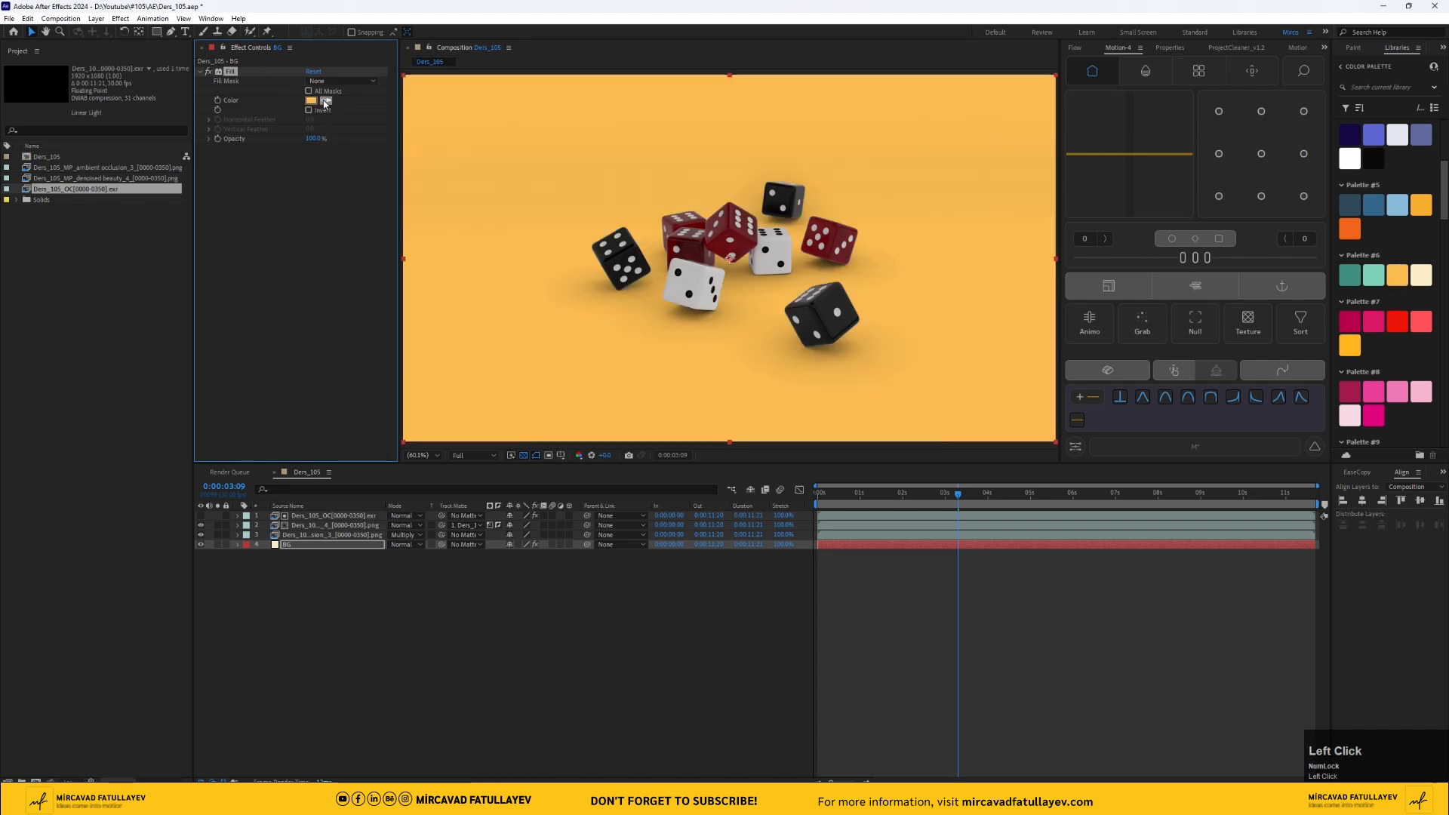
# - Set the BG layer's Fill colour to the white palette swatch and deselect the layer
pyautogui.click(1353, 159)
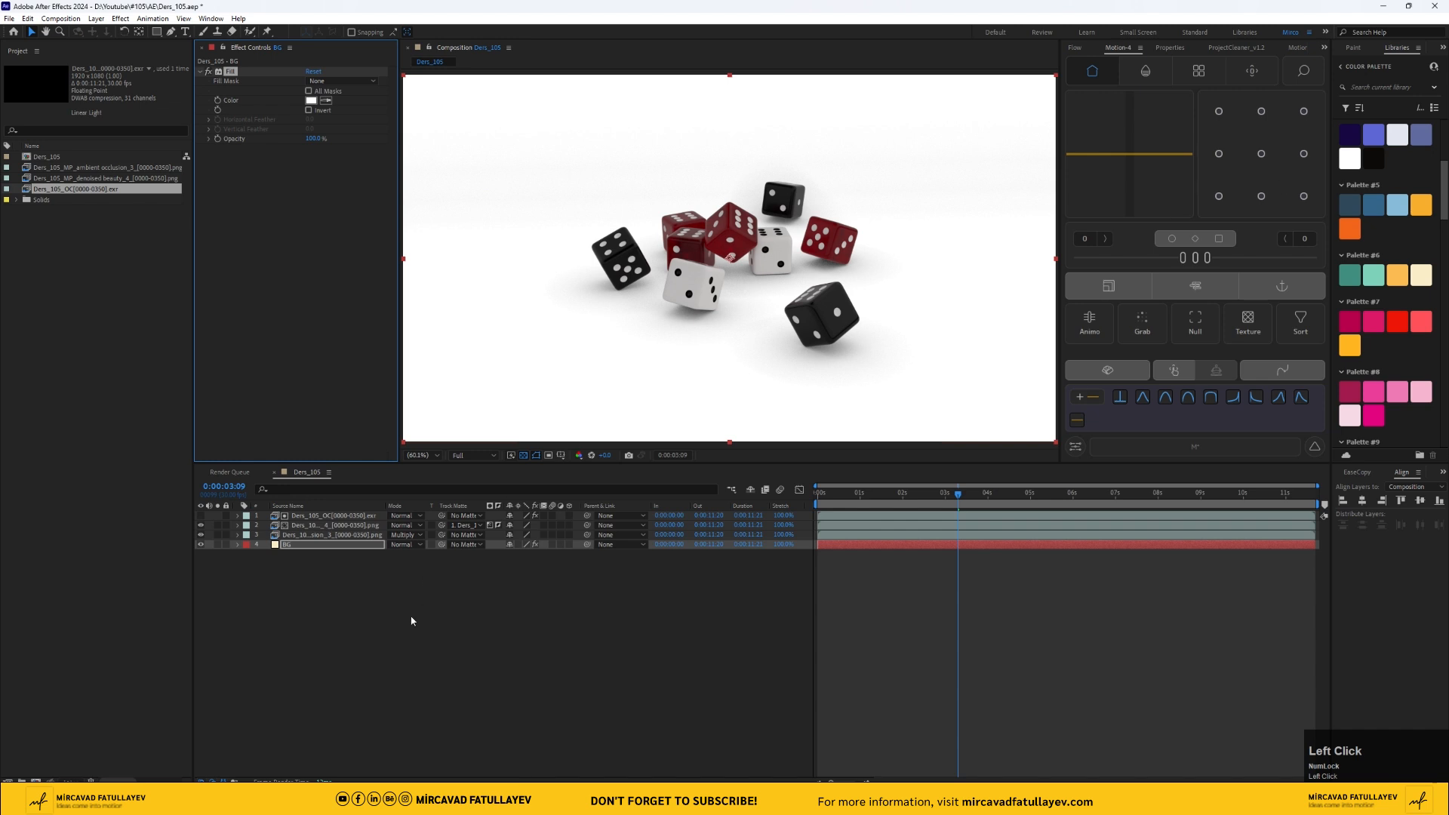
pyautogui.click(326, 605)
# - Create an adjustment layer at the top of the composition and name it Blur
pyautogui.rightClick(318, 577)
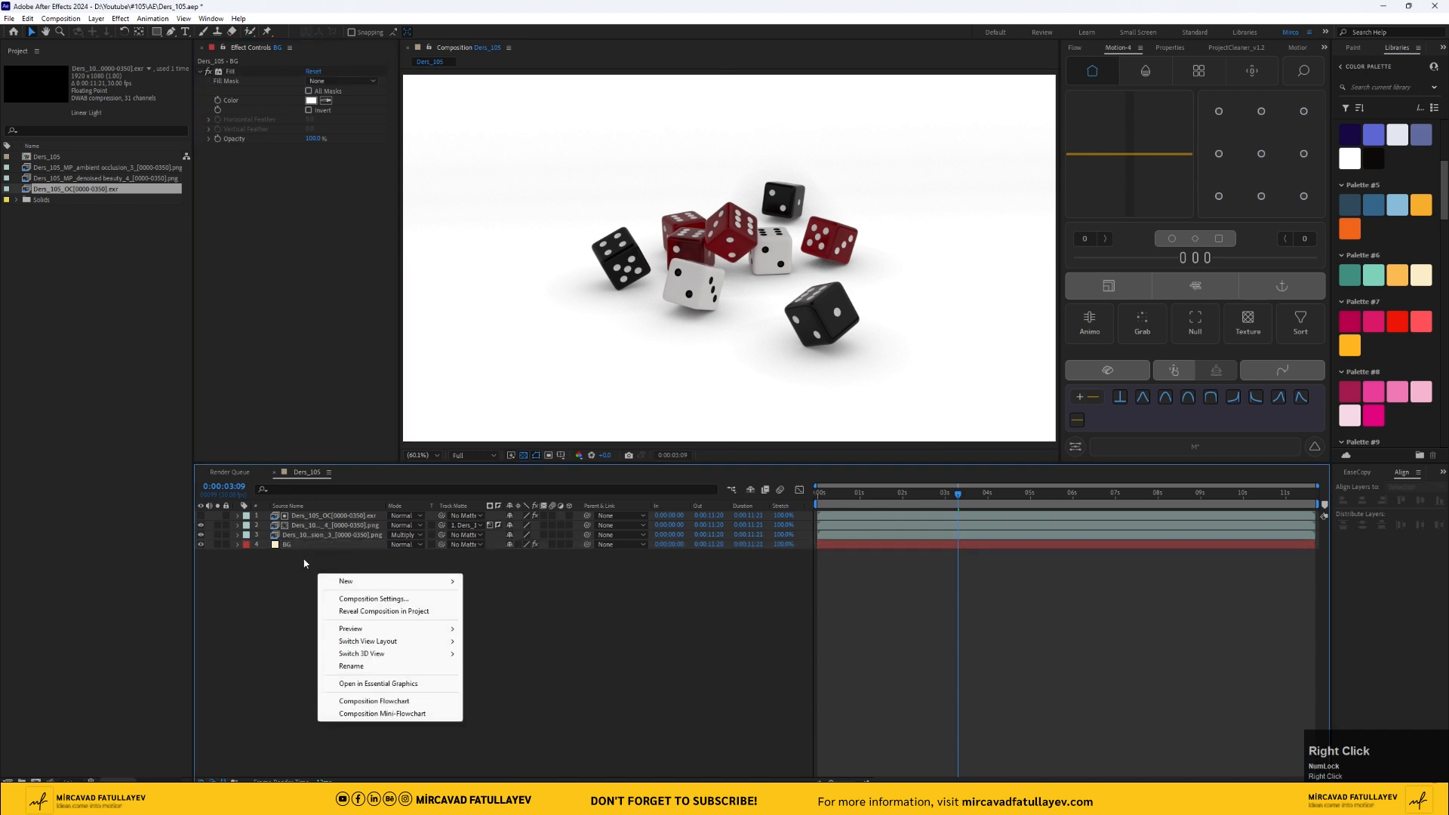
pyautogui.moveTo(343, 581)
pyautogui.click(524, 677)
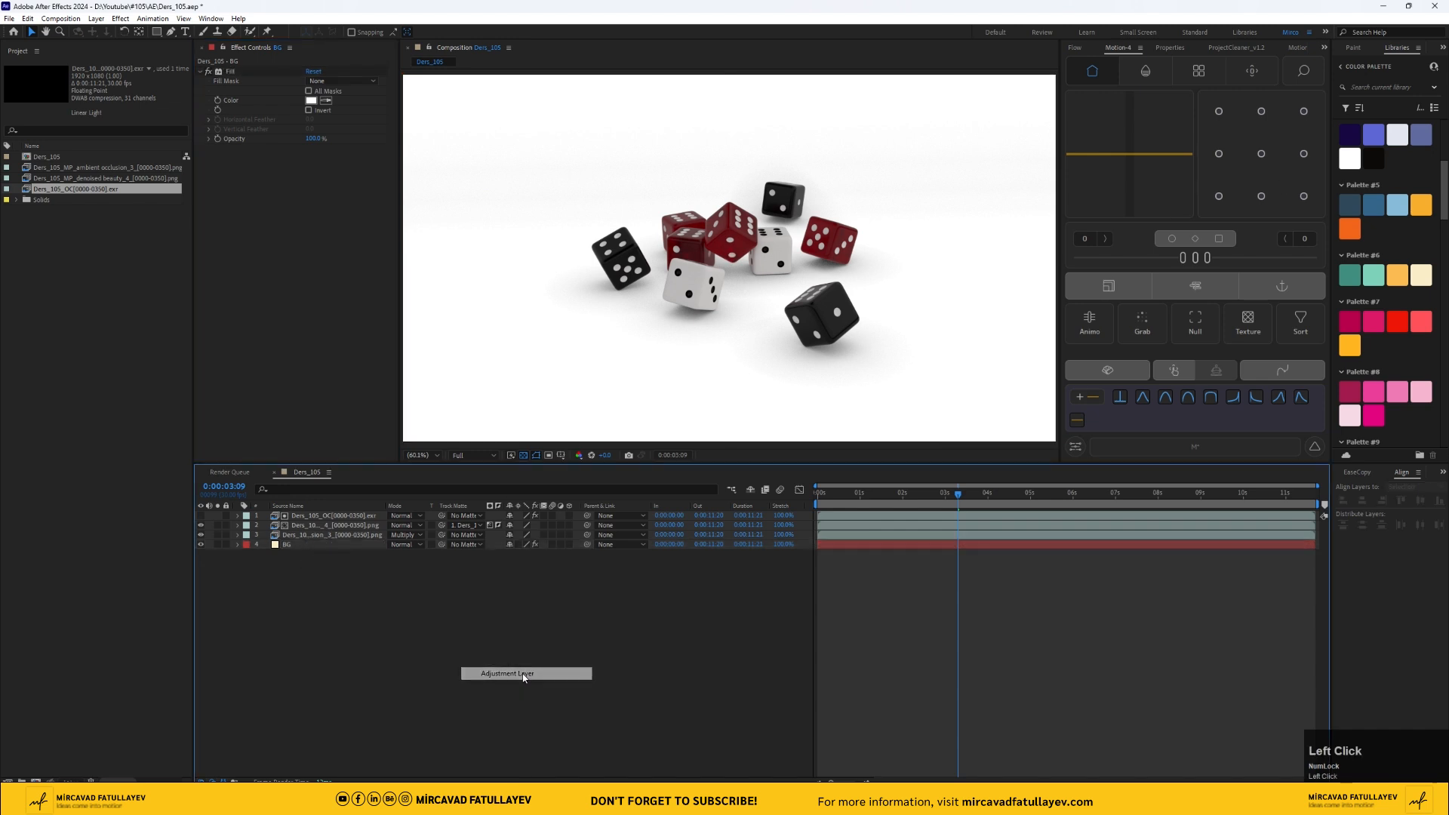
pyautogui.press('Return')
pyautogui.write('Blur')
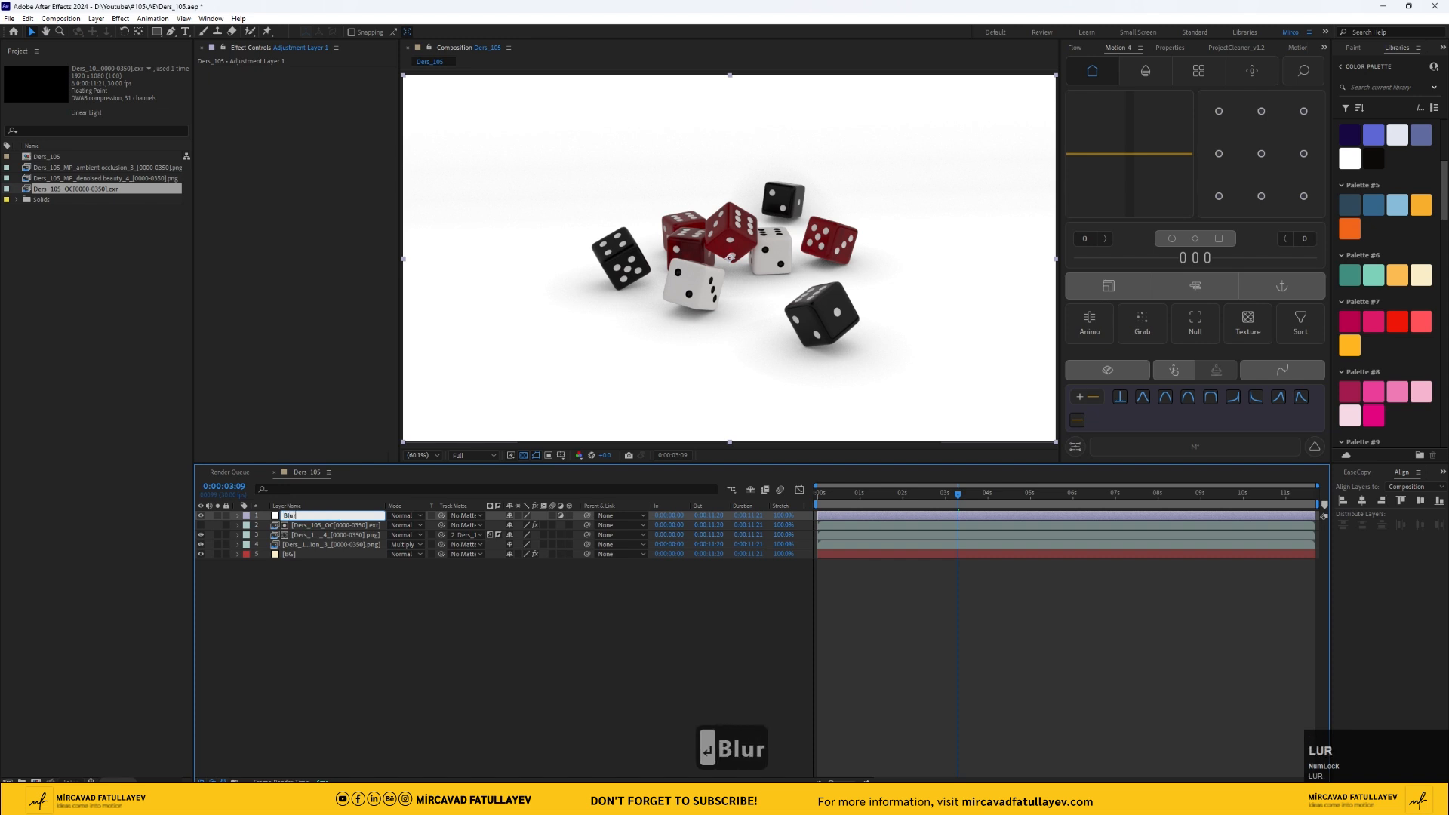
pyautogui.press('Return')
# - Apply the RSMB motion blur effect to the Blur adjustment layer
pyautogui.hotkey('ctrl', 'space')
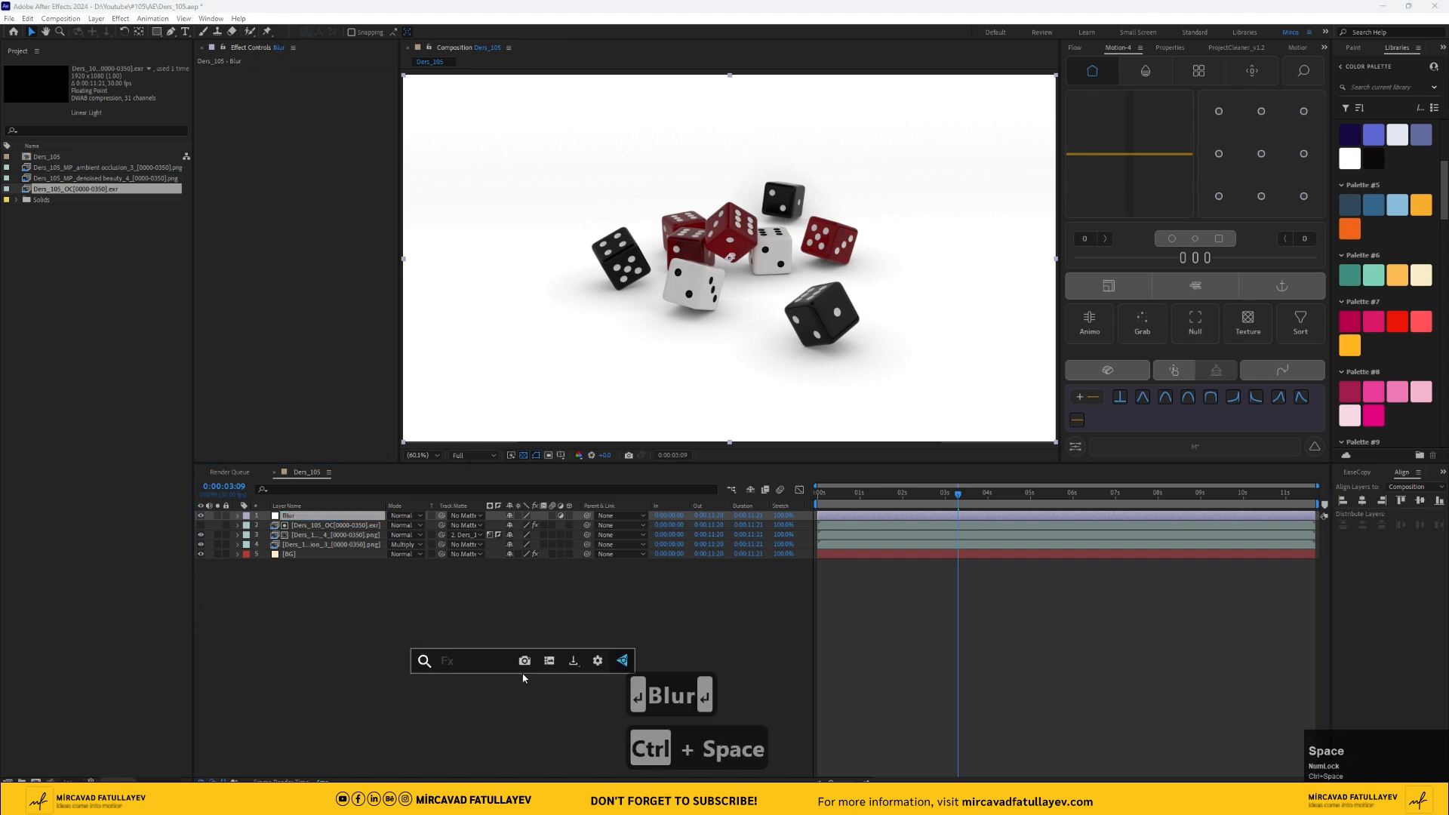
pyautogui.write('rs')
pyautogui.press('Down')
pyautogui.press('Down')
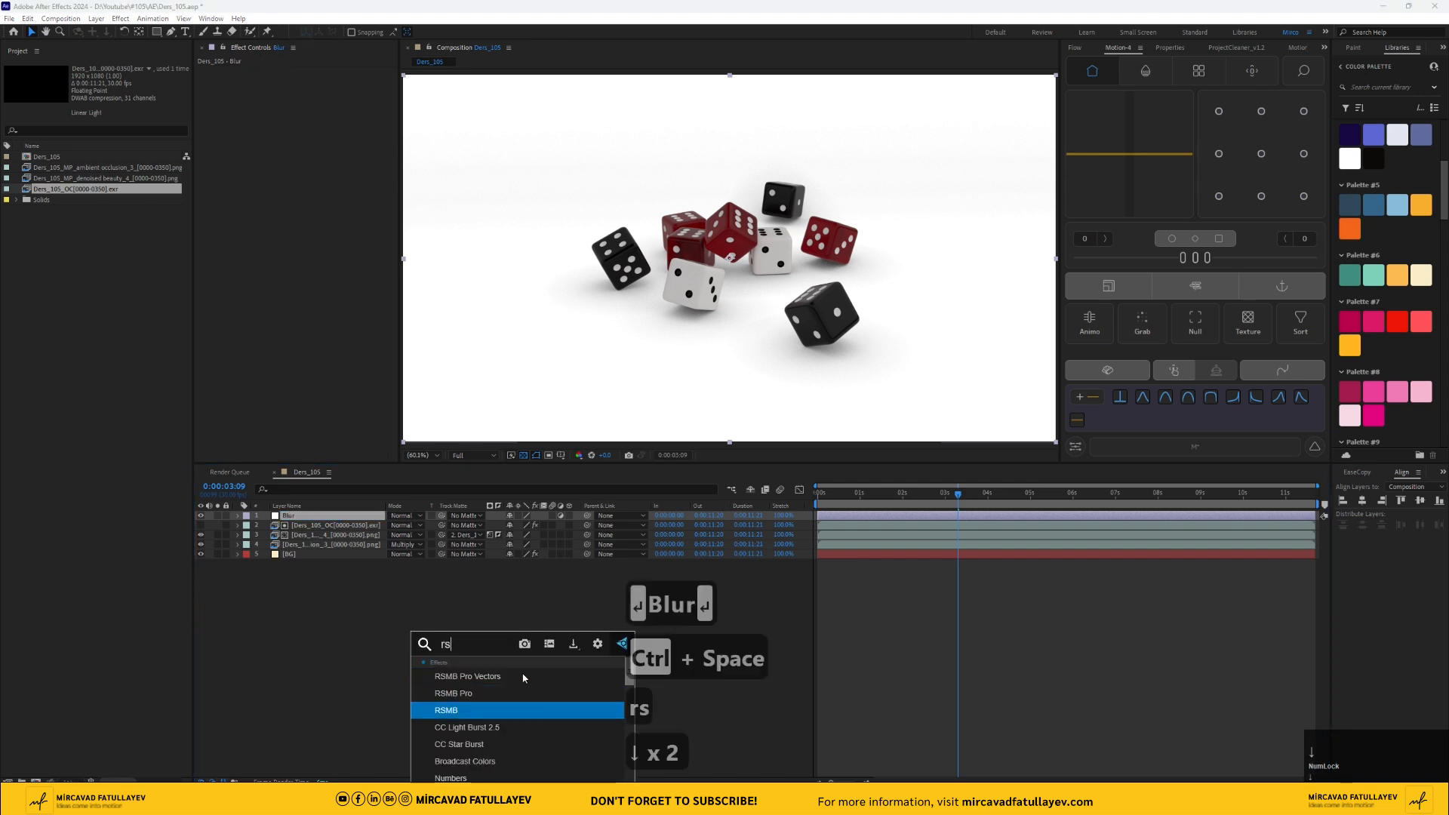
pyautogui.press('Return')
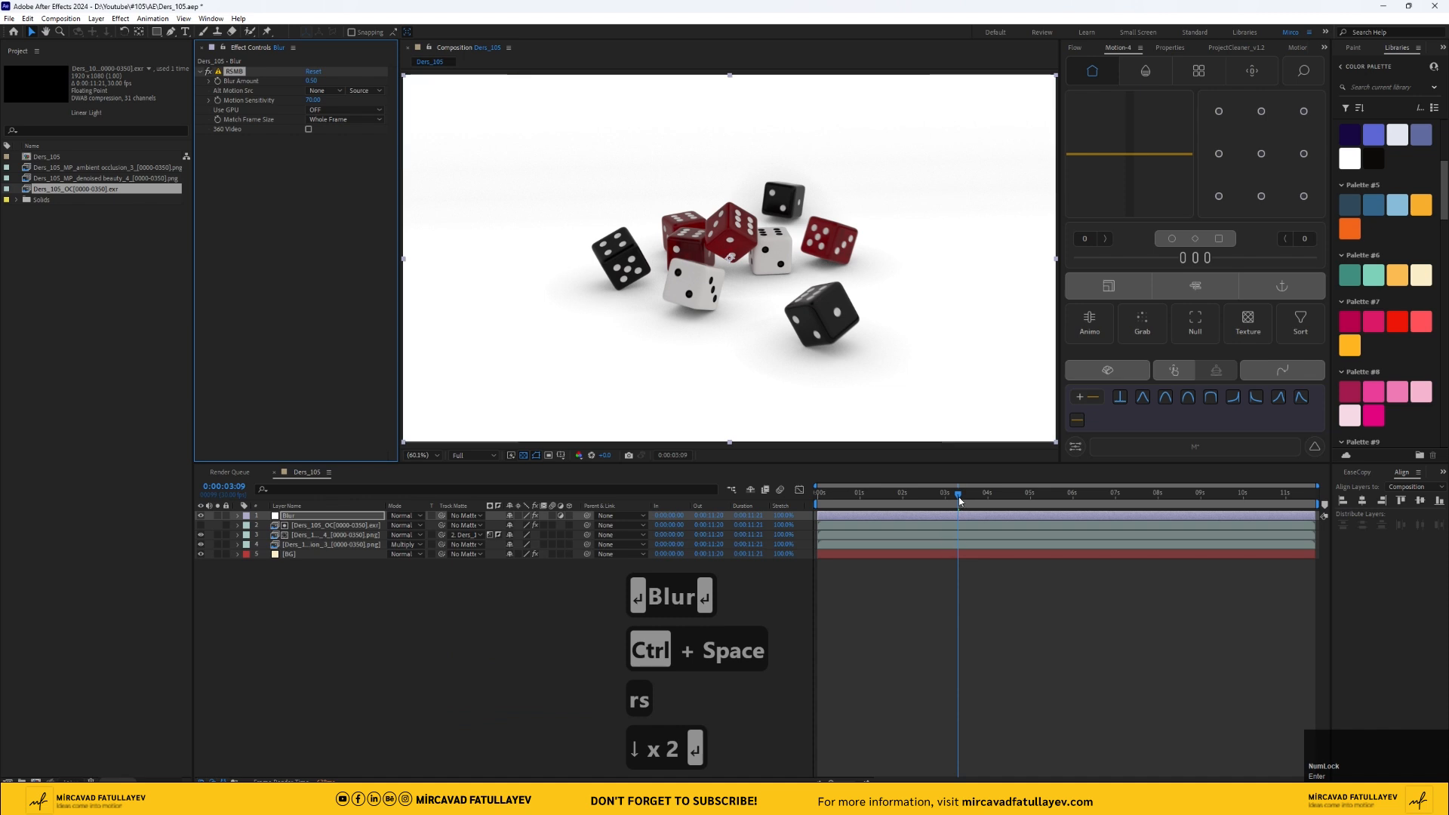
# - Compare the frame at 0:00:01:27 with RSMB off and on, and preview the composition from the start
pyautogui.moveTo(939, 498); pyautogui.dragTo(898, 499)
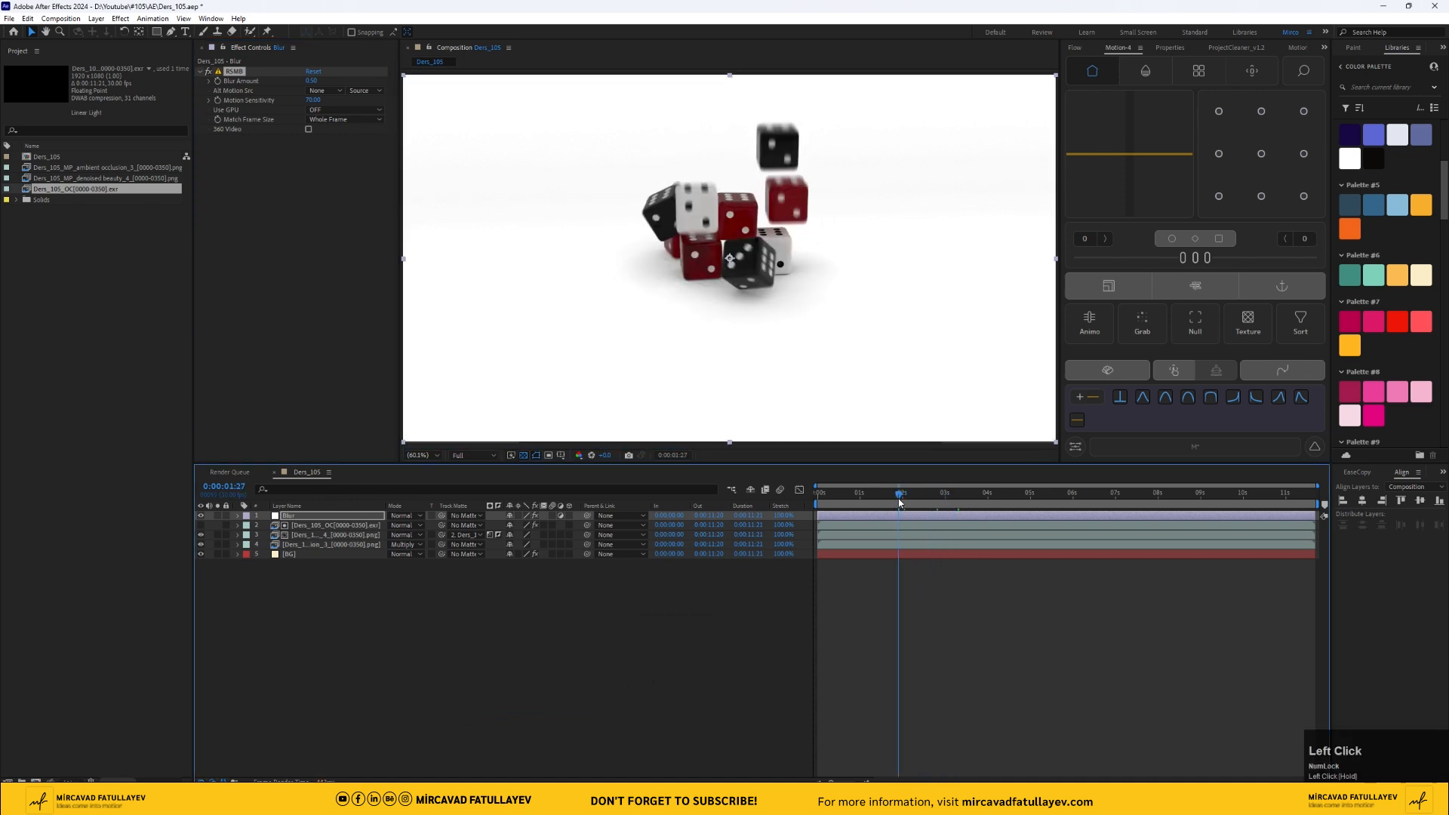
pyautogui.click(208, 72)
pyautogui.click(208, 72)
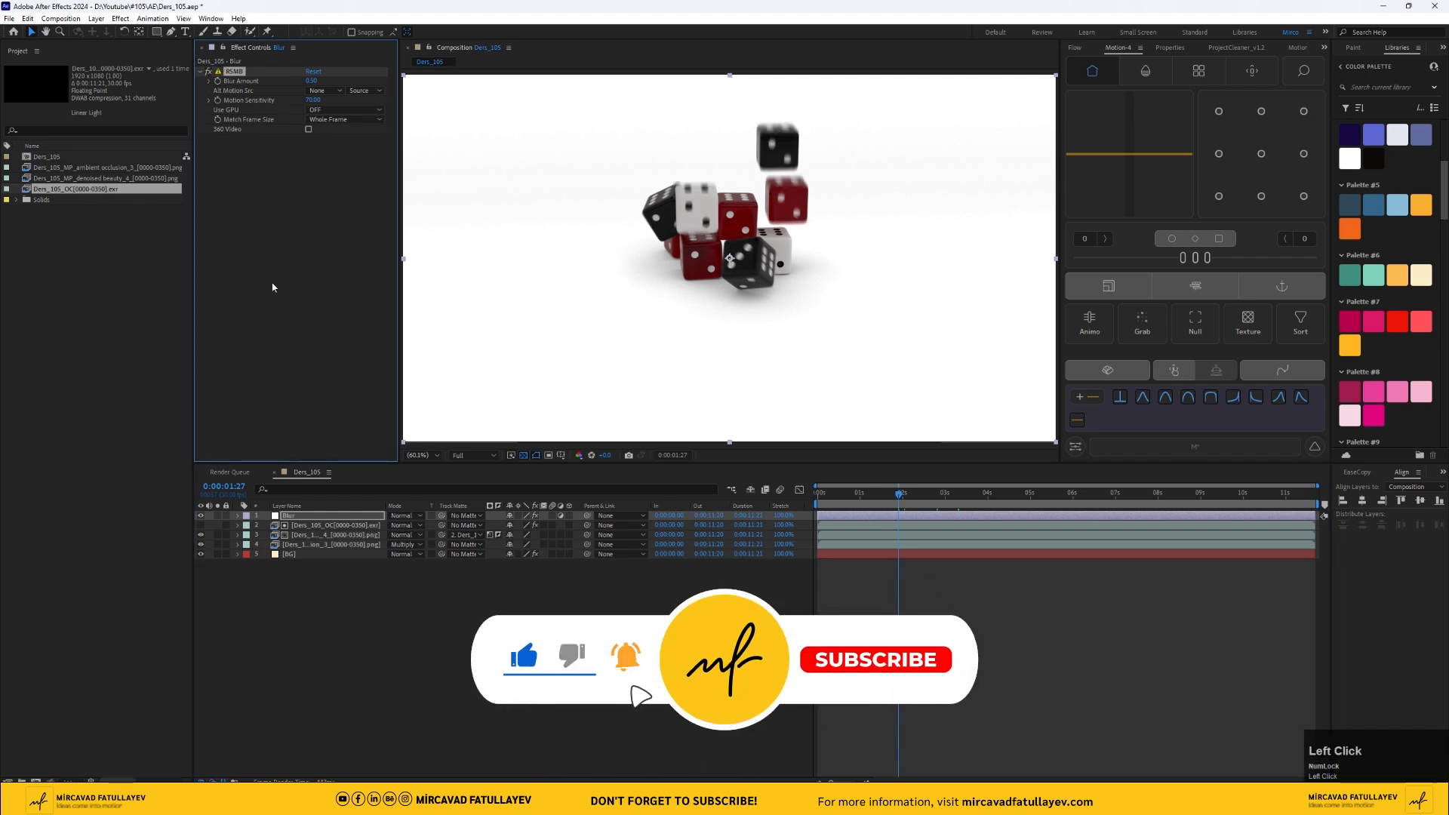
pyautogui.moveTo(851, 496); pyautogui.dragTo(744, 510)
pyautogui.press('space')
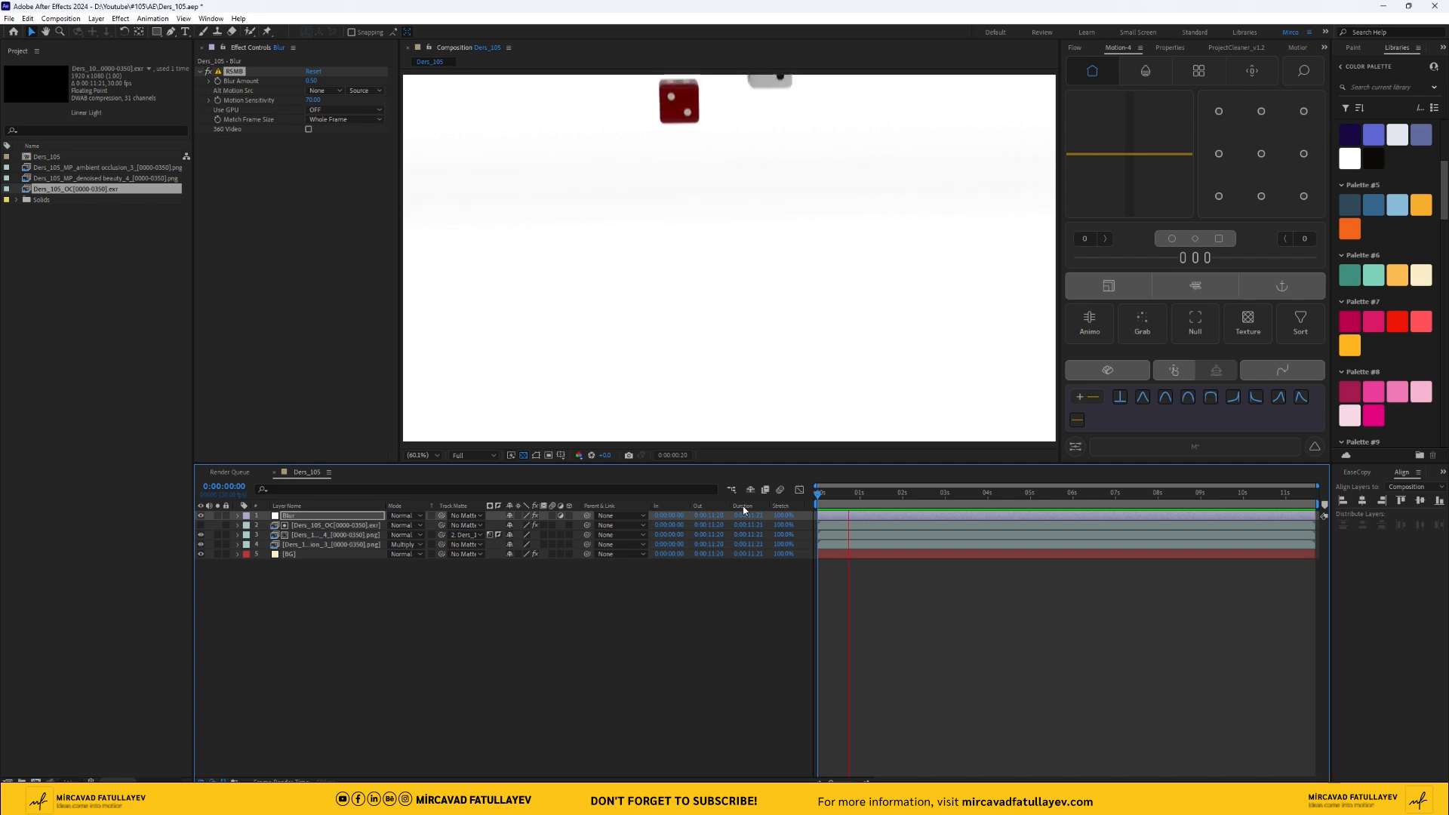